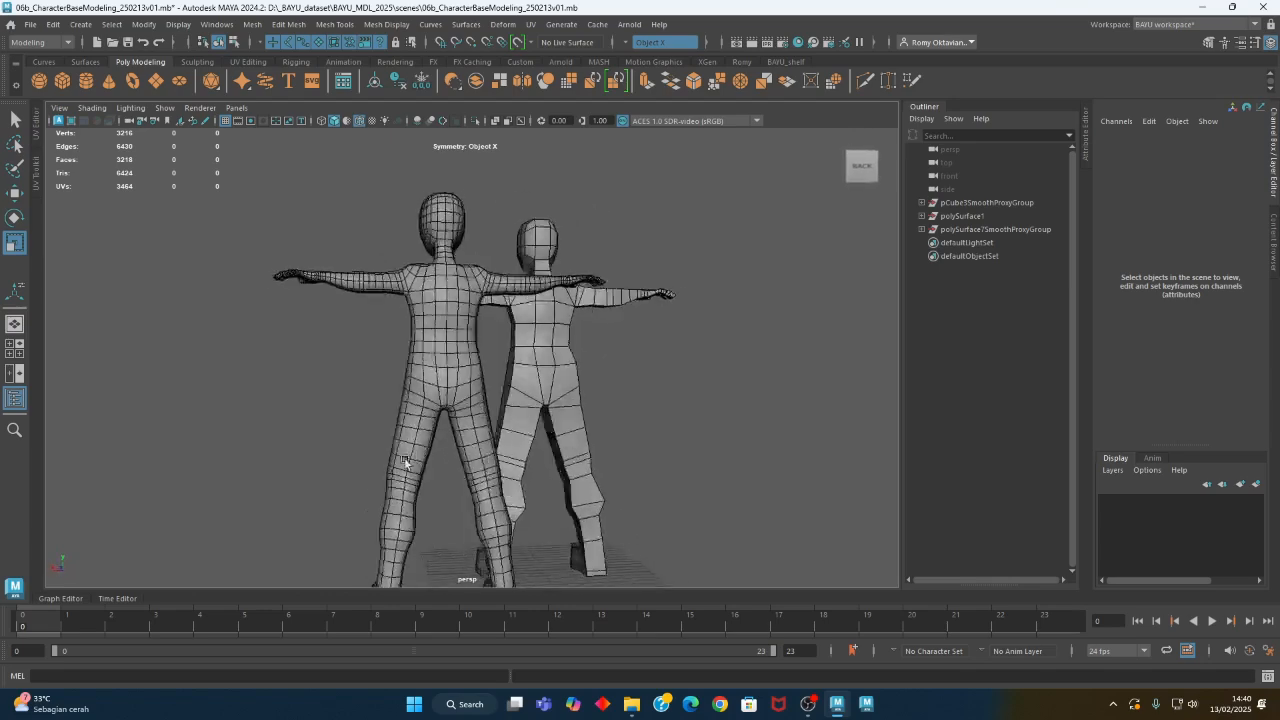
- Examine the legs and feet of the low-poly figure beside the smoothed figure from several angles
{"action": "right_click_drag", "start_coordinate": [612, 441], "coordinate": [671, 473], "text": "alt"}
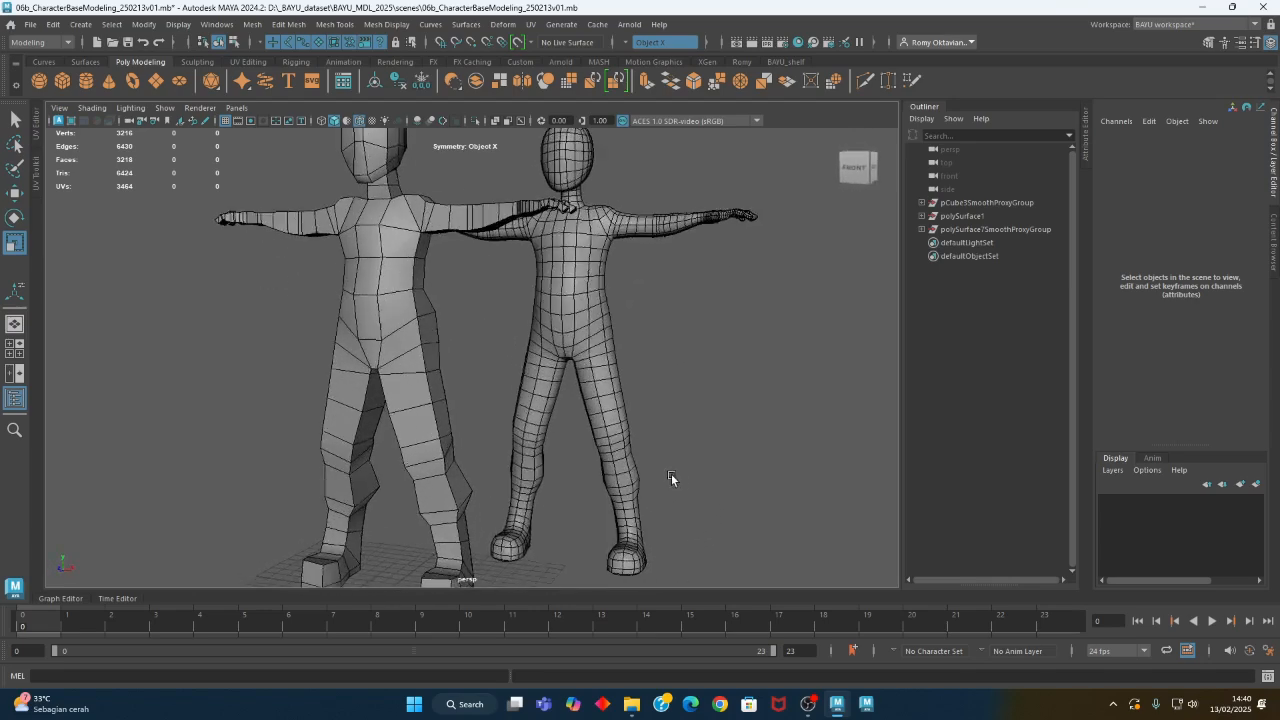
{"action": "middle_click_drag", "start_coordinate": [671, 473], "coordinate": [674, 507], "text": "alt"}
{"action": "left_click_drag", "start_coordinate": [674, 507], "coordinate": [648, 527], "text": "alt"}
{"action": "middle_click_drag", "start_coordinate": [647, 525], "coordinate": [634, 431], "text": "alt"}
{"action": "left_click_drag", "start_coordinate": [634, 431], "coordinate": [697, 486], "text": "alt"}
{"action": "mouse_move", "coordinate": [653, 392]}
{"action": "middle_mouse_down", "text": "alt"}
{"action": "mouse_move", "coordinate": [639, 499]}
{"action": "mouse_move", "coordinate": [644, 396]}
{"action": "middle_mouse_up", "text": "alt"}
{"action": "left_click_drag", "start_coordinate": [644, 396], "coordinate": [607, 447], "text": "alt"}
{"action": "right_click_drag", "start_coordinate": [609, 448], "coordinate": [748, 470], "text": "alt"}
{"action": "middle_click_drag", "start_coordinate": [652, 410], "coordinate": [708, 288], "text": "alt"}
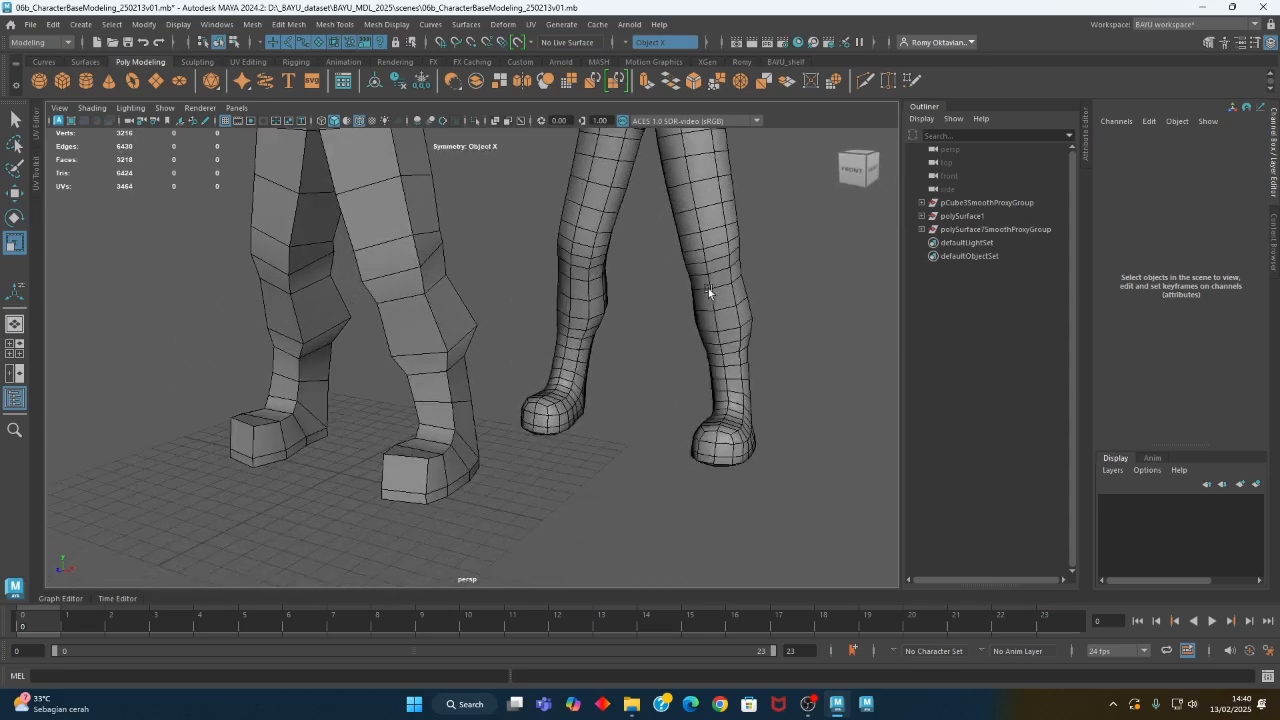
{"action": "left_click_drag", "start_coordinate": [601, 306], "coordinate": [457, 277], "text": "alt"}
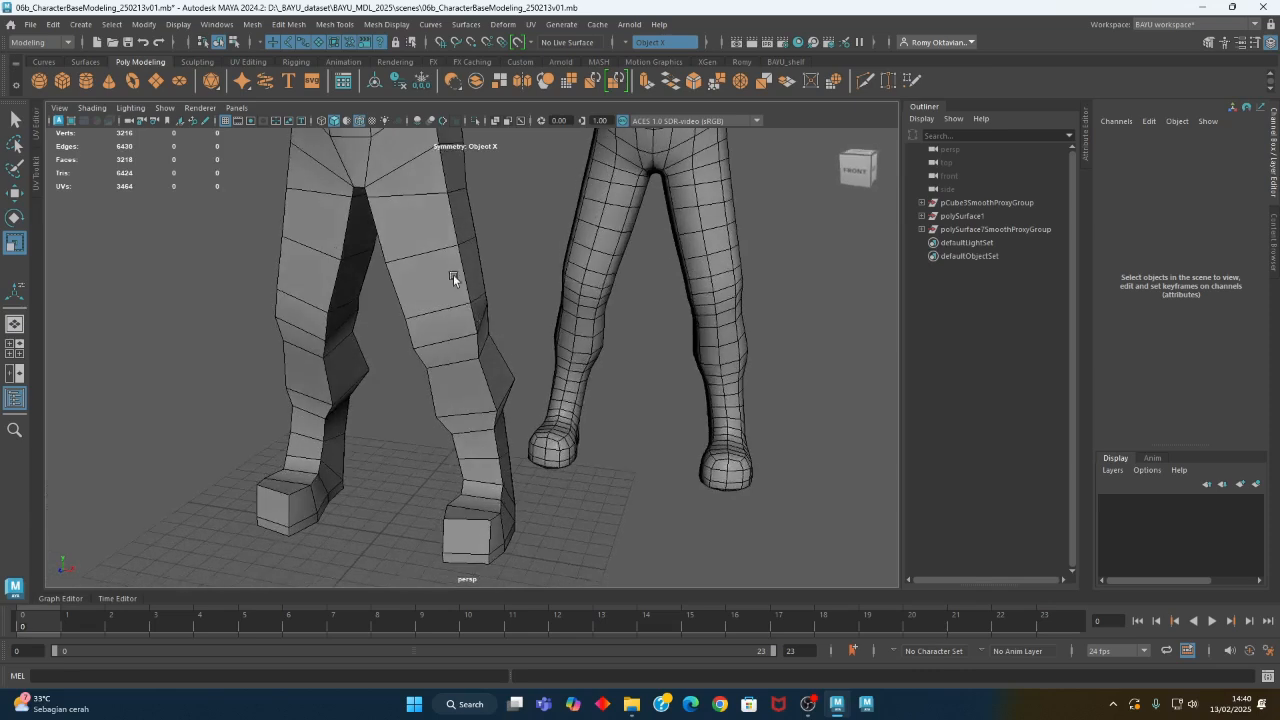
- Switch the low-poly figure to edge selection and select the edge loops from the shins up to the thighs
{"action": "left_click", "coordinate": [435, 226]}
{"action": "right_click", "coordinate": [484, 213]}
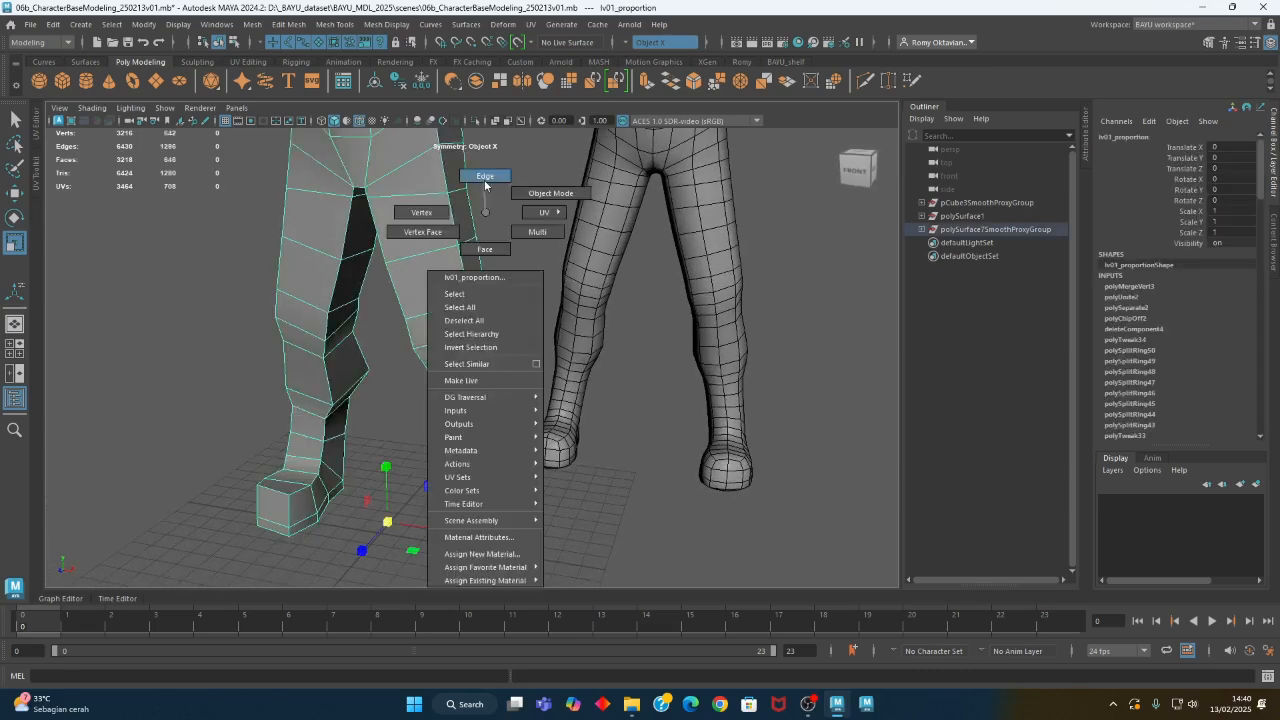
{"action": "right_click_drag", "start_coordinate": [485, 184], "coordinate": [485, 180]}
{"action": "middle_click_drag", "start_coordinate": [502, 428], "coordinate": [508, 342], "text": "alt"}
{"action": "left_click_drag", "start_coordinate": [478, 430], "coordinate": [485, 388], "text": "alt"}
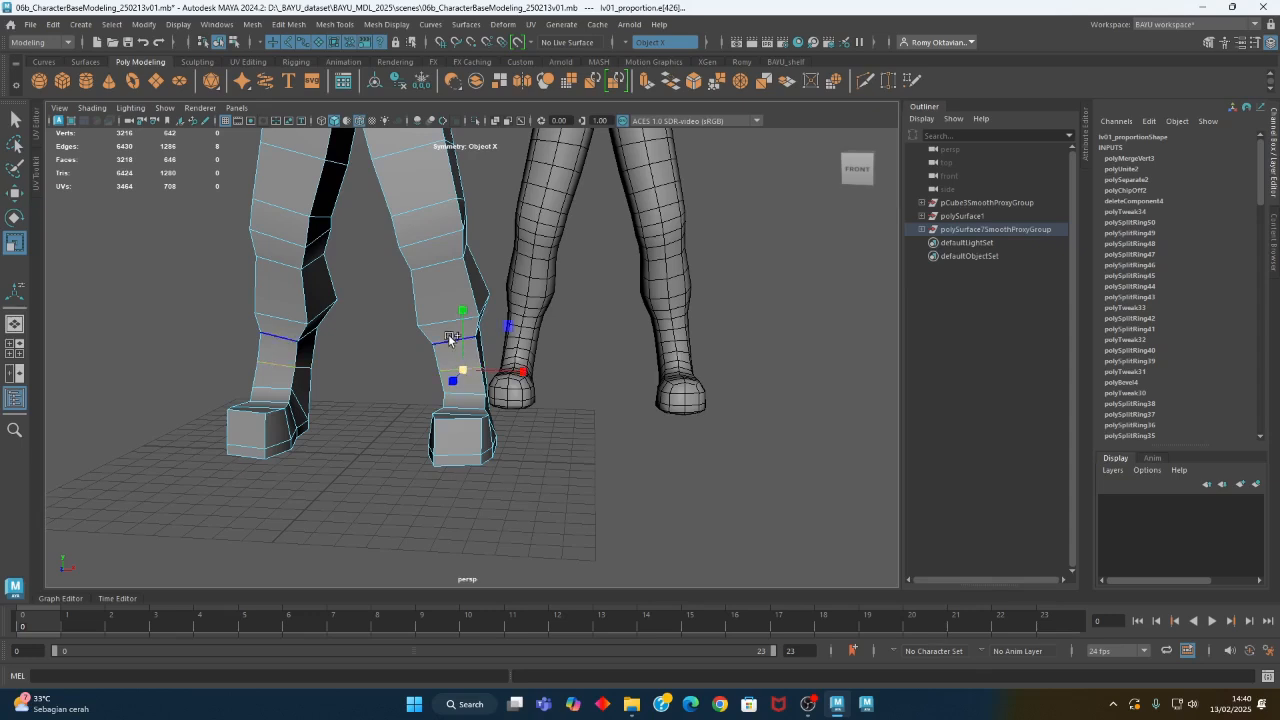
{"action": "double_click", "coordinate": [428, 271], "text": "shift"}
{"action": "double_click", "coordinate": [421, 236], "text": "shift"}
{"action": "middle_click_drag", "start_coordinate": [461, 268], "coordinate": [507, 438], "text": "alt"}
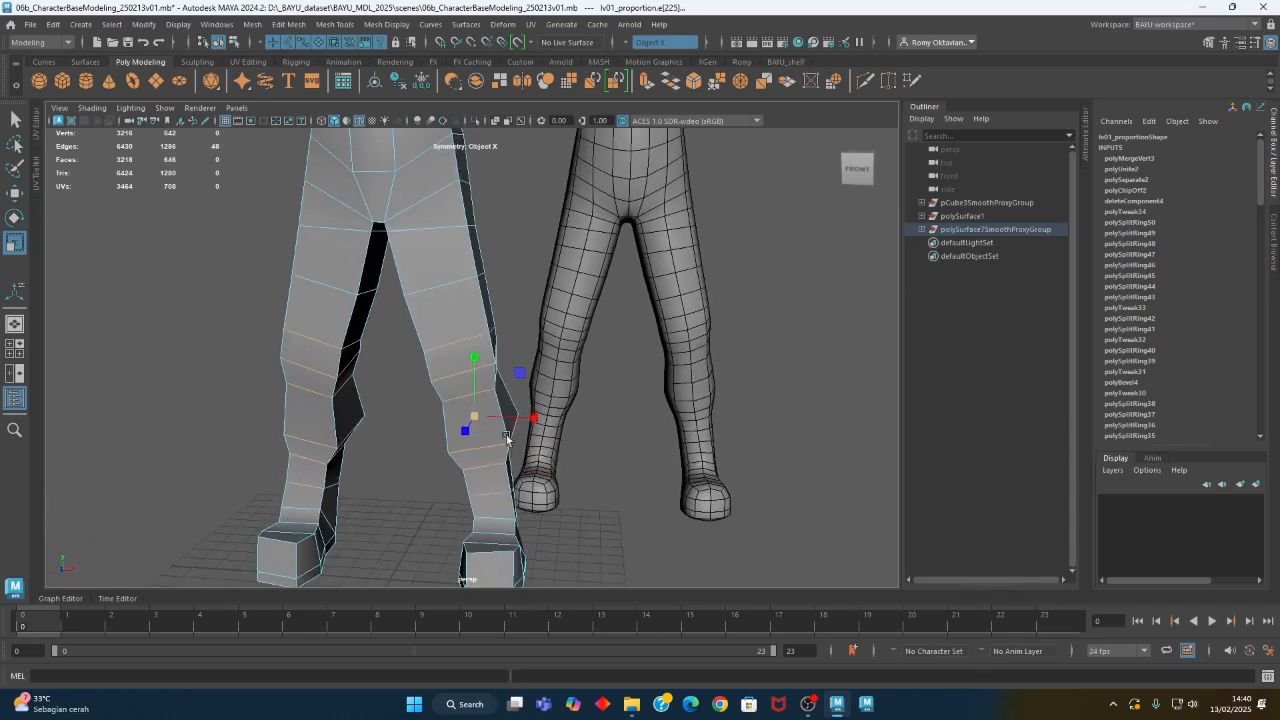
{"action": "double_click", "coordinate": [449, 282], "text": "shift"}
- Open the Scale tool settings and try the Component, Parent and Normal axis orientations on the selected leg loops
{"action": "double_click", "coordinate": [14, 248]}
{"action": "left_click", "coordinate": [714, 233]}
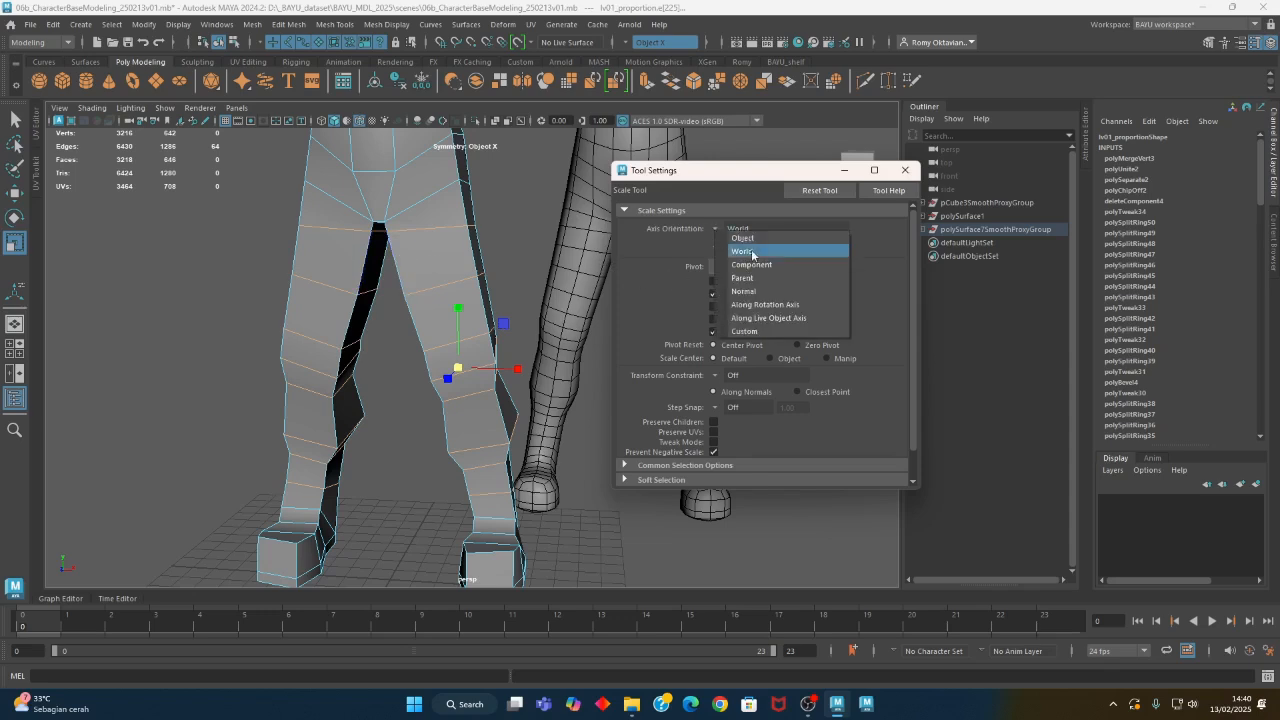
{"action": "left_click", "coordinate": [766, 266]}
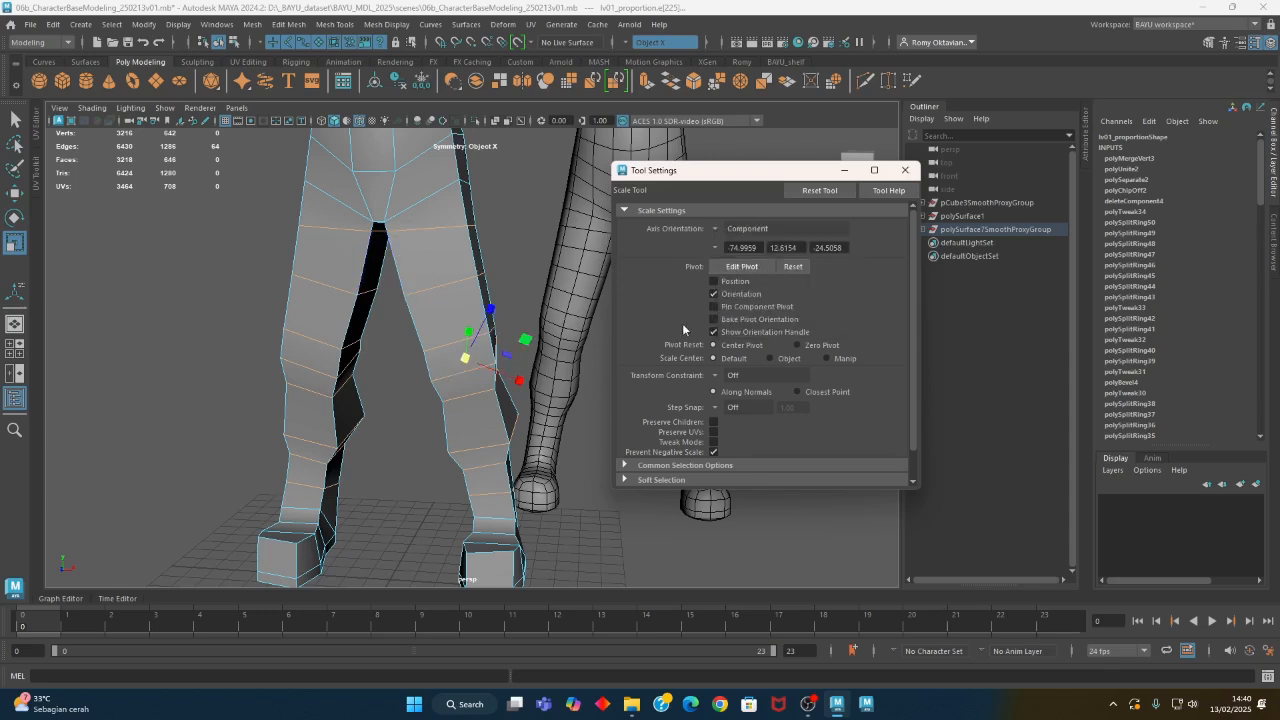
{"action": "left_click", "coordinate": [718, 232]}
{"action": "left_click", "coordinate": [750, 278]}
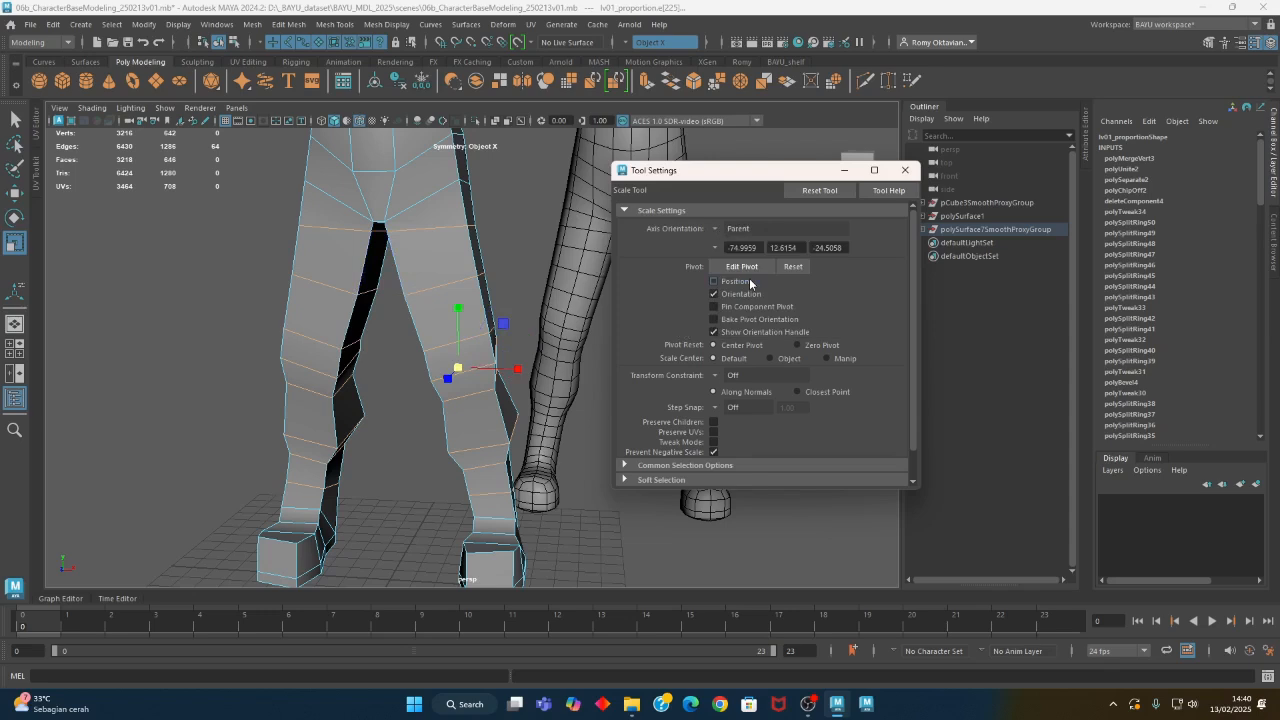
{"action": "left_click", "coordinate": [714, 233]}
{"action": "left_click", "coordinate": [748, 291]}
{"action": "left_click_drag", "start_coordinate": [508, 410], "coordinate": [445, 349], "text": "alt"}
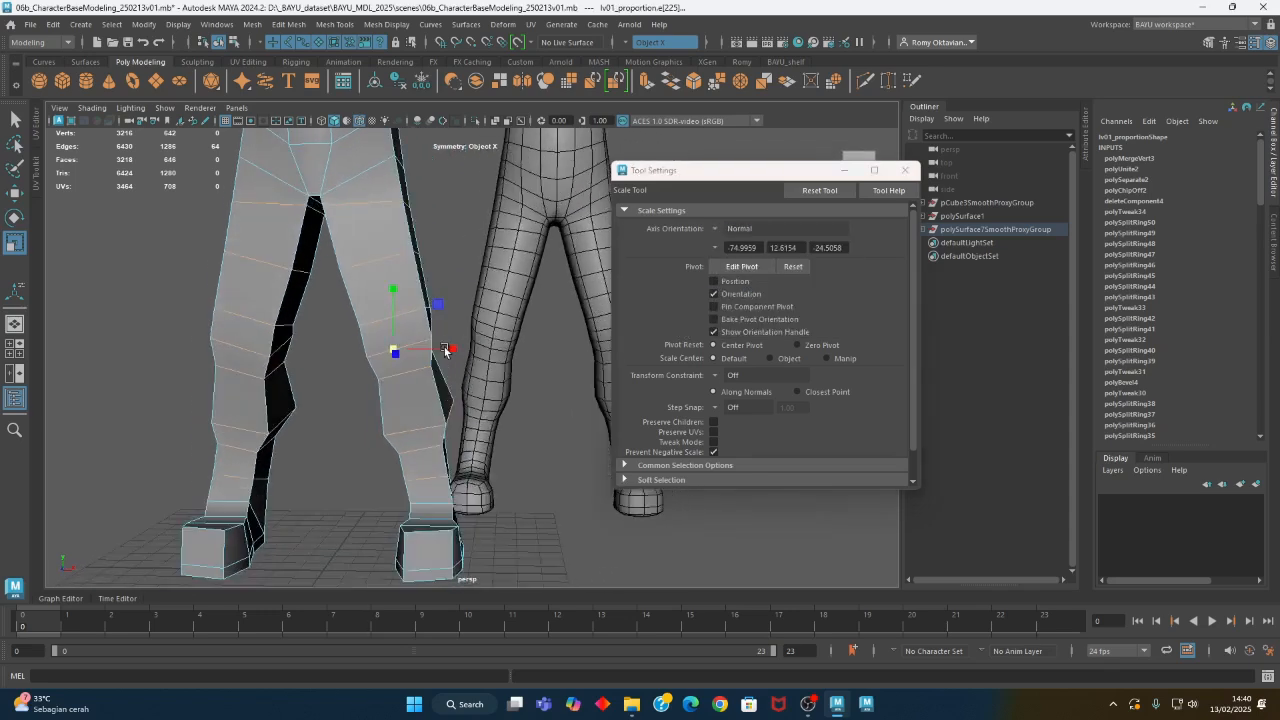
- Try the Along Rotation Axis, World, Object and Component axis orientations for the Scale tool
{"action": "left_click", "coordinate": [715, 231]}
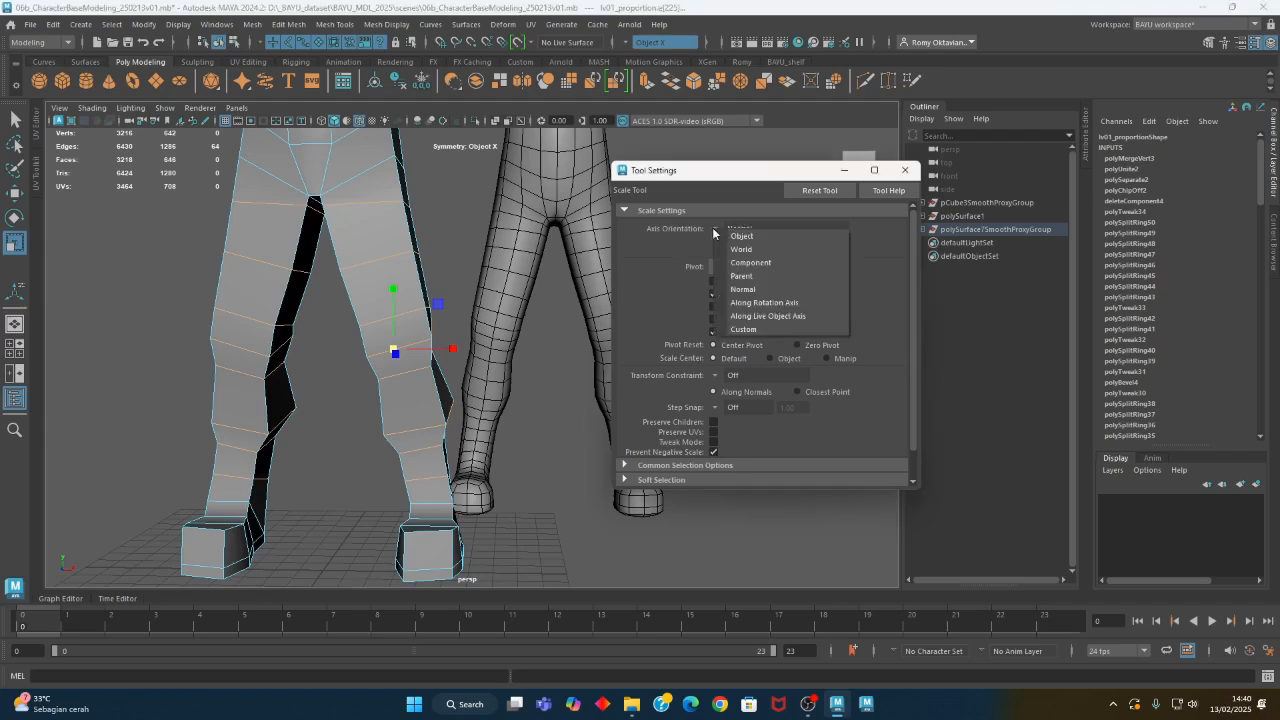
{"action": "left_click", "coordinate": [766, 302]}
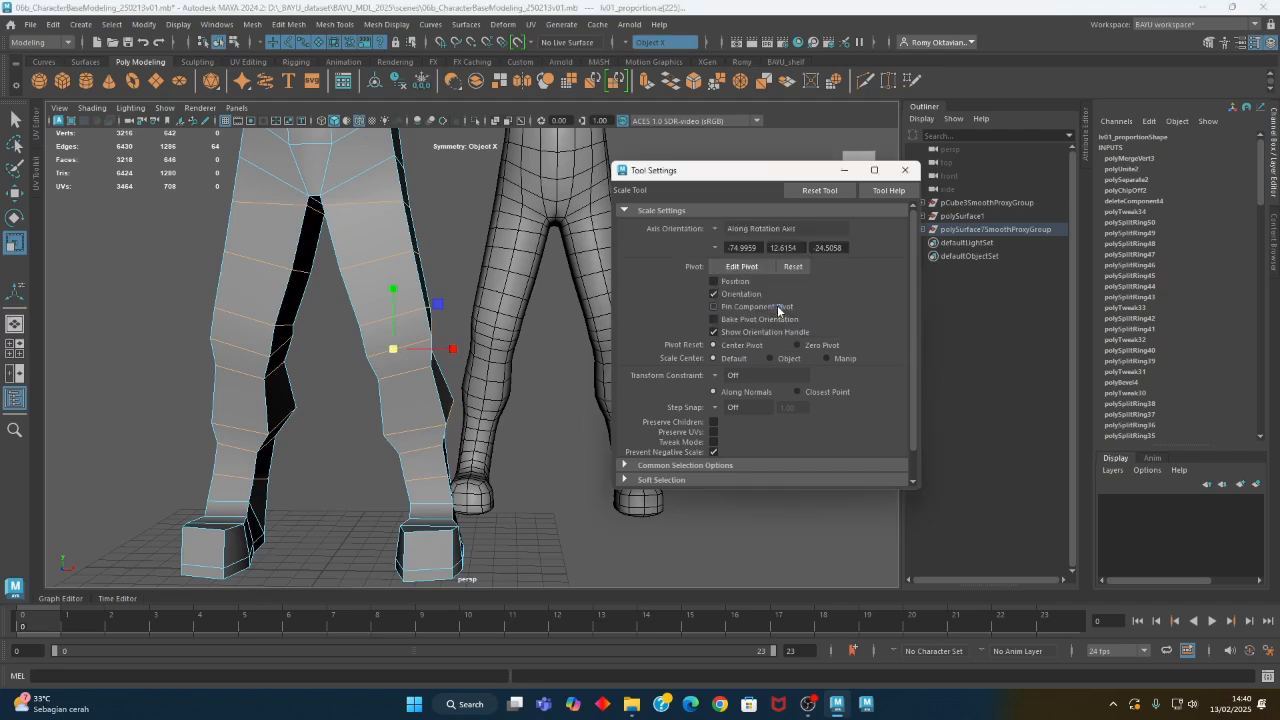
{"action": "left_click", "coordinate": [720, 230]}
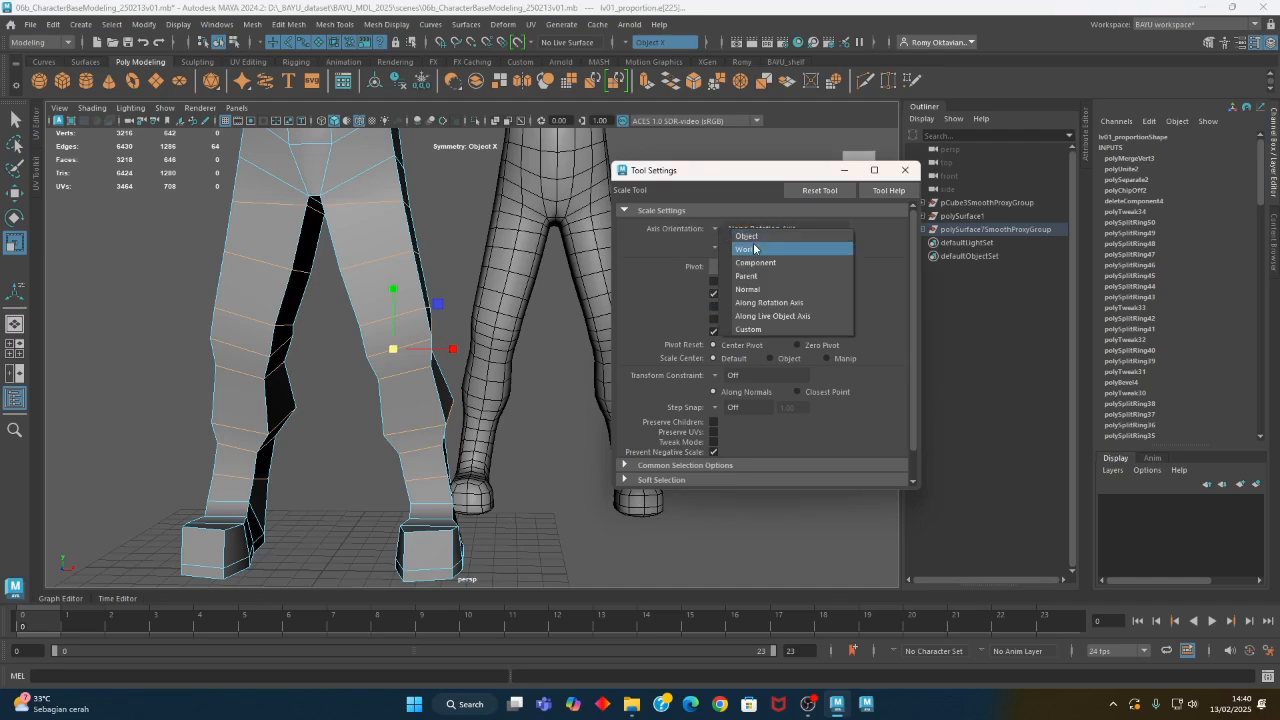
{"action": "left_click", "coordinate": [757, 251]}
{"action": "left_click", "coordinate": [716, 230]}
{"action": "left_click", "coordinate": [741, 239]}
{"action": "left_click", "coordinate": [719, 232]}
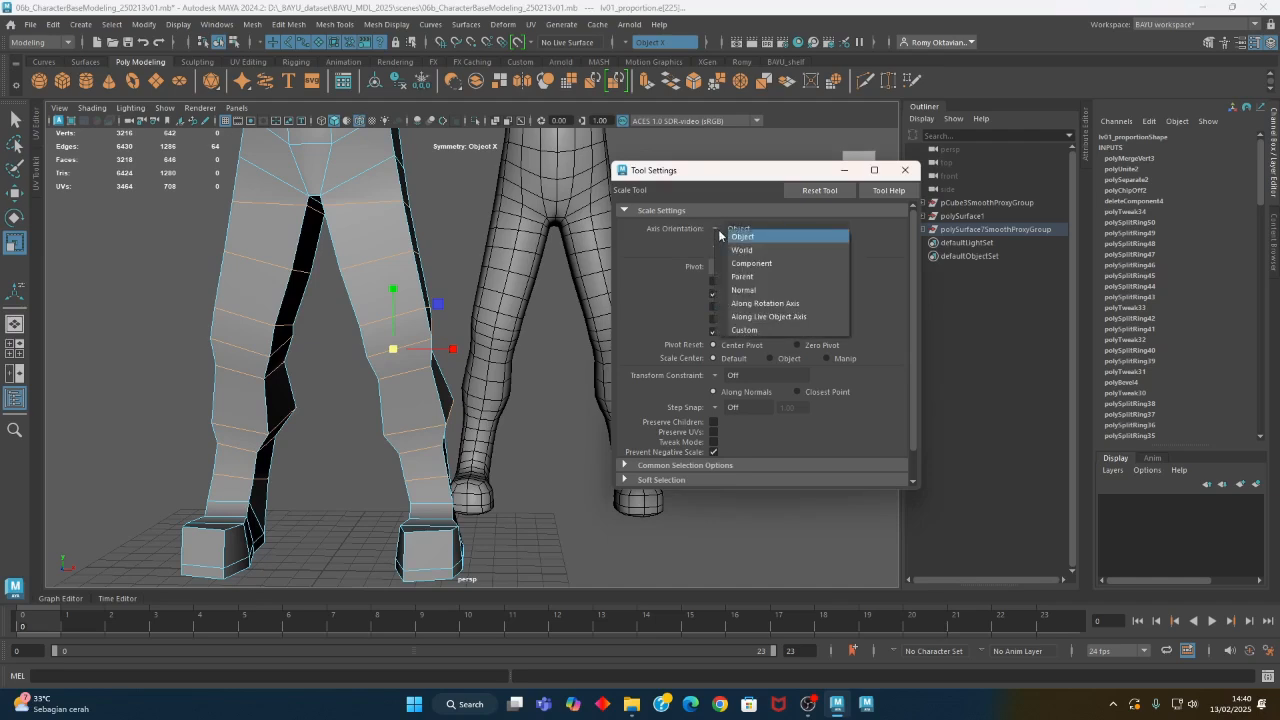
{"action": "left_click", "coordinate": [760, 264]}
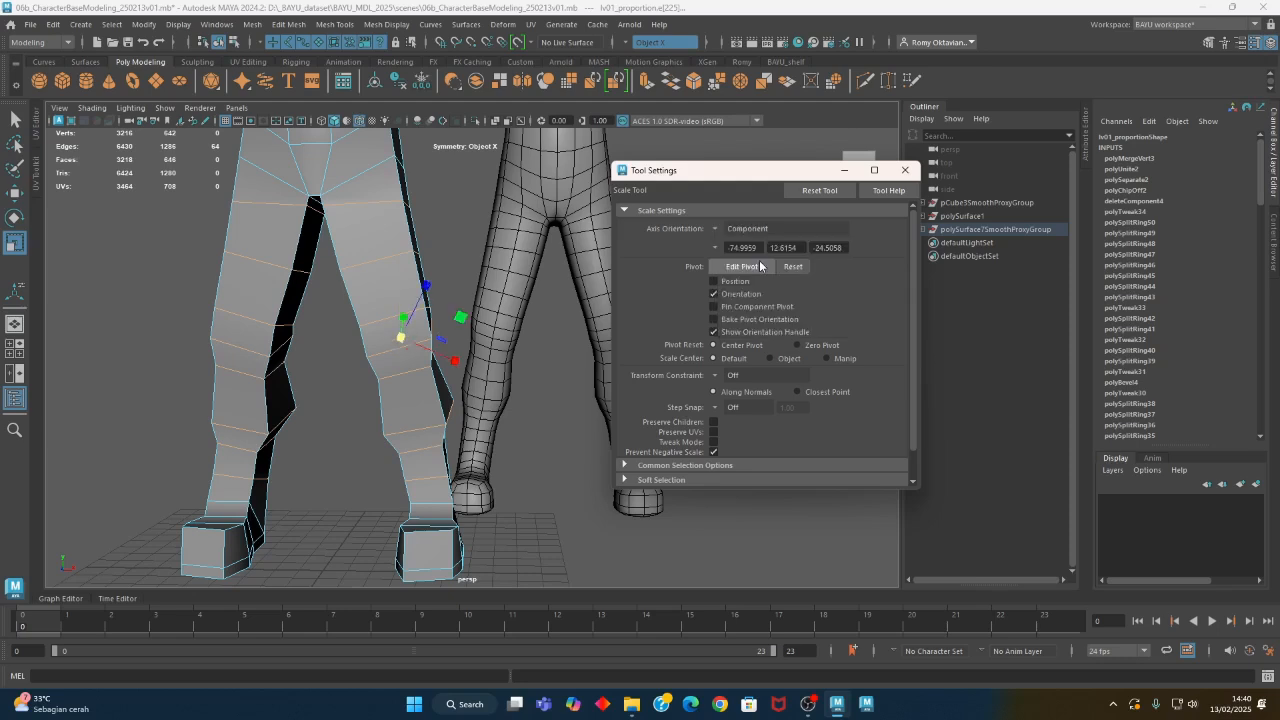
{"action": "left_click_drag", "start_coordinate": [514, 380], "coordinate": [480, 378], "text": "alt"}
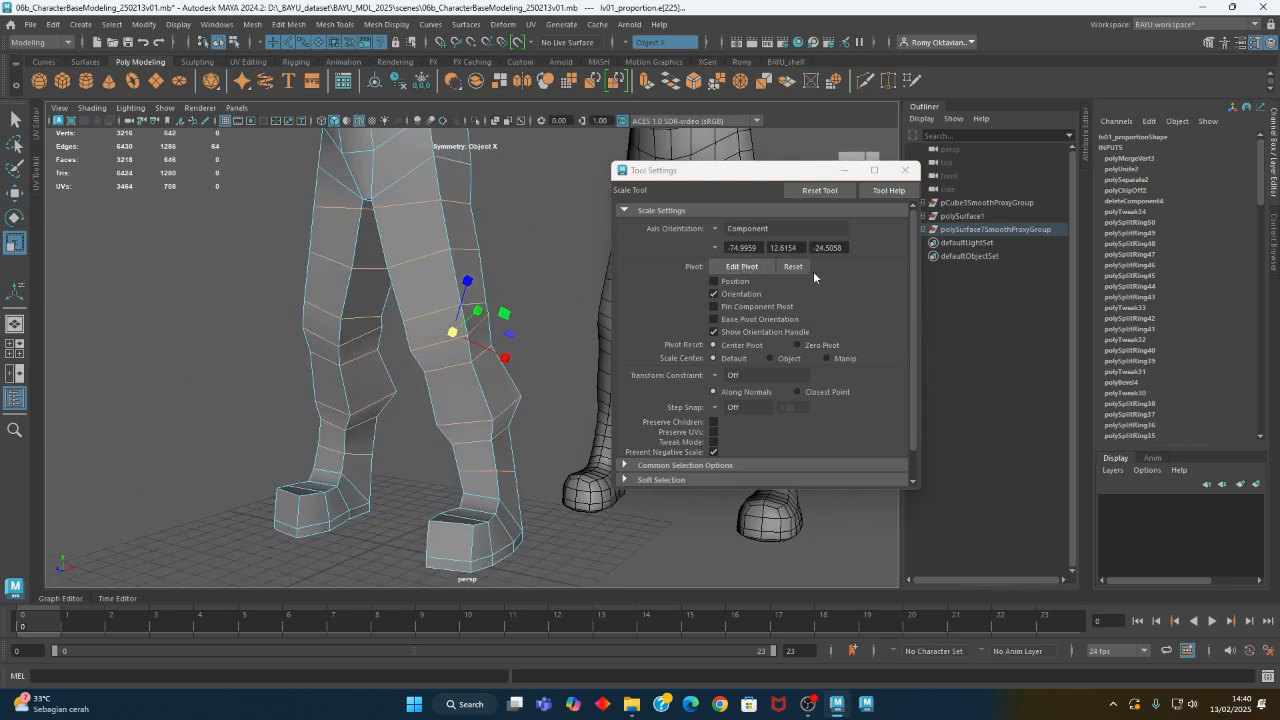
- Set the Scale tool's axis orientation to Parent
{"action": "left_click", "coordinate": [716, 248]}
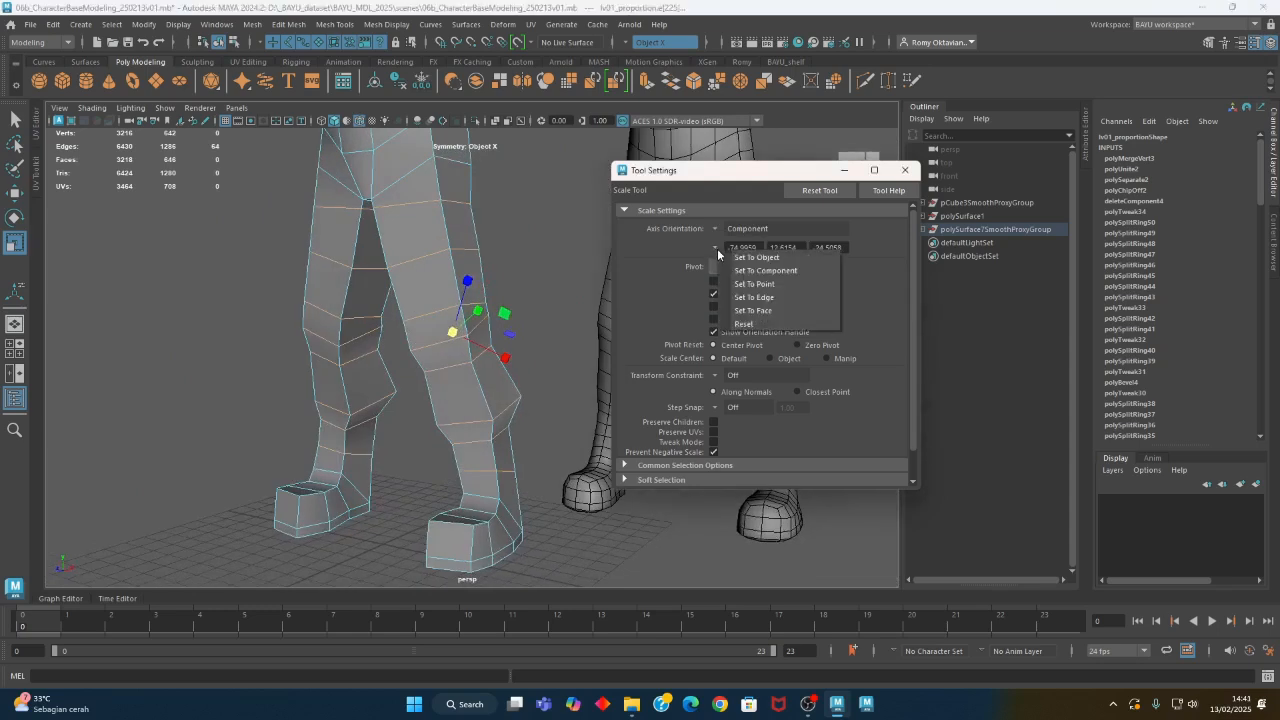
{"action": "left_click", "coordinate": [713, 229]}
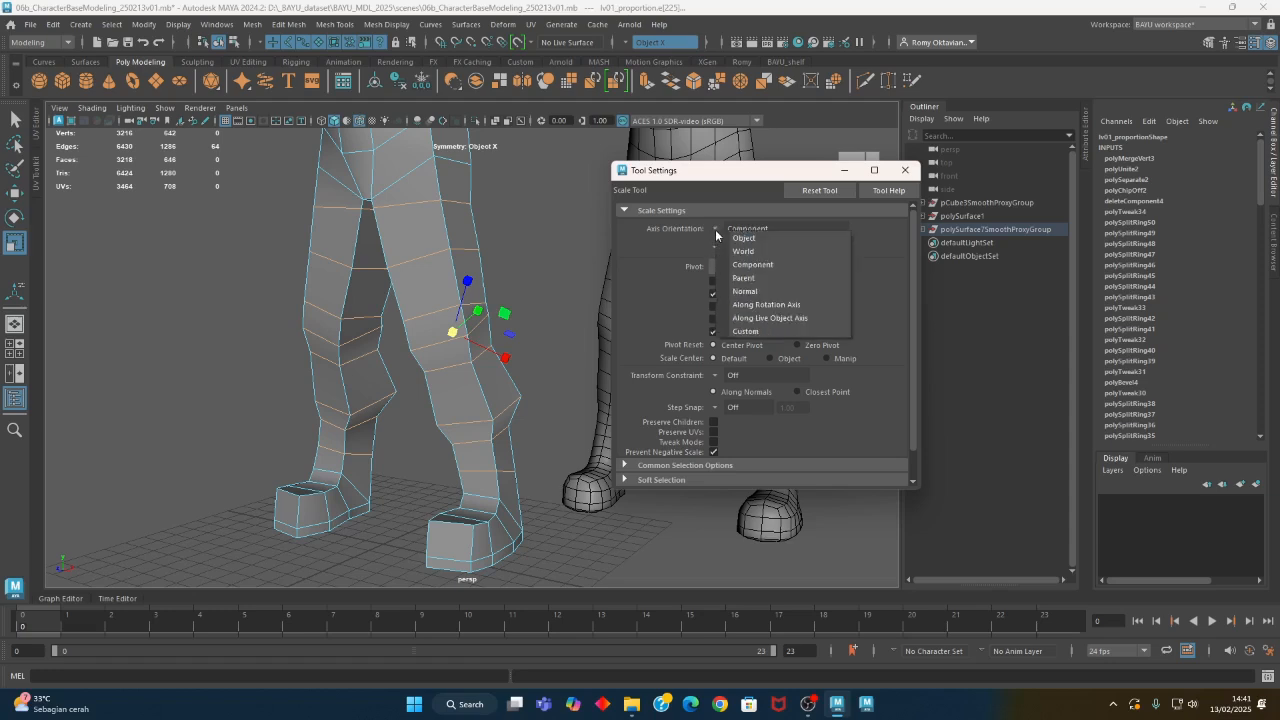
{"action": "left_click", "coordinate": [761, 278]}
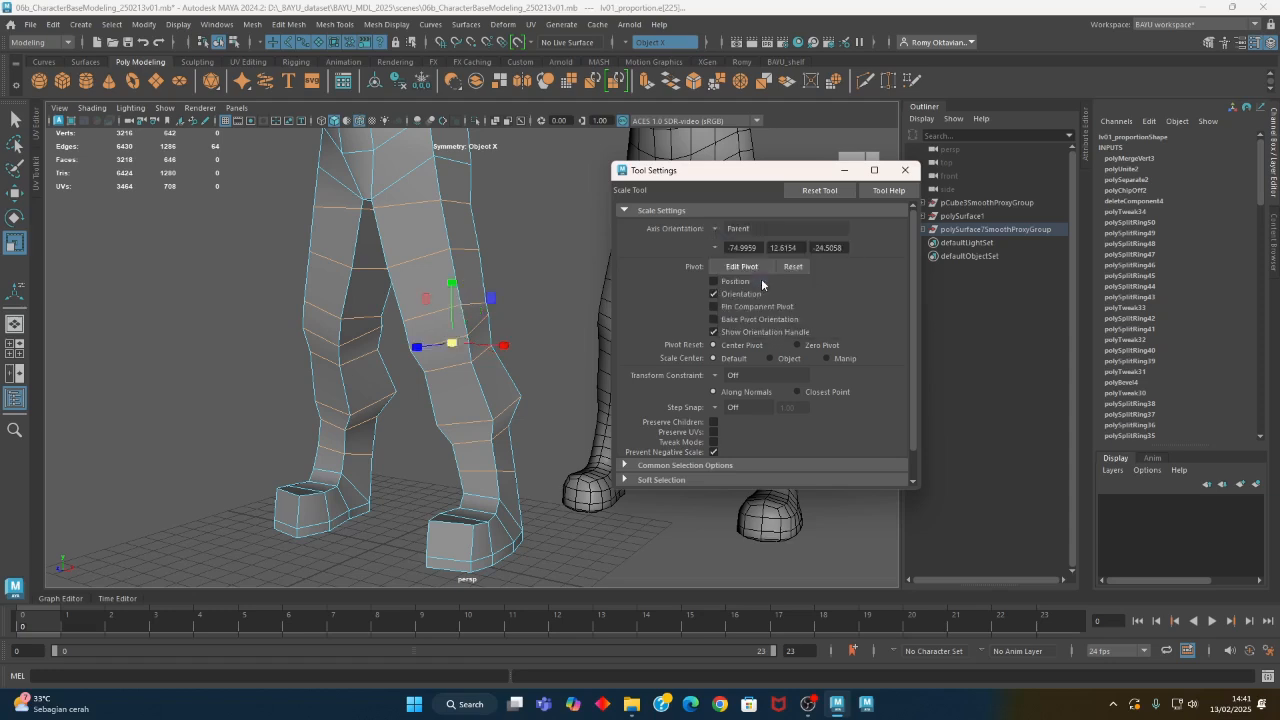
{"action": "left_click_drag", "start_coordinate": [488, 375], "coordinate": [409, 348], "text": "alt"}
{"action": "right_click_drag", "start_coordinate": [502, 281], "coordinate": [500, 240]}
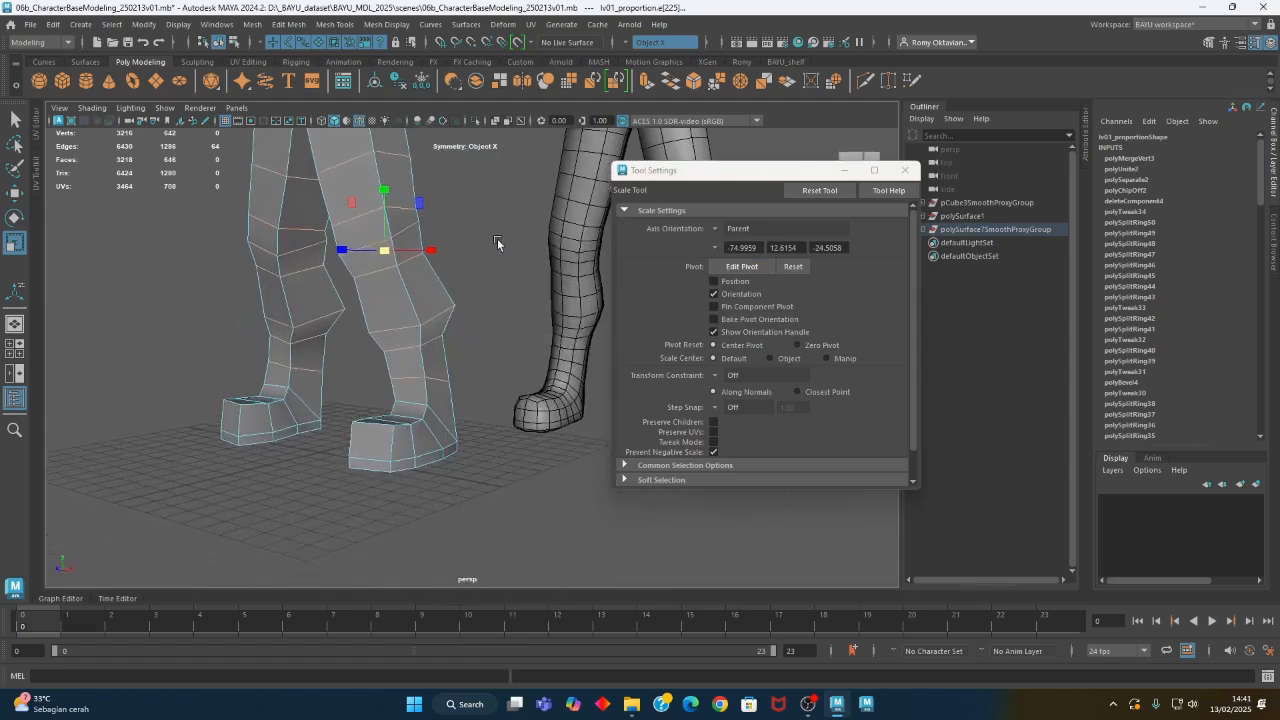
- Scale the ankle and shin edge loops of the low-poly legs slightly, one loop at a time
{"action": "scroll", "coordinate": [440, 375], "scroll_direction": "up", "scroll_amount": 2}
{"action": "left_click", "coordinate": [435, 386]}
{"action": "scroll", "coordinate": [420, 397], "scroll_direction": "up", "scroll_amount": 3}
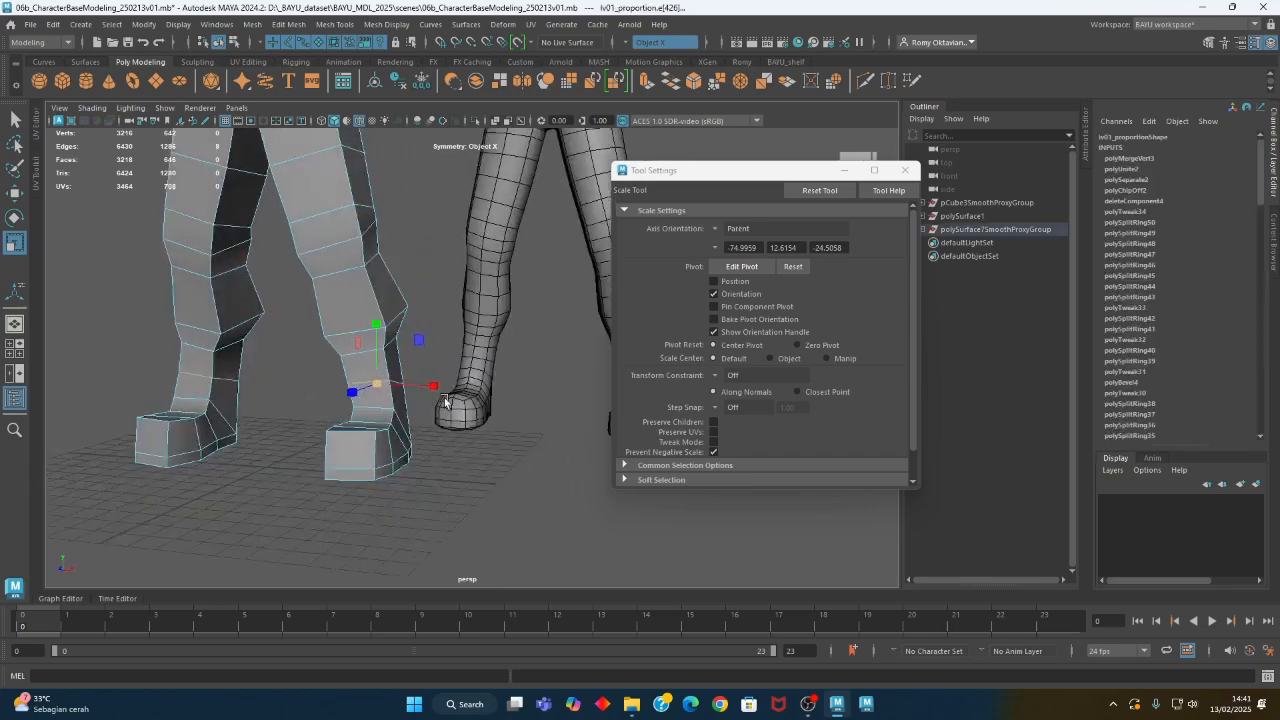
{"action": "left_click_drag", "start_coordinate": [359, 388], "coordinate": [357, 389]}
{"action": "left_click", "coordinate": [344, 358]}
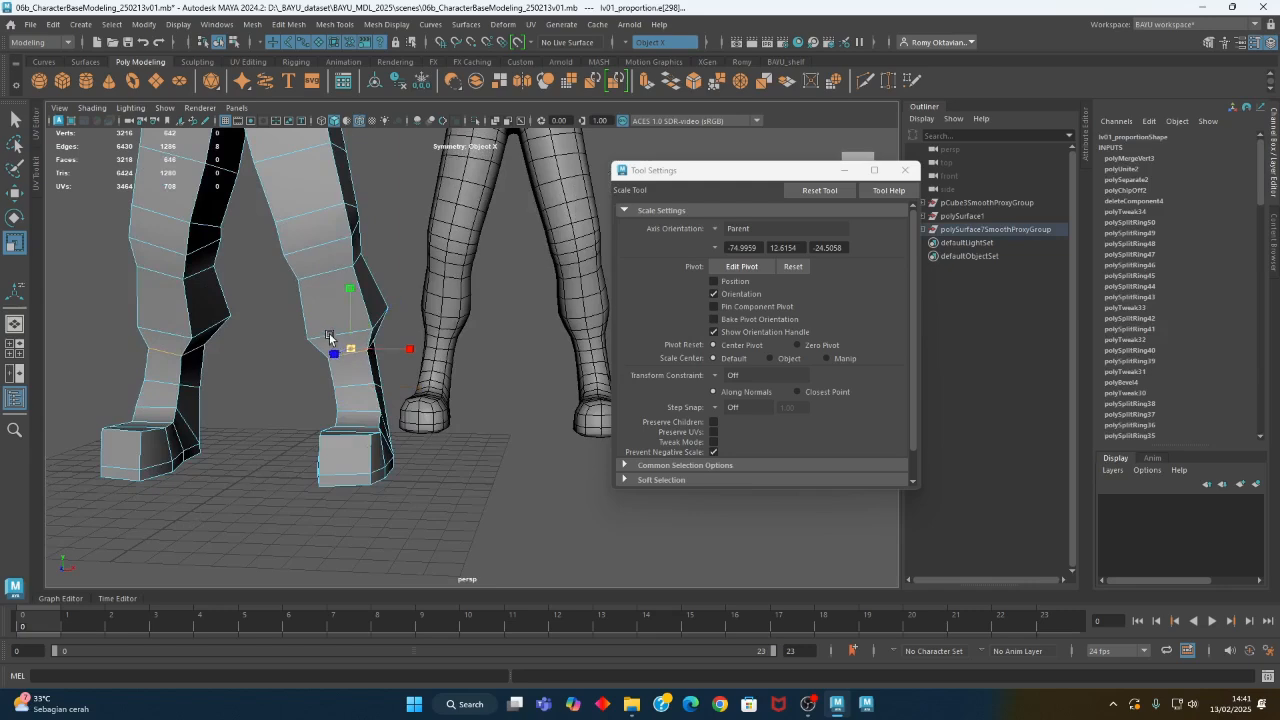
{"action": "left_click", "coordinate": [320, 340]}
{"action": "left_click_drag", "start_coordinate": [343, 331], "coordinate": [337, 328]}
- Scale the edge loops around the knees of the low-poly legs slightly, one after another
{"action": "left_click", "coordinate": [321, 279]}
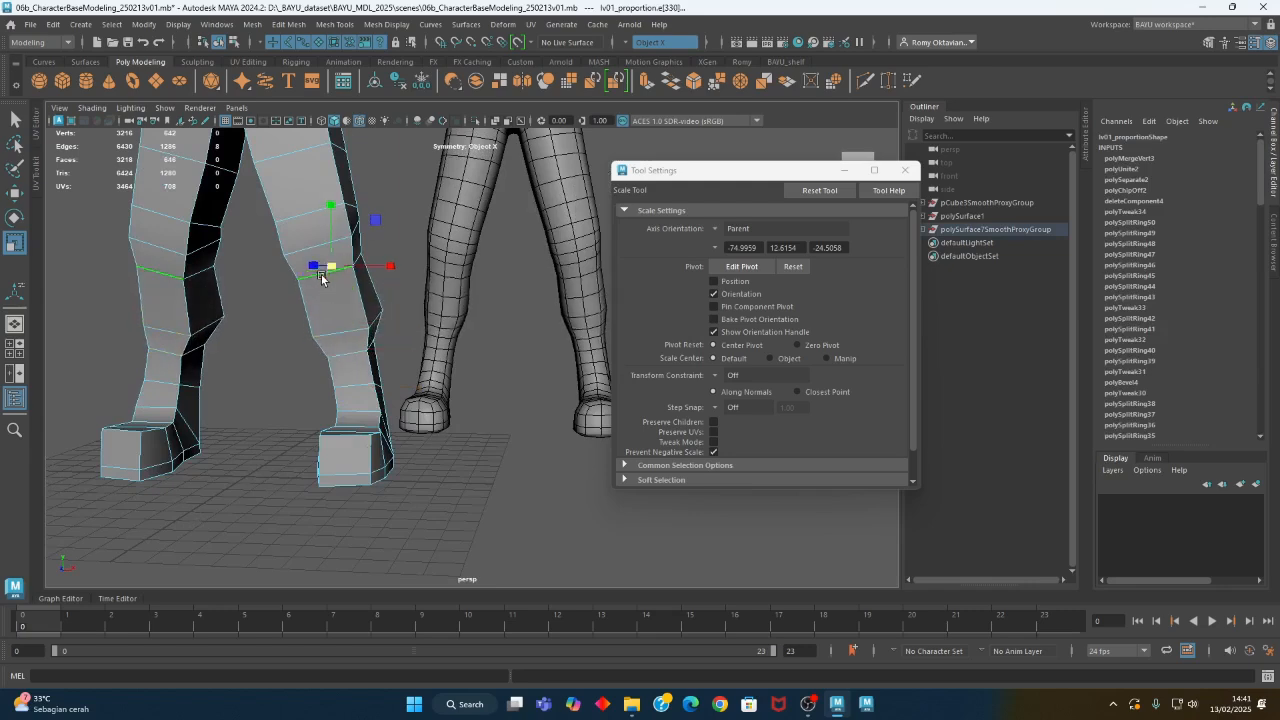
{"action": "left_click_drag", "start_coordinate": [335, 273], "coordinate": [330, 271]}
{"action": "left_click", "coordinate": [299, 253]}
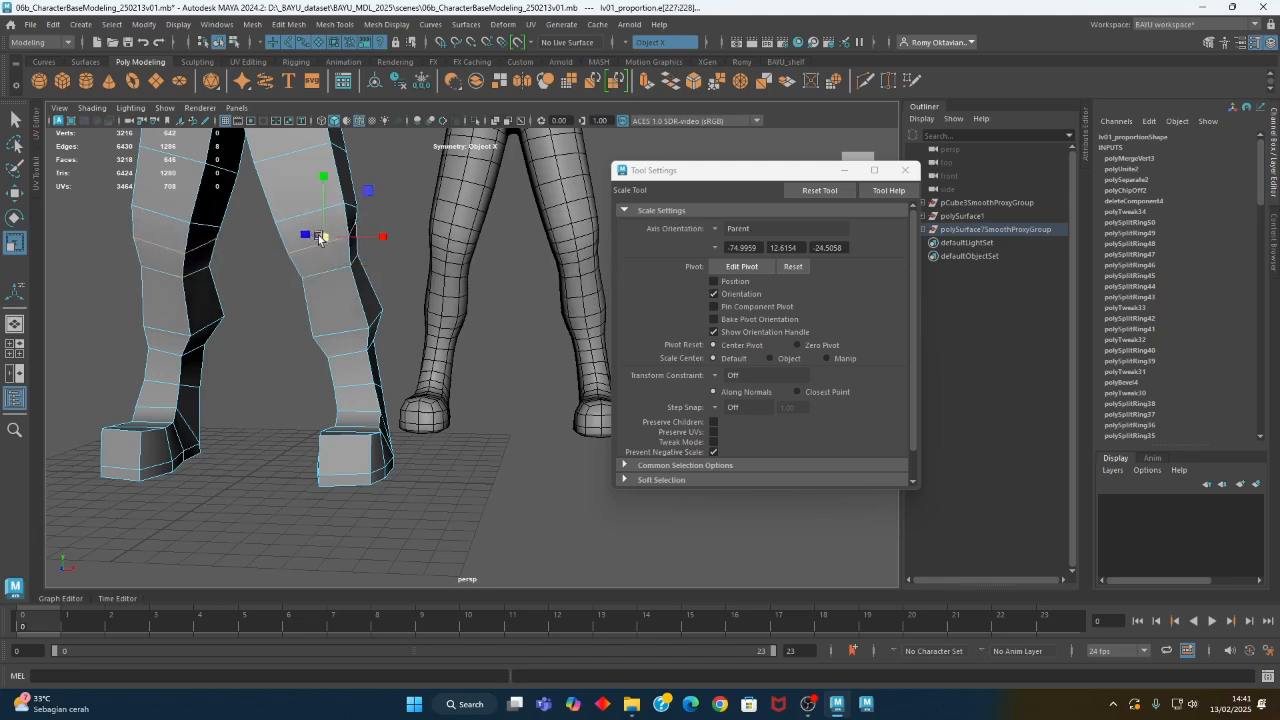
{"action": "left_click", "coordinate": [305, 217]}
{"action": "middle_click_drag", "start_coordinate": [312, 218], "coordinate": [363, 374], "text": "alt"}
{"action": "mouse_move", "coordinate": [363, 374]}
{"action": "left_mouse_down", "text": "alt"}
{"action": "mouse_move", "coordinate": [374, 297]}
{"action": "mouse_move", "coordinate": [363, 304]}
{"action": "left_mouse_up", "text": "alt"}
- Adjust the scale of the thigh edge loops down to just above the knees, comparing with the smoothed figure
{"action": "left_click", "coordinate": [358, 311]}
{"action": "middle_click_drag", "start_coordinate": [429, 277], "coordinate": [471, 363], "text": "alt"}
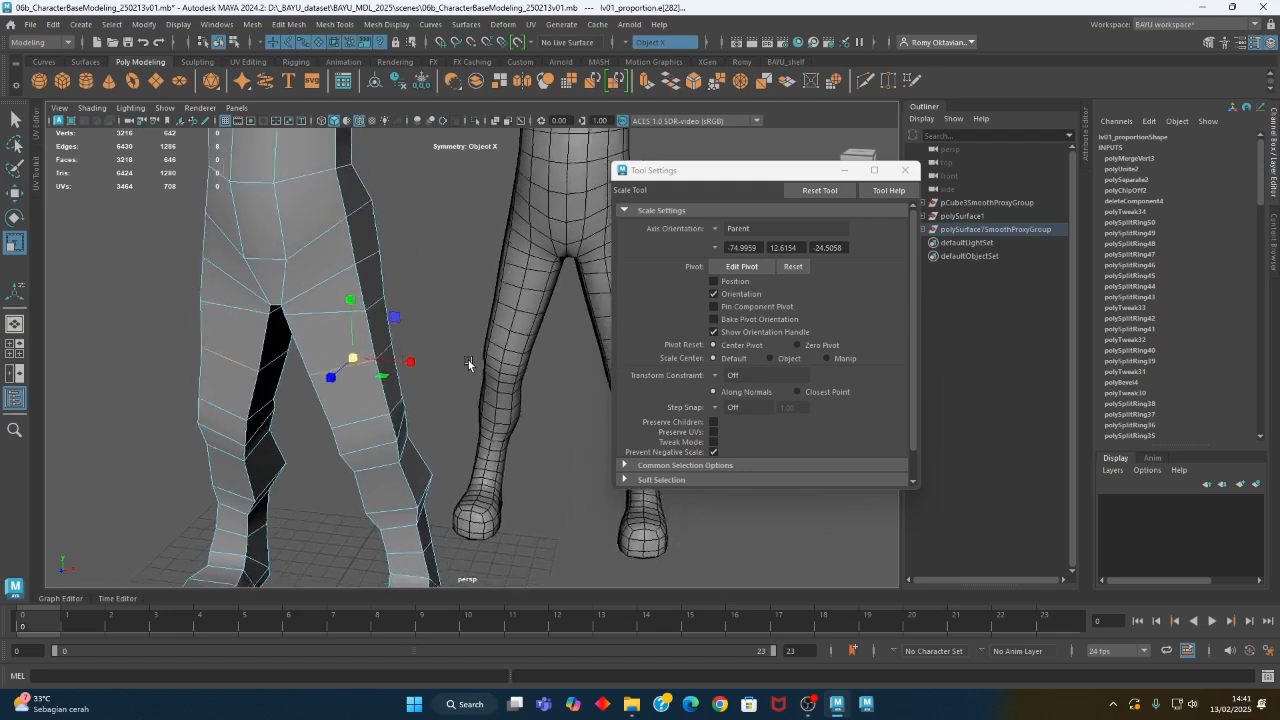
{"action": "right_click_drag", "start_coordinate": [471, 363], "coordinate": [374, 400], "text": "alt"}
{"action": "mouse_move", "coordinate": [374, 400]}
{"action": "left_mouse_down", "text": "alt"}
{"action": "mouse_move", "coordinate": [371, 386]}
{"action": "mouse_move", "coordinate": [182, 397]}
{"action": "mouse_move", "coordinate": [444, 389]}
{"action": "mouse_move", "coordinate": [392, 386]}
{"action": "left_mouse_up", "text": "alt"}
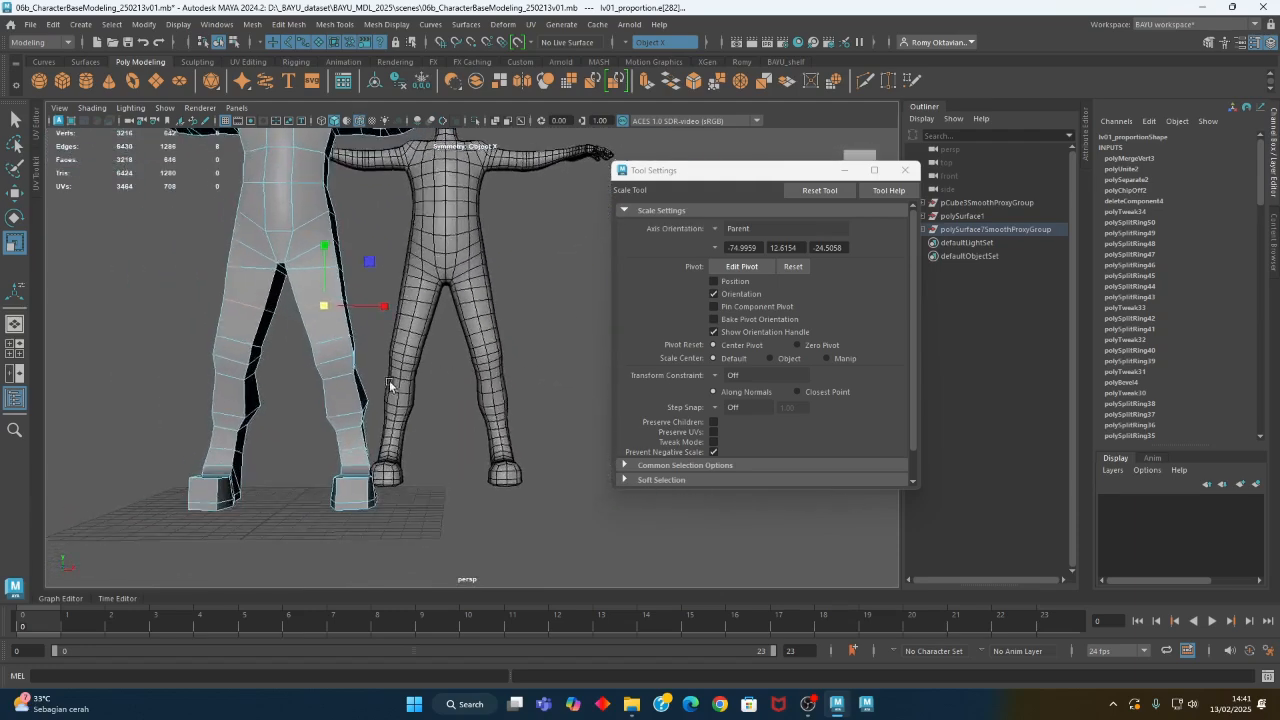
{"action": "right_click_drag", "start_coordinate": [392, 386], "coordinate": [413, 395], "text": "alt"}
{"action": "left_click_drag", "start_coordinate": [413, 395], "coordinate": [386, 386], "text": "alt"}
{"action": "mouse_move", "coordinate": [305, 370]}
{"action": "left_mouse_down", "text": "alt"}
{"action": "mouse_move", "coordinate": [294, 363]}
{"action": "mouse_move", "coordinate": [297, 374]}
{"action": "mouse_move", "coordinate": [364, 373]}
{"action": "mouse_move", "coordinate": [290, 377]}
{"action": "left_mouse_up", "text": "alt"}
{"action": "left_click", "coordinate": [297, 377]}
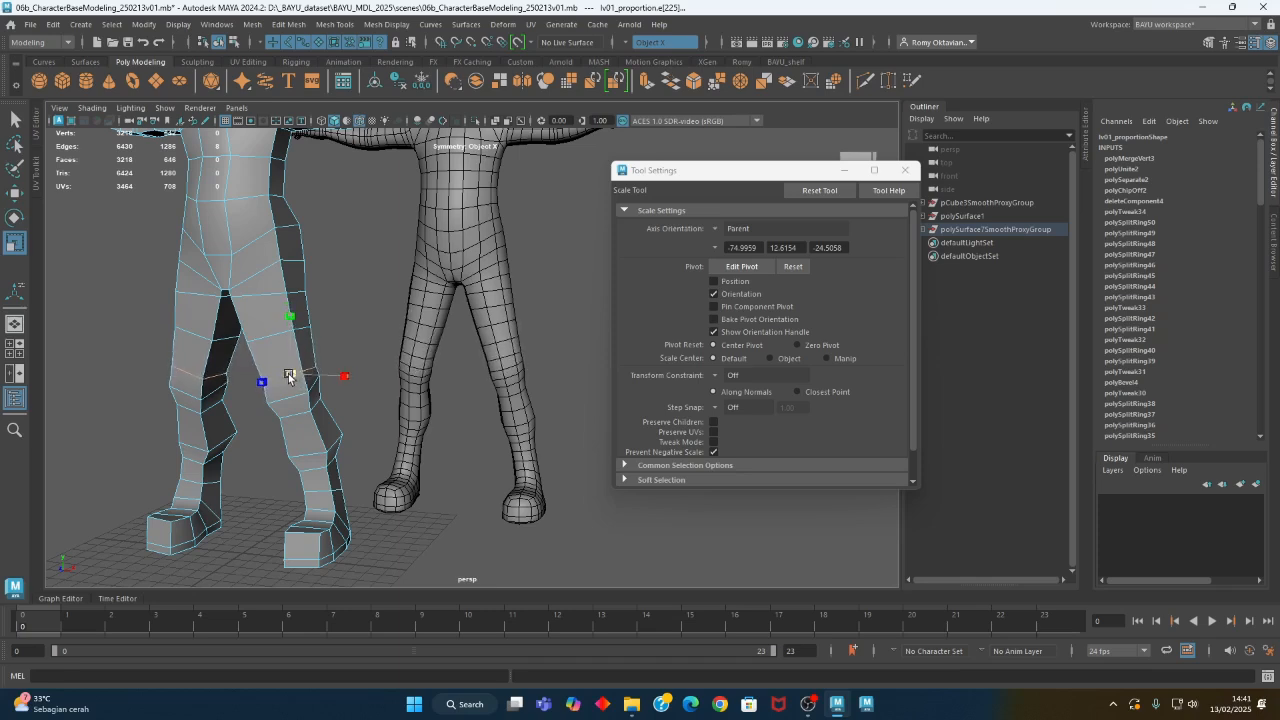
{"action": "left_click_drag", "start_coordinate": [299, 377], "coordinate": [352, 397], "text": "alt"}
- Set the Scale tool's axis orientation to Object and close the tool settings
{"action": "left_click", "coordinate": [718, 234]}
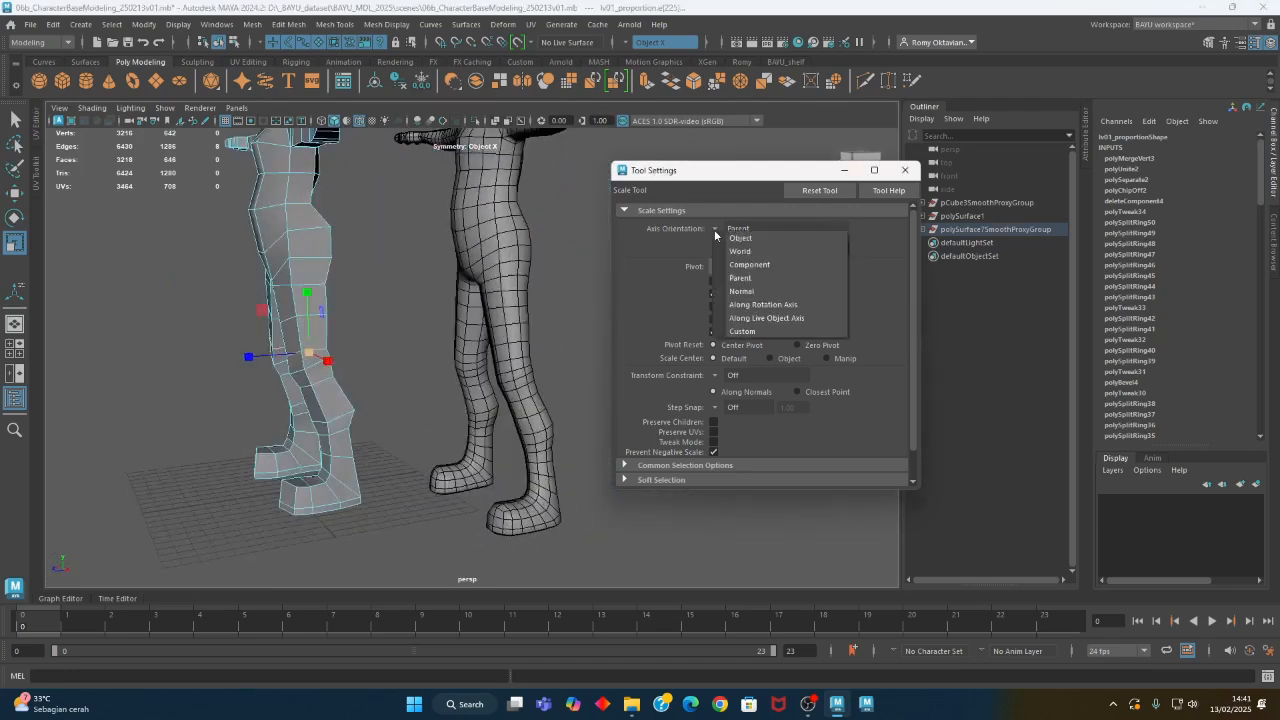
{"action": "left_click", "coordinate": [750, 244]}
{"action": "left_click", "coordinate": [905, 170]}
- Select the two chin vertices of the low-poly head and activate the Move tool
{"action": "middle_click_drag", "start_coordinate": [487, 314], "coordinate": [544, 540], "text": "alt"}
{"action": "mouse_move", "coordinate": [362, 382]}
{"action": "left_mouse_down", "text": "alt"}
{"action": "mouse_move", "coordinate": [474, 413]}
{"action": "mouse_move", "coordinate": [552, 400]}
{"action": "mouse_move", "coordinate": [427, 406]}
{"action": "mouse_move", "coordinate": [330, 440]}
{"action": "mouse_move", "coordinate": [223, 397]}
{"action": "mouse_move", "coordinate": [136, 392]}
{"action": "mouse_move", "coordinate": [380, 394]}
{"action": "mouse_move", "coordinate": [398, 371]}
{"action": "mouse_move", "coordinate": [337, 384]}
{"action": "left_mouse_up", "text": "alt"}
{"action": "right_click_drag", "start_coordinate": [337, 384], "coordinate": [567, 424], "text": "alt"}
{"action": "left_click_drag", "start_coordinate": [567, 424], "coordinate": [380, 362], "text": "alt"}
{"action": "middle_click_drag", "start_coordinate": [380, 362], "coordinate": [524, 374], "text": "alt"}
{"action": "left_click_drag", "start_coordinate": [524, 374], "coordinate": [363, 377], "text": "alt"}
{"action": "right_click_drag", "start_coordinate": [363, 377], "coordinate": [430, 376], "text": "alt"}
{"action": "left_click_drag", "start_coordinate": [430, 376], "coordinate": [283, 340], "text": "alt"}
{"action": "right_click_drag", "start_coordinate": [271, 322], "coordinate": [212, 307]}
{"action": "left_click_drag", "start_coordinate": [268, 342], "coordinate": [261, 333]}
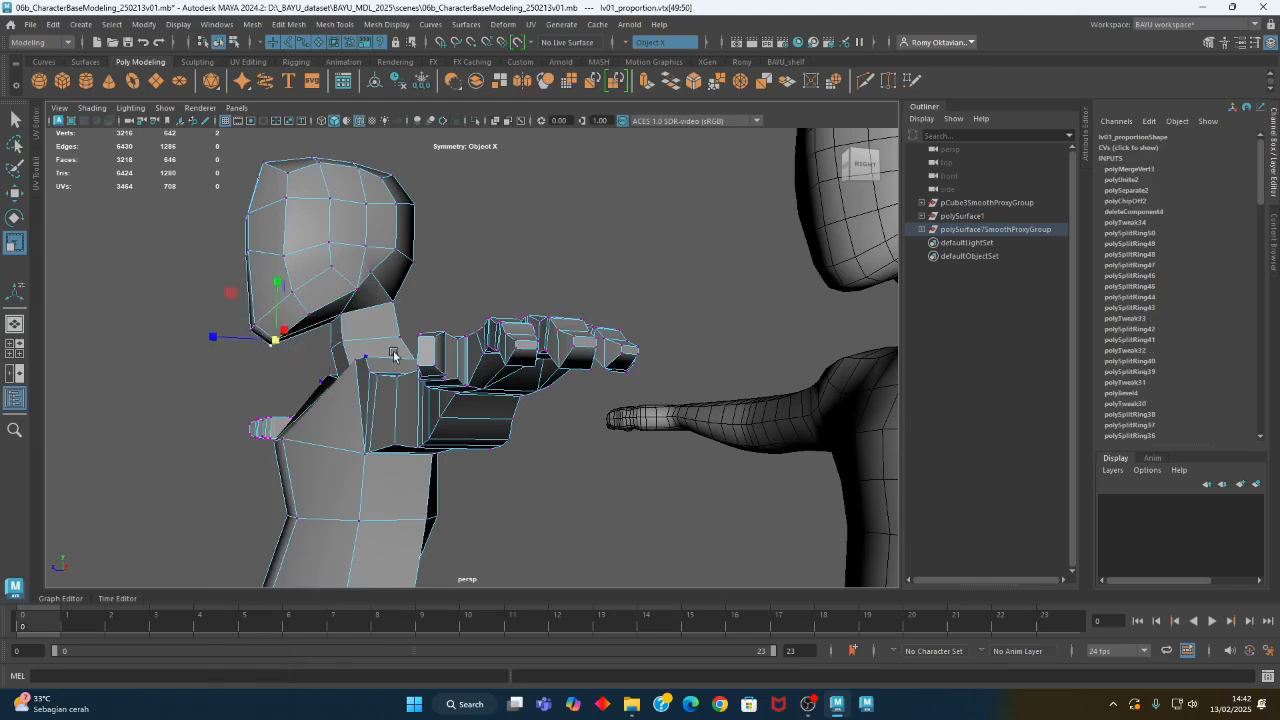
{"action": "right_click_drag", "start_coordinate": [391, 354], "coordinate": [294, 371], "text": "alt"}
{"action": "left_click_drag", "start_coordinate": [294, 371], "coordinate": [546, 355], "text": "alt"}
{"action": "key", "text": "w"}
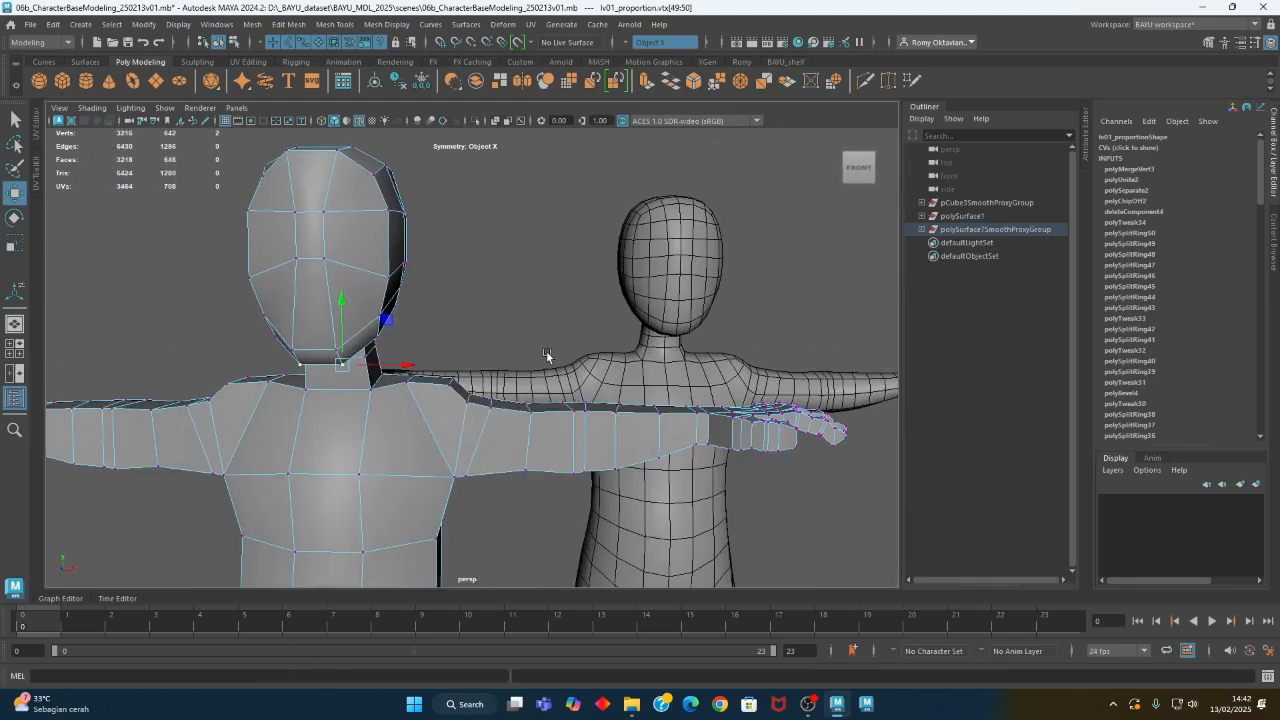
- Select the middle face on the side of the low-poly head with symmetry and extrude it
{"action": "left_click_drag", "start_coordinate": [446, 260], "coordinate": [366, 281], "text": "alt"}
{"action": "scroll", "coordinate": [368, 280], "scroll_direction": "up", "scroll_amount": 2}
{"action": "right_click_drag", "start_coordinate": [433, 210], "coordinate": [431, 246]}
{"action": "left_click", "coordinate": [334, 229]}
{"action": "left_click_drag", "start_coordinate": [384, 266], "coordinate": [426, 198], "text": "alt"}
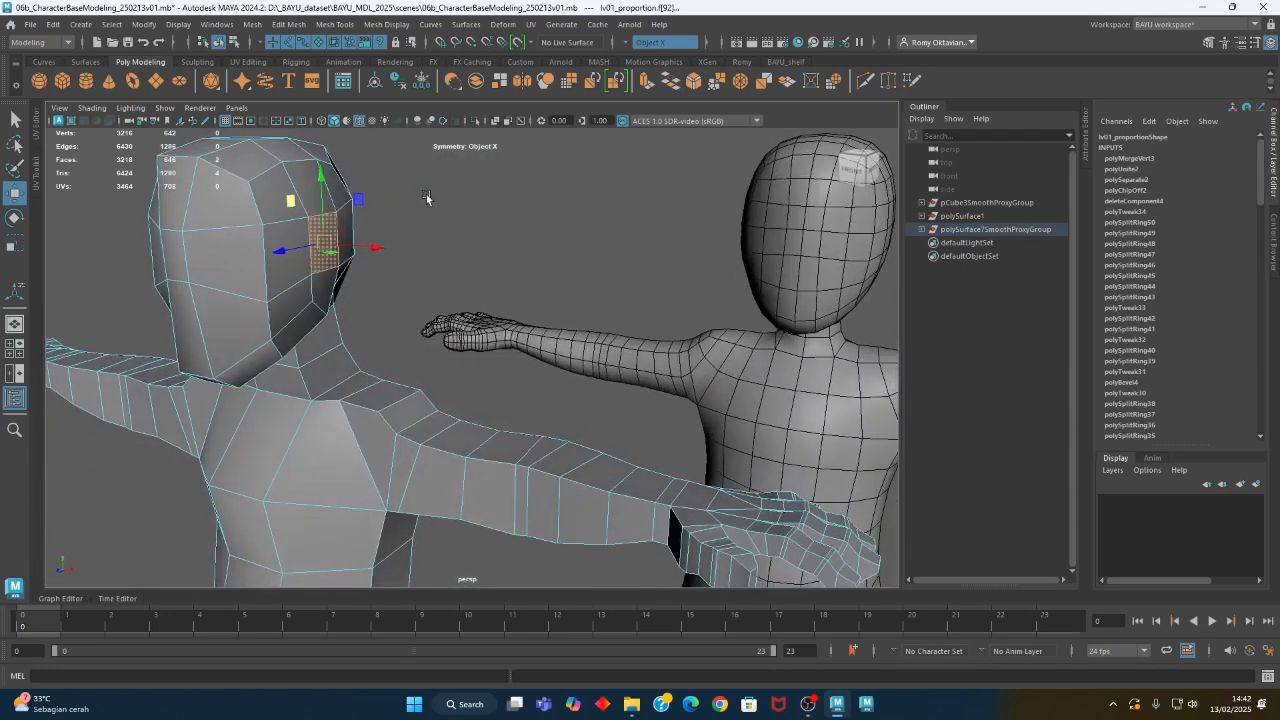
{"action": "left_click", "coordinate": [290, 24]}
{"action": "left_click", "coordinate": [353, 152]}
- Inset the extruded faces on both sides of the low-poly head by scaling them slightly smaller
{"action": "left_click_drag", "start_coordinate": [430, 280], "coordinate": [402, 288], "text": "alt"}
{"action": "middle_click_drag", "start_coordinate": [403, 297], "coordinate": [496, 373], "text": "alt"}
{"action": "left_click_drag", "start_coordinate": [405, 314], "coordinate": [427, 325], "text": "alt"}
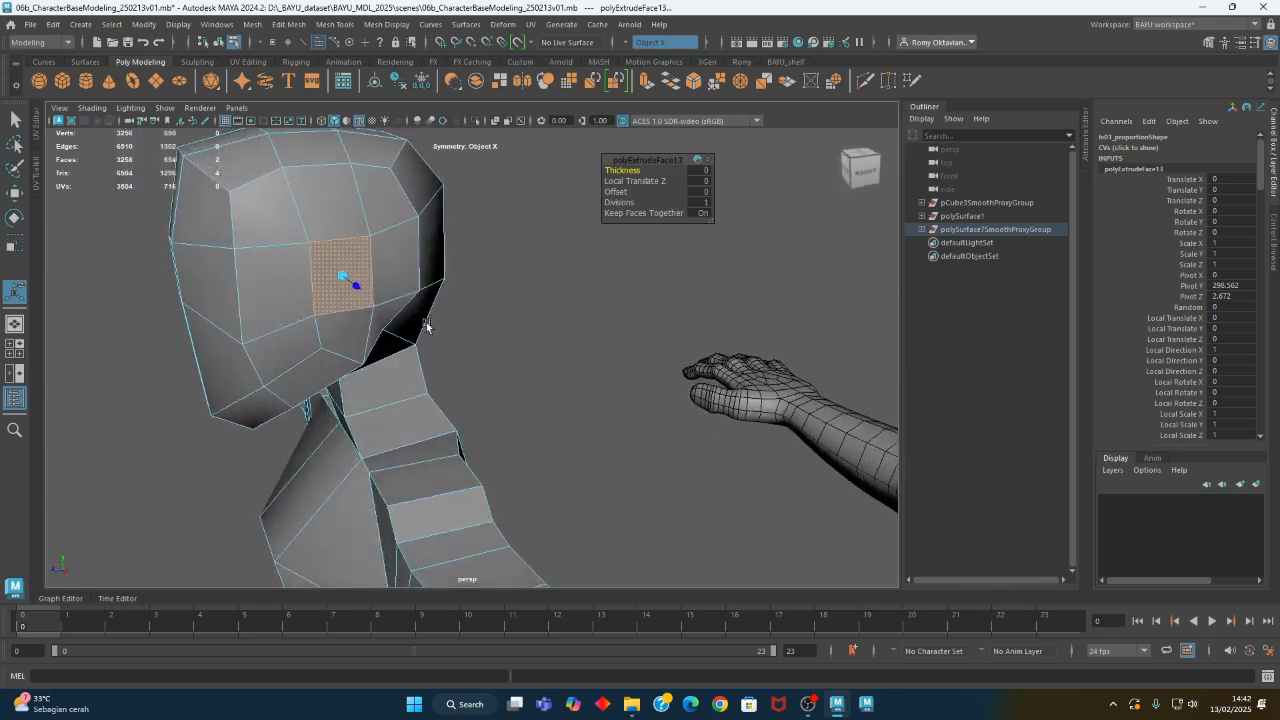
{"action": "key", "text": "w"}
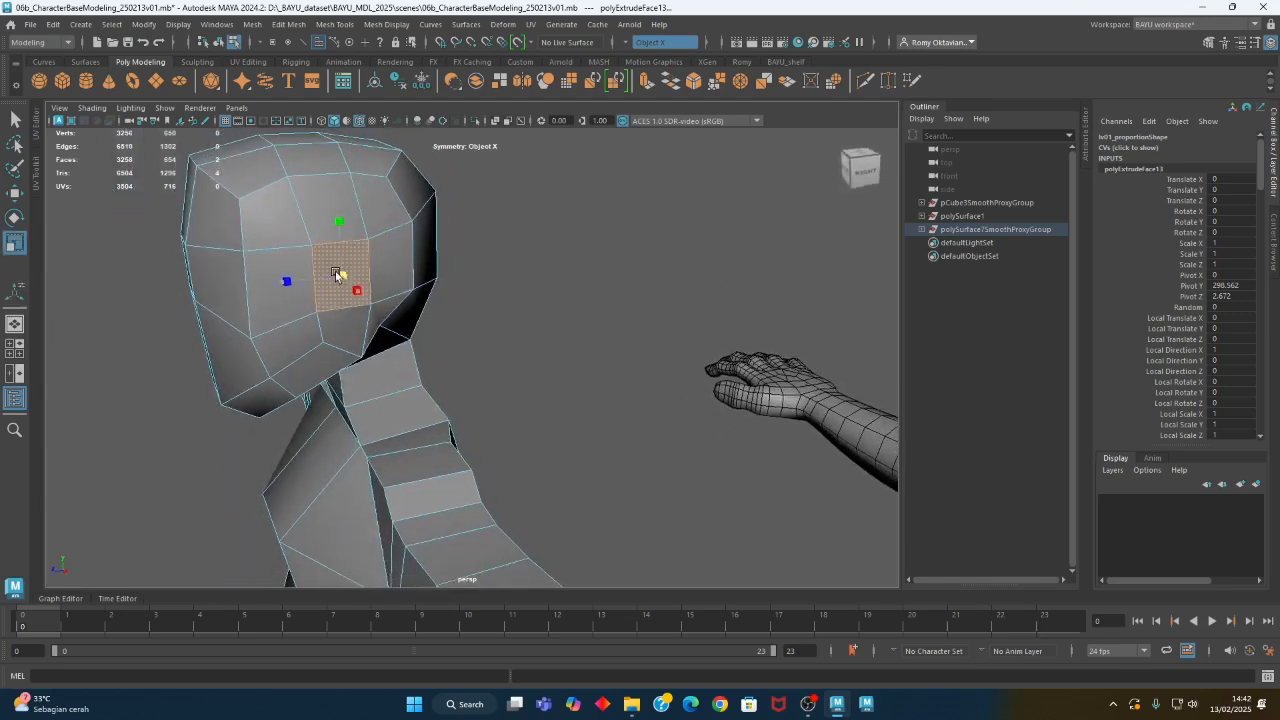
{"action": "left_click", "coordinate": [443, 309]}
{"action": "left_click", "coordinate": [347, 296]}
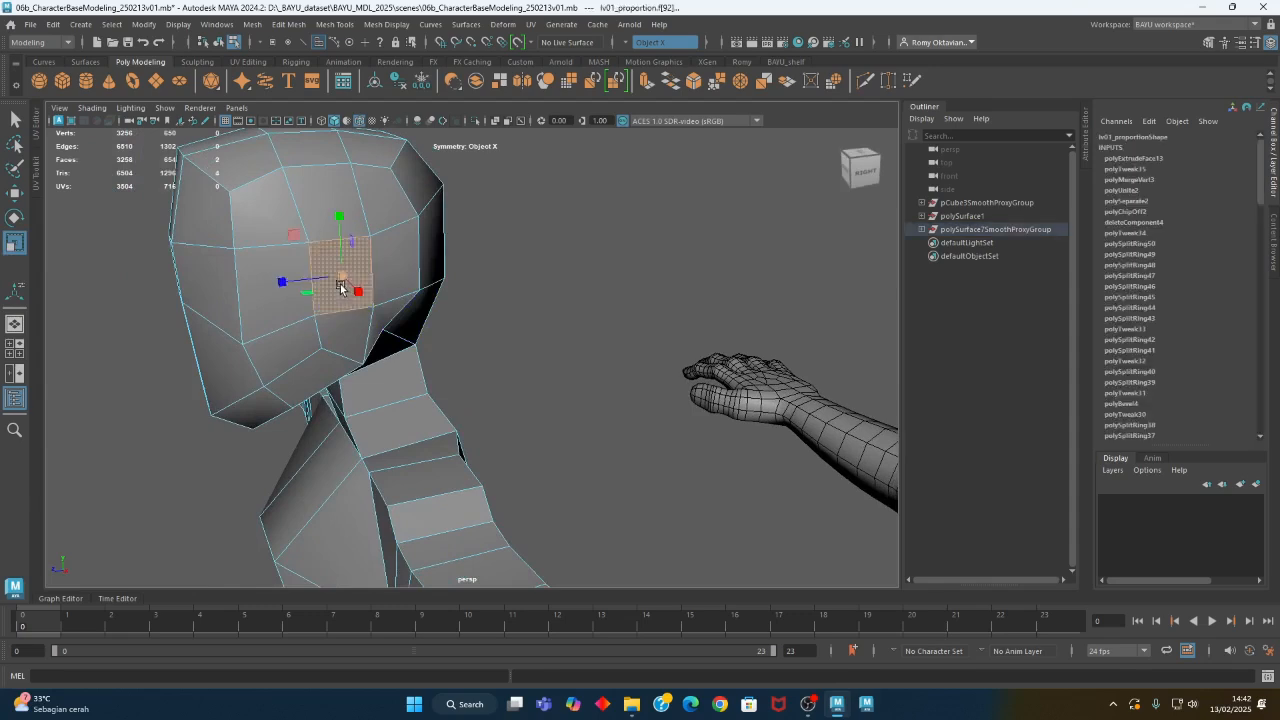
{"action": "left_click_drag", "start_coordinate": [340, 283], "coordinate": [416, 327]}
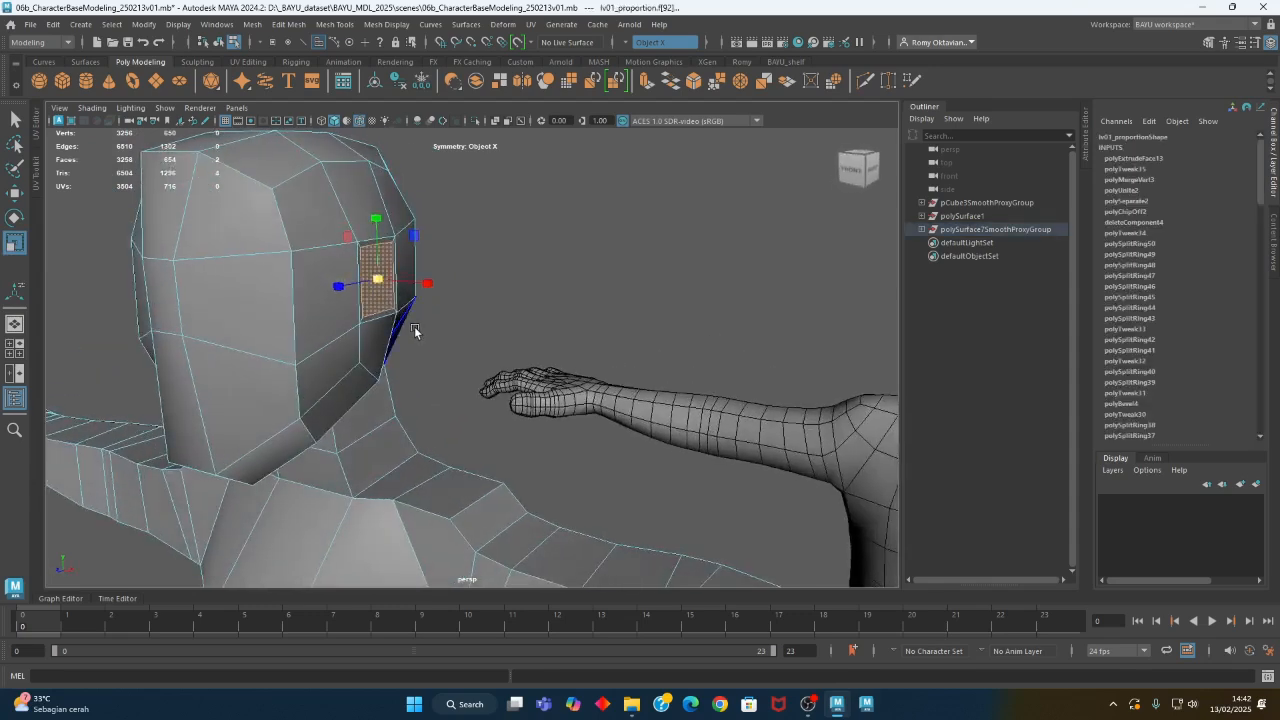
- Extrude the inset side faces outward with a Local Translate Z of about 5.8 to form ear blocks
{"action": "key", "text": "ctrl+e"}
{"action": "left_click_drag", "start_coordinate": [430, 314], "coordinate": [444, 352], "text": "alt"}
{"action": "scroll", "coordinate": [438, 340], "scroll_direction": "up", "scroll_amount": 2}
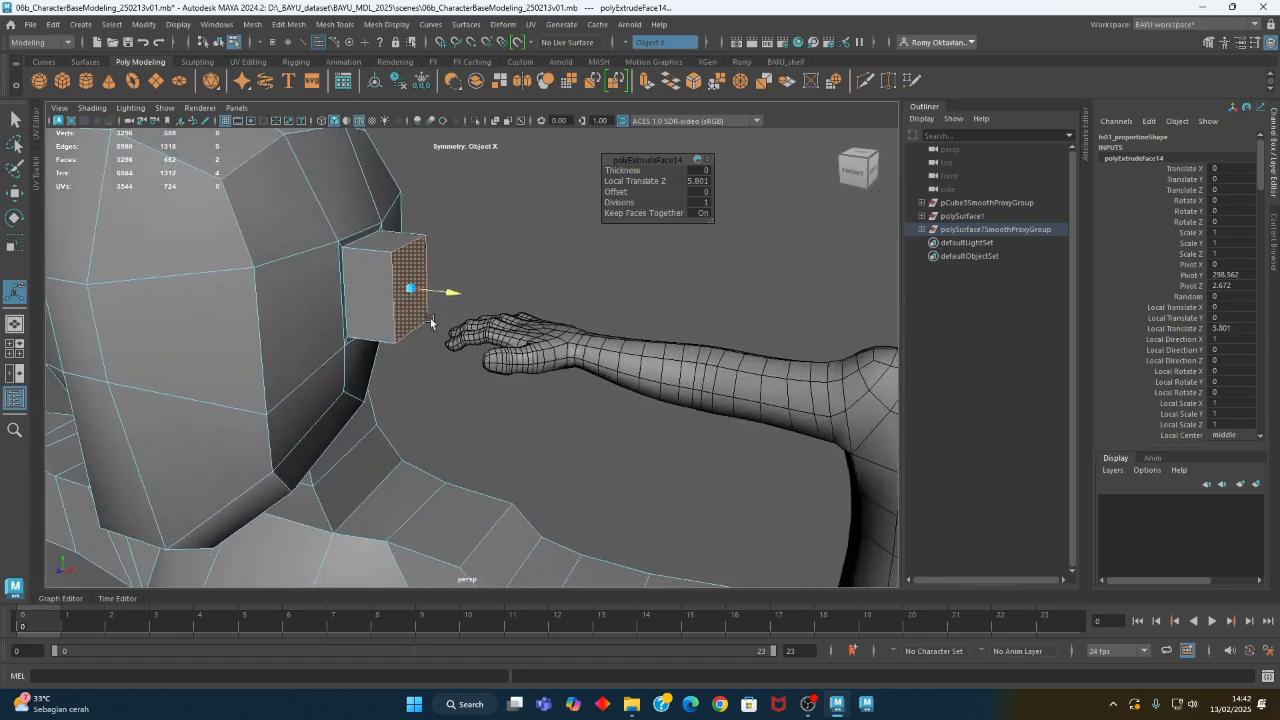
- Move the front outer edge of the ear block in to the head so the block becomes a wedge
{"action": "right_click_drag", "start_coordinate": [481, 232], "coordinate": [476, 198]}
{"action": "left_click", "coordinate": [397, 284]}
{"action": "left_click_drag", "start_coordinate": [426, 320], "coordinate": [212, 346], "text": "alt"}
{"action": "key", "text": "w"}
{"action": "right_click_drag", "start_coordinate": [212, 346], "coordinate": [280, 294], "text": "alt"}
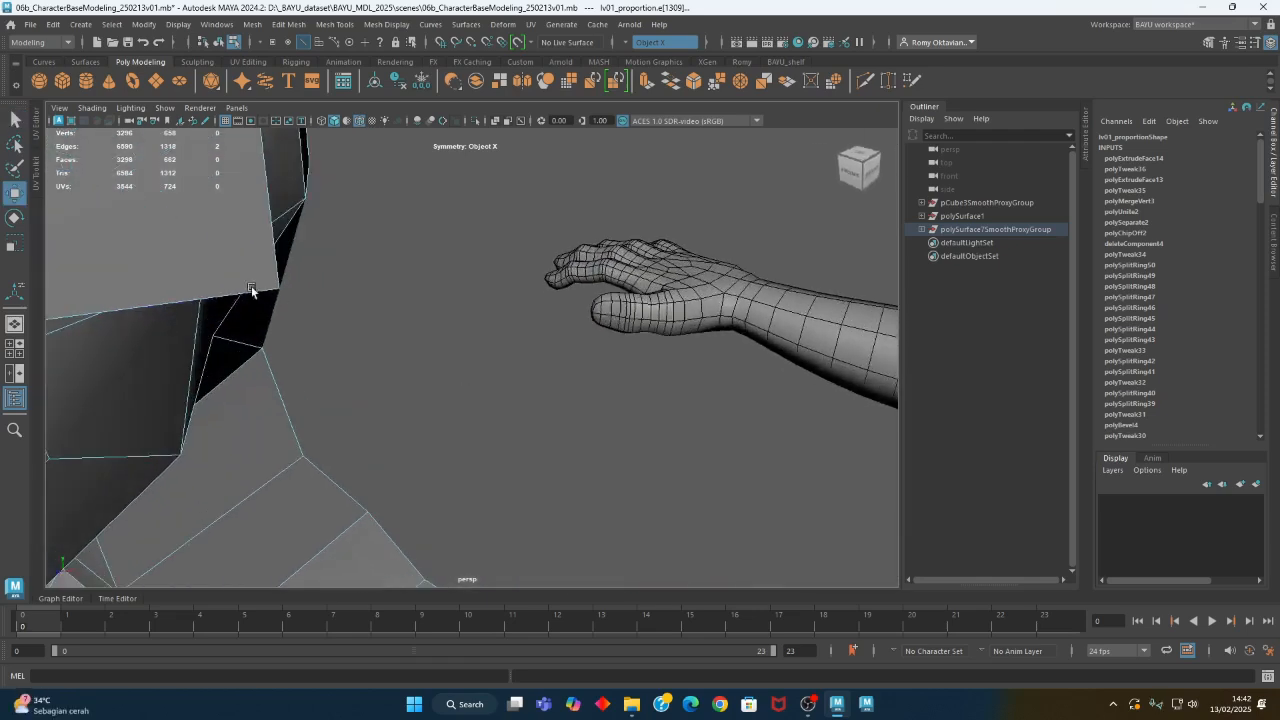
{"action": "middle_click_drag", "start_coordinate": [280, 294], "coordinate": [523, 394], "text": "alt"}
{"action": "middle_click_drag", "start_coordinate": [463, 303], "coordinate": [446, 338], "text": "alt"}
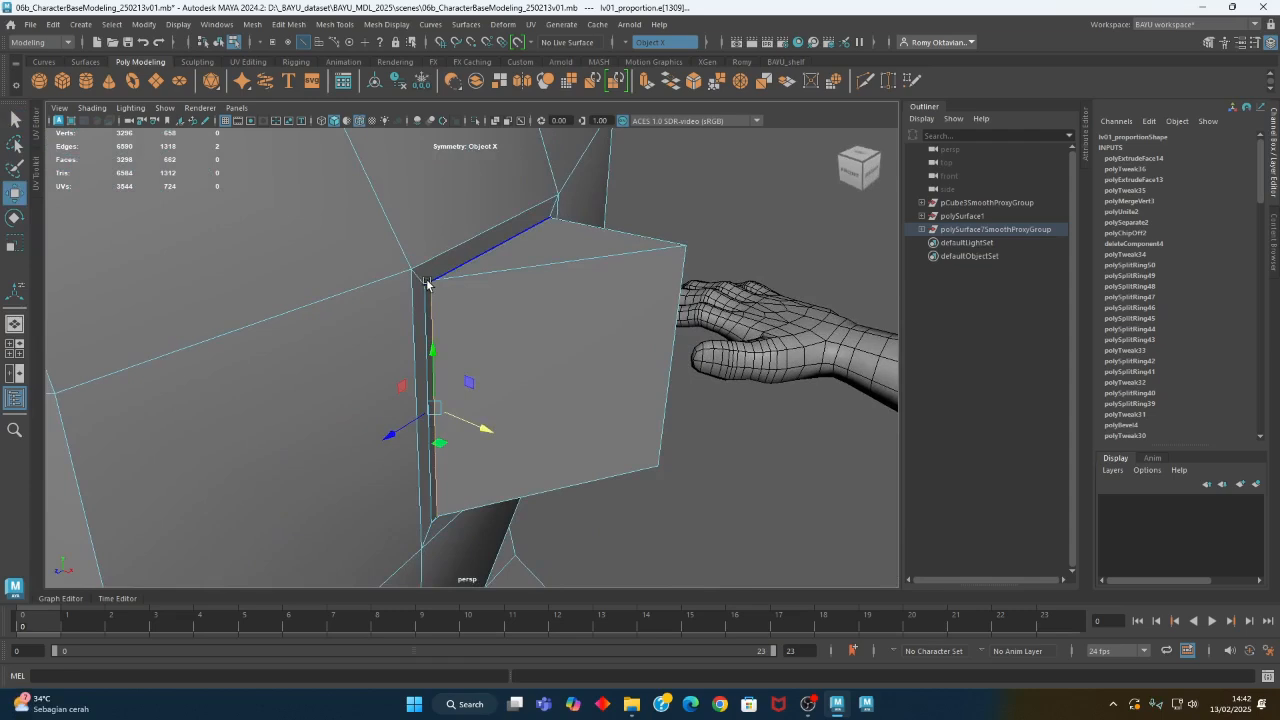
- In wireframe display, merge the ear wedge's front outer vertices with the adjacent base vertices using a distance threshold of 0.71
{"action": "key", "text": "4"}
{"action": "right_click_drag", "start_coordinate": [455, 249], "coordinate": [388, 250]}
{"action": "left_click_drag", "start_coordinate": [421, 298], "coordinate": [418, 300]}
{"action": "middle_click_drag", "start_coordinate": [484, 418], "coordinate": [470, 310], "text": "alt"}
{"action": "left_click_drag", "start_coordinate": [417, 359], "coordinate": [474, 441], "text": "shift"}
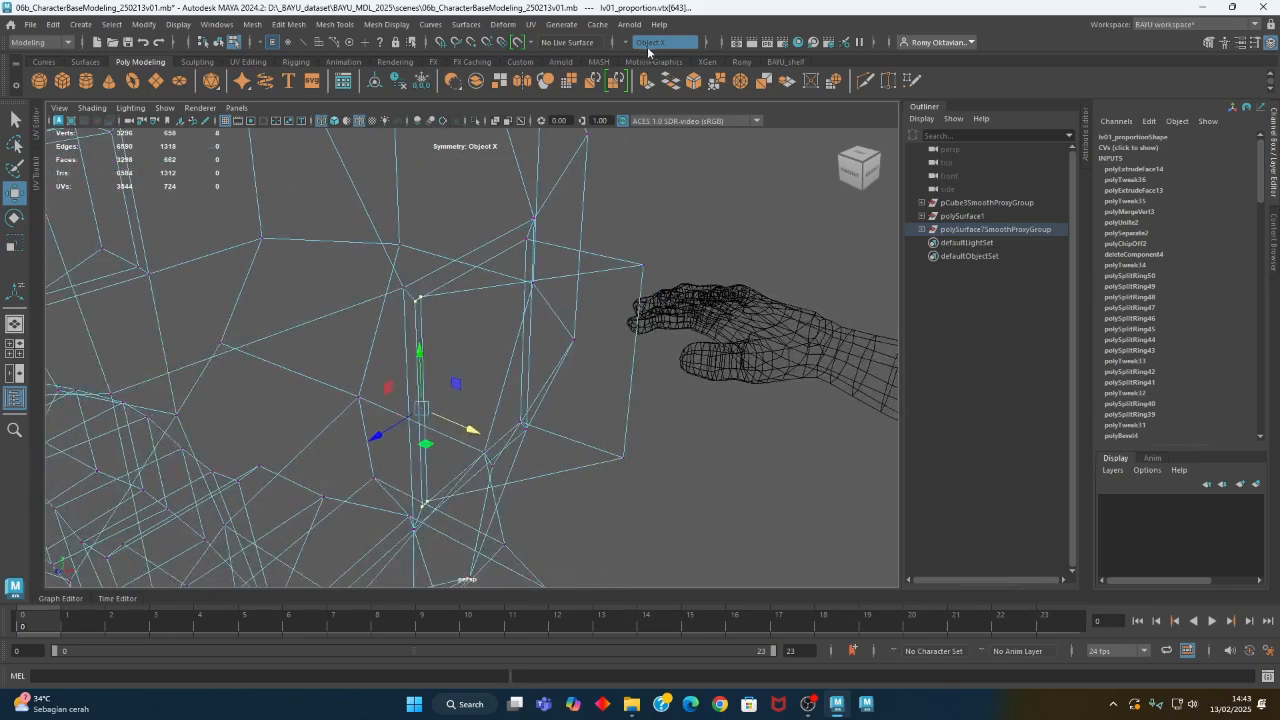
{"action": "left_click", "coordinate": [290, 24]}
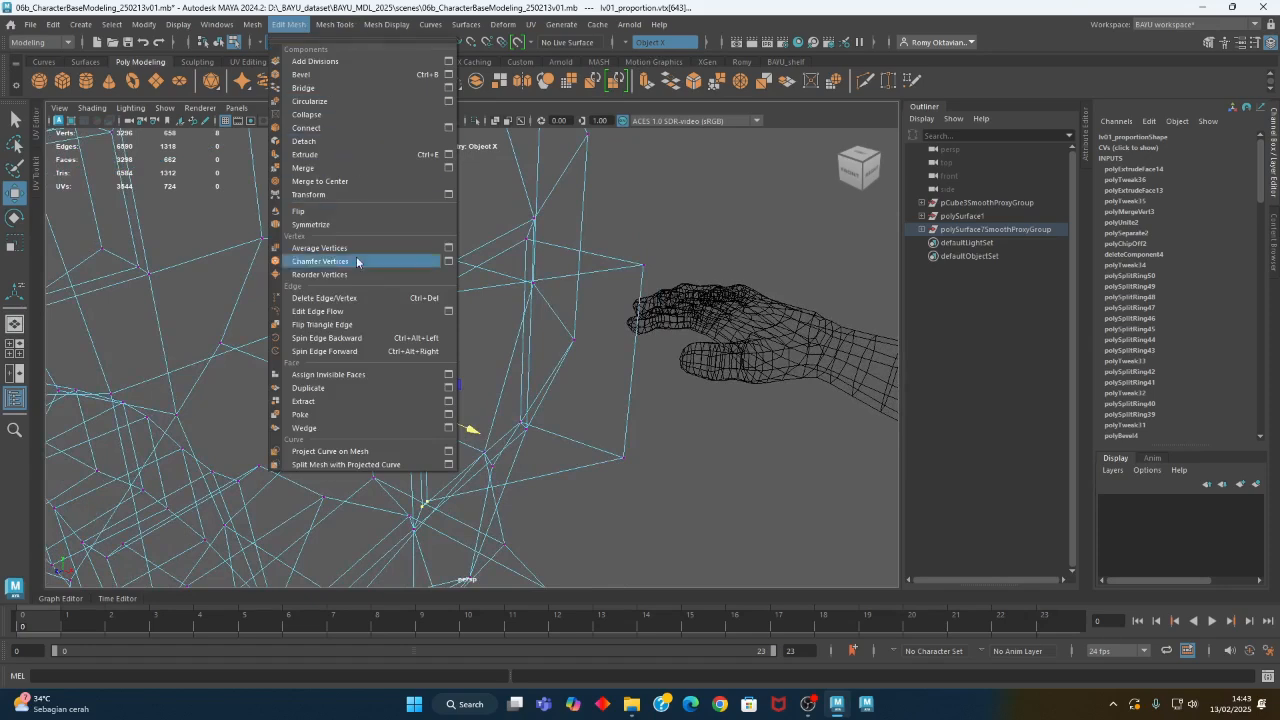
{"action": "left_click", "coordinate": [303, 168]}
{"action": "left_click_drag", "start_coordinate": [647, 170], "coordinate": [649, 171]}
{"action": "left_click_drag", "start_coordinate": [670, 254], "coordinate": [592, 245], "text": "alt"}
- Select the narrow face below the ear's base on the head and move it lower
{"action": "right_click", "coordinate": [592, 245]}
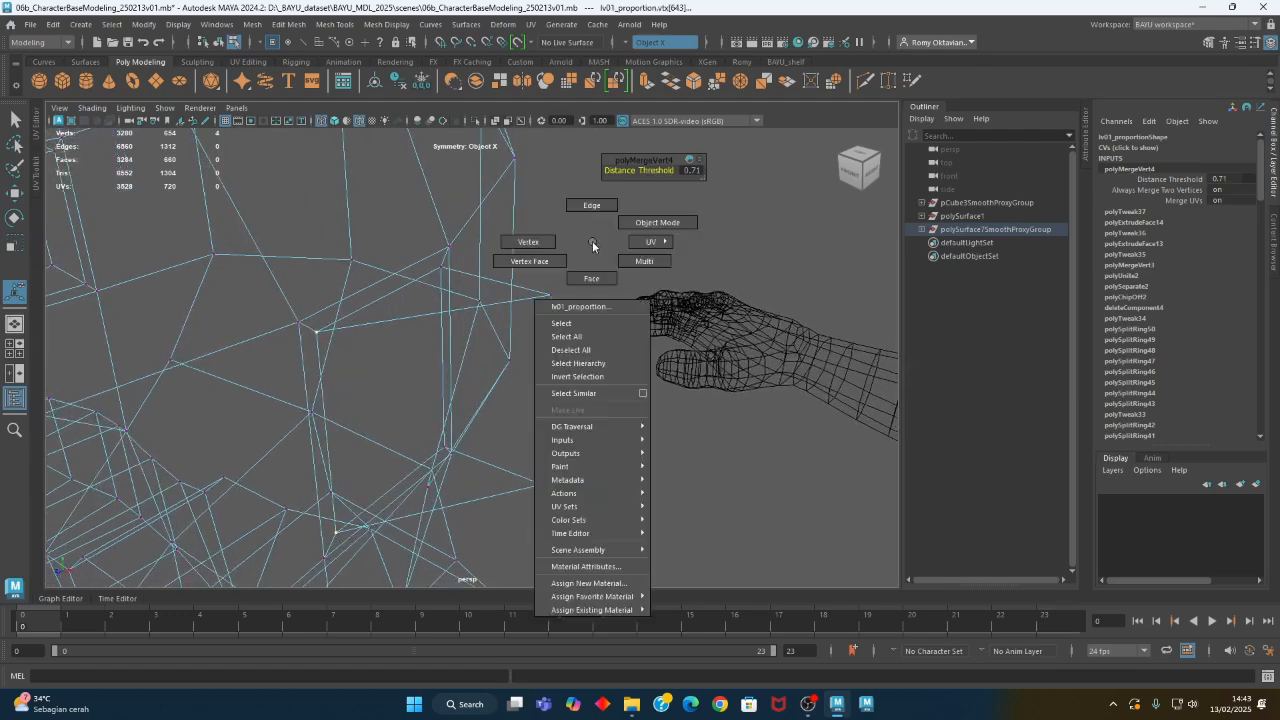
{"action": "right_click_drag", "start_coordinate": [592, 245], "coordinate": [369, 260]}
{"action": "left_click_drag", "start_coordinate": [369, 260], "coordinate": [584, 352], "text": "alt"}
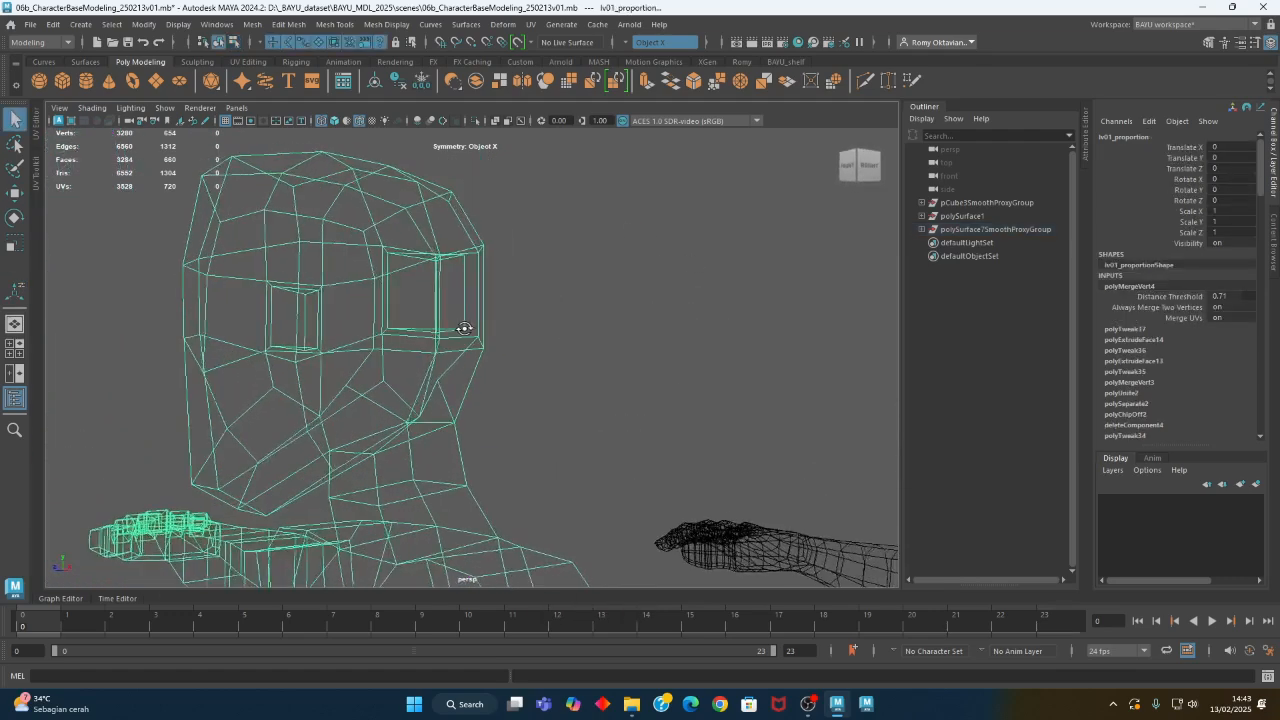
{"action": "right_click", "coordinate": [601, 264]}
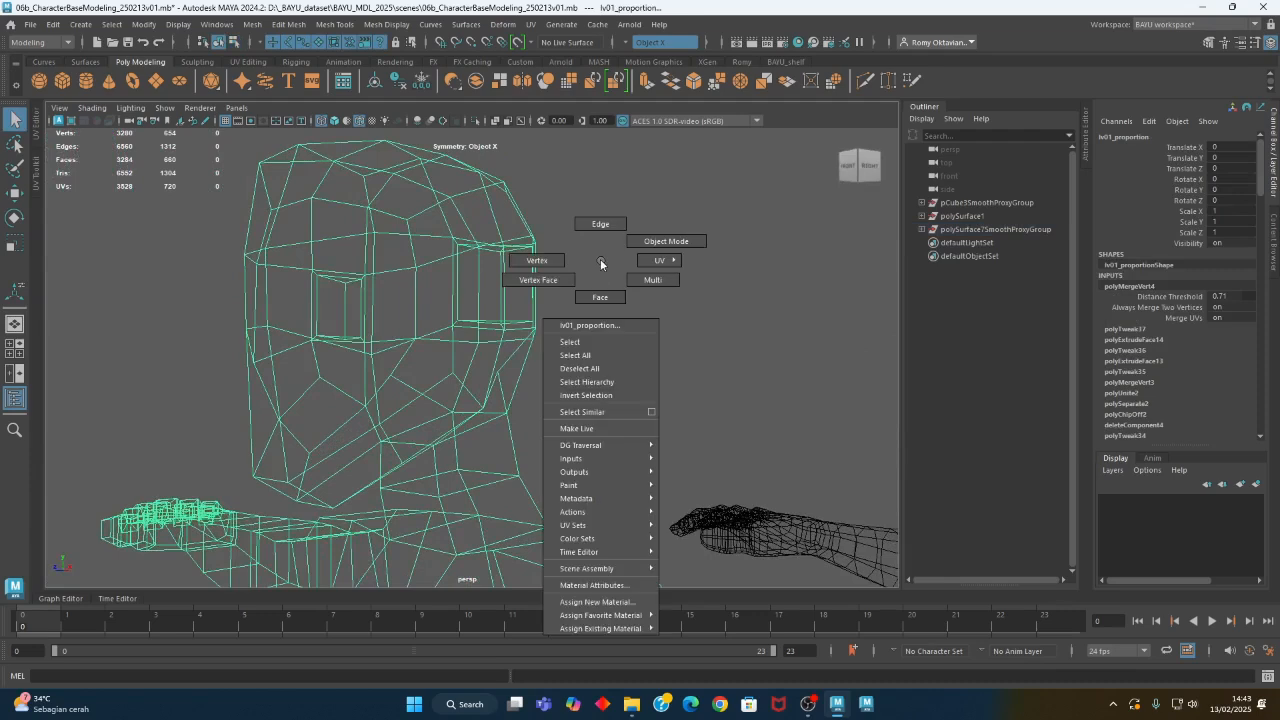
{"action": "right_click_drag", "start_coordinate": [598, 264], "coordinate": [600, 297]}
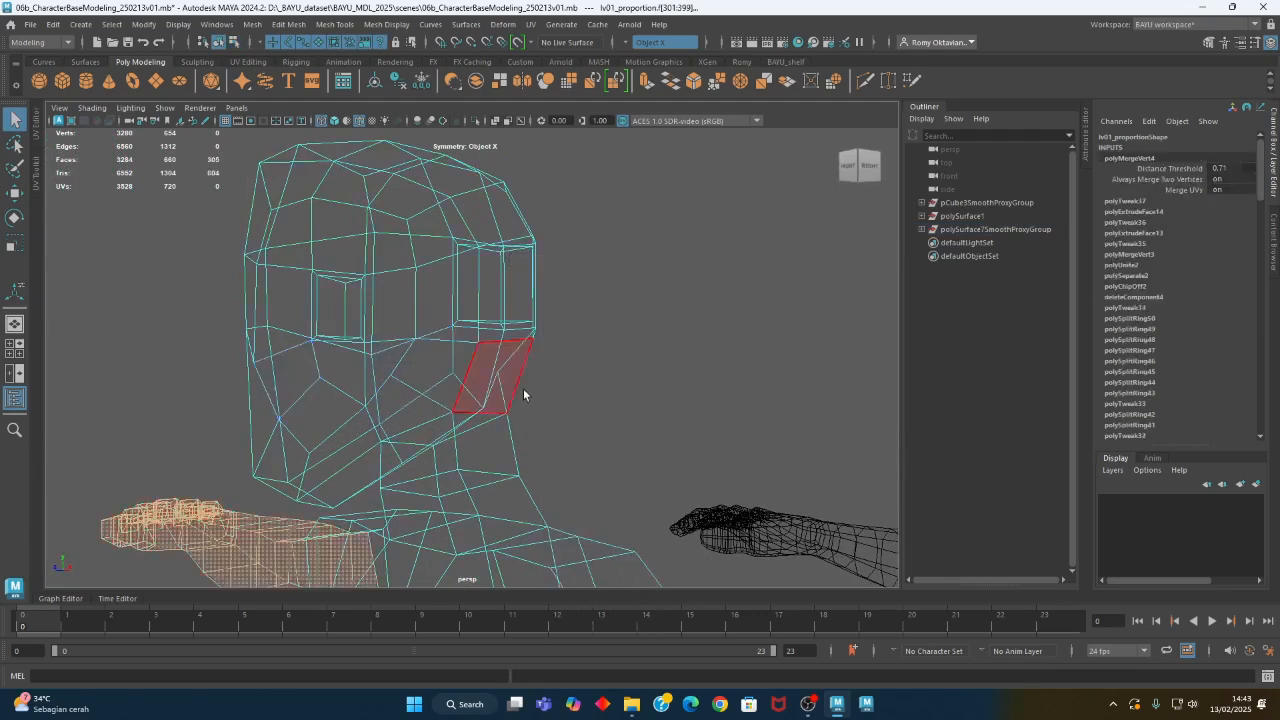
{"action": "left_click_drag", "start_coordinate": [503, 320], "coordinate": [589, 362], "text": "alt"}
{"action": "left_click", "coordinate": [488, 318]}
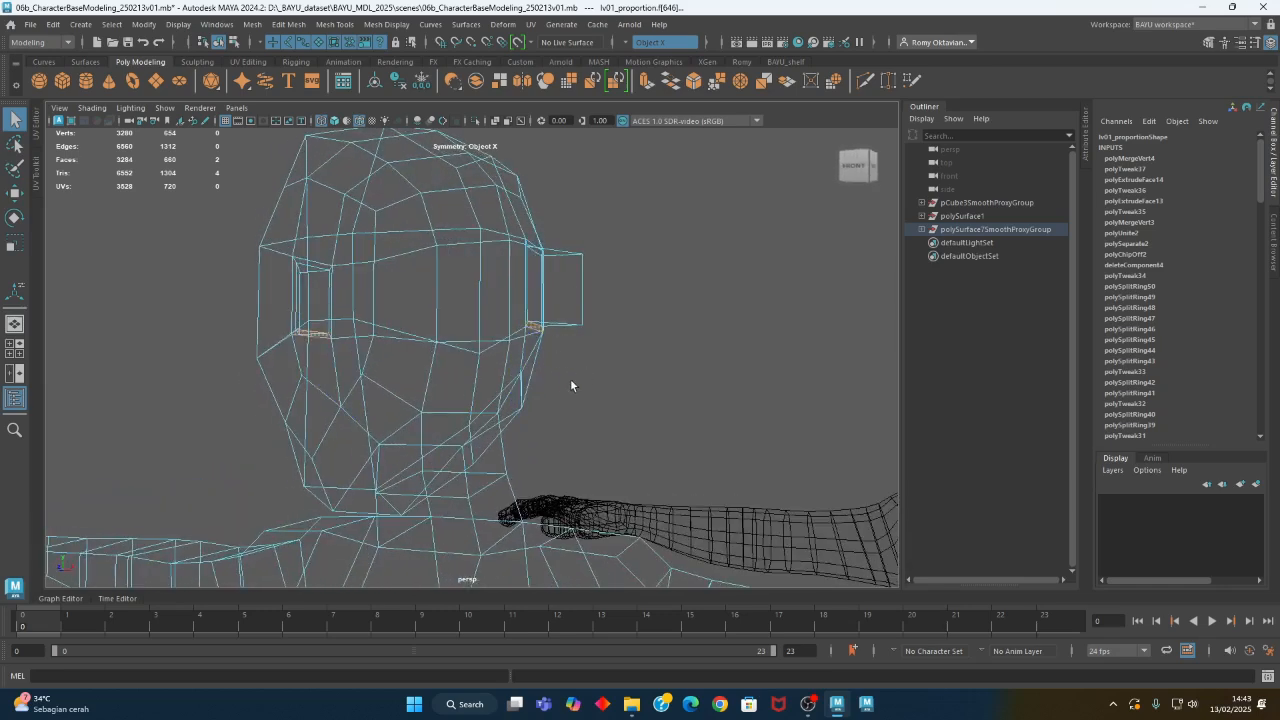
{"action": "key", "text": "w"}
{"action": "left_click_drag", "start_coordinate": [532, 289], "coordinate": [529, 309]}
- Adjust the height of the ear's outer lower corner vertex so the bottom of the ear slants toward the head
{"action": "left_click_drag", "start_coordinate": [594, 380], "coordinate": [637, 363], "text": "alt"}
{"action": "right_click_drag", "start_coordinate": [637, 304], "coordinate": [596, 303]}
{"action": "left_click_drag", "start_coordinate": [603, 309], "coordinate": [583, 346]}
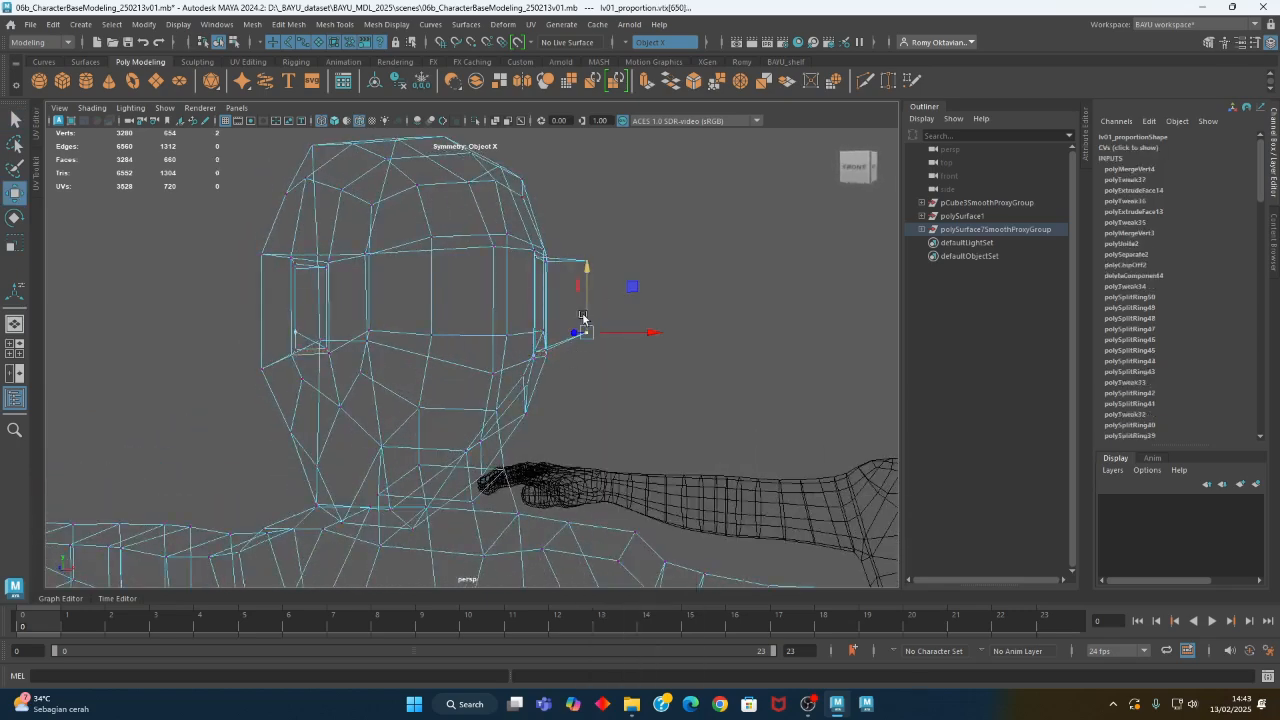
{"action": "mouse_move", "coordinate": [678, 343]}
{"action": "left_mouse_down", "text": "alt"}
{"action": "mouse_move", "coordinate": [645, 349]}
{"action": "mouse_move", "coordinate": [671, 357]}
{"action": "left_mouse_up", "text": "alt"}
{"action": "right_click_drag", "start_coordinate": [671, 357], "coordinate": [477, 337], "text": "alt"}
{"action": "middle_click_drag", "start_coordinate": [695, 382], "coordinate": [519, 358], "text": "alt"}
{"action": "left_click_drag", "start_coordinate": [456, 353], "coordinate": [666, 390], "text": "alt"}
{"action": "right_click_drag", "start_coordinate": [666, 390], "coordinate": [733, 455], "text": "alt"}
{"action": "left_click_drag", "start_coordinate": [612, 408], "coordinate": [631, 410], "text": "alt"}
{"action": "middle_click_drag", "start_coordinate": [631, 410], "coordinate": [593, 372], "text": "alt"}
{"action": "left_click_drag", "start_coordinate": [593, 372], "coordinate": [574, 367], "text": "alt"}
- Select the edges surrounding each ear's base and scale them along the front-to-back axis
{"action": "right_click_drag", "start_coordinate": [717, 267], "coordinate": [702, 232]}
{"action": "left_click", "coordinate": [611, 277]}
{"action": "left_click", "coordinate": [577, 312]}
{"action": "left_click_drag", "start_coordinate": [577, 312], "coordinate": [562, 369], "text": "alt"}
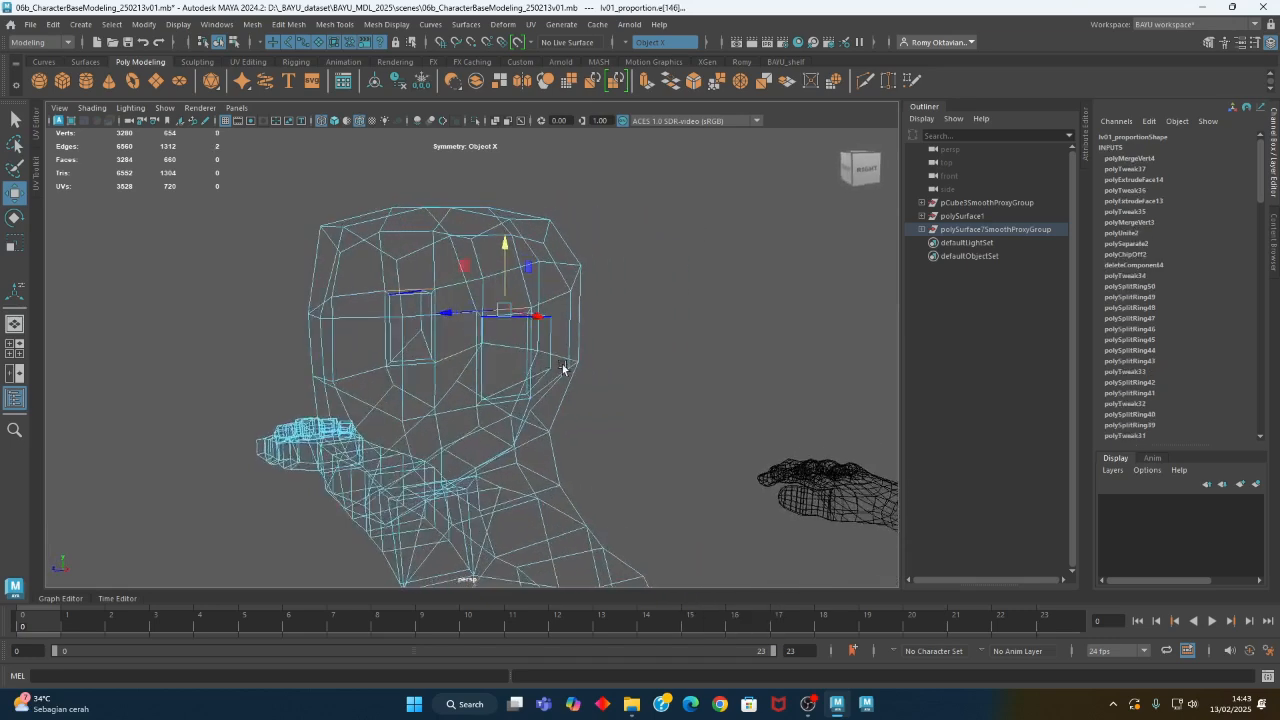
{"action": "left_click", "coordinate": [481, 416], "text": "shift"}
{"action": "left_click", "coordinate": [488, 411], "text": "shift"}
{"action": "left_click_drag", "start_coordinate": [684, 413], "coordinate": [595, 417], "text": "alt"}
{"action": "left_click_drag", "start_coordinate": [772, 371], "coordinate": [731, 397], "text": "alt"}
{"action": "left_click", "coordinate": [797, 363], "text": "shift"}
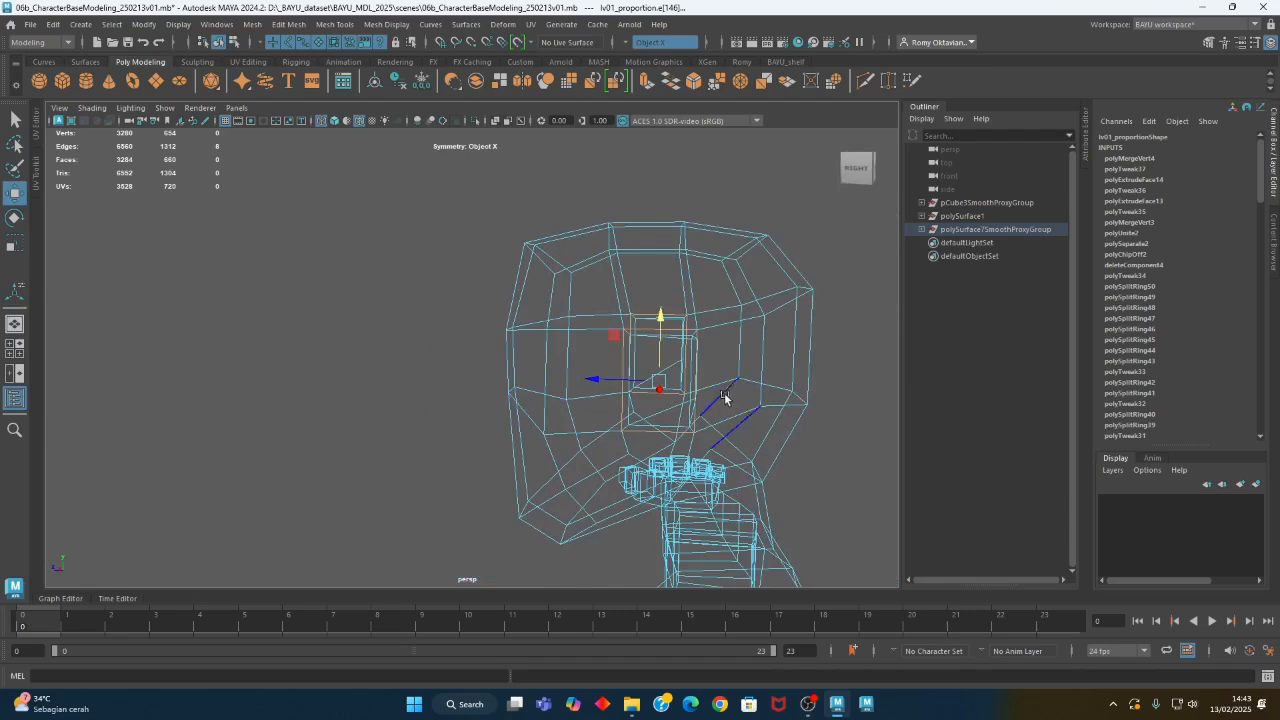
{"action": "key", "text": "r"}
{"action": "left_click_drag", "start_coordinate": [596, 383], "coordinate": [683, 271]}
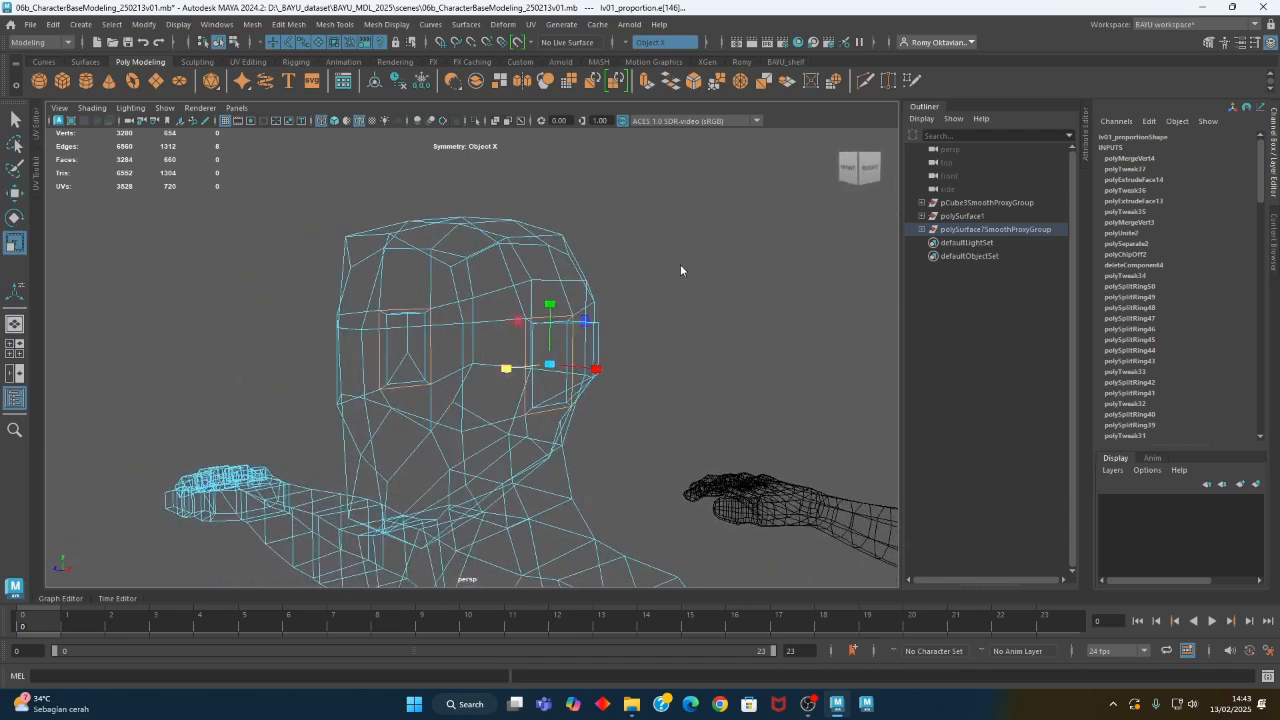
- Extrude the outer side face of each ear and scale it inward to form a rim
{"action": "key", "text": "F11"}
{"action": "left_click", "coordinate": [567, 368]}
{"action": "left_click_drag", "start_coordinate": [568, 368], "coordinate": [560, 445], "text": "alt"}
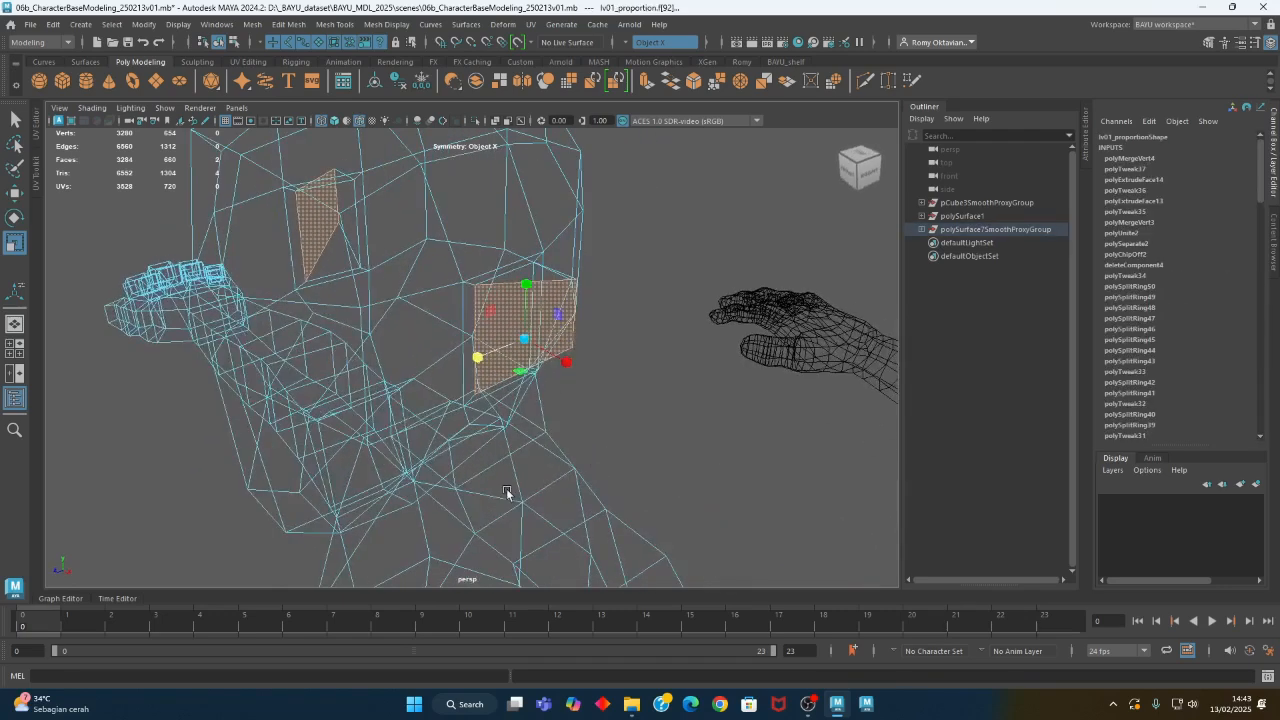
{"action": "left_click", "coordinate": [279, 30]}
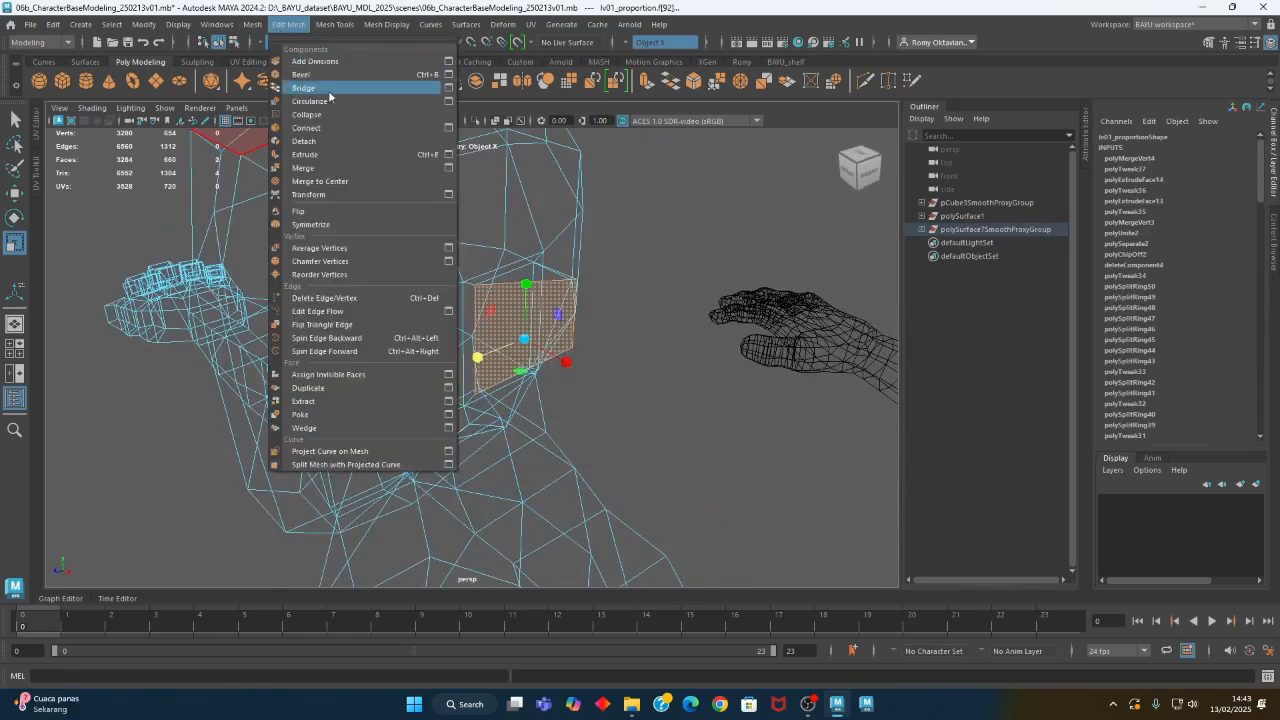
{"action": "left_click", "coordinate": [320, 157]}
{"action": "key", "text": "r"}
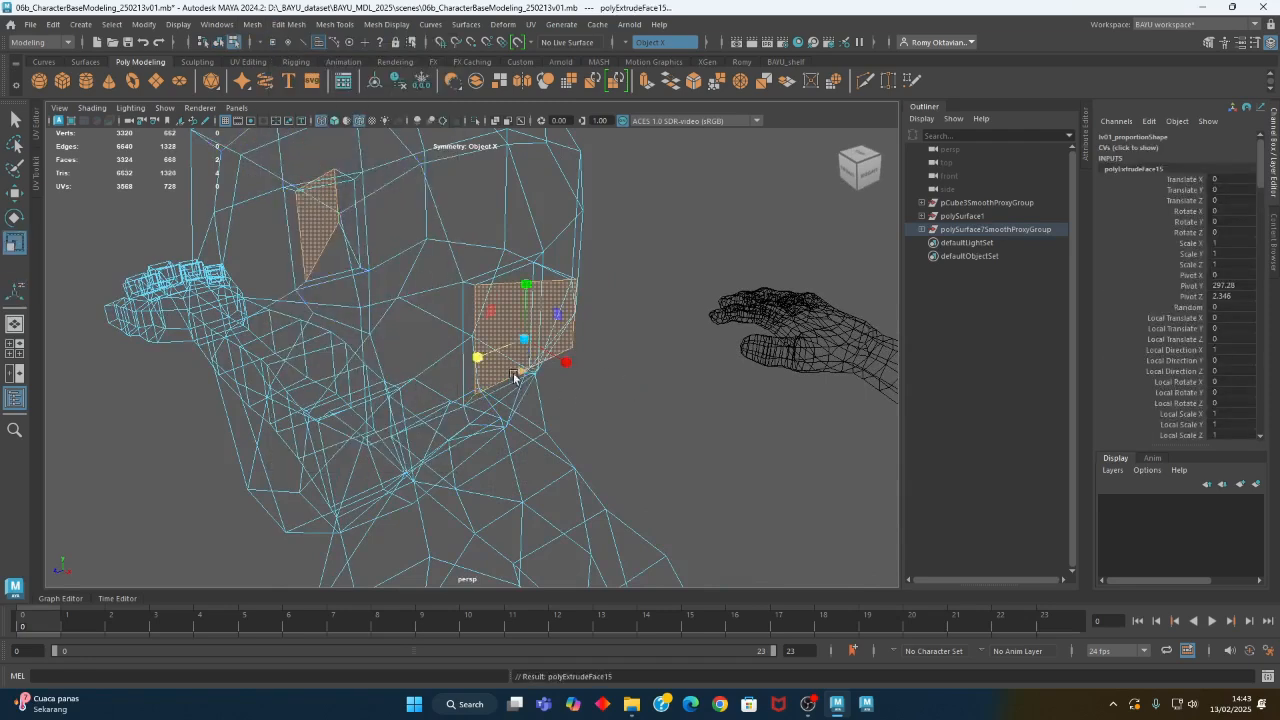
{"action": "left_click_drag", "start_coordinate": [521, 338], "coordinate": [526, 338], "text": "alt"}
- Extrude the inset ear faces a second time and scale the new inner faces smaller
{"action": "left_click_drag", "start_coordinate": [526, 338], "coordinate": [563, 417]}
{"action": "left_click", "coordinate": [624, 384]}
{"action": "left_click", "coordinate": [532, 331]}
{"action": "key", "text": "ctrl+e"}
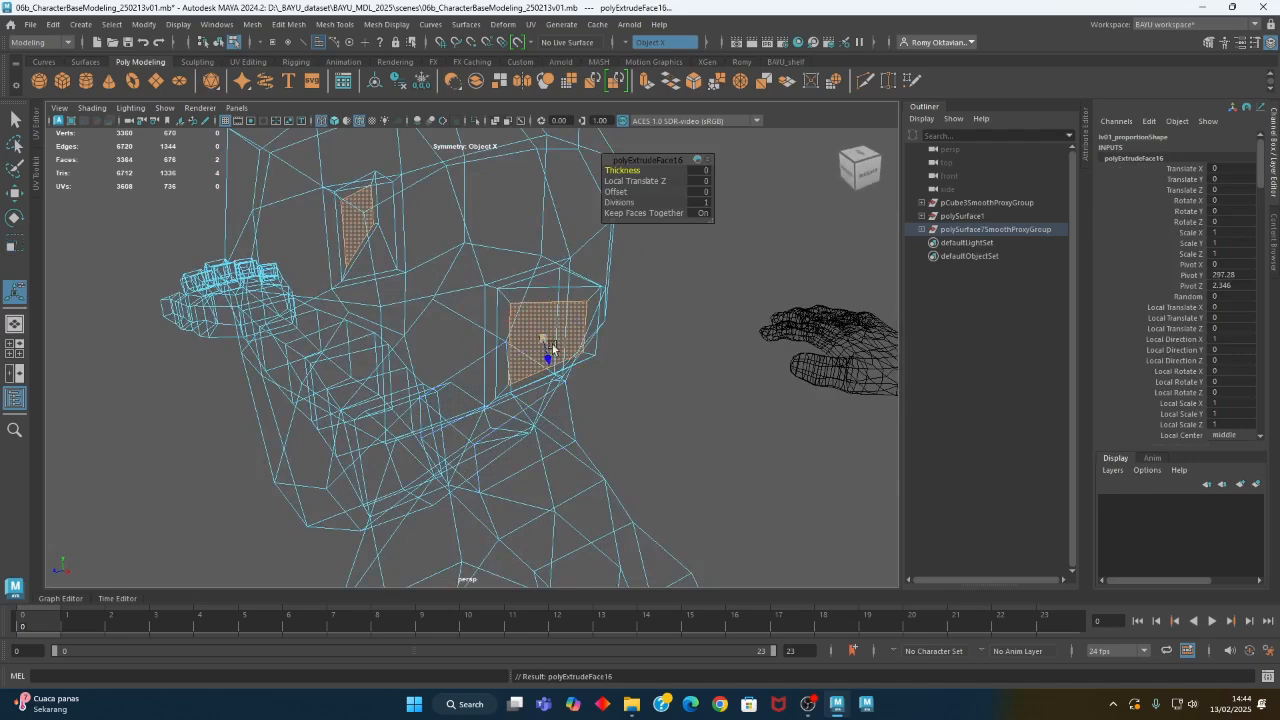
{"action": "left_click", "coordinate": [634, 374]}
{"action": "left_click", "coordinate": [560, 349]}
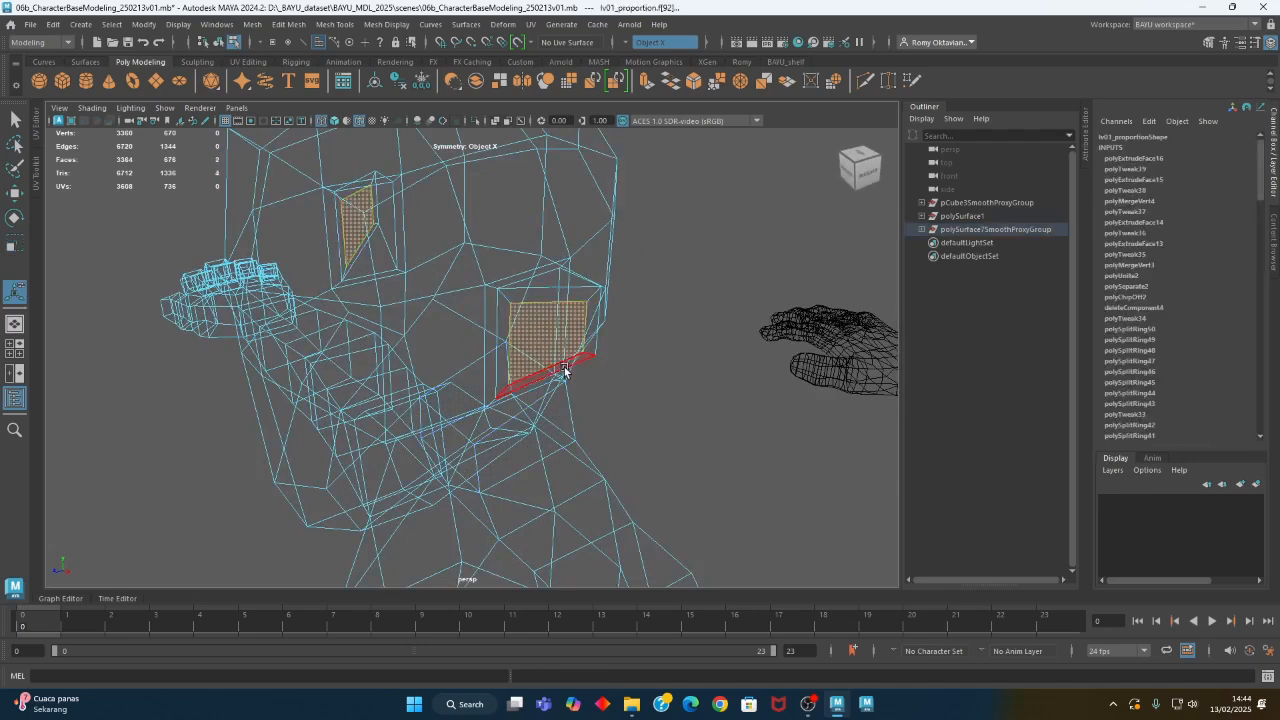
{"action": "key", "text": "r"}
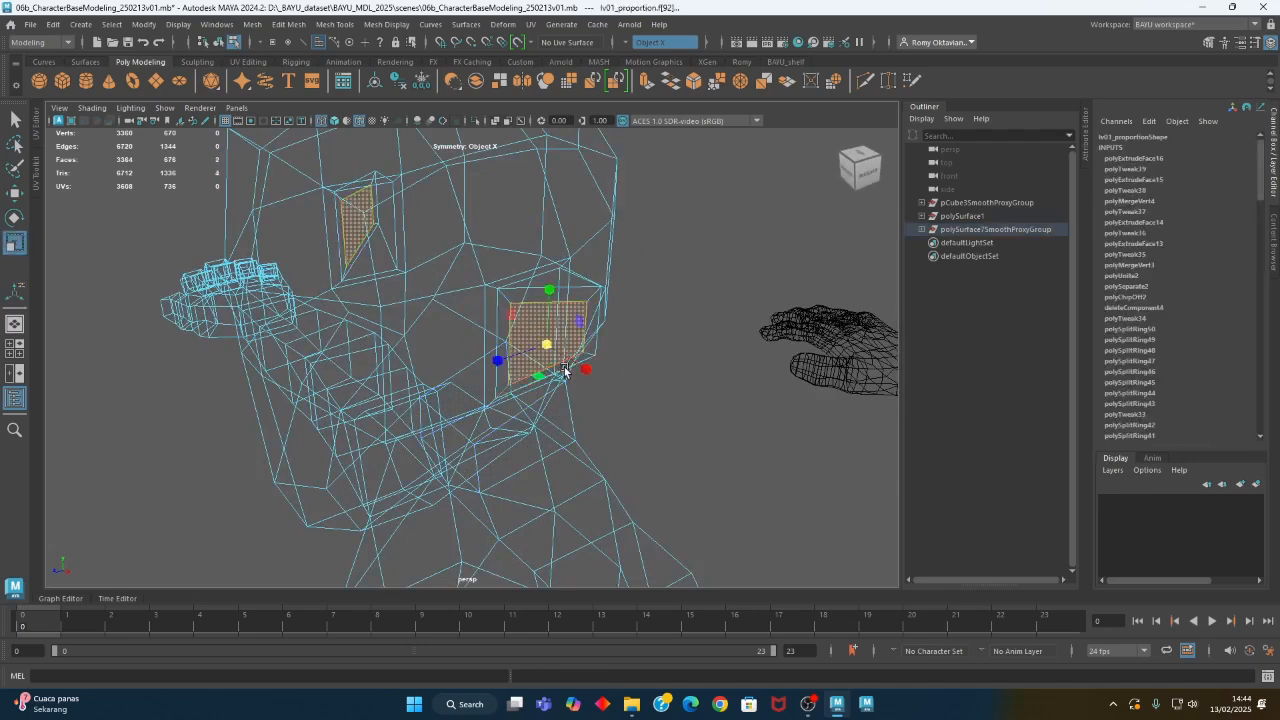
{"action": "mouse_move", "coordinate": [562, 368]}
{"action": "left_mouse_down", "text": "alt"}
{"action": "mouse_move", "coordinate": [545, 360]}
{"action": "mouse_move", "coordinate": [572, 364]}
{"action": "left_mouse_up", "text": "alt"}
{"action": "left_click_drag", "start_coordinate": [443, 334], "coordinate": [327, 337]}
{"action": "left_click_drag", "start_coordinate": [352, 378], "coordinate": [431, 313], "text": "alt"}
{"action": "right_click_drag", "start_coordinate": [430, 314], "coordinate": [586, 346], "text": "alt"}
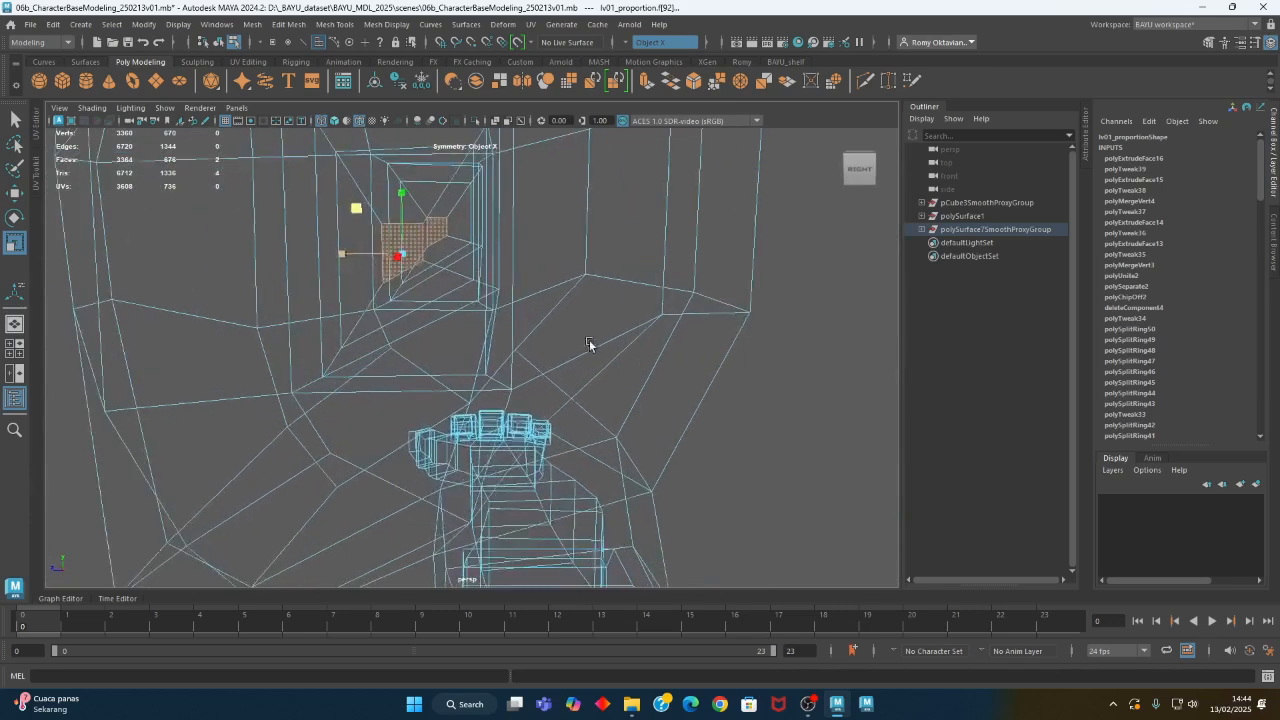
- Shorten the vertical edges of the innermost ear face by scaling them along the height
{"action": "right_click_drag", "start_coordinate": [250, 228], "coordinate": [252, 188]}
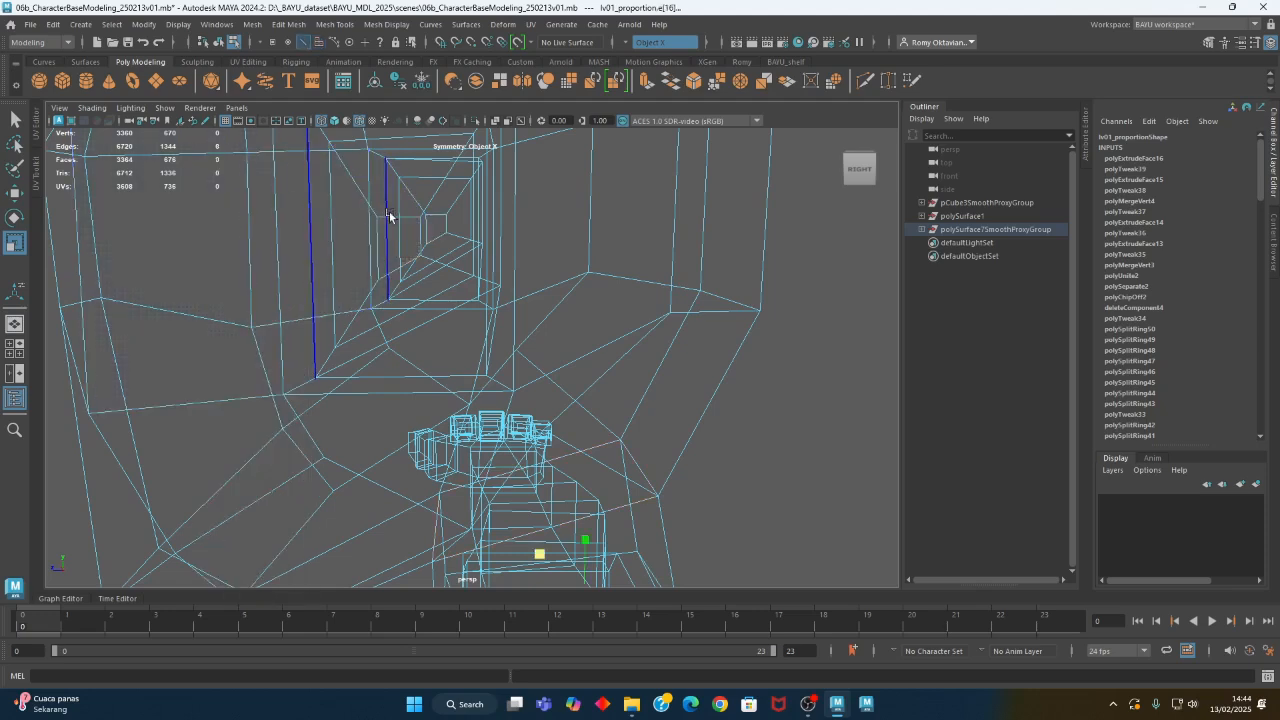
{"action": "left_click", "coordinate": [401, 217]}
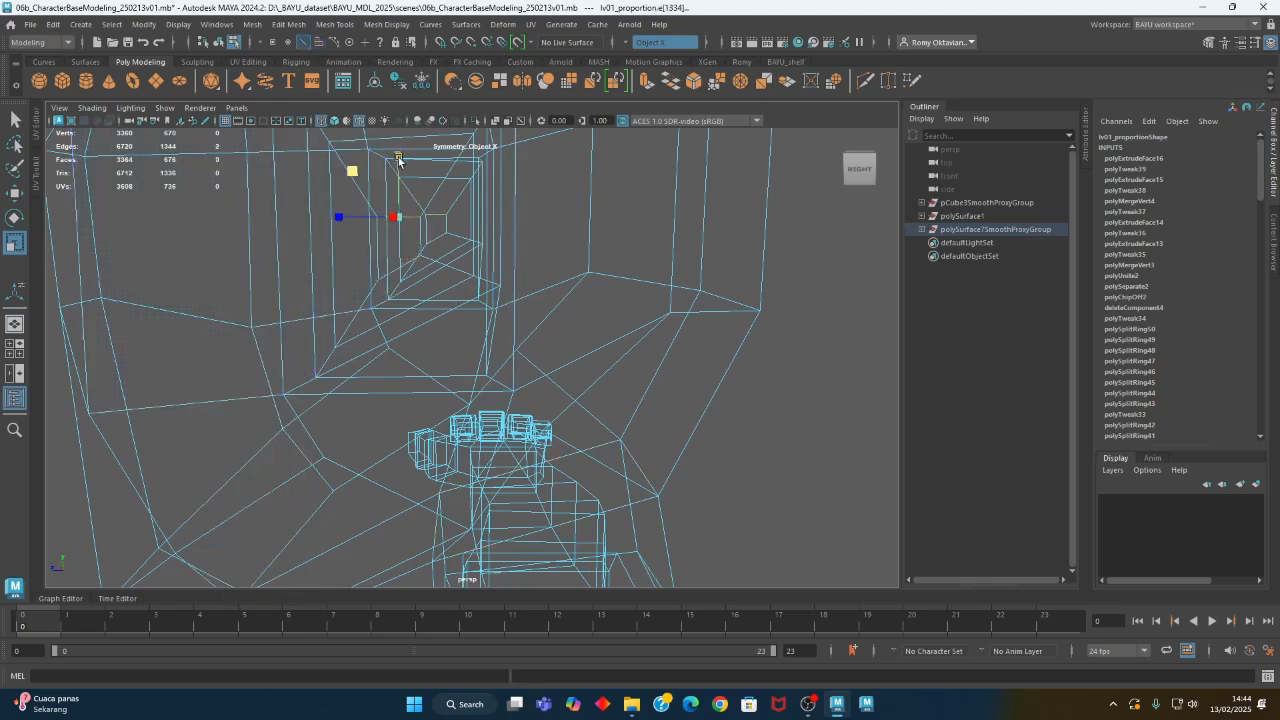
{"action": "left_click", "coordinate": [415, 291]}
{"action": "left_click_drag", "start_coordinate": [445, 268], "coordinate": [435, 289], "text": "alt"}
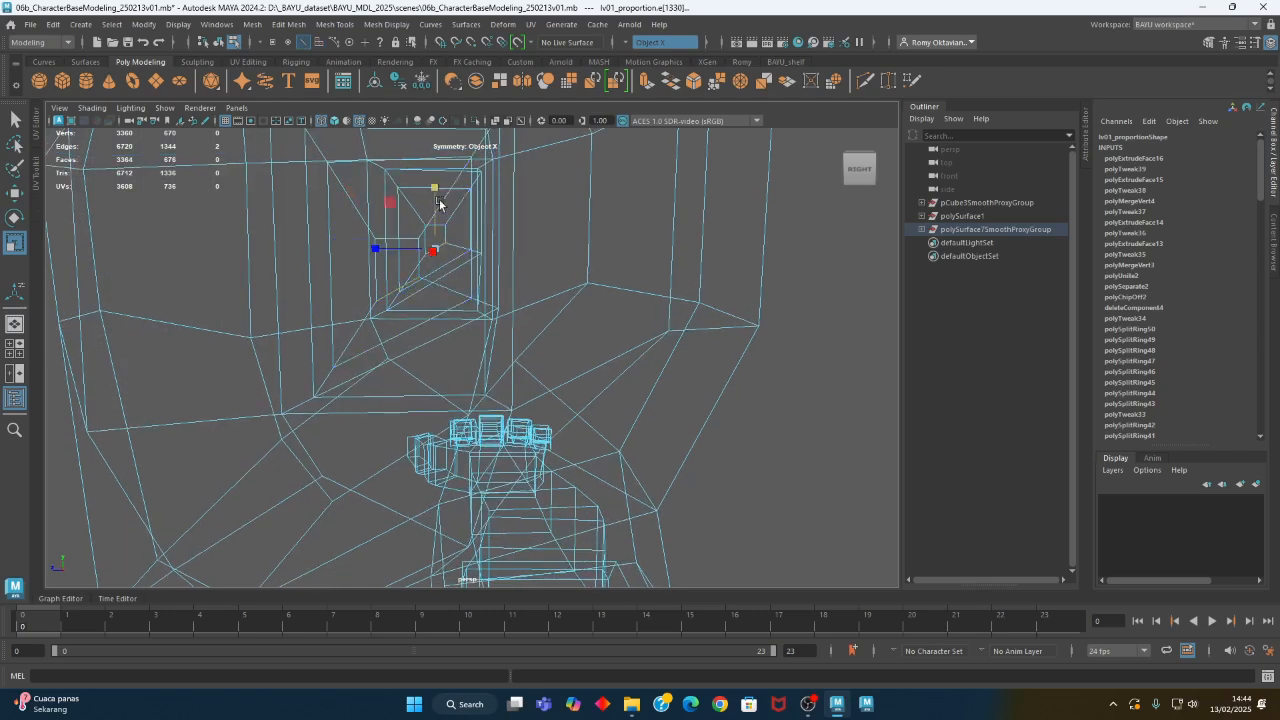
- Select the innermost ear face and position it in the lower front part of the ear in the side view
{"action": "right_click", "coordinate": [405, 264]}
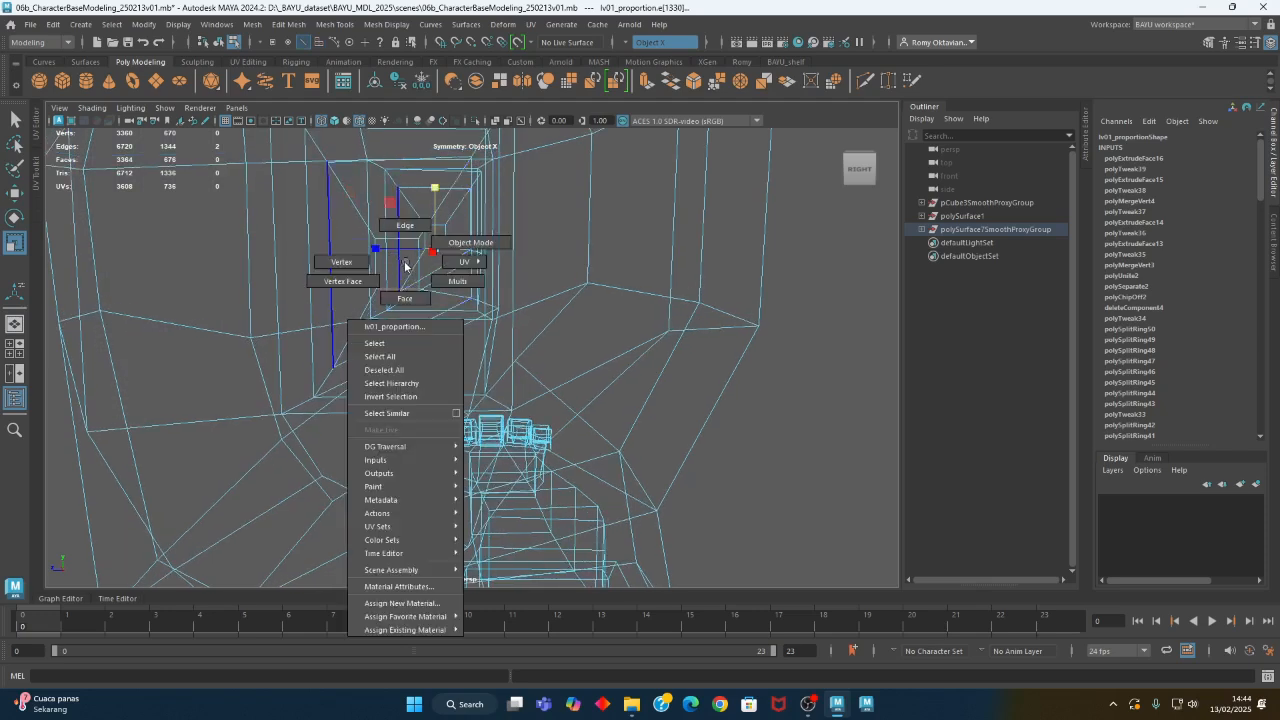
{"action": "left_click", "coordinate": [405, 300]}
{"action": "left_click", "coordinate": [414, 257]}
{"action": "left_click_drag", "start_coordinate": [508, 285], "coordinate": [444, 316], "text": "alt"}
{"action": "scroll", "coordinate": [438, 320], "scroll_direction": "up", "scroll_amount": 3}
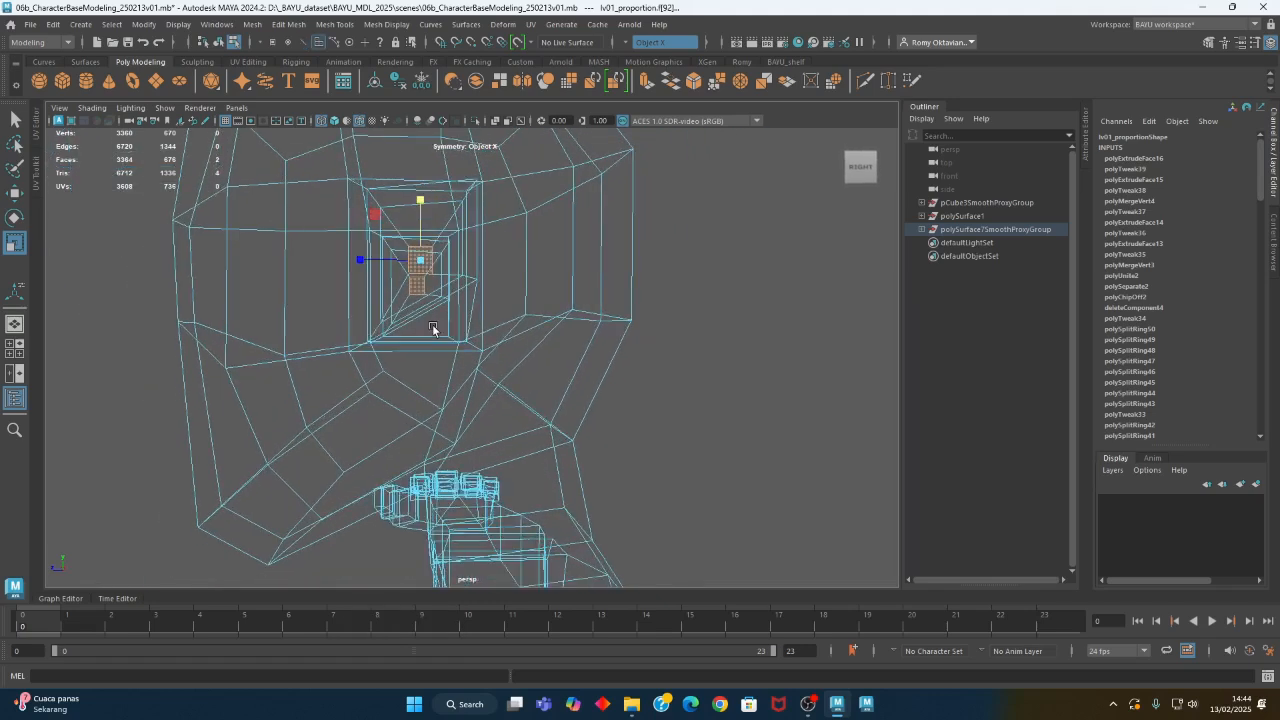
{"action": "key", "text": "w"}
{"action": "key", "text": "space"}
{"action": "key", "text": "space"}
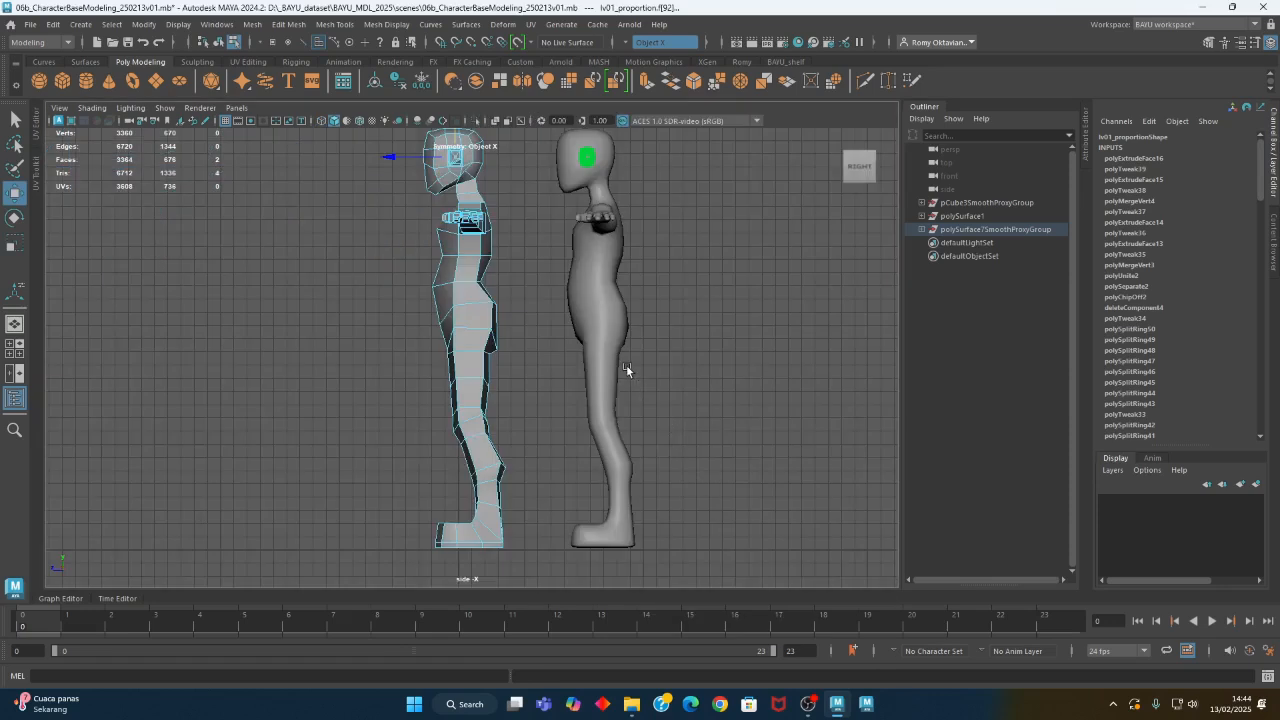
{"action": "key", "text": "f"}
{"action": "right_click_drag", "start_coordinate": [483, 294], "coordinate": [368, 396], "text": "alt"}
{"action": "middle_click_drag", "start_coordinate": [368, 396], "coordinate": [391, 363], "text": "alt"}
{"action": "left_click_drag", "start_coordinate": [448, 285], "coordinate": [411, 324]}
{"action": "left_click", "coordinate": [521, 339]}
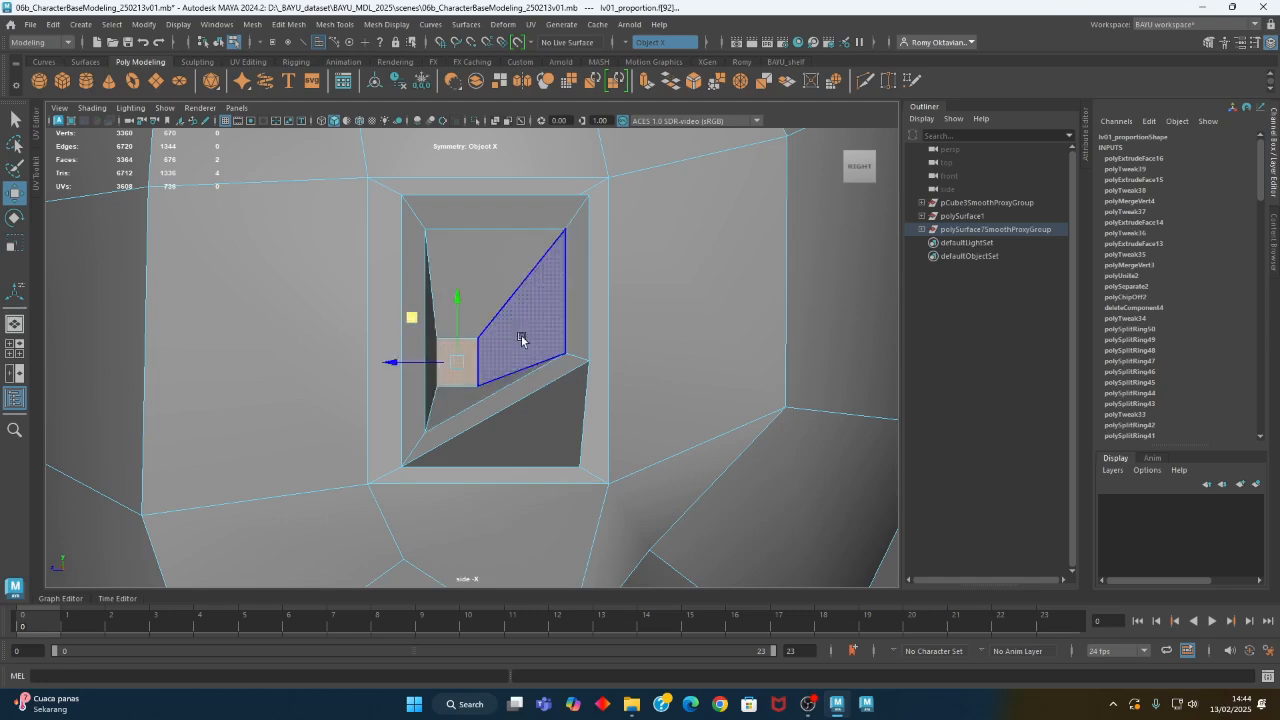
- Move the innermost ear face toward the head and extrude it inward with a Local Translate Z of about -1.13
{"action": "key", "text": "space"}
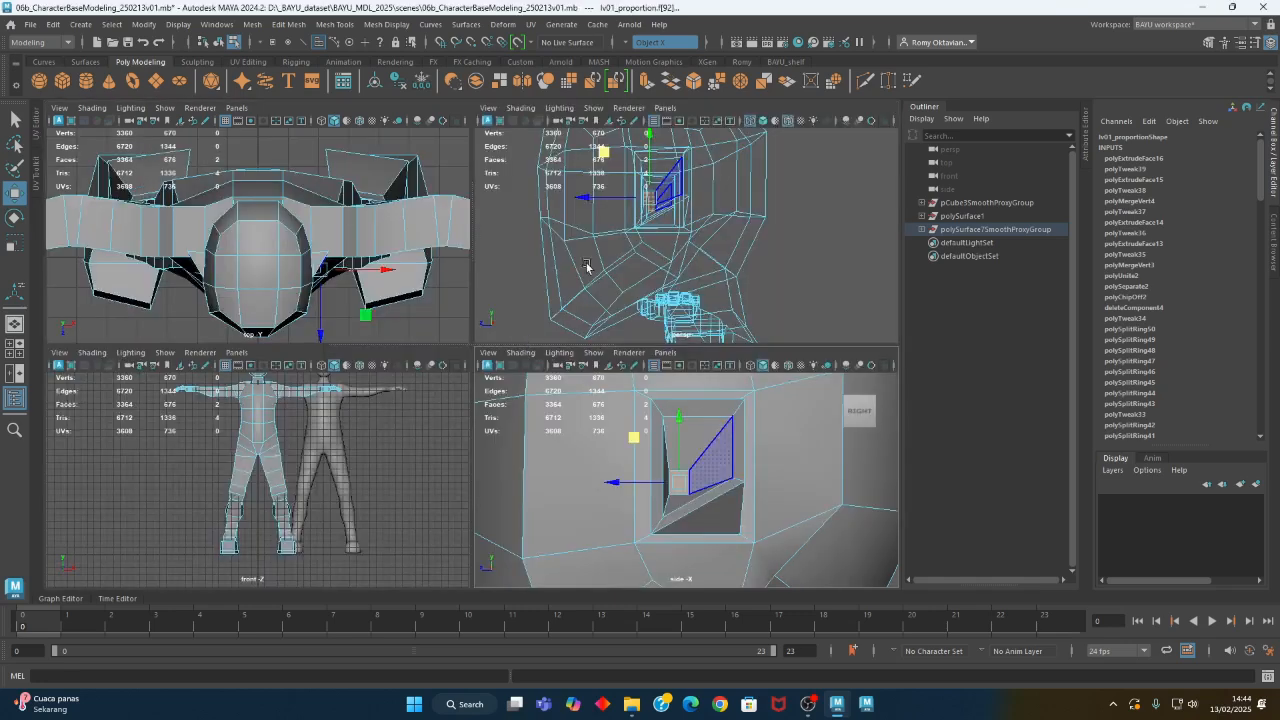
{"action": "key", "text": "space"}
{"action": "left_click_drag", "start_coordinate": [526, 309], "coordinate": [504, 362], "text": "alt"}
{"action": "left_click_drag", "start_coordinate": [472, 300], "coordinate": [411, 300]}
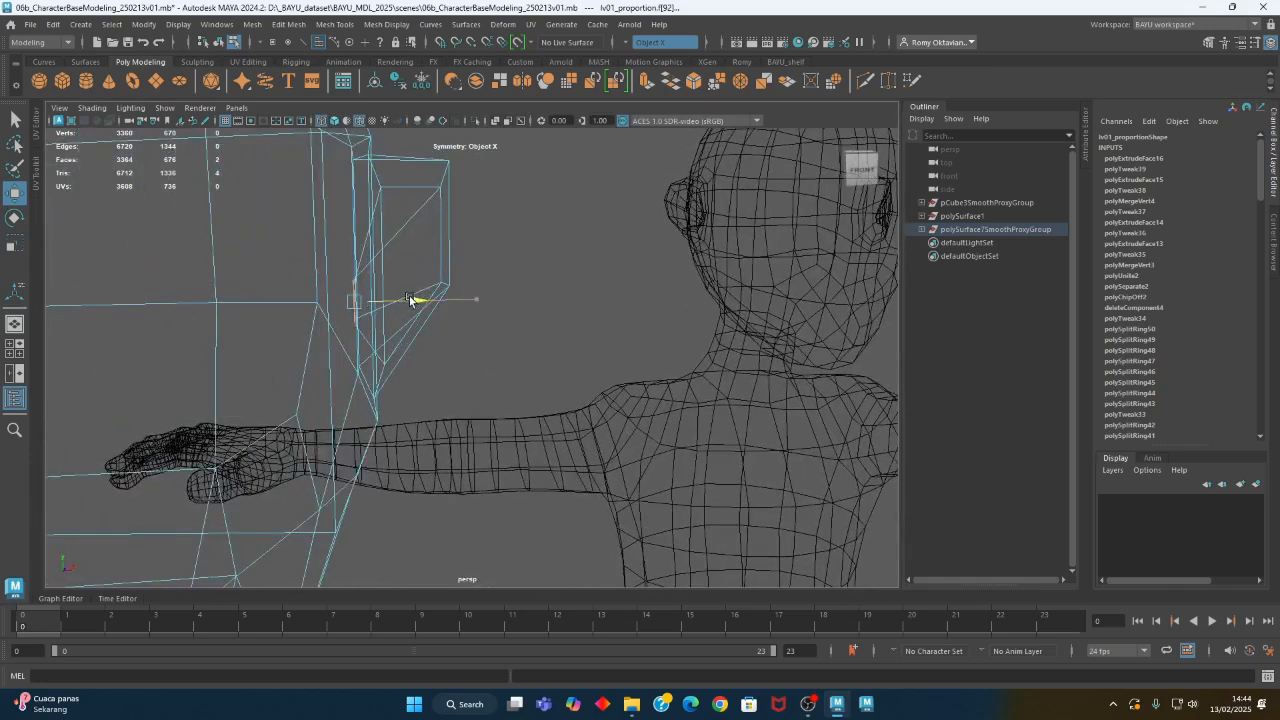
{"action": "key", "text": "ctrl+e"}
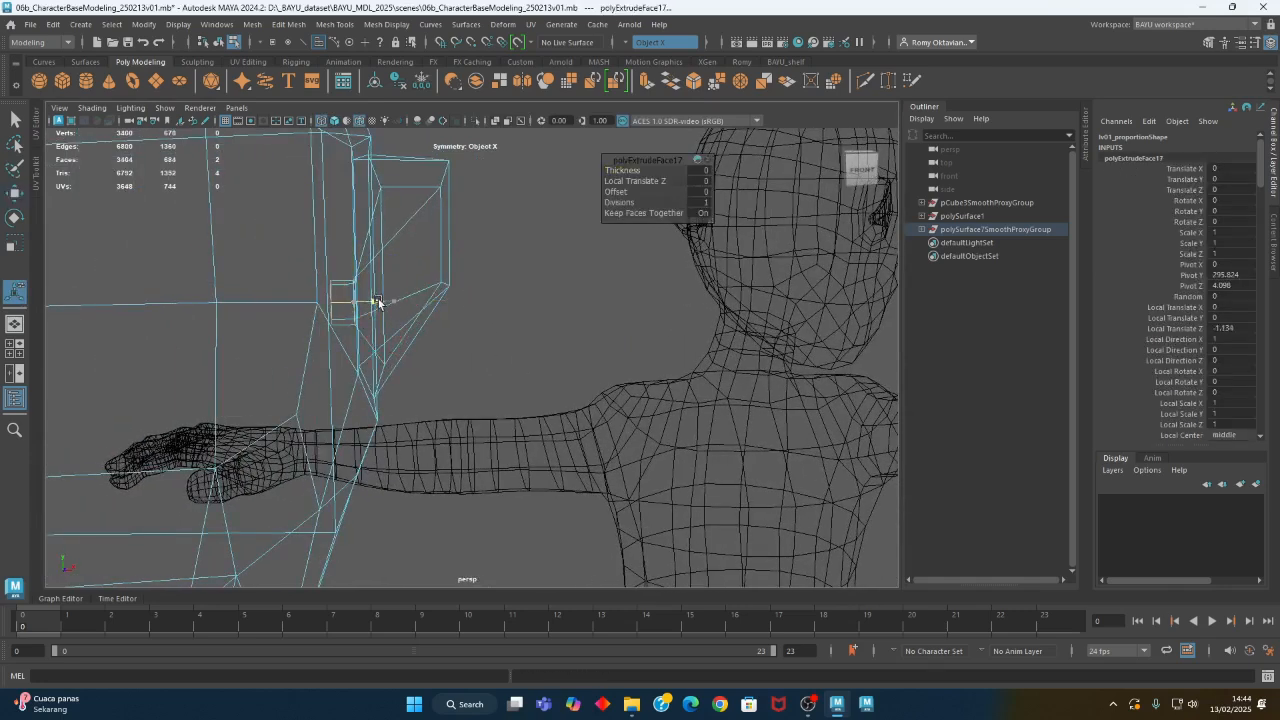
{"action": "right_click_drag", "start_coordinate": [563, 335], "coordinate": [200, 320], "text": "alt"}
{"action": "left_click_drag", "start_coordinate": [543, 363], "coordinate": [477, 356], "text": "alt"}
- Examine the finished ears in shaded display from several sides and compare them with the smoothed figure
{"action": "key", "text": "5"}
{"action": "middle_click_drag", "start_coordinate": [622, 392], "coordinate": [155, 360], "text": "alt"}
{"action": "middle_click_drag", "start_coordinate": [700, 374], "coordinate": [609, 406], "text": "alt"}
{"action": "left_click_drag", "start_coordinate": [680, 404], "coordinate": [600, 384], "text": "alt"}
{"action": "right_click_drag", "start_coordinate": [630, 305], "coordinate": [774, 652]}
{"action": "left_click", "coordinate": [695, 469]}
{"action": "middle_click_drag", "start_coordinate": [625, 422], "coordinate": [615, 469], "text": "alt"}
{"action": "left_click_drag", "start_coordinate": [614, 474], "coordinate": [743, 363], "text": "alt"}
{"action": "left_click_drag", "start_coordinate": [725, 295], "coordinate": [443, 414], "text": "alt"}
- Extrude the two symmetrical faces in the eye area on the front of the low-poly head
{"action": "left_click", "coordinate": [520, 376]}
{"action": "left_click_drag", "start_coordinate": [520, 376], "coordinate": [523, 323], "text": "alt"}
{"action": "right_click", "coordinate": [533, 299]}
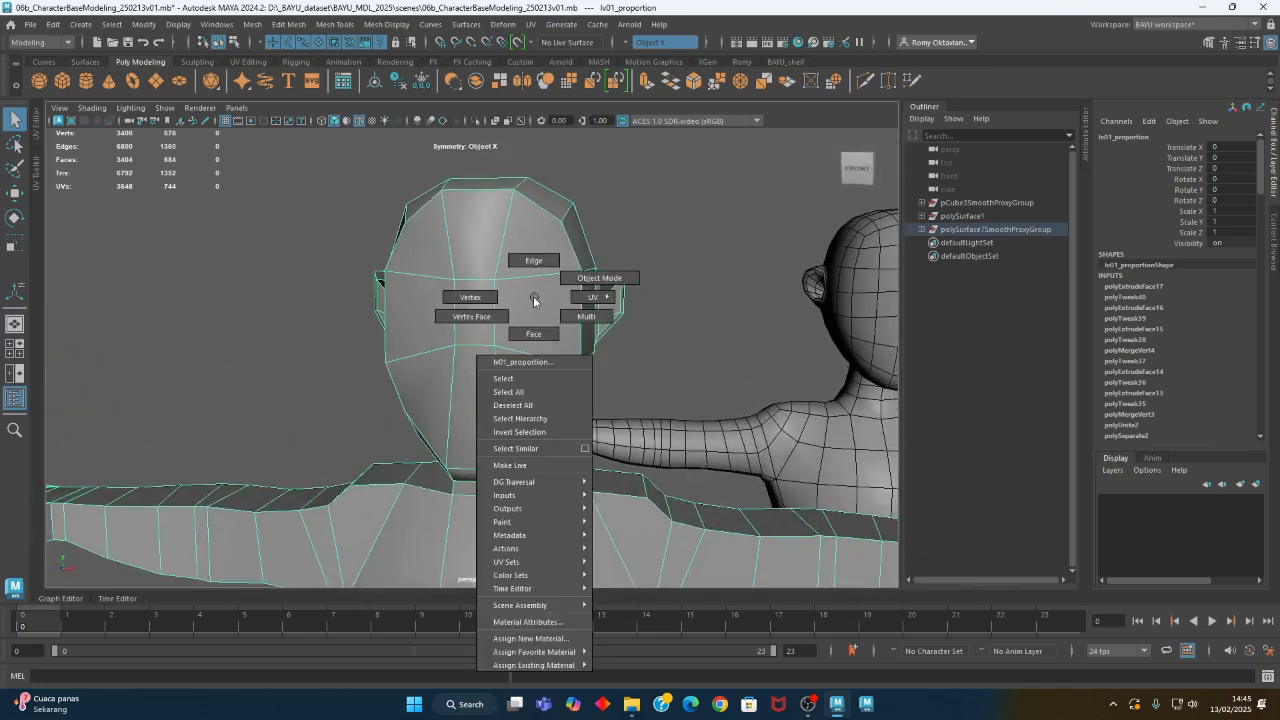
{"action": "right_click_drag", "start_coordinate": [533, 328], "coordinate": [536, 332]}
{"action": "left_click", "coordinate": [538, 310]}
{"action": "left_click_drag", "start_coordinate": [700, 373], "coordinate": [586, 391], "text": "alt"}
{"action": "left_click", "coordinate": [289, 24]}
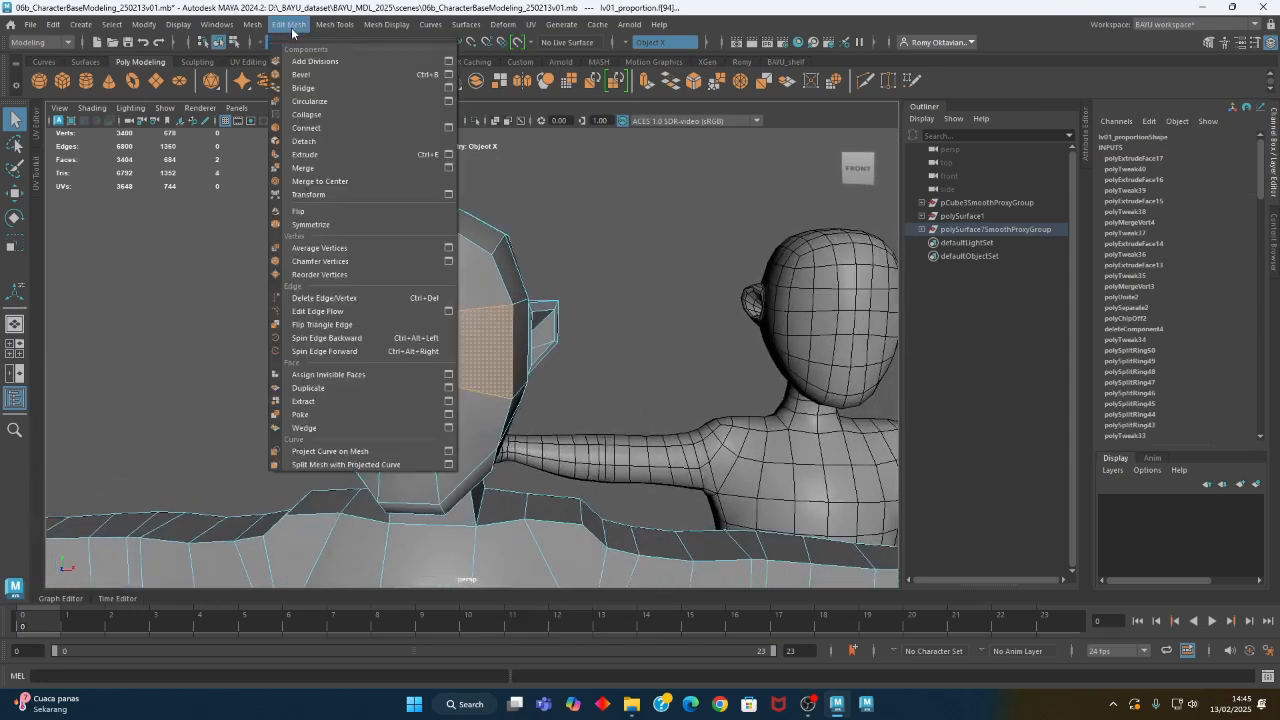
{"action": "left_click", "coordinate": [310, 140]}
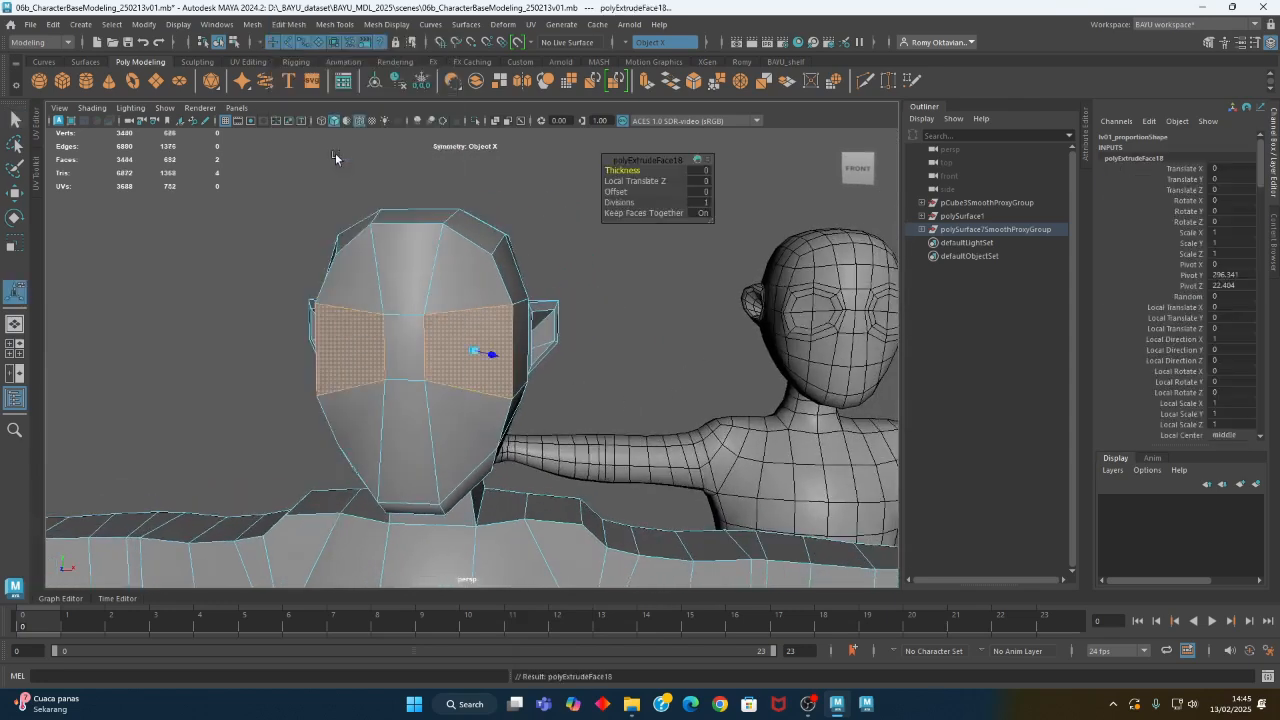
- Scale the extruded eye faces down and position them inside their surrounding borders
{"action": "left_click", "coordinate": [604, 386]}
{"action": "left_click", "coordinate": [472, 371]}
{"action": "key", "text": "r"}
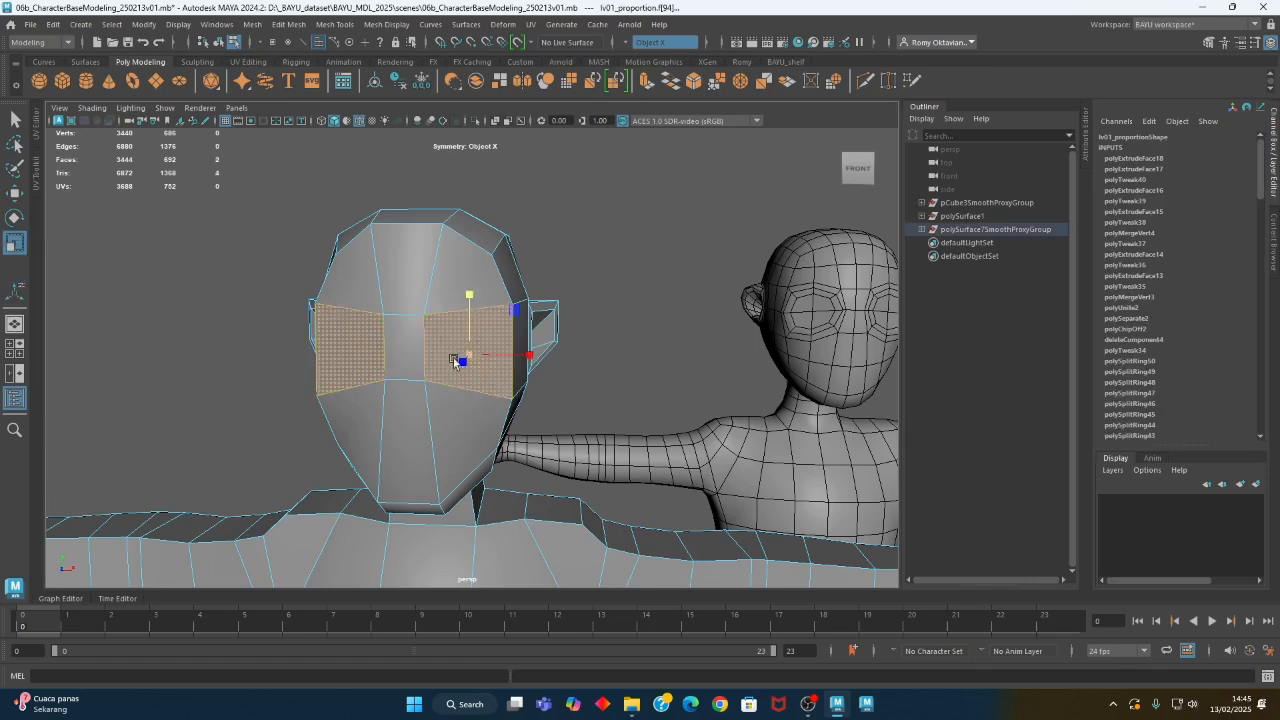
{"action": "left_click_drag", "start_coordinate": [519, 380], "coordinate": [389, 406], "text": "alt"}
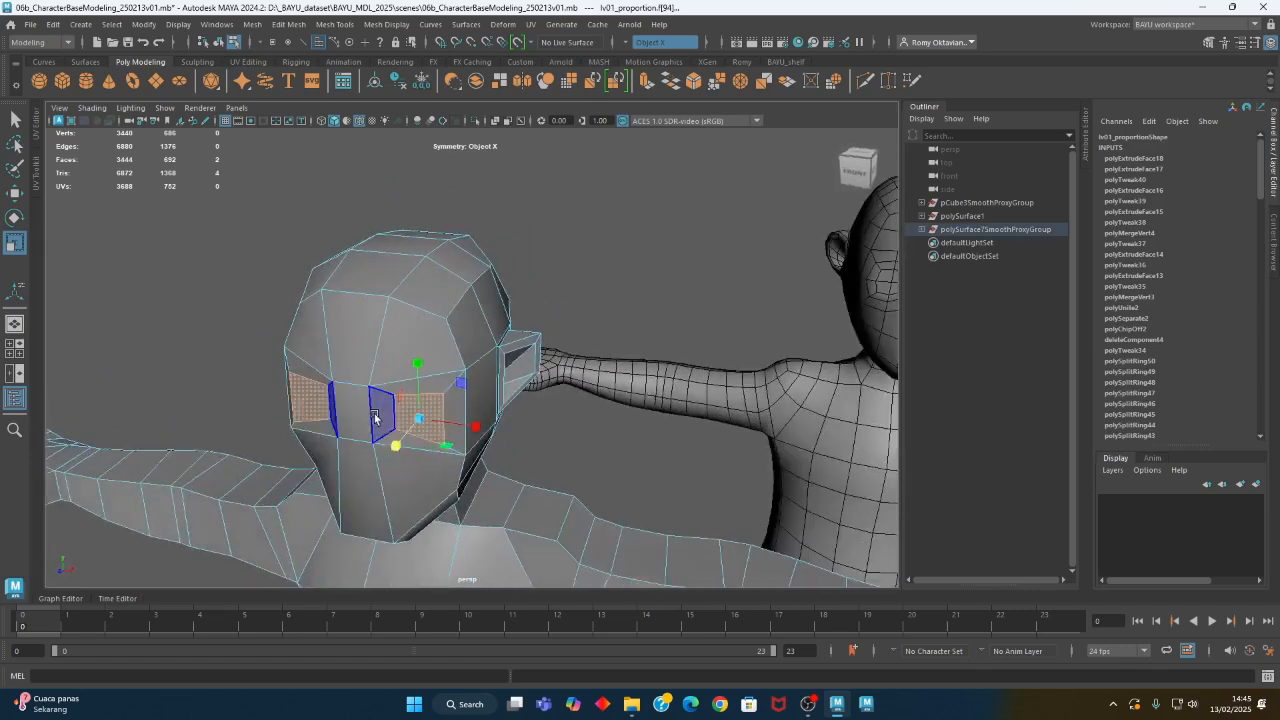
{"action": "key", "text": "w"}
{"action": "left_click_drag", "start_coordinate": [371, 420], "coordinate": [540, 388], "text": "alt"}
{"action": "scroll", "coordinate": [541, 380], "scroll_direction": "up", "scroll_amount": 5}
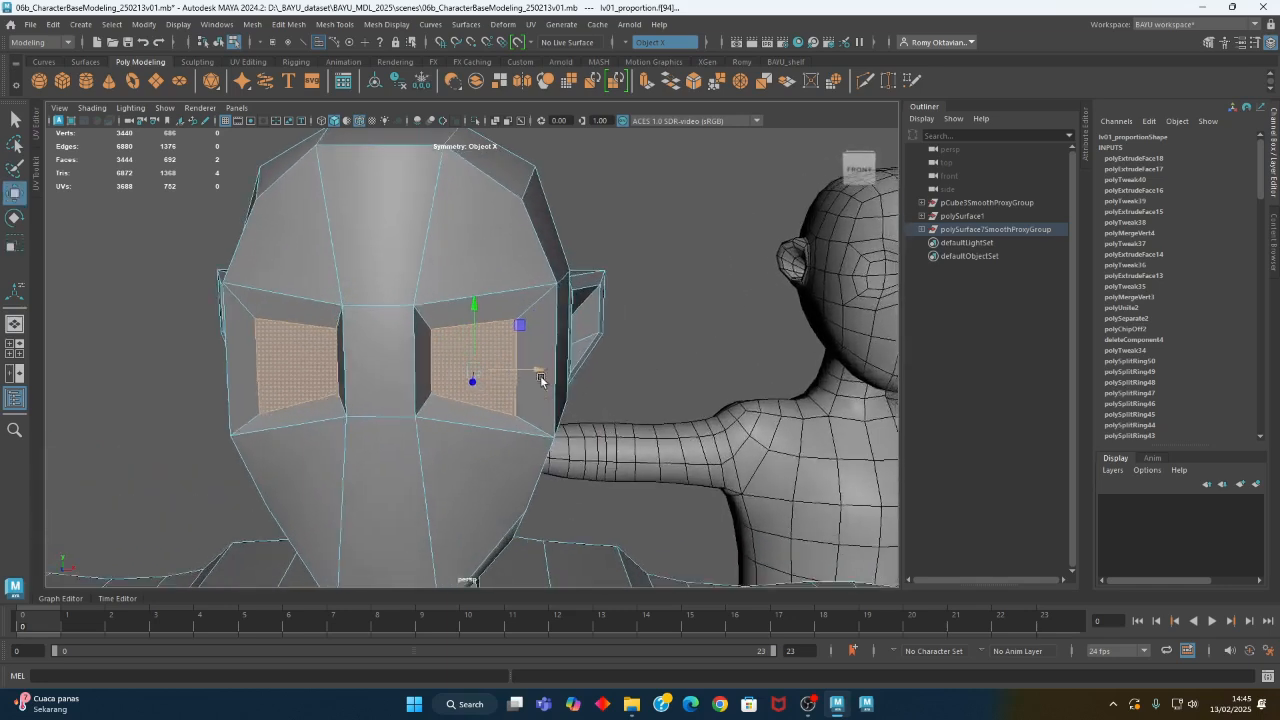
- Flatten the upper and lower edges of the eye faces horizontally and raise the lower ones
{"action": "middle_click_drag", "start_coordinate": [541, 378], "coordinate": [496, 309], "text": "alt"}
{"action": "right_click_drag", "start_coordinate": [592, 190], "coordinate": [597, 153]}
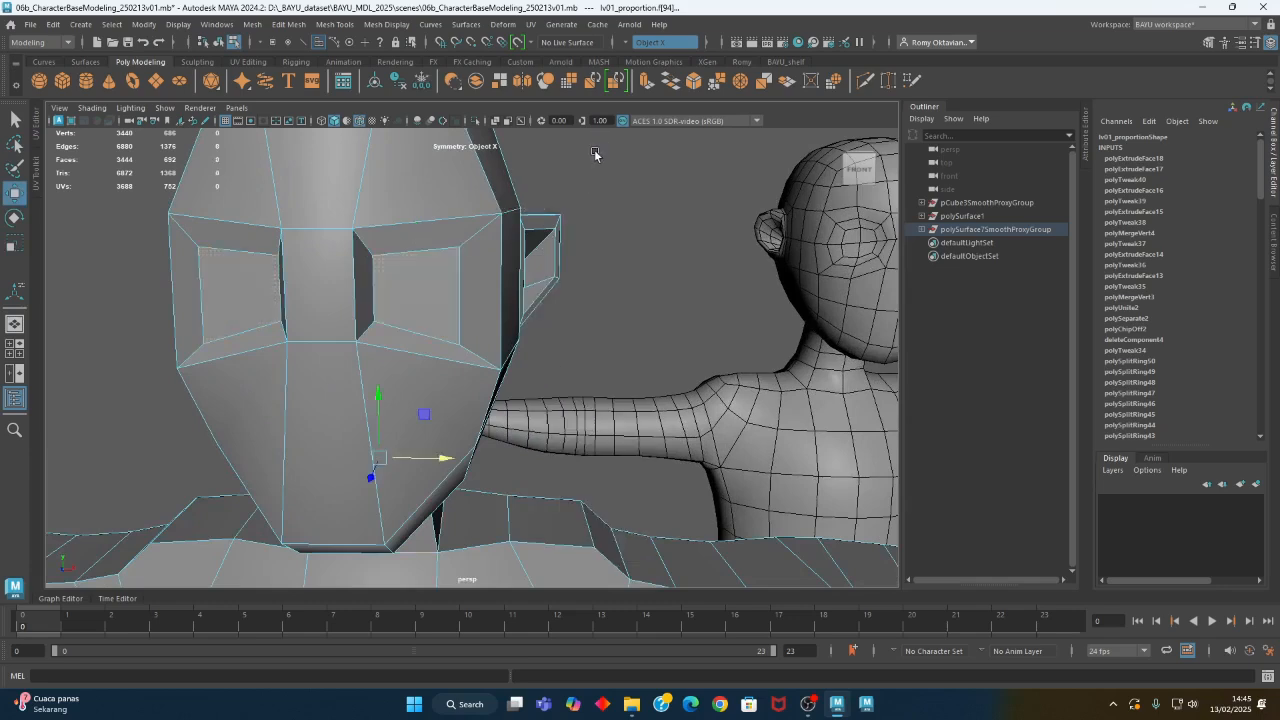
{"action": "left_click", "coordinate": [595, 162]}
{"action": "left_click", "coordinate": [431, 253]}
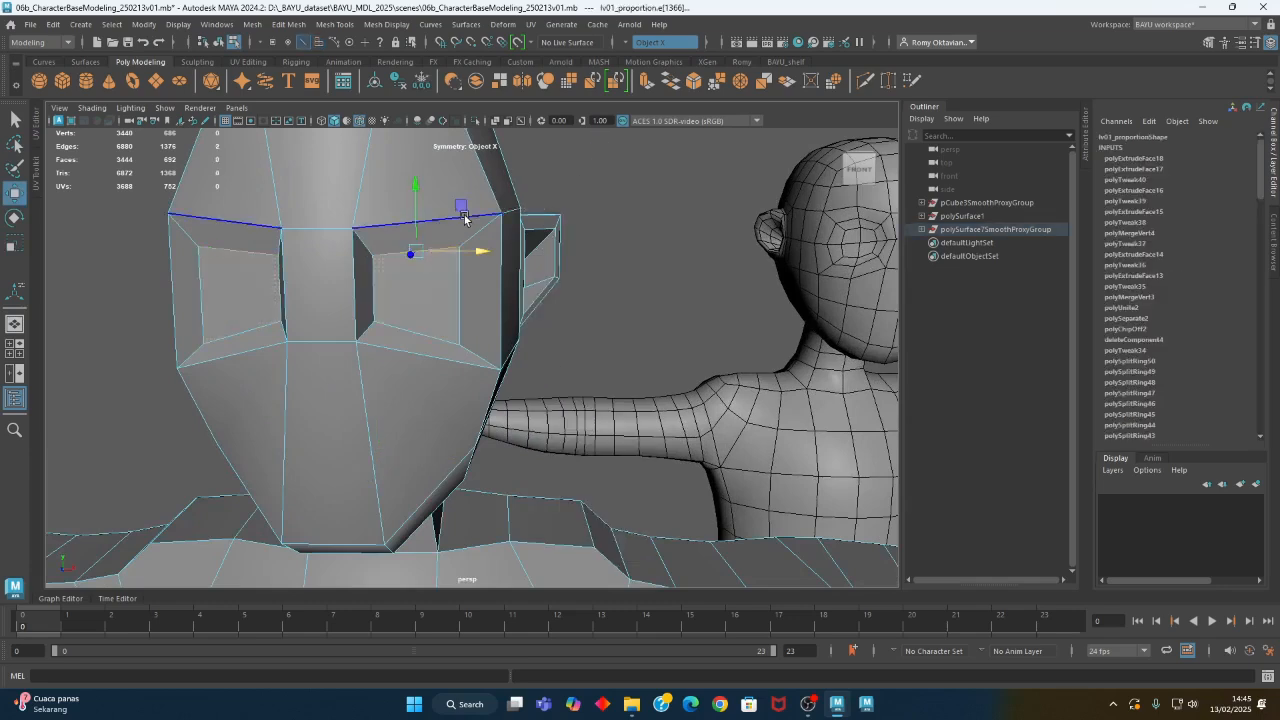
{"action": "key", "text": "r"}
{"action": "left_click", "coordinate": [413, 333]}
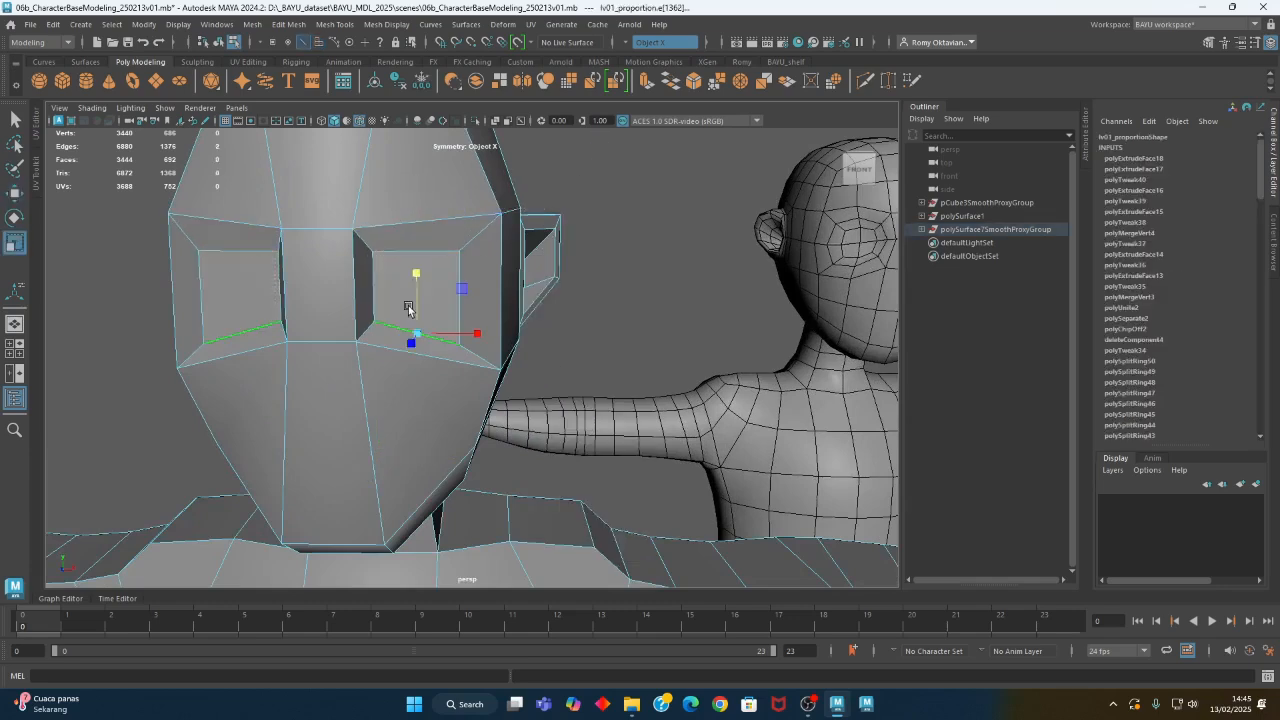
{"action": "left_click_drag", "start_coordinate": [411, 273], "coordinate": [428, 411]}
{"action": "key", "text": "w"}
{"action": "left_click_drag", "start_coordinate": [416, 300], "coordinate": [415, 270]}
- Straighten the inner and outer side edges of the eye faces and shift the outer edges toward the nose
{"action": "left_click", "coordinate": [368, 284]}
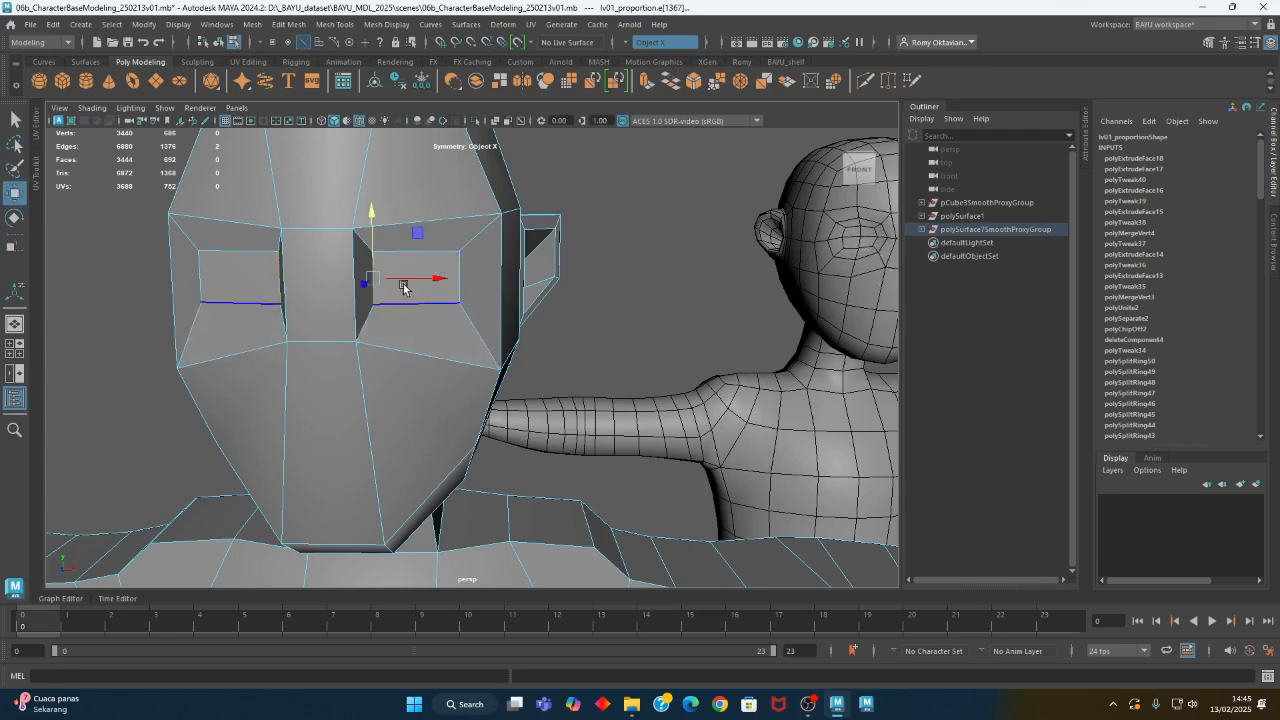
{"action": "key", "text": "y"}
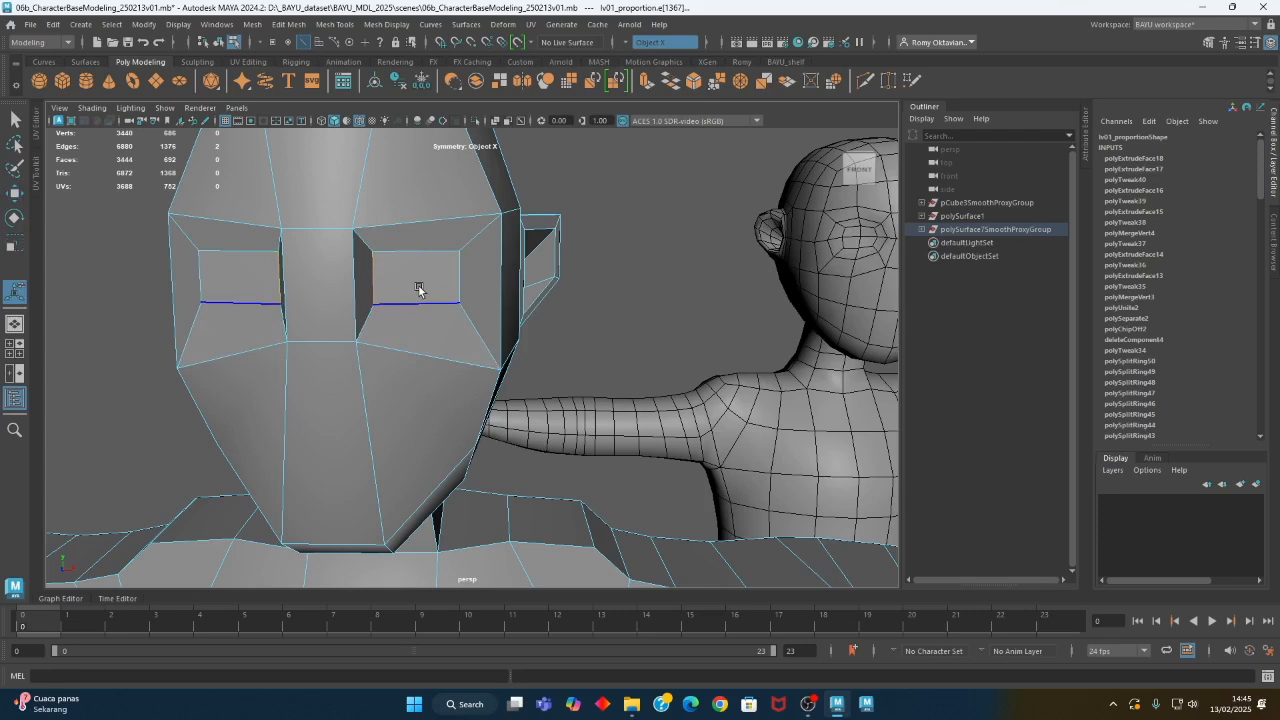
{"action": "key", "text": "r"}
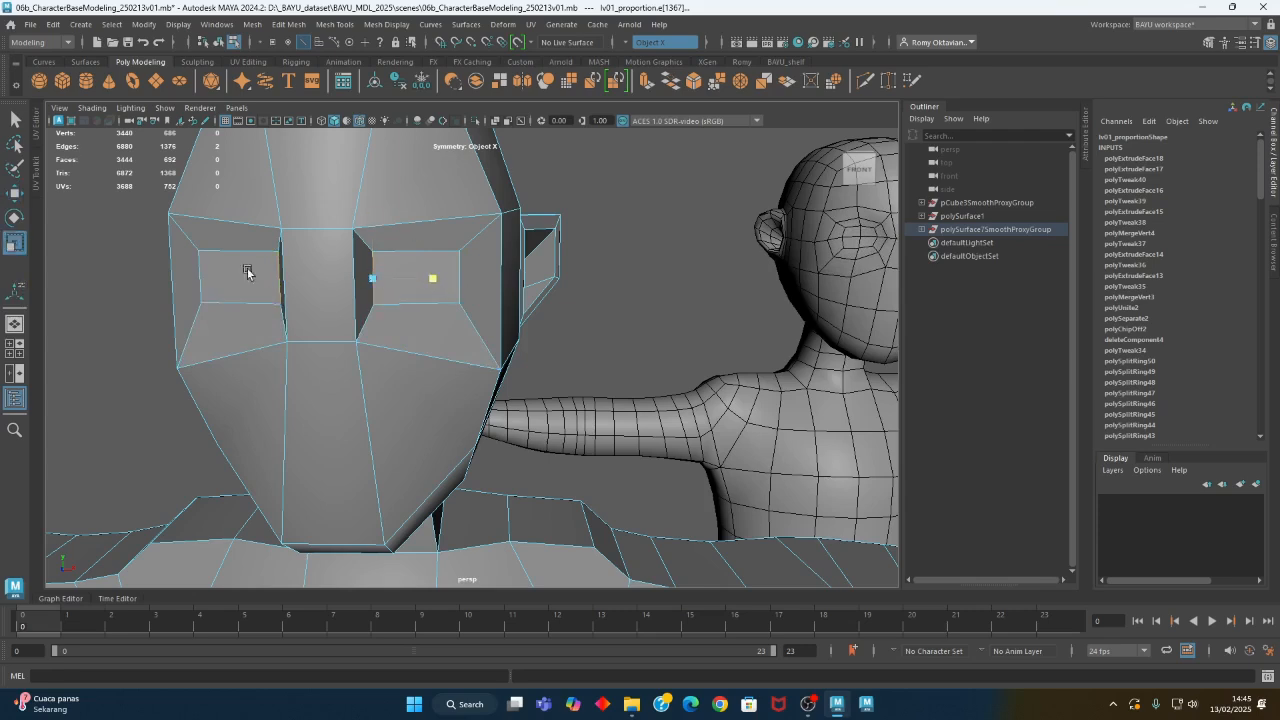
{"action": "left_click_drag", "start_coordinate": [478, 308], "coordinate": [509, 322], "text": "alt"}
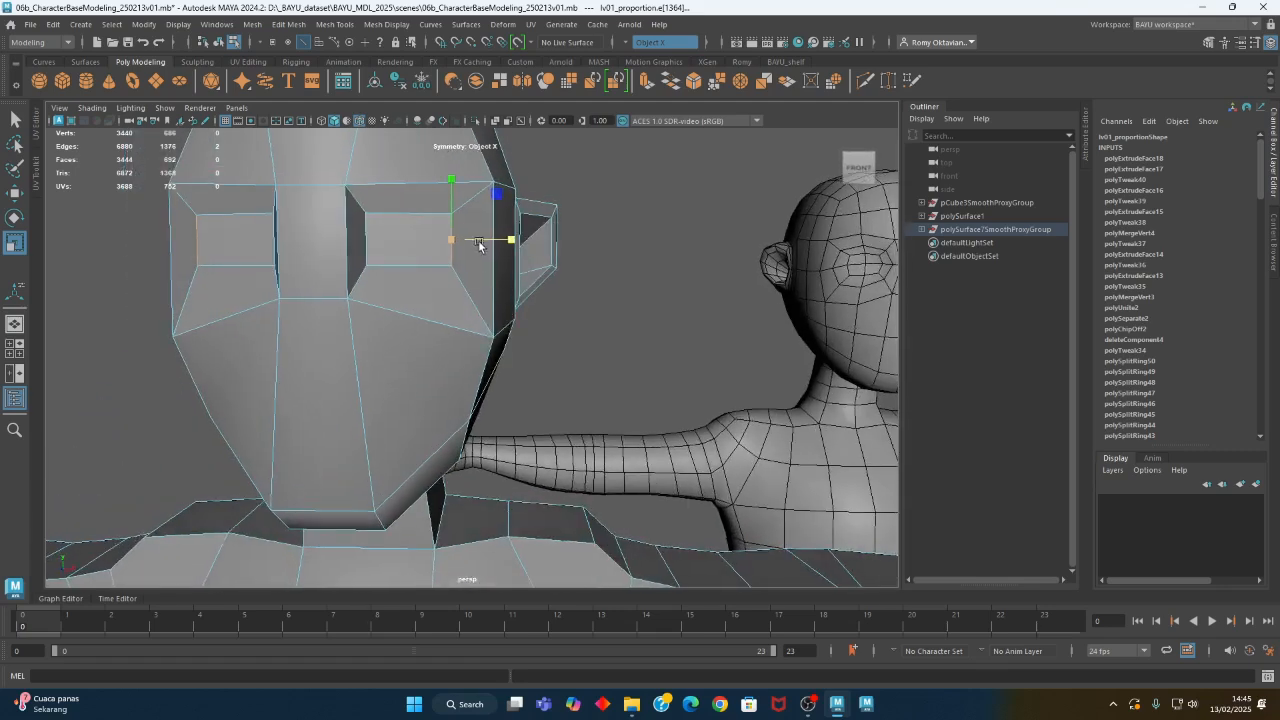
{"action": "key", "text": "w"}
{"action": "left_click_drag", "start_coordinate": [500, 241], "coordinate": [485, 240]}
- Extrude the eye faces and move the new faces slightly back into the head
{"action": "right_click_drag", "start_coordinate": [588, 197], "coordinate": [594, 236]}
{"action": "left_click", "coordinate": [430, 243]}
{"action": "left_click_drag", "start_coordinate": [550, 325], "coordinate": [472, 424], "text": "alt"}
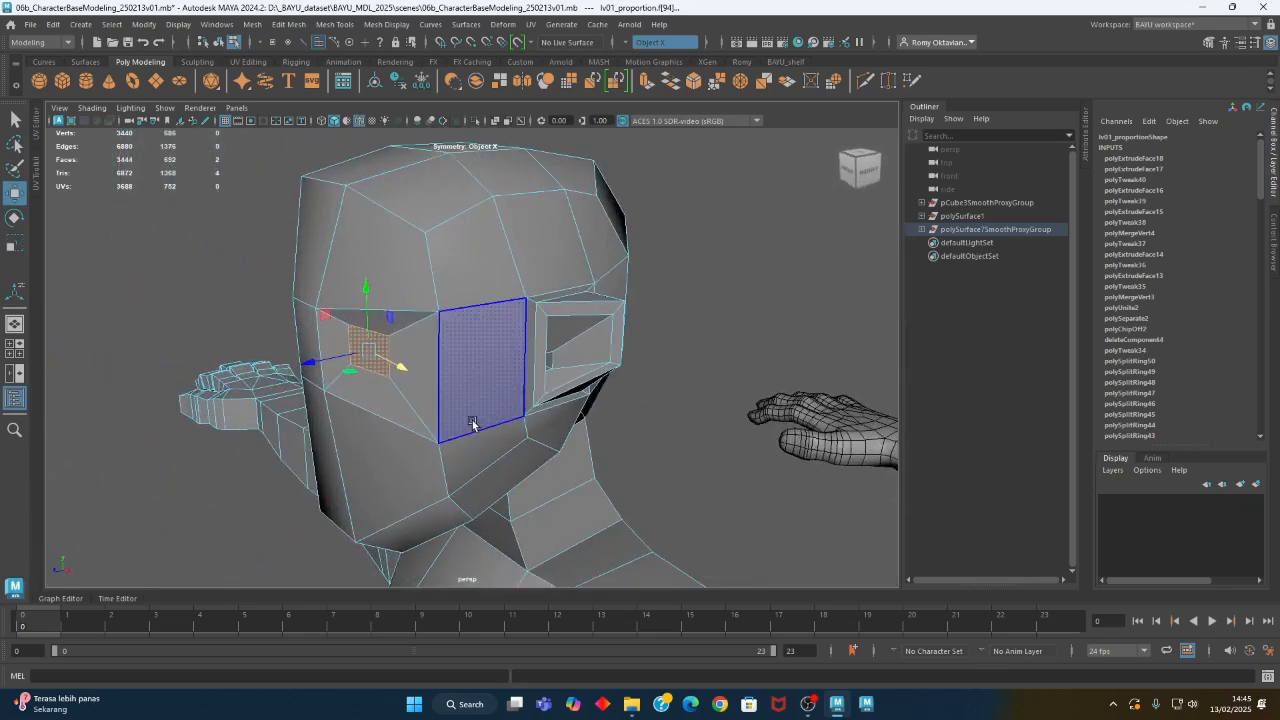
{"action": "left_click", "coordinate": [285, 25]}
{"action": "left_click", "coordinate": [326, 152]}
{"action": "left_click_drag", "start_coordinate": [360, 370], "coordinate": [308, 375], "text": "alt"}
{"action": "key", "text": "w"}
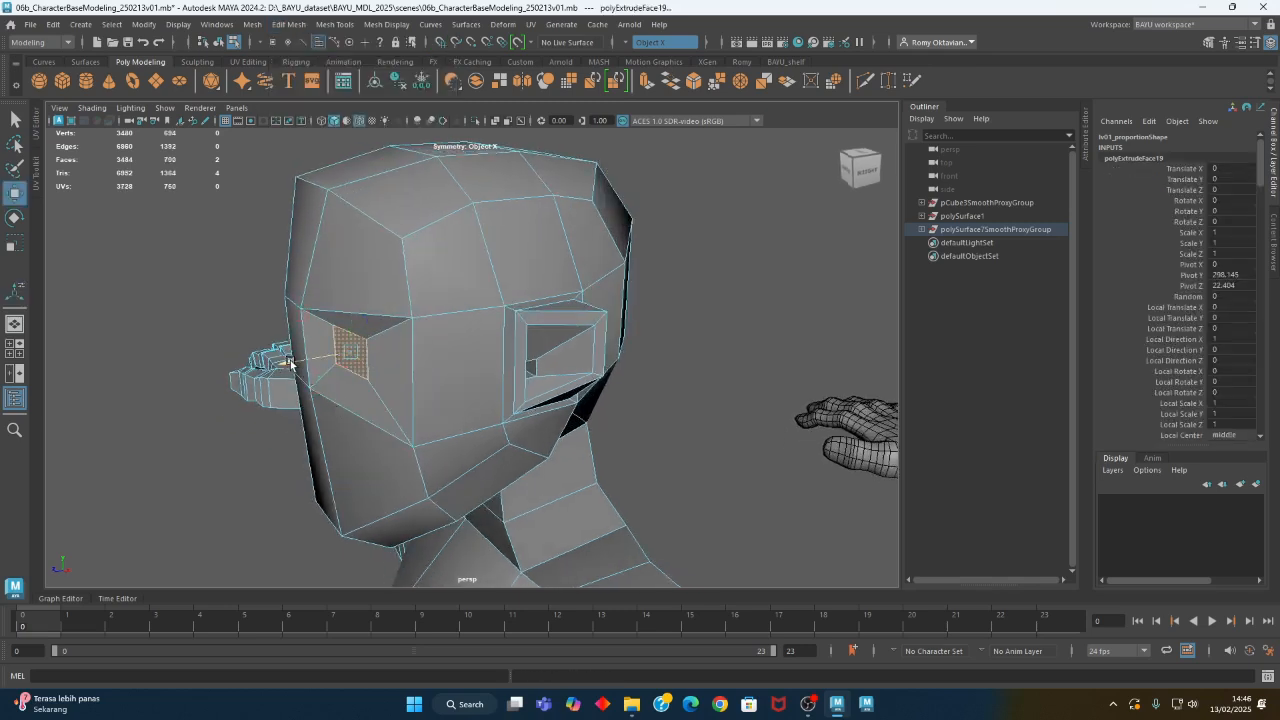
{"action": "left_click_drag", "start_coordinate": [300, 361], "coordinate": [298, 361]}
- Extrude the eye faces inward again with a Local Translate Z of -5.94 to form the sockets
{"action": "left_click_drag", "start_coordinate": [298, 361], "coordinate": [372, 440], "text": "alt"}
{"action": "key", "text": "ctrl+e"}
{"action": "left_click_drag", "start_coordinate": [362, 376], "coordinate": [451, 461]}
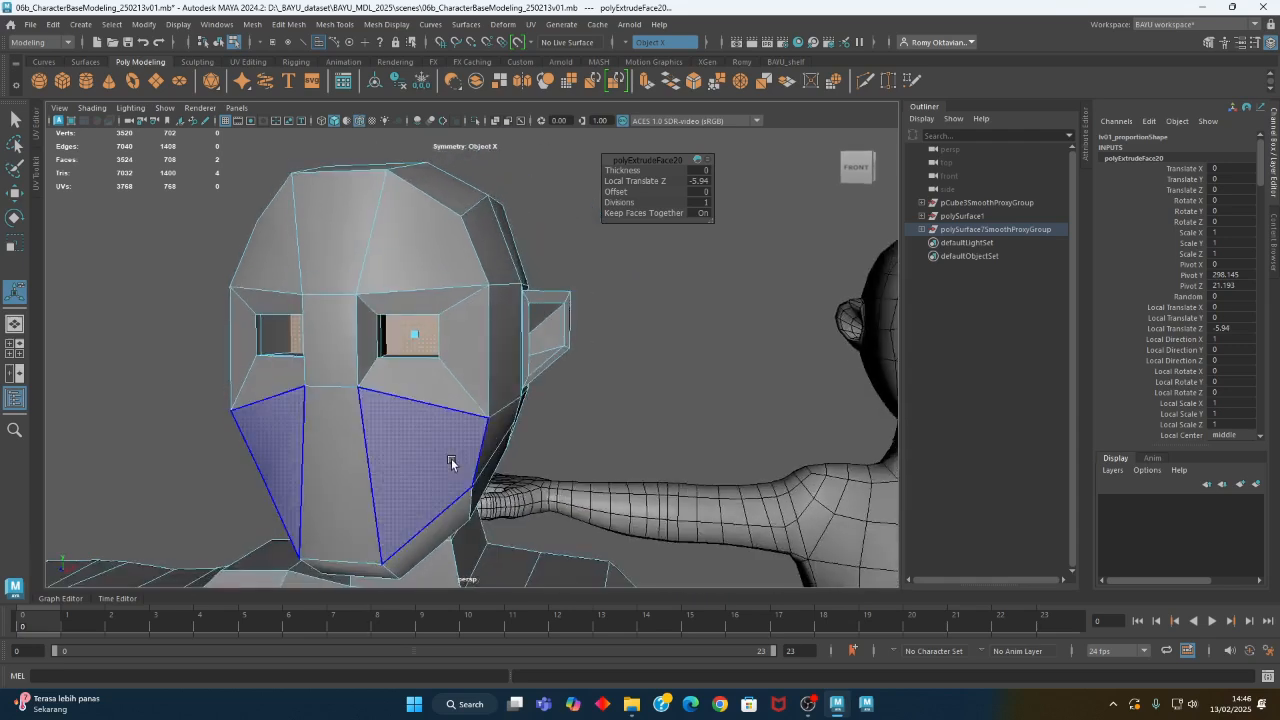
{"action": "middle_click_drag", "start_coordinate": [622, 380], "coordinate": [562, 308], "text": "alt"}
- Preview the head smoothed and compare its eye sockets with the reference figure
{"action": "left_click_drag", "start_coordinate": [536, 335], "coordinate": [528, 401], "text": "alt"}
{"action": "key", "text": "3"}
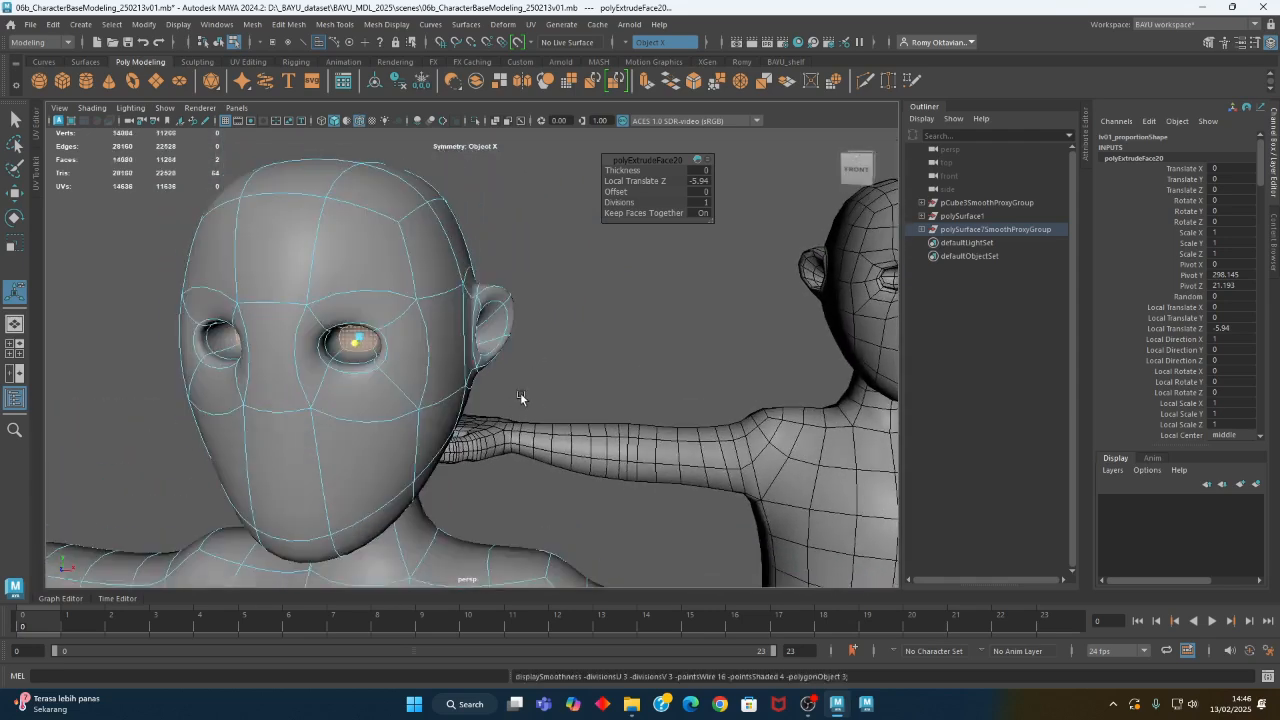
{"action": "right_click_drag", "start_coordinate": [580, 286], "coordinate": [528, 352]}
{"action": "left_click", "coordinate": [611, 299]}
{"action": "middle_click_drag", "start_coordinate": [528, 352], "coordinate": [516, 345], "text": "alt"}
{"action": "left_click_drag", "start_coordinate": [516, 345], "coordinate": [452, 362], "text": "alt"}
- Select the three faces across the lower front of the head and turn symmetry off
{"action": "left_click", "coordinate": [419, 360]}
{"action": "right_click_drag", "start_coordinate": [412, 341], "coordinate": [411, 355]}
{"action": "left_click", "coordinate": [411, 360]}
{"action": "left_click", "coordinate": [391, 366], "text": "shift"}
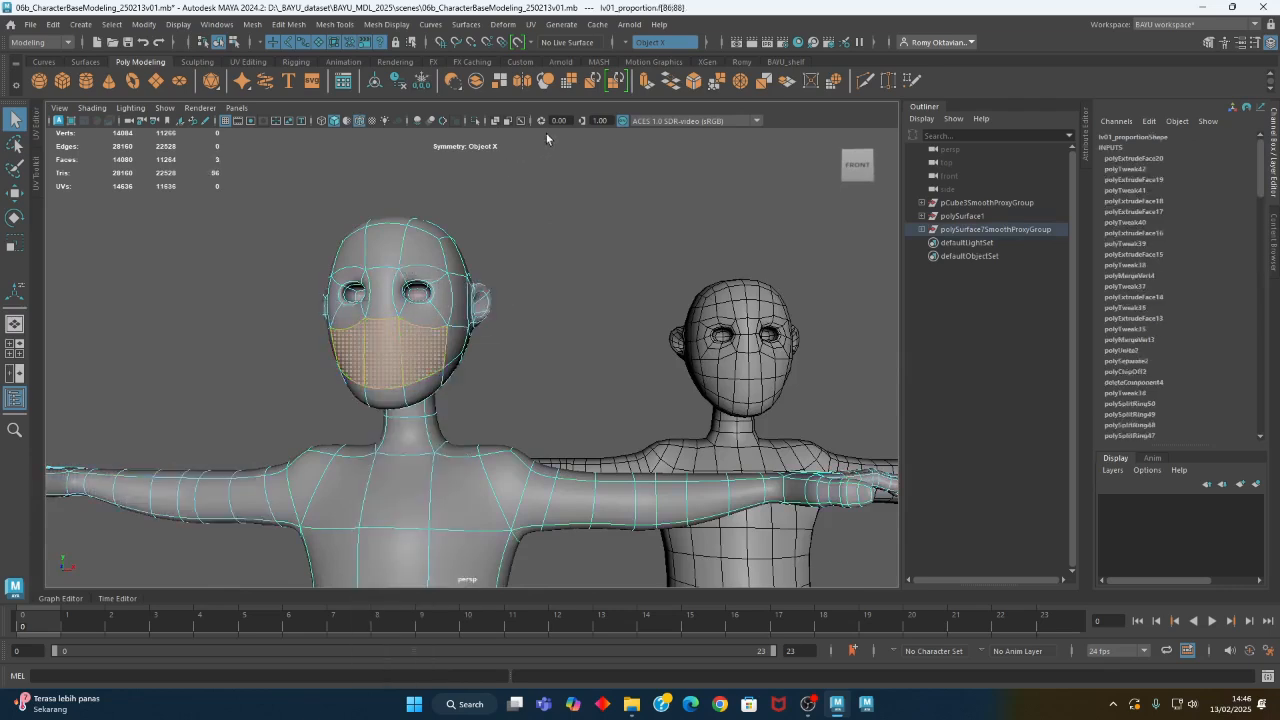
{"action": "left_click", "coordinate": [626, 45]}
{"action": "left_click", "coordinate": [640, 49]}
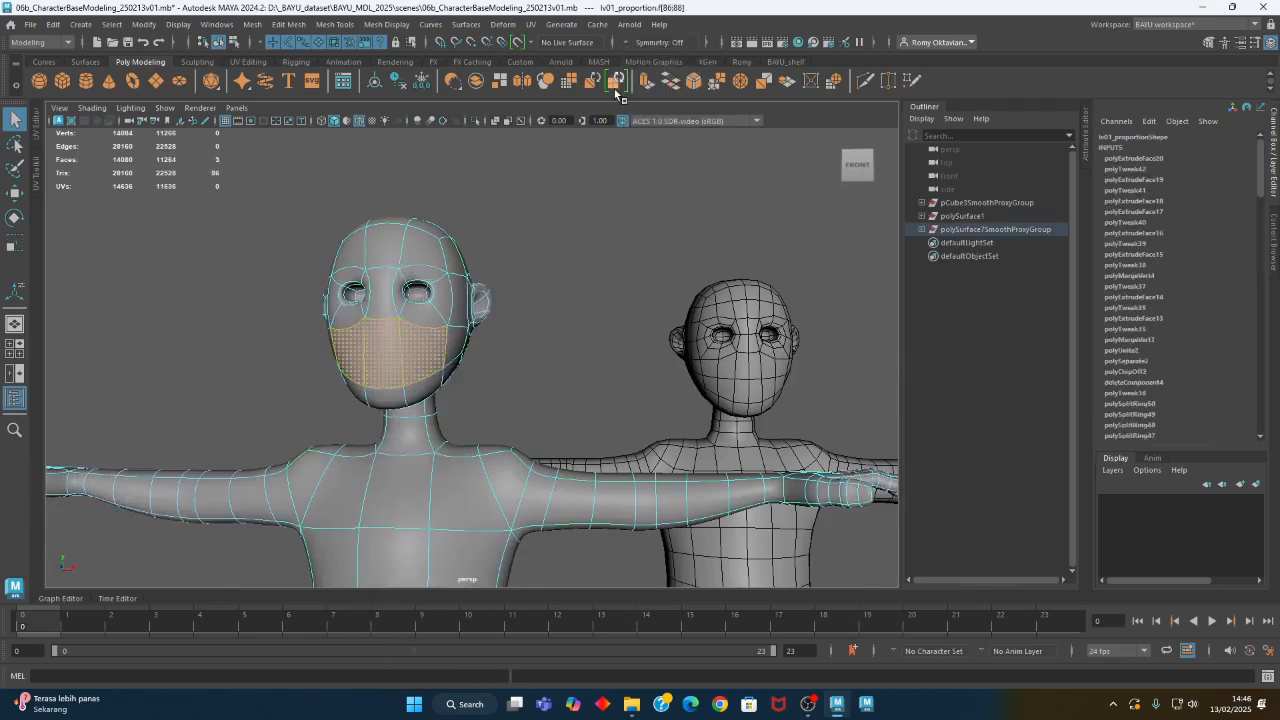
- Return the head to unsmoothed display and extrude the three lower front faces together
{"action": "middle_click_drag", "start_coordinate": [438, 430], "coordinate": [483, 391], "text": "alt"}
{"action": "left_click_drag", "start_coordinate": [483, 391], "coordinate": [508, 392], "text": "alt"}
{"action": "right_click_drag", "start_coordinate": [411, 394], "coordinate": [592, 363], "text": "alt"}
{"action": "middle_click_drag", "start_coordinate": [582, 262], "coordinate": [572, 416], "text": "alt"}
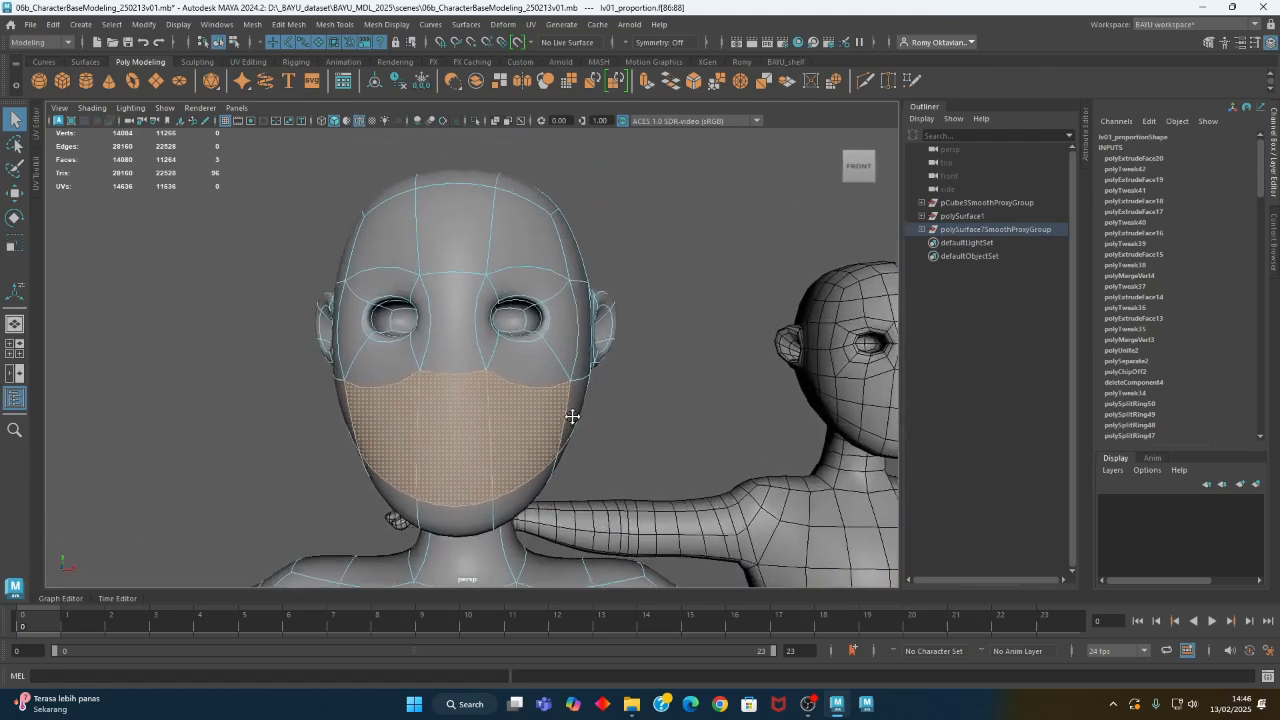
{"action": "key", "text": "1"}
{"action": "left_click", "coordinate": [533, 385], "text": "shift"}
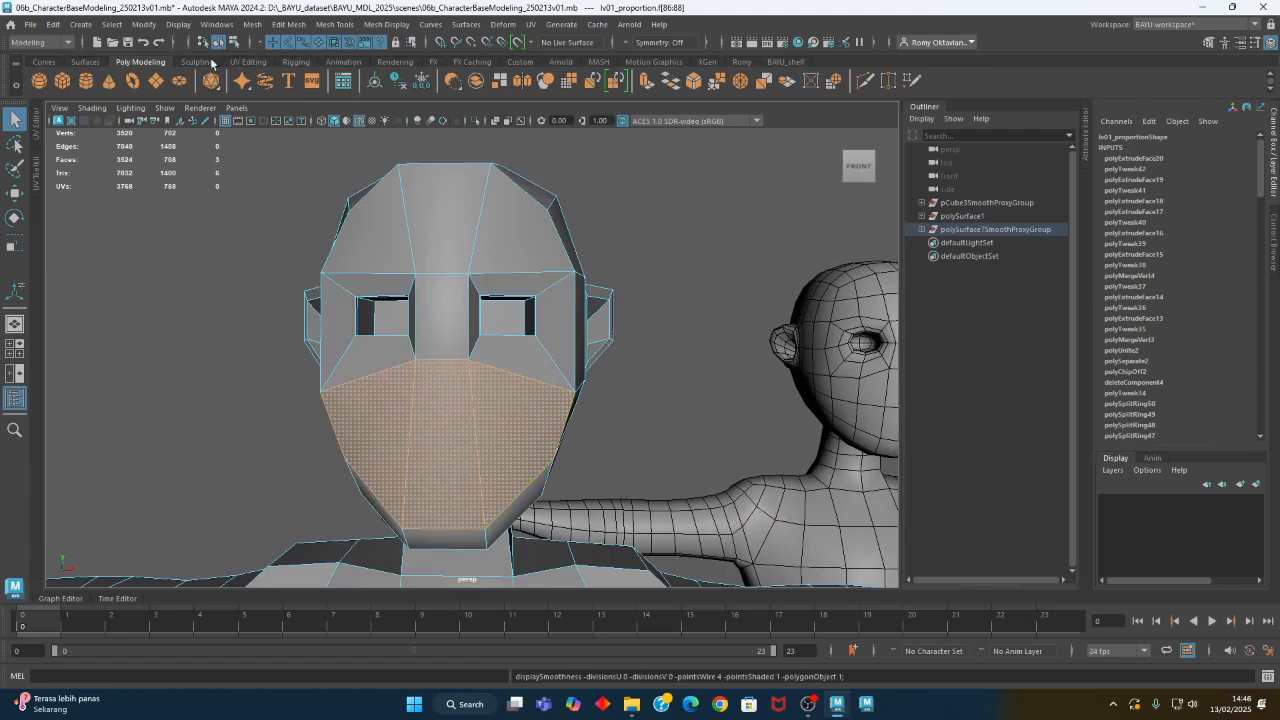
{"action": "left_click", "coordinate": [287, 24]}
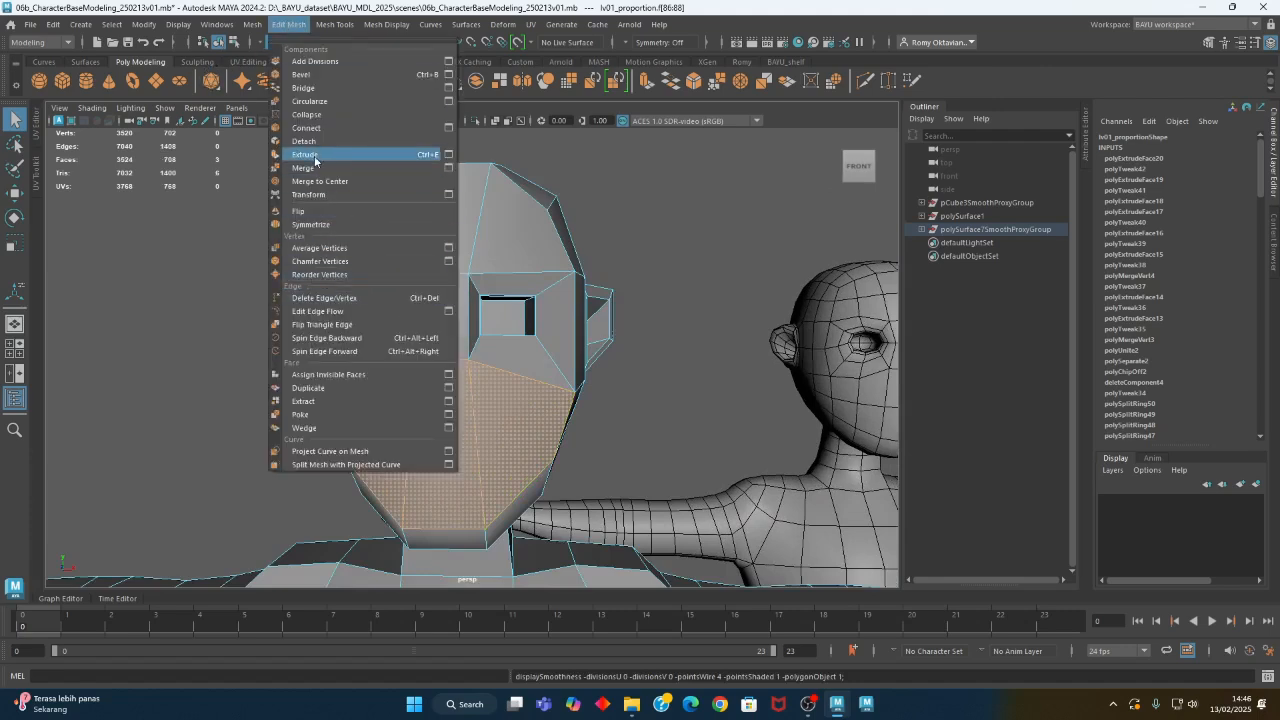
{"action": "left_click", "coordinate": [316, 156]}
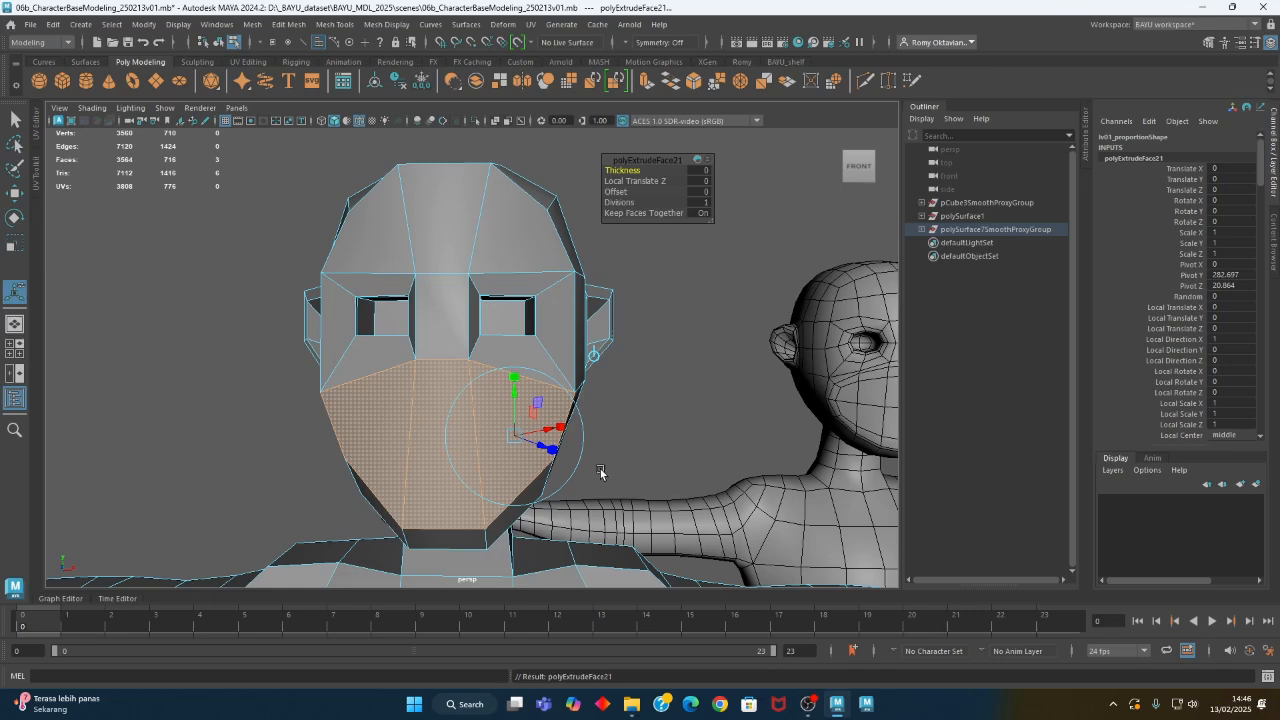
- Scale the extruded faces down in width and height to form a small mouth area
{"action": "key", "text": "r"}
{"action": "left_click_drag", "start_coordinate": [502, 442], "coordinate": [467, 448]}
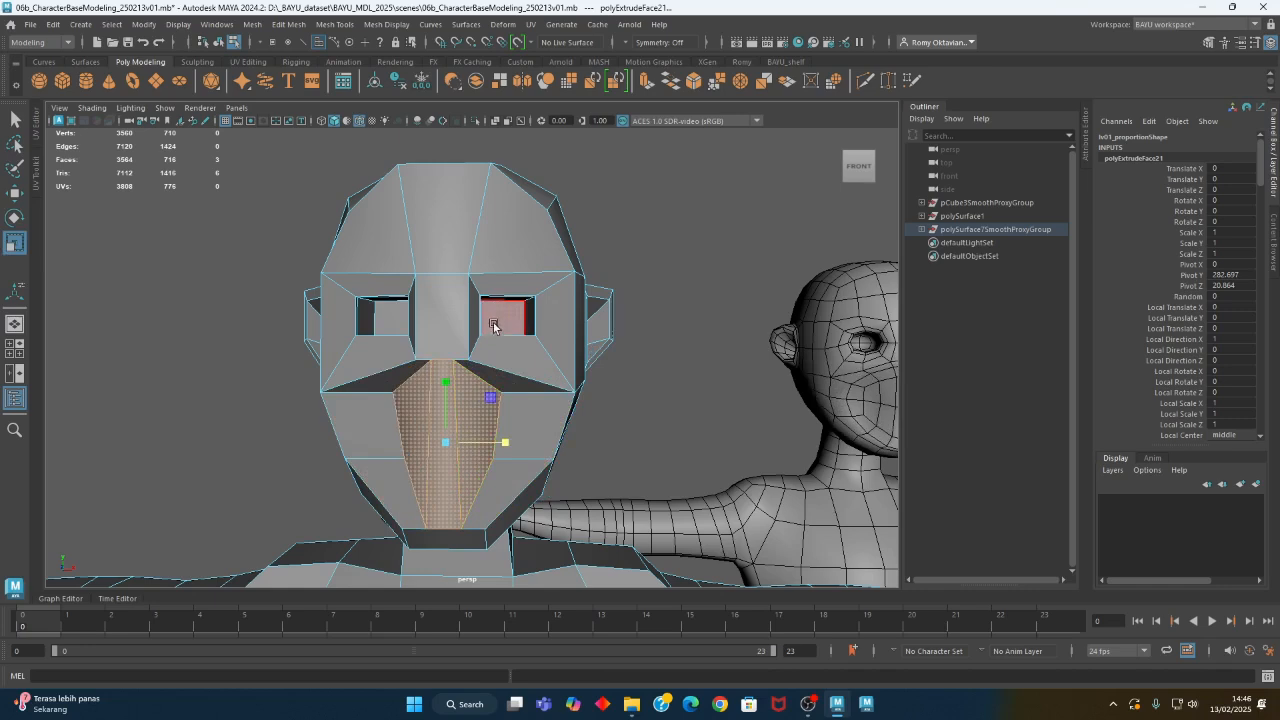
{"action": "left_click_drag", "start_coordinate": [445, 380], "coordinate": [452, 425]}
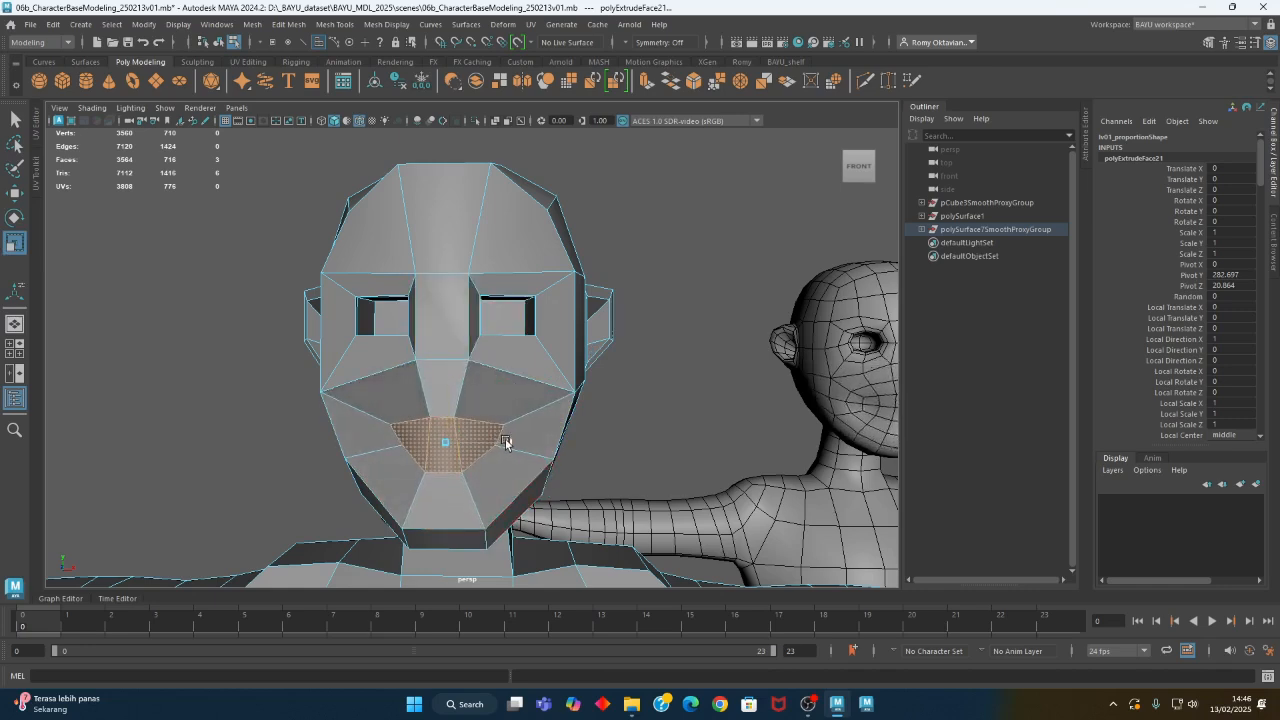
- Move the mouth faces forward in the side view to follow the front of the face
{"action": "left_click_drag", "start_coordinate": [508, 319], "coordinate": [288, 368], "text": "alt"}
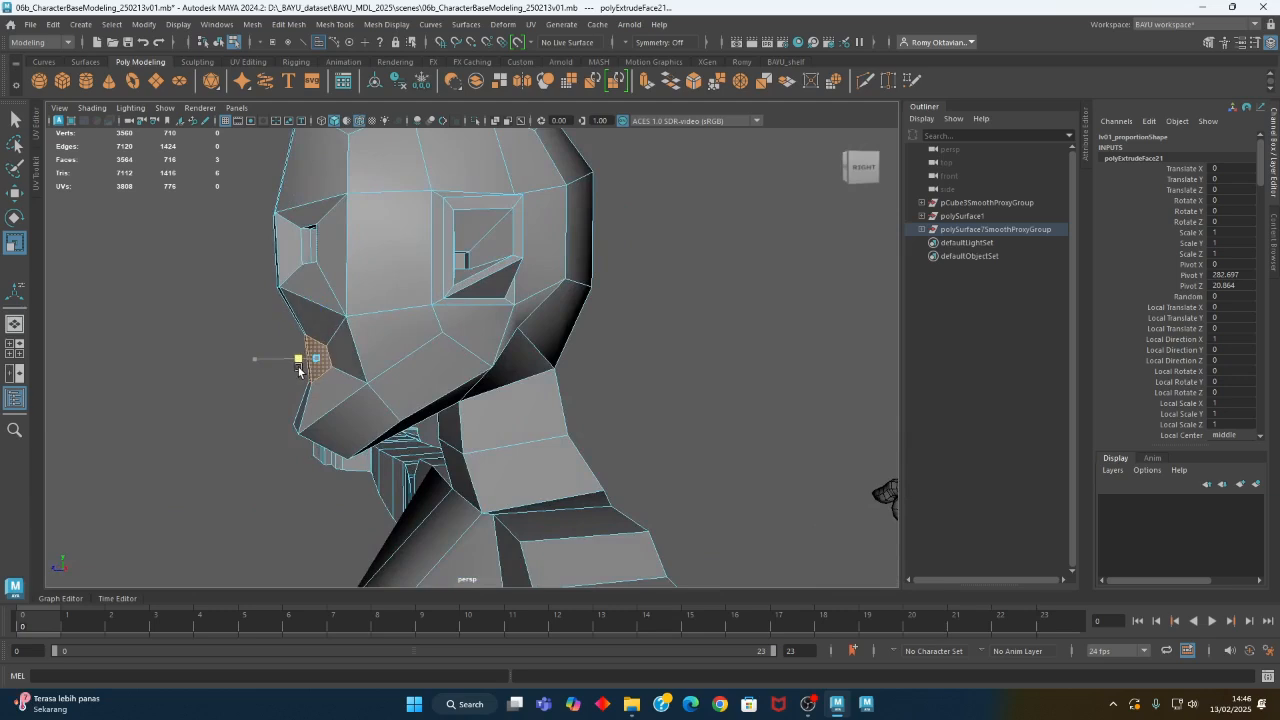
{"action": "key", "text": "w"}
{"action": "left_click_drag", "start_coordinate": [282, 365], "coordinate": [374, 414]}
{"action": "right_click_drag", "start_coordinate": [376, 418], "coordinate": [534, 451], "text": "alt"}
{"action": "middle_click_drag", "start_coordinate": [534, 451], "coordinate": [499, 472], "text": "alt"}
- Straighten the two inner vertical edges of the mouth area and scale them farther apart
{"action": "right_click_drag", "start_coordinate": [440, 243], "coordinate": [443, 204]}
{"action": "left_click", "coordinate": [485, 336]}
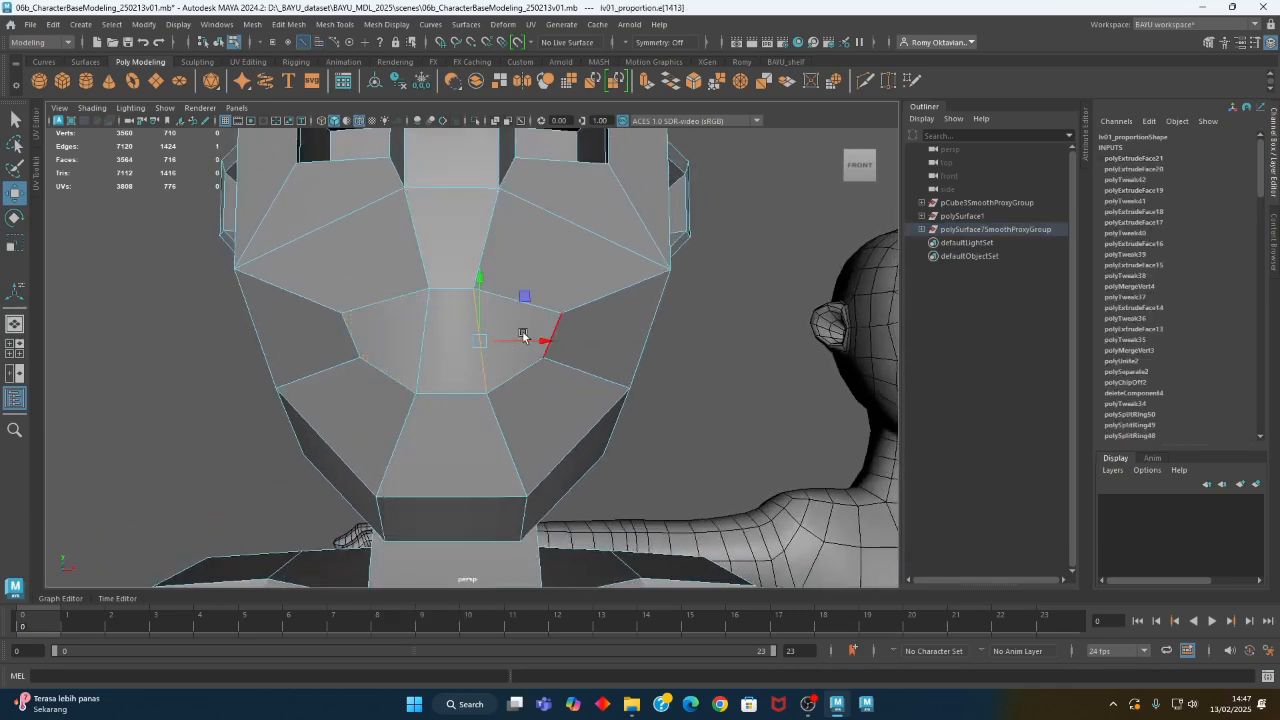
{"action": "key", "text": "r"}
{"action": "left_click", "coordinate": [421, 342]}
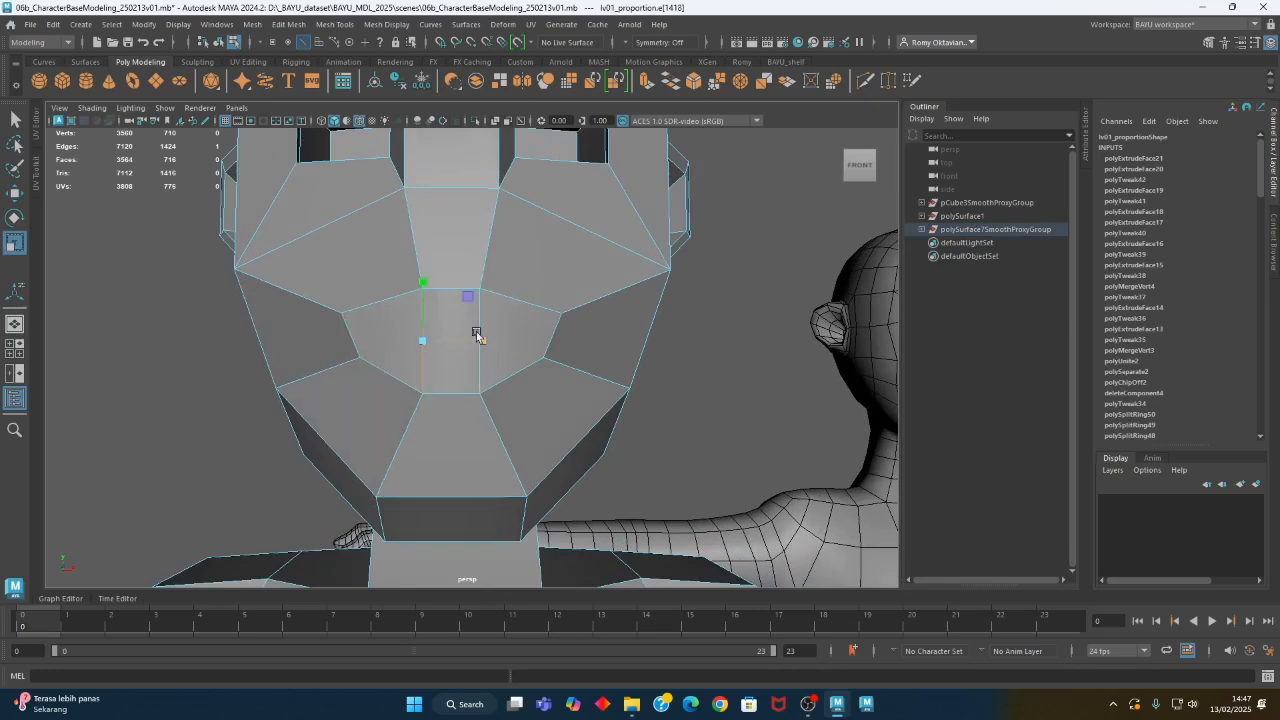
{"action": "left_click", "coordinate": [483, 332], "text": "shift"}
{"action": "left_click_drag", "start_coordinate": [506, 343], "coordinate": [530, 343]}
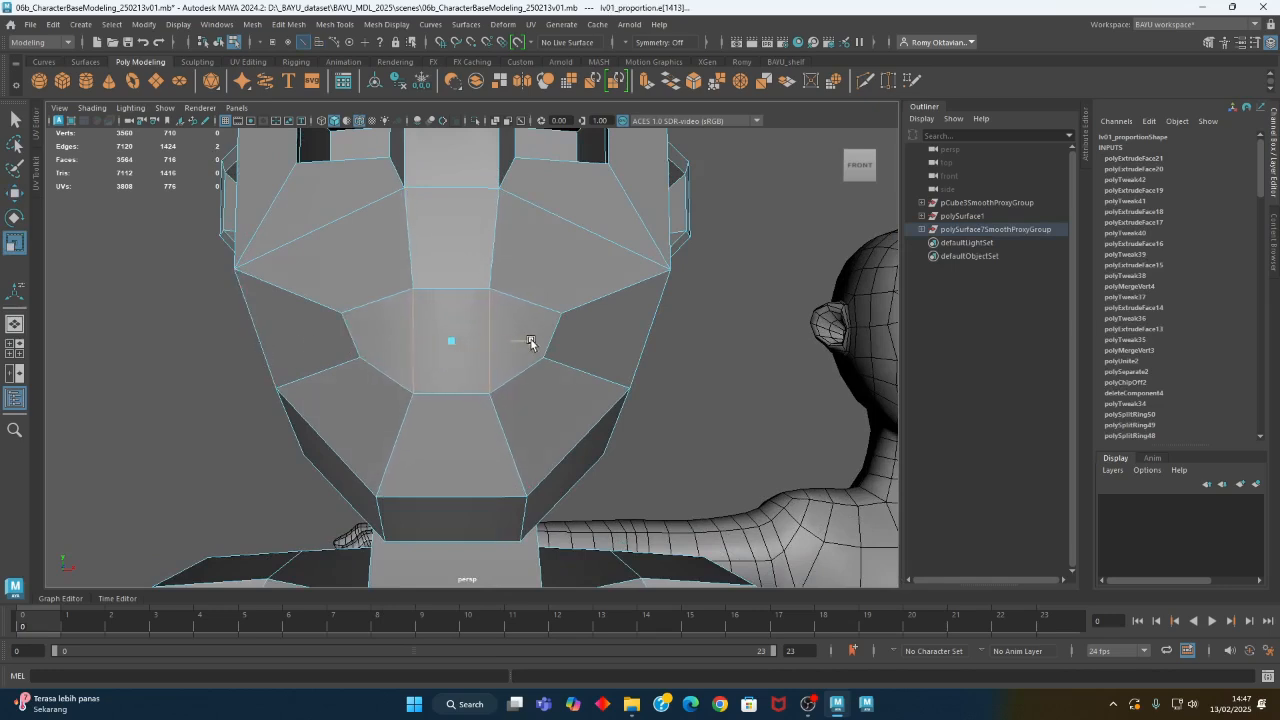
- Turn on Object X symmetry and move the mouth's lower corner vertices up toward the upper corners
{"action": "middle_click_drag", "start_coordinate": [559, 362], "coordinate": [474, 401], "text": "alt"}
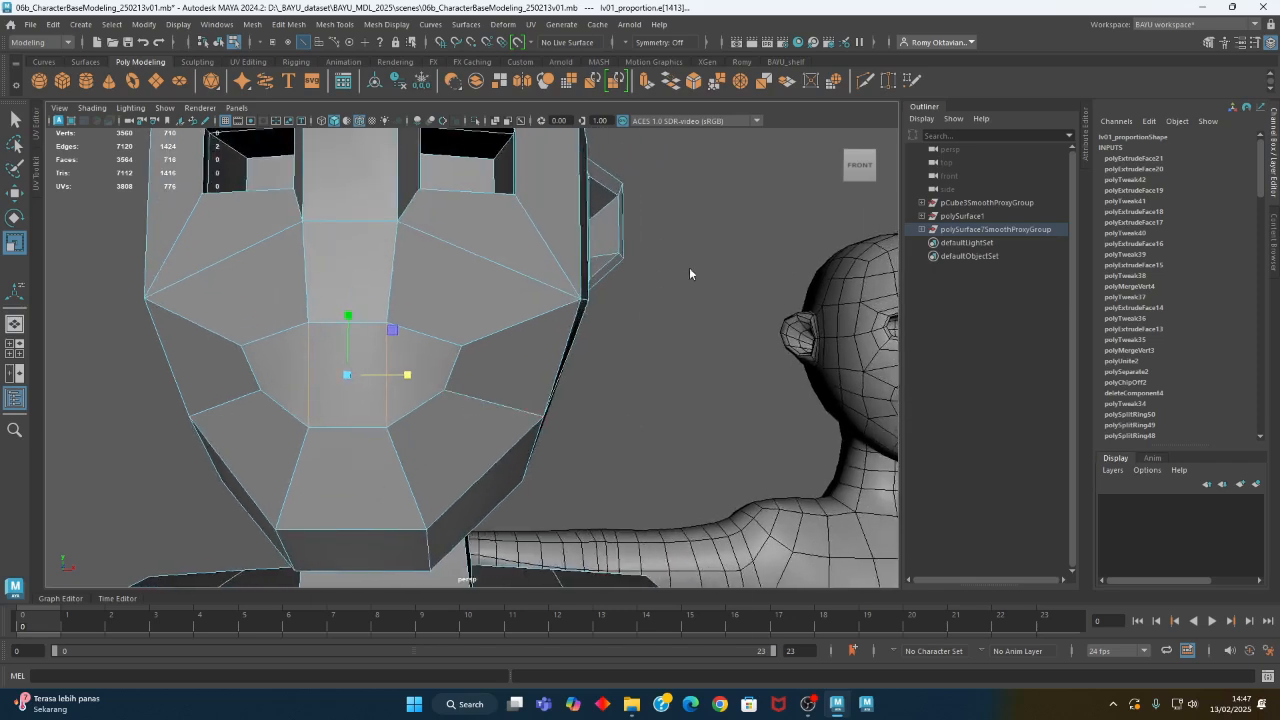
{"action": "right_click_drag", "start_coordinate": [689, 272], "coordinate": [620, 277]}
{"action": "left_click", "coordinate": [446, 390]}
{"action": "left_click", "coordinate": [640, 43]}
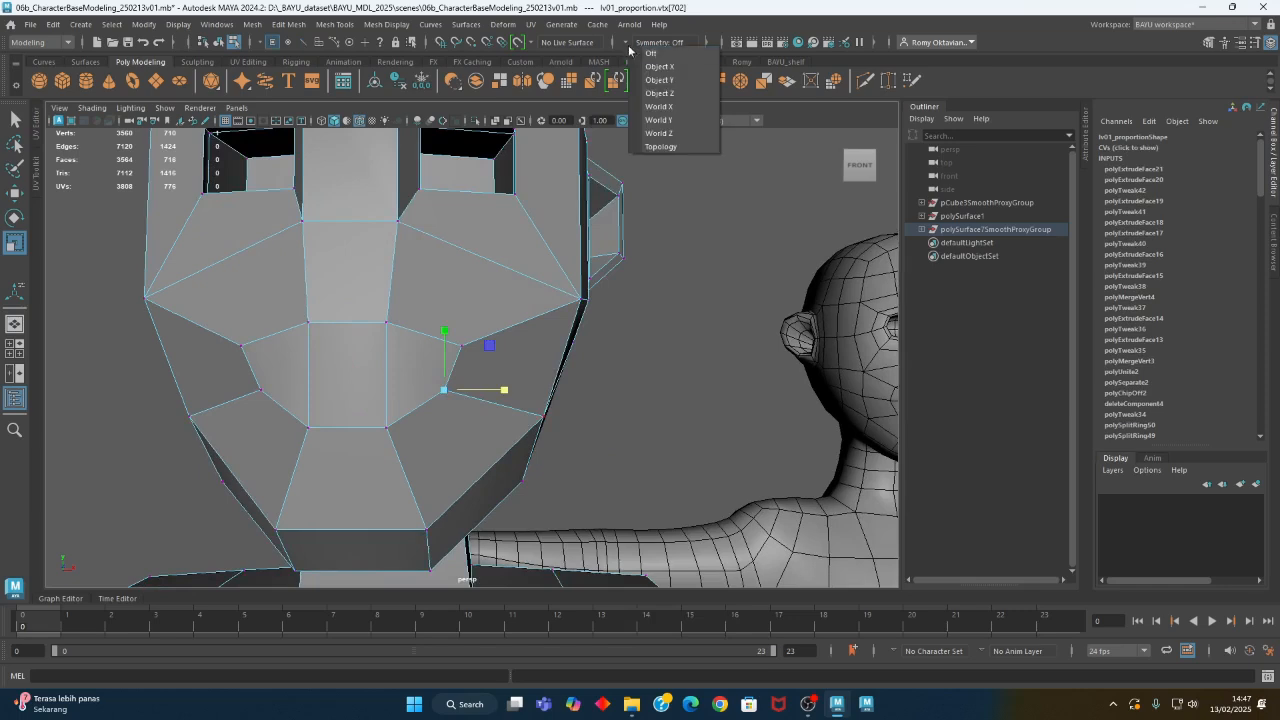
{"action": "left_click", "coordinate": [670, 63]}
{"action": "key", "text": "w"}
{"action": "middle_click_drag", "start_coordinate": [491, 351], "coordinate": [505, 325]}
- Select the upper and lower corner vertices of the mouth and align them vertically by scaling along the width
{"action": "left_click_drag", "start_coordinate": [537, 353], "coordinate": [459, 400], "text": "alt"}
{"action": "left_click", "coordinate": [184, 361], "text": "shift"}
{"action": "left_click_drag", "start_coordinate": [251, 369], "coordinate": [443, 429], "text": "alt"}
{"action": "key", "text": "r"}
{"action": "scroll", "coordinate": [443, 429], "scroll_direction": "down", "scroll_amount": 5}
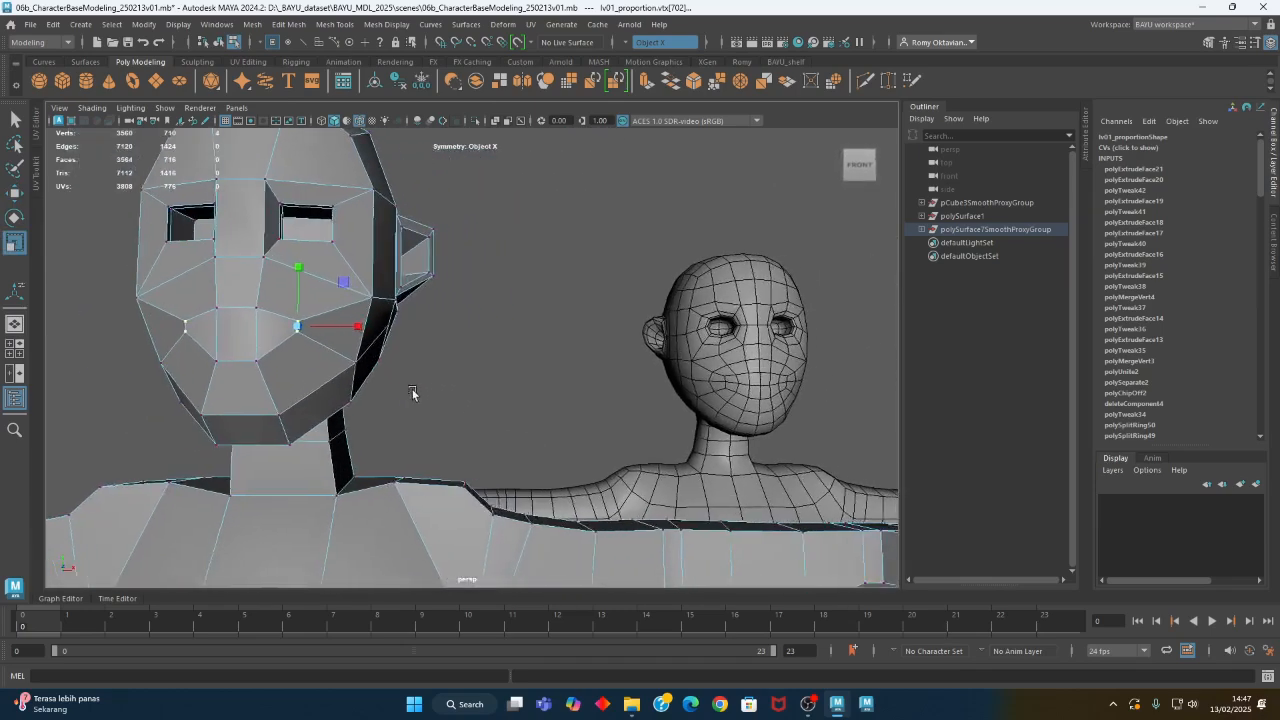
{"action": "scroll", "coordinate": [304, 387], "scroll_direction": "up", "scroll_amount": 4}
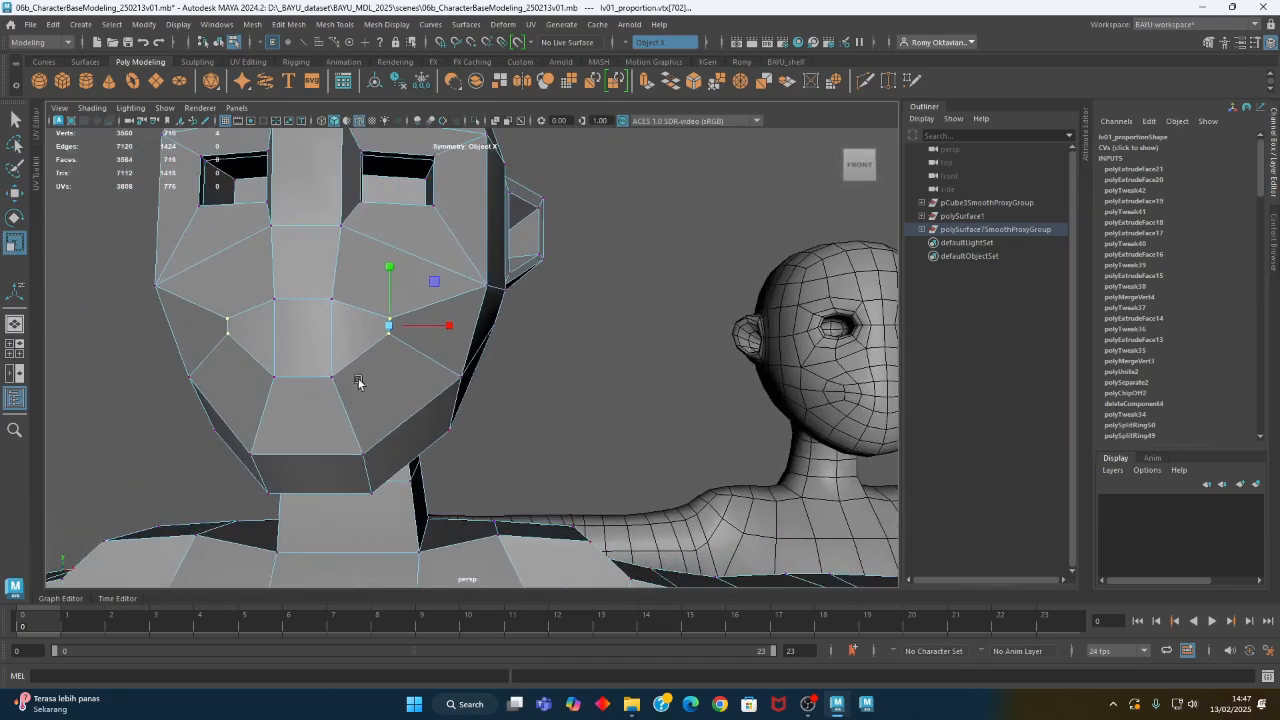
- Move the mouth's lower middle vertices outward symmetrically to widen the lower edge
{"action": "key", "text": "w"}
{"action": "mouse_move", "coordinate": [377, 380]}
{"action": "left_mouse_down"}
{"action": "mouse_move", "coordinate": [557, 434]}
{"action": "mouse_move", "coordinate": [459, 406]}
{"action": "left_mouse_up"}
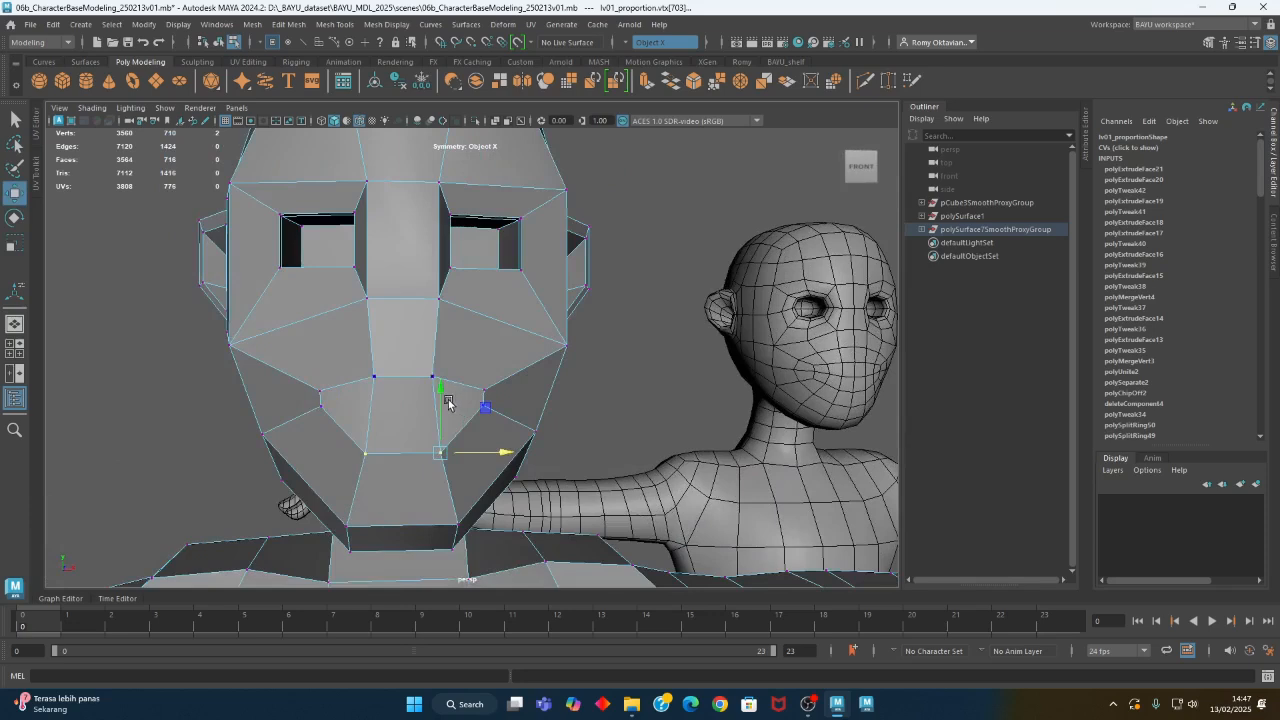
{"action": "right_click_drag", "start_coordinate": [399, 333], "coordinate": [429, 346]}
- Select the three mouth faces with symmetry turned off and extrude them
{"action": "left_click", "coordinate": [410, 425]}
{"action": "left_click", "coordinate": [410, 425], "text": "shift"}
{"action": "left_click", "coordinate": [624, 42]}
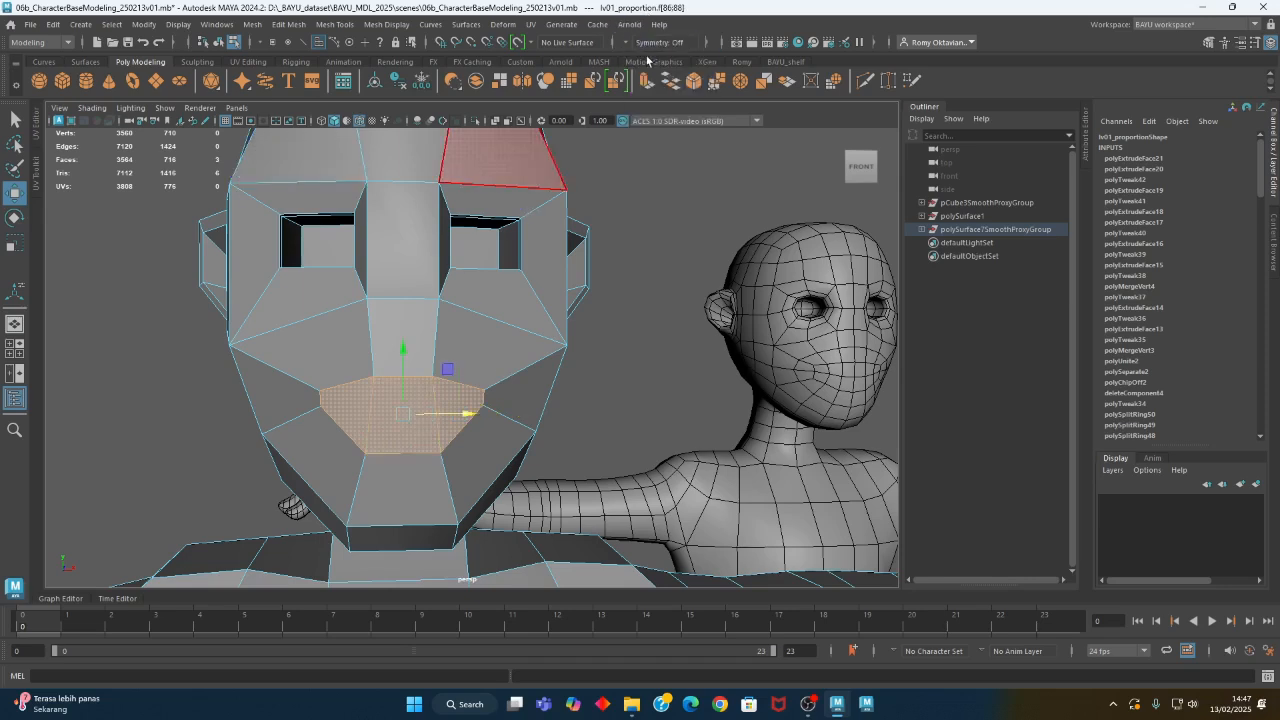
{"action": "left_click", "coordinate": [628, 45]}
{"action": "middle_click_drag", "start_coordinate": [521, 390], "coordinate": [471, 295], "text": "alt"}
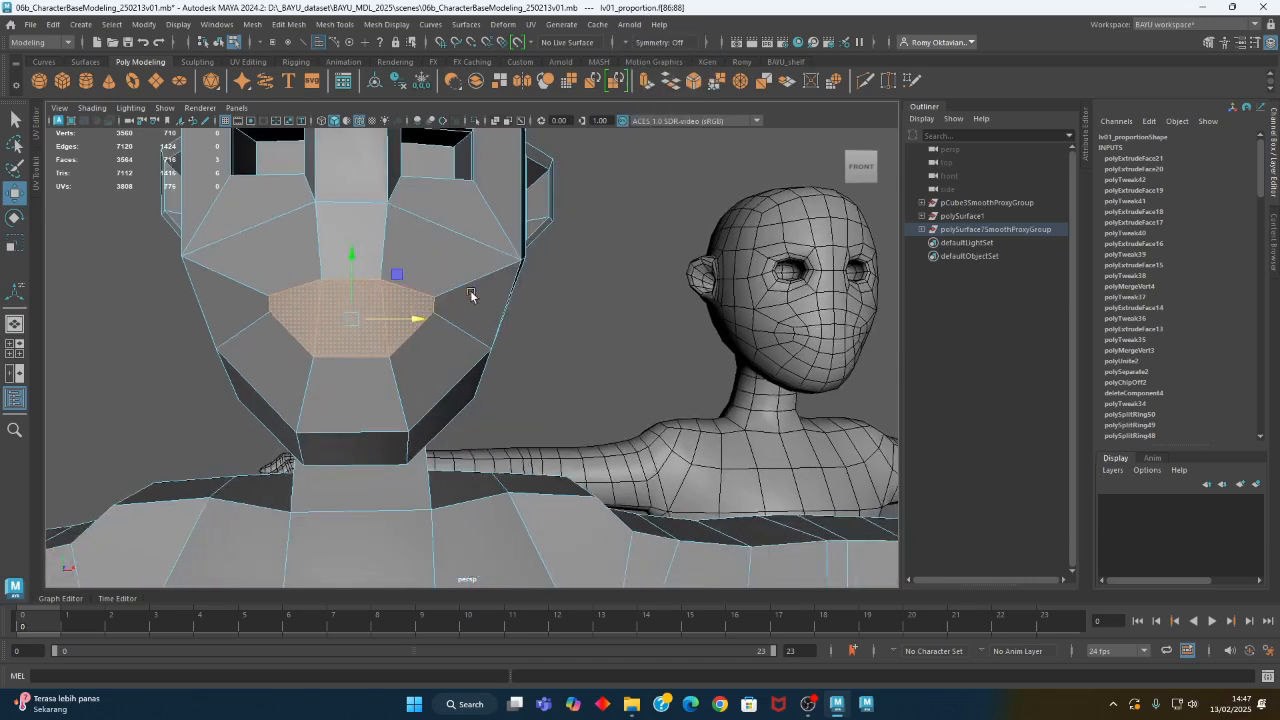
{"action": "left_click_drag", "start_coordinate": [565, 328], "coordinate": [506, 342], "text": "alt"}
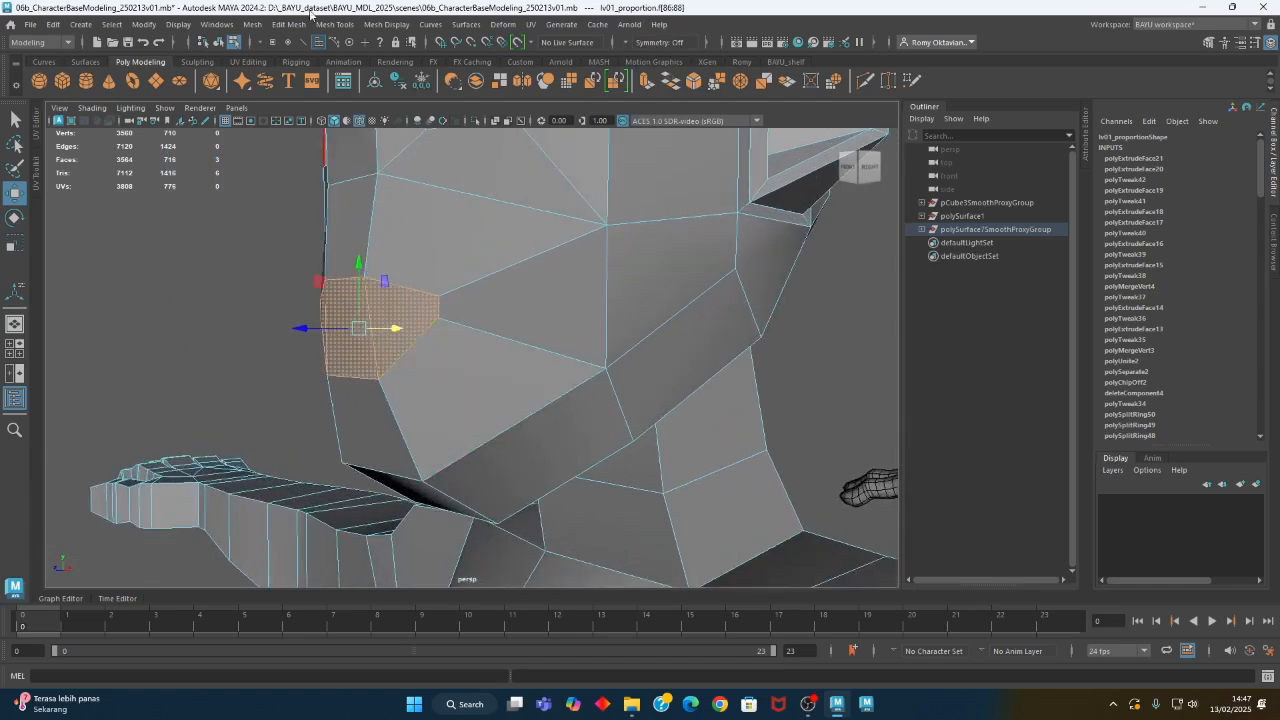
{"action": "left_click", "coordinate": [288, 24]}
{"action": "left_click", "coordinate": [342, 157]}
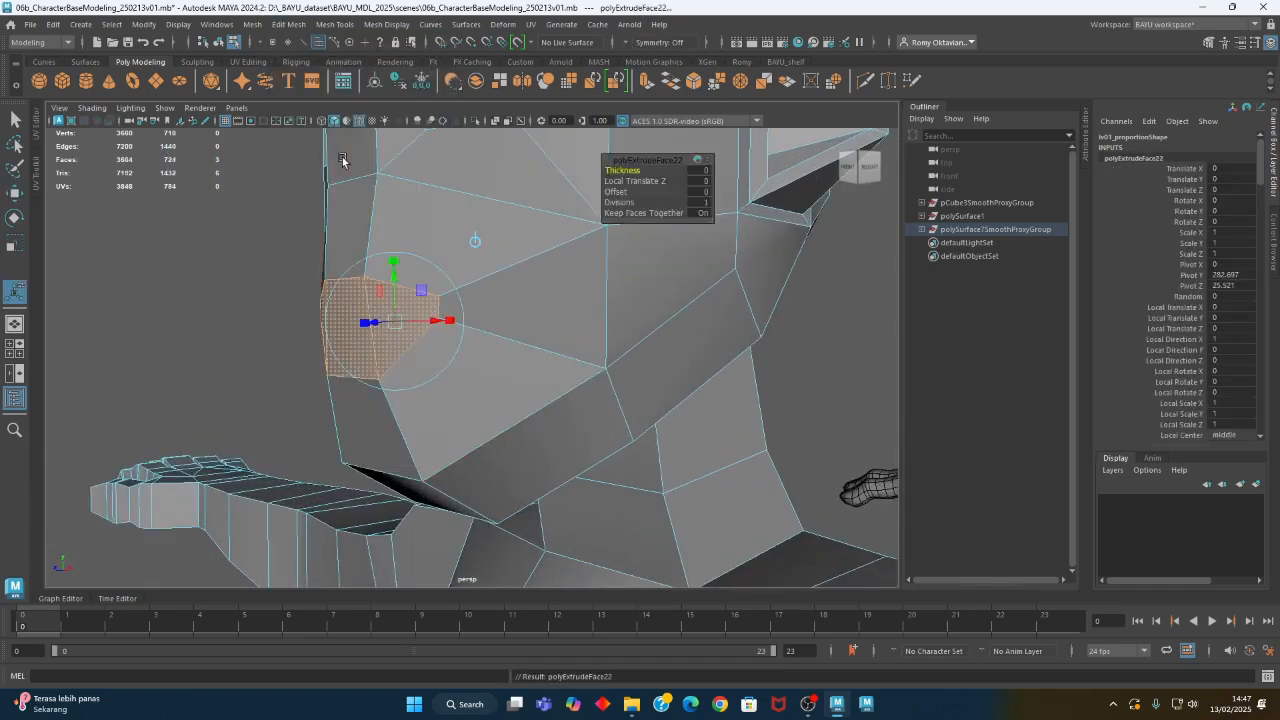
- Scale the extruded mouth faces vertically to about 0.47 and narrow them slightly in width
{"action": "left_click_drag", "start_coordinate": [408, 300], "coordinate": [484, 335], "text": "alt"}
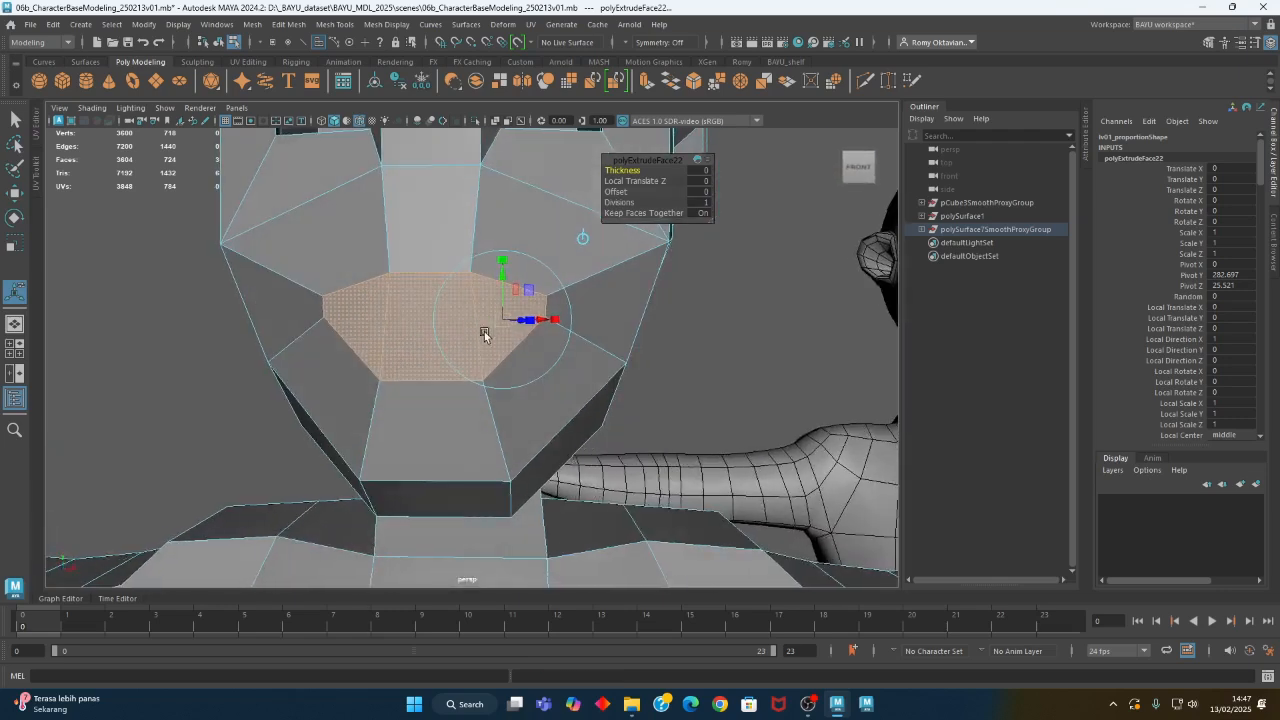
{"action": "key", "text": "r"}
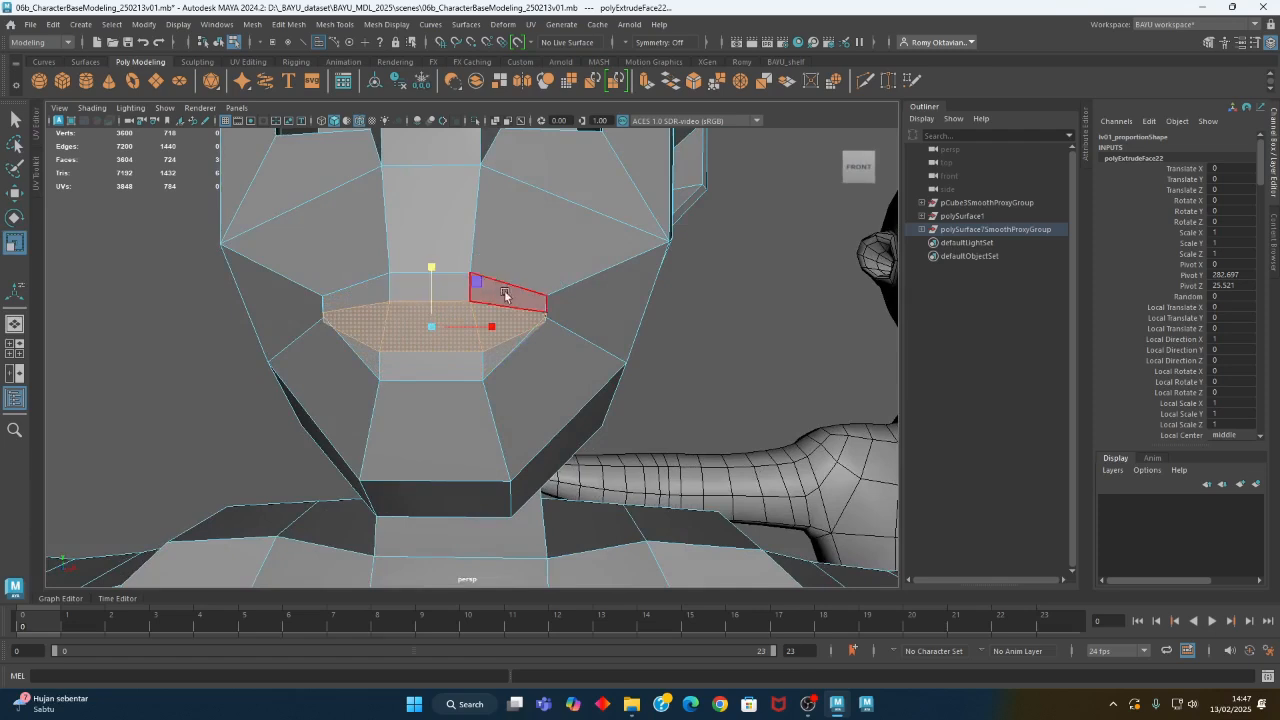
{"action": "left_click_drag", "start_coordinate": [493, 329], "coordinate": [487, 330]}
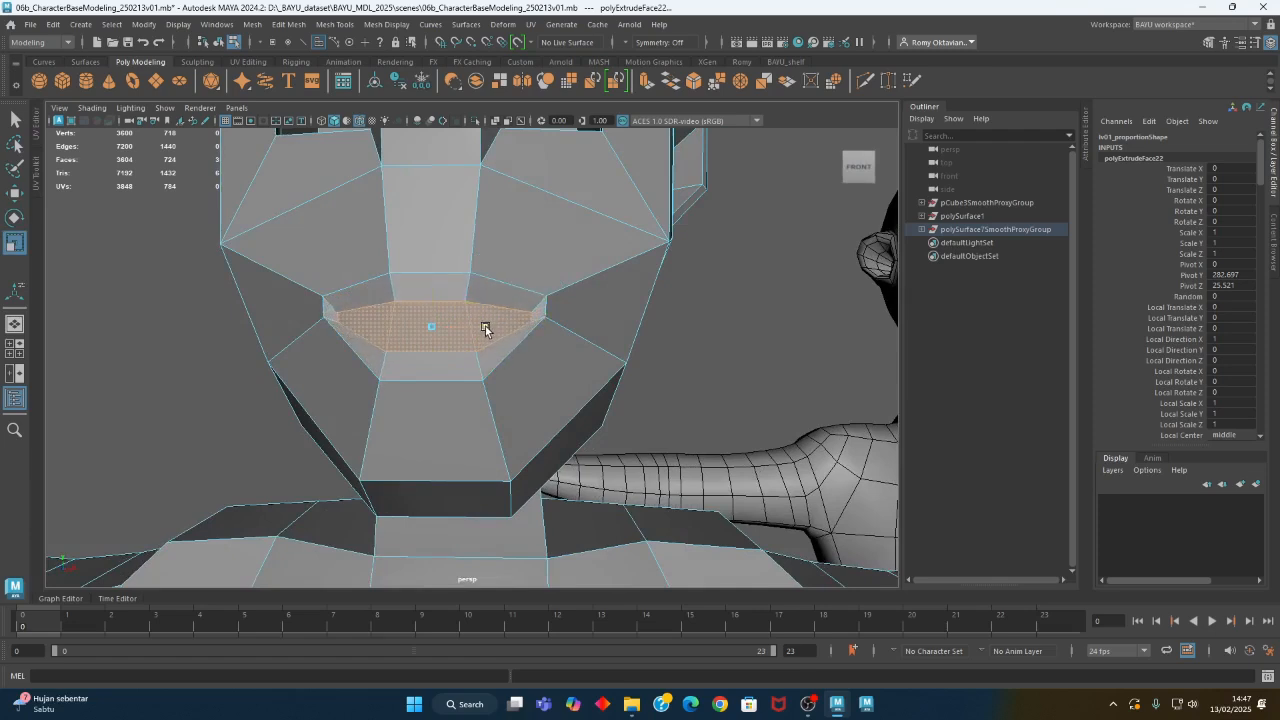
{"action": "middle_click_drag", "start_coordinate": [529, 366], "coordinate": [546, 353], "text": "alt"}
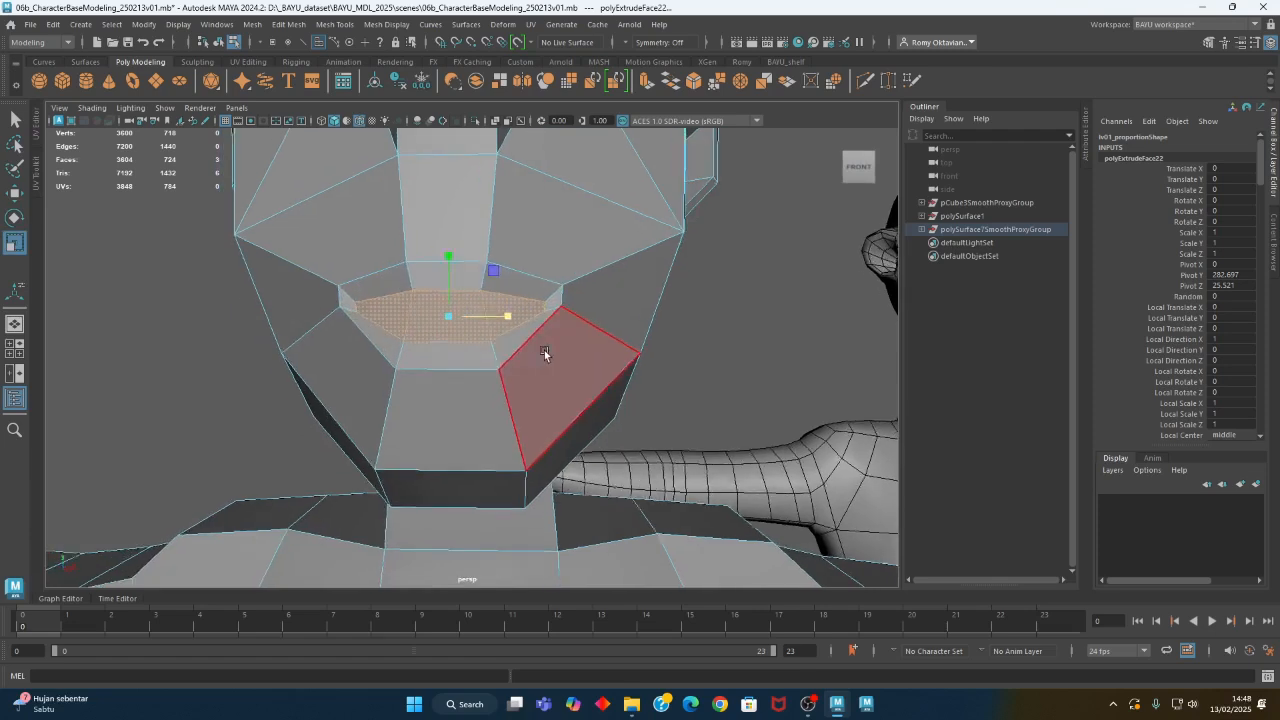
- Select the short inner edges at both mouth corners and move them up slightly
{"action": "right_click_drag", "start_coordinate": [546, 353], "coordinate": [564, 337], "text": "alt"}
{"action": "right_click", "coordinate": [549, 224]}
{"action": "left_click", "coordinate": [545, 185]}
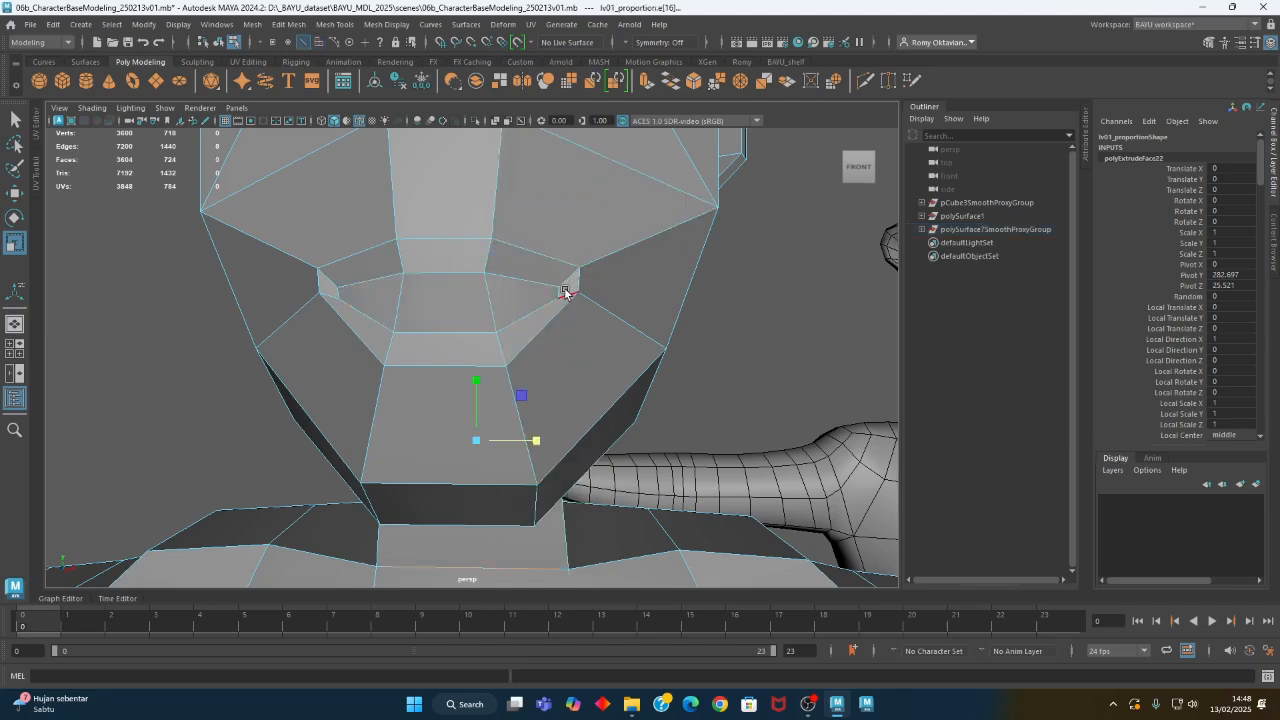
{"action": "left_click", "coordinate": [559, 292]}
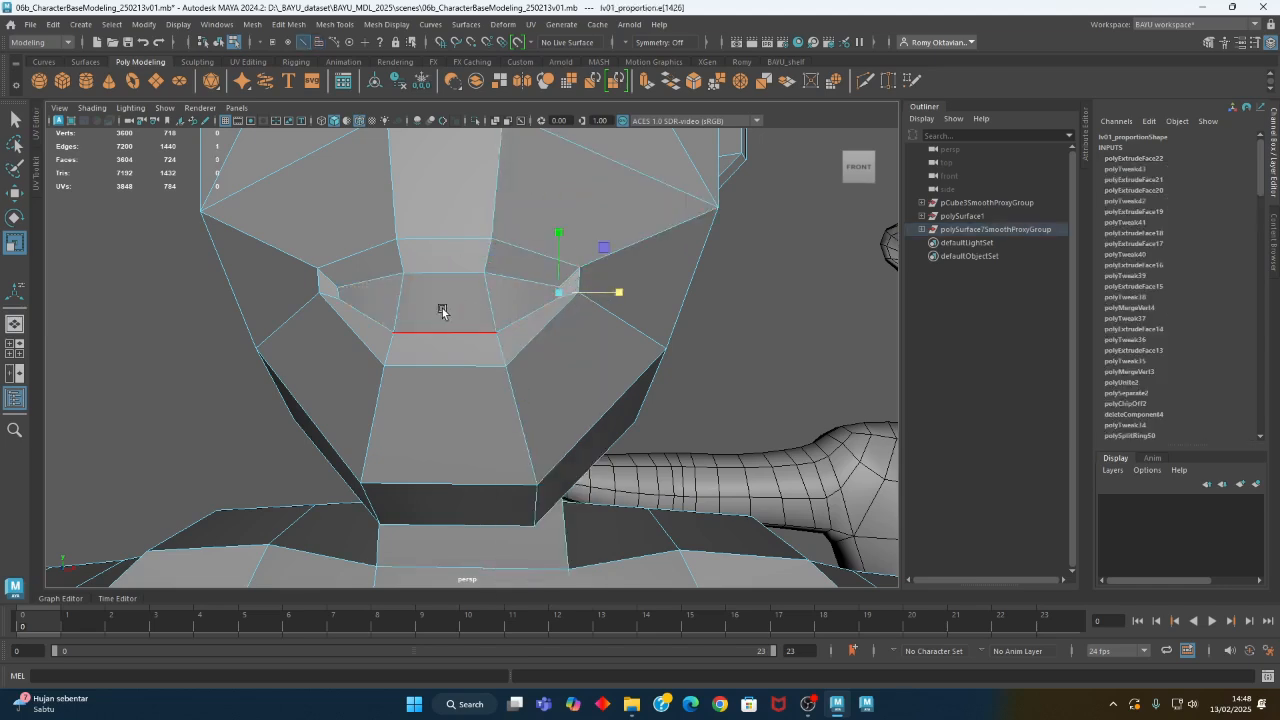
{"action": "key", "text": "w"}
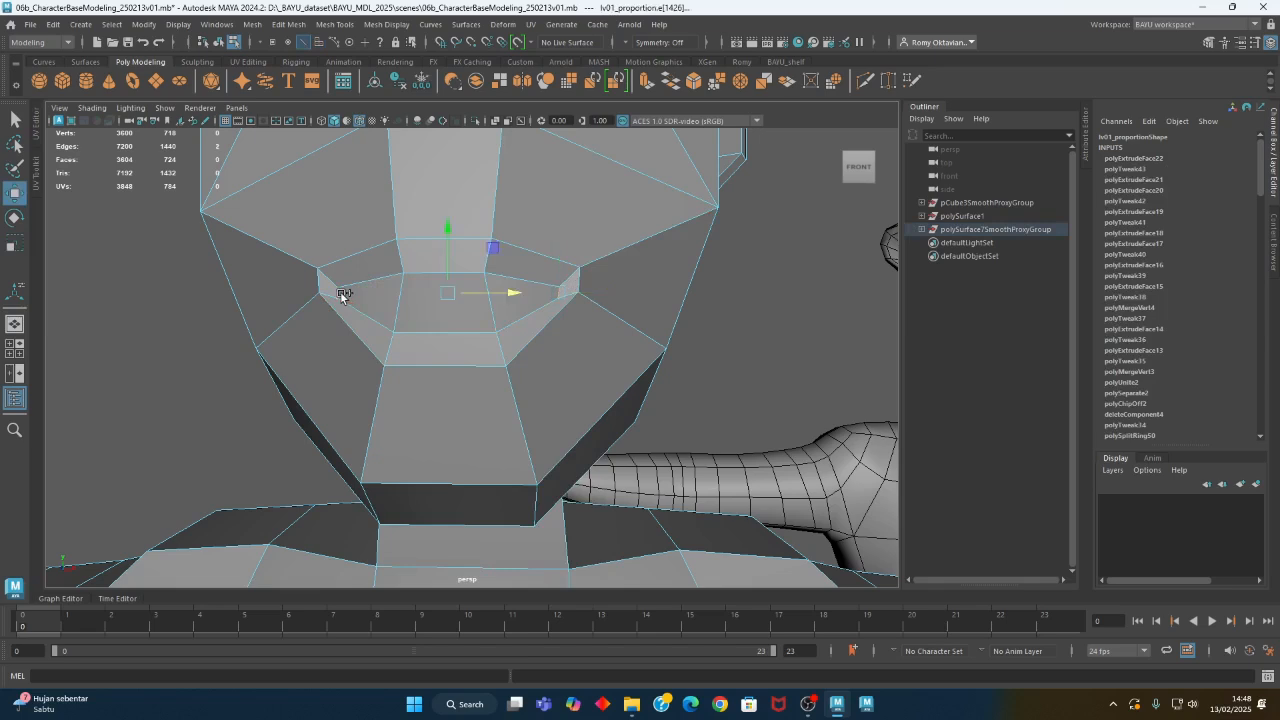
{"action": "left_click_drag", "start_coordinate": [448, 269], "coordinate": [451, 259]}
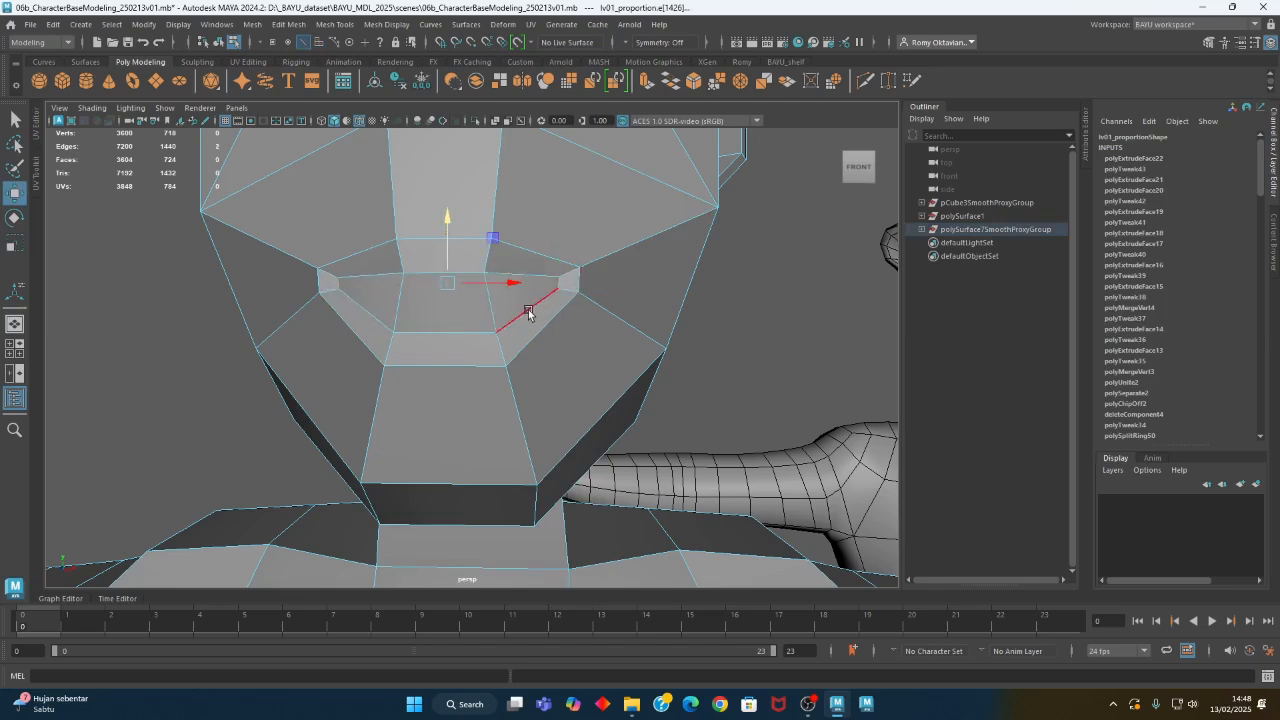
- Try to reselect the three inner mouth faces
{"action": "right_click", "coordinate": [472, 174]}
{"action": "left_click", "coordinate": [471, 208]}
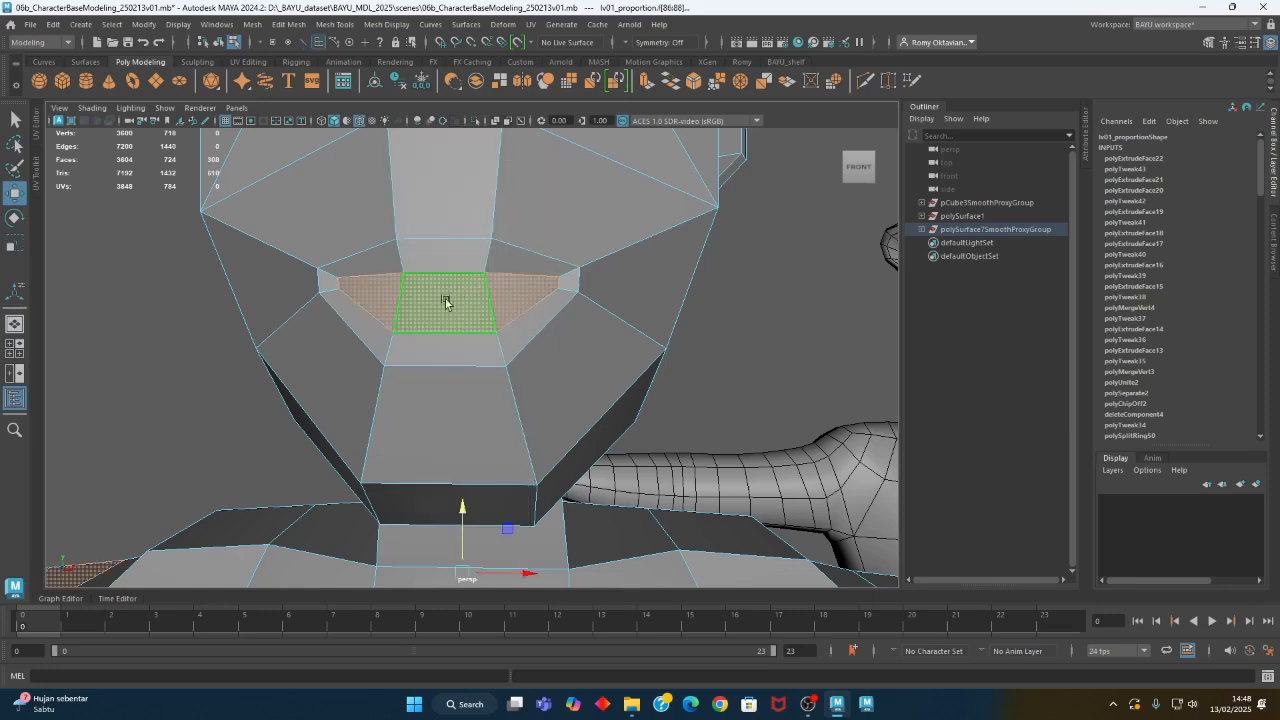
{"action": "left_click_drag", "start_coordinate": [562, 412], "coordinate": [498, 406], "text": "alt"}
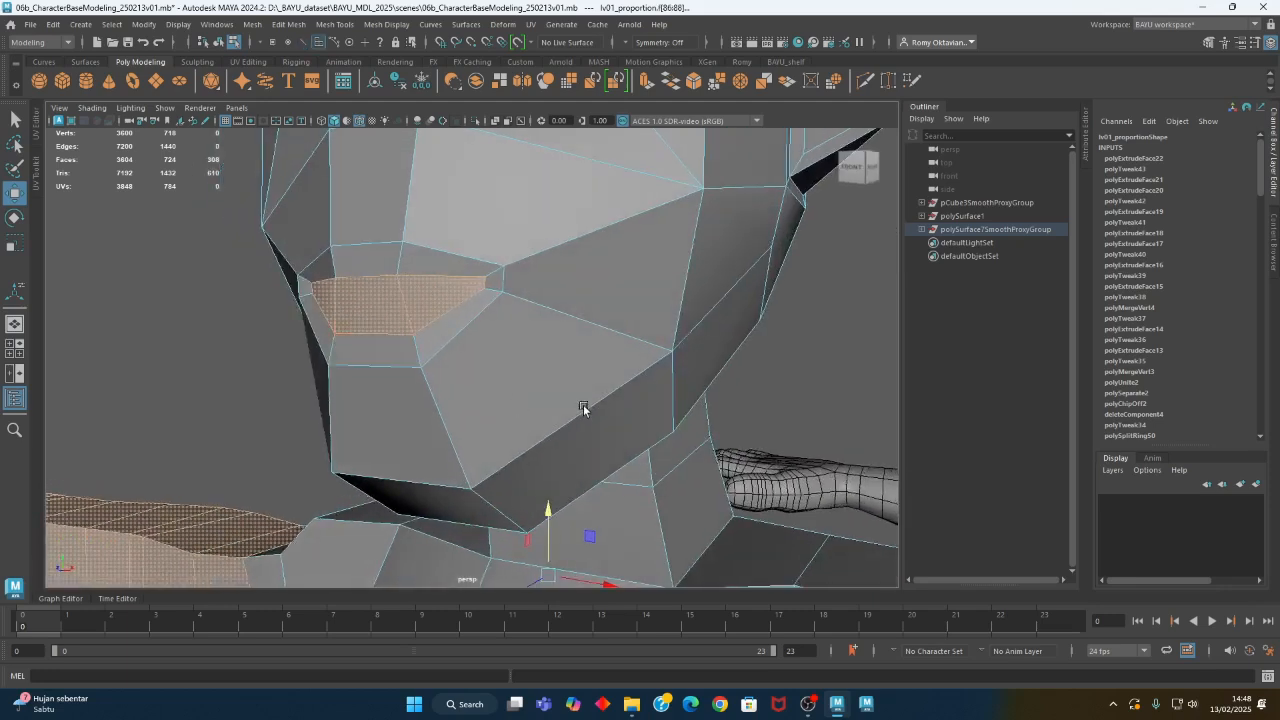
{"action": "right_click_drag", "start_coordinate": [583, 409], "coordinate": [199, 446], "text": "alt"}
{"action": "left_click_drag", "start_coordinate": [199, 446], "coordinate": [241, 460], "text": "alt"}
{"action": "right_click_drag", "start_coordinate": [470, 450], "coordinate": [402, 433], "text": "alt"}
- Undo the mouth extrusion and its edits back to the vertex selection with Object X symmetry
{"action": "key", "text": "ctrl+z"}
{"action": "key", "text": "ctrl+z"}
{"action": "key", "text": "ctrl+z"}
{"action": "left_click_drag", "start_coordinate": [402, 433], "coordinate": [396, 431], "text": "alt"}
{"action": "key", "text": "ctrl+z"}
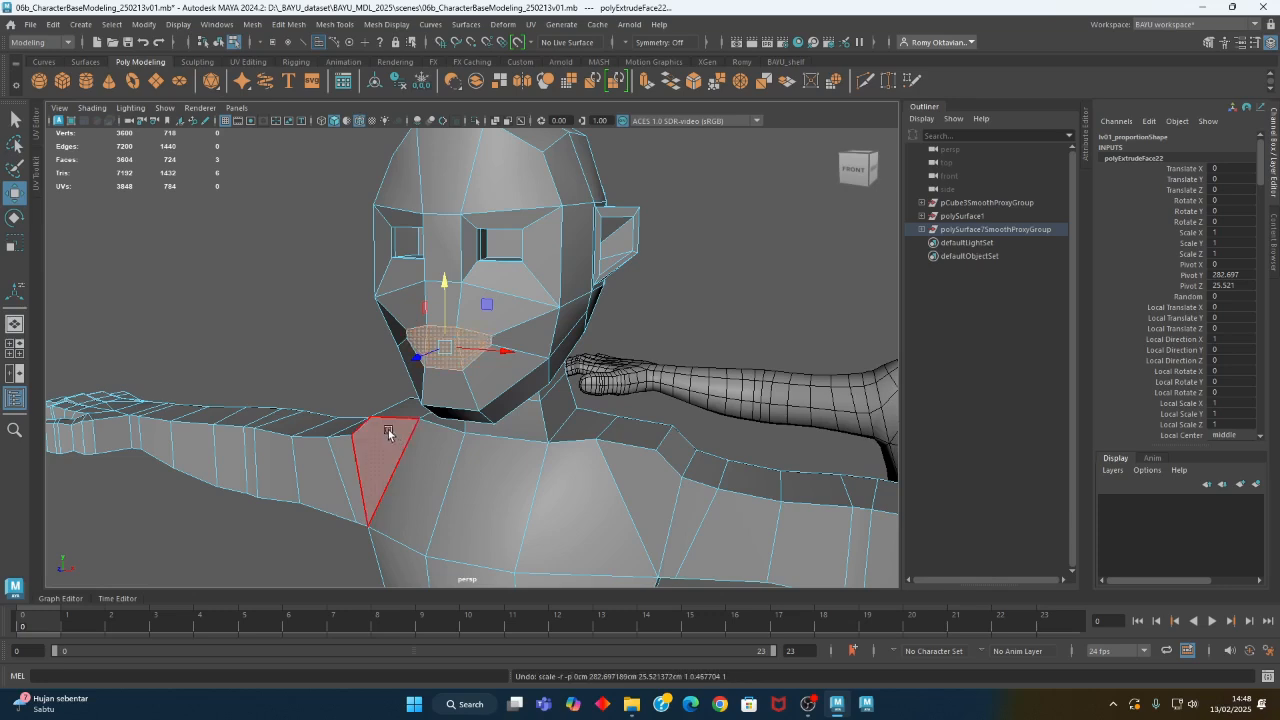
{"action": "key", "text": "ctrl+z"}
{"action": "key", "text": "ctrl+z"}
{"action": "key", "text": "ctrl+z"}
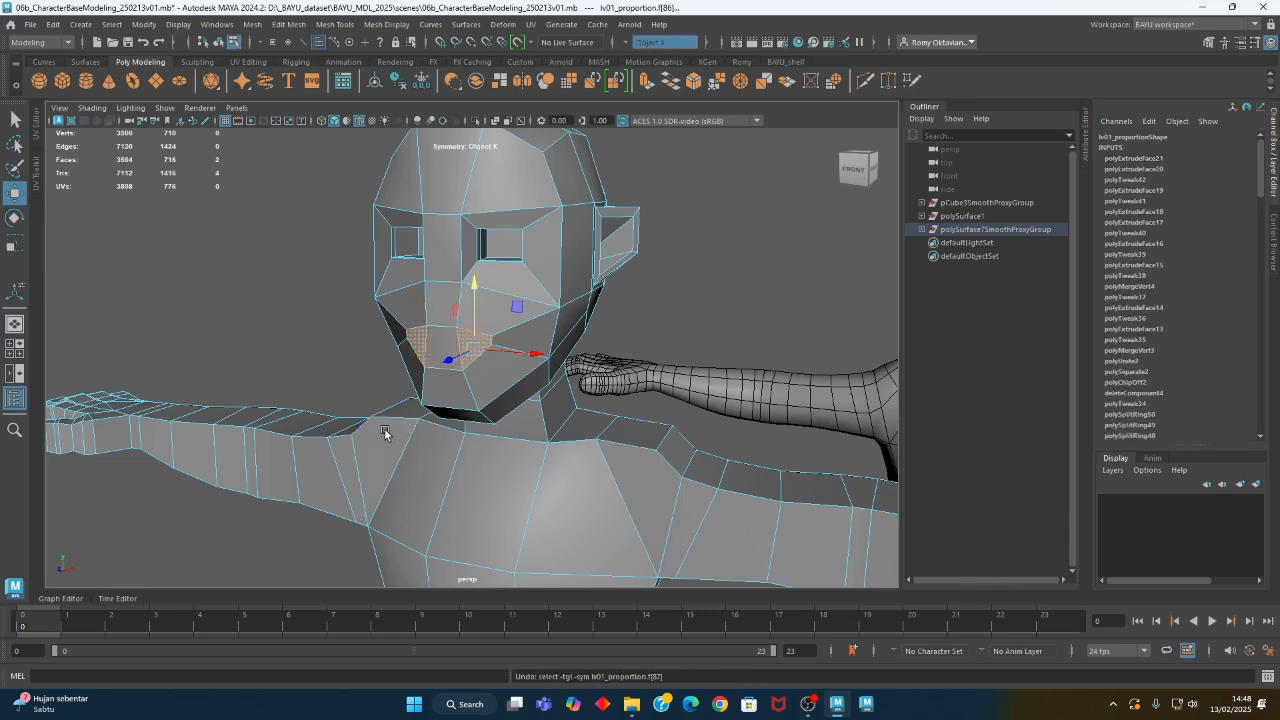
{"action": "key", "text": "ctrl+z"}
{"action": "key", "text": "ctrl+z"}
{"action": "key", "text": "ctrl+z"}
- Select the three mouth faces with Object X symmetry on
{"action": "left_click_drag", "start_coordinate": [522, 378], "coordinate": [358, 372], "text": "alt"}
{"action": "right_click_drag", "start_coordinate": [531, 291], "coordinate": [476, 296]}
{"action": "right_click_drag", "start_coordinate": [450, 380], "coordinate": [543, 396], "text": "alt"}
{"action": "mouse_move", "coordinate": [543, 396]}
{"action": "left_mouse_down", "text": "alt"}
{"action": "mouse_move", "coordinate": [429, 389]}
{"action": "mouse_move", "coordinate": [565, 395]}
{"action": "left_mouse_up", "text": "alt"}
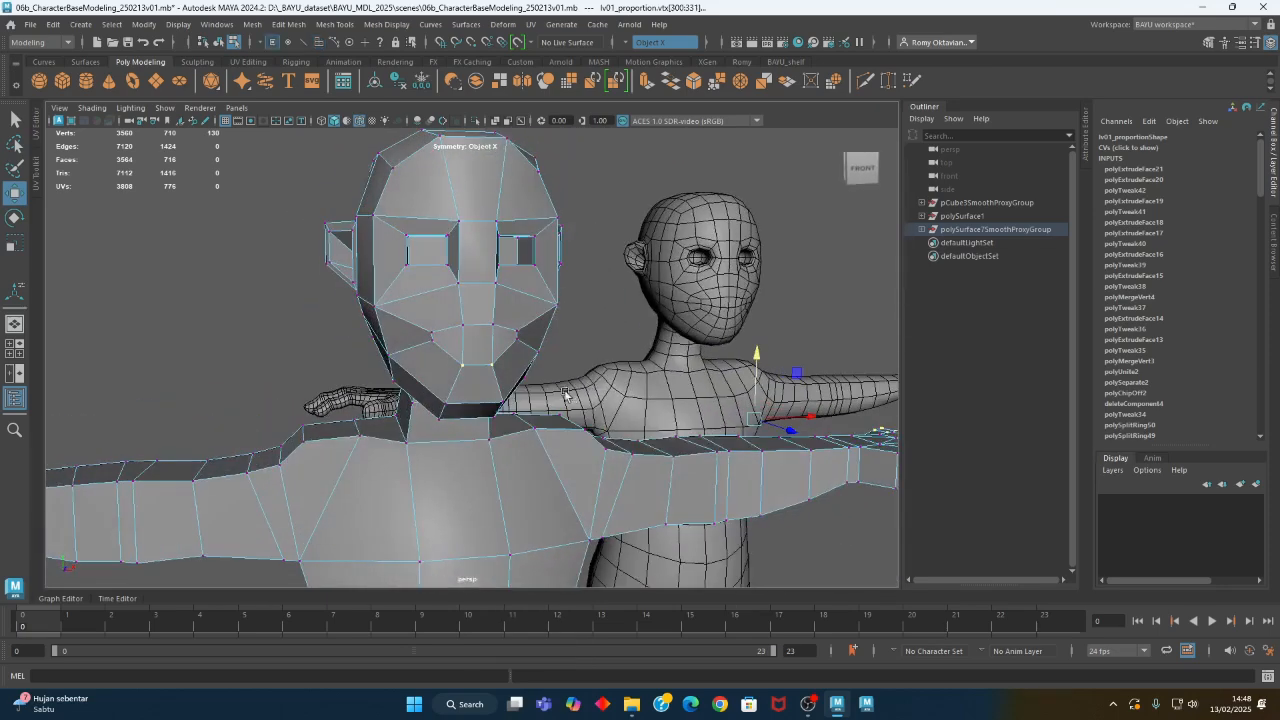
{"action": "right_click", "coordinate": [481, 284]}
{"action": "left_click", "coordinate": [480, 318]}
{"action": "left_click", "coordinate": [497, 345]}
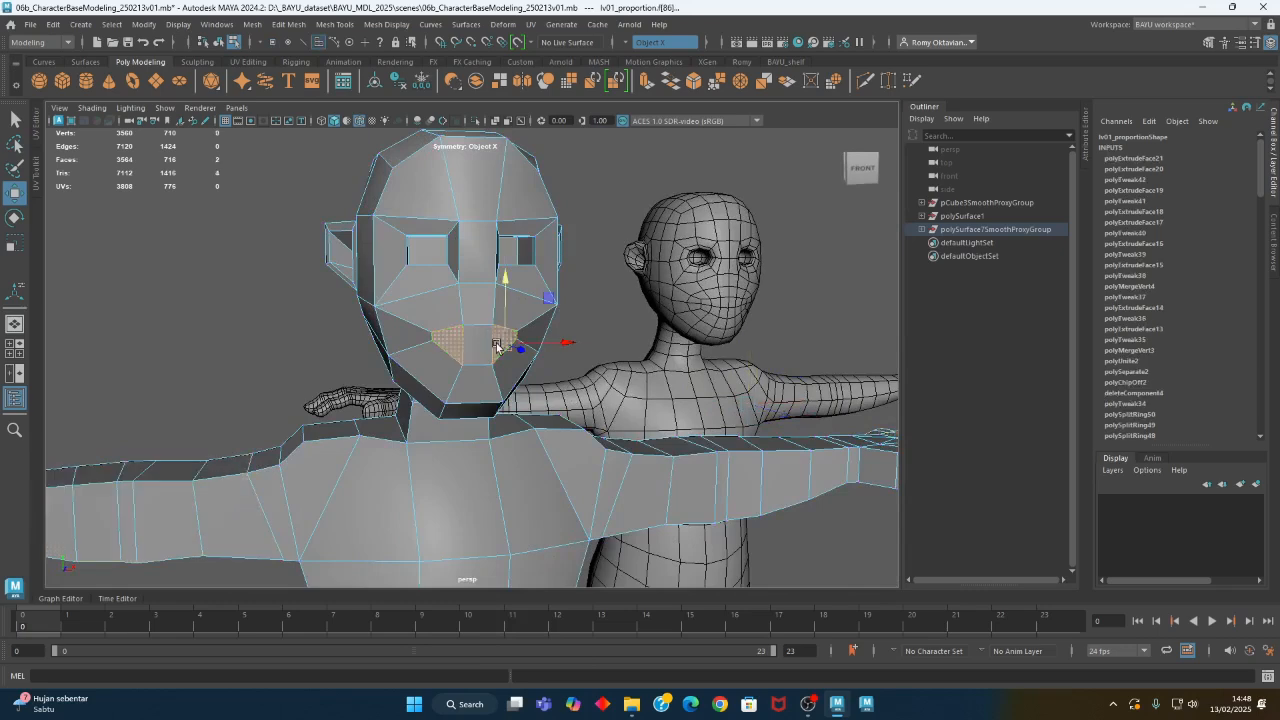
{"action": "left_click", "coordinate": [476, 353], "text": "shift"}
- Extrude the three mouth faces together and push them slightly inward
{"action": "left_click_drag", "start_coordinate": [606, 416], "coordinate": [469, 460], "text": "alt"}
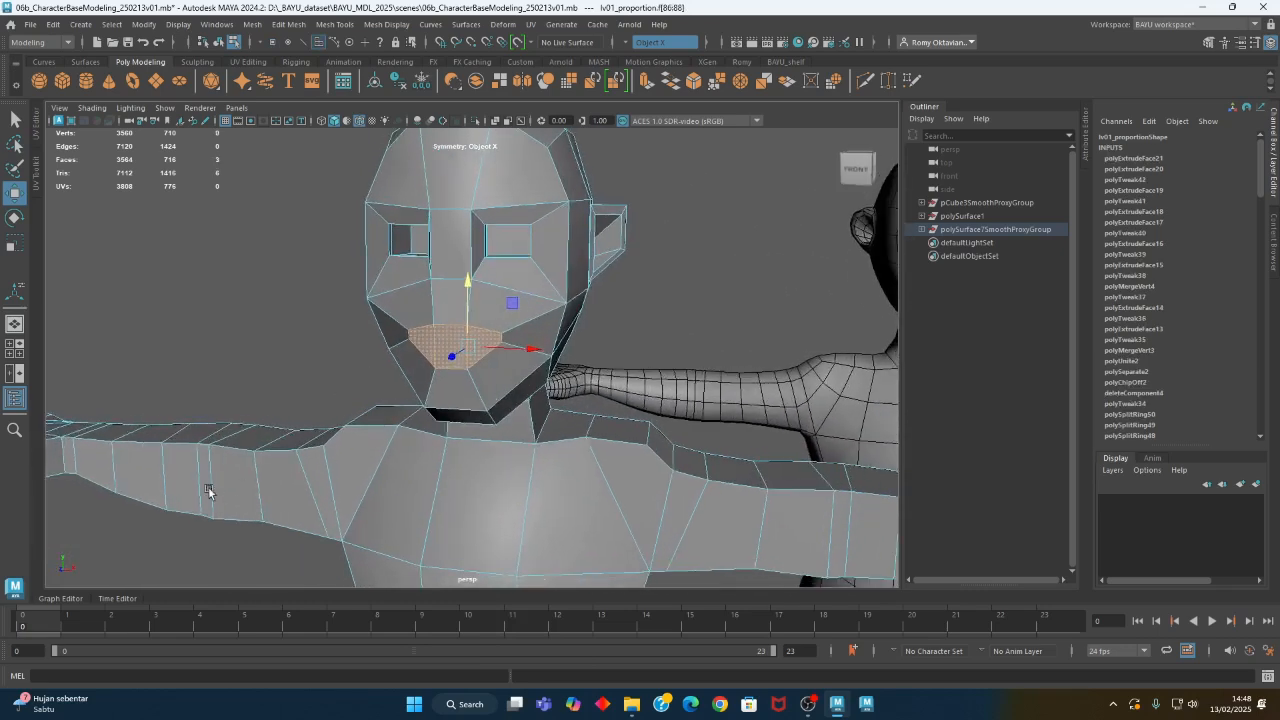
{"action": "middle_click_drag", "start_coordinate": [345, 458], "coordinate": [372, 322], "text": "alt"}
{"action": "right_click_drag", "start_coordinate": [372, 318], "coordinate": [102, 407], "text": "alt"}
{"action": "left_click_drag", "start_coordinate": [487, 483], "coordinate": [534, 506], "text": "alt"}
{"action": "middle_click_drag", "start_coordinate": [534, 506], "coordinate": [534, 242], "text": "alt"}
{"action": "left_click_drag", "start_coordinate": [534, 242], "coordinate": [535, 347], "text": "alt"}
{"action": "middle_click_drag", "start_coordinate": [535, 347], "coordinate": [520, 523], "text": "alt"}
{"action": "right_click_drag", "start_coordinate": [430, 398], "coordinate": [563, 320], "text": "alt"}
{"action": "middle_click_drag", "start_coordinate": [465, 250], "coordinate": [455, 425], "text": "alt"}
{"action": "right_click_drag", "start_coordinate": [340, 440], "coordinate": [550, 390], "text": "alt"}
{"action": "left_click_drag", "start_coordinate": [550, 390], "coordinate": [462, 390], "text": "alt"}
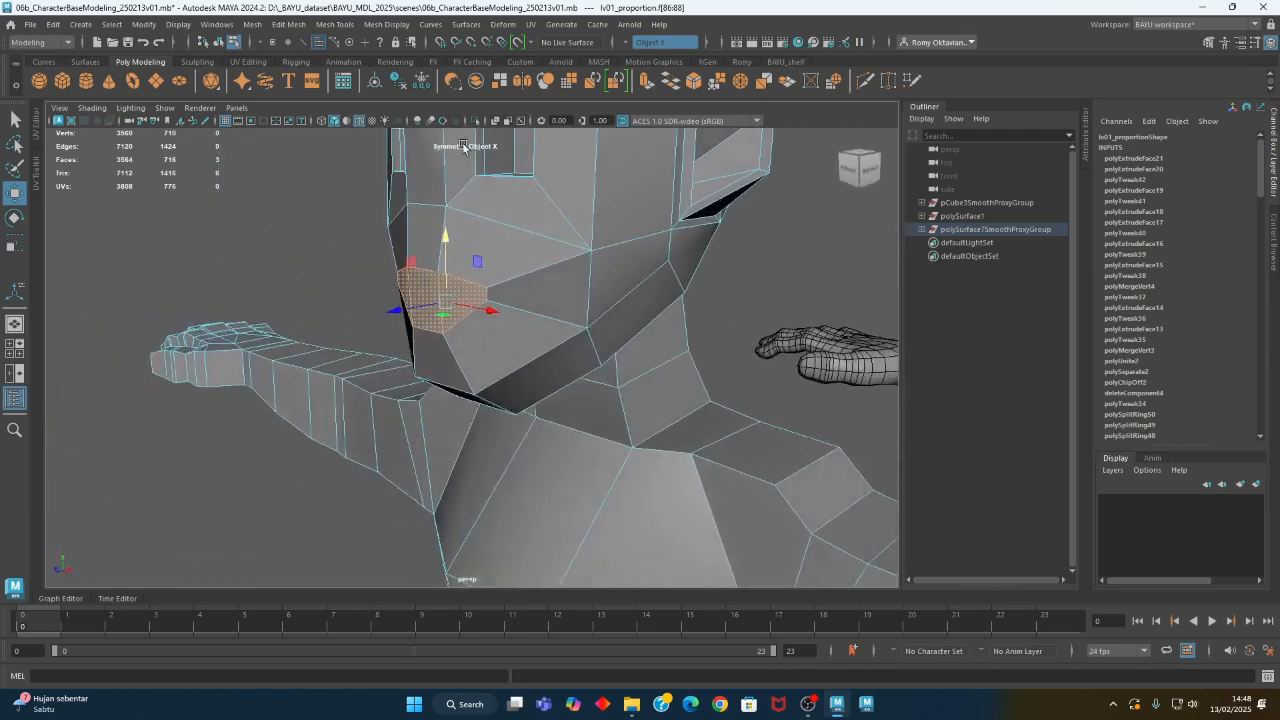
{"action": "left_click", "coordinate": [289, 24]}
{"action": "left_click", "coordinate": [322, 157]}
{"action": "left_click_drag", "start_coordinate": [375, 378], "coordinate": [439, 362], "text": "alt"}
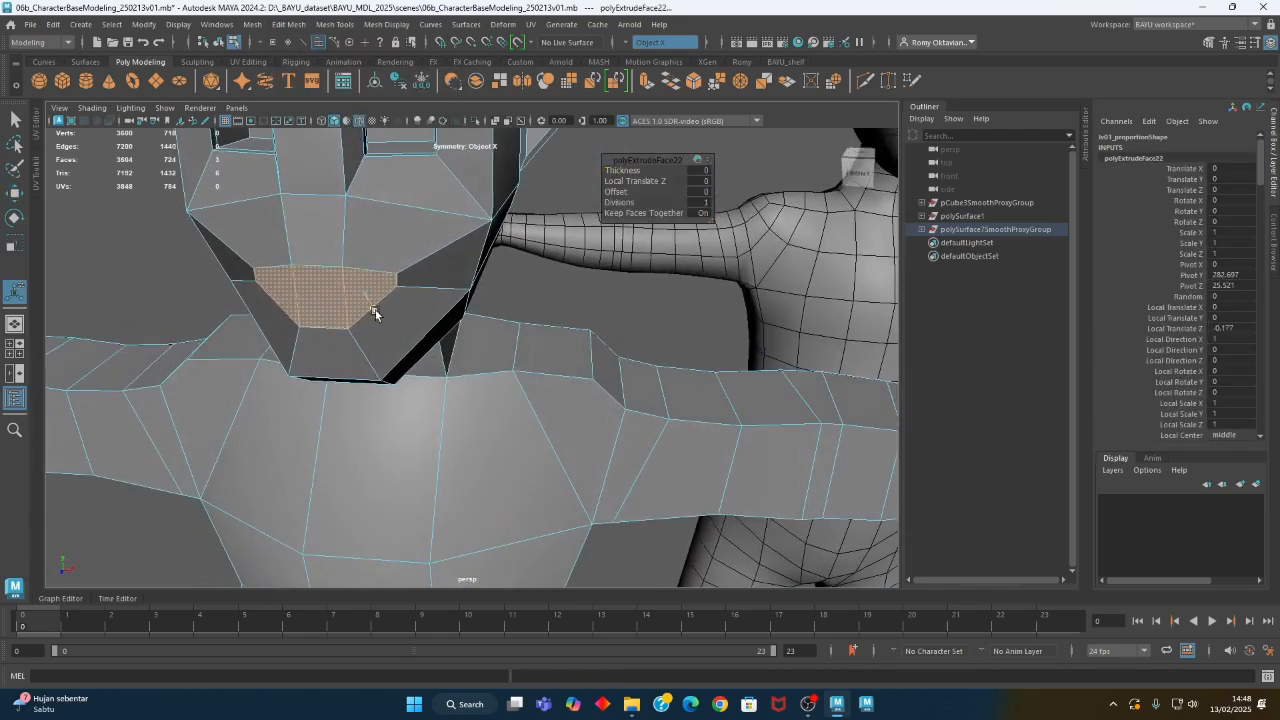
{"action": "left_click_drag", "start_coordinate": [372, 312], "coordinate": [402, 318]}
- Select the central inner mouth face and scale it down vertically
{"action": "left_click", "coordinate": [419, 298]}
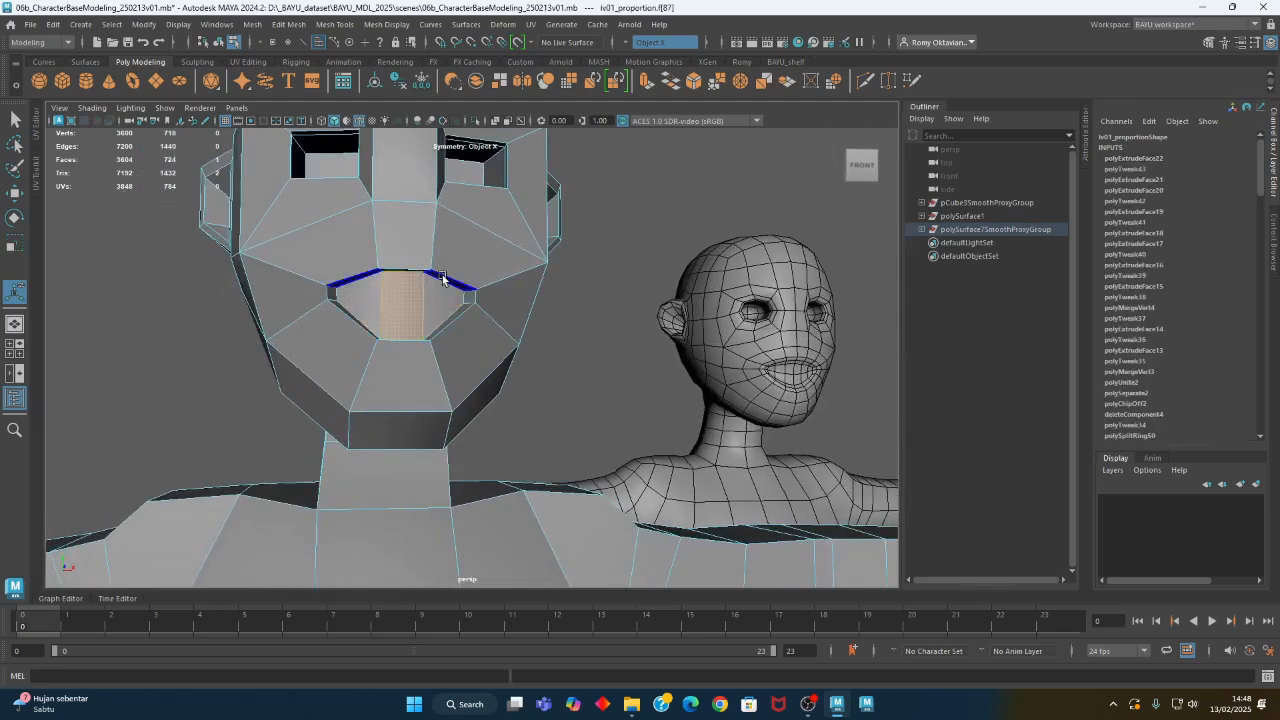
{"action": "key", "text": "r"}
{"action": "left_click_drag", "start_coordinate": [403, 247], "coordinate": [440, 381]}
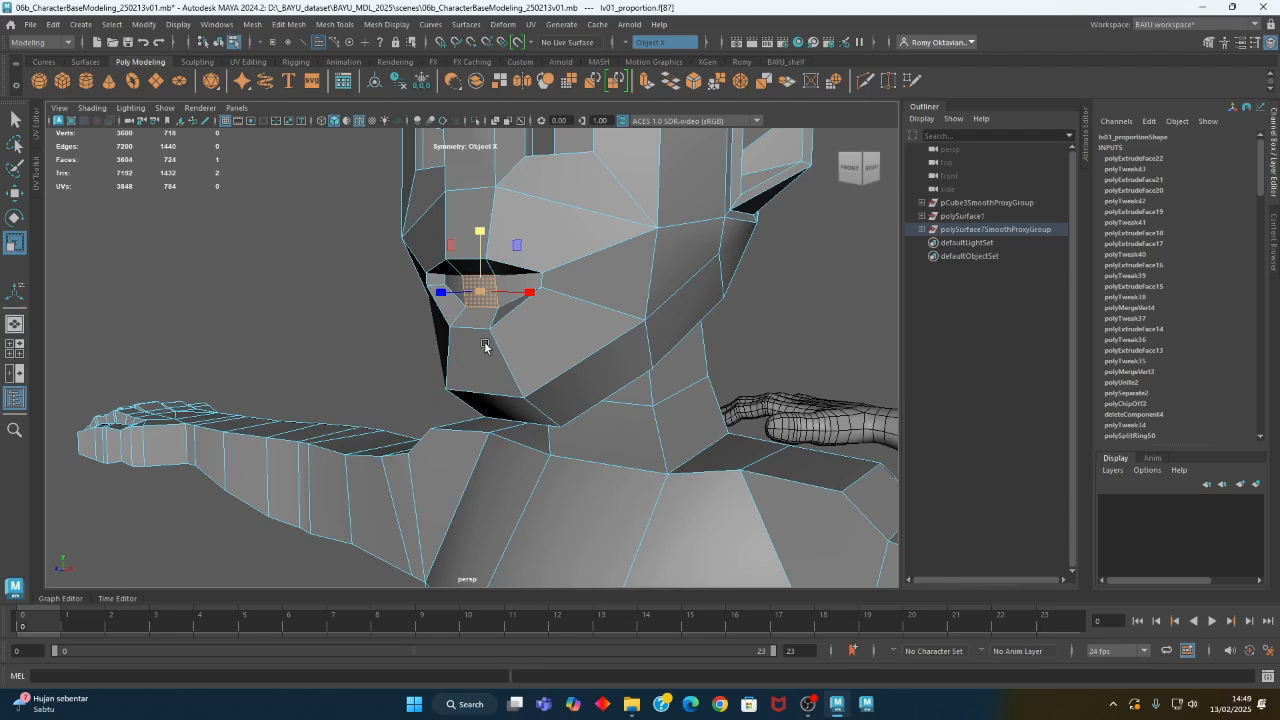
- Reselect the three inner mouth faces and turn symmetry off
{"action": "key", "text": "q"}
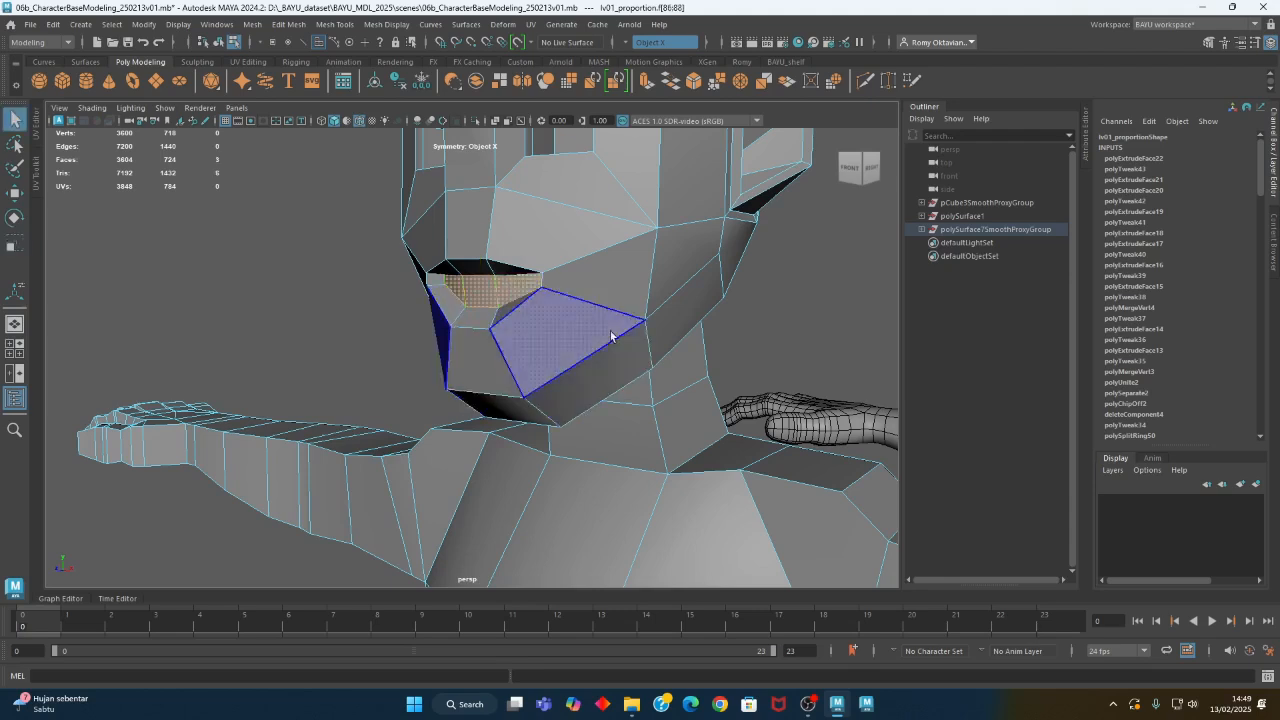
{"action": "left_click", "coordinate": [627, 47]}
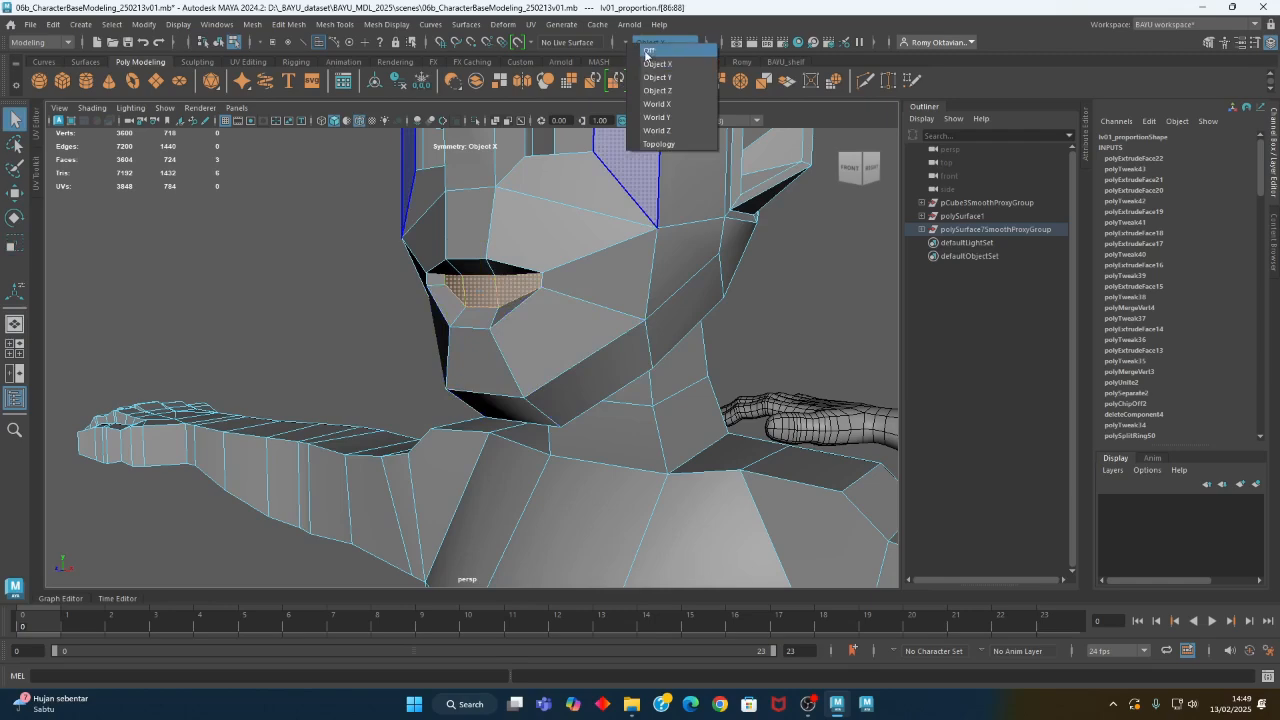
{"action": "left_click", "coordinate": [651, 54]}
- Extrude the three inner mouth faces again and move them deeper into the head
{"action": "scroll", "coordinate": [206, 366], "scroll_direction": "down", "scroll_amount": 5}
{"action": "right_click_drag", "start_coordinate": [206, 366], "coordinate": [170, 372], "text": "alt"}
{"action": "left_click_drag", "start_coordinate": [170, 372], "coordinate": [480, 409], "text": "alt"}
{"action": "middle_click_drag", "start_coordinate": [480, 409], "coordinate": [474, 391], "text": "alt"}
{"action": "right_click_drag", "start_coordinate": [474, 391], "coordinate": [667, 348], "text": "alt"}
{"action": "middle_click_drag", "start_coordinate": [508, 240], "coordinate": [480, 423], "text": "alt"}
{"action": "left_click_drag", "start_coordinate": [410, 455], "coordinate": [390, 402], "text": "alt"}
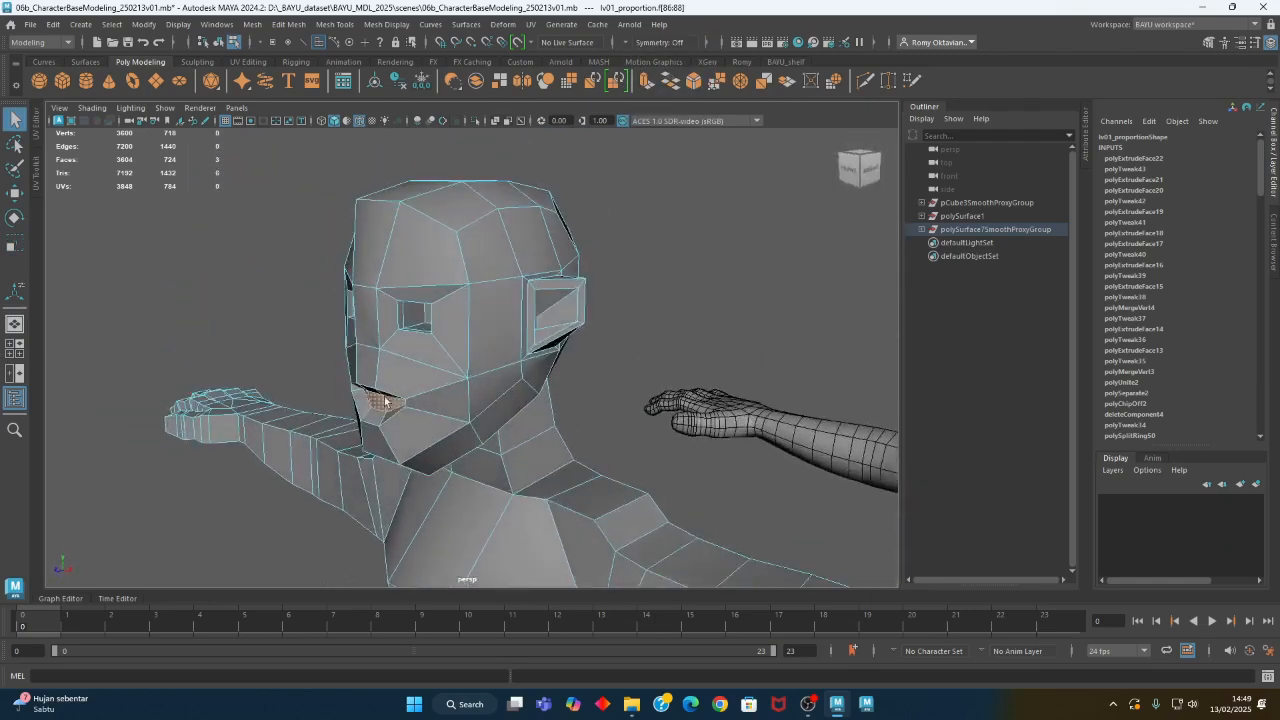
{"action": "right_click_drag", "start_coordinate": [390, 402], "coordinate": [537, 434], "text": "alt"}
{"action": "middle_click_drag", "start_coordinate": [405, 432], "coordinate": [497, 353], "text": "alt"}
{"action": "left_click_drag", "start_coordinate": [497, 352], "coordinate": [416, 364], "text": "alt"}
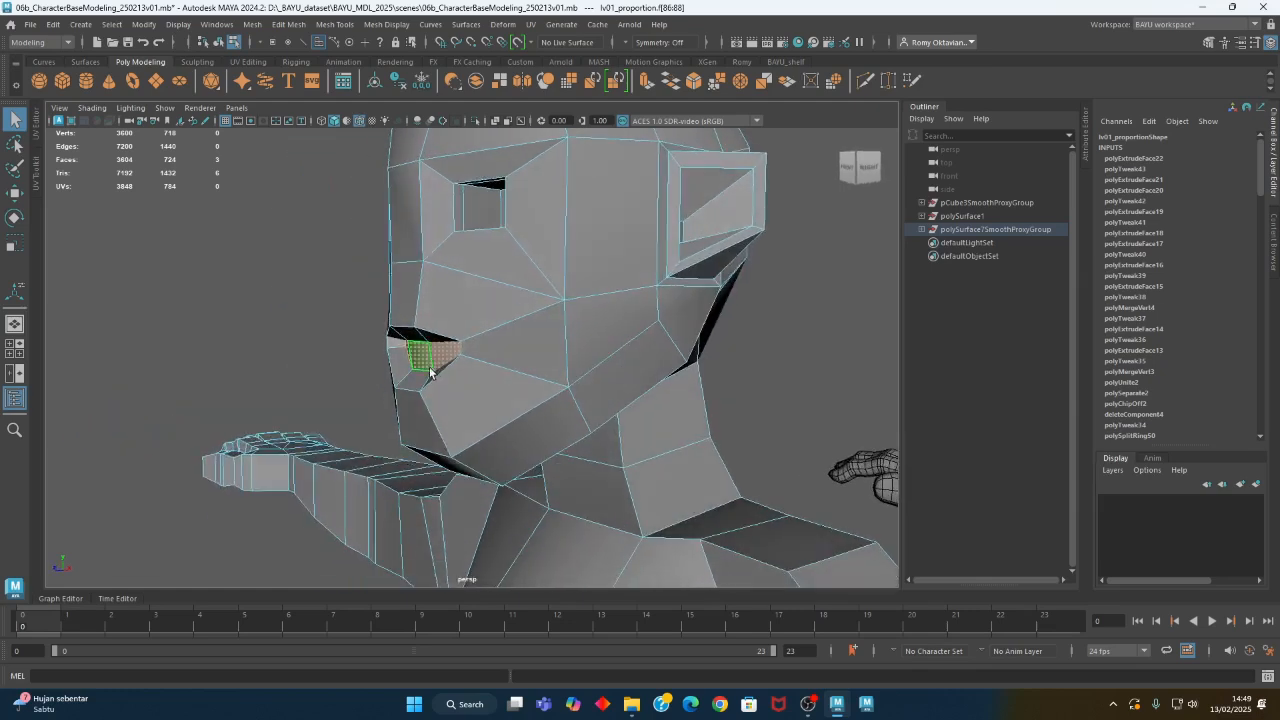
{"action": "key", "text": "w"}
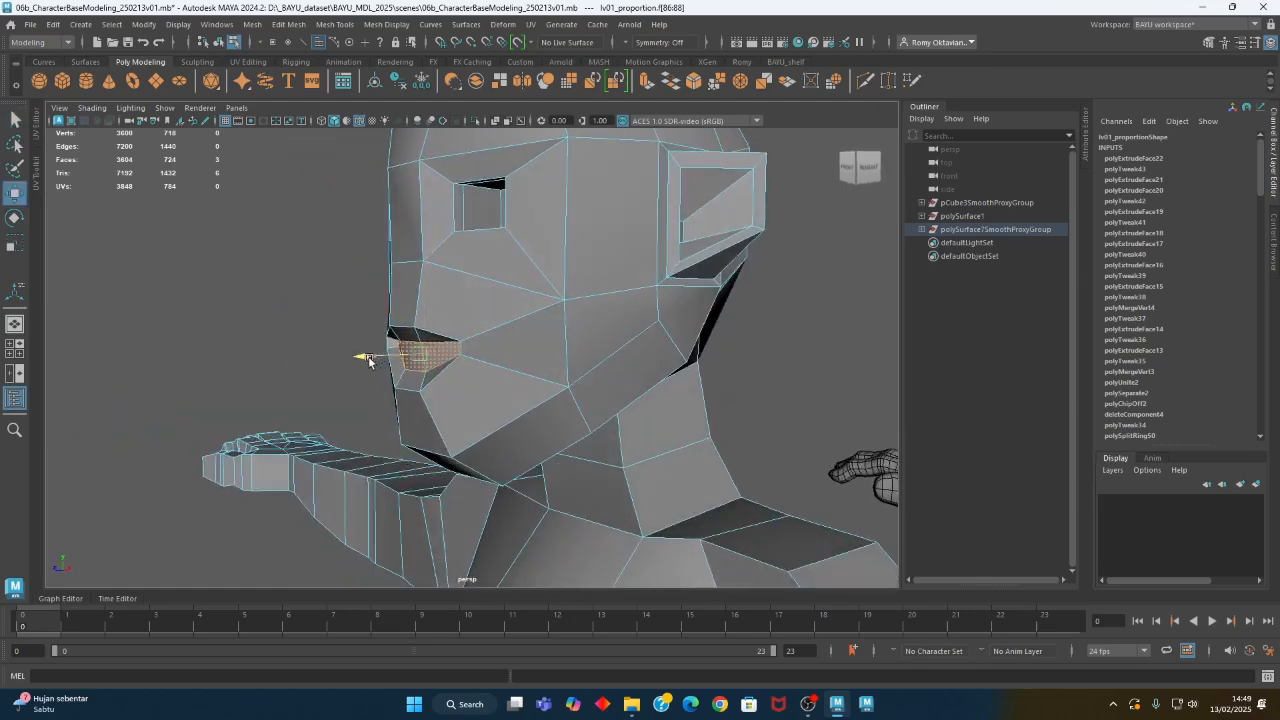
{"action": "left_click", "coordinate": [288, 24]}
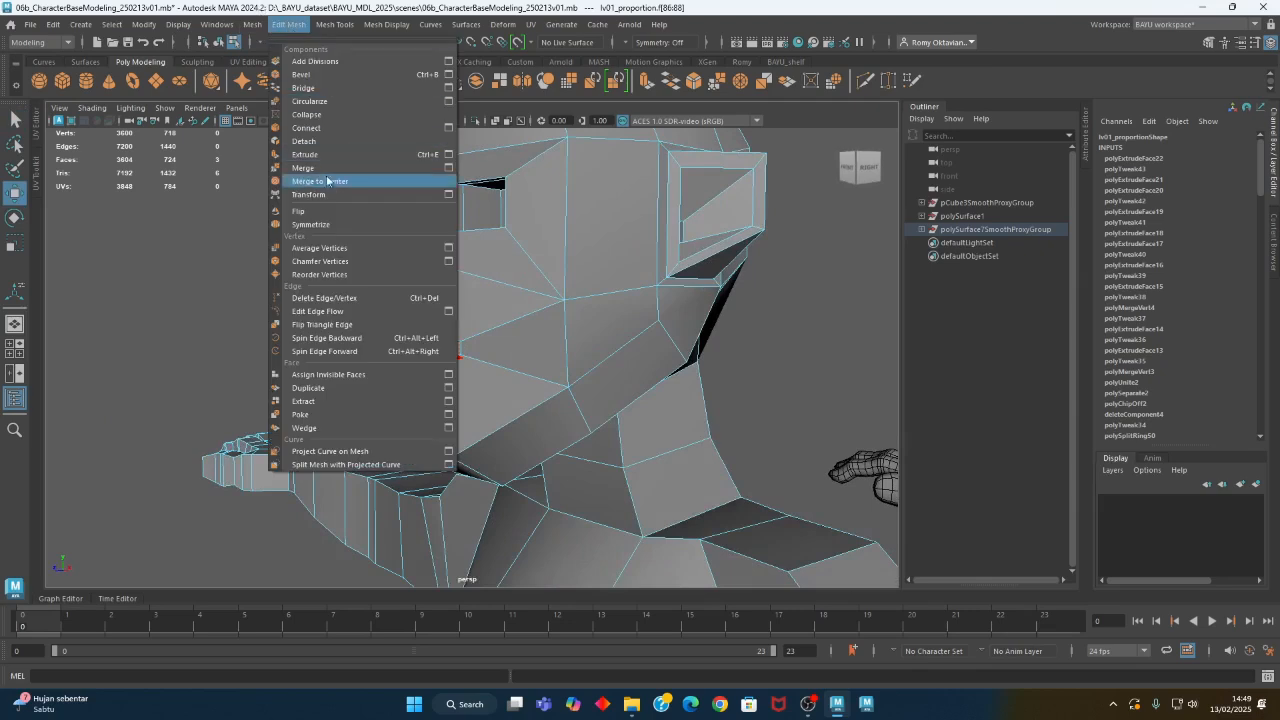
{"action": "left_click", "coordinate": [323, 157]}
{"action": "left_click_drag", "start_coordinate": [461, 303], "coordinate": [410, 358], "text": "alt"}
{"action": "key", "text": "w"}
{"action": "left_click_drag", "start_coordinate": [425, 380], "coordinate": [474, 400], "text": "alt"}
{"action": "right_click_drag", "start_coordinate": [474, 400], "coordinate": [563, 403], "text": "alt"}
{"action": "left_click_drag", "start_coordinate": [563, 403], "coordinate": [494, 393], "text": "alt"}
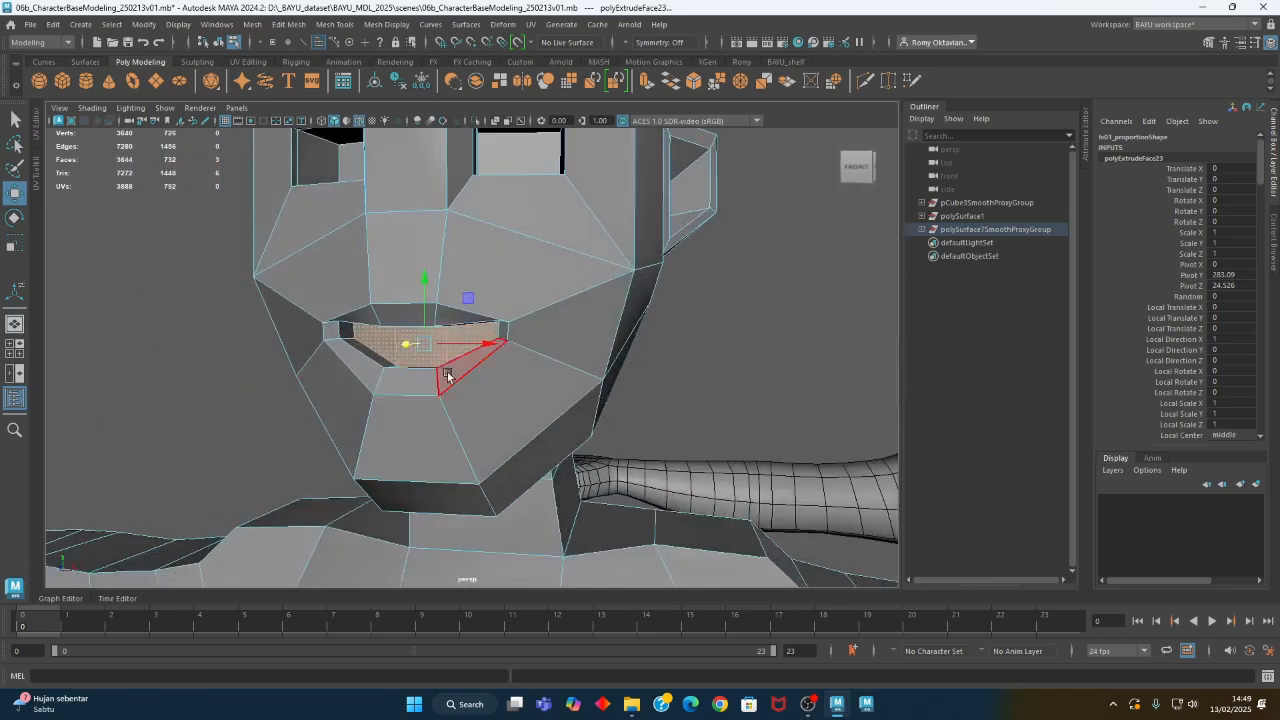
- Select the central face at the back of the mouth cavity and adjust its height by scaling it vertically
{"action": "left_click", "coordinate": [434, 358]}
{"action": "left_click_drag", "start_coordinate": [436, 359], "coordinate": [580, 392], "text": "alt"}
{"action": "key", "text": "r"}
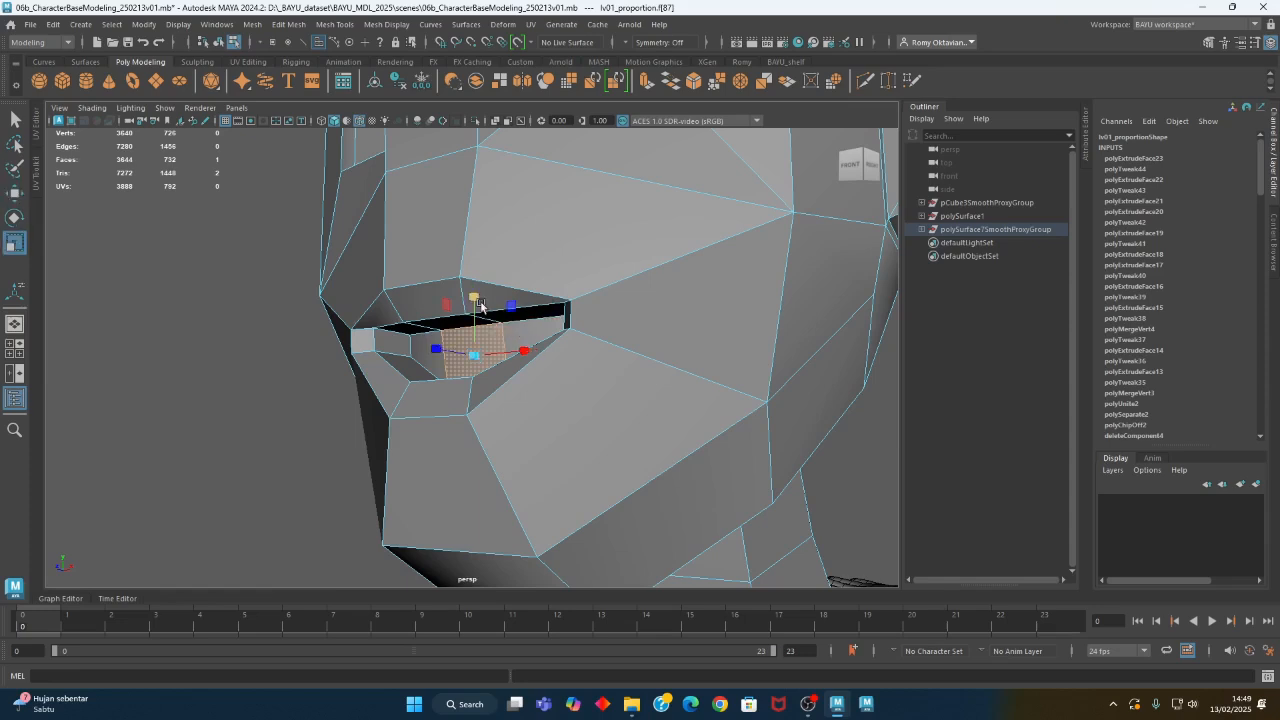
{"action": "left_click_drag", "start_coordinate": [474, 287], "coordinate": [489, 375], "text": "alt"}
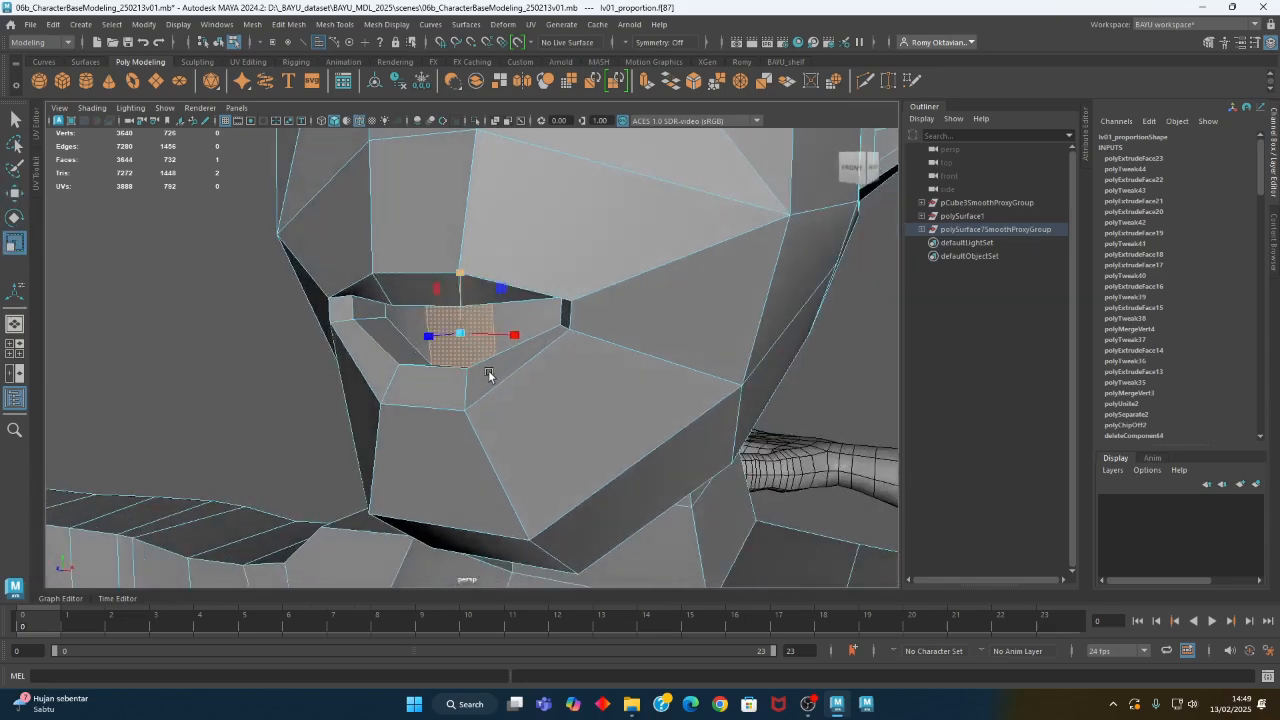
{"action": "right_click_drag", "start_coordinate": [230, 257], "coordinate": [237, 288]}
- Select the three faces at the back of the mouth cavity and switch to wireframe display
{"action": "left_click", "coordinate": [270, 388]}
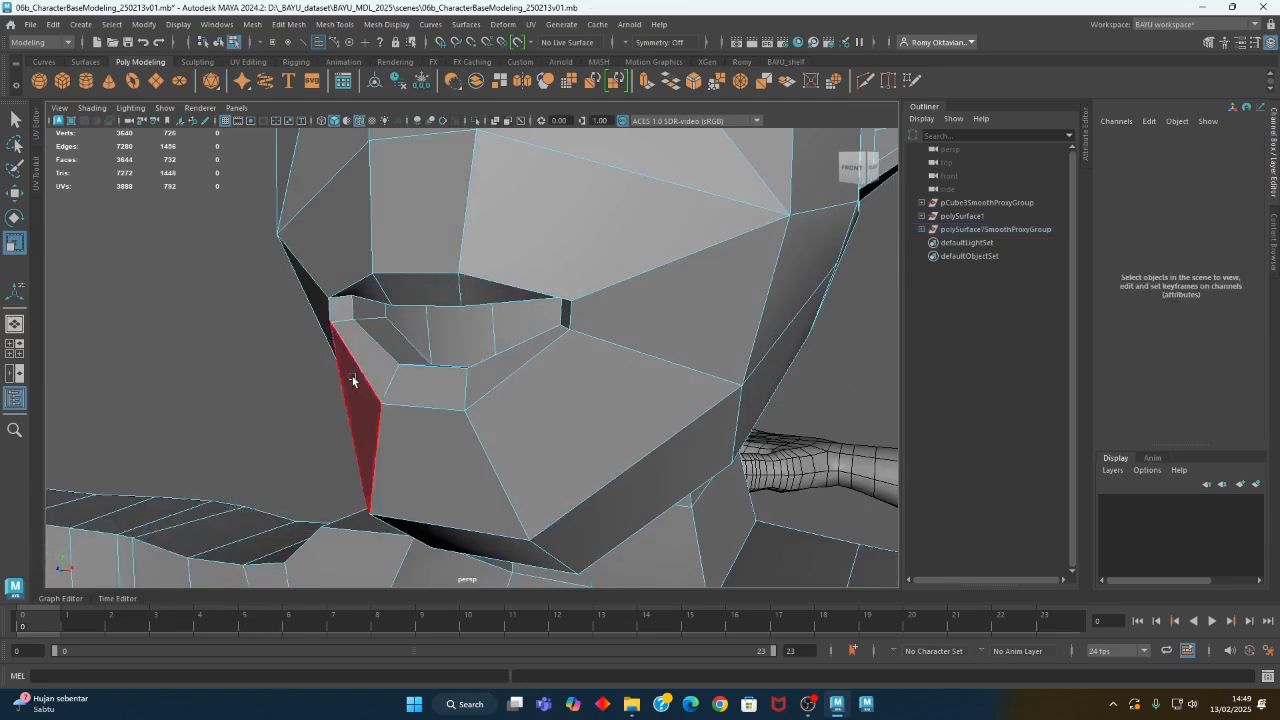
{"action": "left_click", "coordinate": [410, 326]}
{"action": "left_click", "coordinate": [481, 335], "text": "shift"}
{"action": "left_click", "coordinate": [530, 320], "text": "shift"}
{"action": "right_click_drag", "start_coordinate": [592, 396], "coordinate": [374, 384], "text": "alt"}
{"action": "left_click_drag", "start_coordinate": [374, 384], "coordinate": [455, 388], "text": "alt"}
{"action": "key", "text": "4"}
- Extrude the three selected back faces of the mouth cavity and move them deeper into the head
{"action": "left_click", "coordinate": [336, 25]}
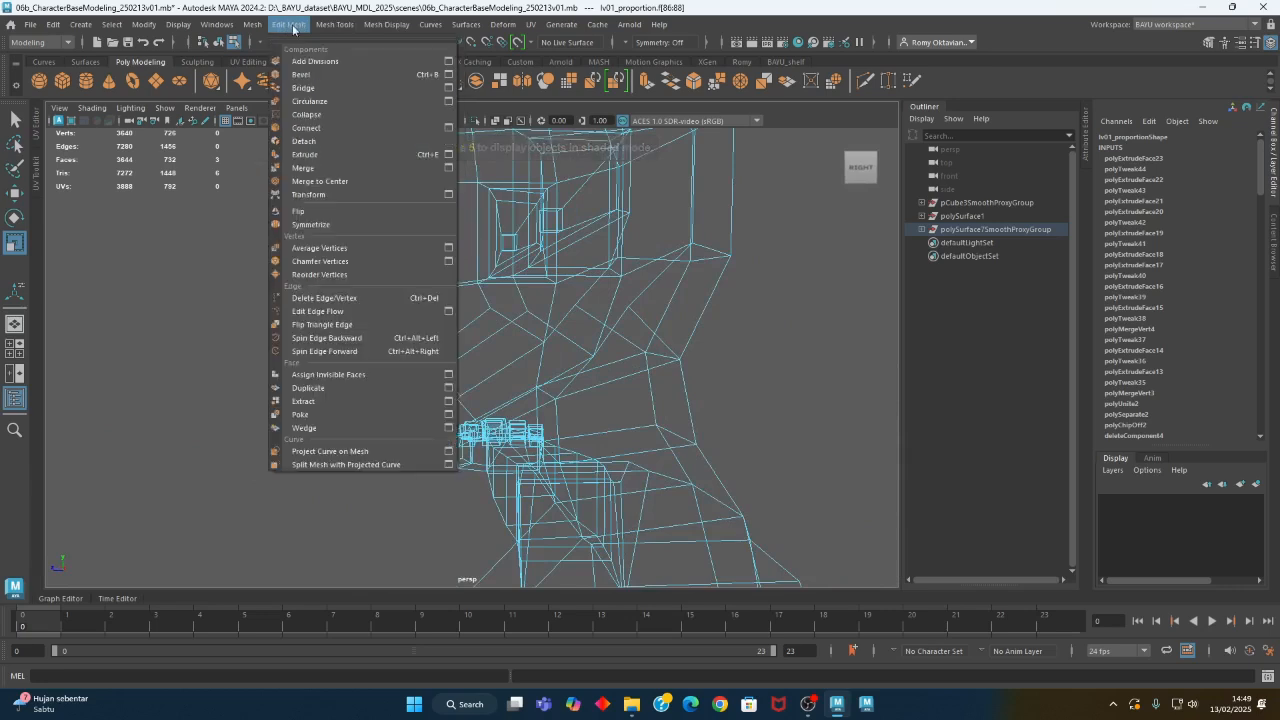
{"action": "left_click", "coordinate": [337, 149]}
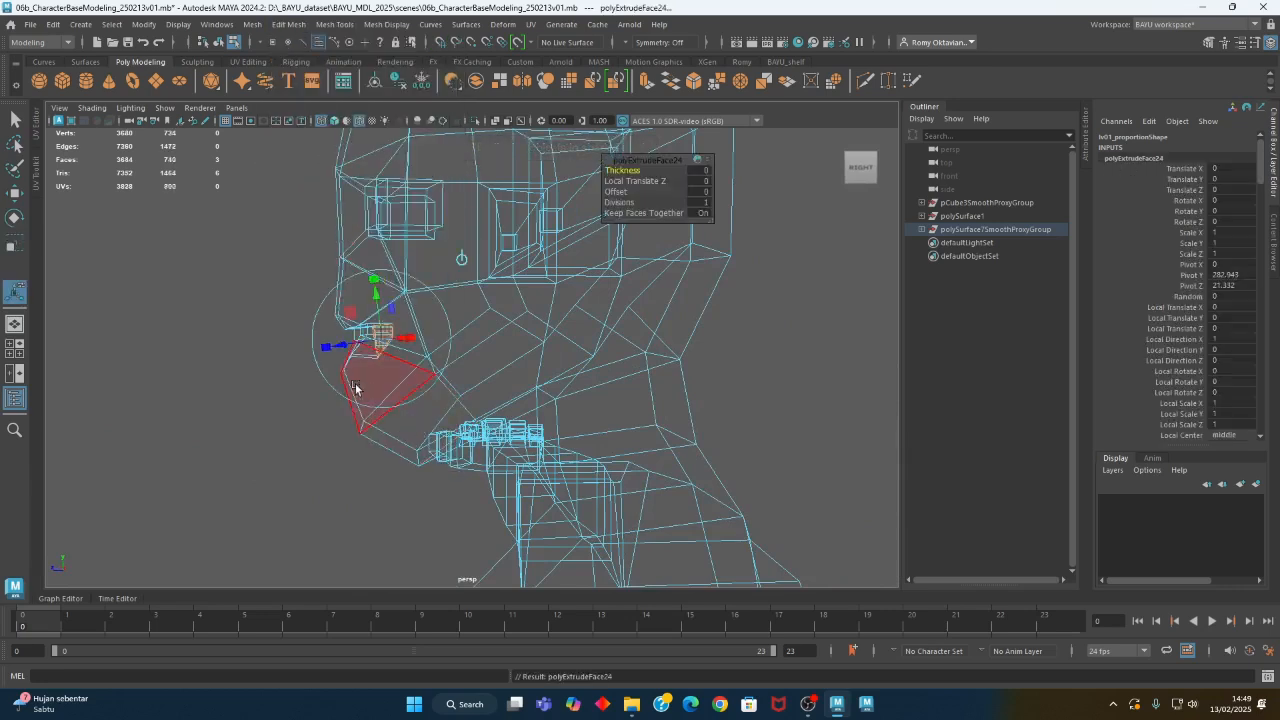
{"action": "key", "text": "w"}
{"action": "left_click_drag", "start_coordinate": [328, 347], "coordinate": [370, 411]}
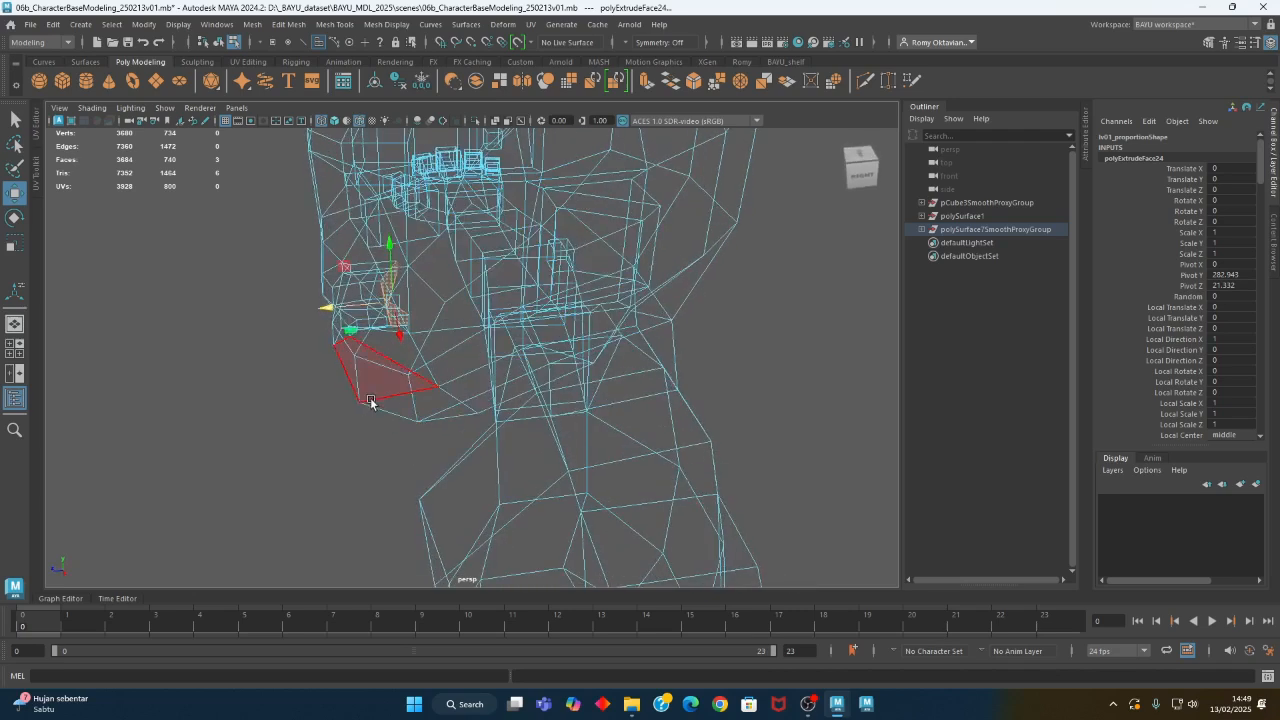
- Scale the newly extruded back faces of the mouth cavity along the depth axis
{"action": "key", "text": "e"}
{"action": "key", "text": "r"}
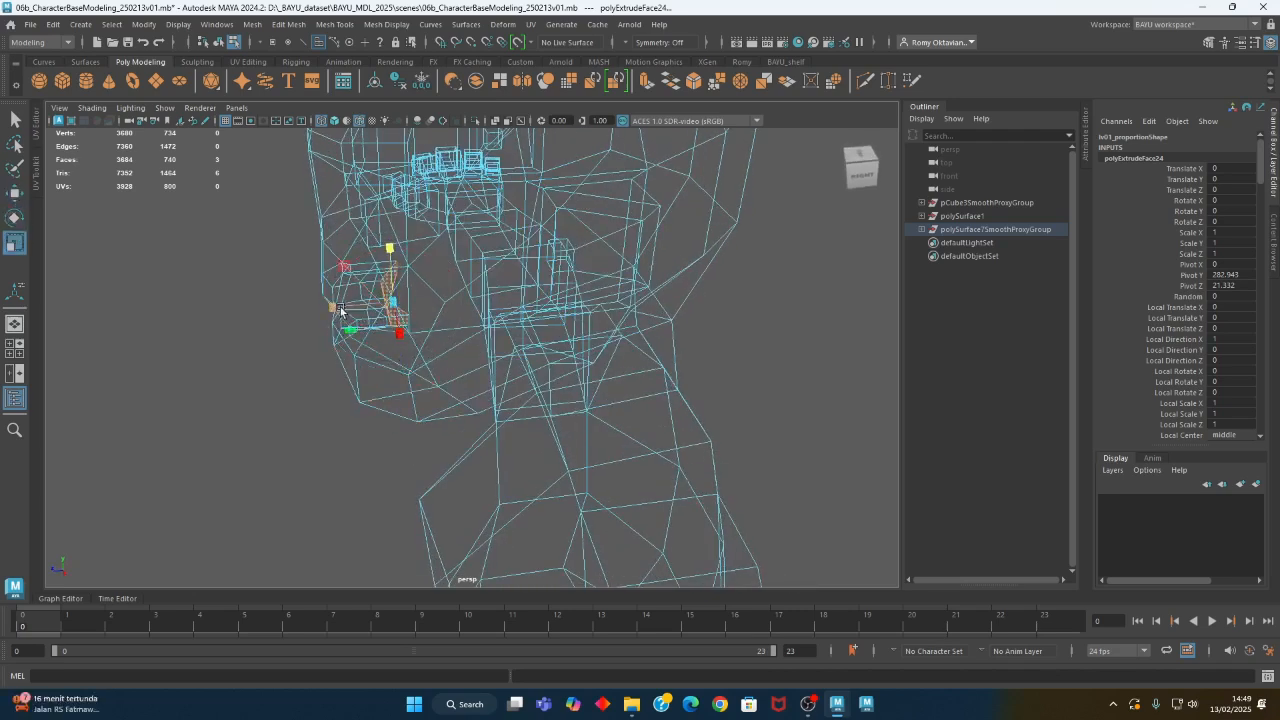
{"action": "left_click_drag", "start_coordinate": [440, 310], "coordinate": [529, 401], "text": "alt"}
{"action": "left_click", "coordinate": [591, 375]}
- Select the components around the mouth in side view, move them slightly backward, and restore shaded display
{"action": "left_click", "coordinate": [360, 353]}
{"action": "left_click_drag", "start_coordinate": [446, 398], "coordinate": [370, 373], "text": "alt"}
{"action": "left_click_drag", "start_coordinate": [339, 233], "coordinate": [365, 419], "text": "alt"}
{"action": "key", "text": "w"}
{"action": "left_click_drag", "start_coordinate": [307, 333], "coordinate": [321, 331]}
{"action": "left_click_drag", "start_coordinate": [491, 392], "coordinate": [338, 385], "text": "alt"}
{"action": "key", "text": "5"}
- Examine the low-poly head against the smoothed figure's face, looking at both from the front and up close
{"action": "right_click_drag", "start_coordinate": [670, 283], "coordinate": [704, 273]}
{"action": "right_click_drag", "start_coordinate": [741, 319], "coordinate": [272, 388], "text": "alt"}
{"action": "left_click_drag", "start_coordinate": [272, 388], "coordinate": [505, 433], "text": "alt"}
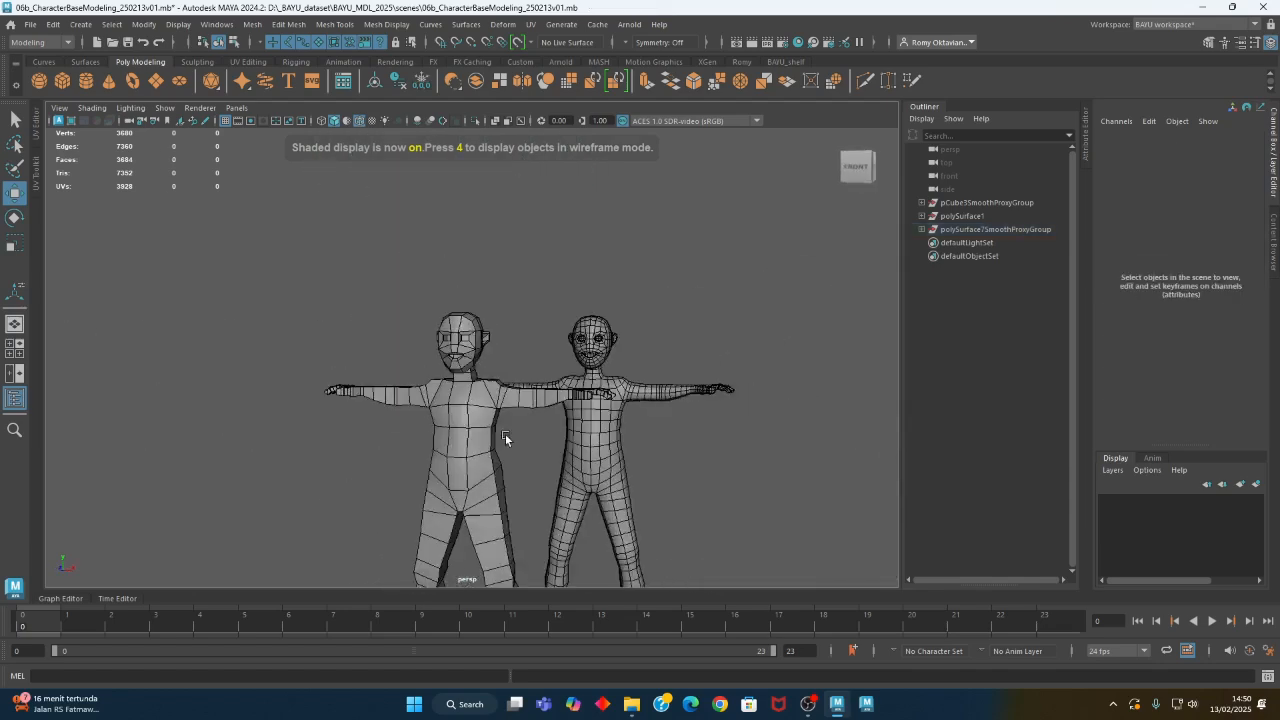
{"action": "middle_click_drag", "start_coordinate": [560, 452], "coordinate": [485, 421], "text": "alt"}
{"action": "left_click_drag", "start_coordinate": [485, 421], "coordinate": [459, 439], "text": "alt"}
{"action": "right_click_drag", "start_coordinate": [459, 439], "coordinate": [886, 470], "text": "alt"}
{"action": "middle_click_drag", "start_coordinate": [722, 412], "coordinate": [663, 517], "text": "alt"}
{"action": "left_click_drag", "start_coordinate": [510, 435], "coordinate": [557, 399], "text": "alt"}
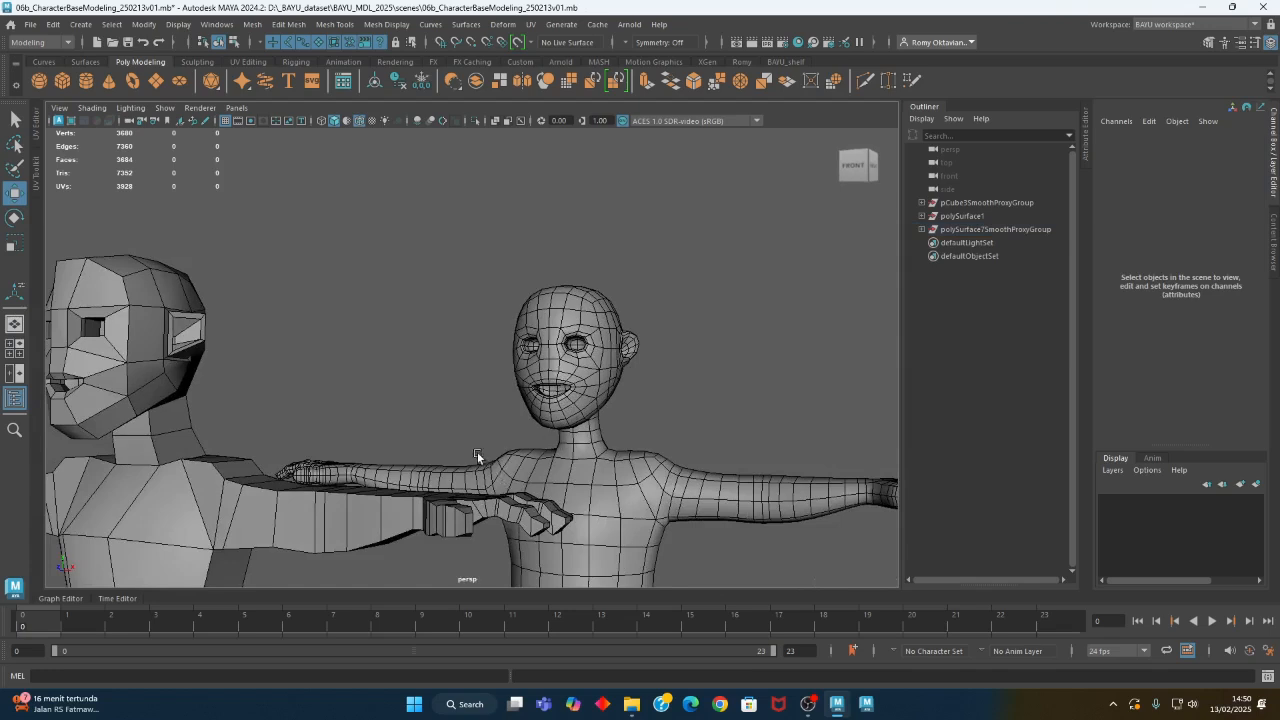
{"action": "left_click_drag", "start_coordinate": [476, 452], "coordinate": [639, 391], "text": "alt"}
{"action": "middle_click_drag", "start_coordinate": [212, 322], "coordinate": [312, 353], "text": "alt"}
{"action": "right_click_drag", "start_coordinate": [312, 353], "coordinate": [492, 397], "text": "alt"}
{"action": "middle_click_drag", "start_coordinate": [290, 345], "coordinate": [391, 387], "text": "alt"}
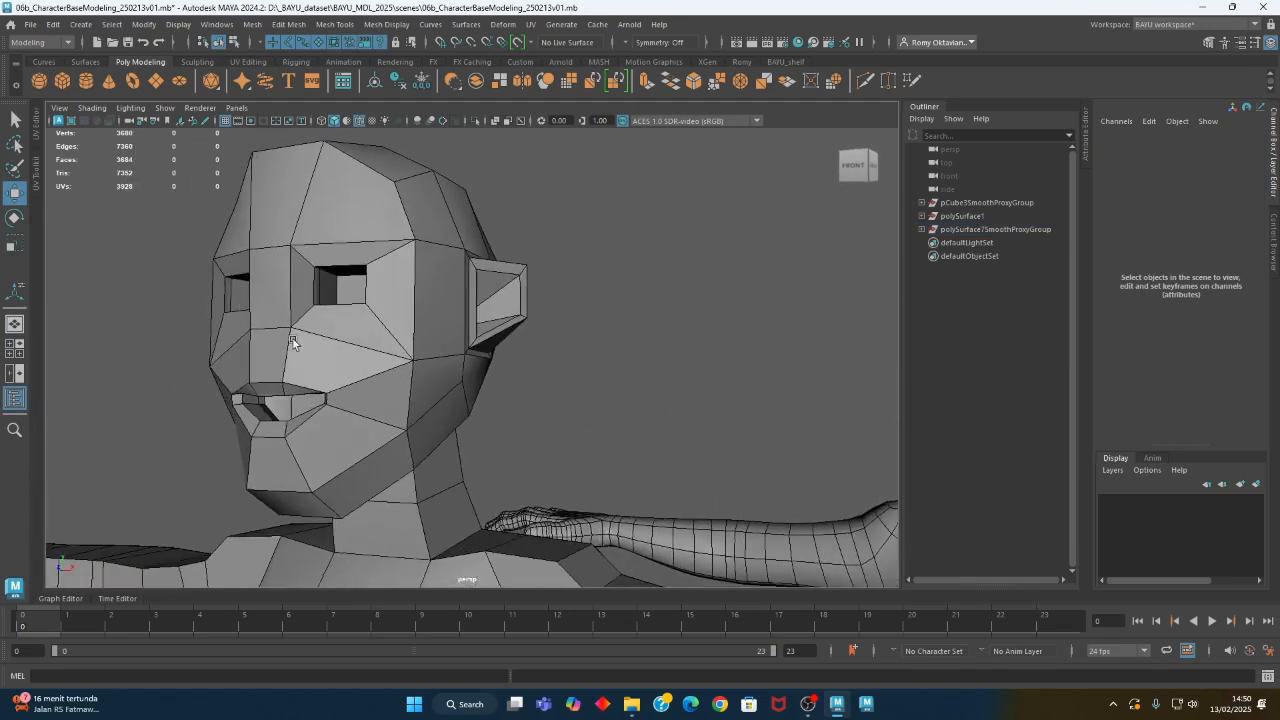
- Select the horizontal edge across the middle of the nose area and move it upward toward the lower eye line
{"action": "left_click", "coordinate": [277, 338]}
{"action": "right_click_drag", "start_coordinate": [265, 298], "coordinate": [265, 264]}
{"action": "left_click", "coordinate": [277, 282]}
{"action": "left_click_drag", "start_coordinate": [269, 292], "coordinate": [271, 279]}
{"action": "scroll", "coordinate": [356, 455], "scroll_direction": "up", "scroll_amount": 3}
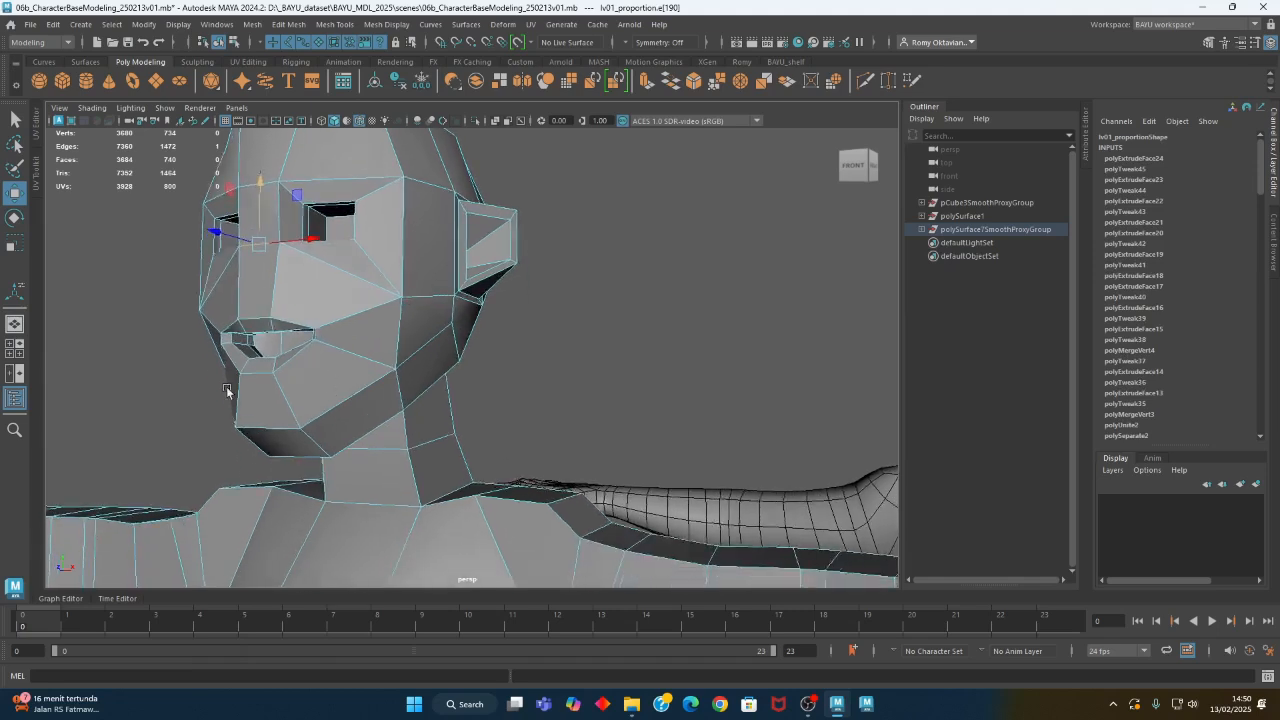
{"action": "scroll", "coordinate": [374, 380], "scroll_direction": "up", "scroll_amount": 3}
{"action": "right_click_drag", "start_coordinate": [357, 304], "coordinate": [364, 284]}
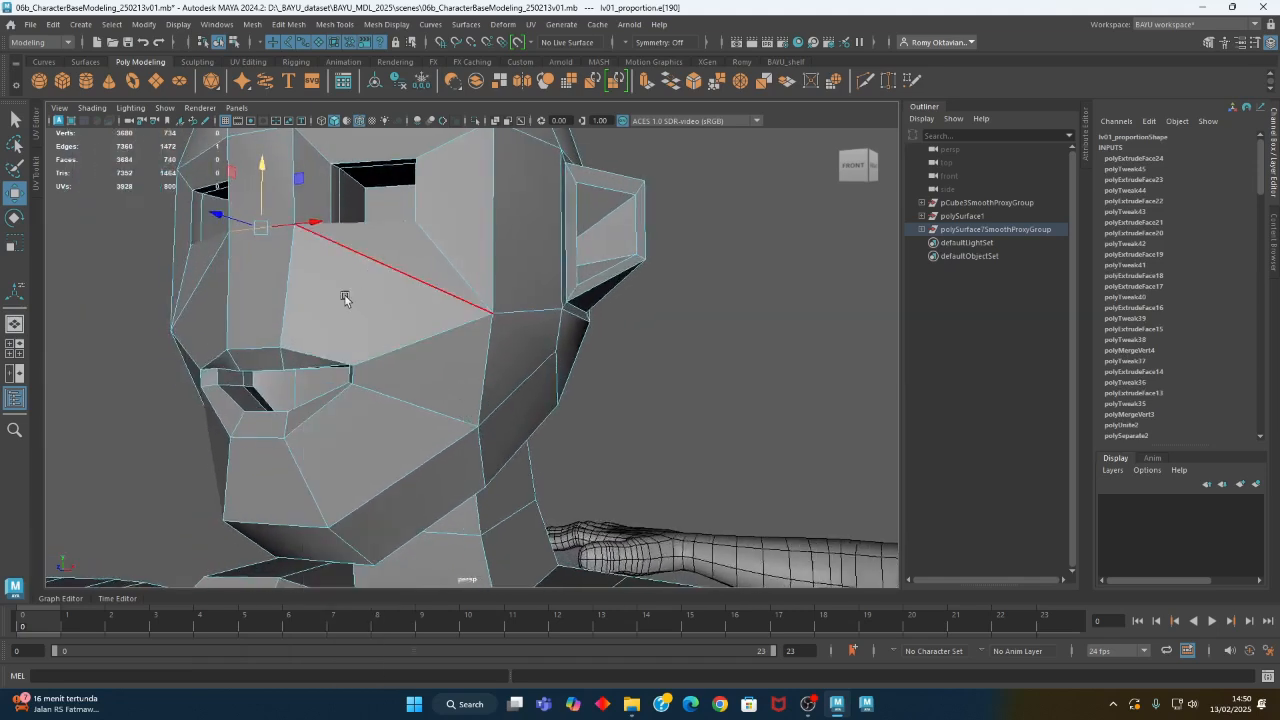
- Insert an edge loop around the mouth opening, close to the lip border
{"action": "double_click", "coordinate": [305, 350]}
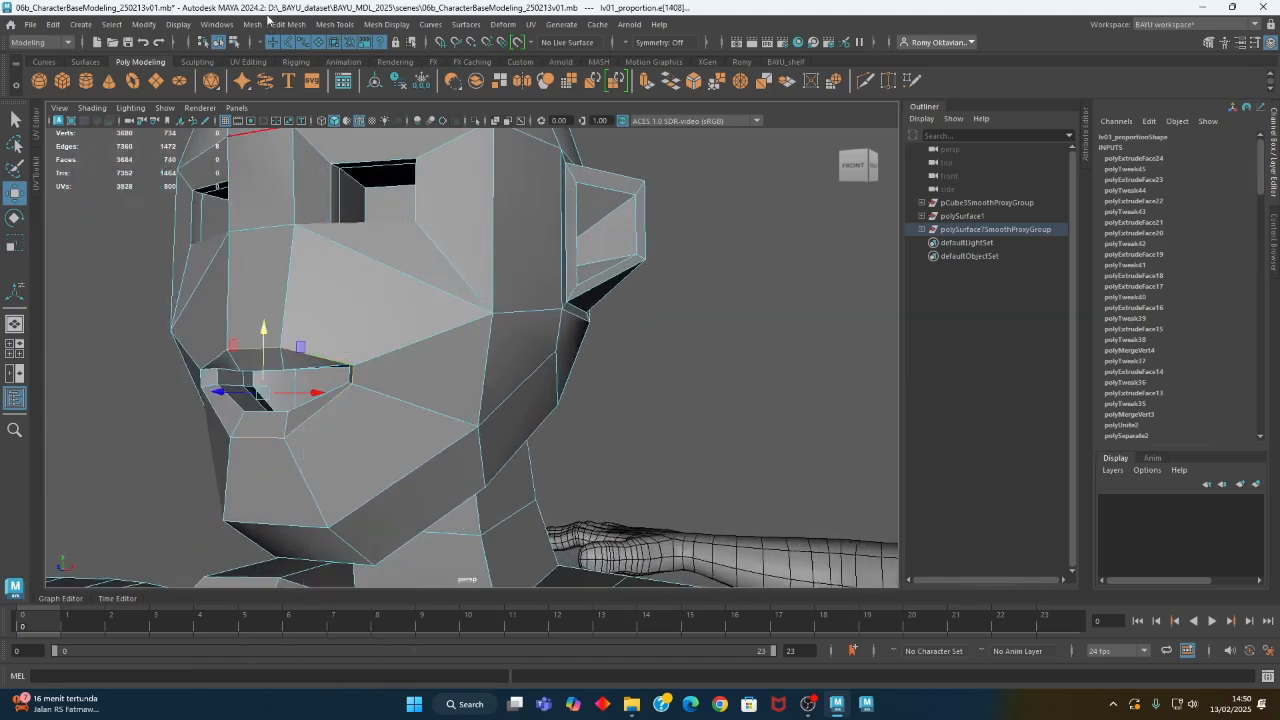
{"action": "left_click", "coordinate": [317, 28]}
{"action": "left_click", "coordinate": [352, 126]}
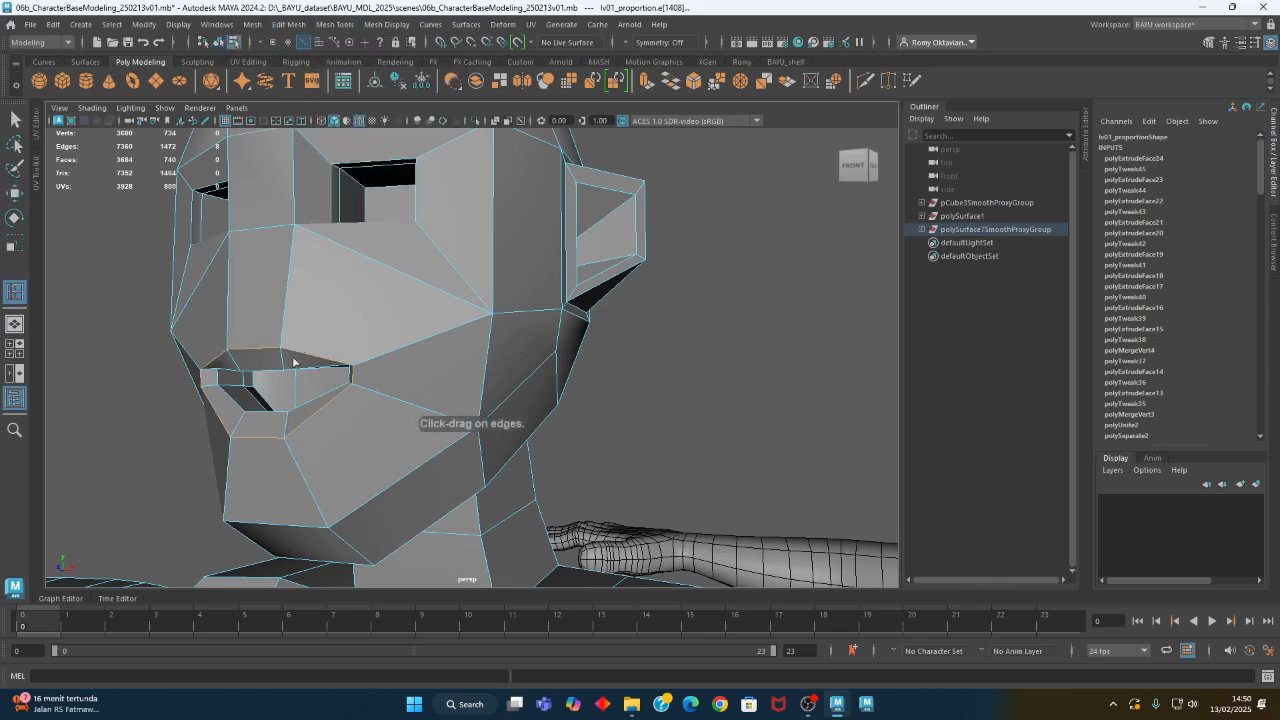
{"action": "left_click_drag", "start_coordinate": [283, 346], "coordinate": [350, 368]}
{"action": "scroll", "coordinate": [701, 436], "scroll_direction": "down", "scroll_amount": 5}
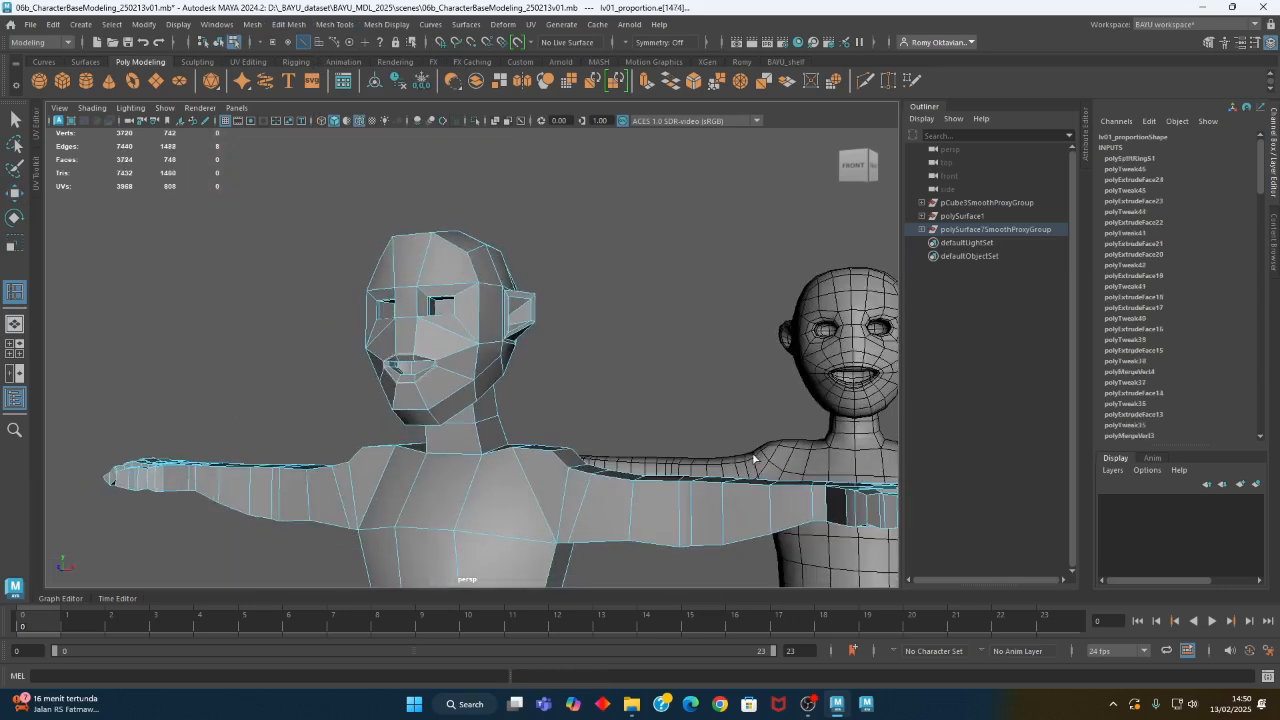
- Check the smoothed figure's mouth topology and insert a second edge loop around the mouth, farther out on the face
{"action": "left_click_drag", "start_coordinate": [690, 440], "coordinate": [497, 453], "text": "alt"}
{"action": "scroll", "coordinate": [538, 362], "scroll_direction": "up", "scroll_amount": 5}
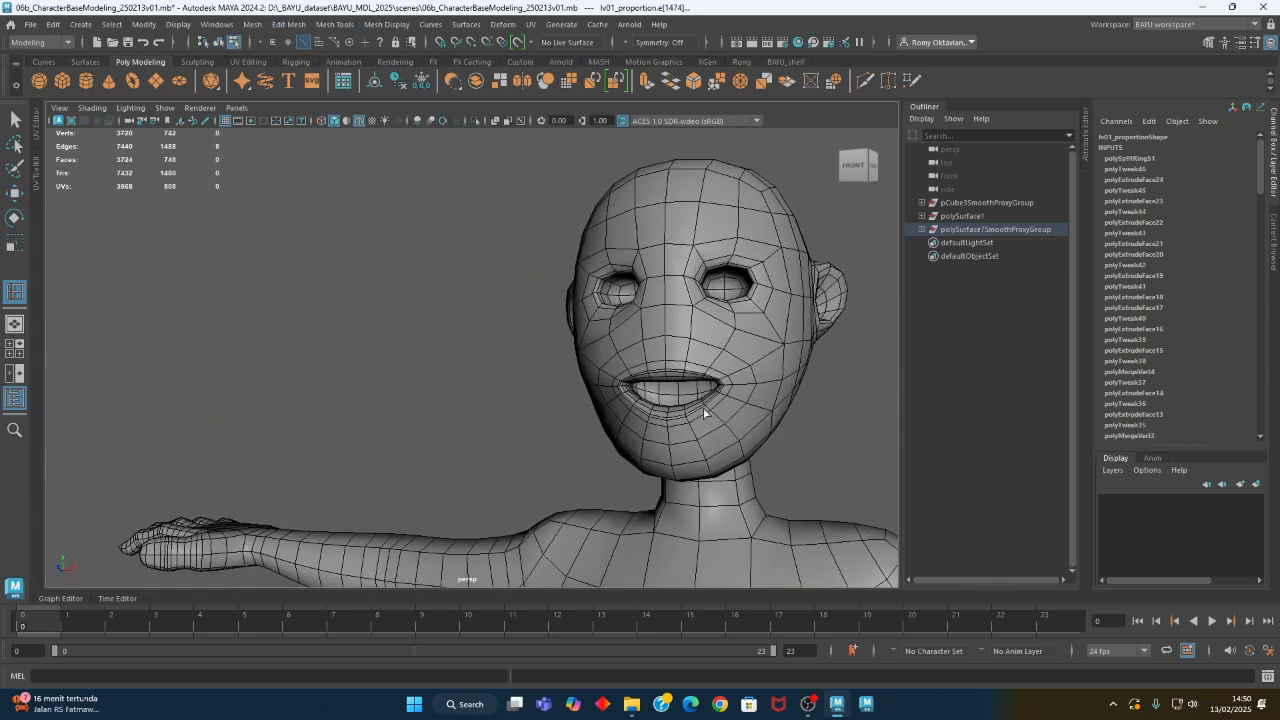
{"action": "middle_click_drag", "start_coordinate": [613, 384], "coordinate": [940, 408], "text": "alt"}
{"action": "middle_click_drag", "start_coordinate": [350, 412], "coordinate": [570, 390], "text": "alt"}
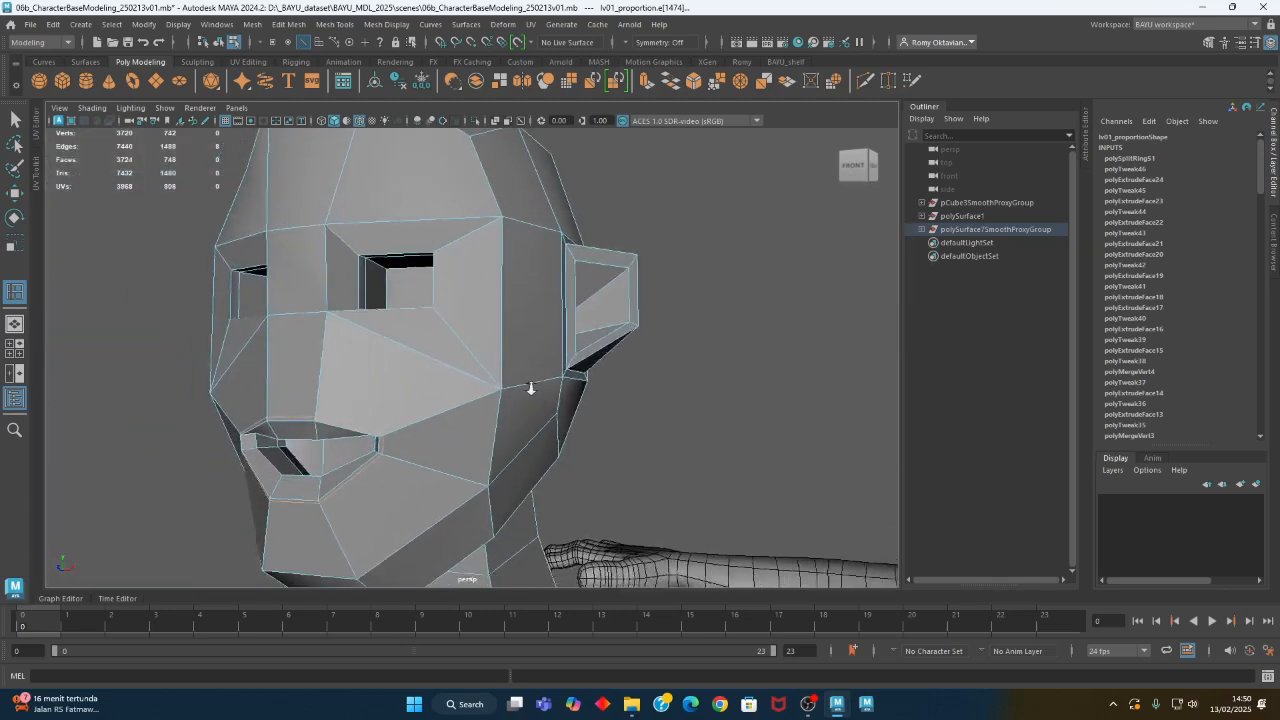
{"action": "scroll", "coordinate": [500, 392], "scroll_direction": "down", "scroll_amount": 1}
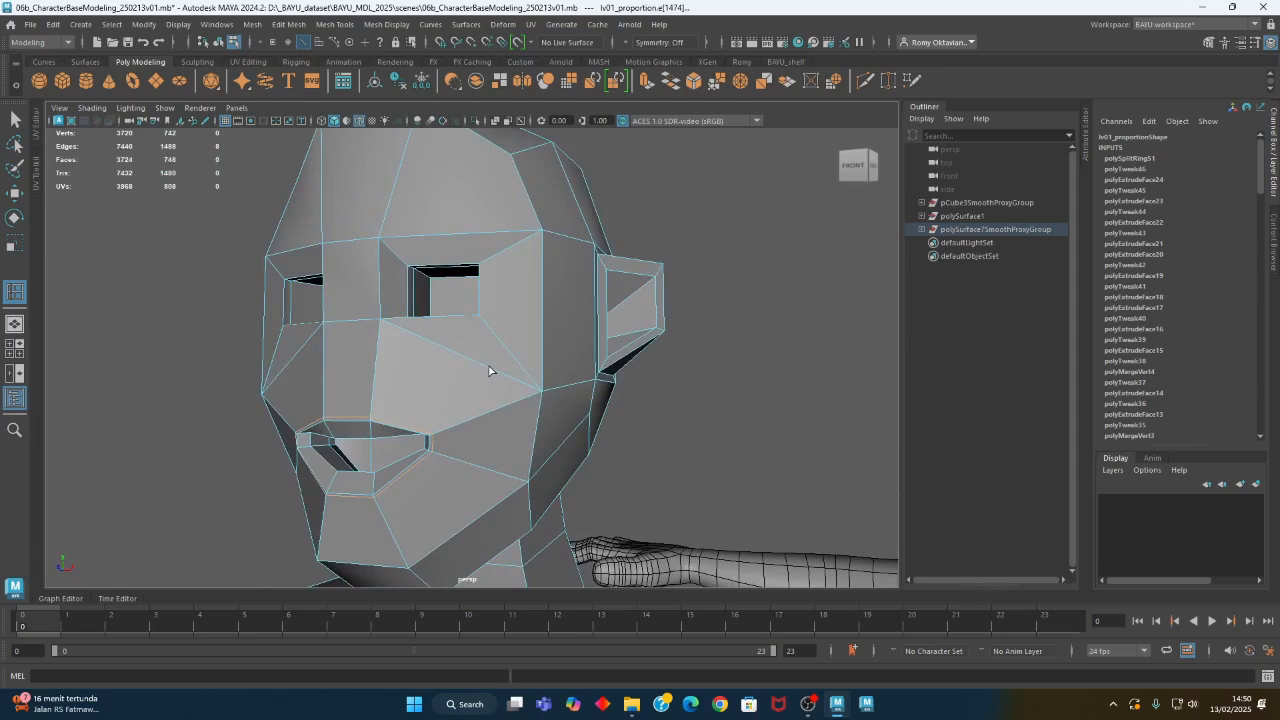
{"action": "left_click", "coordinate": [375, 392]}
{"action": "left_click_drag", "start_coordinate": [525, 430], "coordinate": [429, 460], "text": "alt"}
{"action": "key", "text": "w"}
- Turn on Object X symmetry and move the outer-loop vertices beside the mouth corners inward toward the lips
{"action": "left_click", "coordinate": [430, 435]}
{"action": "scroll", "coordinate": [441, 450], "scroll_direction": "up", "scroll_amount": 4}
{"action": "right_click_drag", "start_coordinate": [600, 345], "coordinate": [620, 268]}
{"action": "left_click", "coordinate": [636, 44]}
{"action": "left_click", "coordinate": [646, 110]}
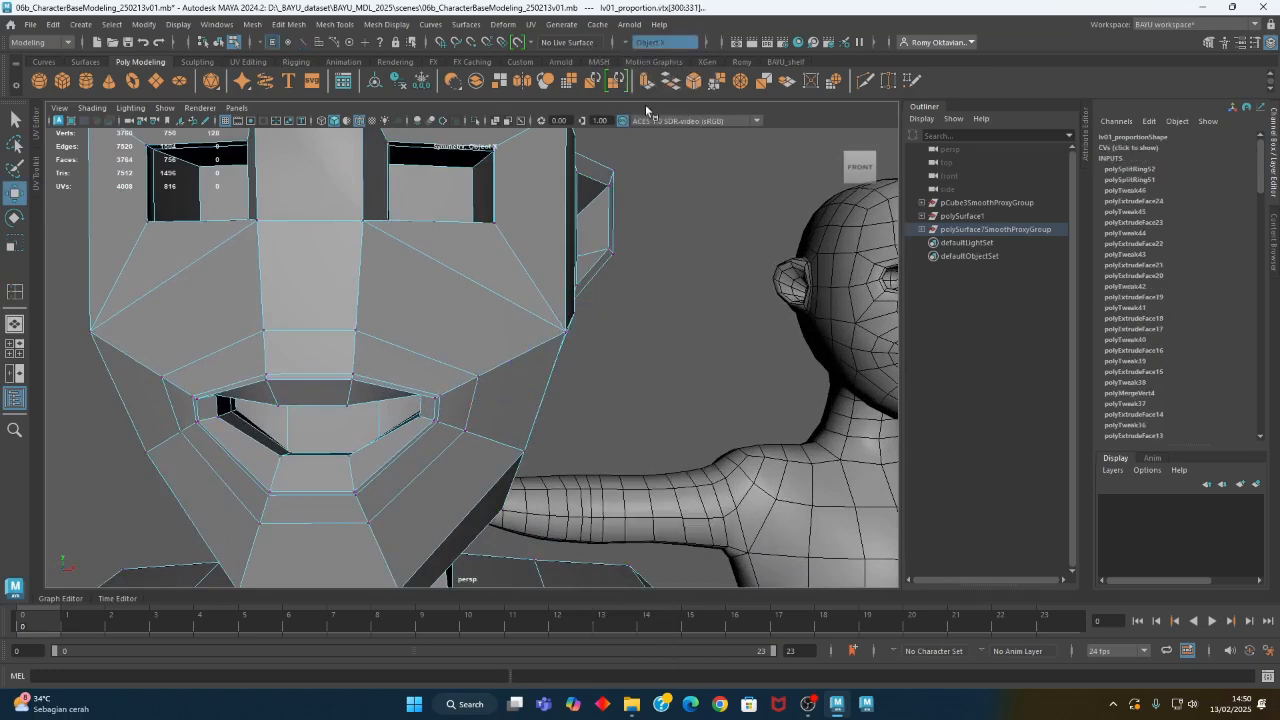
{"action": "left_click", "coordinate": [480, 382]}
{"action": "left_click_drag", "start_coordinate": [482, 386], "coordinate": [429, 397], "text": "alt"}
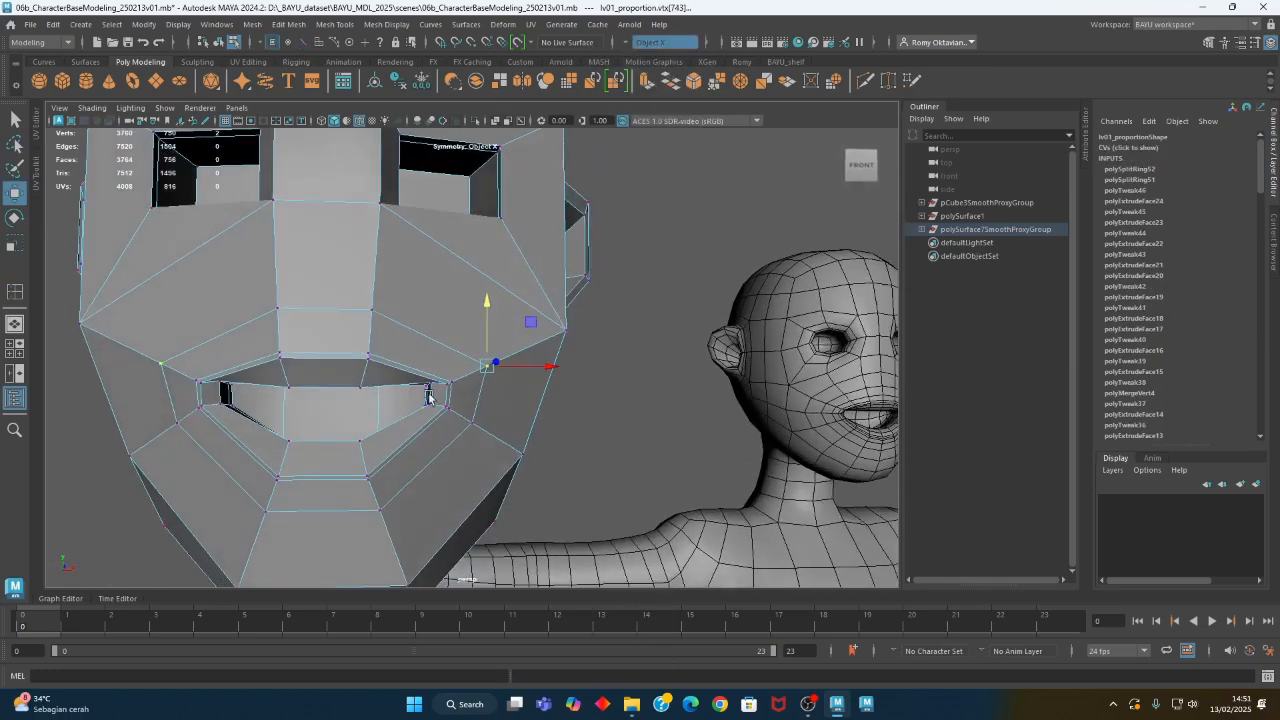
{"action": "left_click_drag", "start_coordinate": [531, 320], "coordinate": [506, 332]}
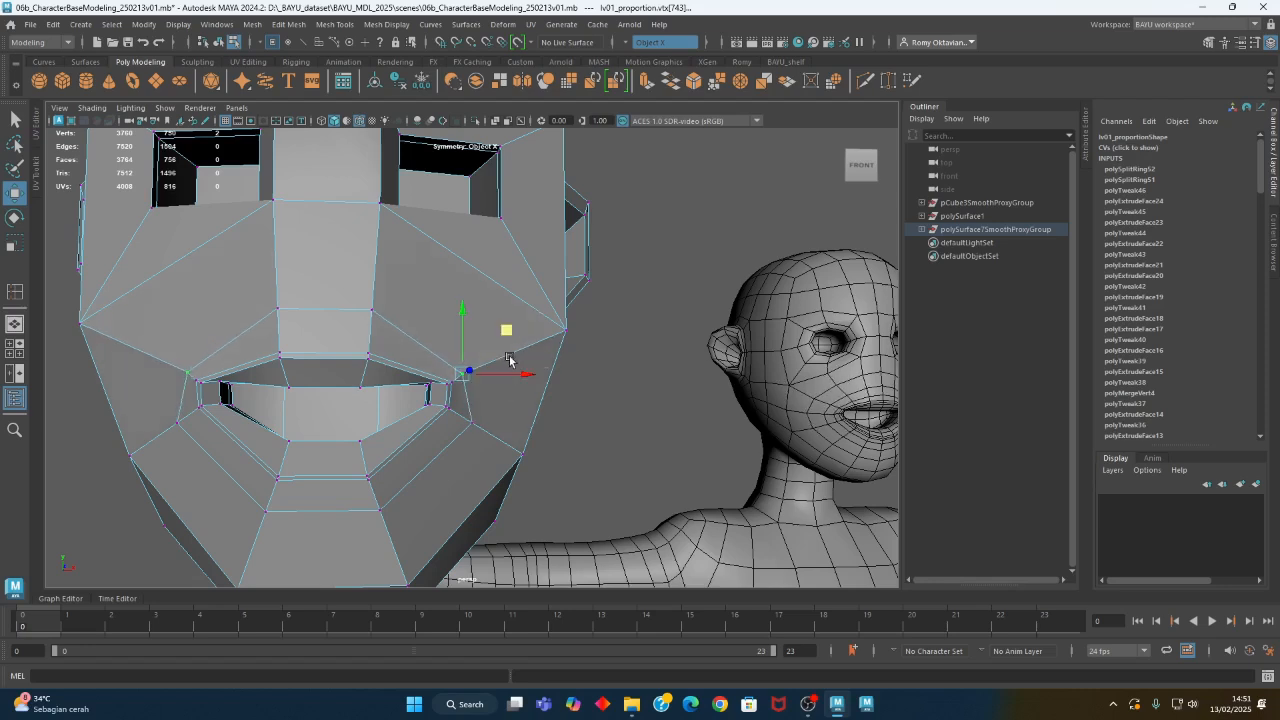
{"action": "left_click", "coordinate": [475, 422]}
{"action": "left_click_drag", "start_coordinate": [511, 381], "coordinate": [502, 391]}
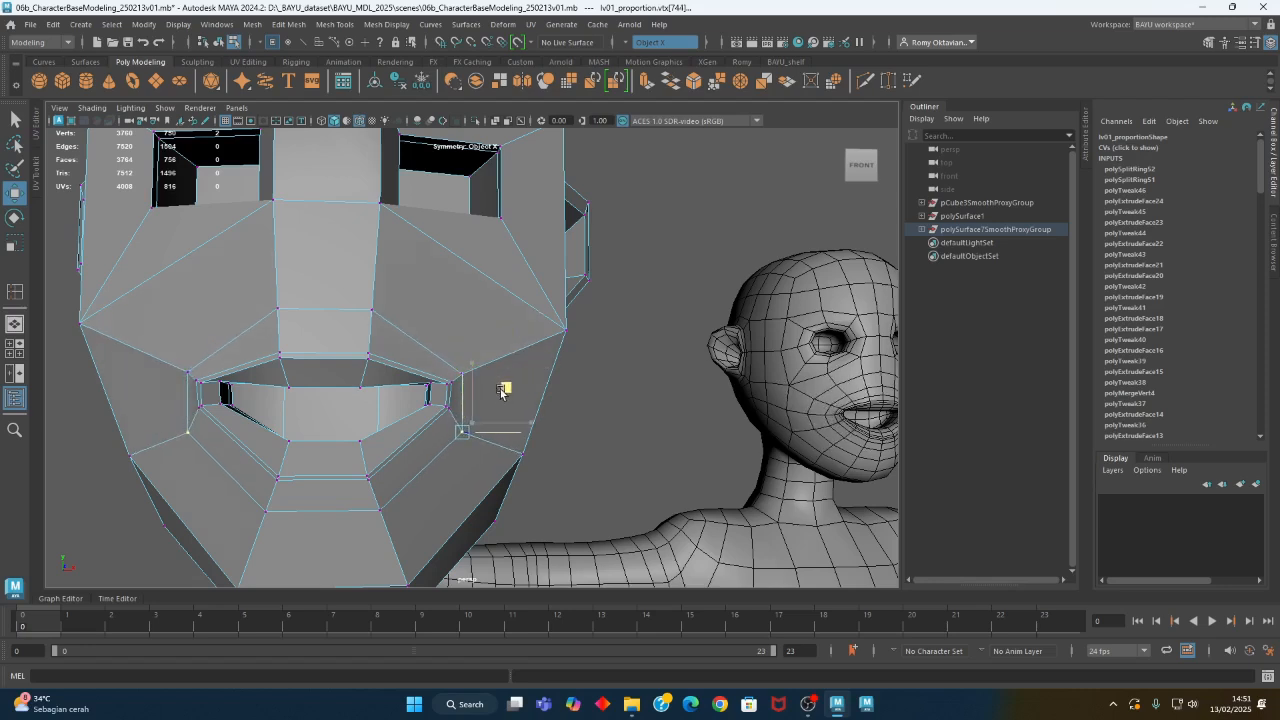
- Select the two outer-loop vertices below the lower lip and adjust their height
{"action": "scroll", "coordinate": [600, 422], "scroll_direction": "down", "scroll_amount": 2}
{"action": "left_click_drag", "start_coordinate": [437, 497], "coordinate": [332, 484], "text": "alt"}
{"action": "left_click", "coordinate": [343, 483]}
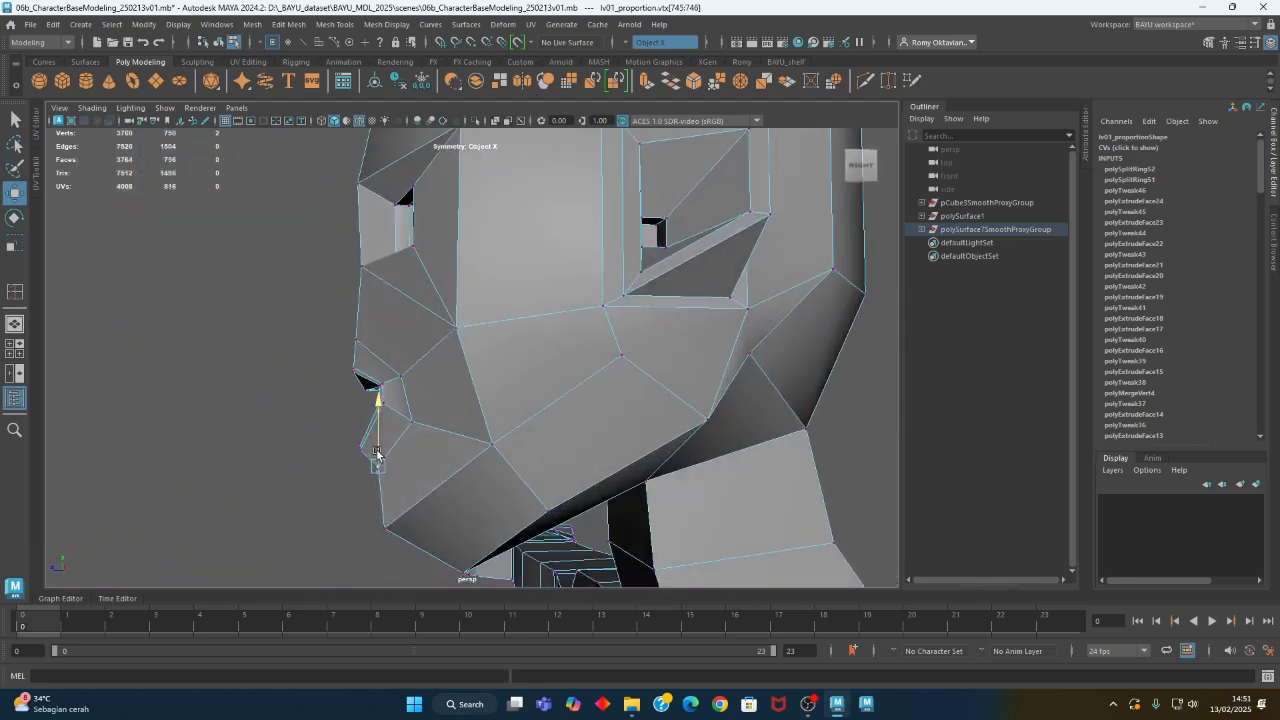
{"action": "left_click_drag", "start_coordinate": [371, 452], "coordinate": [511, 455], "text": "alt"}
- Select the central face above the upper lip and extrude it forward with a local Z translation of 4.726 to form the nose
{"action": "middle_click_drag", "start_coordinate": [725, 436], "coordinate": [477, 438], "text": "alt"}
{"action": "left_click_drag", "start_coordinate": [476, 438], "coordinate": [172, 444], "text": "alt"}
{"action": "key", "text": "f"}
{"action": "left_click_drag", "start_coordinate": [528, 419], "coordinate": [474, 472], "text": "alt"}
{"action": "middle_click_drag", "start_coordinate": [478, 368], "coordinate": [431, 548], "text": "alt"}
{"action": "left_click_drag", "start_coordinate": [363, 265], "coordinate": [386, 374], "text": "alt"}
{"action": "right_click_drag", "start_coordinate": [354, 266], "coordinate": [357, 294]}
{"action": "left_click", "coordinate": [338, 287]}
{"action": "left_click_drag", "start_coordinate": [338, 287], "coordinate": [453, 343], "text": "alt"}
{"action": "left_click", "coordinate": [289, 24]}
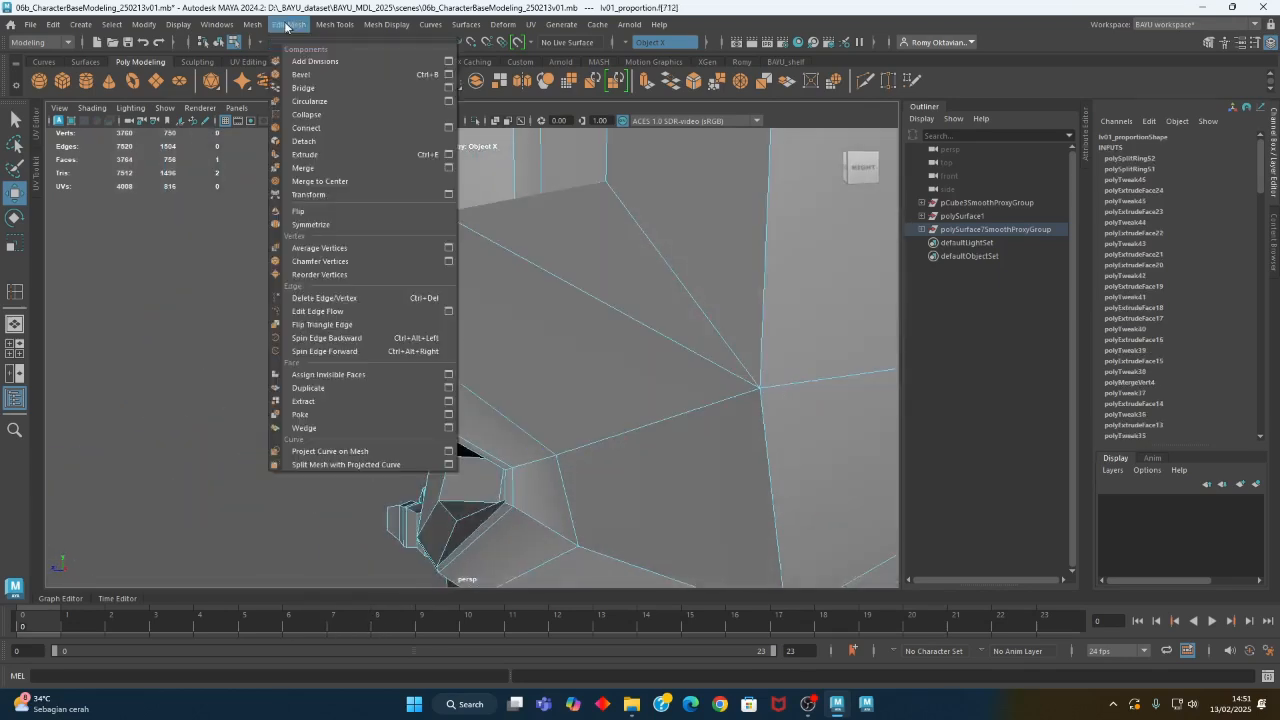
{"action": "left_click", "coordinate": [356, 154]}
{"action": "left_click_drag", "start_coordinate": [380, 284], "coordinate": [277, 289]}
{"action": "left_click_drag", "start_coordinate": [409, 294], "coordinate": [414, 386], "text": "alt"}
- Reposition the front edges of the extruded nose to slope its bridge, and scale the tip edge
{"action": "right_click", "coordinate": [397, 289]}
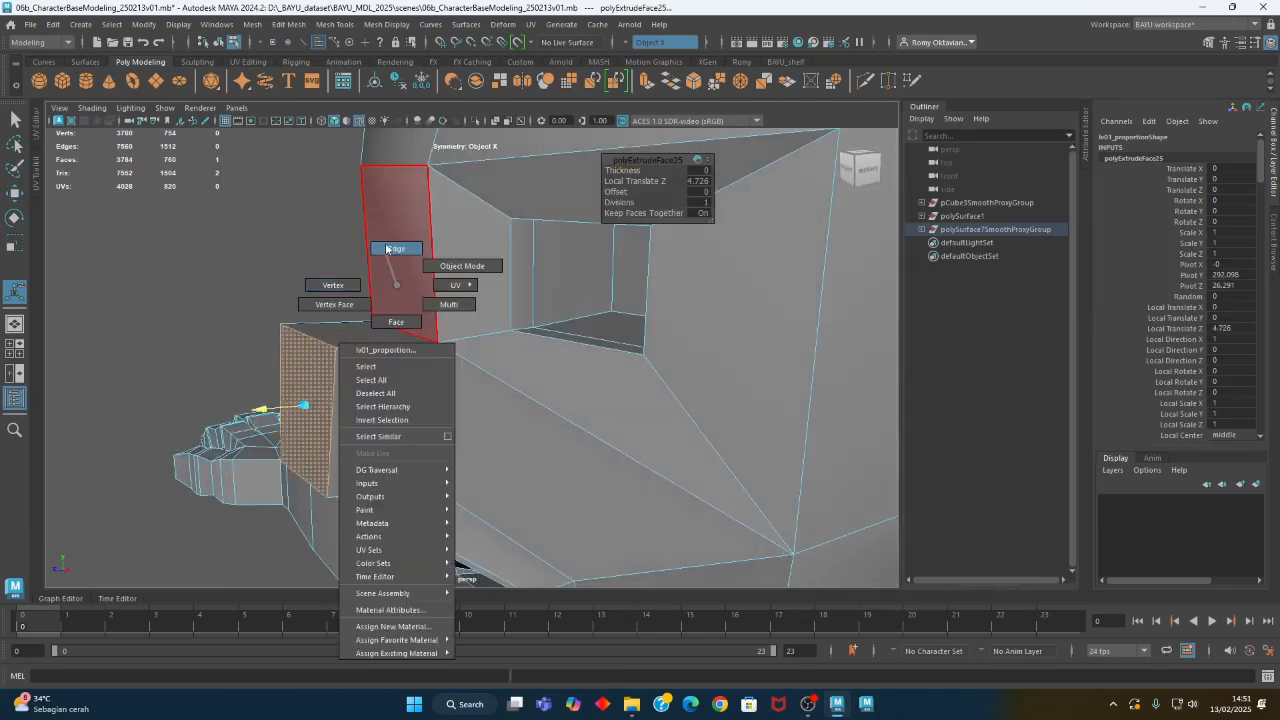
{"action": "left_click", "coordinate": [387, 248]}
{"action": "left_click_drag", "start_coordinate": [400, 330], "coordinate": [429, 360], "text": "alt"}
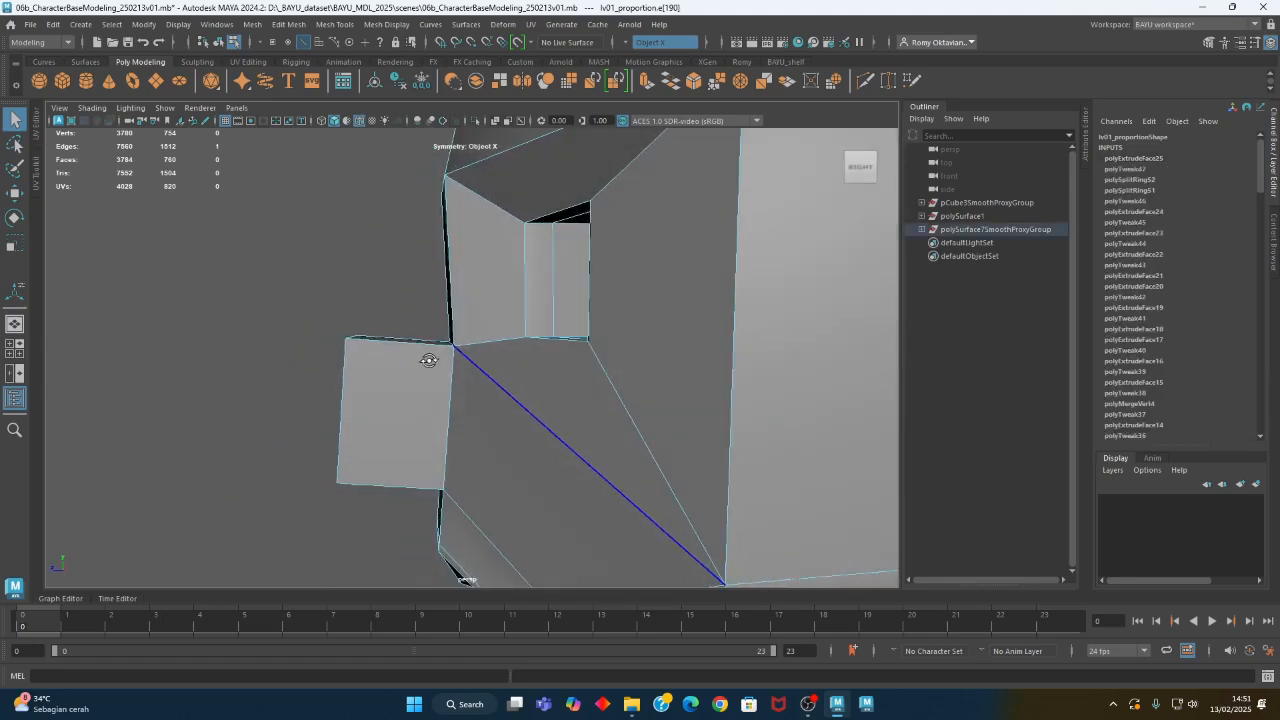
{"action": "left_click", "coordinate": [430, 360]}
{"action": "key", "text": "w"}
{"action": "left_click_drag", "start_coordinate": [402, 303], "coordinate": [377, 279]}
{"action": "left_click_drag", "start_coordinate": [352, 337], "coordinate": [311, 380], "text": "alt"}
{"action": "left_click", "coordinate": [298, 343]}
{"action": "left_click_drag", "start_coordinate": [317, 307], "coordinate": [406, 397]}
{"action": "key", "text": "r"}
{"action": "right_click_drag", "start_coordinate": [576, 441], "coordinate": [44, 402], "text": "alt"}
- Compare the nose and face profile with the smoothed figure from front and side, ending in wireframe display
{"action": "middle_click_drag", "start_coordinate": [618, 457], "coordinate": [307, 422], "text": "alt"}
{"action": "left_click_drag", "start_coordinate": [307, 422], "coordinate": [789, 420], "text": "alt"}
{"action": "middle_click_drag", "start_coordinate": [789, 420], "coordinate": [360, 434], "text": "alt"}
{"action": "left_click_drag", "start_coordinate": [360, 434], "coordinate": [462, 353], "text": "alt"}
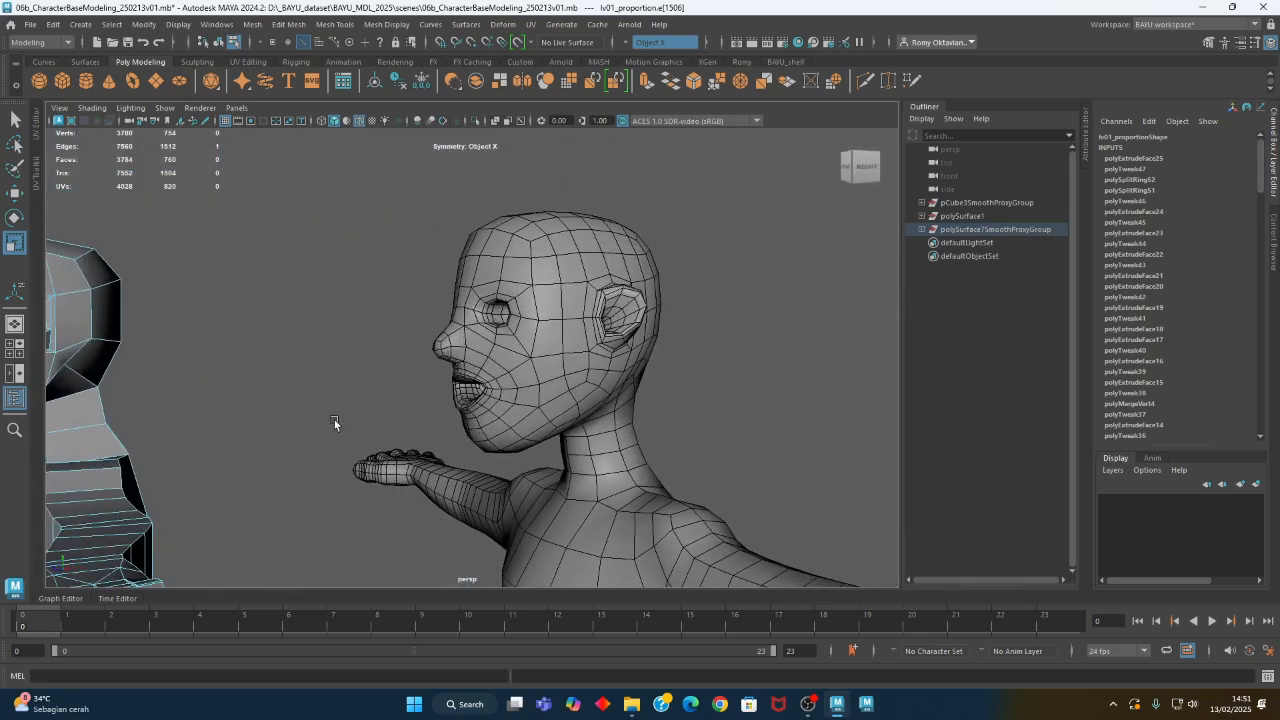
{"action": "middle_click_drag", "start_coordinate": [335, 424], "coordinate": [509, 395], "text": "alt"}
{"action": "left_click_drag", "start_coordinate": [350, 412], "coordinate": [505, 401], "text": "alt"}
{"action": "middle_click_drag", "start_coordinate": [461, 403], "coordinate": [676, 369], "text": "alt"}
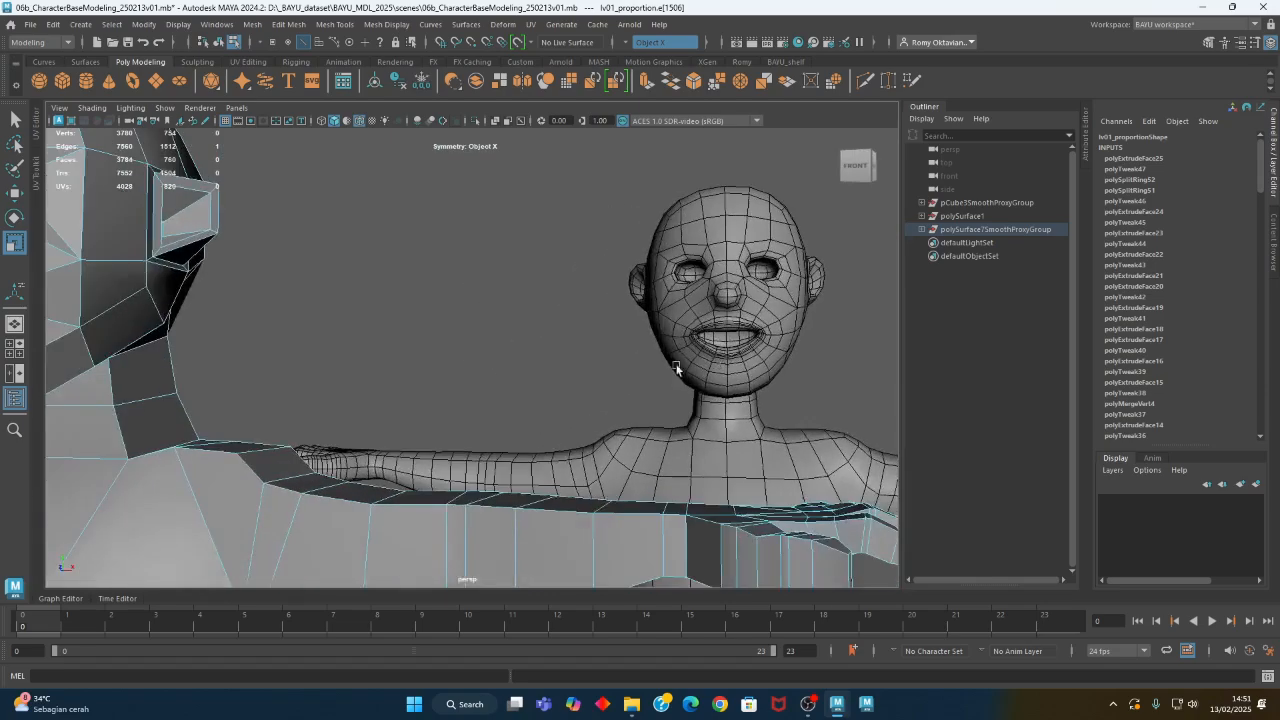
{"action": "right_click_drag", "start_coordinate": [676, 369], "coordinate": [348, 397], "text": "alt"}
{"action": "left_click_drag", "start_coordinate": [348, 397], "coordinate": [294, 360], "text": "alt"}
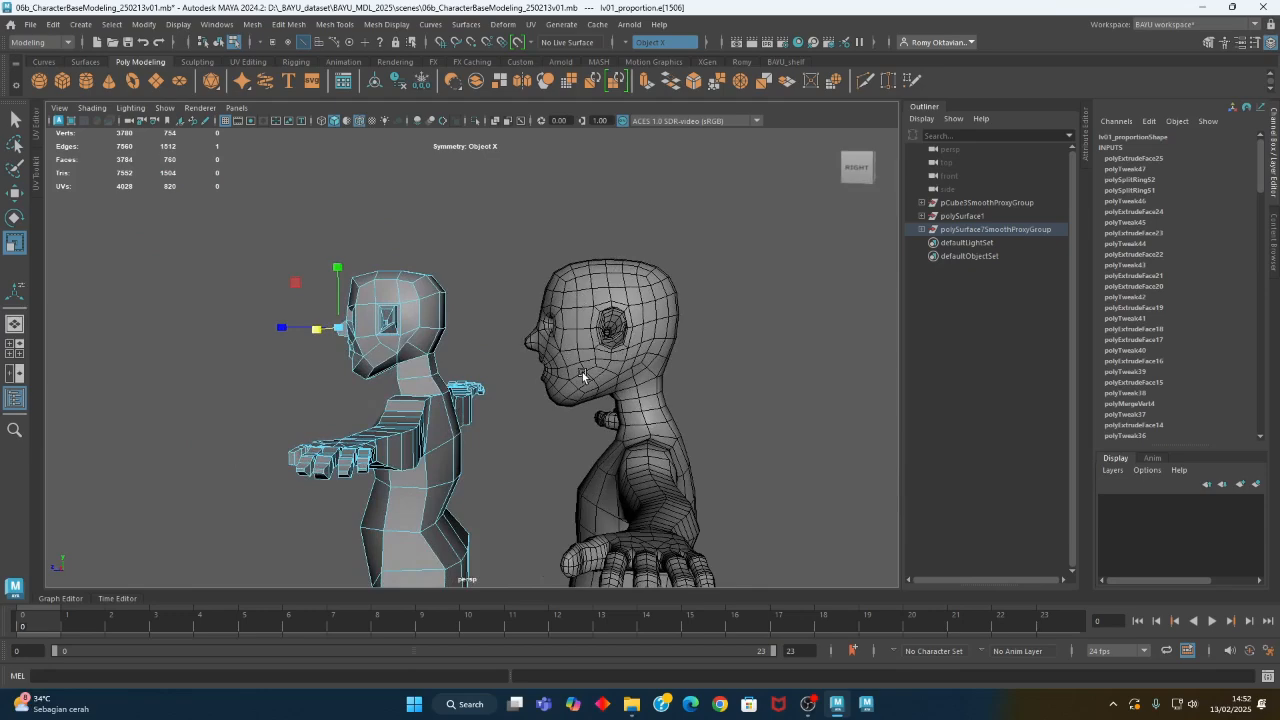
{"action": "left_click_drag", "start_coordinate": [392, 384], "coordinate": [700, 383], "text": "alt"}
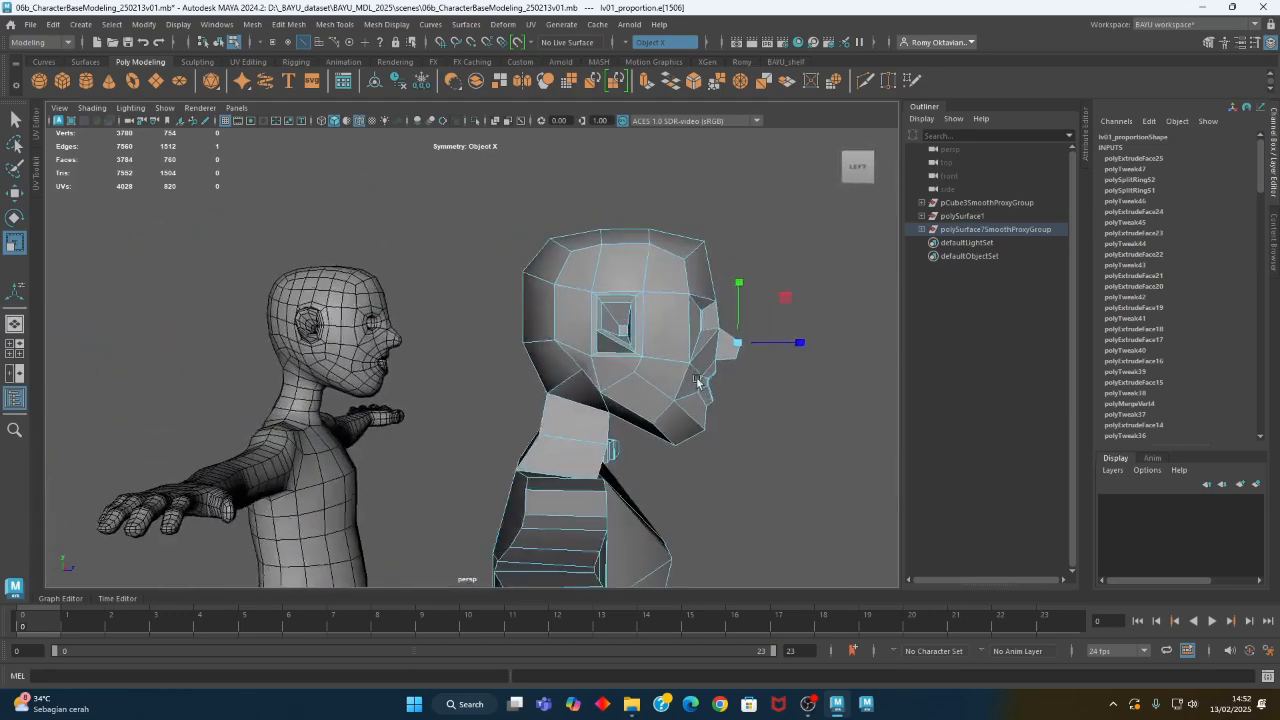
{"action": "middle_click_drag", "start_coordinate": [700, 383], "coordinate": [613, 370], "text": "alt"}
{"action": "key", "text": "4"}
- Try to move all vertices of the front of the head backward in side view
{"action": "left_click_drag", "start_coordinate": [613, 368], "coordinate": [593, 366], "text": "alt"}
{"action": "right_click_drag", "start_coordinate": [716, 208], "coordinate": [702, 174]}
{"action": "left_click_drag", "start_coordinate": [520, 258], "coordinate": [521, 259]}
{"action": "left_click_drag", "start_coordinate": [550, 460], "coordinate": [538, 458]}
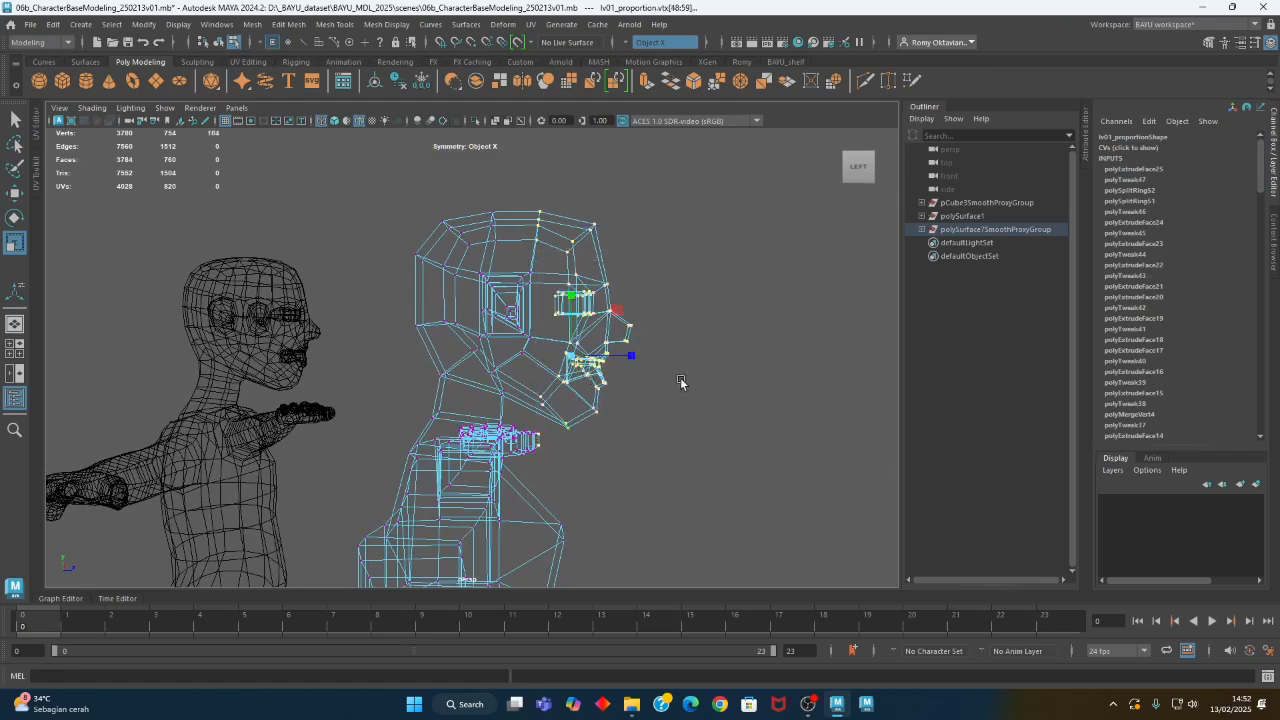
{"action": "key", "text": "w"}
{"action": "left_click_drag", "start_coordinate": [640, 357], "coordinate": [629, 361]}
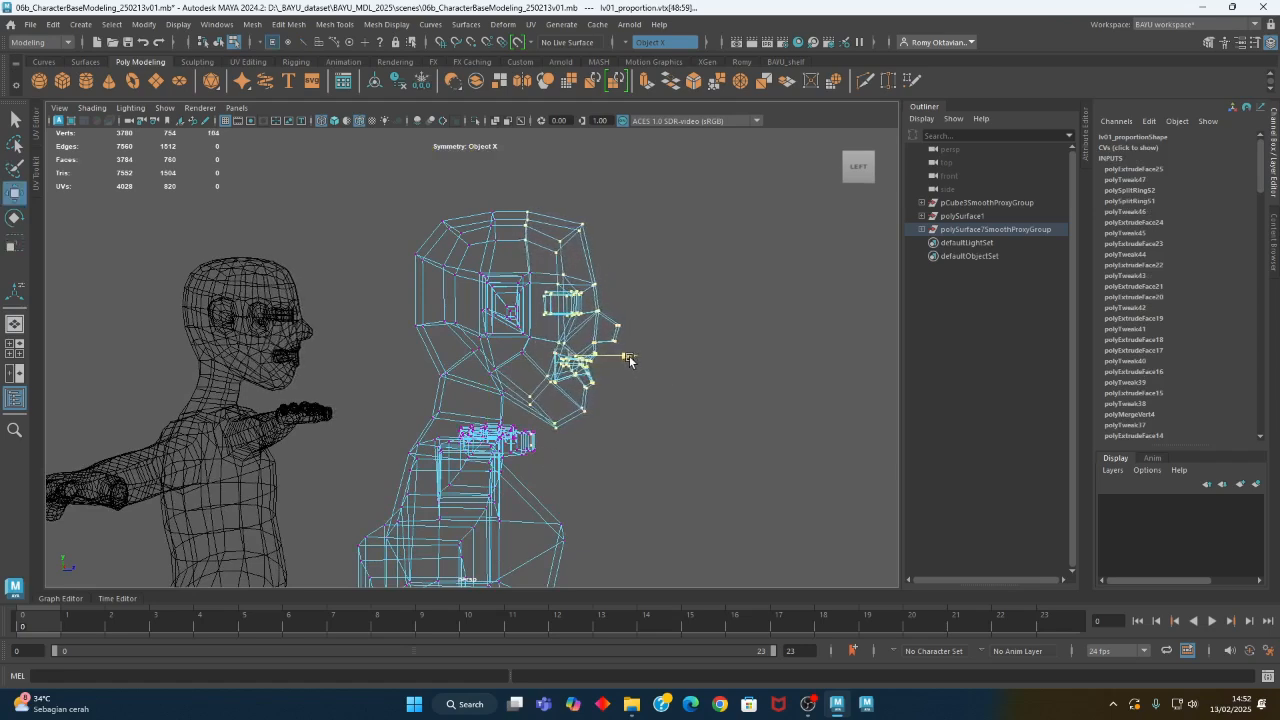
- Undo the backward move of the front head vertices and clear the selection
{"action": "left_click", "coordinate": [521, 214]}
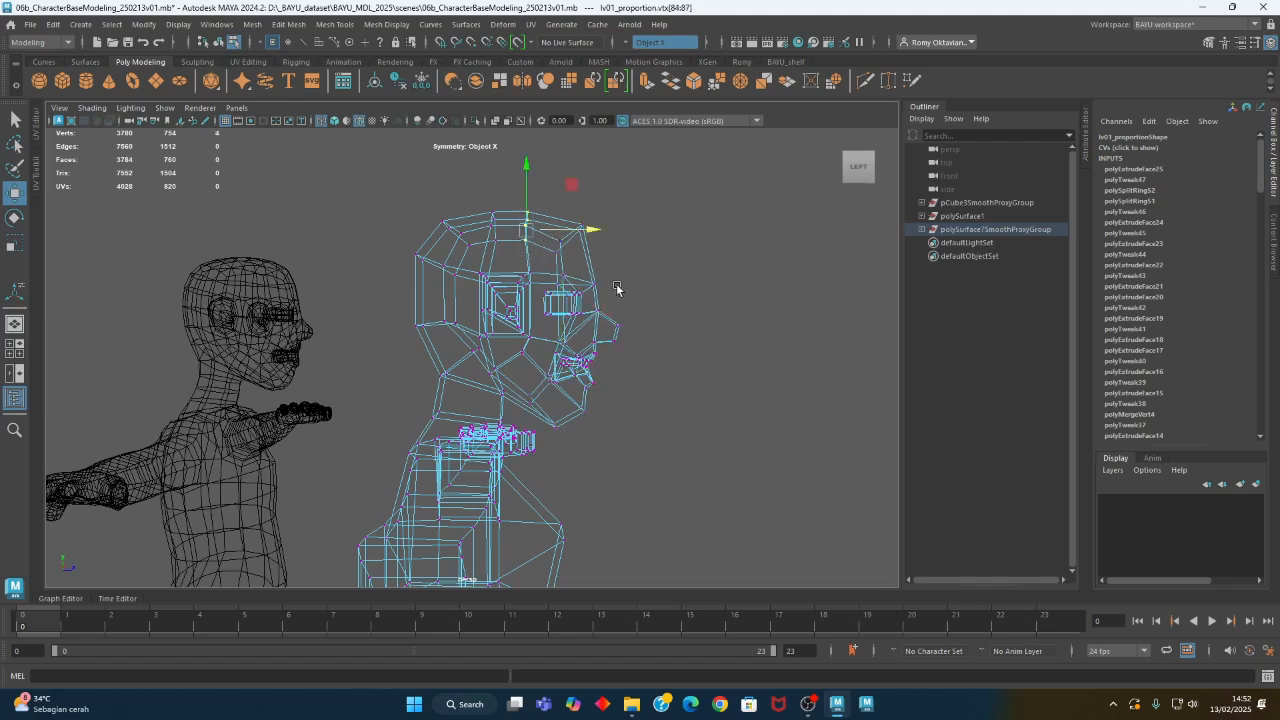
{"action": "scroll", "coordinate": [671, 420], "scroll_direction": "down", "scroll_amount": 5}
{"action": "scroll", "coordinate": [524, 430], "scroll_direction": "up", "scroll_amount": 4}
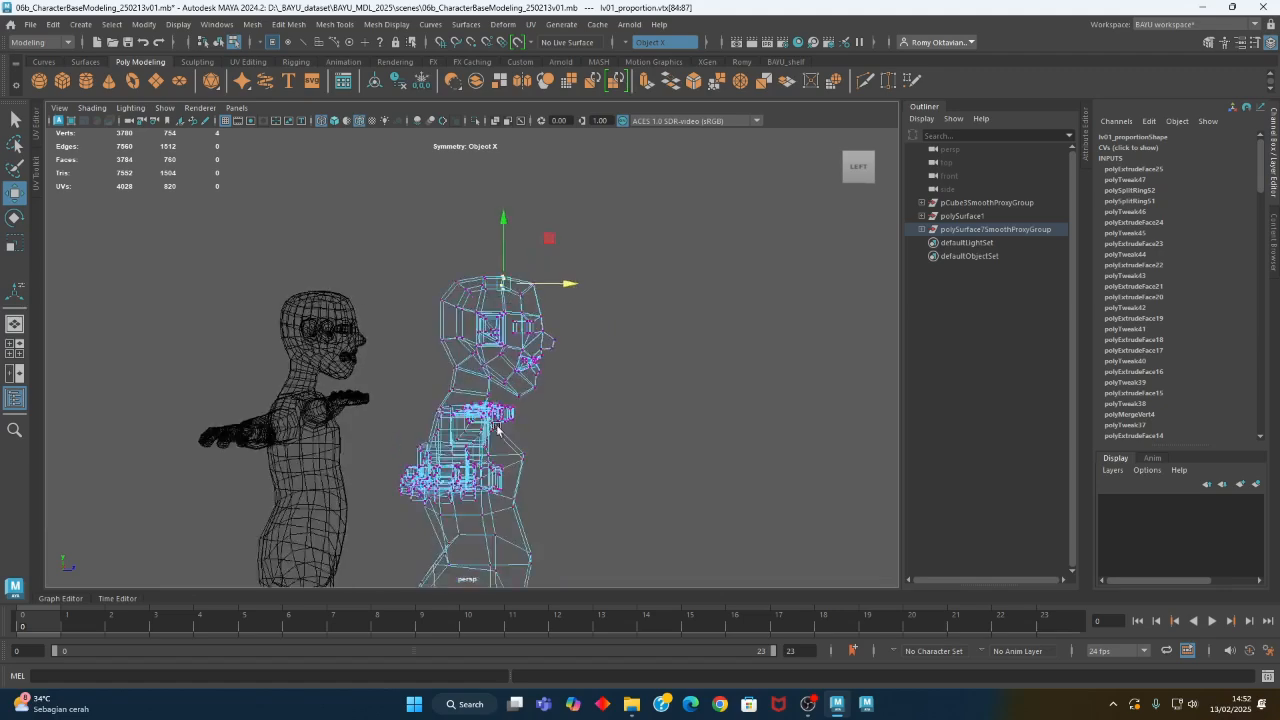
{"action": "left_click_drag", "start_coordinate": [527, 430], "coordinate": [574, 462], "text": "alt"}
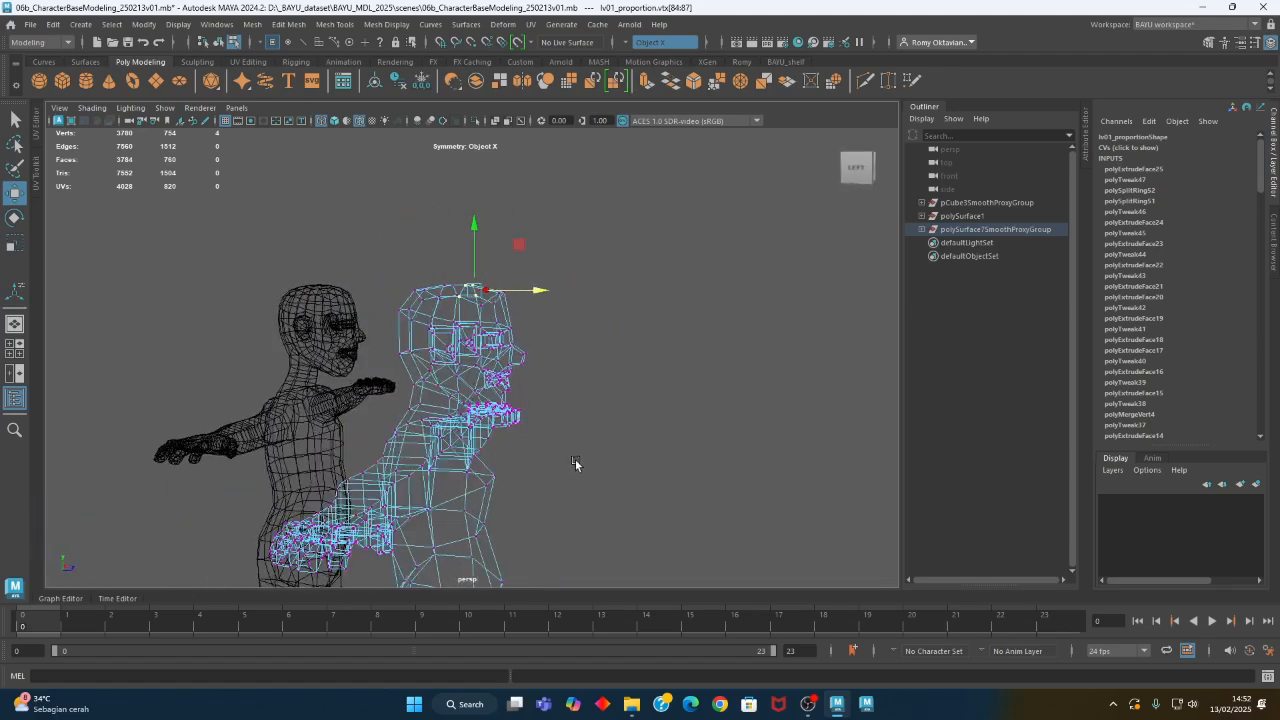
{"action": "key", "text": "ctrl+z"}
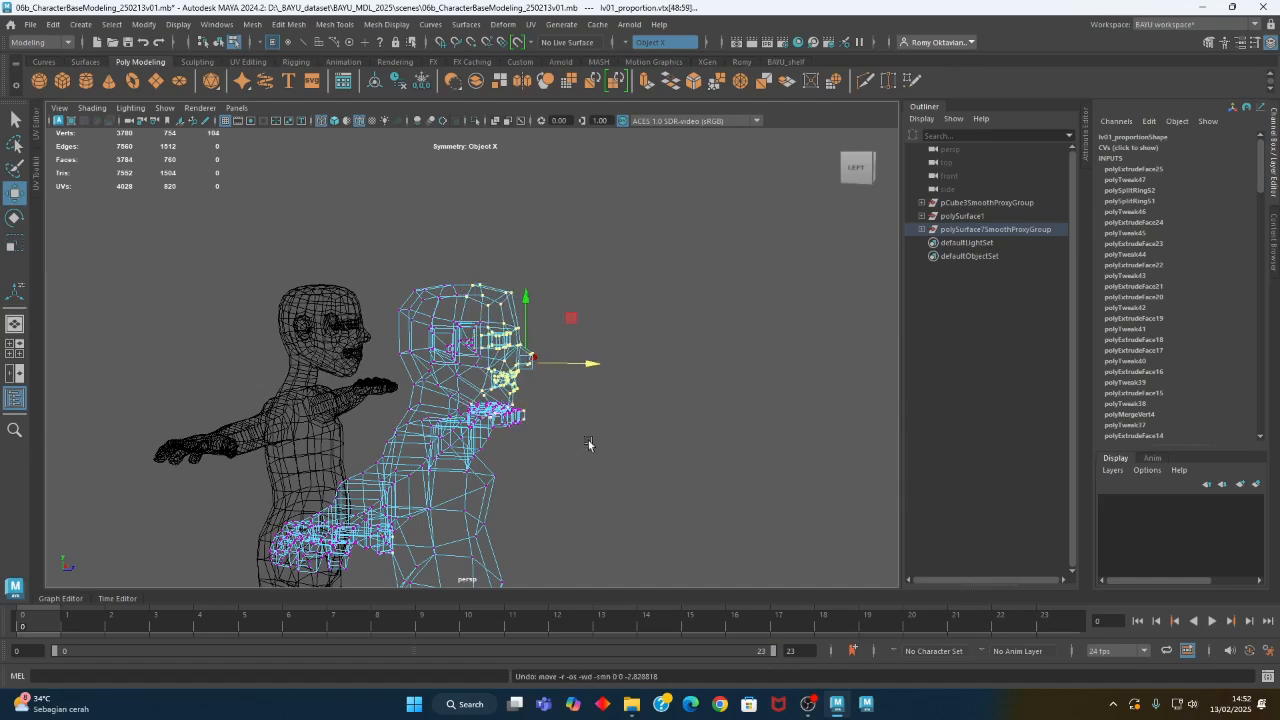
{"action": "left_click_drag", "start_coordinate": [588, 421], "coordinate": [646, 295], "text": "alt"}
{"action": "key", "text": "ctrl+z"}
{"action": "left_click", "coordinate": [586, 435]}
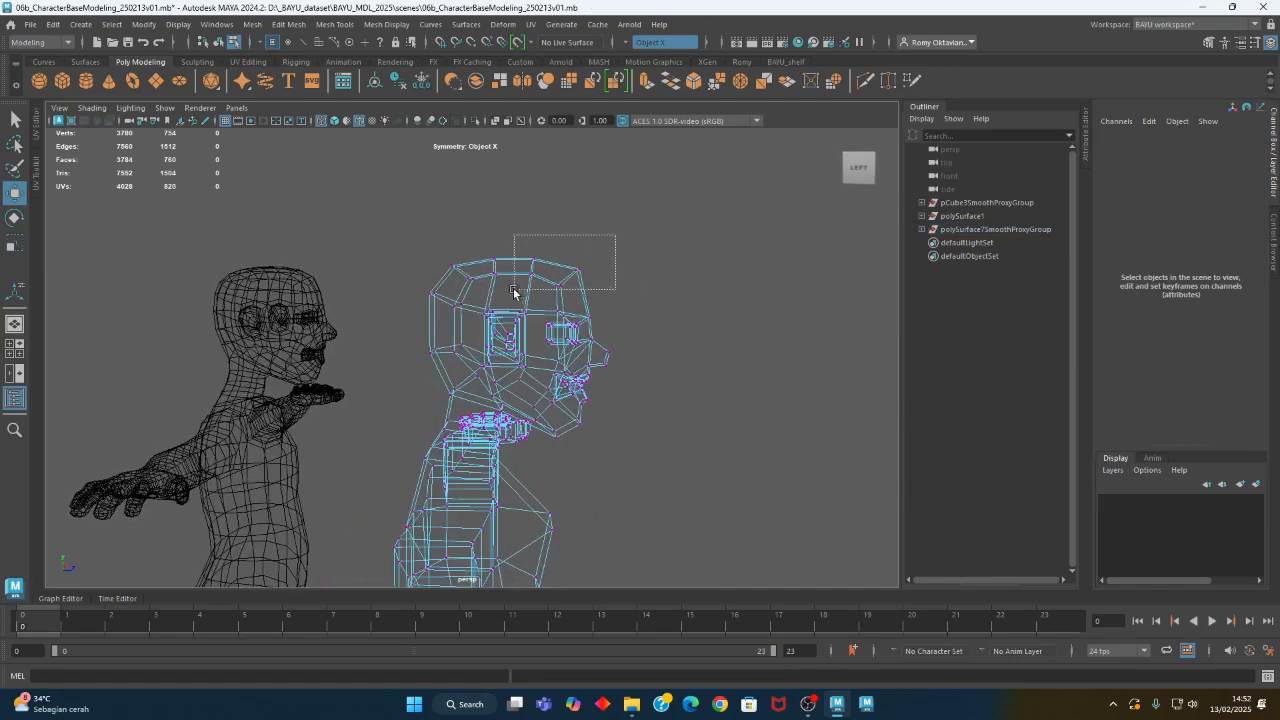
- Move the upper forehead vertices and the vertices of the whole front face backward in side view
{"action": "left_click_drag", "start_coordinate": [513, 291], "coordinate": [514, 290]}
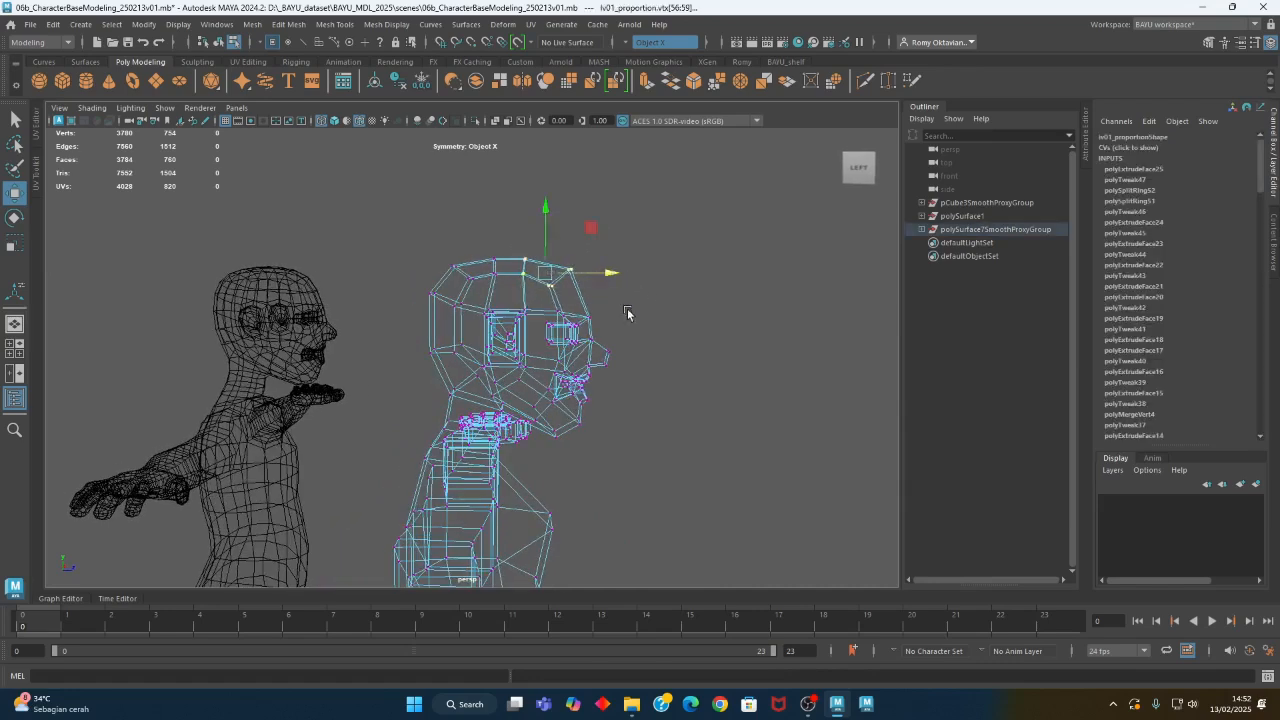
{"action": "left_click_drag", "start_coordinate": [636, 370], "coordinate": [636, 362], "text": "alt"}
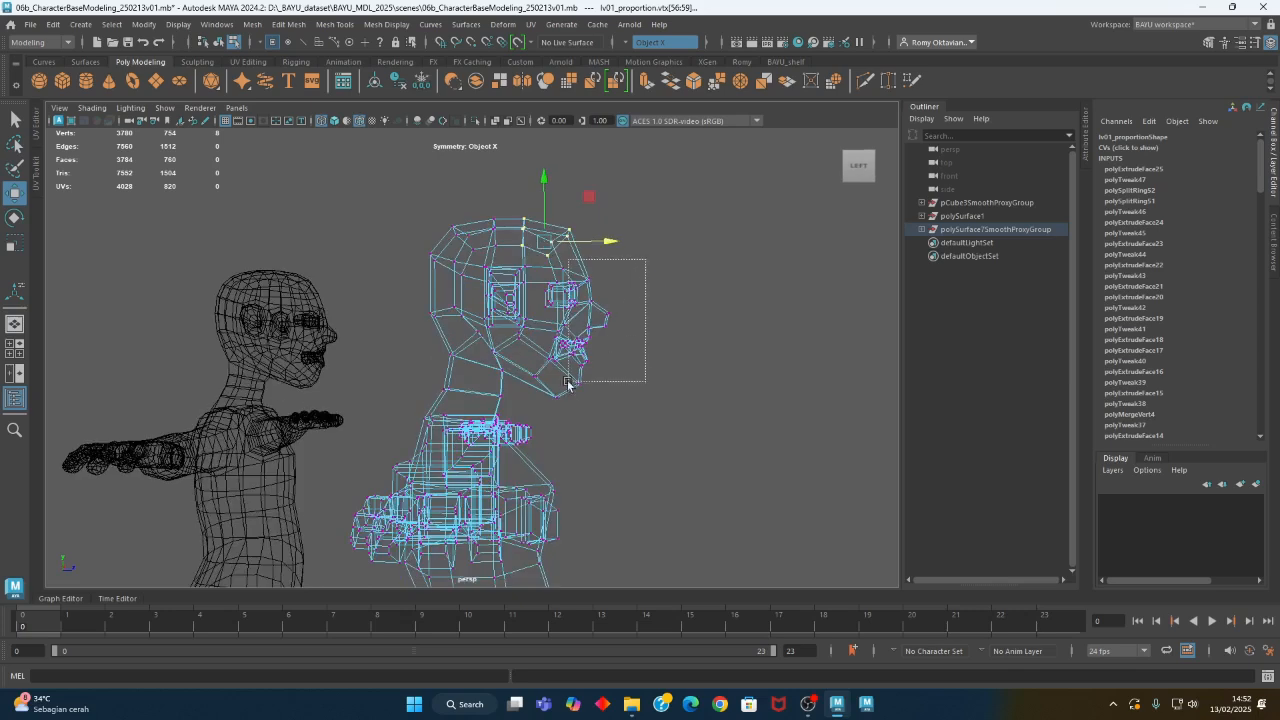
{"action": "left_click_drag", "start_coordinate": [532, 407], "coordinate": [533, 406]}
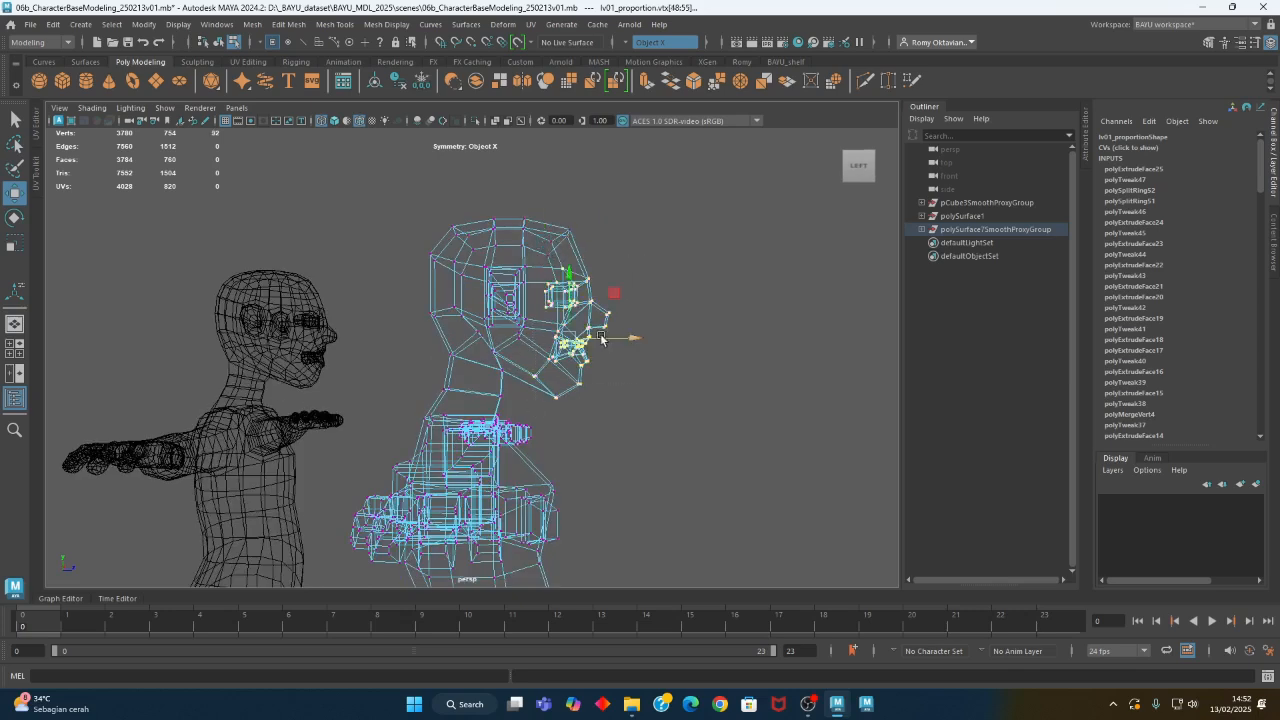
{"action": "left_click_drag", "start_coordinate": [617, 338], "coordinate": [609, 338]}
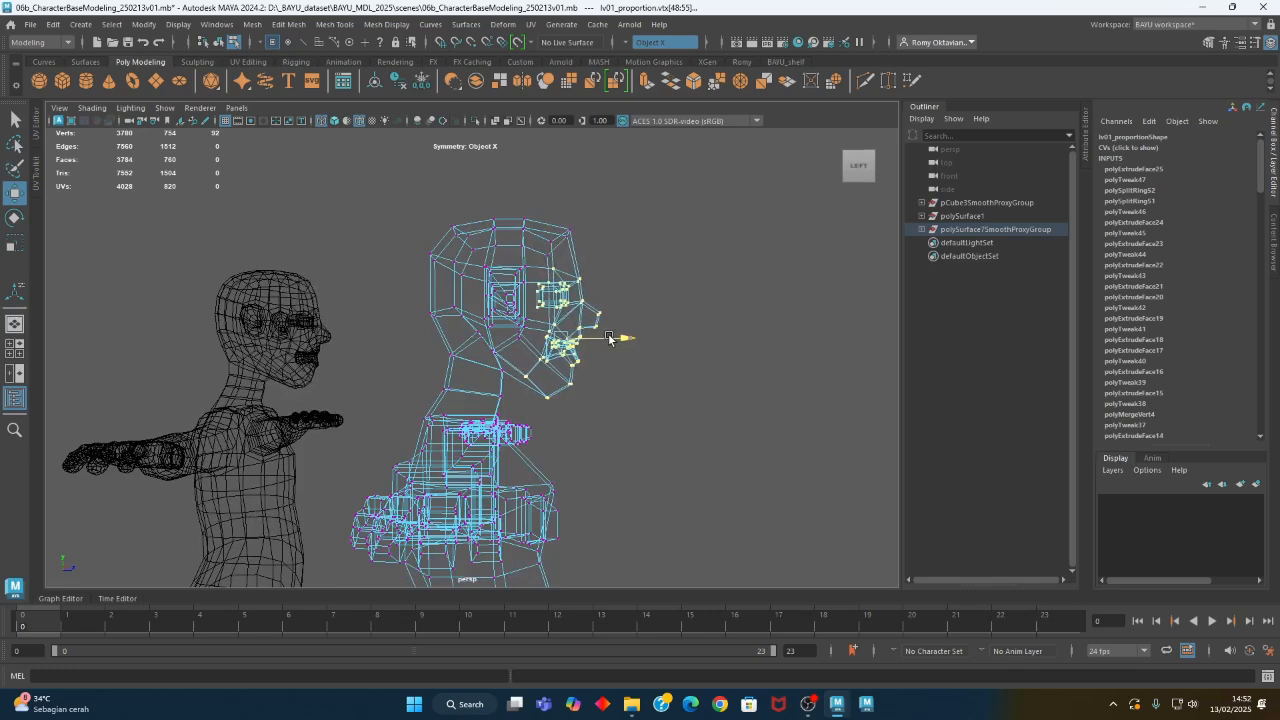
- Check the moved-back face in shaded display from several angles, and undo the latest trial changes
{"action": "mouse_move", "coordinate": [611, 392]}
{"action": "left_mouse_down", "text": "alt"}
{"action": "mouse_move", "coordinate": [402, 398]}
{"action": "mouse_move", "coordinate": [545, 385]}
{"action": "mouse_move", "coordinate": [668, 410]}
{"action": "left_mouse_up", "text": "alt"}
{"action": "key", "text": "5"}
{"action": "left_click_drag", "start_coordinate": [481, 393], "coordinate": [650, 432], "text": "alt"}
{"action": "right_click_drag", "start_coordinate": [563, 457], "coordinate": [691, 480], "text": "alt"}
{"action": "middle_click_drag", "start_coordinate": [690, 480], "coordinate": [686, 441], "text": "alt"}
{"action": "key", "text": "4"}
{"action": "mouse_move", "coordinate": [664, 418]}
{"action": "left_mouse_down", "text": "alt"}
{"action": "mouse_move", "coordinate": [671, 429]}
{"action": "mouse_move", "coordinate": [651, 434]}
{"action": "left_mouse_up", "text": "alt"}
{"action": "key", "text": "ctrl+z"}
{"action": "key", "text": "ctrl+z"}
{"action": "key", "text": "ctrl+z"}
- Reposition the front and underside vertices of the chin and the nearby jaw vertices in side view
{"action": "middle_click_drag", "start_coordinate": [628, 378], "coordinate": [623, 371]}
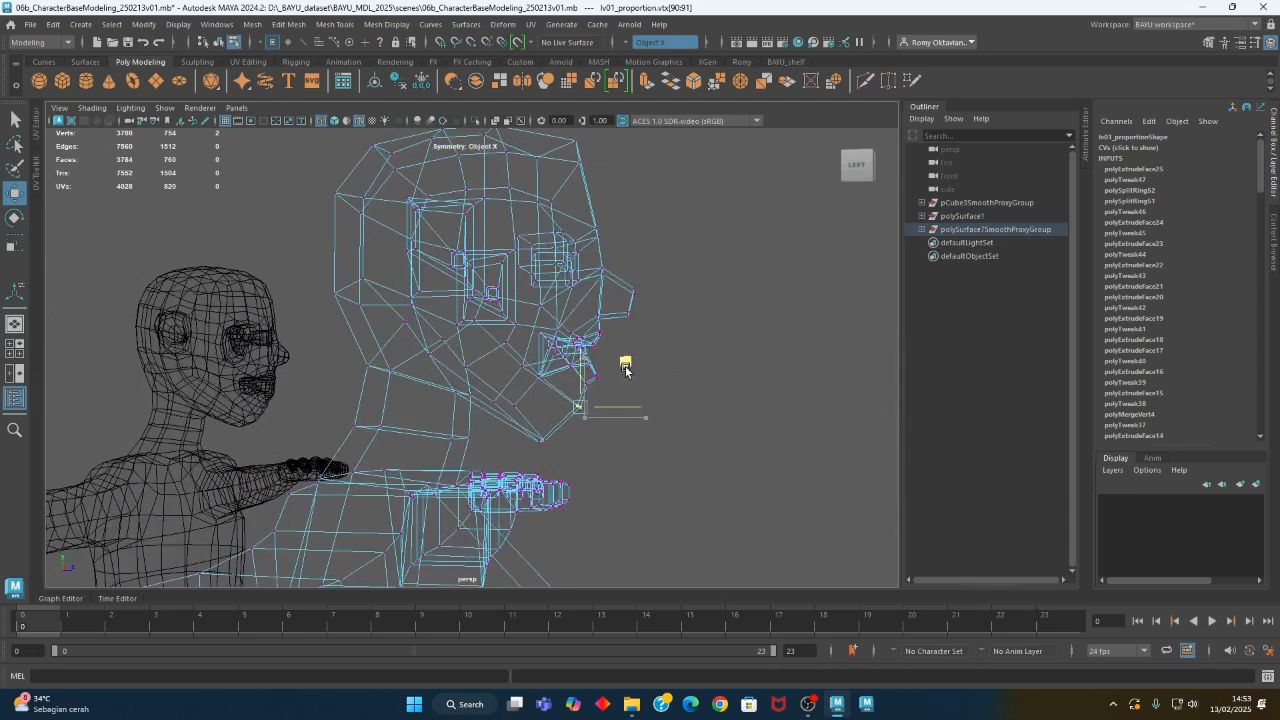
{"action": "left_click_drag", "start_coordinate": [546, 449], "coordinate": [548, 449]}
{"action": "middle_click_drag", "start_coordinate": [588, 402], "coordinate": [598, 390]}
{"action": "left_click_drag", "start_coordinate": [523, 420], "coordinate": [563, 409], "text": "alt"}
{"action": "middle_click_drag", "start_coordinate": [598, 352], "coordinate": [604, 340]}
- Adjust the jaw-side vertices and move the lower cheek vertices outward symmetrically in front view
{"action": "left_click_drag", "start_coordinate": [606, 341], "coordinate": [481, 404], "text": "alt"}
{"action": "left_click", "coordinate": [430, 415]}
{"action": "left_click", "coordinate": [343, 379]}
{"action": "left_click_drag", "start_coordinate": [381, 389], "coordinate": [401, 438], "text": "alt"}
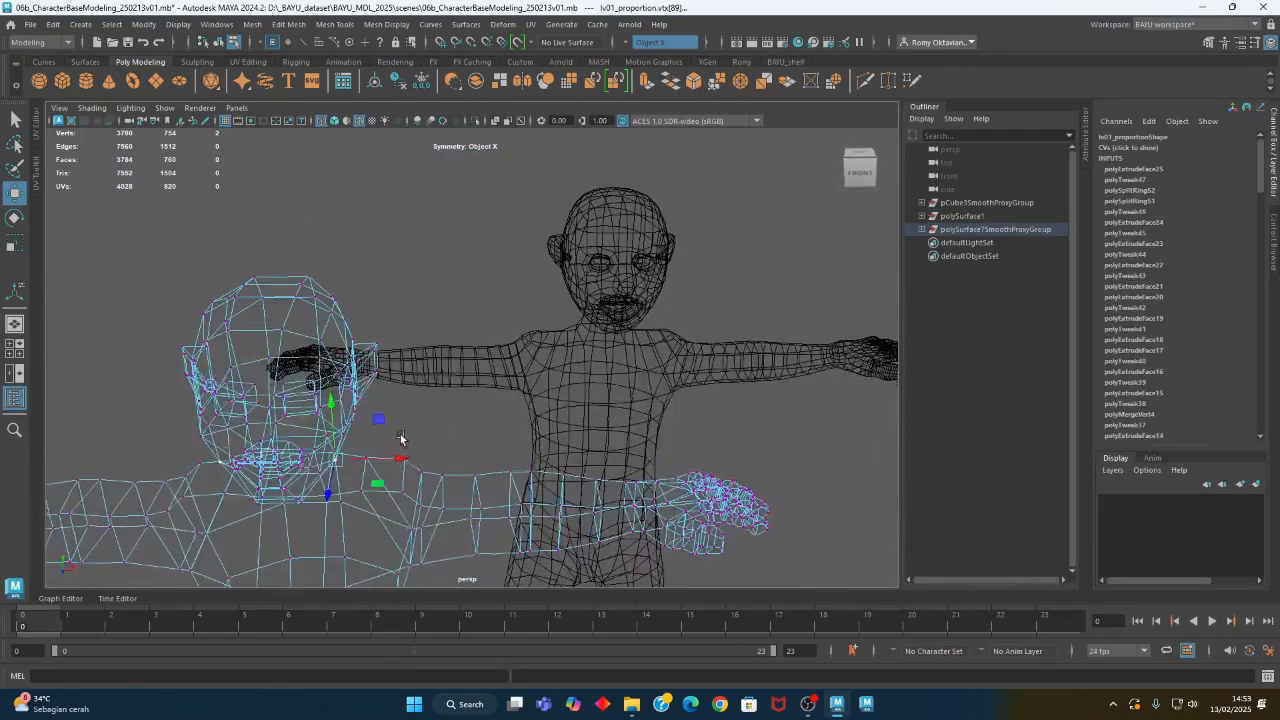
{"action": "left_click_drag", "start_coordinate": [372, 481], "coordinate": [412, 447], "text": "alt"}
{"action": "left_click", "coordinate": [362, 362]}
{"action": "left_click_drag", "start_coordinate": [400, 358], "coordinate": [418, 358], "text": "alt"}
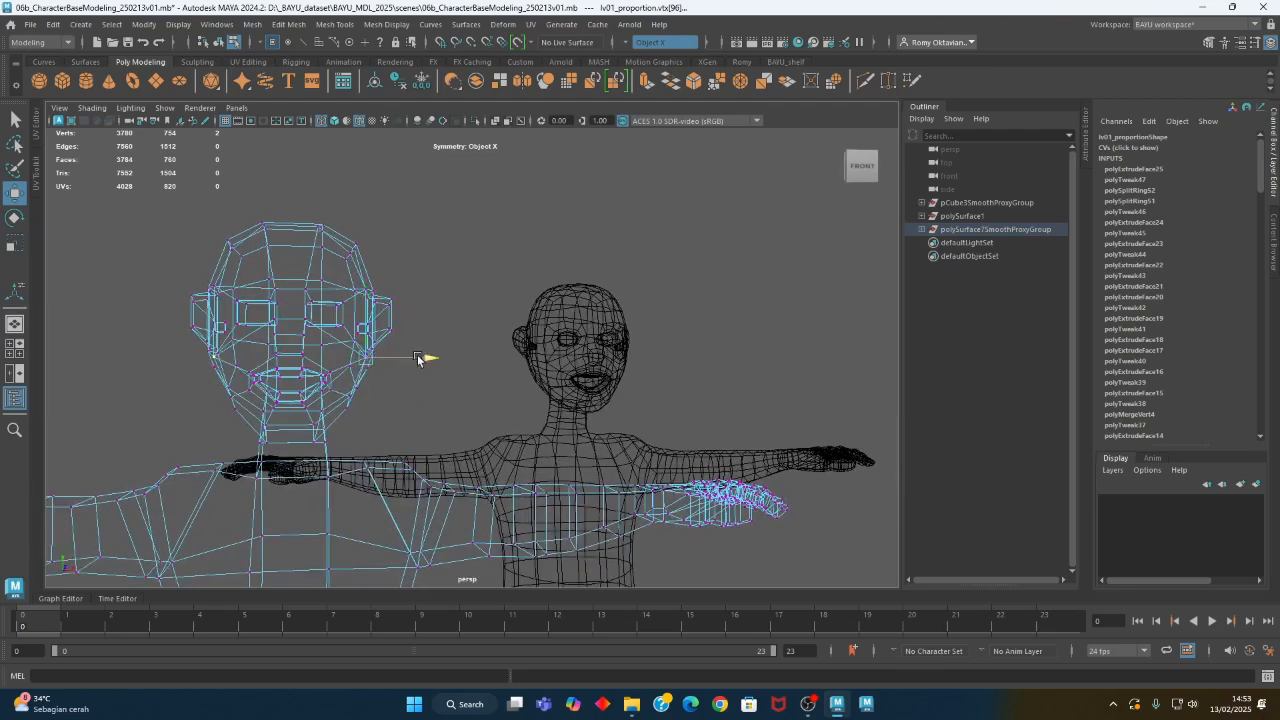
- Compare the face with the smoothed figure in shaded display, and reposition the lower back-of-head vertices in side view
{"action": "left_click_drag", "start_coordinate": [579, 400], "coordinate": [512, 413], "text": "alt"}
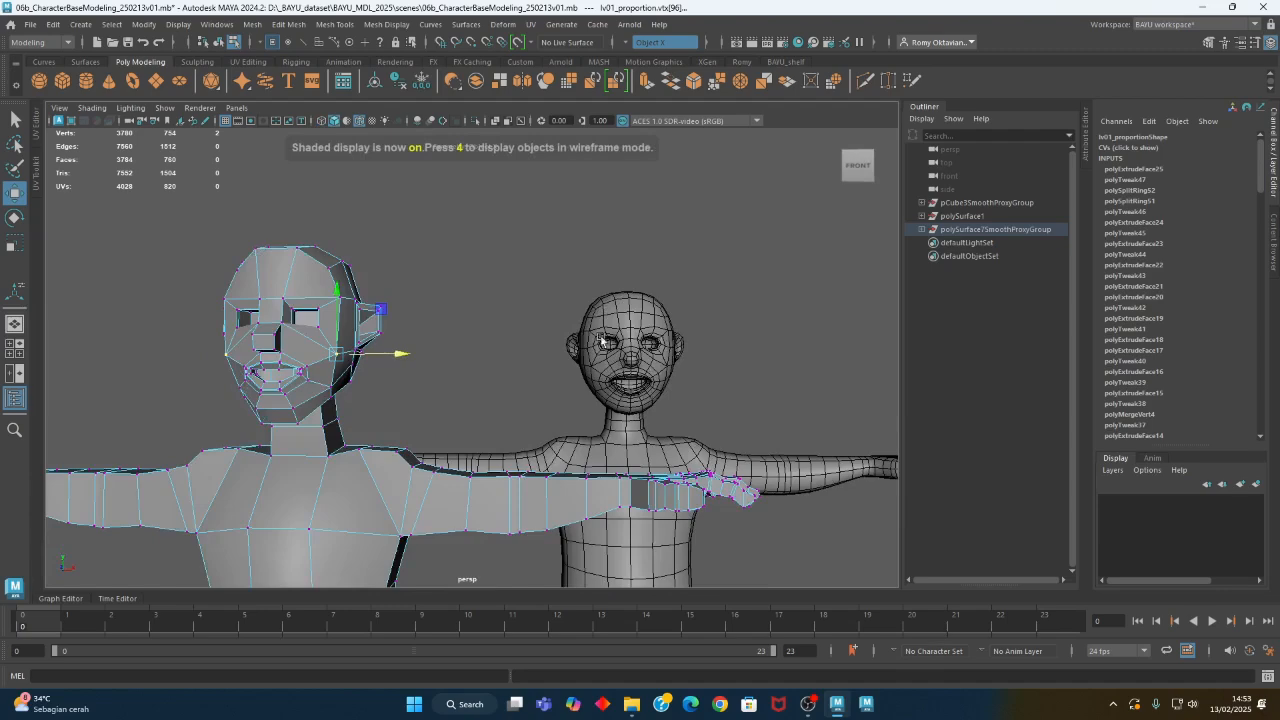
{"action": "left_click_drag", "start_coordinate": [374, 380], "coordinate": [540, 407], "text": "alt"}
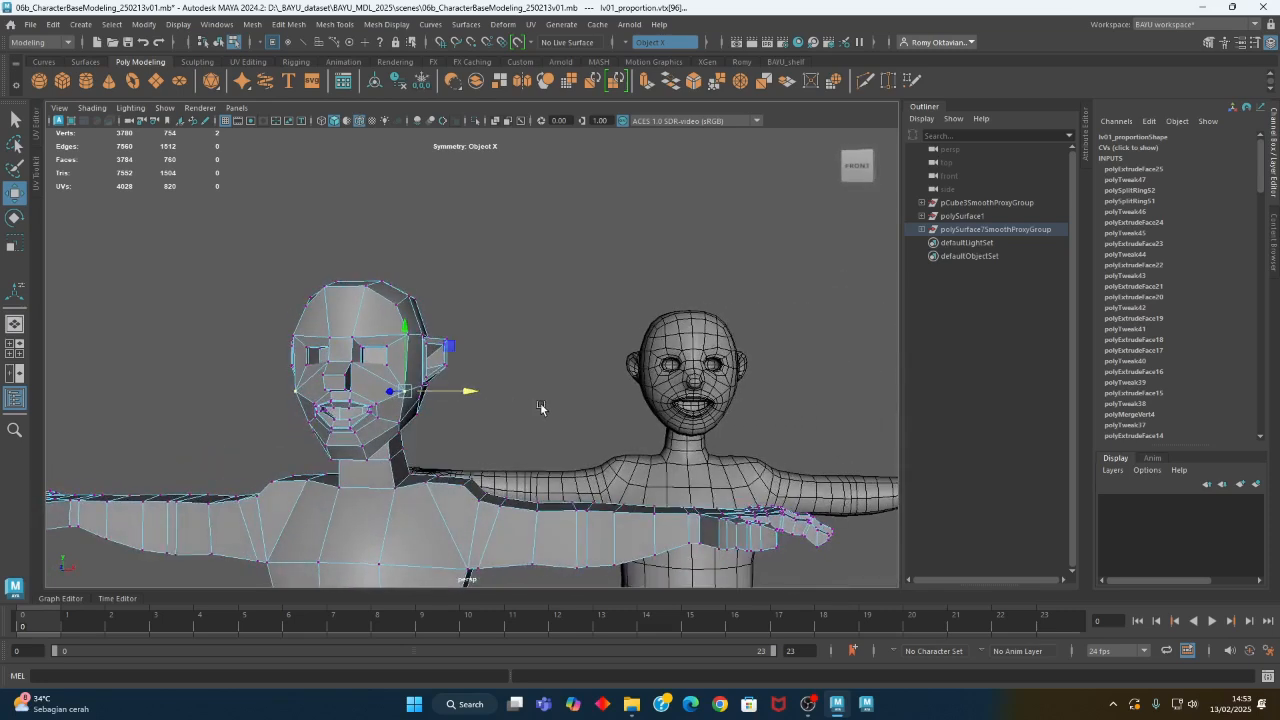
{"action": "left_click_drag", "start_coordinate": [395, 406], "coordinate": [547, 404], "text": "alt"}
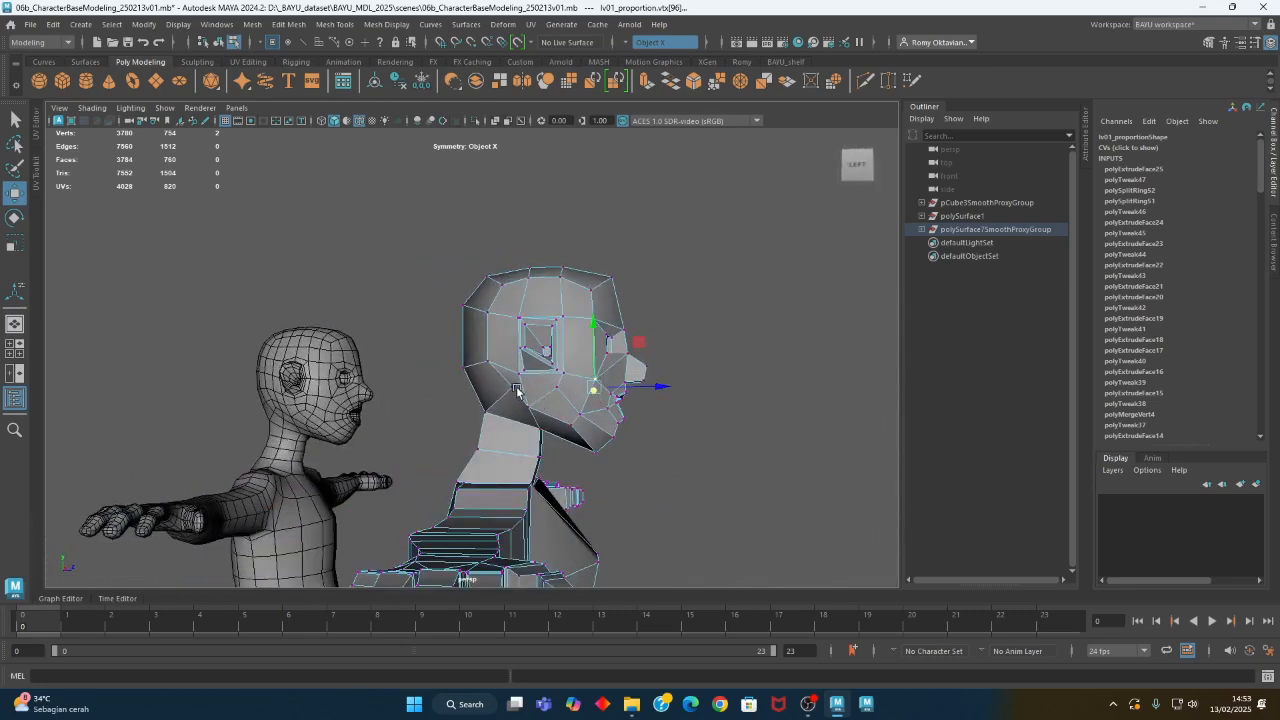
{"action": "left_click", "coordinate": [547, 353]}
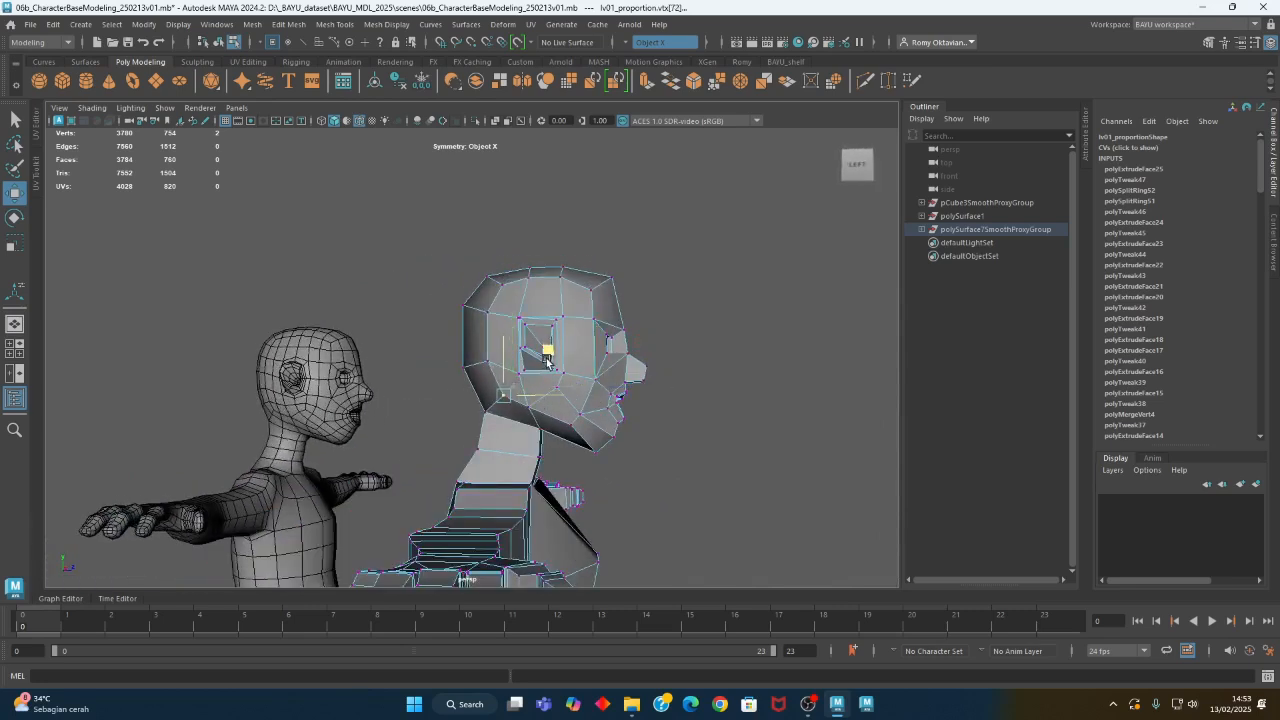
{"action": "left_click_drag", "start_coordinate": [568, 408], "coordinate": [546, 426], "text": "alt"}
- Raise the vertices of the cranium and ears in wireframe side view, and raise the upper forehead vertices to match
{"action": "key", "text": "4"}
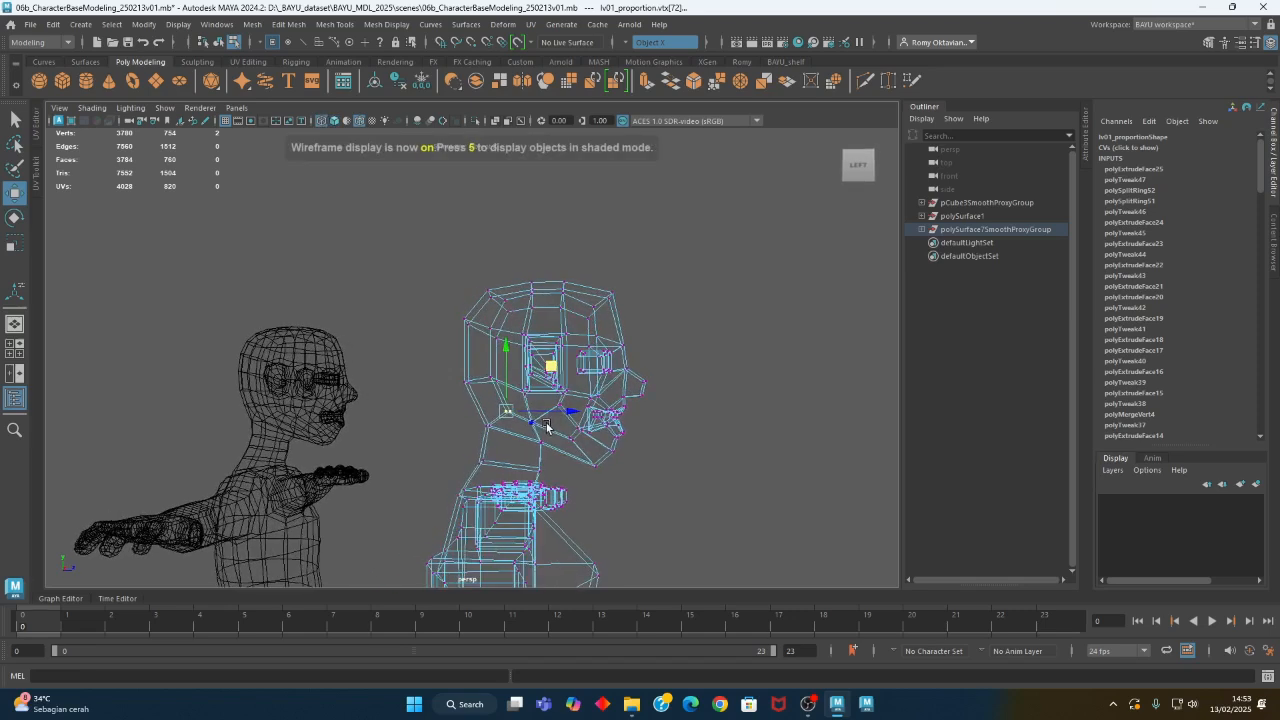
{"action": "left_click_drag", "start_coordinate": [409, 262], "coordinate": [574, 400]}
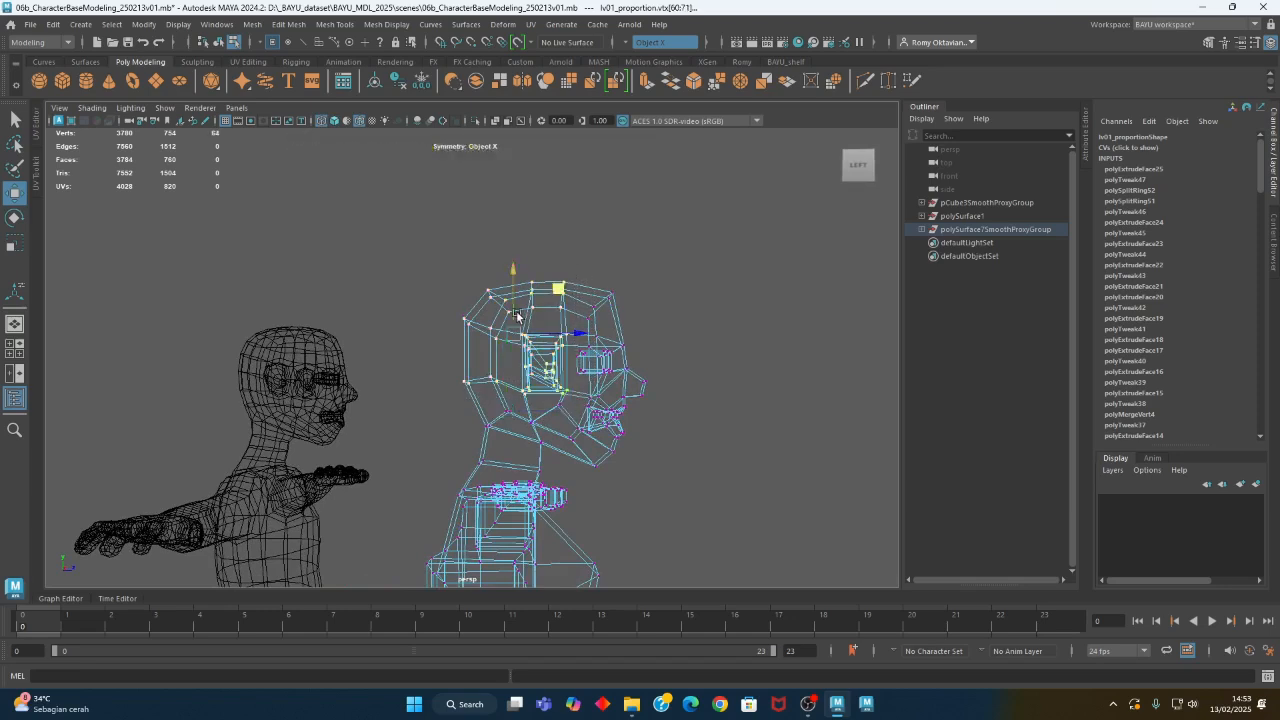
{"action": "left_click_drag", "start_coordinate": [517, 314], "coordinate": [606, 370], "text": "alt"}
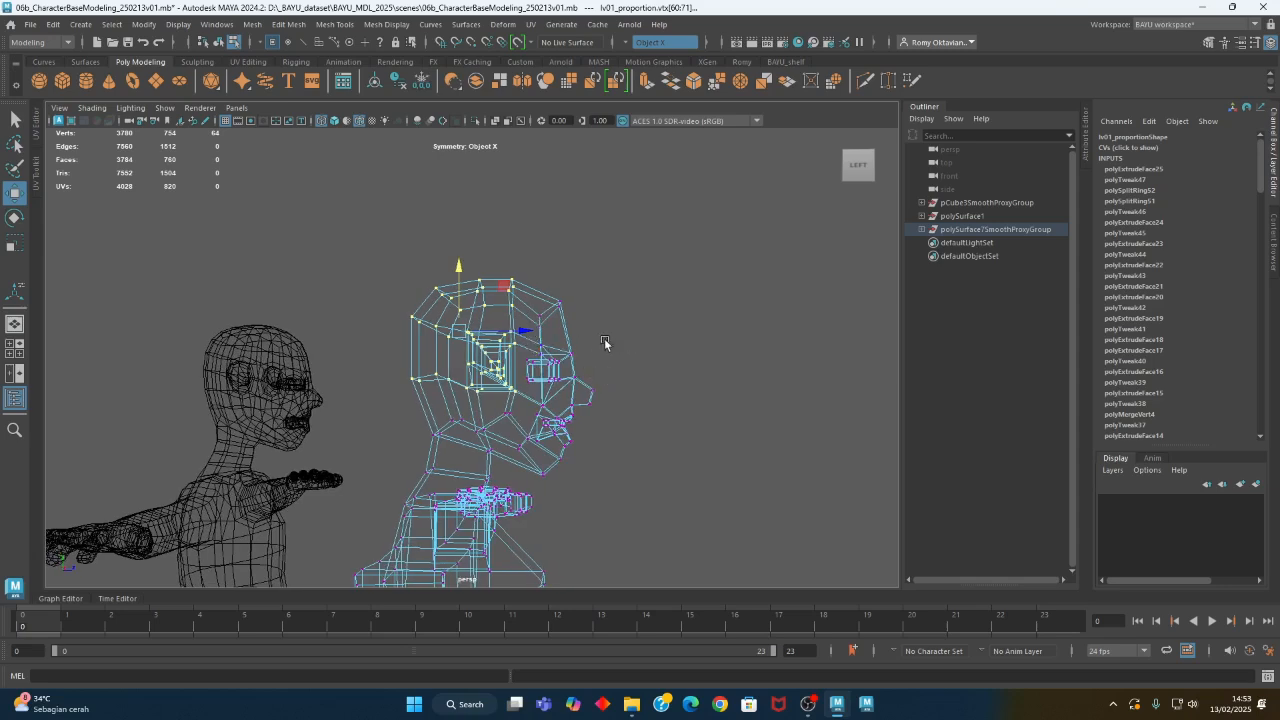
{"action": "left_click_drag", "start_coordinate": [592, 288], "coordinate": [528, 340]}
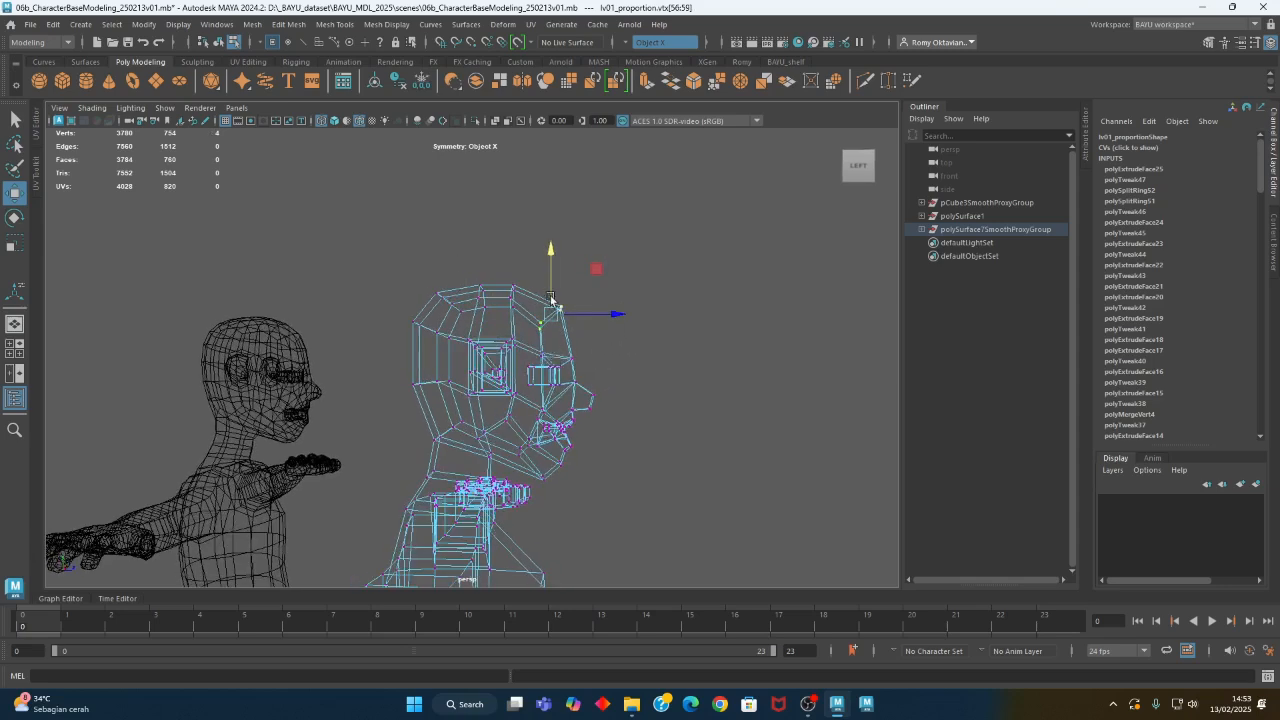
{"action": "left_click_drag", "start_coordinate": [550, 288], "coordinate": [550, 284]}
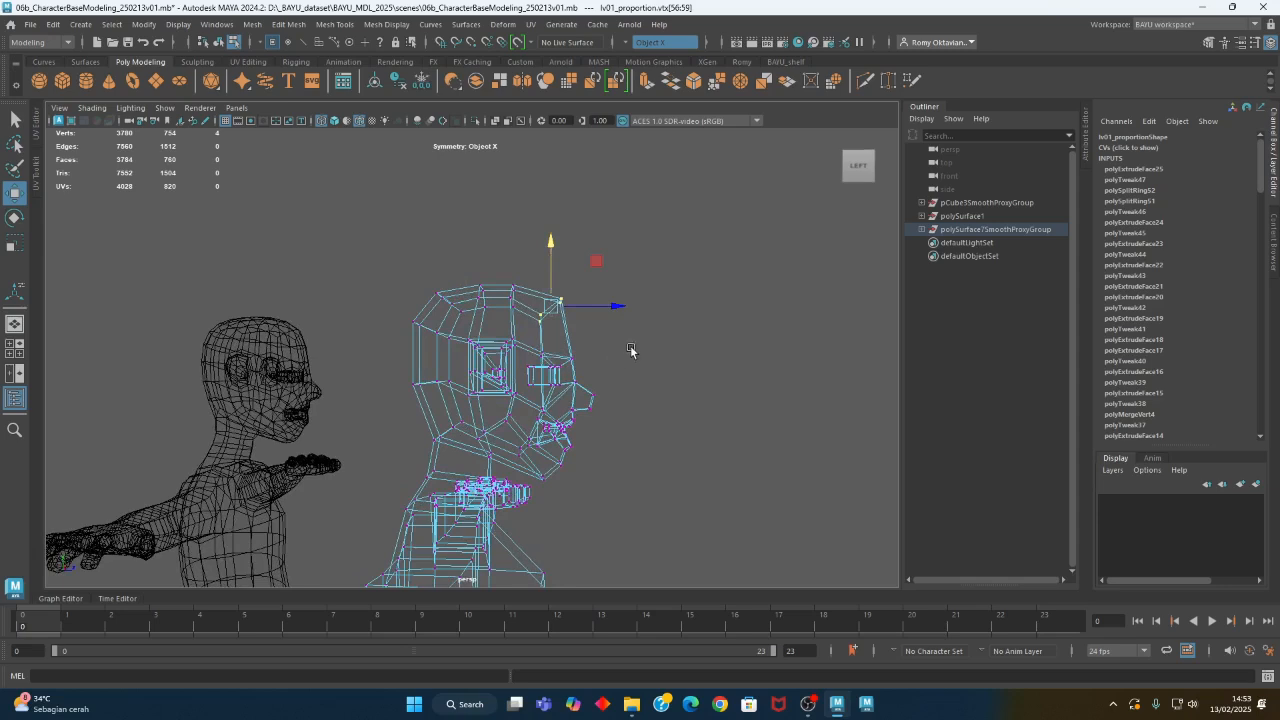
- Raise the eye socket and brow vertices in side view
{"action": "left_click_drag", "start_coordinate": [627, 391], "coordinate": [604, 410], "text": "alt"}
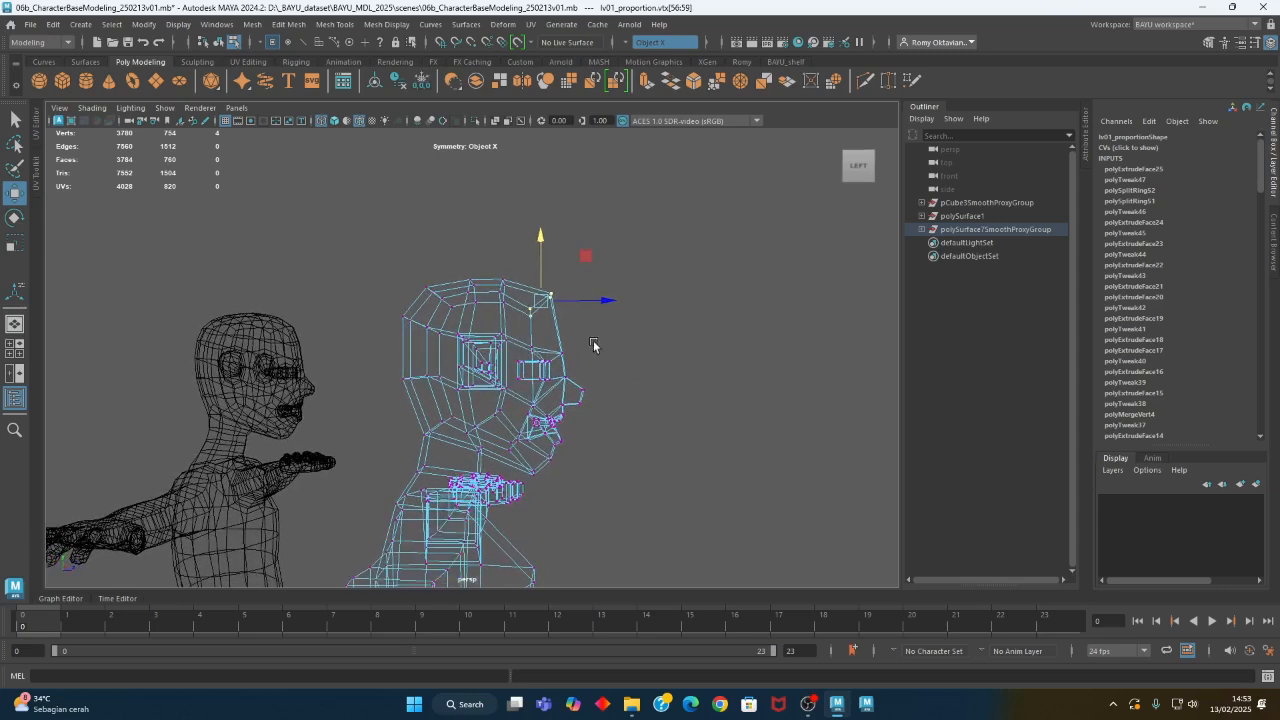
{"action": "left_click_drag", "start_coordinate": [588, 347], "coordinate": [508, 396]}
{"action": "left_click_drag", "start_coordinate": [541, 339], "coordinate": [541, 330]}
{"action": "middle_click_drag", "start_coordinate": [605, 448], "coordinate": [583, 420], "text": "alt"}
{"action": "right_click_drag", "start_coordinate": [583, 420], "coordinate": [613, 447], "text": "alt"}
{"action": "left_click_drag", "start_coordinate": [600, 455], "coordinate": [590, 465], "text": "alt"}
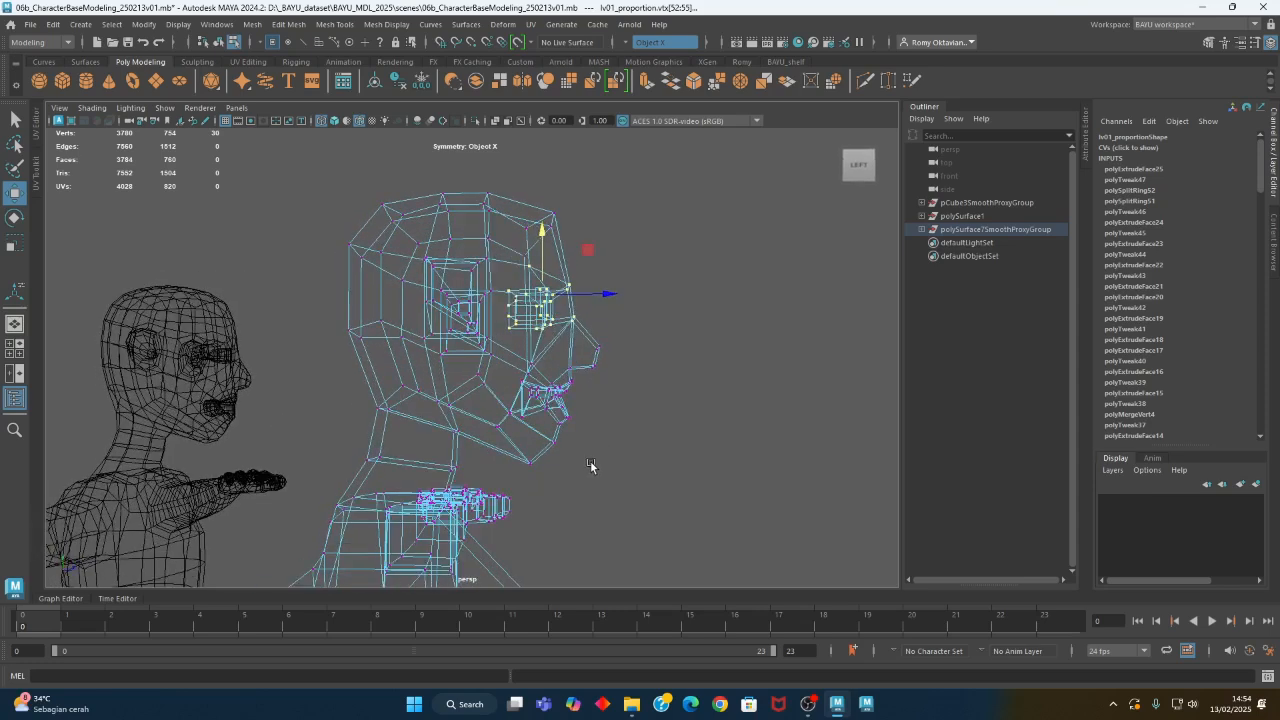
- Raise the nose, mouth and front chin vertices in side view, and lift the upper nose-tip vertices
{"action": "left_click_drag", "start_coordinate": [614, 355], "coordinate": [505, 431]}
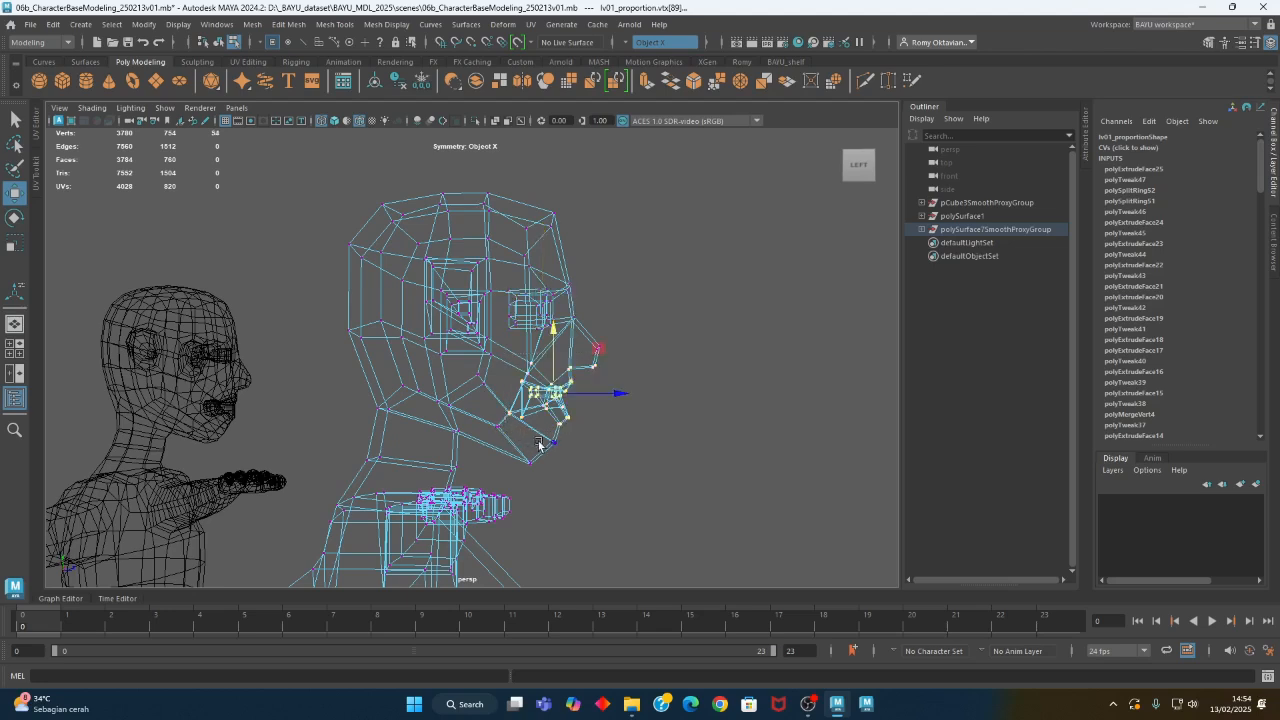
{"action": "left_click_drag", "start_coordinate": [561, 377], "coordinate": [557, 368]}
{"action": "middle_click_drag", "start_coordinate": [660, 362], "coordinate": [631, 379], "text": "alt"}
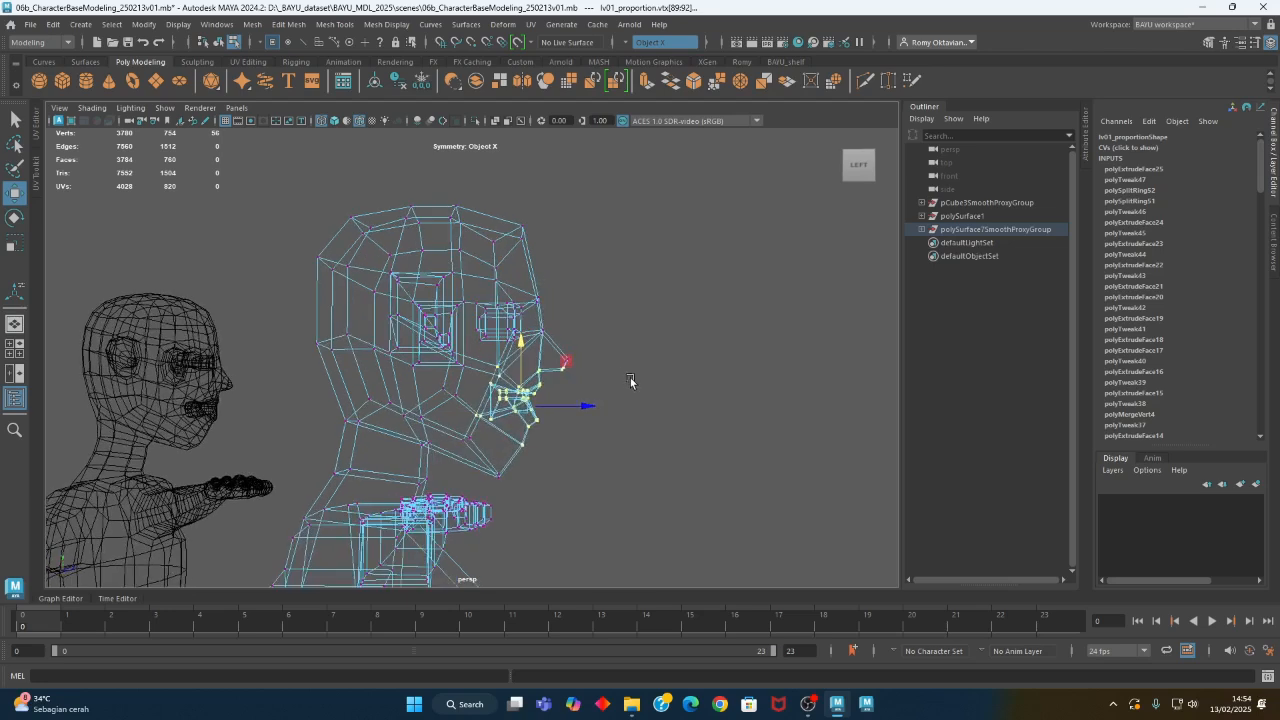
{"action": "left_click", "coordinate": [602, 338]}
{"action": "left_click_drag", "start_coordinate": [600, 333], "coordinate": [570, 332]}
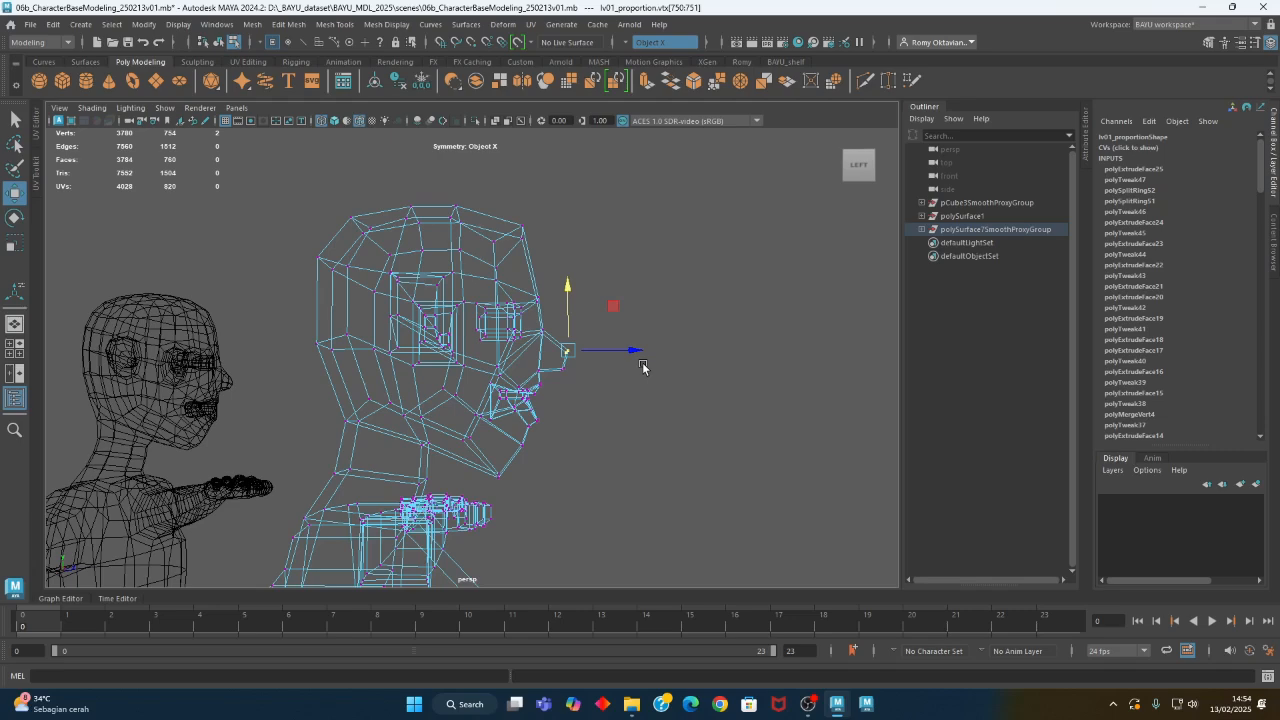
- Examine the raised facial features and jaw in shaded display against the smoothed figure from several sides
{"action": "key", "text": "5"}
{"action": "mouse_move", "coordinate": [642, 367]}
{"action": "left_mouse_down", "text": "alt"}
{"action": "mouse_move", "coordinate": [608, 440]}
{"action": "mouse_move", "coordinate": [434, 445]}
{"action": "mouse_move", "coordinate": [757, 449]}
{"action": "mouse_move", "coordinate": [668, 450]}
{"action": "left_mouse_up", "text": "alt"}
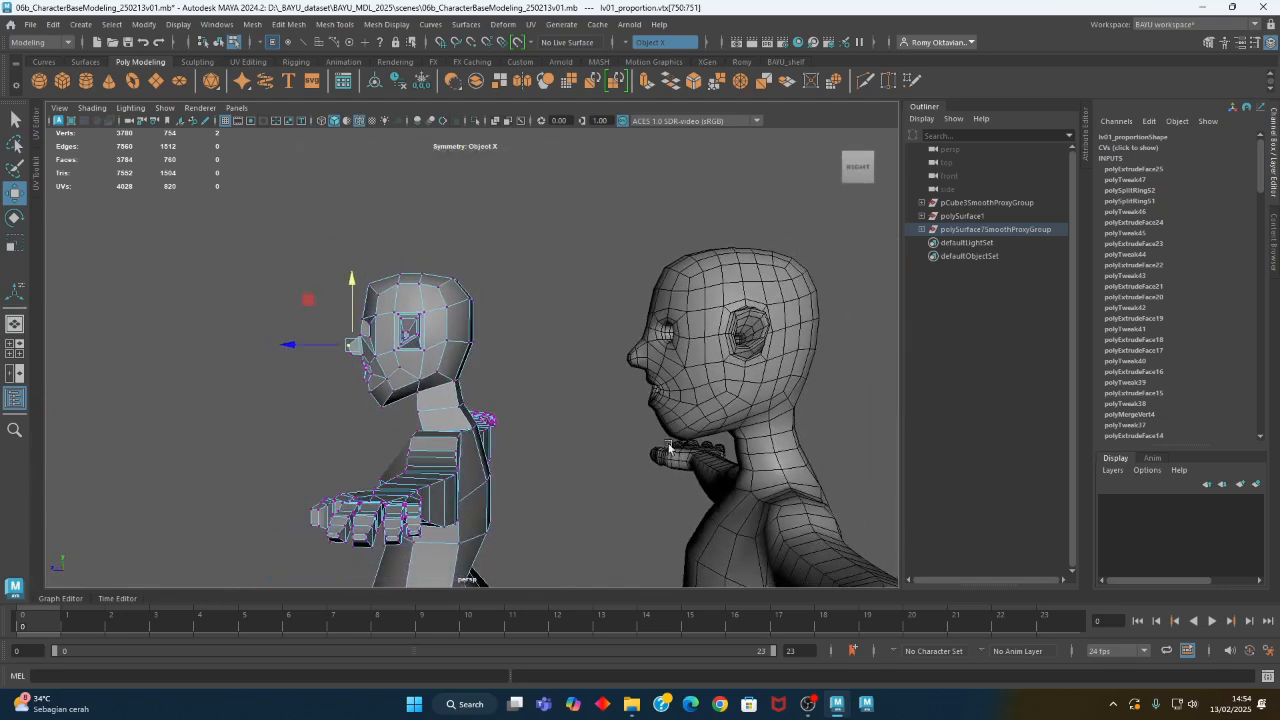
{"action": "scroll", "coordinate": [668, 450], "scroll_direction": "up", "scroll_amount": 4}
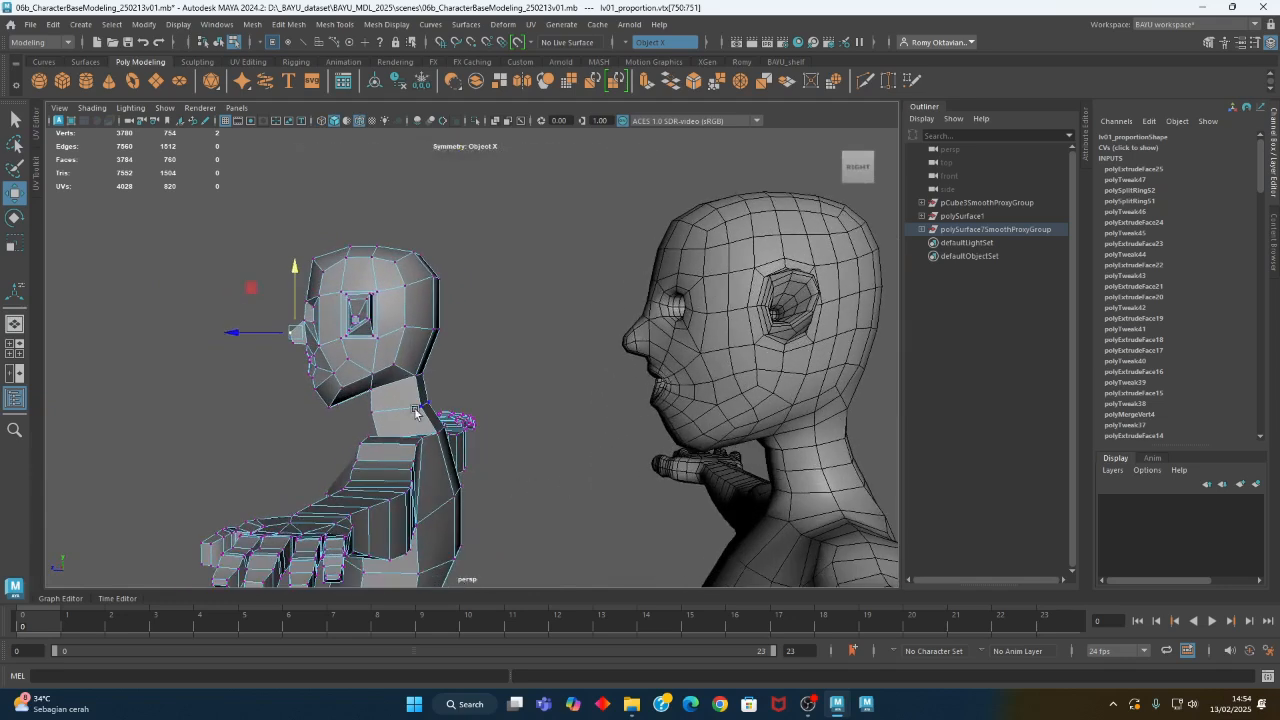
{"action": "middle_click_drag", "start_coordinate": [416, 411], "coordinate": [543, 414], "text": "alt"}
{"action": "right_click_drag", "start_coordinate": [543, 414], "coordinate": [686, 428], "text": "alt"}
{"action": "middle_click_drag", "start_coordinate": [370, 419], "coordinate": [406, 420], "text": "alt"}
{"action": "left_click_drag", "start_coordinate": [406, 420], "coordinate": [434, 421], "text": "alt"}
{"action": "right_click_drag", "start_coordinate": [328, 443], "coordinate": [430, 438], "text": "alt"}
{"action": "middle_click_drag", "start_coordinate": [422, 431], "coordinate": [474, 393], "text": "alt"}
{"action": "left_click_drag", "start_coordinate": [432, 405], "coordinate": [428, 428], "text": "alt"}
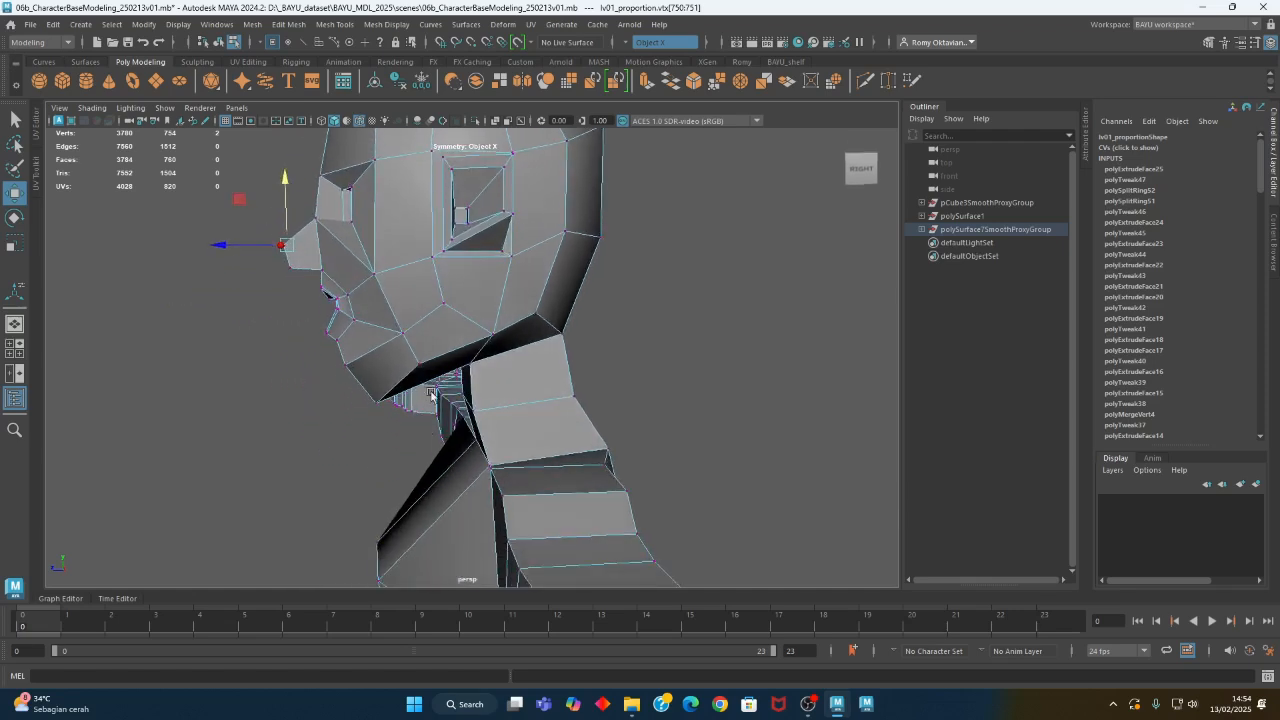
{"action": "middle_click_drag", "start_coordinate": [431, 393], "coordinate": [451, 399], "text": "alt"}
- Clear the selection and reposition the chin underside and jaw vertices in wireframe from the opposite side
{"action": "key", "text": "4"}
{"action": "left_click", "coordinate": [303, 416]}
{"action": "middle_click_drag", "start_coordinate": [353, 391], "coordinate": [345, 384], "text": "alt"}
{"action": "left_click_drag", "start_coordinate": [345, 384], "coordinate": [347, 384], "text": "alt"}
{"action": "middle_click_drag", "start_coordinate": [416, 433], "coordinate": [394, 400], "text": "alt"}
{"action": "left_click_drag", "start_coordinate": [394, 400], "coordinate": [395, 421], "text": "alt"}
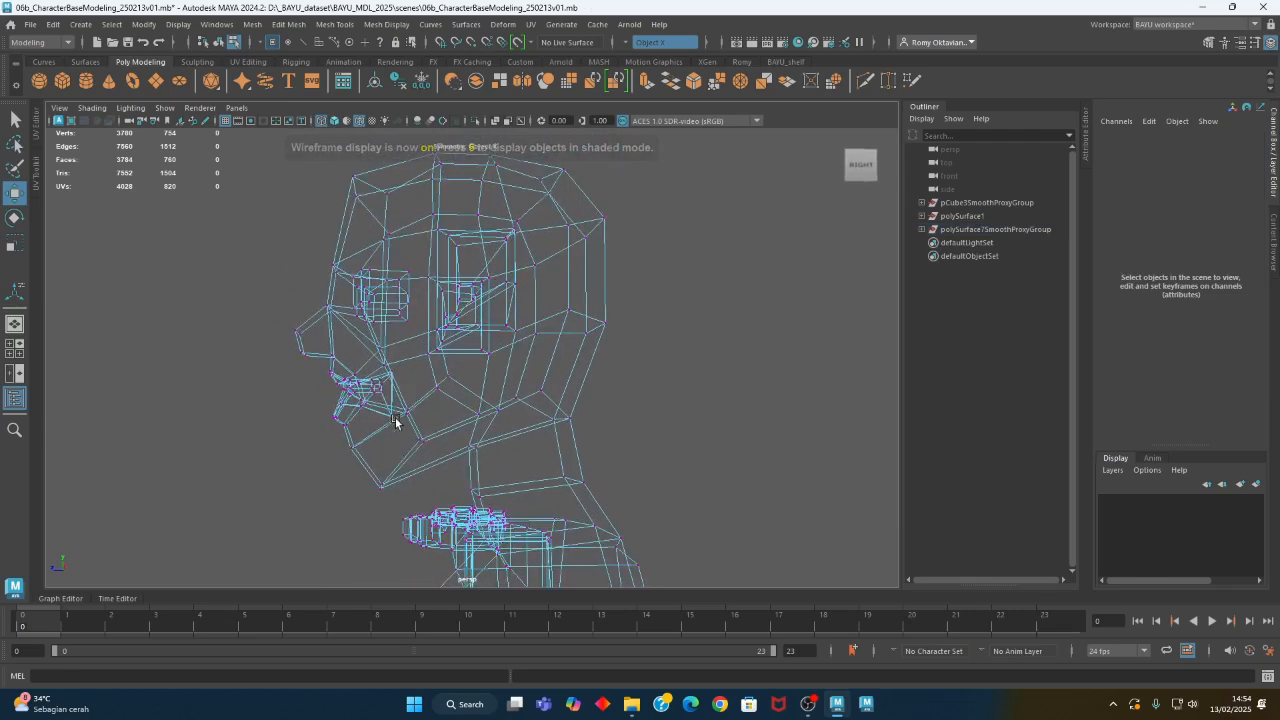
{"action": "left_click_drag", "start_coordinate": [357, 463], "coordinate": [408, 507]}
{"action": "left_click_drag", "start_coordinate": [339, 445], "coordinate": [347, 430]}
{"action": "left_click_drag", "start_coordinate": [437, 431], "coordinate": [409, 456]}
{"action": "left_click_drag", "start_coordinate": [380, 396], "coordinate": [396, 390]}
- Adjust the front chin vertices in side view to refine the chin's profile
{"action": "left_click_drag", "start_coordinate": [321, 448], "coordinate": [346, 455], "text": "alt"}
{"action": "right_click_drag", "start_coordinate": [295, 456], "coordinate": [434, 468], "text": "alt"}
{"action": "left_click_drag", "start_coordinate": [296, 419], "coordinate": [350, 457]}
{"action": "left_click_drag", "start_coordinate": [292, 388], "coordinate": [305, 399]}
{"action": "left_click_drag", "start_coordinate": [340, 480], "coordinate": [375, 447]}
{"action": "left_click_drag", "start_coordinate": [313, 413], "coordinate": [320, 423]}
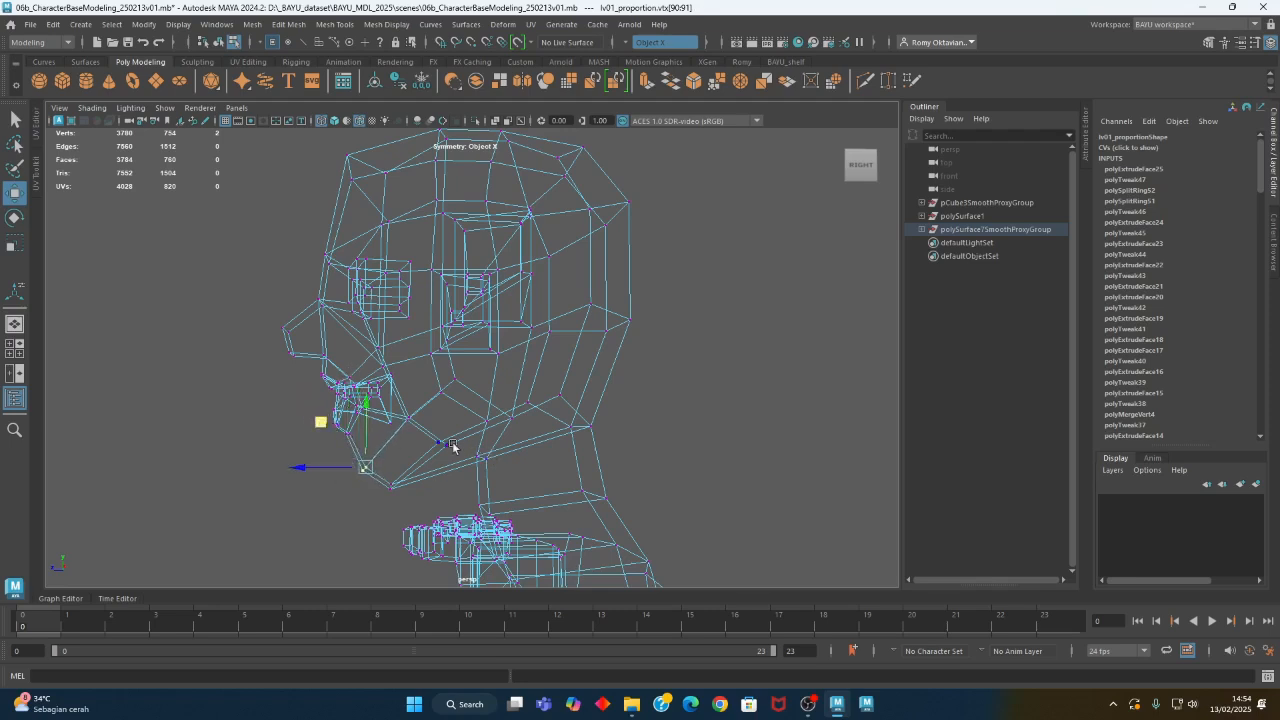
- Move the jaw vertices behind the chin slightly forward in side view and review the profile
{"action": "left_click_drag", "start_coordinate": [470, 431], "coordinate": [429, 459]}
{"action": "left_click_drag", "start_coordinate": [395, 398], "coordinate": [388, 396]}
{"action": "right_click_drag", "start_coordinate": [391, 398], "coordinate": [336, 408], "text": "alt"}
{"action": "left_click_drag", "start_coordinate": [527, 459], "coordinate": [571, 456], "text": "alt"}
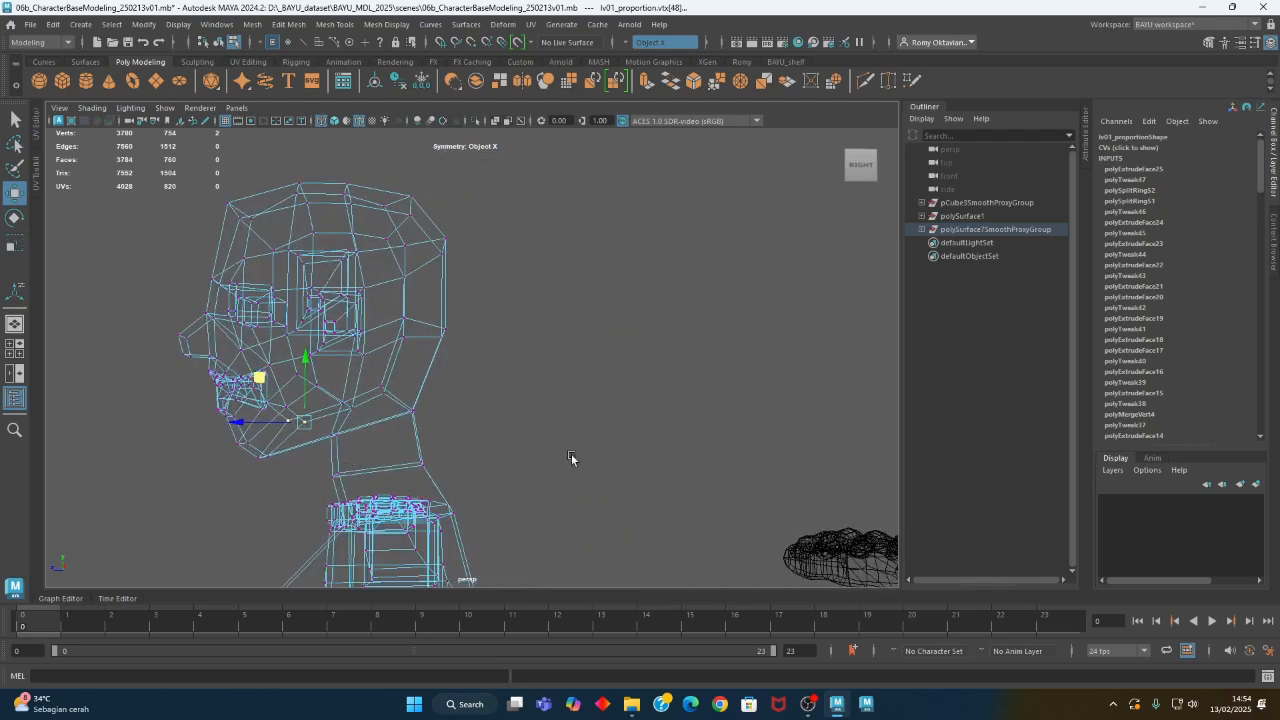
{"action": "mouse_move", "coordinate": [688, 443]}
{"action": "right_mouse_down", "text": "alt"}
{"action": "mouse_move", "coordinate": [594, 443]}
{"action": "mouse_move", "coordinate": [620, 444]}
{"action": "mouse_move", "coordinate": [597, 431]}
{"action": "right_mouse_up", "text": "alt"}
{"action": "middle_click_drag", "start_coordinate": [597, 431], "coordinate": [573, 445], "text": "alt"}
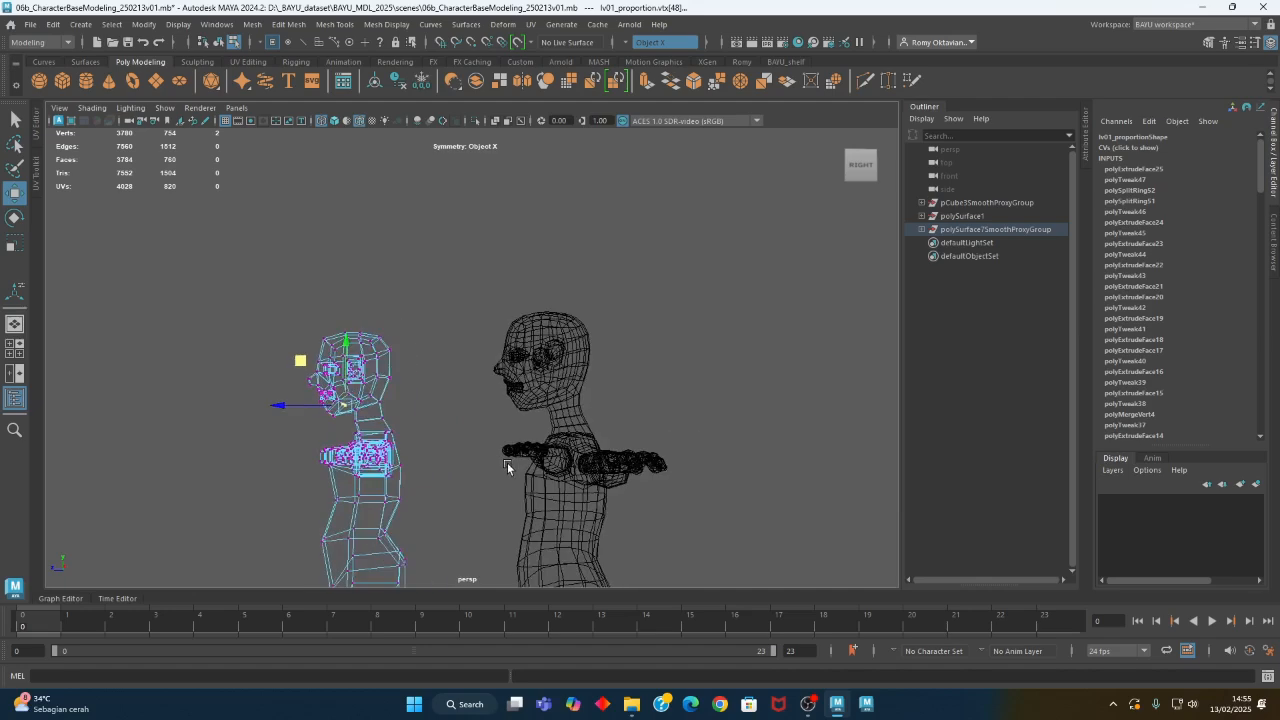
- Move the lower cheek vertices slightly inward symmetrically in shaded front view
{"action": "mouse_move", "coordinate": [514, 471]}
{"action": "left_mouse_down", "text": "alt"}
{"action": "mouse_move", "coordinate": [429, 491]}
{"action": "mouse_move", "coordinate": [632, 517]}
{"action": "mouse_move", "coordinate": [595, 515]}
{"action": "mouse_move", "coordinate": [629, 462]}
{"action": "mouse_move", "coordinate": [708, 474]}
{"action": "left_mouse_up", "text": "alt"}
{"action": "key", "text": "5"}
{"action": "middle_click_drag", "start_coordinate": [516, 493], "coordinate": [660, 458], "text": "alt"}
{"action": "scroll", "coordinate": [375, 416], "scroll_direction": "up", "scroll_amount": 2}
{"action": "middle_click_drag", "start_coordinate": [370, 414], "coordinate": [460, 447], "text": "alt"}
{"action": "left_click", "coordinate": [486, 398]}
{"action": "left_click_drag", "start_coordinate": [508, 394], "coordinate": [495, 393]}
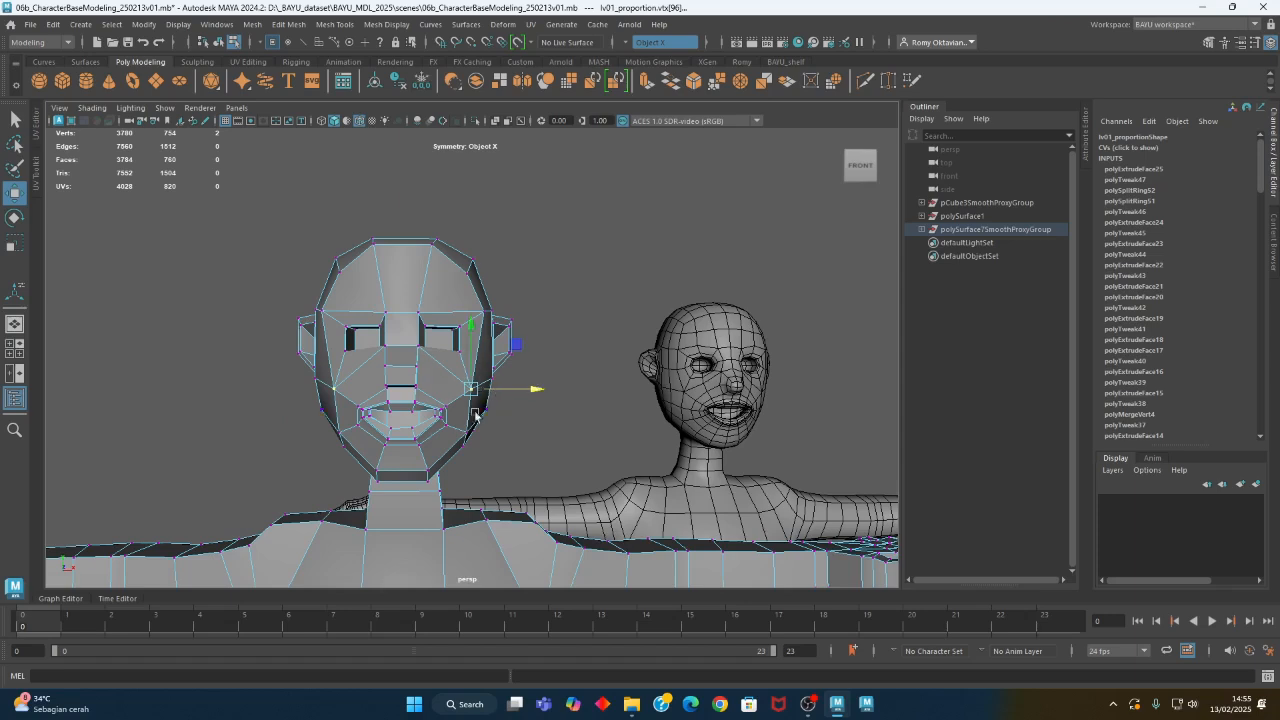
- Adjust the jawline vertices below the cheeks in shaded view, and inspect the rear jaw in wireframe side view
{"action": "left_click_drag", "start_coordinate": [480, 456], "coordinate": [470, 490], "text": "alt"}
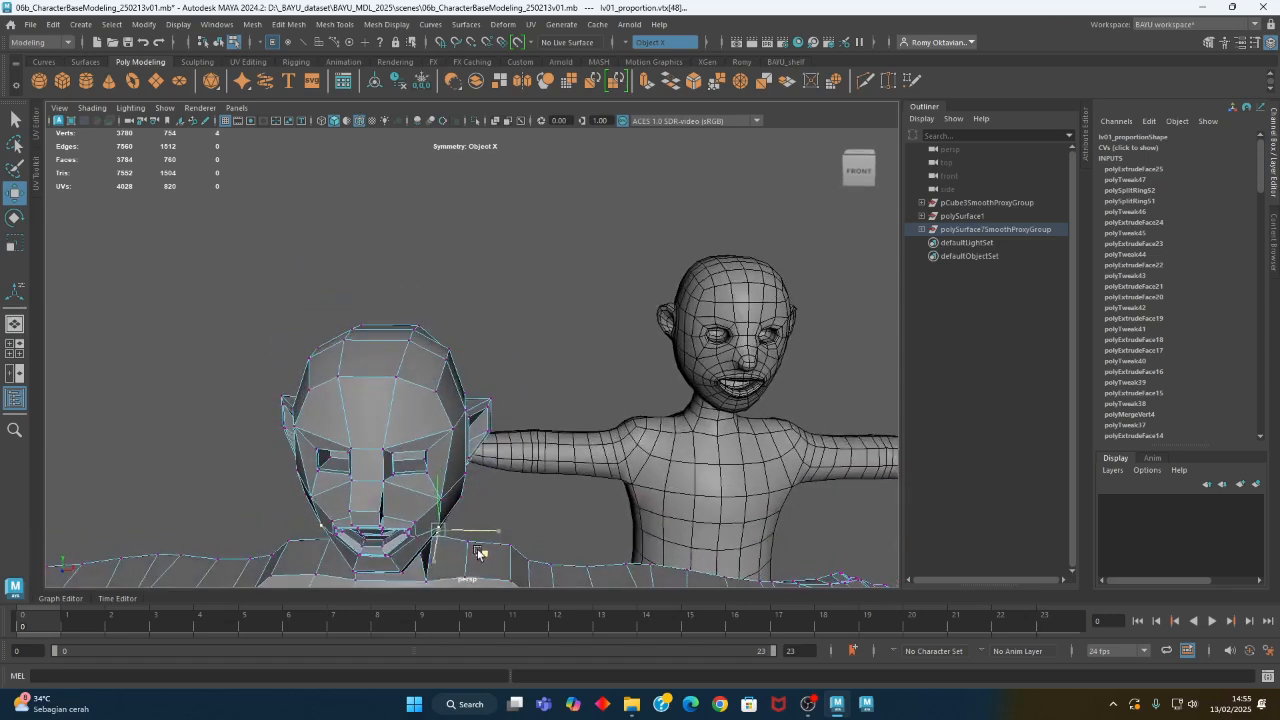
{"action": "left_click_drag", "start_coordinate": [476, 551], "coordinate": [465, 457], "text": "alt"}
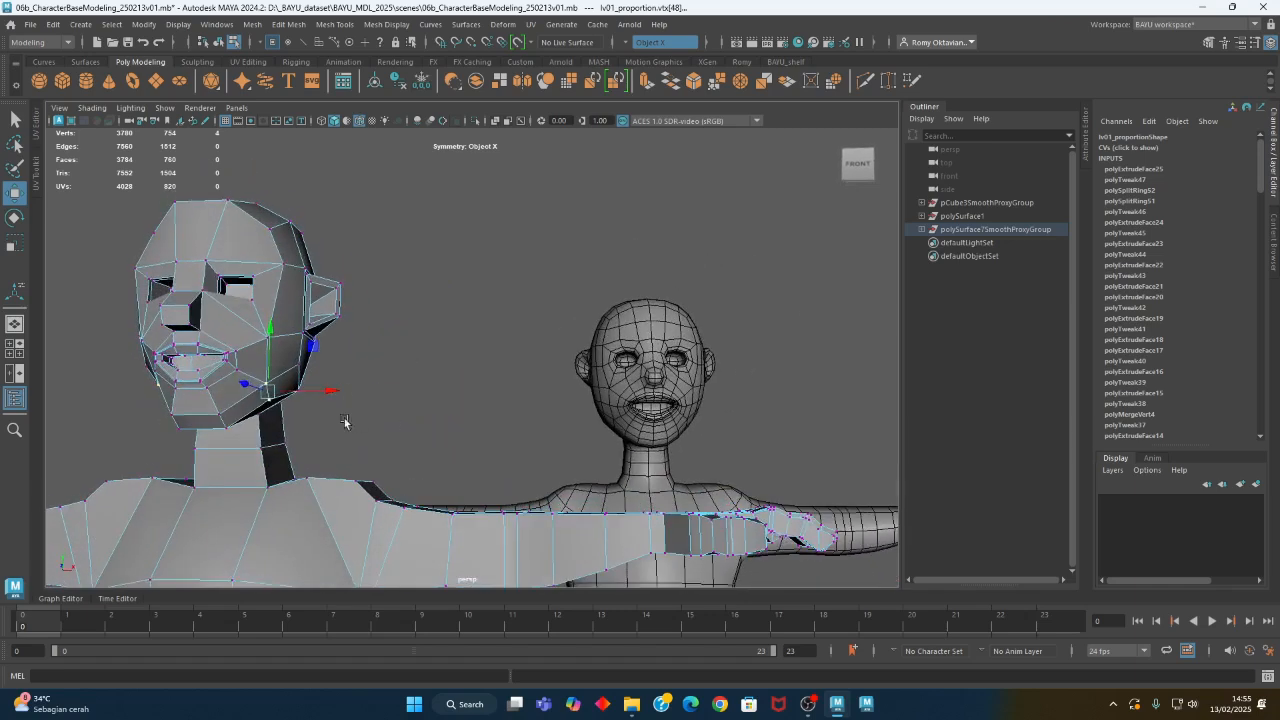
{"action": "left_click_drag", "start_coordinate": [296, 358], "coordinate": [191, 415]}
{"action": "right_click_drag", "start_coordinate": [191, 415], "coordinate": [505, 406], "text": "alt"}
{"action": "middle_click_drag", "start_coordinate": [350, 408], "coordinate": [605, 403], "text": "alt"}
{"action": "key", "text": "4"}
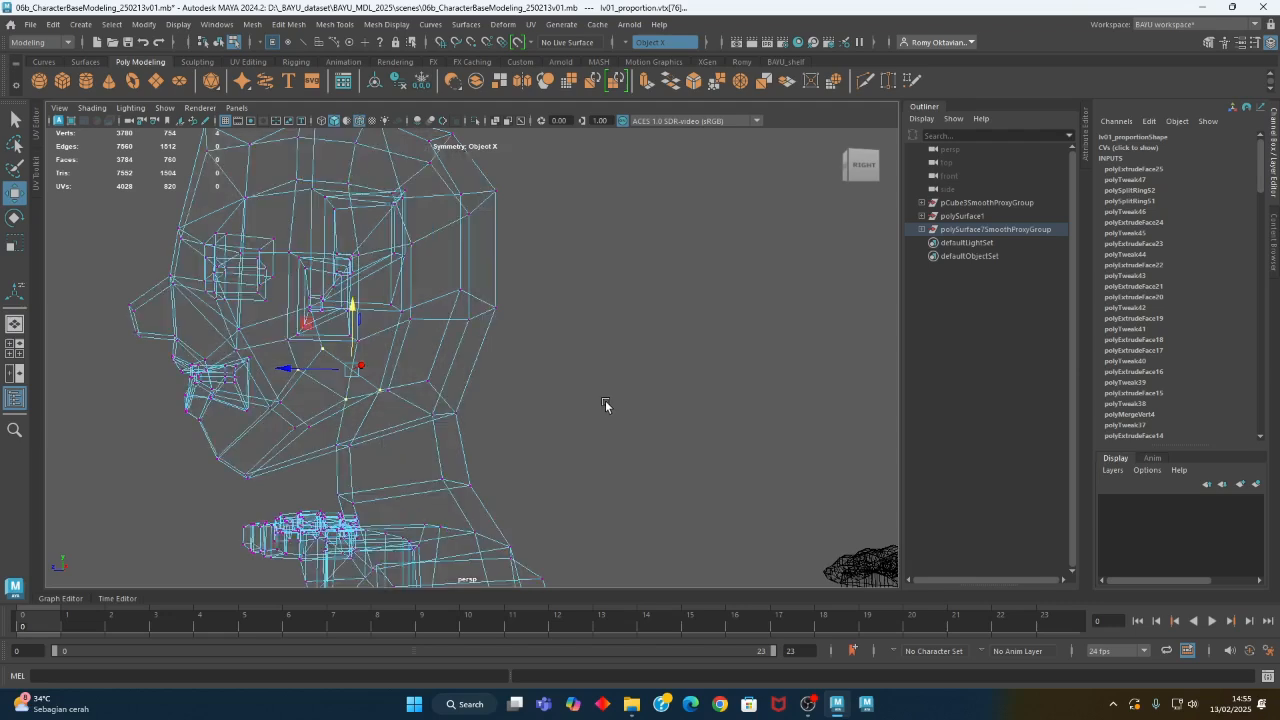
- Reposition the vertices around the jaw corner below the ear and the chin underside vertices in side view
{"action": "left_click_drag", "start_coordinate": [441, 436], "coordinate": [425, 447], "text": "alt"}
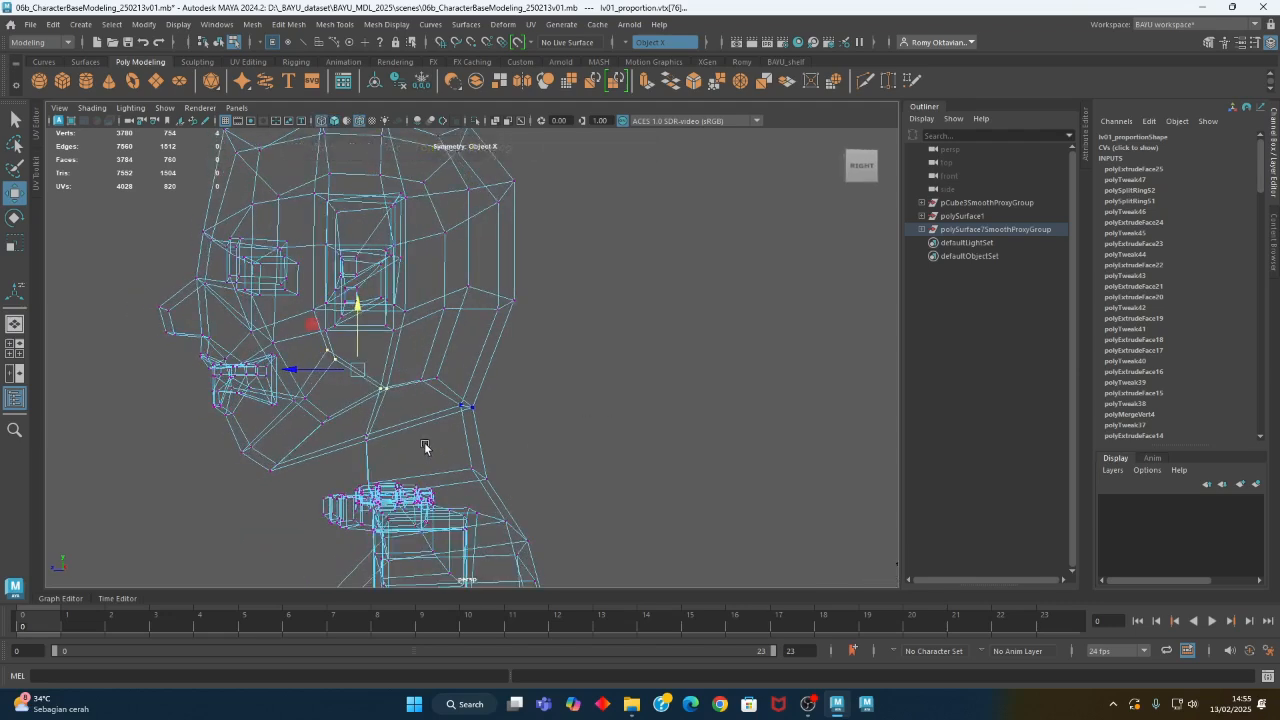
{"action": "middle_click_drag", "start_coordinate": [424, 447], "coordinate": [471, 390], "text": "alt"}
{"action": "left_click", "coordinate": [418, 388]}
{"action": "left_click_drag", "start_coordinate": [442, 305], "coordinate": [477, 384], "text": "shift"}
{"action": "left_click_drag", "start_coordinate": [406, 318], "coordinate": [412, 333]}
{"action": "mouse_move", "coordinate": [328, 404]}
{"action": "left_mouse_down"}
{"action": "mouse_move", "coordinate": [400, 457]}
{"action": "mouse_move", "coordinate": [320, 400]}
{"action": "left_mouse_up"}
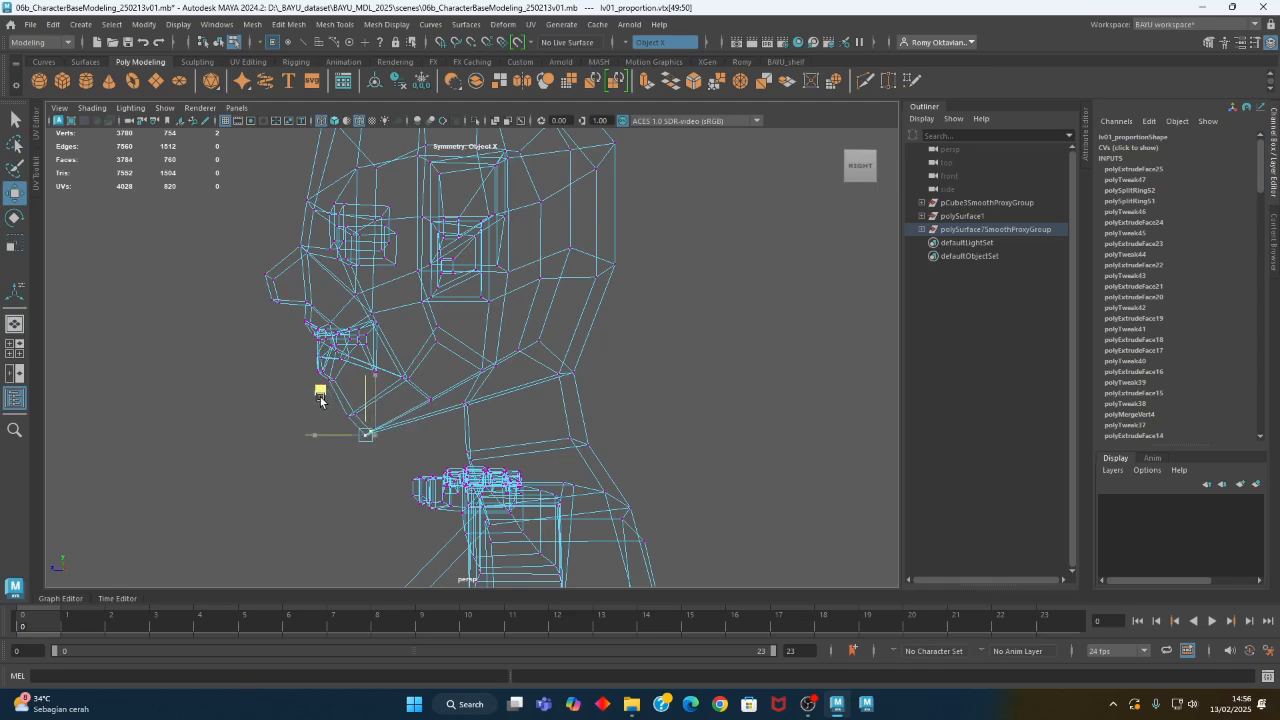
{"action": "scroll", "coordinate": [320, 395], "scroll_direction": "down", "scroll_amount": 5}
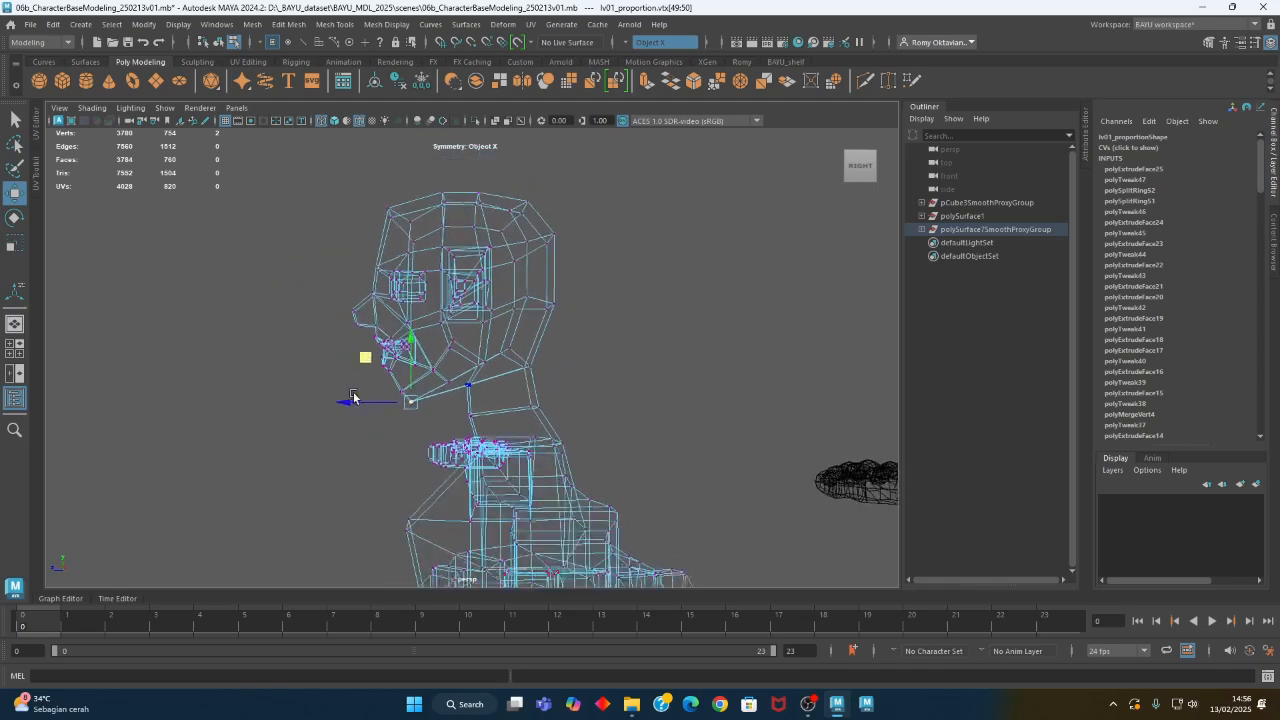
- Adjust the vertices at the back of the jaw below the ear, using wireframe and shaded side views
{"action": "left_click_drag", "start_coordinate": [359, 413], "coordinate": [462, 415], "text": "alt"}
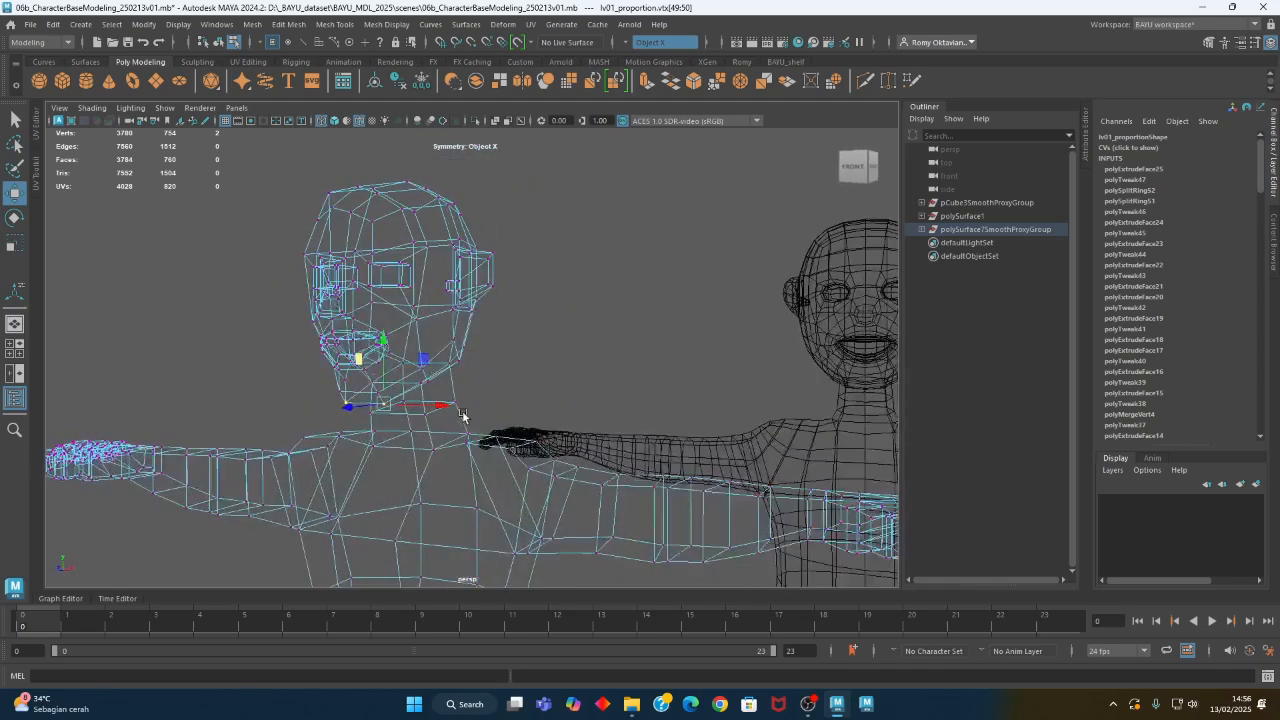
{"action": "right_click_drag", "start_coordinate": [753, 424], "coordinate": [666, 449], "text": "alt"}
{"action": "left_click_drag", "start_coordinate": [666, 449], "coordinate": [550, 430], "text": "alt"}
{"action": "right_click_drag", "start_coordinate": [460, 424], "coordinate": [588, 430], "text": "alt"}
{"action": "middle_click_drag", "start_coordinate": [453, 414], "coordinate": [463, 429], "text": "alt"}
{"action": "left_click", "coordinate": [463, 429]}
{"action": "left_click_drag", "start_coordinate": [465, 411], "coordinate": [465, 400]}
{"action": "left_click", "coordinate": [485, 394]}
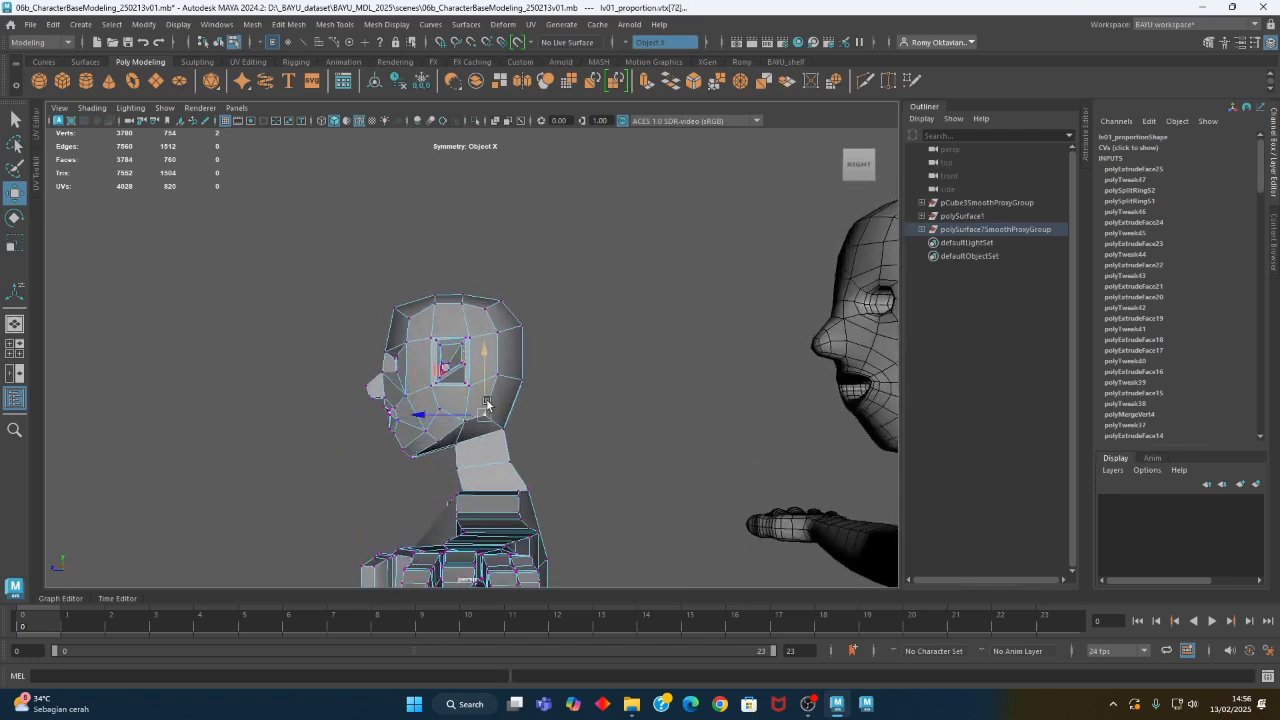
- Move the rear jaw vertices slightly inward symmetrically in shaded front view
{"action": "right_click_drag", "start_coordinate": [600, 429], "coordinate": [558, 431], "text": "alt"}
{"action": "left_click_drag", "start_coordinate": [560, 431], "coordinate": [698, 438], "text": "alt"}
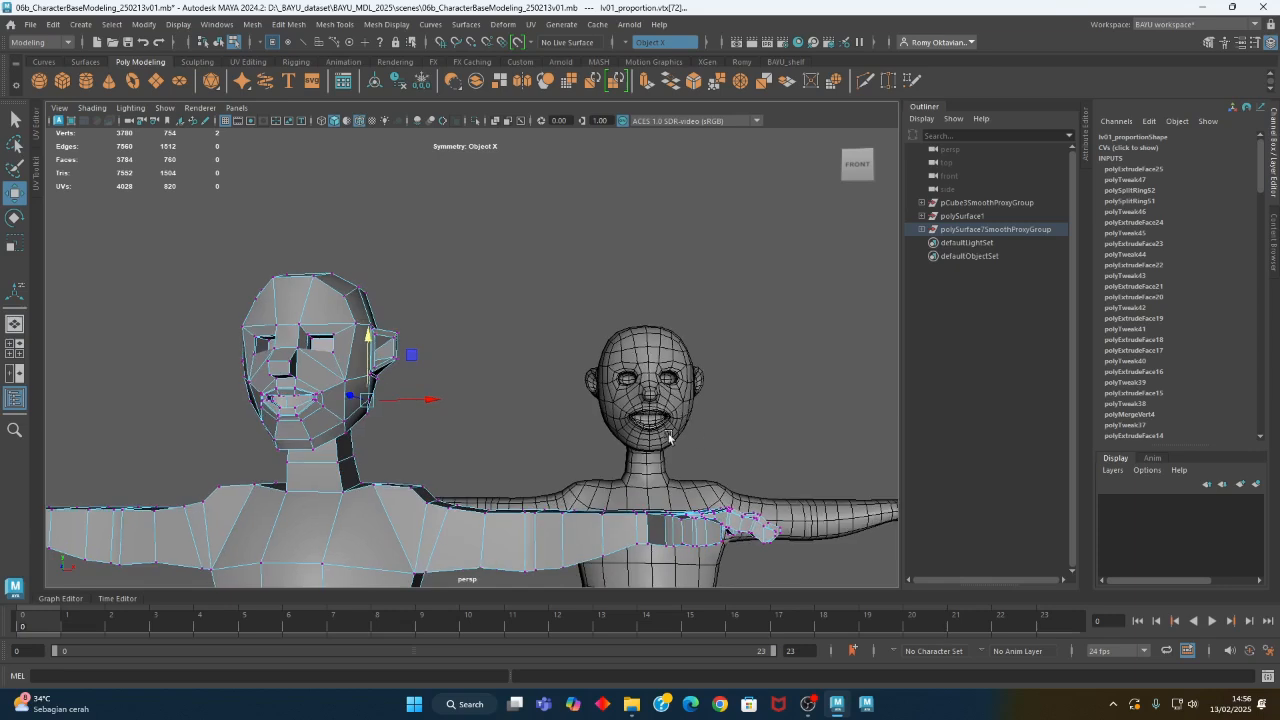
{"action": "middle_click_drag", "start_coordinate": [470, 422], "coordinate": [546, 442], "text": "alt"}
{"action": "left_click_drag", "start_coordinate": [546, 442], "coordinate": [525, 414], "text": "alt"}
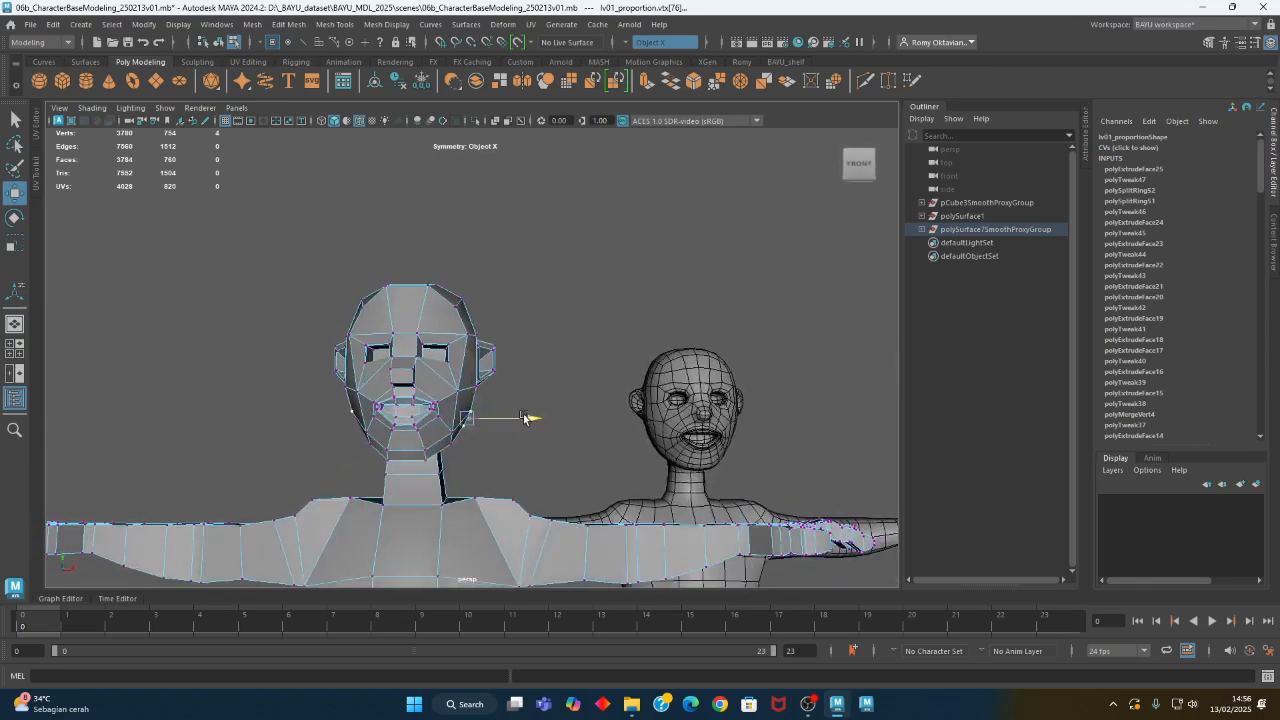
{"action": "left_click_drag", "start_coordinate": [528, 423], "coordinate": [510, 397], "text": "alt"}
- Adjust the vertices at the upper back of the head in wireframe side view
{"action": "key", "text": "4"}
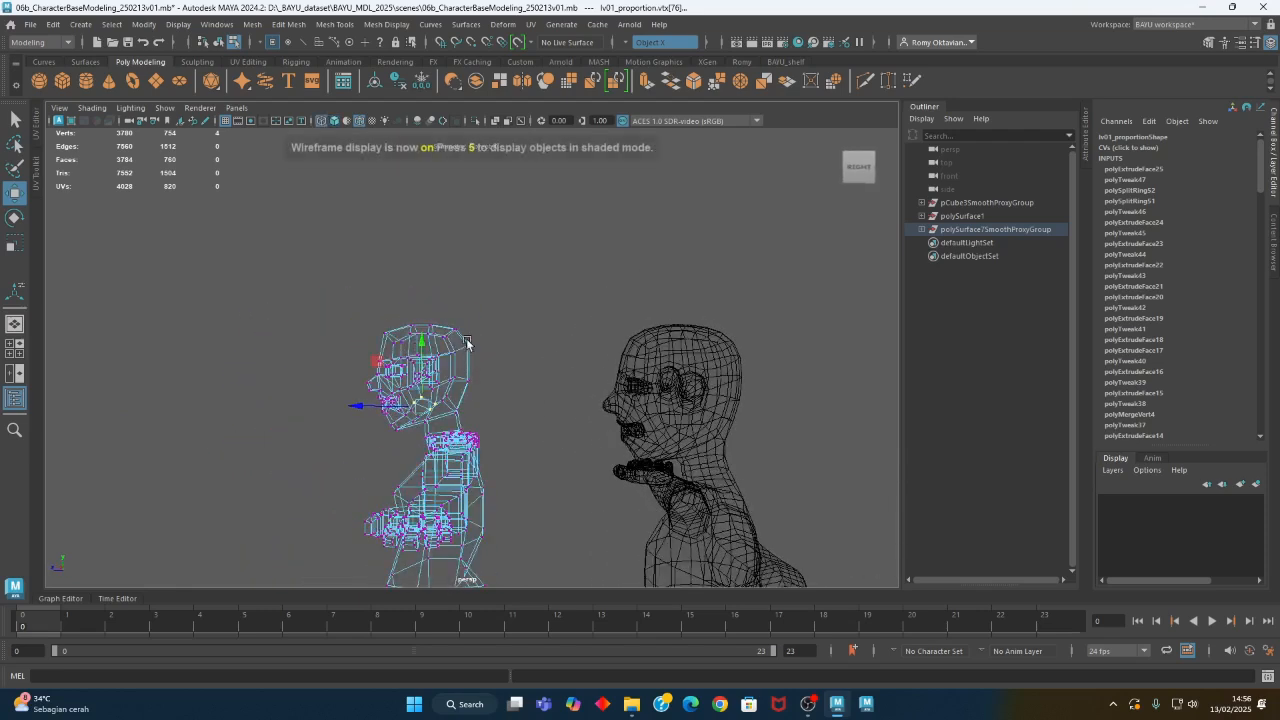
{"action": "left_click_drag", "start_coordinate": [463, 358], "coordinate": [460, 340]}
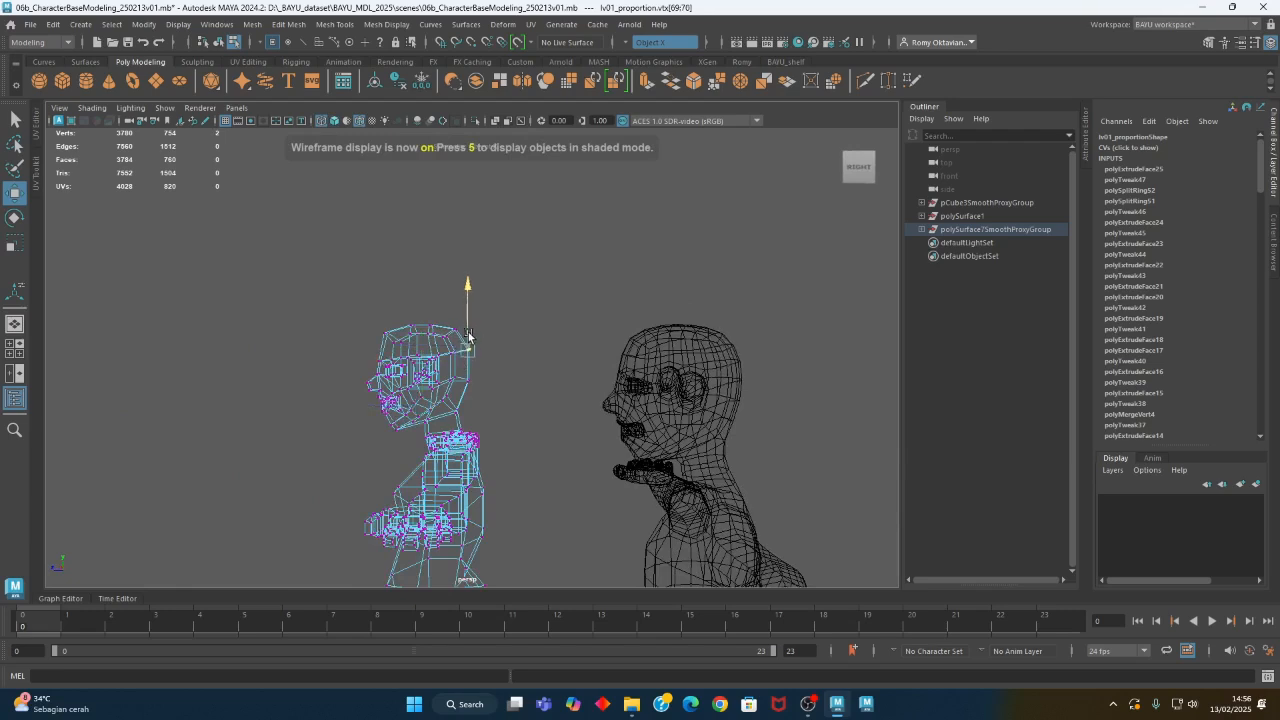
{"action": "key", "text": "w"}
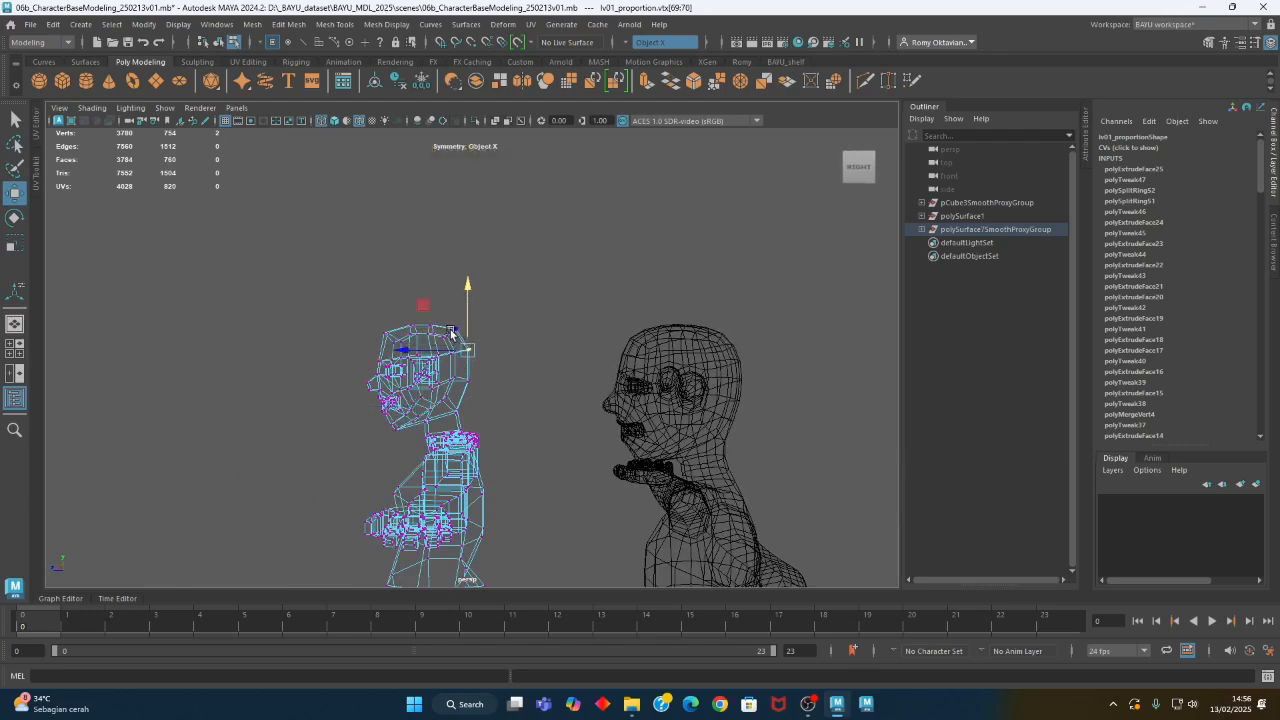
{"action": "right_click_drag", "start_coordinate": [531, 277], "coordinate": [558, 295]}
{"action": "left_click", "coordinate": [559, 296]}
- Examine the full low-poly and smoothed figures in shaded display from several angles, comparing their overall proportions
{"action": "left_click_drag", "start_coordinate": [390, 368], "coordinate": [541, 426], "text": "alt"}
{"action": "middle_click_drag", "start_coordinate": [541, 426], "coordinate": [572, 390], "text": "alt"}
{"action": "key", "text": "5"}
{"action": "mouse_move", "coordinate": [598, 428]}
{"action": "left_mouse_down", "text": "alt"}
{"action": "mouse_move", "coordinate": [611, 458]}
{"action": "mouse_move", "coordinate": [539, 477]}
{"action": "mouse_move", "coordinate": [421, 466]}
{"action": "mouse_move", "coordinate": [510, 445]}
{"action": "mouse_move", "coordinate": [486, 450]}
{"action": "left_mouse_up", "text": "alt"}
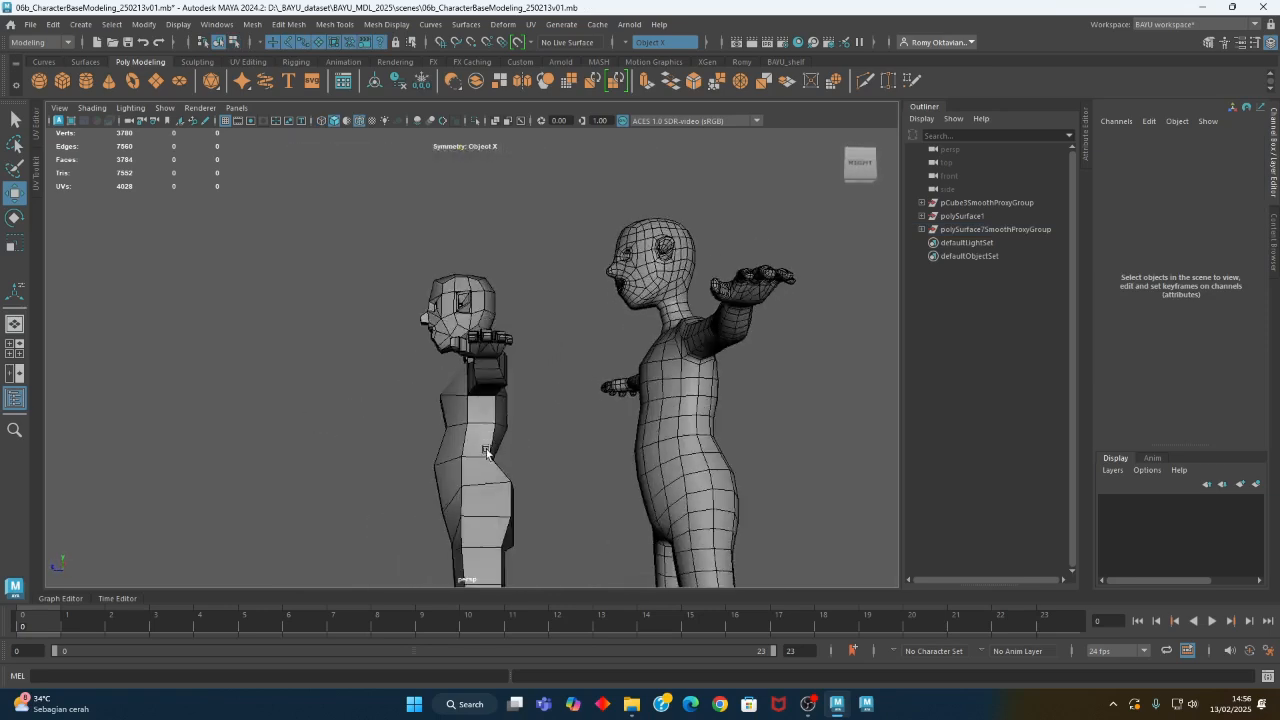
{"action": "left_click", "coordinate": [452, 471]}
{"action": "right_click_drag", "start_coordinate": [432, 332], "coordinate": [364, 306]}
{"action": "left_click_drag", "start_coordinate": [416, 453], "coordinate": [635, 516]}
{"action": "middle_click_drag", "start_coordinate": [506, 469], "coordinate": [538, 489], "text": "alt"}
{"action": "right_click_drag", "start_coordinate": [468, 487], "coordinate": [548, 487], "text": "alt"}
{"action": "left_click_drag", "start_coordinate": [453, 428], "coordinate": [425, 465]}
{"action": "left_click_drag", "start_coordinate": [459, 477], "coordinate": [489, 482], "text": "alt"}
{"action": "left_click_drag", "start_coordinate": [477, 438], "coordinate": [503, 439]}
{"action": "middle_click_drag", "start_coordinate": [535, 504], "coordinate": [510, 413], "text": "alt"}
{"action": "left_click_drag", "start_coordinate": [500, 433], "coordinate": [578, 416], "text": "alt"}
{"action": "key", "text": "ctrl+z"}
{"action": "right_click_drag", "start_coordinate": [643, 378], "coordinate": [706, 288]}
{"action": "left_click_drag", "start_coordinate": [624, 421], "coordinate": [586, 424], "text": "alt"}
{"action": "right_click_drag", "start_coordinate": [466, 428], "coordinate": [769, 461], "text": "alt"}
{"action": "middle_click_drag", "start_coordinate": [769, 461], "coordinate": [531, 385], "text": "alt"}
{"action": "right_click_drag", "start_coordinate": [640, 410], "coordinate": [496, 424], "text": "alt"}
{"action": "left_click_drag", "start_coordinate": [495, 425], "coordinate": [530, 440], "text": "alt"}
- Set the smoothed figure's Translate X to 0
{"action": "left_click", "coordinate": [589, 391]}
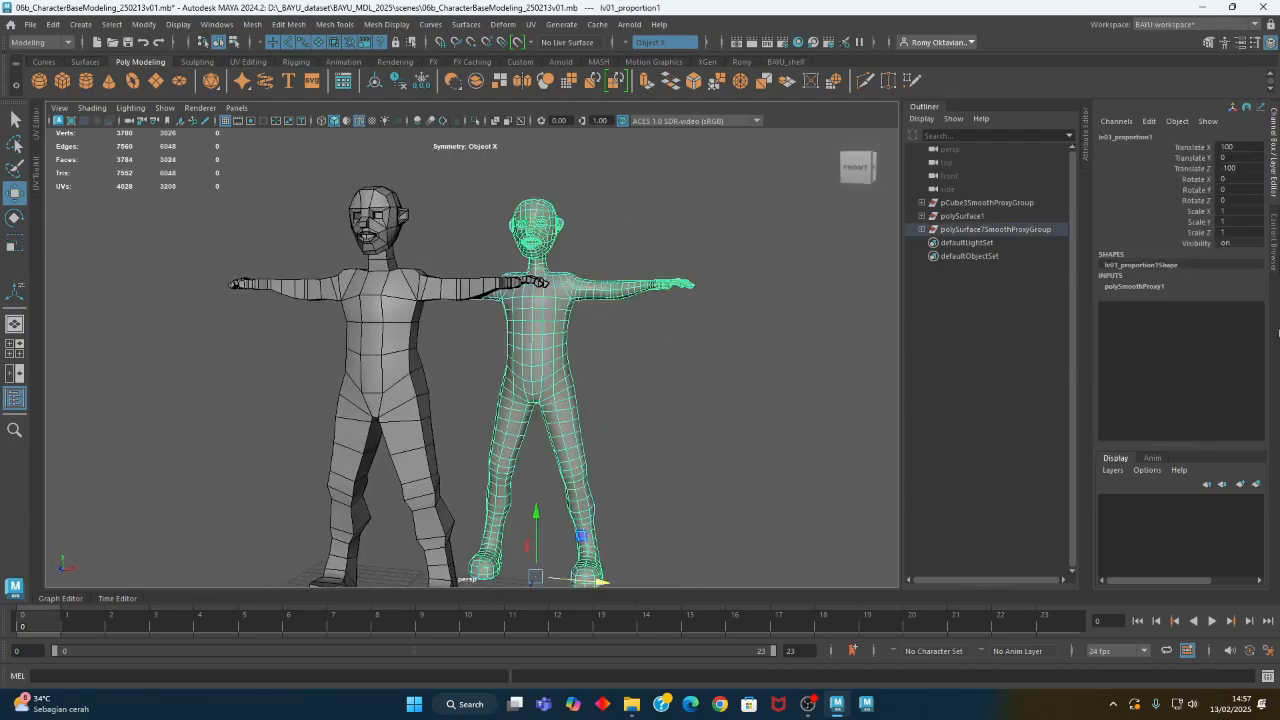
{"action": "double_click", "coordinate": [1246, 148]}
{"action": "key", "text": "Return"}
- Put the low-poly figure in a new display layer named CharBase and hide that layer
{"action": "left_click_drag", "start_coordinate": [825, 334], "coordinate": [616, 393], "text": "alt"}
{"action": "left_click", "coordinate": [616, 393]}
{"action": "left_click_drag", "start_coordinate": [693, 401], "coordinate": [351, 367], "text": "alt"}
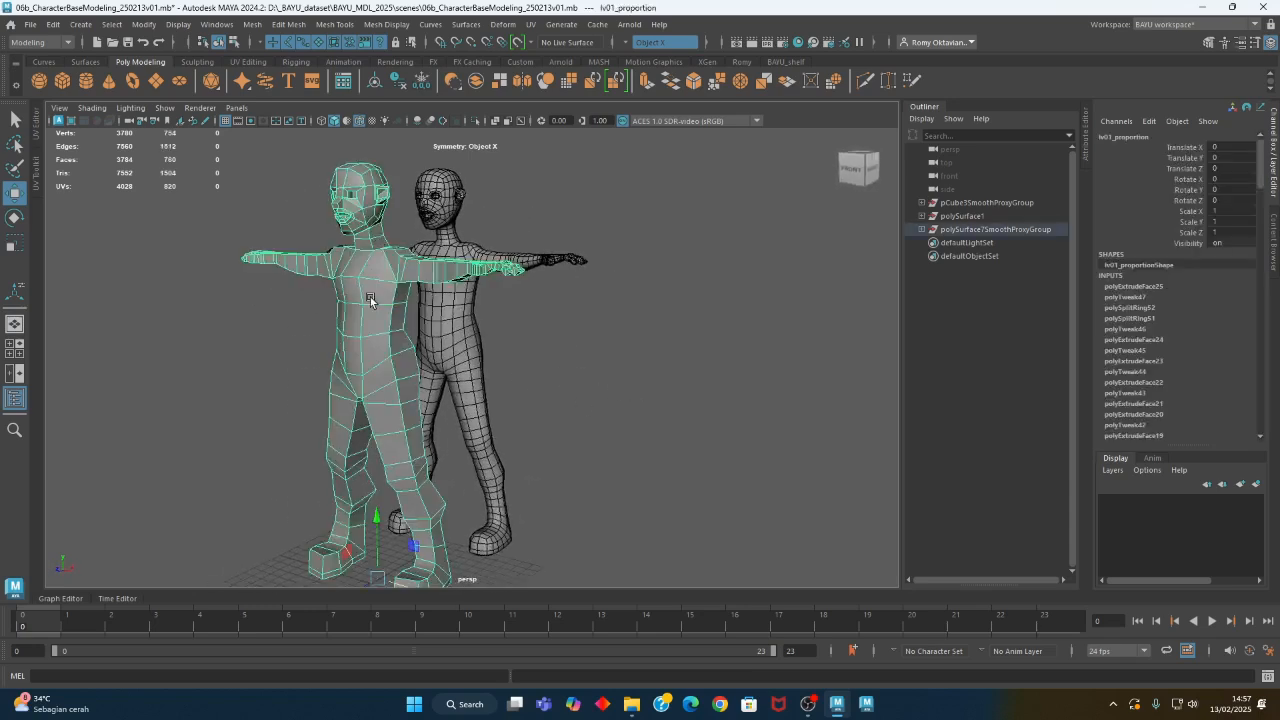
{"action": "left_click", "coordinate": [1256, 486]}
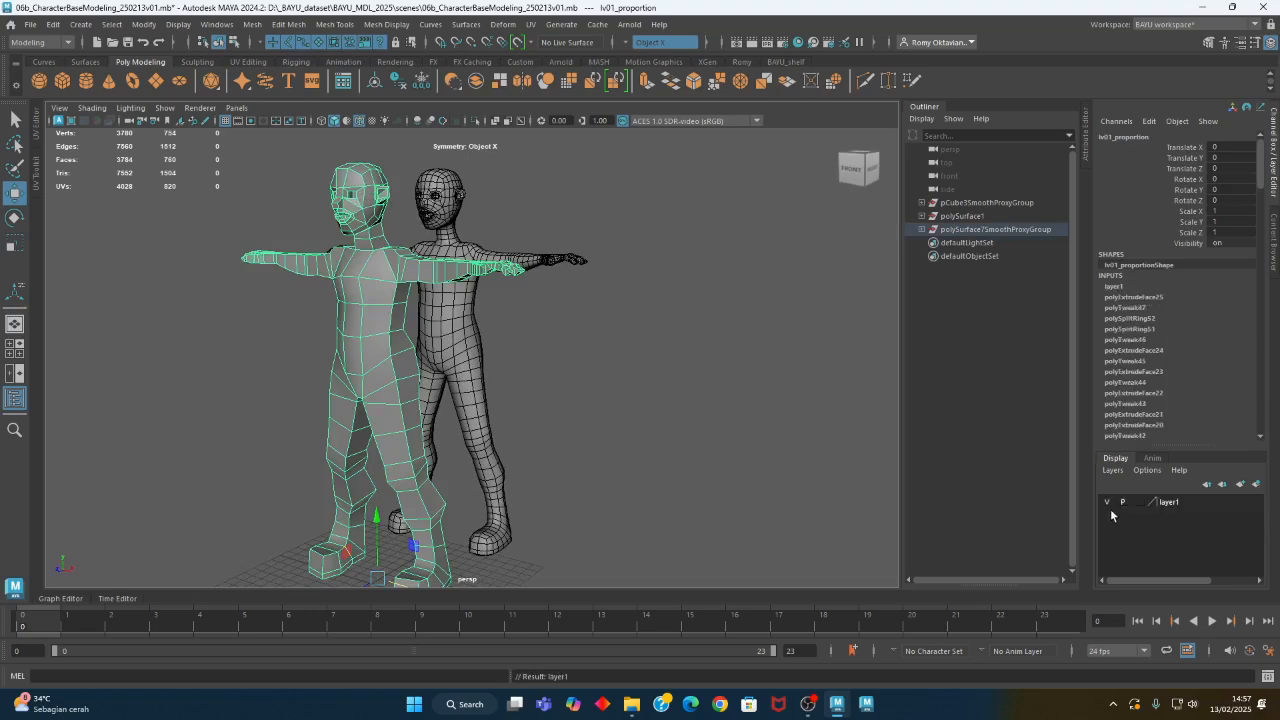
{"action": "double_click", "coordinate": [1165, 503]}
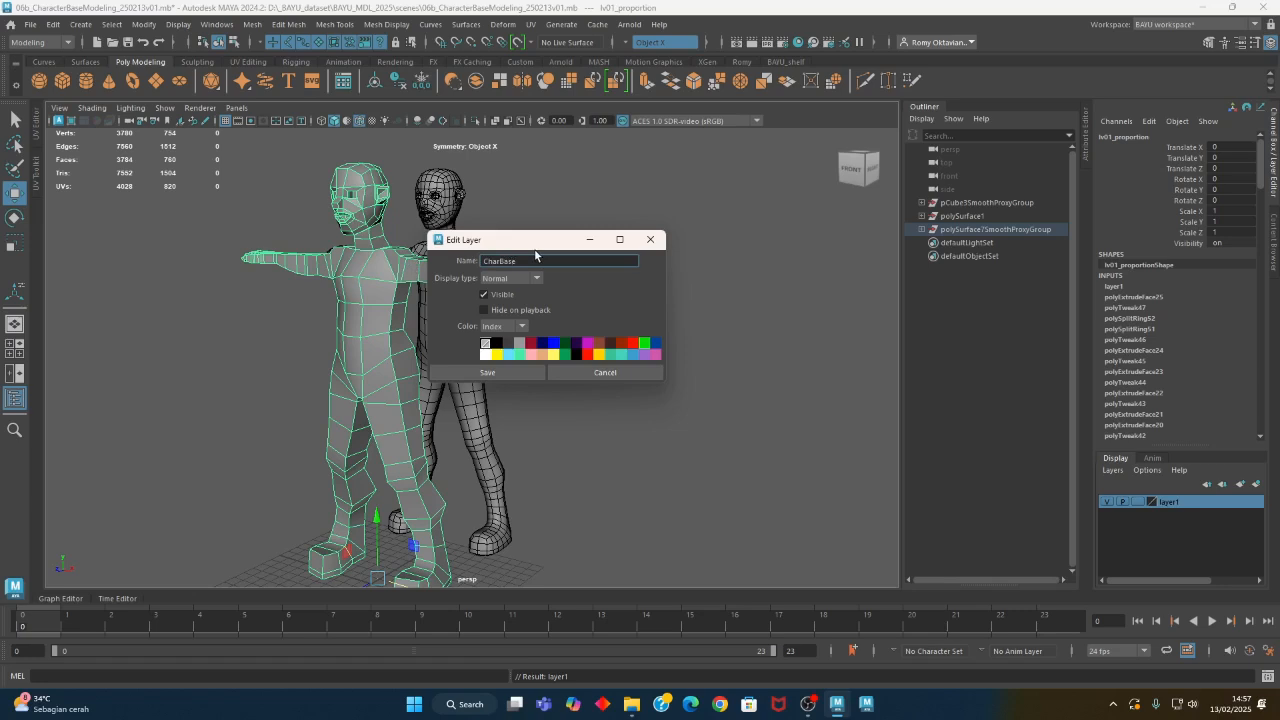
{"action": "left_click", "coordinate": [503, 296]}
{"action": "left_click", "coordinate": [508, 374]}
{"action": "middle_click_drag", "start_coordinate": [529, 309], "coordinate": [509, 334], "text": "alt"}
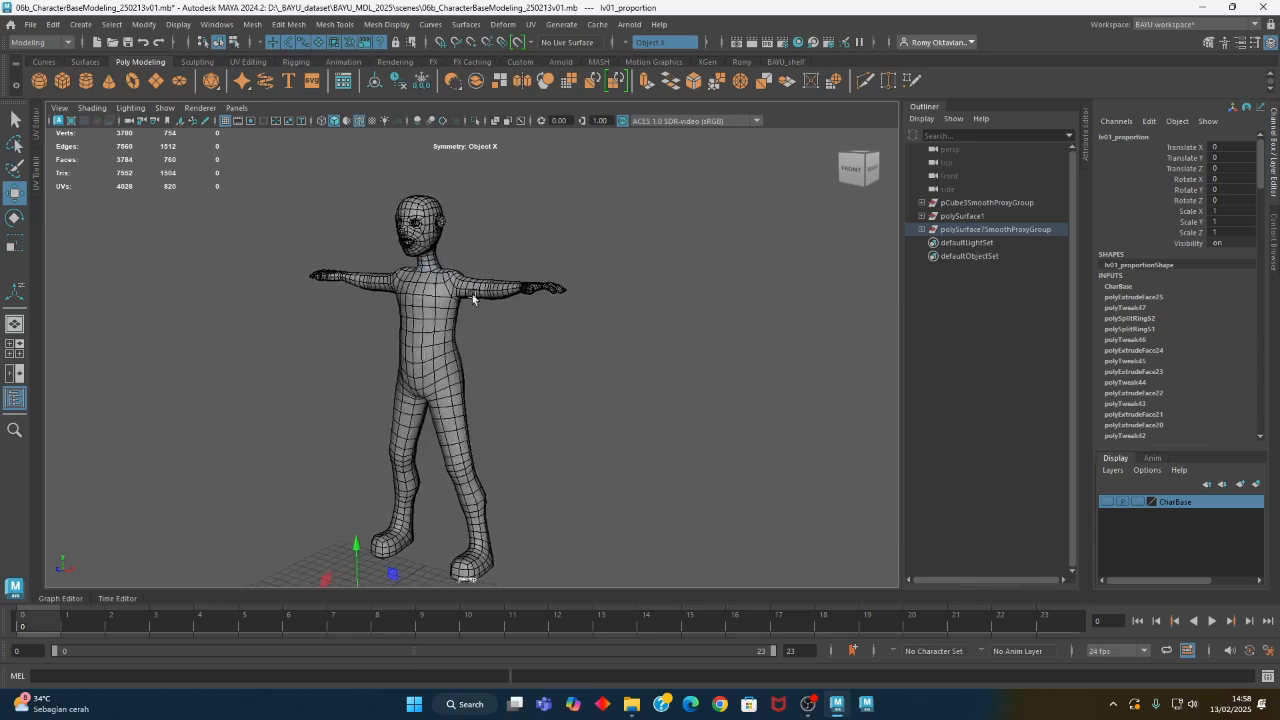
- Create new display layers with the smoothed figure selected and delete the surplus layer2
{"action": "left_click", "coordinate": [472, 294]}
{"action": "left_click_drag", "start_coordinate": [563, 434], "coordinate": [610, 385], "text": "alt"}
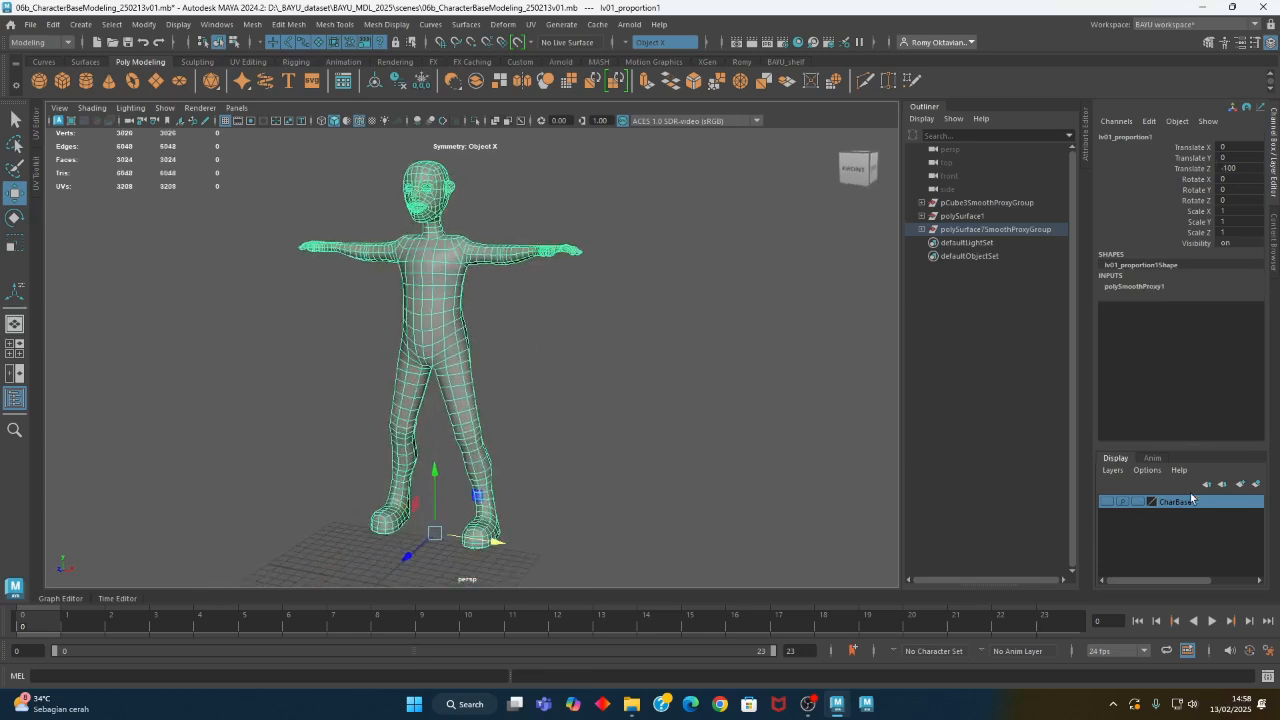
{"action": "left_click", "coordinate": [1258, 485]}
{"action": "left_click", "coordinate": [1258, 485]}
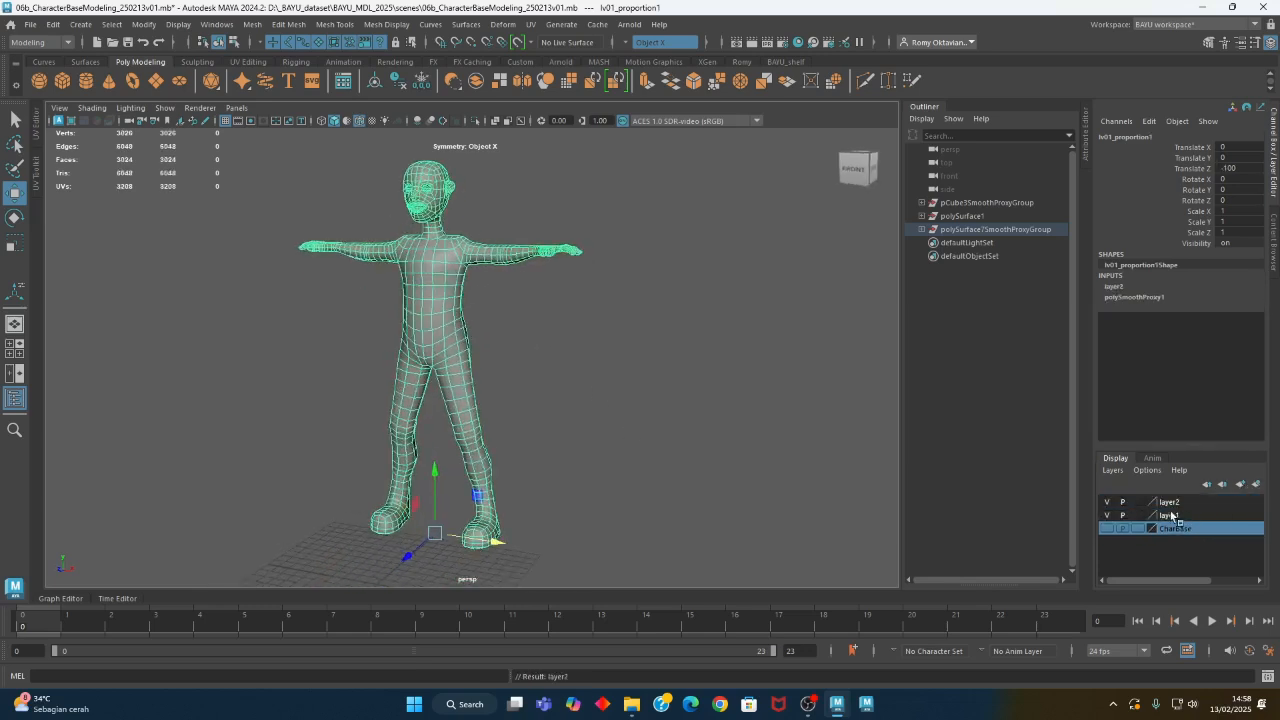
{"action": "right_click", "coordinate": [1166, 506]}
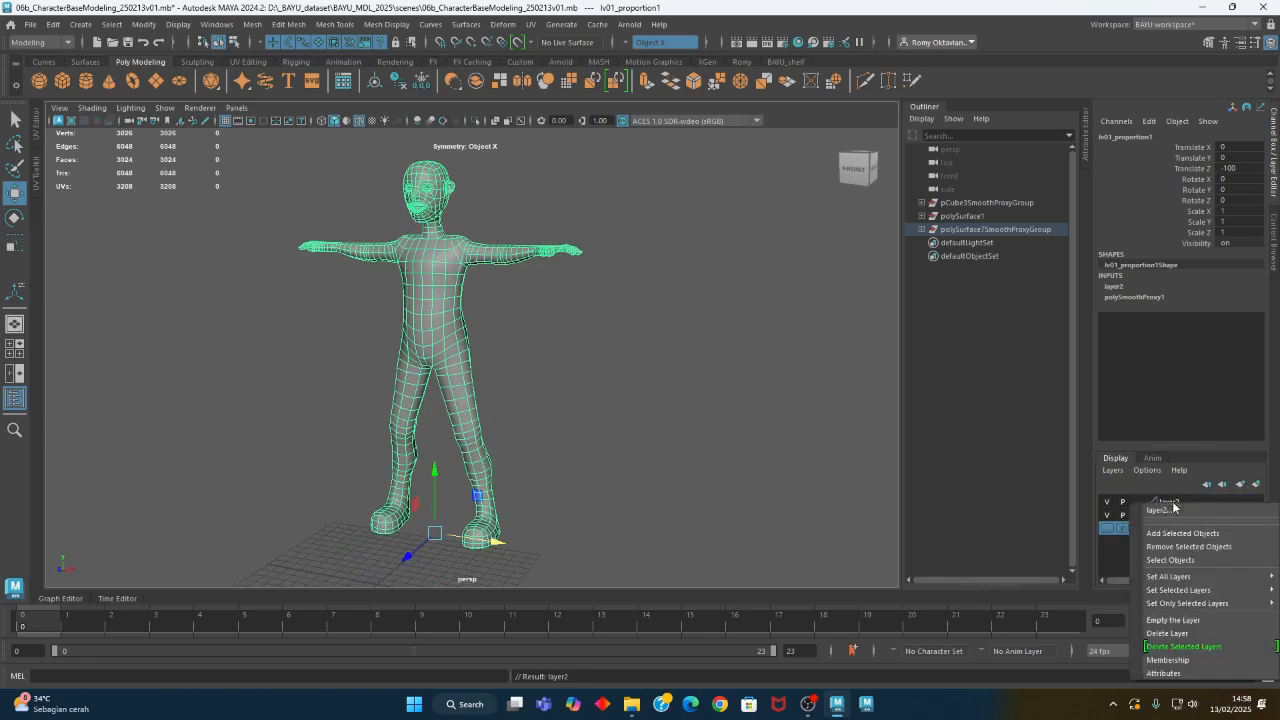
{"action": "left_click", "coordinate": [1187, 635]}
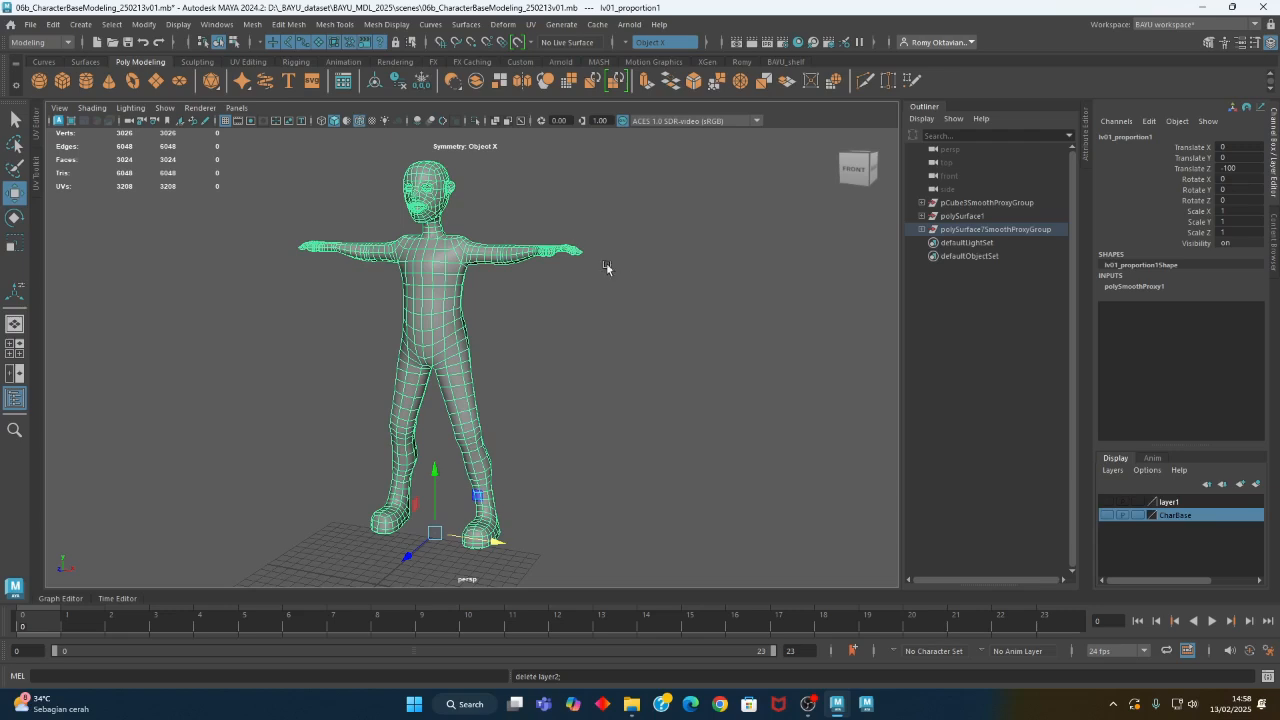
- Add the smoothed figure to the remaining display layer, layer1
{"action": "left_click", "coordinate": [703, 394]}
{"action": "left_click", "coordinate": [507, 252]}
{"action": "left_click", "coordinate": [1169, 502]}
{"action": "right_click", "coordinate": [1186, 508]}
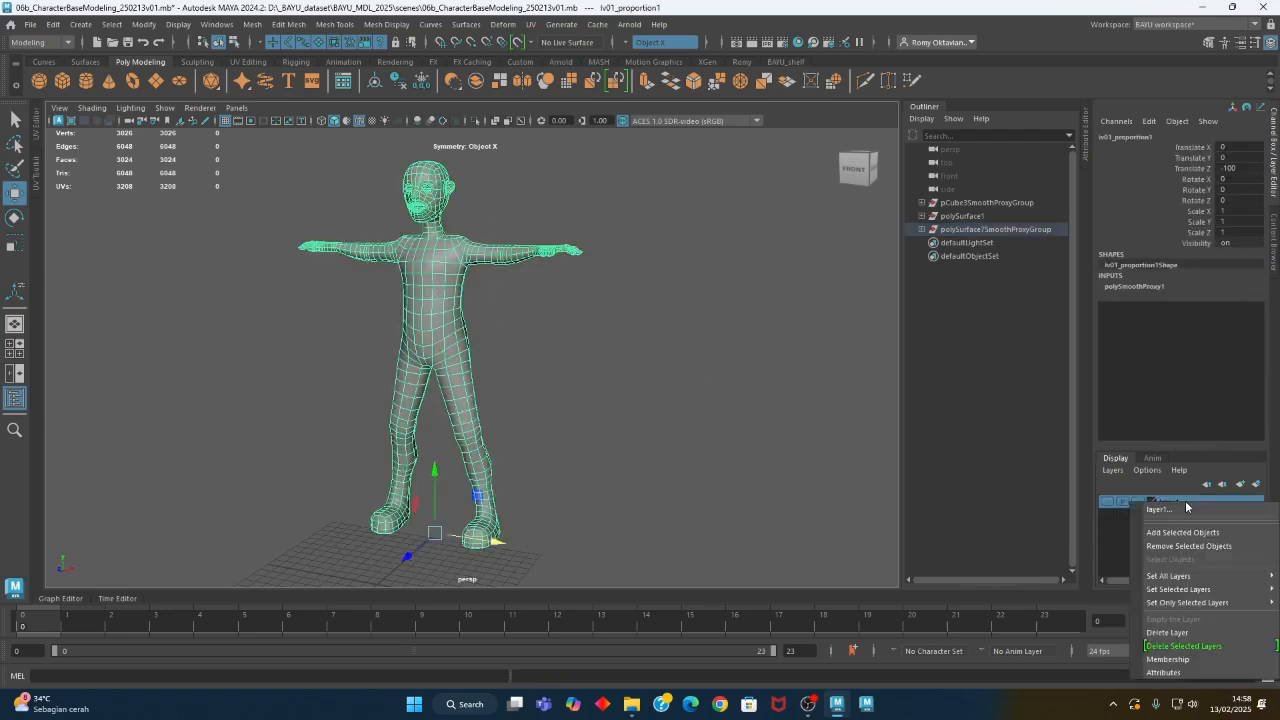
{"action": "left_click", "coordinate": [1197, 533]}
- Rename layer1 as lv02_sculpt and make the layer visible
{"action": "double_click", "coordinate": [1168, 504]}
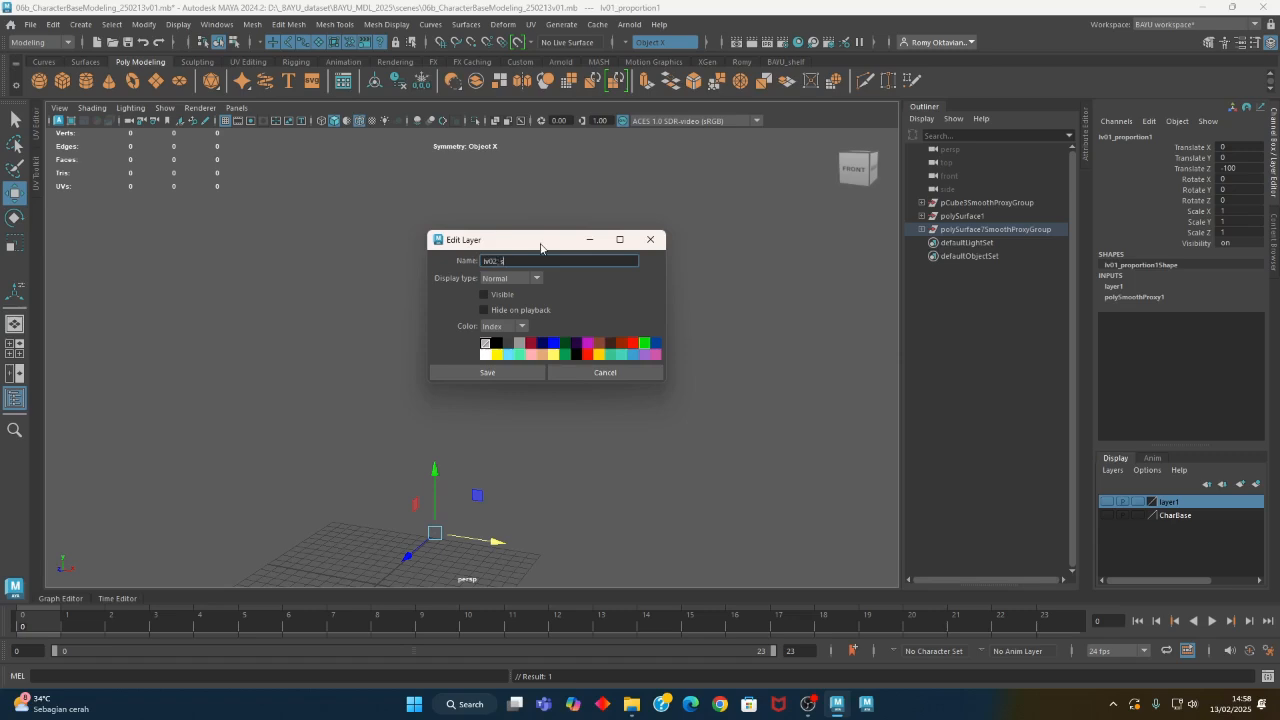
{"action": "key", "text": "Return"}
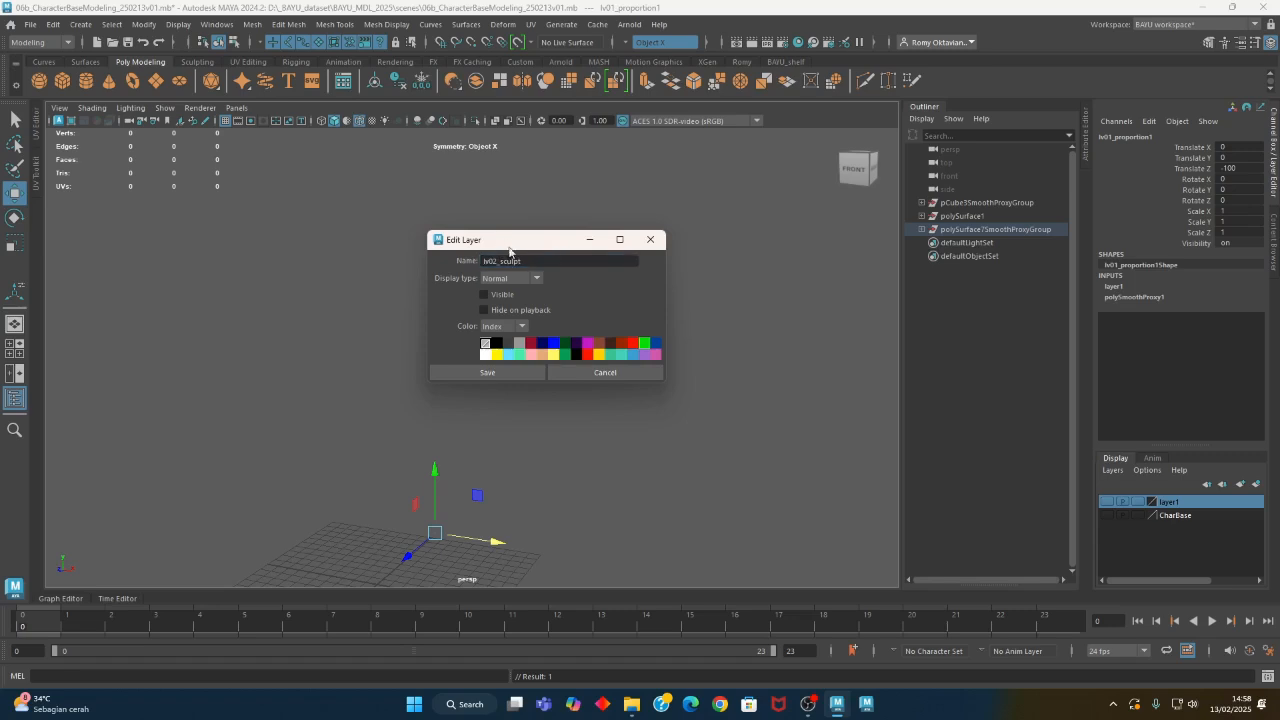
{"action": "left_click", "coordinate": [533, 370]}
{"action": "left_click", "coordinate": [1106, 504]}
- Inspect the smoothed figure's body and face up close from different angles
{"action": "middle_click_drag", "start_coordinate": [555, 359], "coordinate": [571, 367], "text": "alt"}
{"action": "left_click", "coordinate": [570, 367]}
{"action": "left_click_drag", "start_coordinate": [491, 264], "coordinate": [392, 396], "text": "alt"}
{"action": "left_click", "coordinate": [483, 305]}
{"action": "middle_click_drag", "start_coordinate": [472, 263], "coordinate": [464, 419], "text": "alt"}
{"action": "right_click_drag", "start_coordinate": [260, 408], "coordinate": [740, 457], "text": "alt"}
{"action": "middle_click_drag", "start_coordinate": [395, 456], "coordinate": [616, 279], "text": "alt"}
{"action": "left_click_drag", "start_coordinate": [528, 376], "coordinate": [561, 382], "text": "alt"}
{"action": "left_click", "coordinate": [561, 382]}
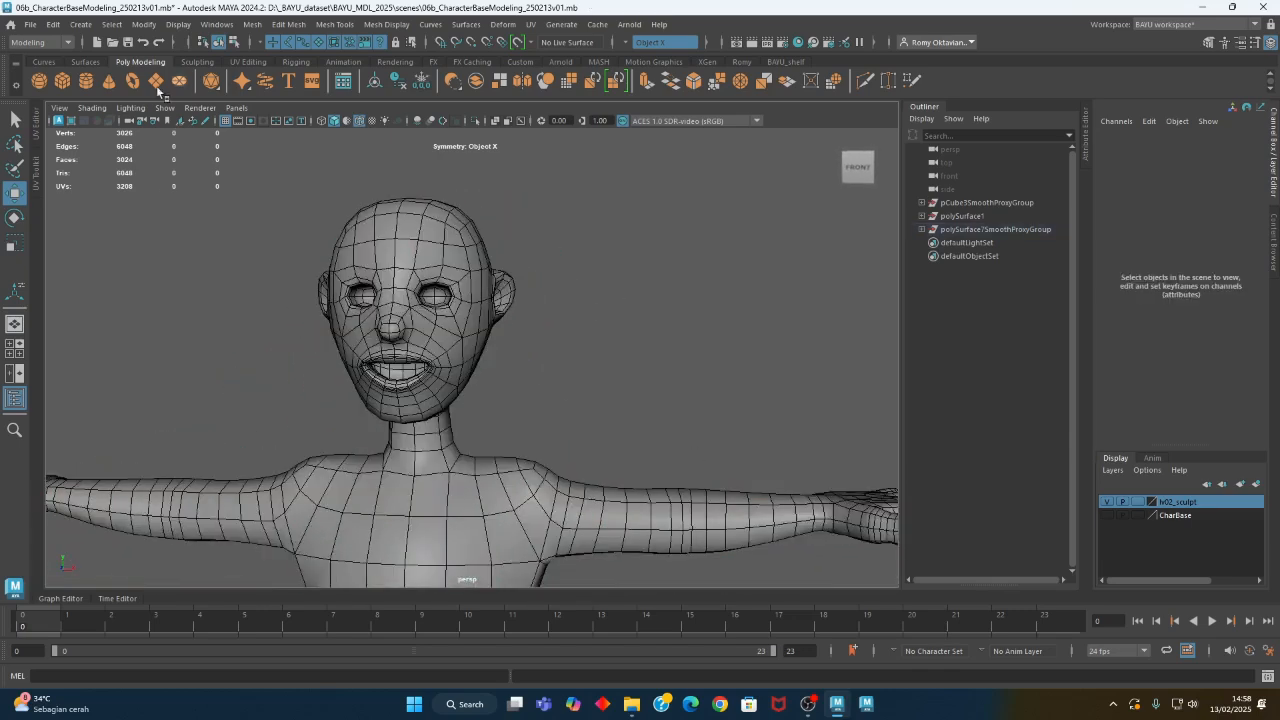
- Create a polygon sphere with radius 1, 20 axis and height divisions, and its axis set to Z
{"action": "left_click", "coordinate": [80, 24]}
{"action": "mouse_move", "coordinate": [164, 77]}
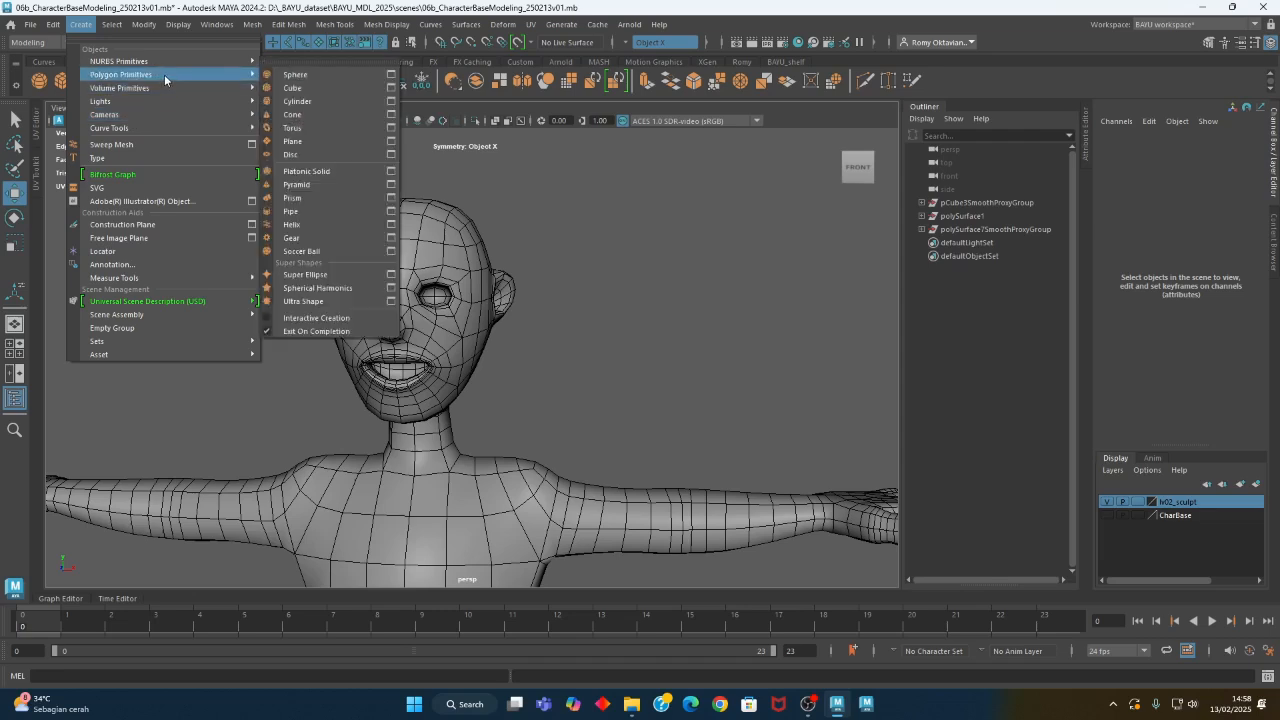
{"action": "left_click", "coordinate": [391, 75]}
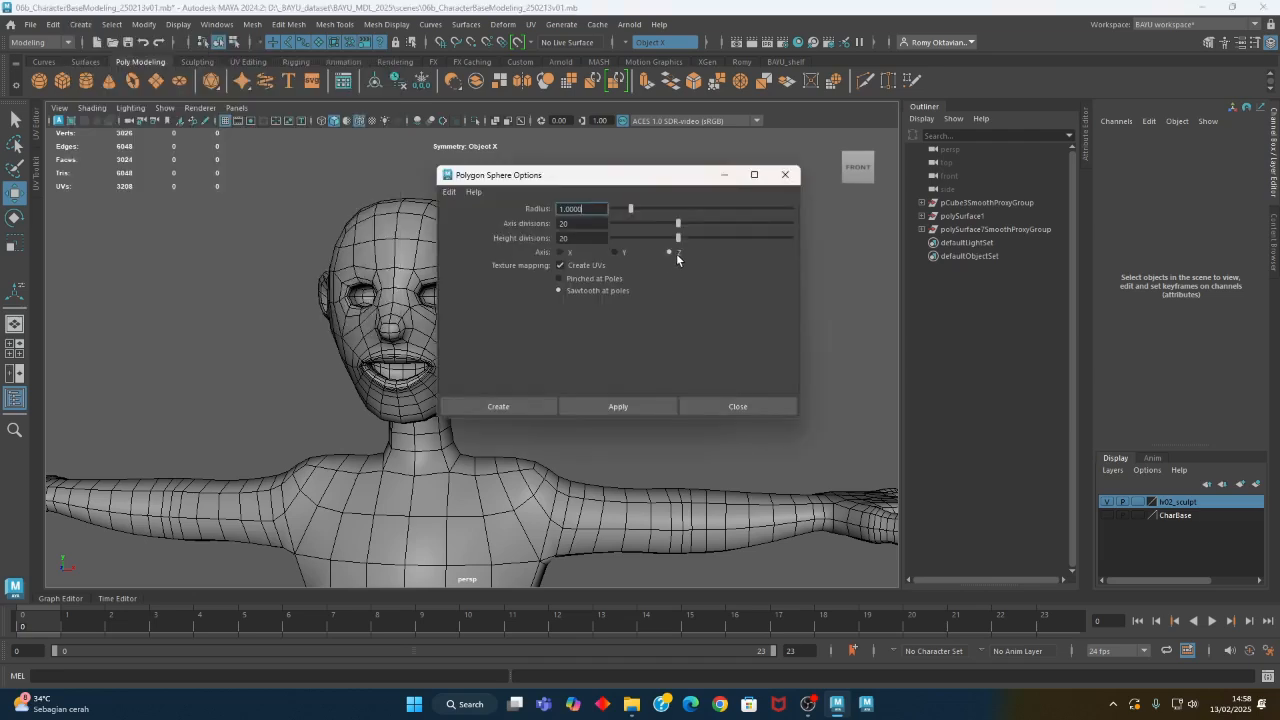
{"action": "left_click", "coordinate": [498, 406]}
- Move the sphere up and back to the face at eye level, about Y 302 and Z -78
{"action": "right_click_drag", "start_coordinate": [602, 426], "coordinate": [182, 447], "text": "alt"}
{"action": "left_click_drag", "start_coordinate": [182, 447], "coordinate": [473, 377], "text": "alt"}
{"action": "left_click_drag", "start_coordinate": [363, 468], "coordinate": [441, 153]}
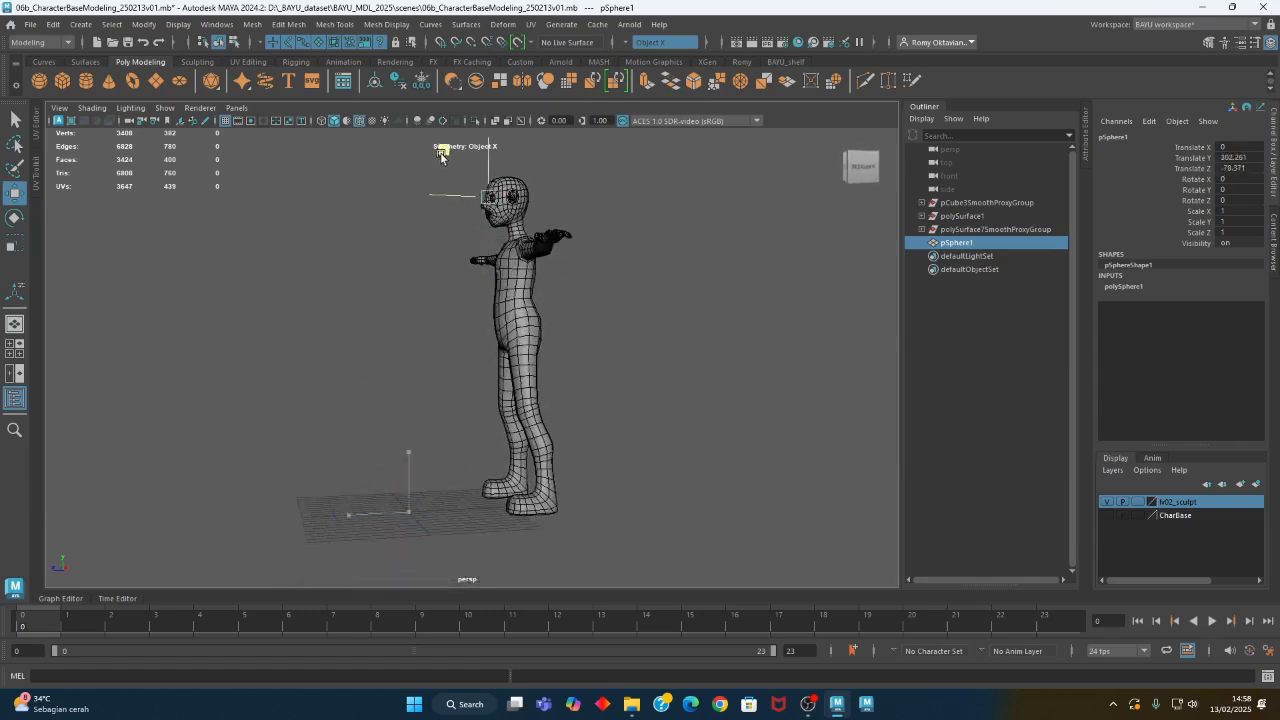
{"action": "key", "text": "f"}
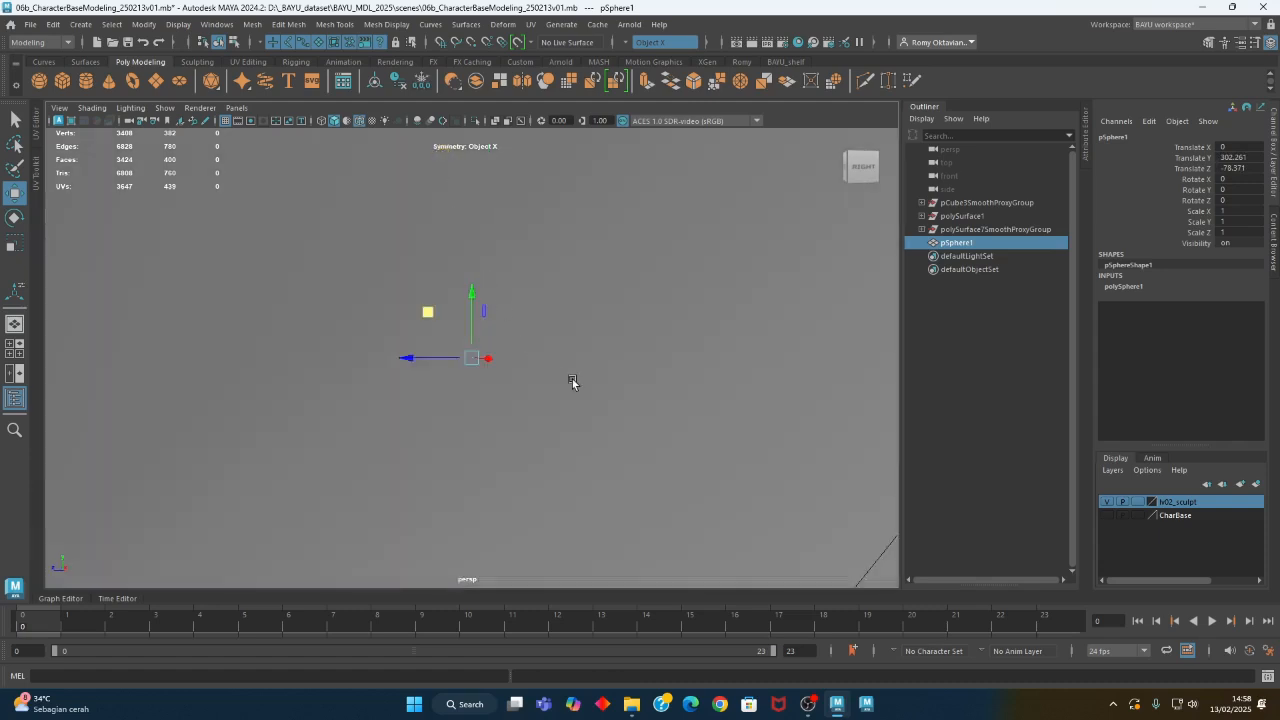
- Set the sphere's radius to 5
{"action": "right_click_drag", "start_coordinate": [571, 380], "coordinate": [2, 378], "text": "alt"}
{"action": "left_click_drag", "start_coordinate": [2, 378], "coordinate": [758, 407], "text": "alt"}
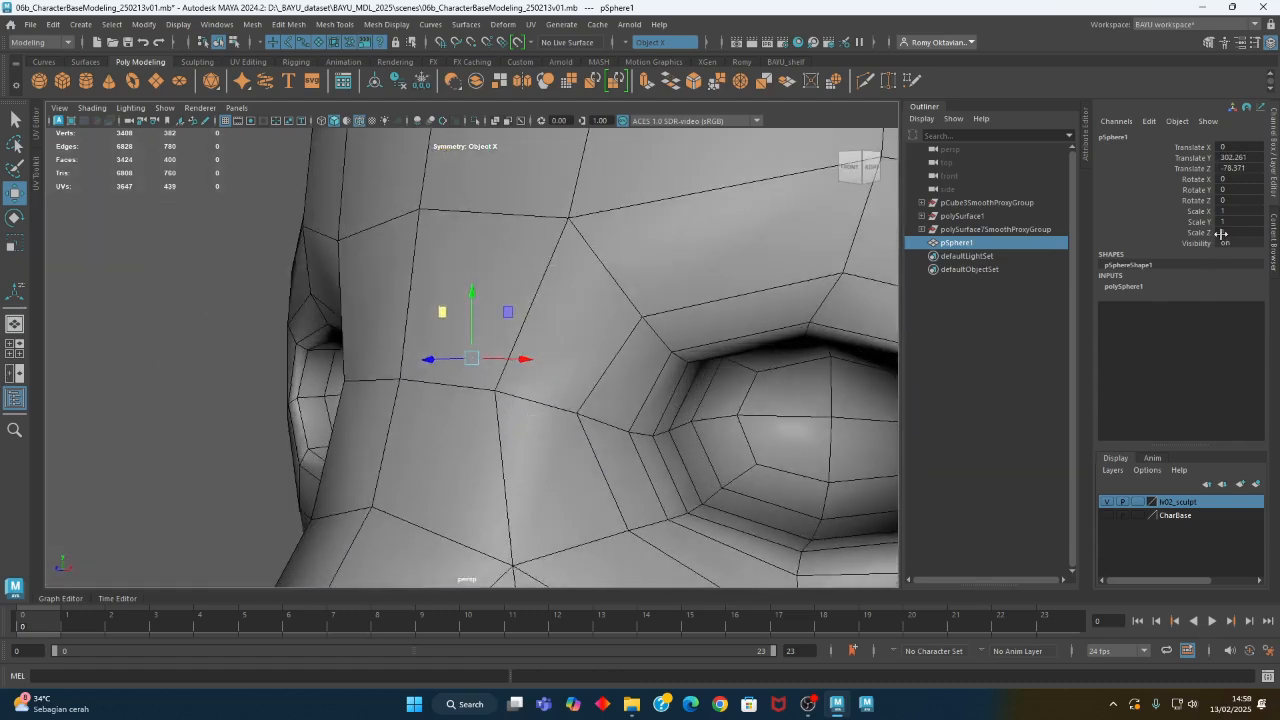
{"action": "left_click", "coordinate": [1140, 286]}
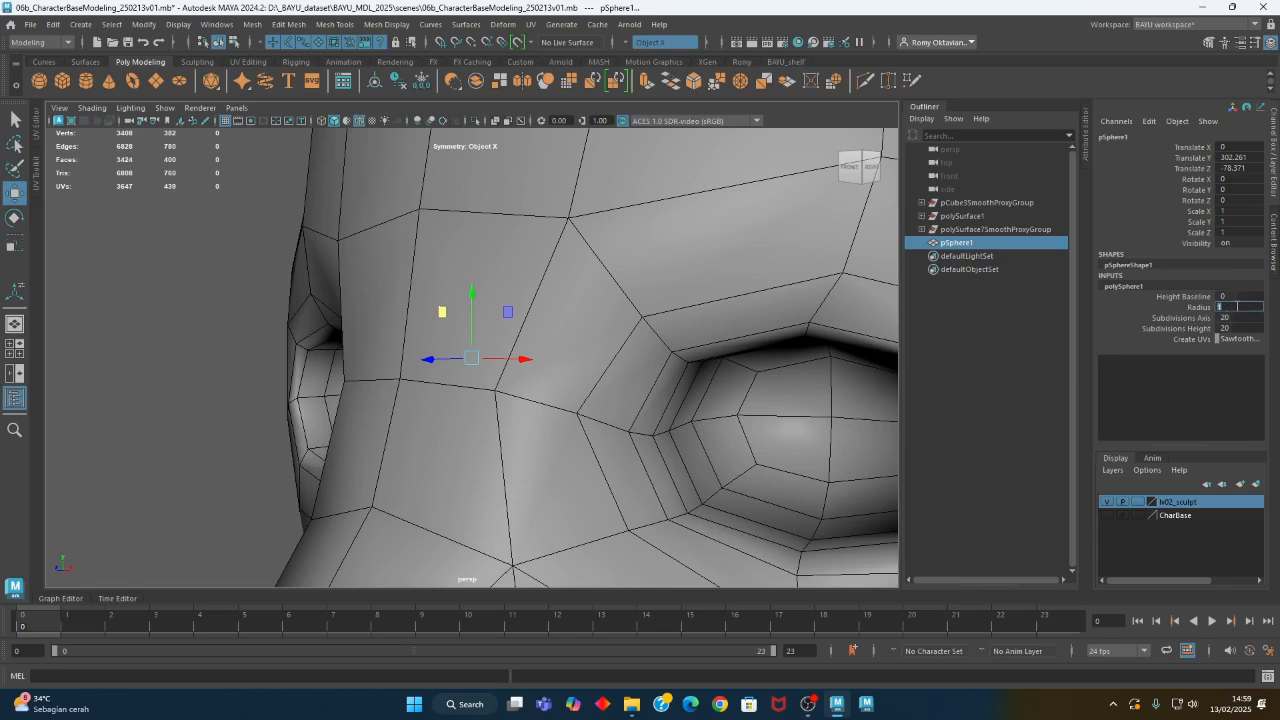
{"action": "key", "text": "Return"}
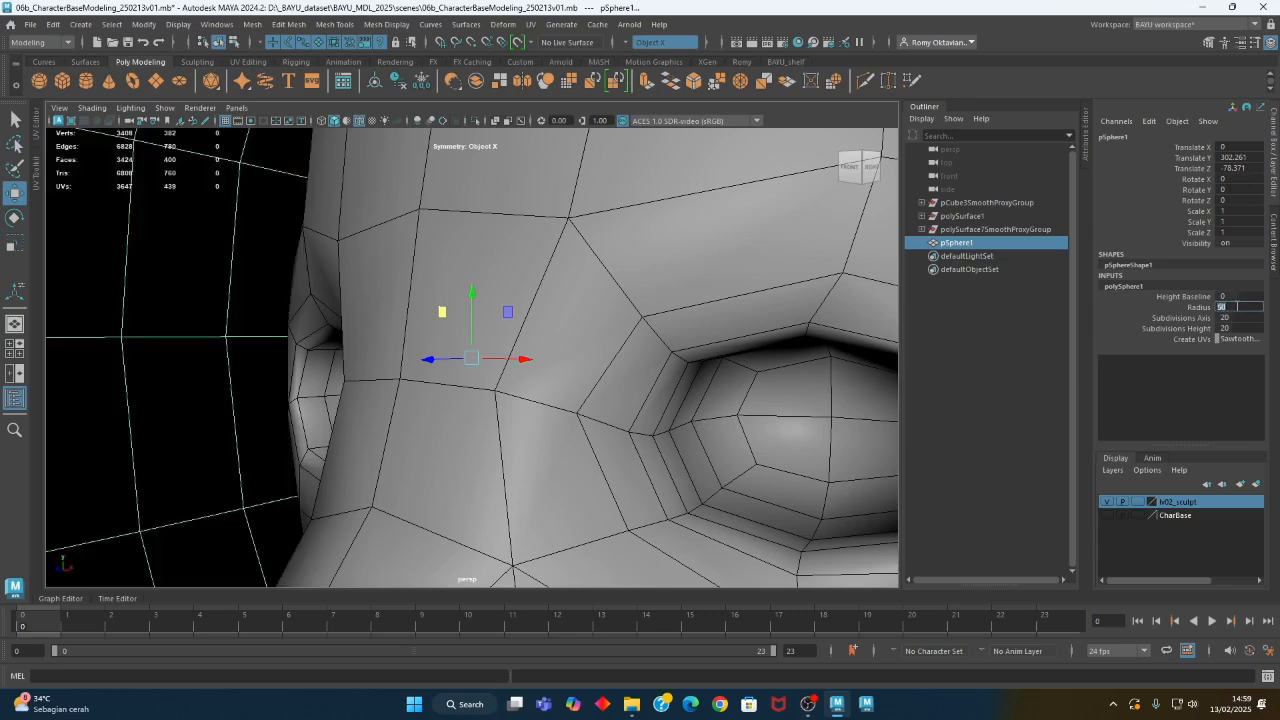
{"action": "type", "text": "5"}
{"action": "key", "text": "Return"}
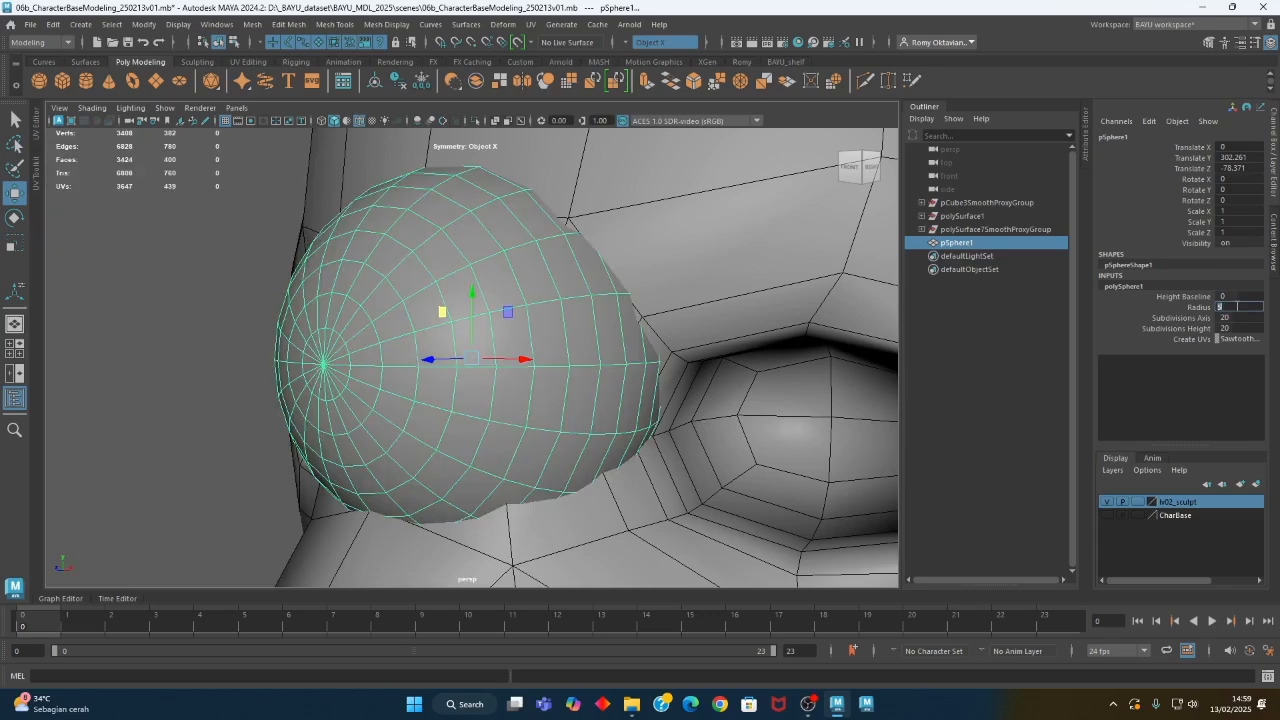
- Place the sphere over the character's left eye socket in wireframe front view, at about X 7.5 and Y 300.3
{"action": "scroll", "coordinate": [588, 340], "scroll_direction": "down", "scroll_amount": 5}
{"action": "key", "text": "space"}
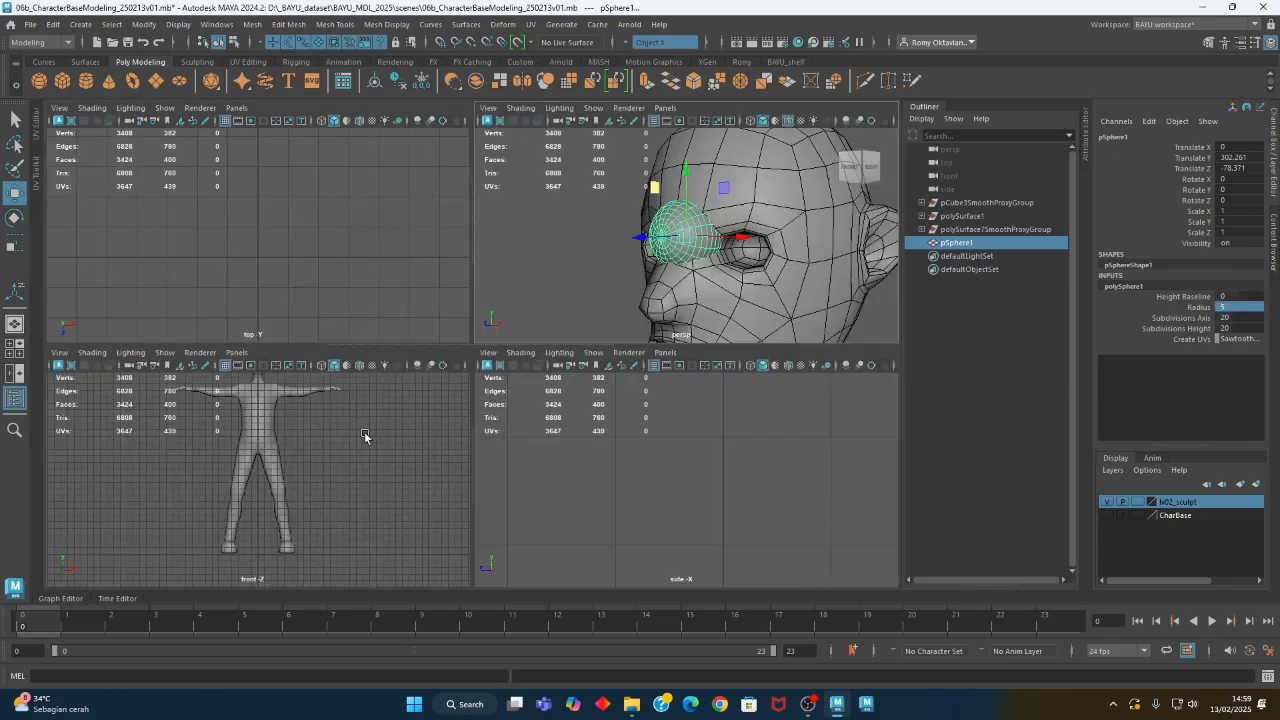
{"action": "key", "text": "space"}
{"action": "key", "text": "a"}
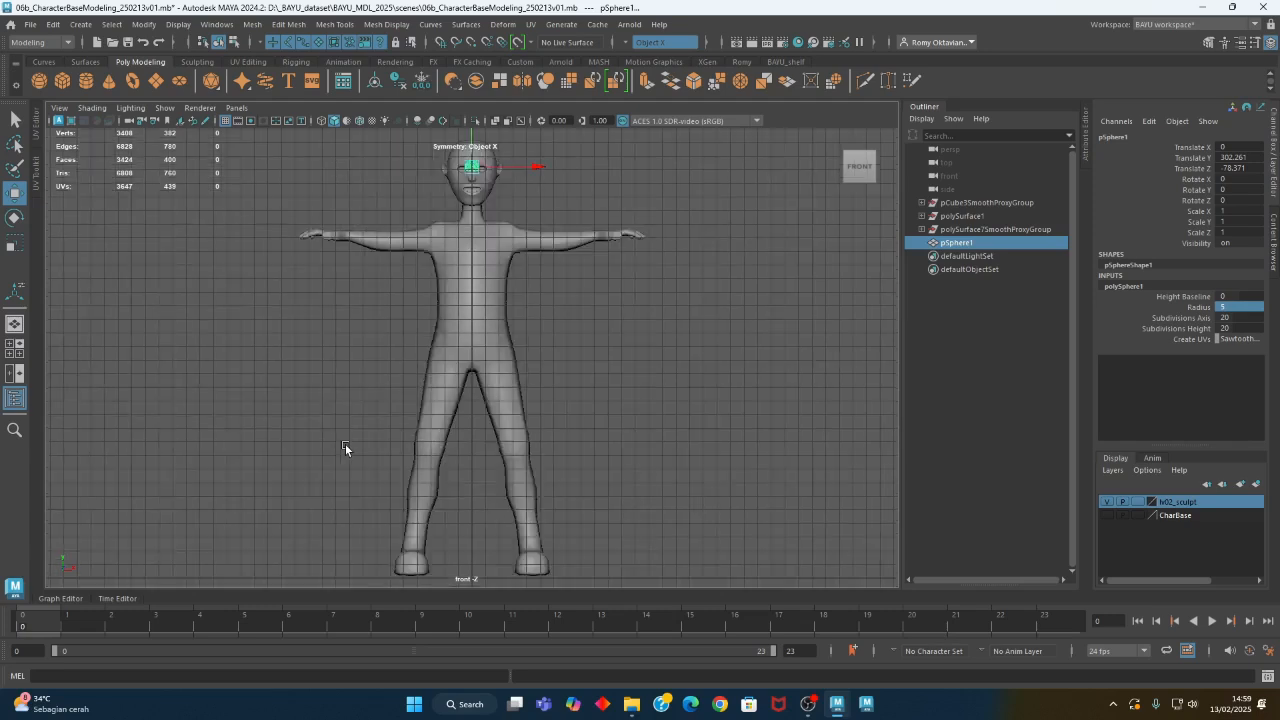
{"action": "key", "text": "f"}
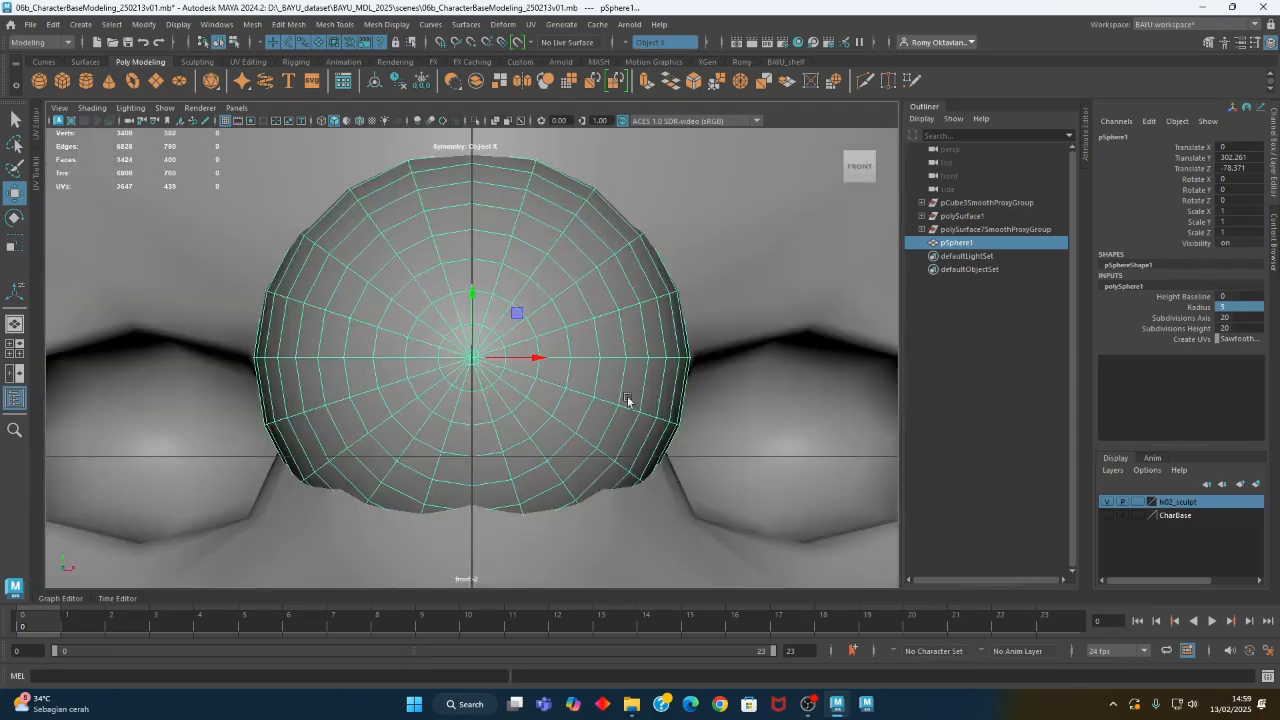
{"action": "scroll", "coordinate": [266, 400], "scroll_direction": "down", "scroll_amount": 5}
{"action": "middle_click_drag", "start_coordinate": [470, 491], "coordinate": [456, 470], "text": "alt"}
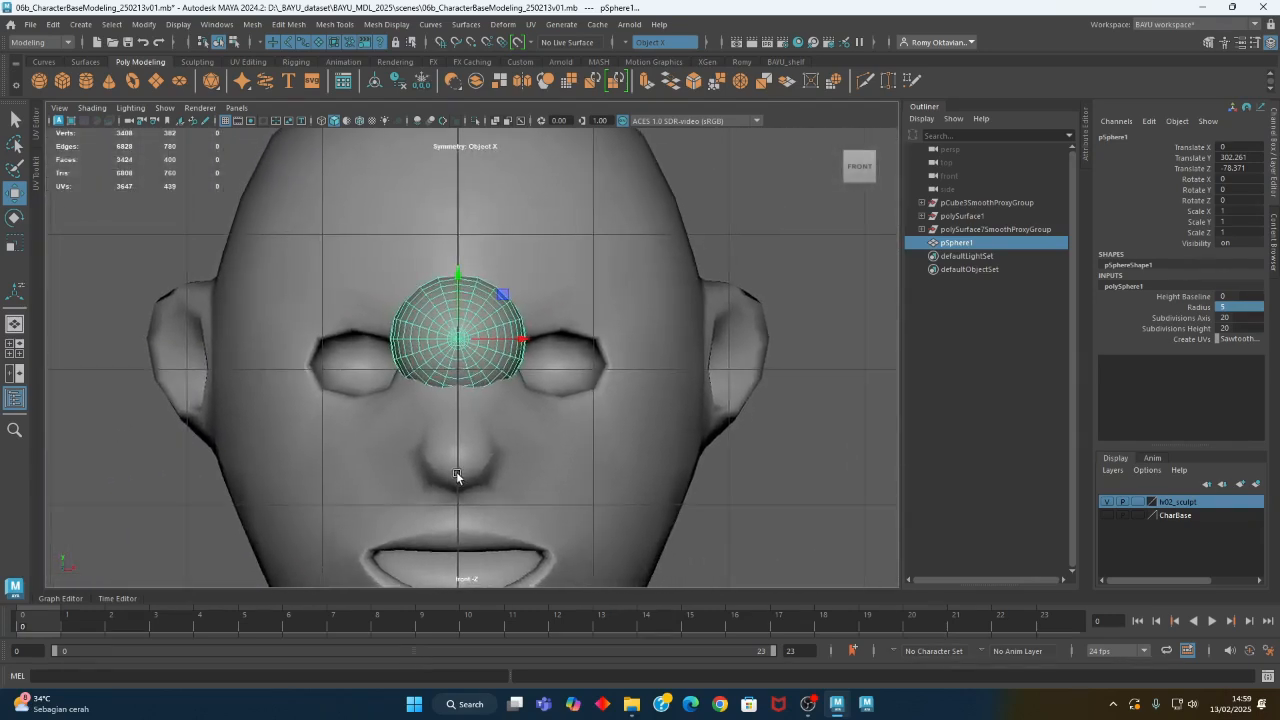
{"action": "key", "text": "4"}
{"action": "middle_click_drag", "start_coordinate": [506, 427], "coordinate": [495, 437], "text": "alt"}
{"action": "left_click_drag", "start_coordinate": [494, 310], "coordinate": [596, 338]}
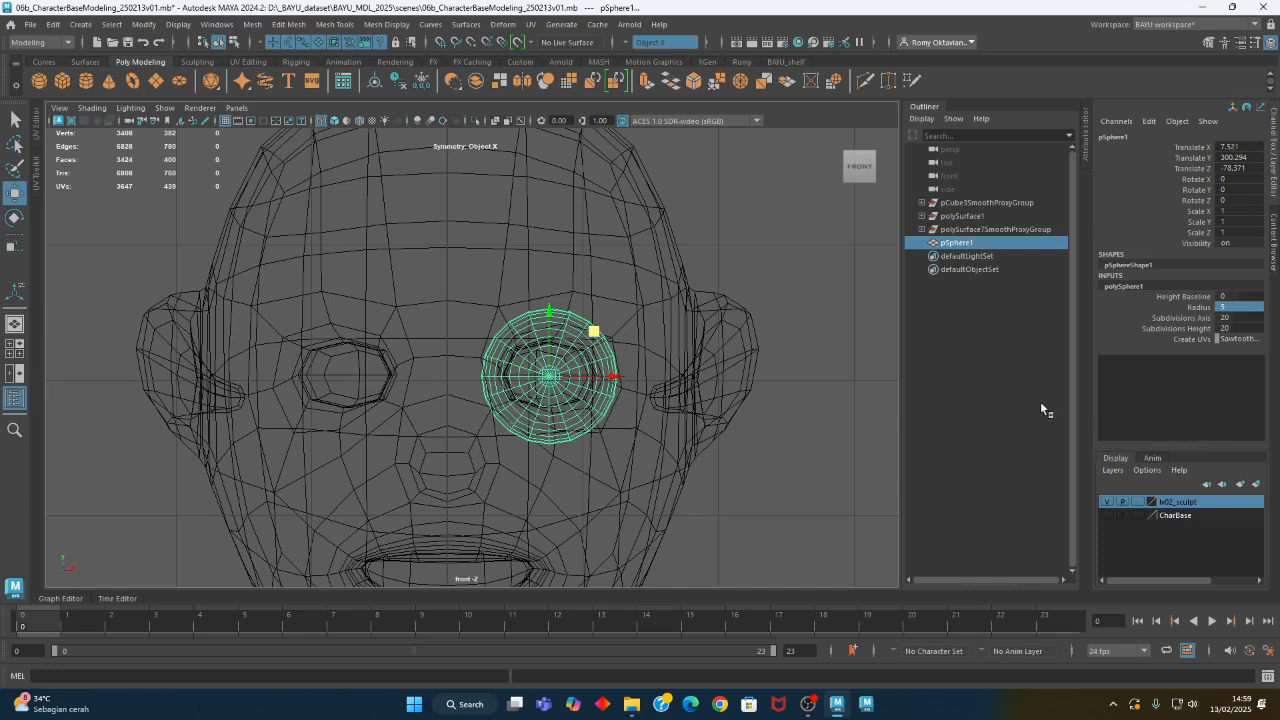
- Duplicate the eye sphere as two instances and mirror them to the opposite eye by setting Translate X to -7.521
{"action": "left_click", "coordinate": [53, 24]}
{"action": "left_click", "coordinate": [215, 235]}
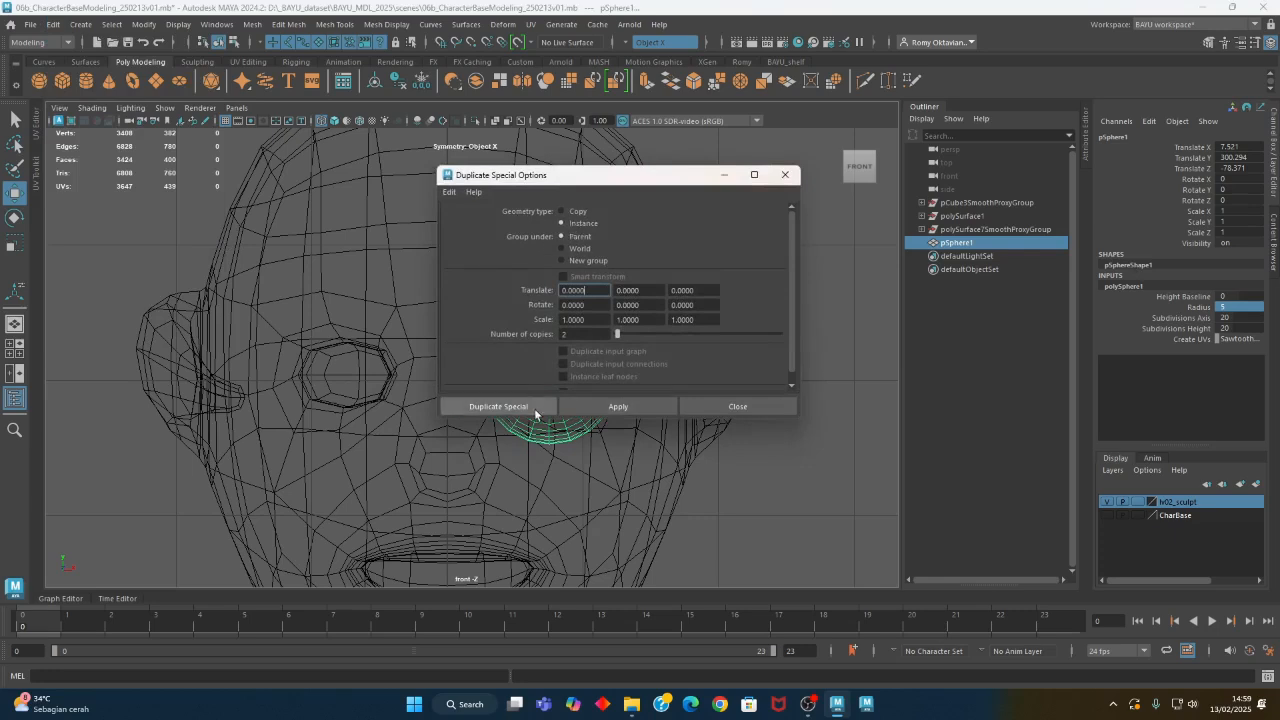
{"action": "left_click", "coordinate": [498, 406]}
{"action": "double_click", "coordinate": [1256, 146]}
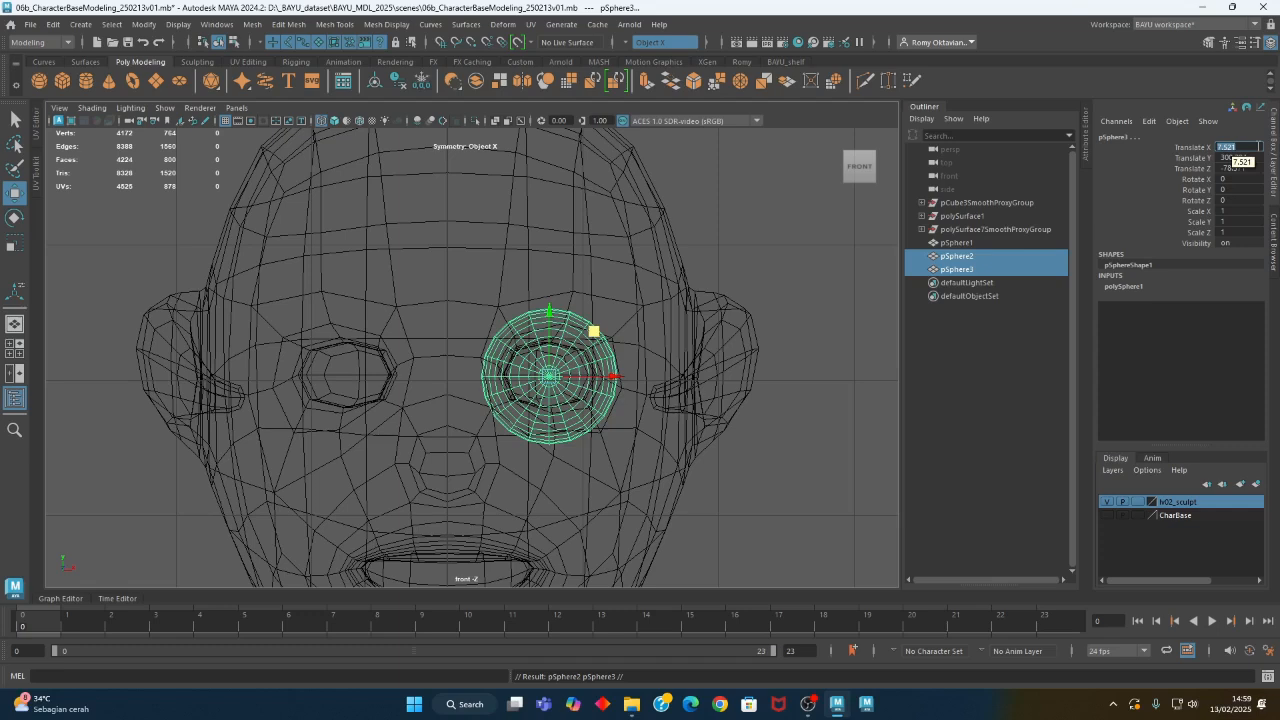
{"action": "type", "text": "-"}
{"action": "key", "text": "Return"}
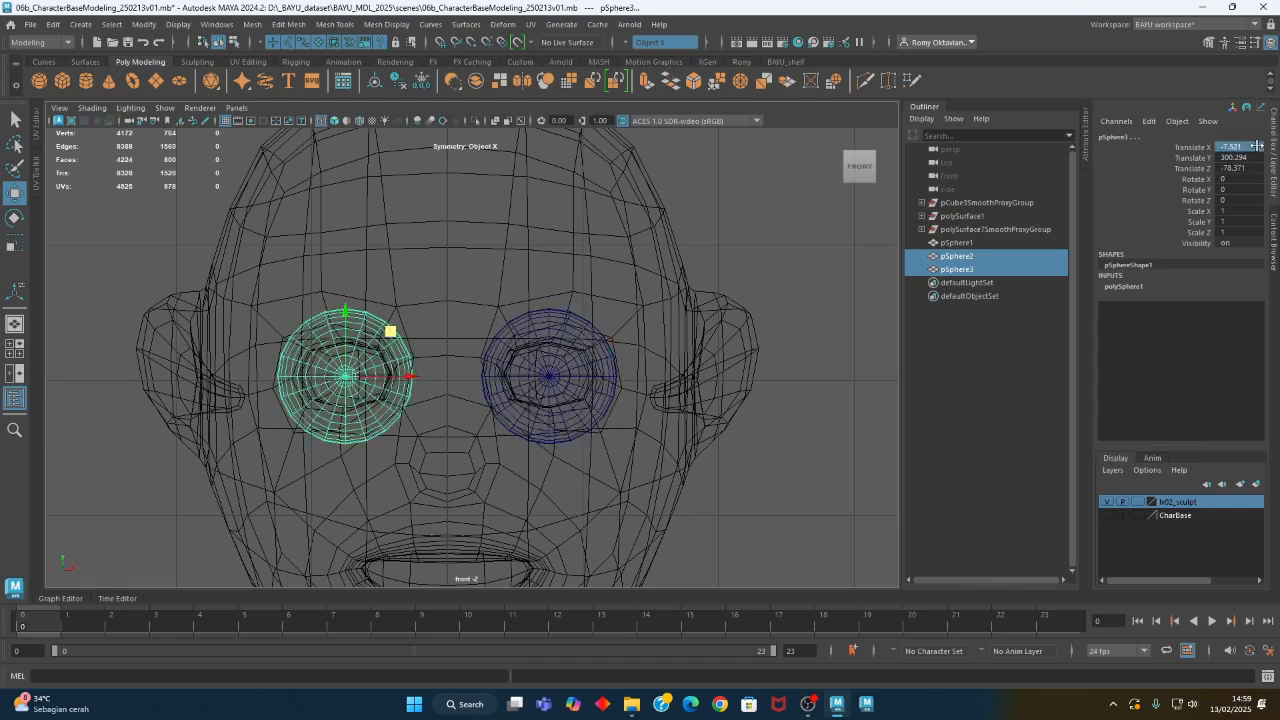
- Apply the black index wireframe color to the selected spheres and deselect them
{"action": "left_click", "coordinate": [647, 363], "text": "shift"}
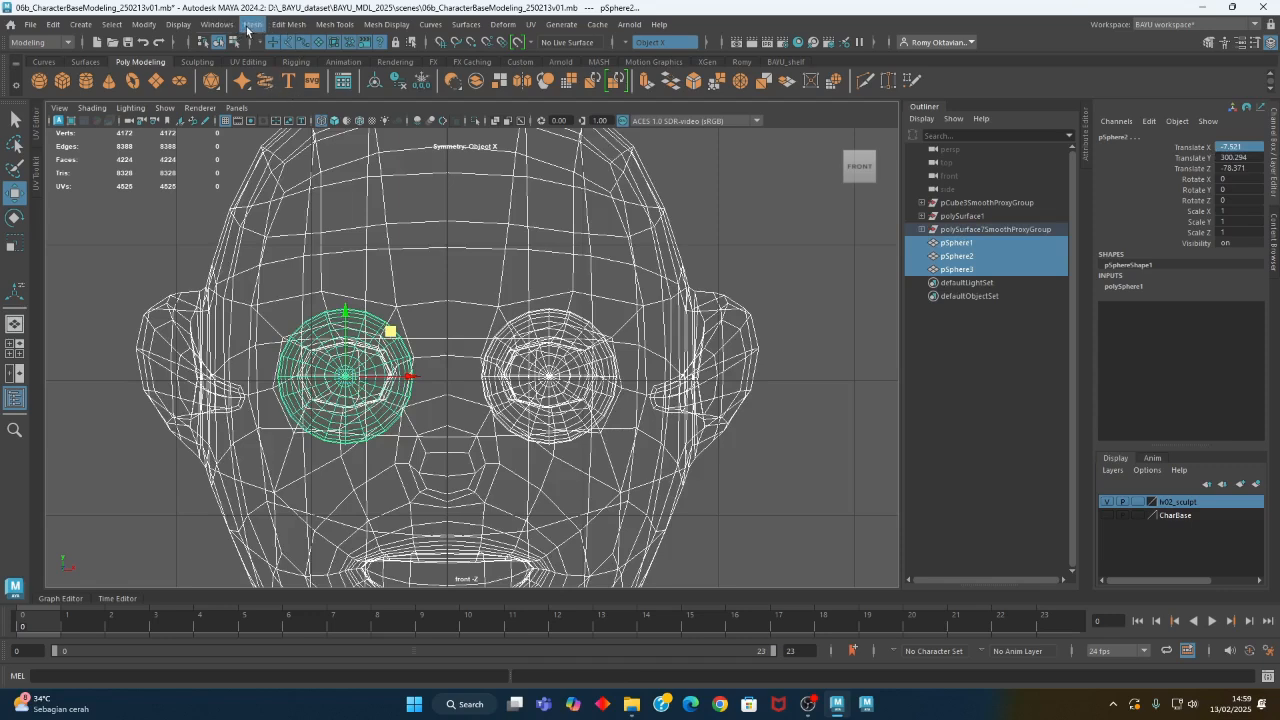
{"action": "left_click", "coordinate": [178, 24]}
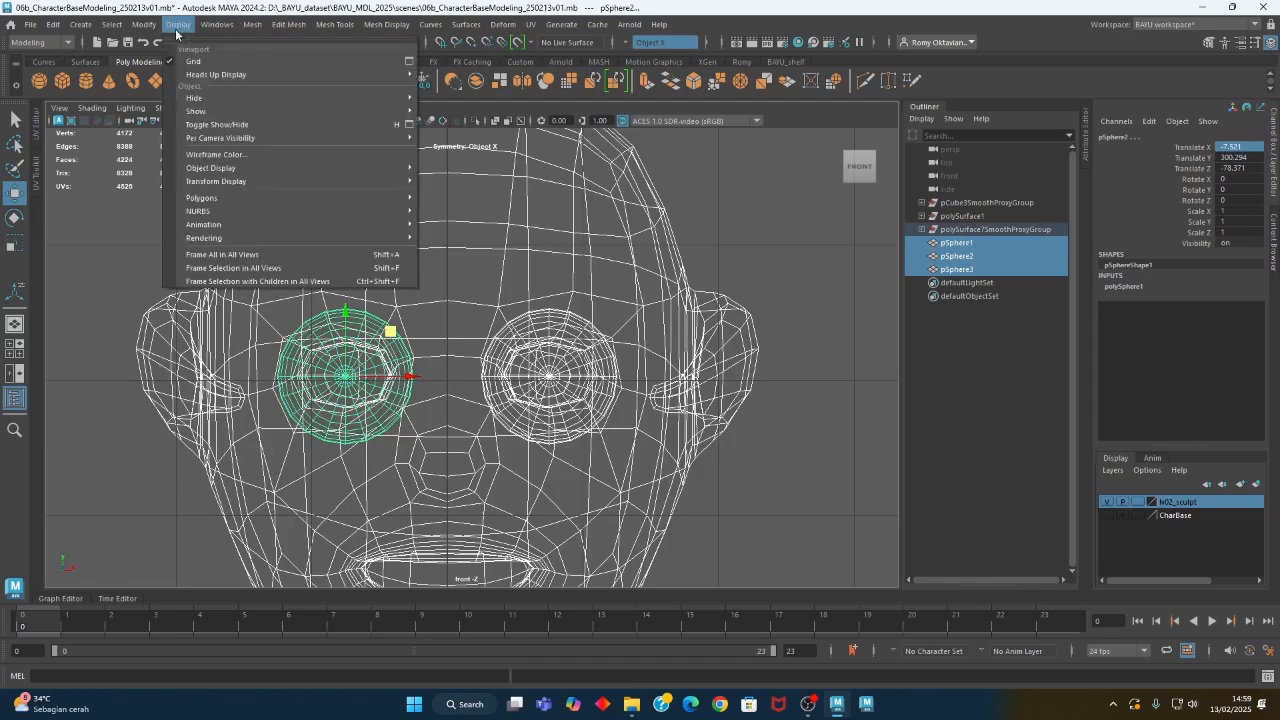
{"action": "left_click", "coordinate": [222, 155]}
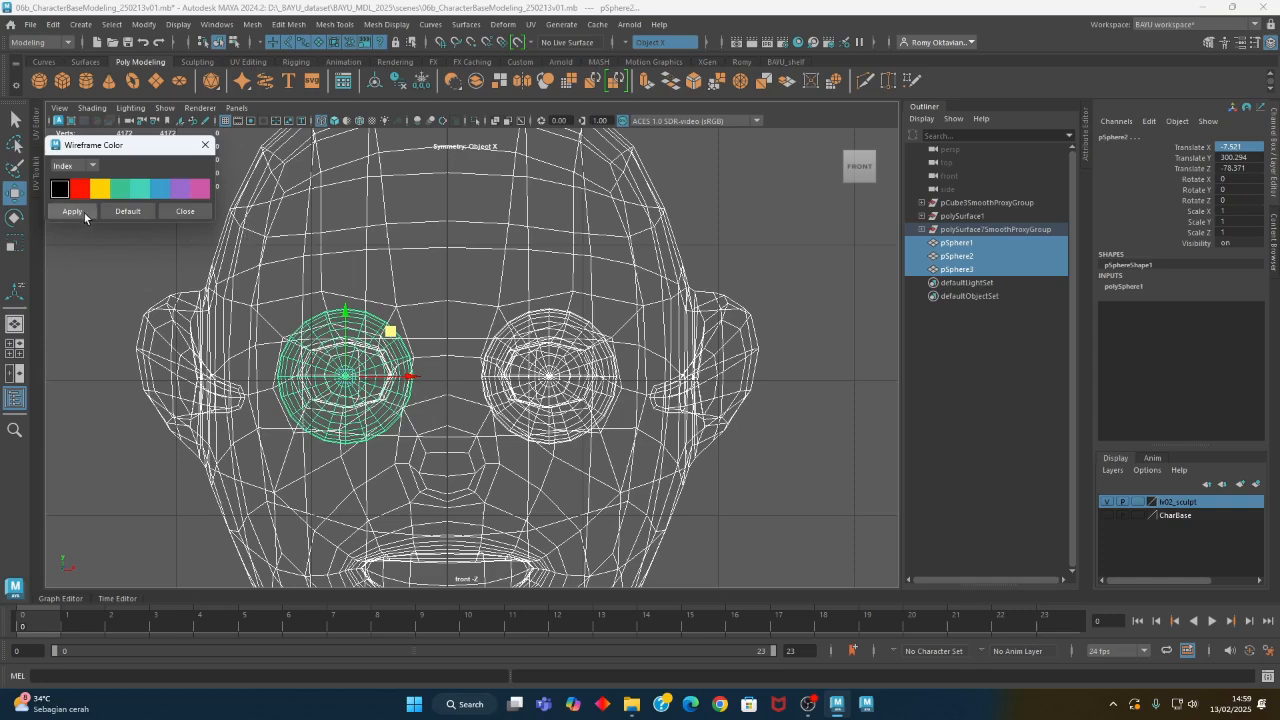
{"action": "left_click", "coordinate": [72, 211]}
{"action": "left_click", "coordinate": [182, 211]}
{"action": "left_click", "coordinate": [529, 337]}
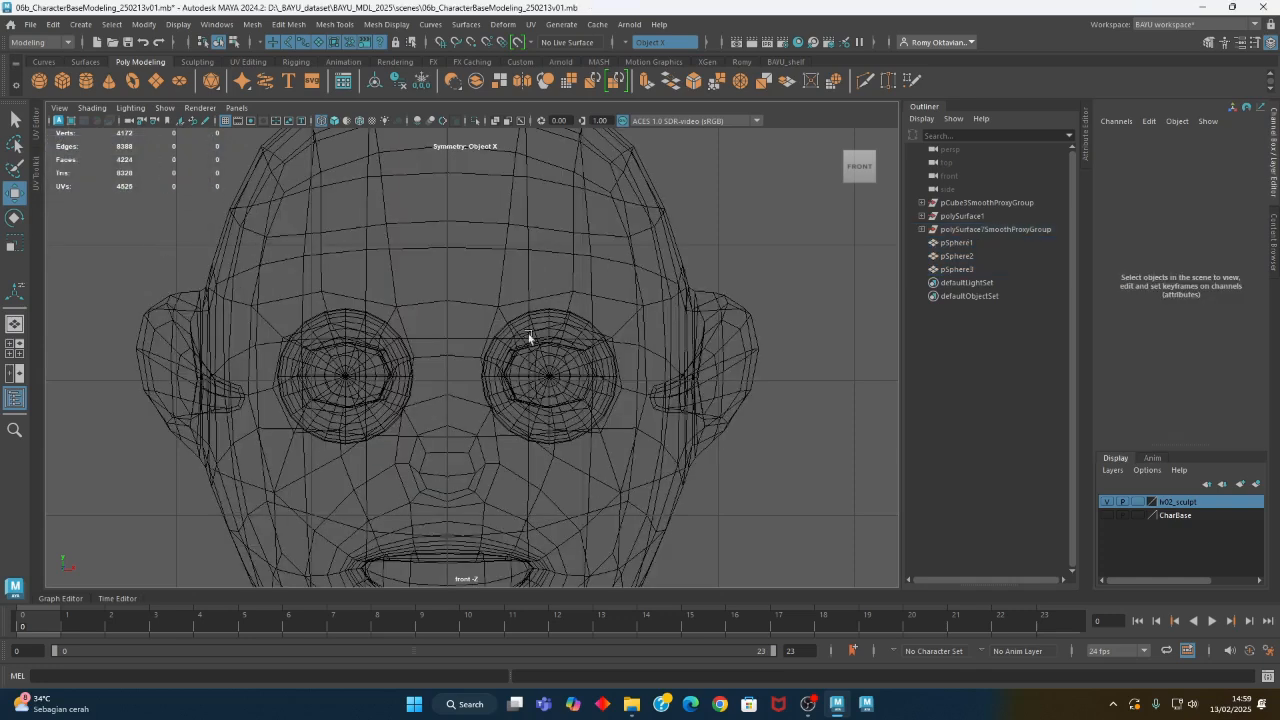
- Push one sphere per eye back into the eye sockets in the perspective view, to about Z -84.2
{"action": "key", "text": "space"}
{"action": "key", "text": "space"}
{"action": "middle_click_drag", "start_coordinate": [567, 403], "coordinate": [591, 351], "text": "alt"}
{"action": "right_click_drag", "start_coordinate": [591, 351], "coordinate": [440, 358], "text": "alt"}
{"action": "mouse_move", "coordinate": [440, 358]}
{"action": "left_mouse_down", "text": "alt"}
{"action": "mouse_move", "coordinate": [585, 368]}
{"action": "mouse_move", "coordinate": [484, 383]}
{"action": "left_mouse_up", "text": "alt"}
{"action": "left_click", "coordinate": [512, 325]}
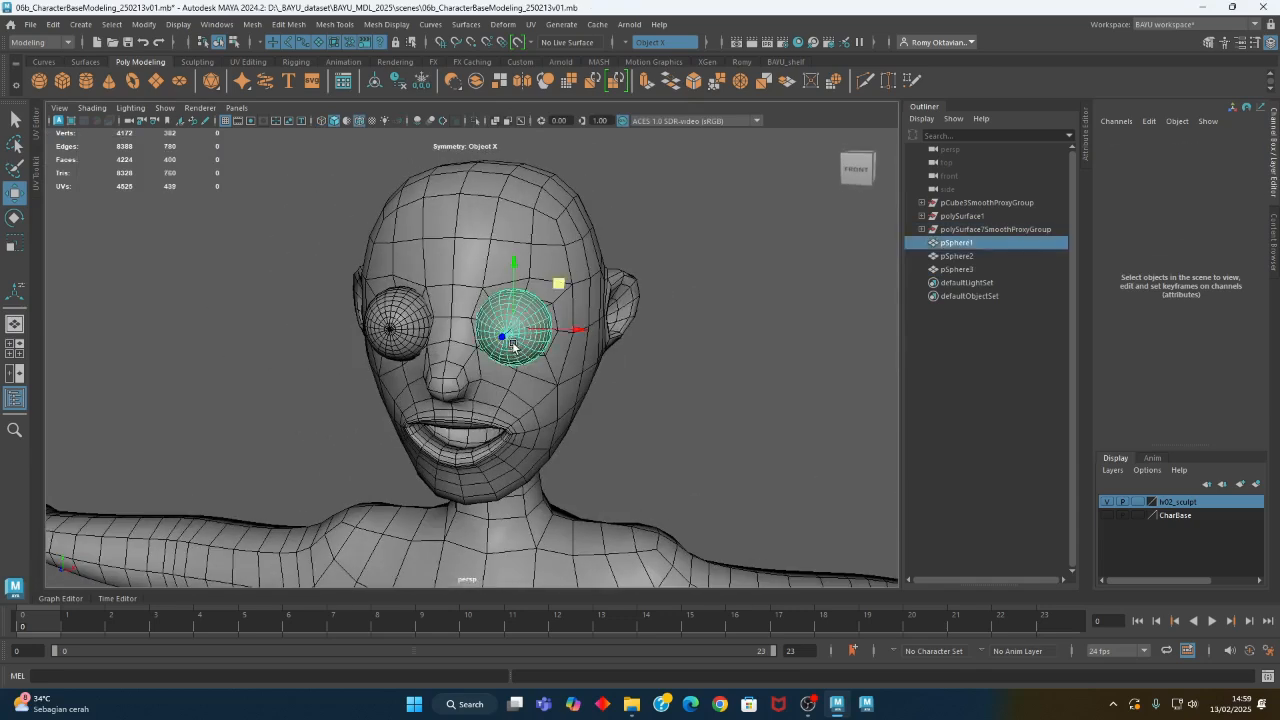
{"action": "left_click", "coordinate": [388, 328], "text": "shift"}
{"action": "left_click_drag", "start_coordinate": [388, 330], "coordinate": [412, 309], "text": "alt"}
{"action": "key", "text": "ctrl+z"}
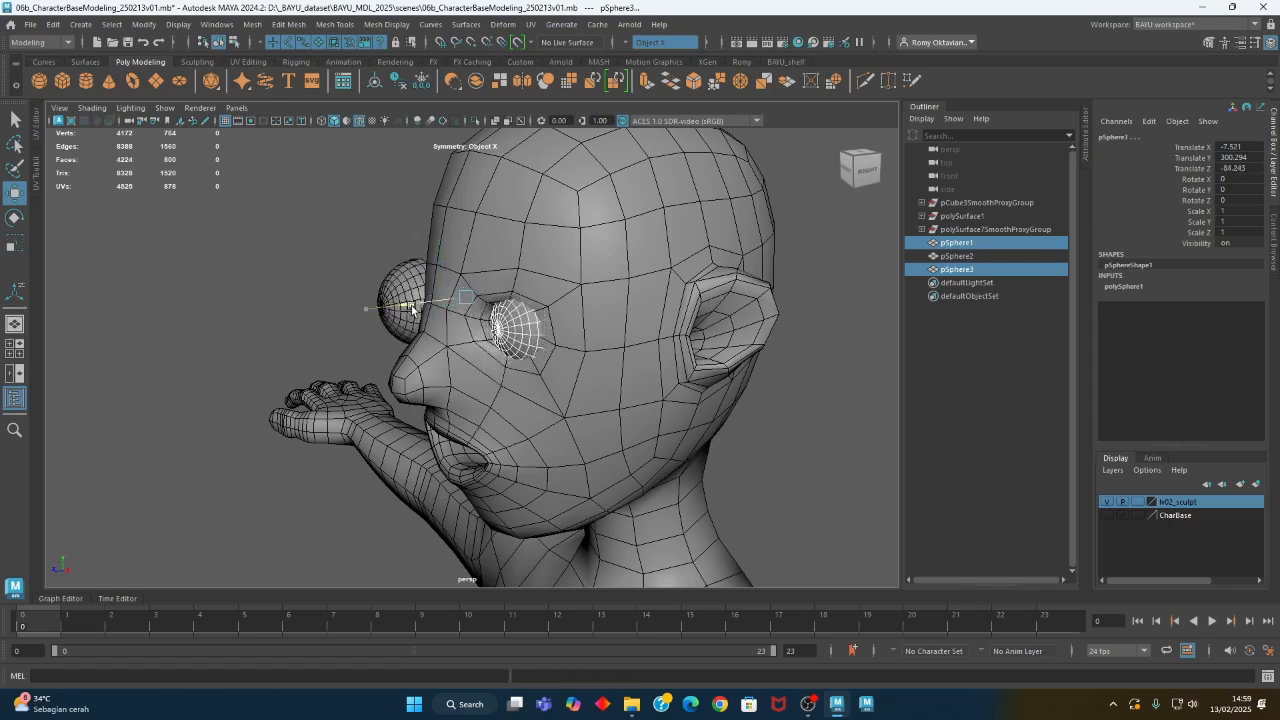
- Delete the surplus duplicate sphere that still protrudes from the character's right eye
{"action": "left_click_drag", "start_coordinate": [386, 363], "coordinate": [585, 364], "text": "alt"}
{"action": "left_click", "coordinate": [452, 366]}
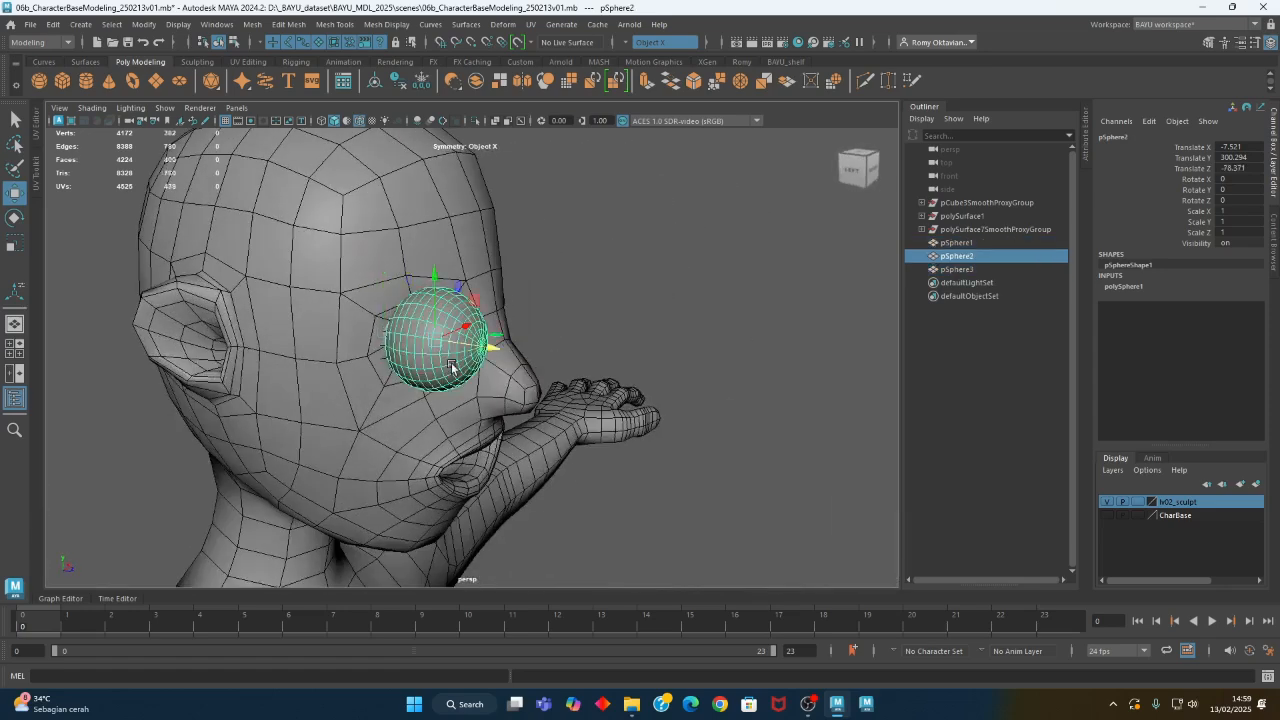
{"action": "key", "text": "Delete"}
{"action": "left_click_drag", "start_coordinate": [549, 365], "coordinate": [497, 372], "text": "alt"}
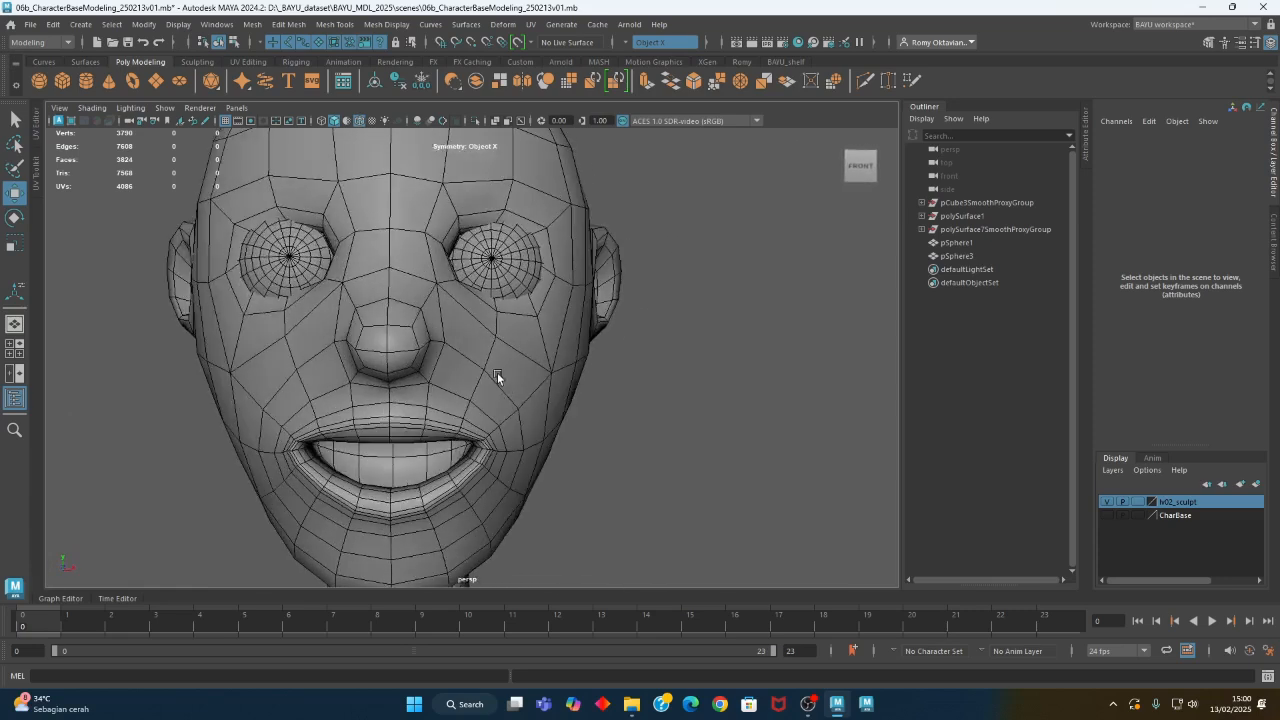
- Examine how the eyeballs sit in the sockets from close up, then the whole figure from a distance
{"action": "right_click_drag", "start_coordinate": [494, 374], "coordinate": [160, 410], "text": "alt"}
{"action": "middle_click_drag", "start_coordinate": [427, 485], "coordinate": [390, 320], "text": "alt"}
{"action": "left_click_drag", "start_coordinate": [506, 396], "coordinate": [700, 479], "text": "alt"}
{"action": "right_click_drag", "start_coordinate": [700, 479], "coordinate": [443, 398], "text": "alt"}
{"action": "middle_click_drag", "start_coordinate": [443, 398], "coordinate": [420, 360], "text": "alt"}
{"action": "left_click_drag", "start_coordinate": [420, 360], "coordinate": [534, 329], "text": "alt"}
- Select the smoothed body mesh and detach the Sculpting Tools list as a floating window beside the figure
{"action": "left_click", "coordinate": [524, 331]}
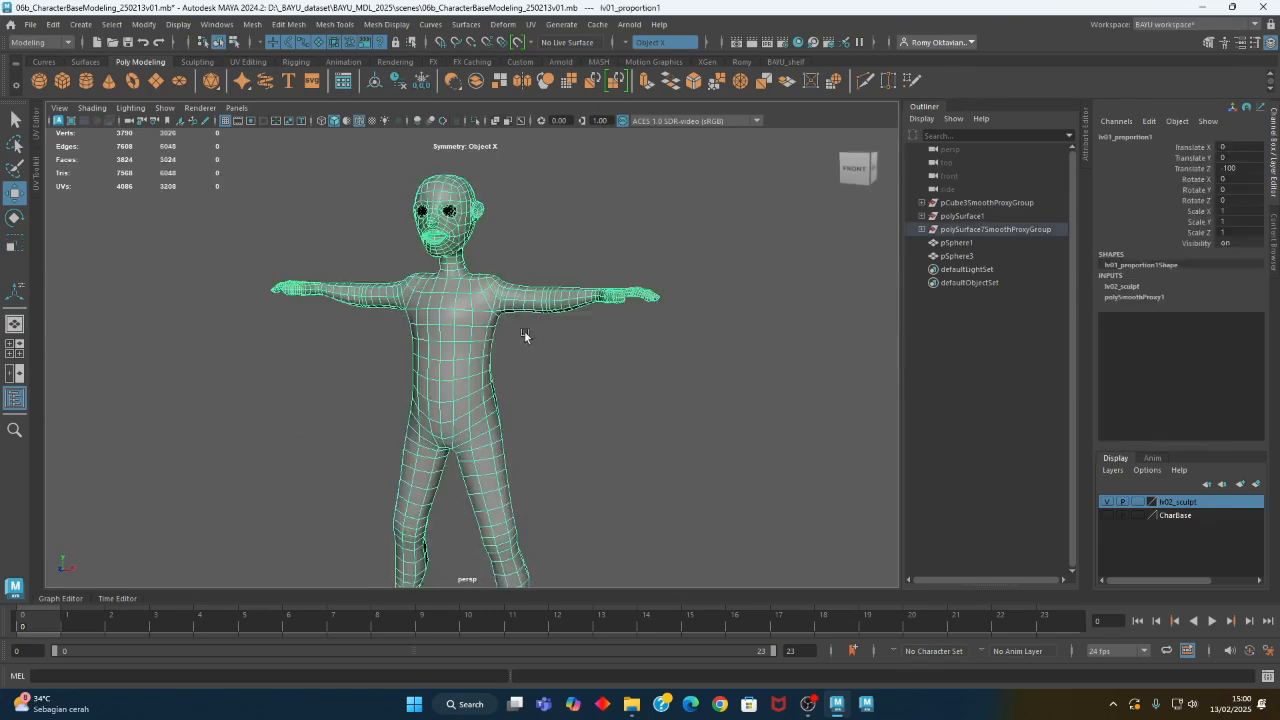
{"action": "right_click_drag", "start_coordinate": [458, 291], "coordinate": [632, 421], "text": "alt"}
{"action": "middle_click_drag", "start_coordinate": [560, 420], "coordinate": [562, 398], "text": "alt"}
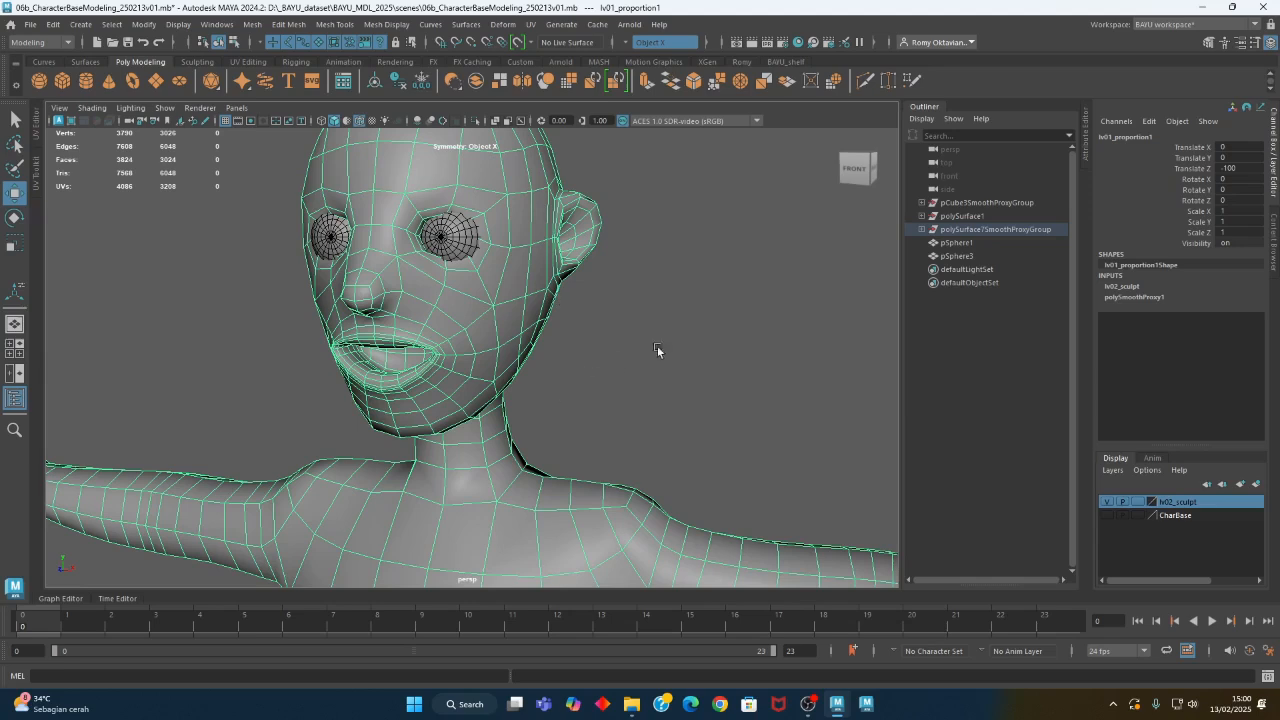
{"action": "right_click_drag", "start_coordinate": [657, 350], "coordinate": [538, 461], "text": "alt"}
{"action": "middle_click_drag", "start_coordinate": [538, 461], "coordinate": [538, 255], "text": "alt"}
{"action": "middle_click_drag", "start_coordinate": [540, 403], "coordinate": [535, 393], "text": "alt"}
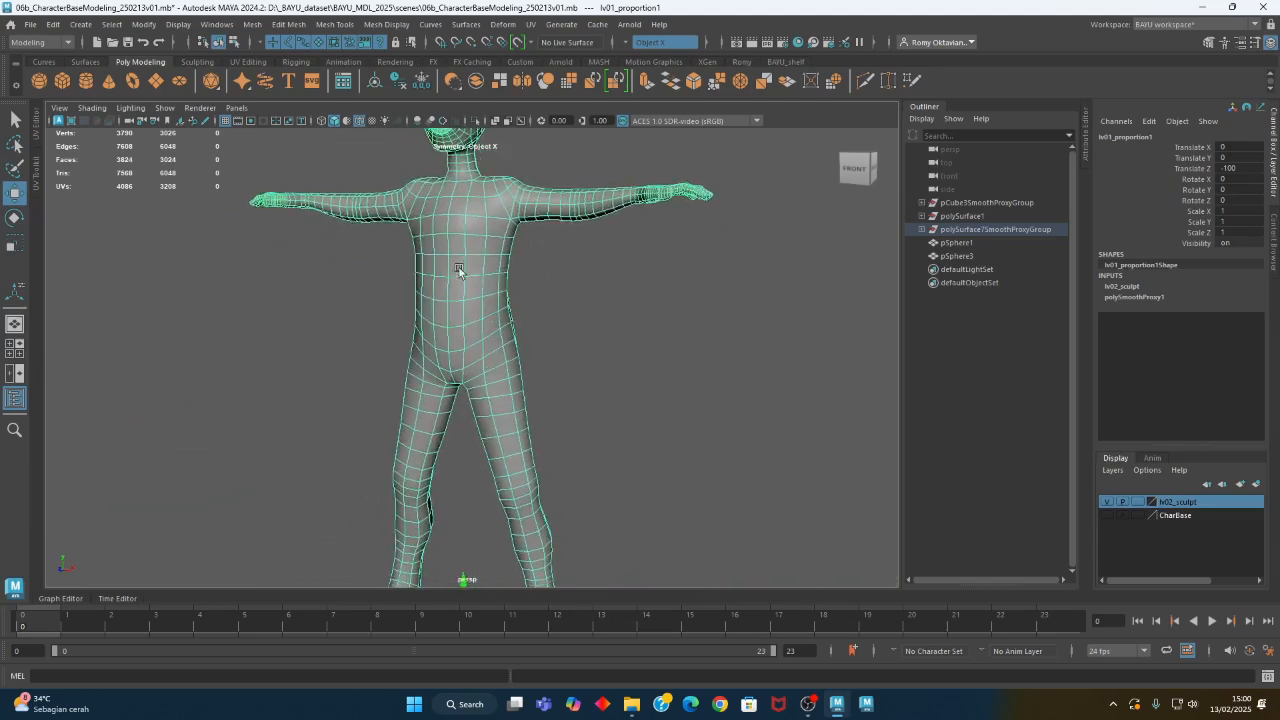
{"action": "left_click", "coordinate": [334, 24]}
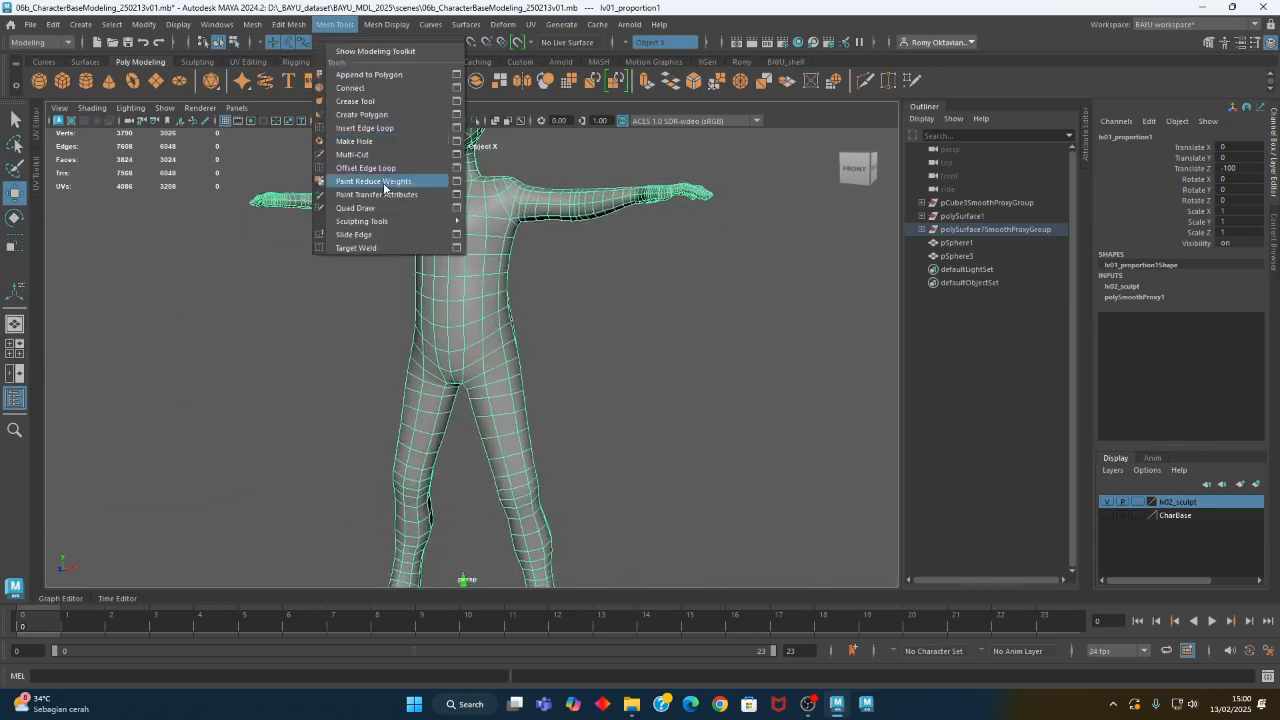
{"action": "mouse_move", "coordinate": [385, 226]}
{"action": "left_click", "coordinate": [500, 214]}
{"action": "mouse_move", "coordinate": [518, 197]}
{"action": "left_mouse_down"}
{"action": "mouse_move", "coordinate": [312, 198]}
{"action": "mouse_move", "coordinate": [111, 152]}
{"action": "left_mouse_up"}
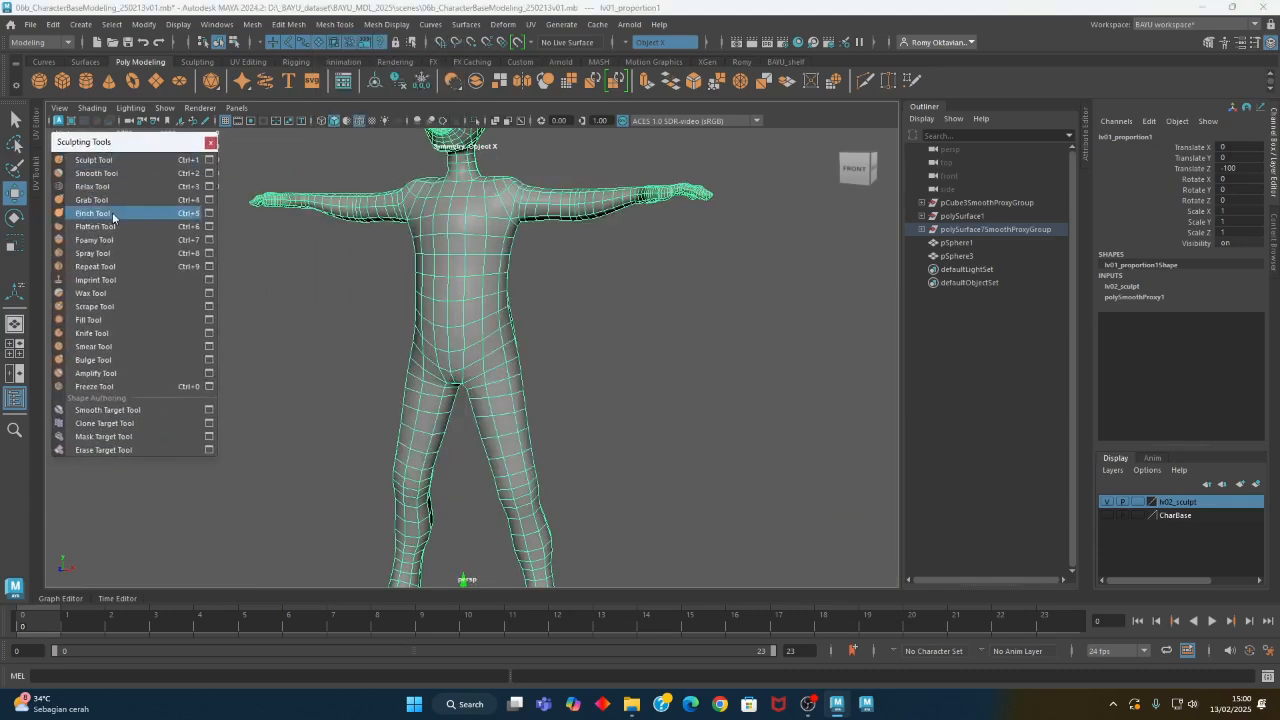
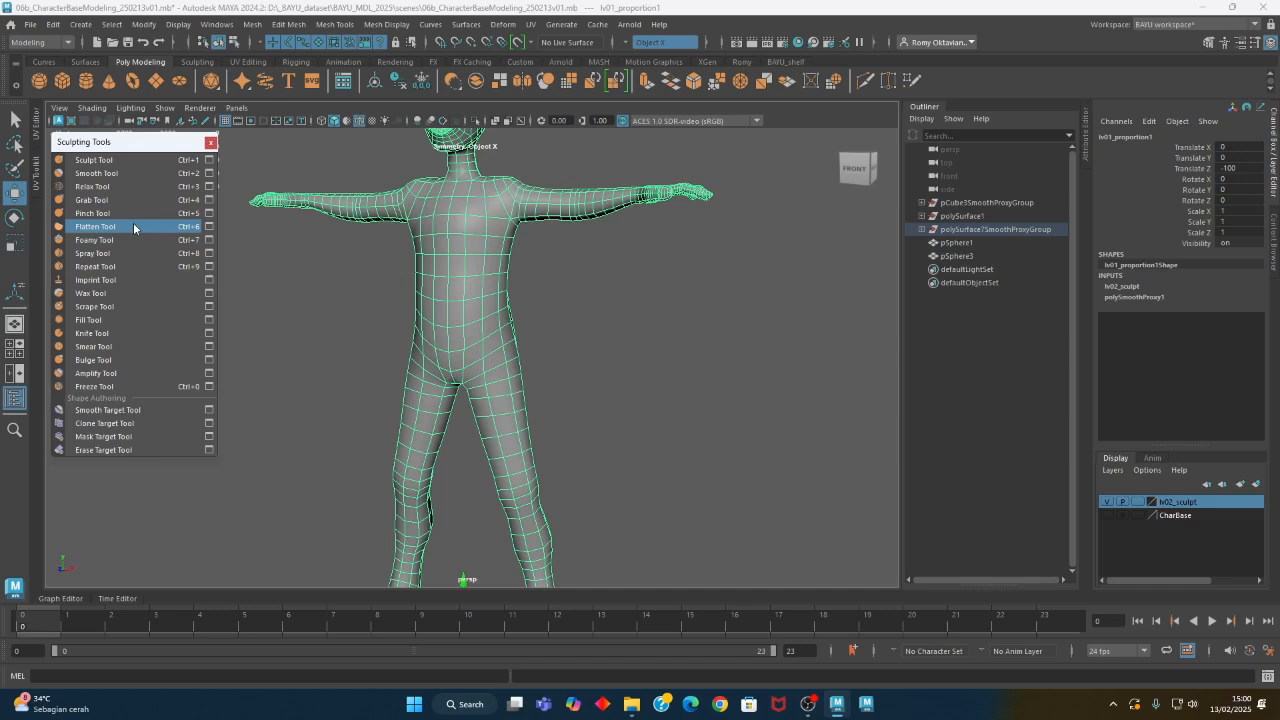
- Activate the Grab Tool with its settings shown and enlarge the brush to about 24 for the torso
{"action": "left_click", "coordinate": [210, 200]}
{"action": "scroll", "coordinate": [423, 343], "scroll_direction": "up", "scroll_amount": 4}
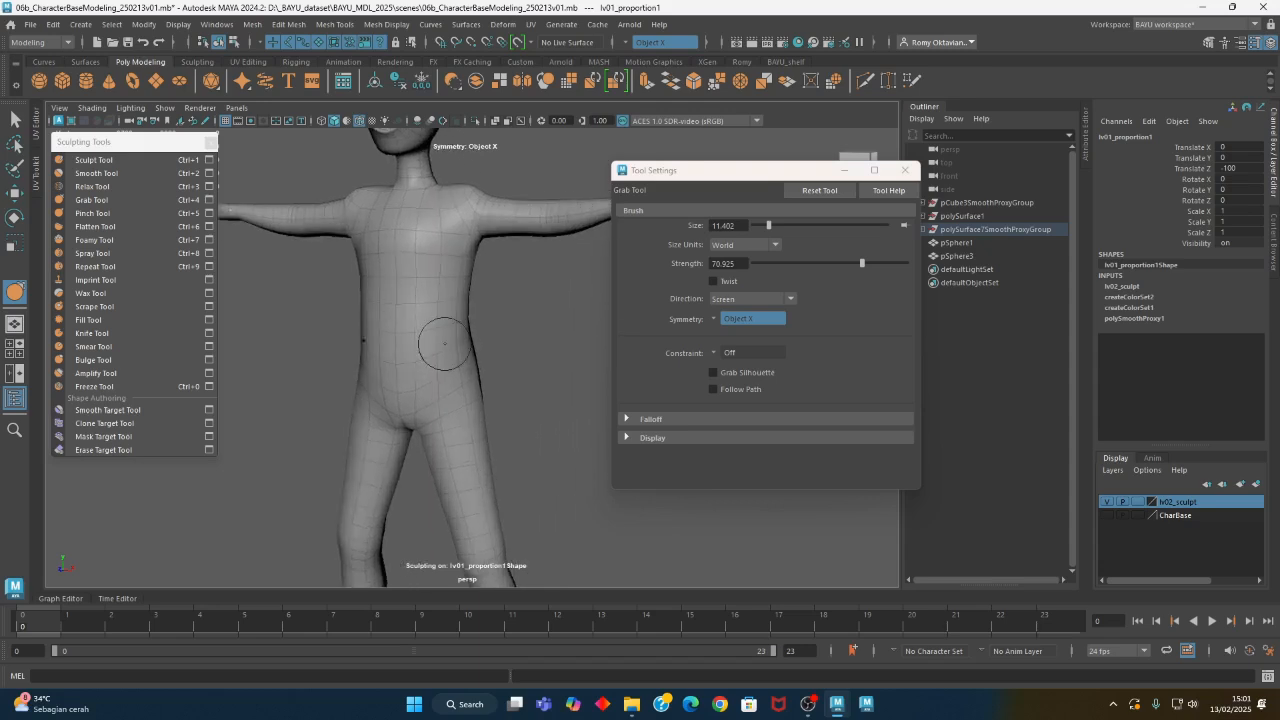
{"action": "middle_click_drag", "start_coordinate": [444, 344], "coordinate": [462, 353], "text": "alt"}
{"action": "key", "text": "b"}
{"action": "left_click_drag", "start_coordinate": [434, 321], "coordinate": [464, 321]}
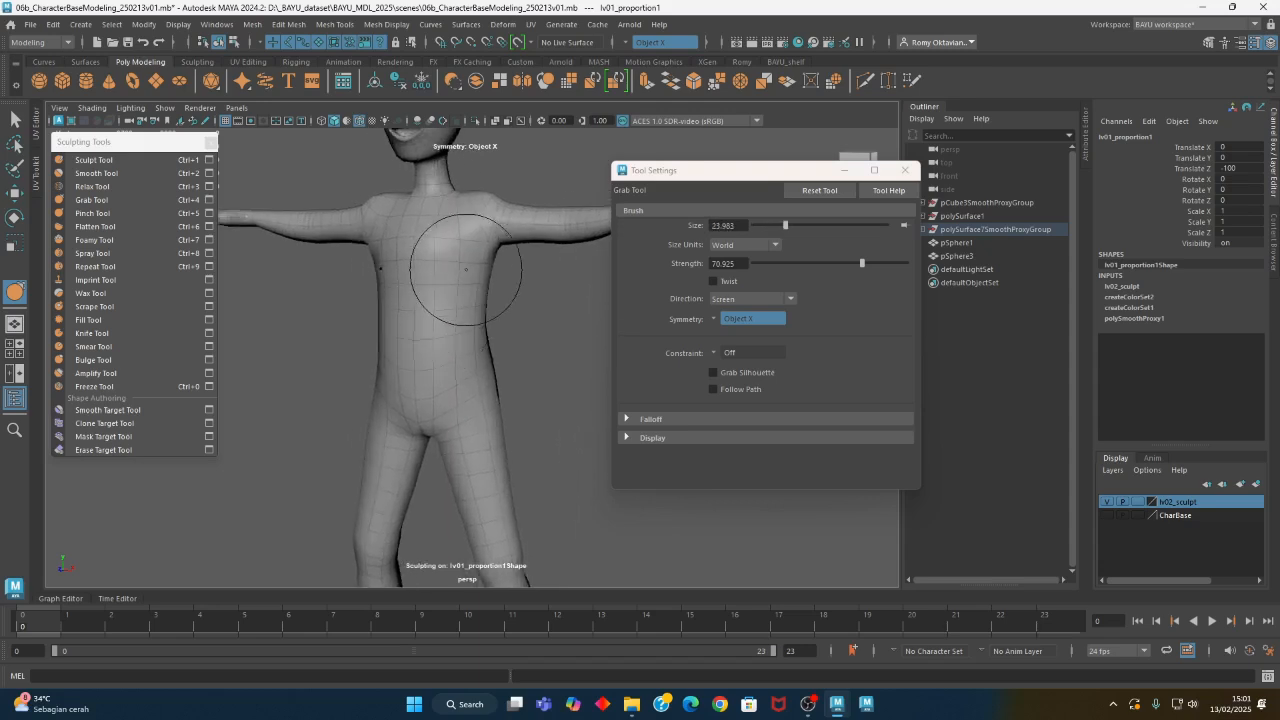
- Enlarge the Grab brush to about 37.3 and reshape the waist and hips with Object X symmetry
{"action": "mouse_move", "coordinate": [459, 258]}
{"action": "left_mouse_down"}
{"action": "mouse_move", "coordinate": [447, 276]}
{"action": "mouse_move", "coordinate": [455, 249]}
{"action": "mouse_move", "coordinate": [457, 260]}
{"action": "left_mouse_up"}
{"action": "key", "text": "ctrl+z"}
{"action": "key", "text": "b"}
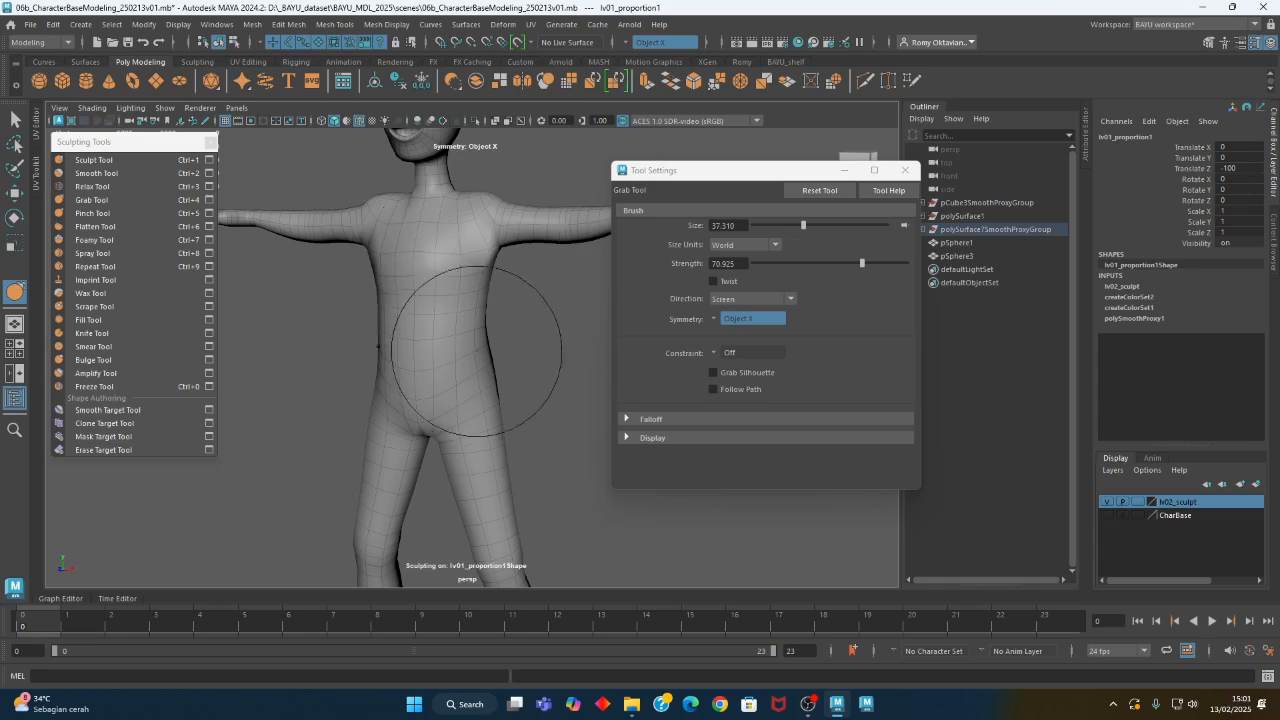
{"action": "left_click_drag", "start_coordinate": [476, 354], "coordinate": [472, 370], "text": "alt"}
{"action": "mouse_move", "coordinate": [472, 370]}
{"action": "middle_mouse_down", "text": "alt"}
{"action": "mouse_move", "coordinate": [459, 287]}
{"action": "mouse_move", "coordinate": [446, 288]}
{"action": "middle_mouse_up", "text": "alt"}
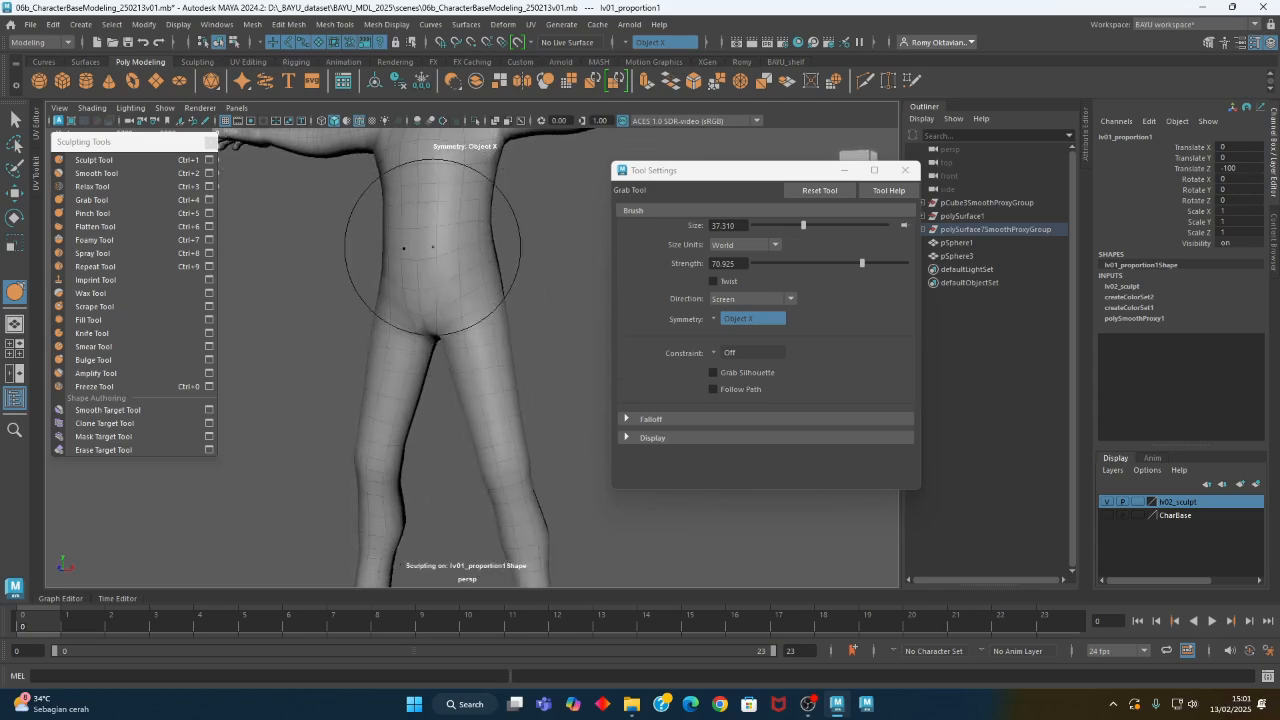
- Reduce the Grab brush to about 27.3, reshape the back and sides of the torso, and resize it to about 31.8
{"action": "key", "text": "b"}
{"action": "mouse_move", "coordinate": [424, 323]}
{"action": "left_mouse_down"}
{"action": "mouse_move", "coordinate": [474, 360]}
{"action": "mouse_move", "coordinate": [514, 350]}
{"action": "mouse_move", "coordinate": [352, 311]}
{"action": "mouse_move", "coordinate": [463, 311]}
{"action": "mouse_move", "coordinate": [457, 374]}
{"action": "mouse_move", "coordinate": [474, 323]}
{"action": "mouse_move", "coordinate": [410, 328]}
{"action": "left_mouse_up"}
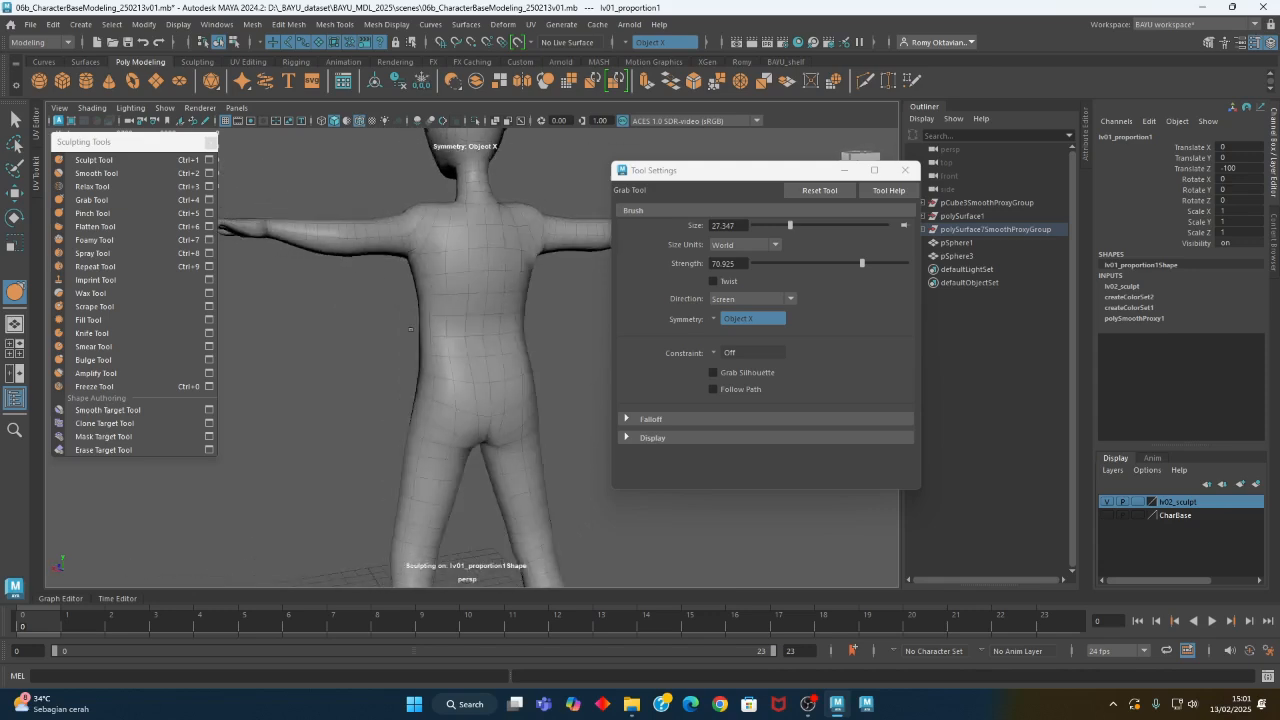
{"action": "key", "text": "b"}
{"action": "mouse_move", "coordinate": [428, 279]}
{"action": "left_mouse_down"}
{"action": "mouse_move", "coordinate": [455, 284]}
{"action": "mouse_move", "coordinate": [460, 302]}
{"action": "mouse_move", "coordinate": [408, 282]}
{"action": "mouse_move", "coordinate": [471, 323]}
{"action": "mouse_move", "coordinate": [486, 371]}
{"action": "mouse_move", "coordinate": [529, 380]}
{"action": "left_mouse_up"}
{"action": "key", "text": "m"}
{"action": "middle_click_drag", "start_coordinate": [529, 380], "coordinate": [471, 328], "text": "alt"}
{"action": "left_click_drag", "start_coordinate": [471, 328], "coordinate": [431, 325], "text": "alt"}
- Switch to the Sculpt Tool with Averaged Normal direction and reduce its brush size to about 17.8
{"action": "left_click", "coordinate": [94, 160]}
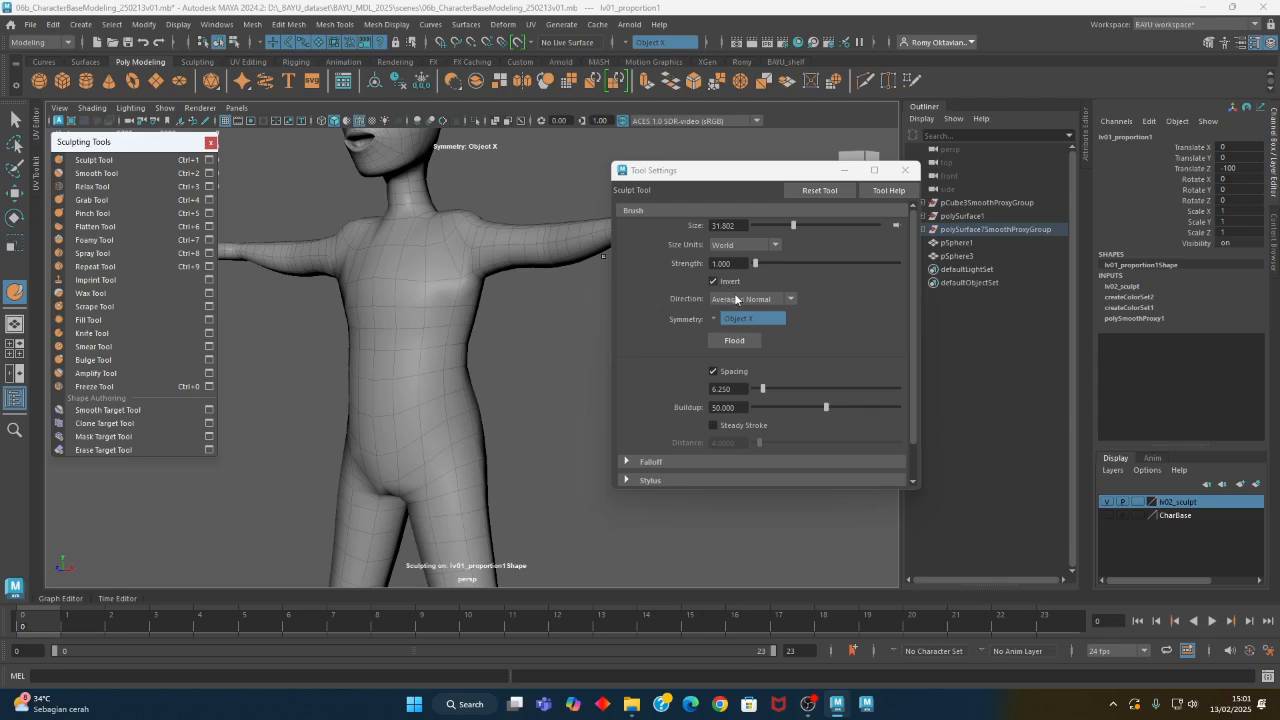
{"action": "left_click", "coordinate": [737, 299]}
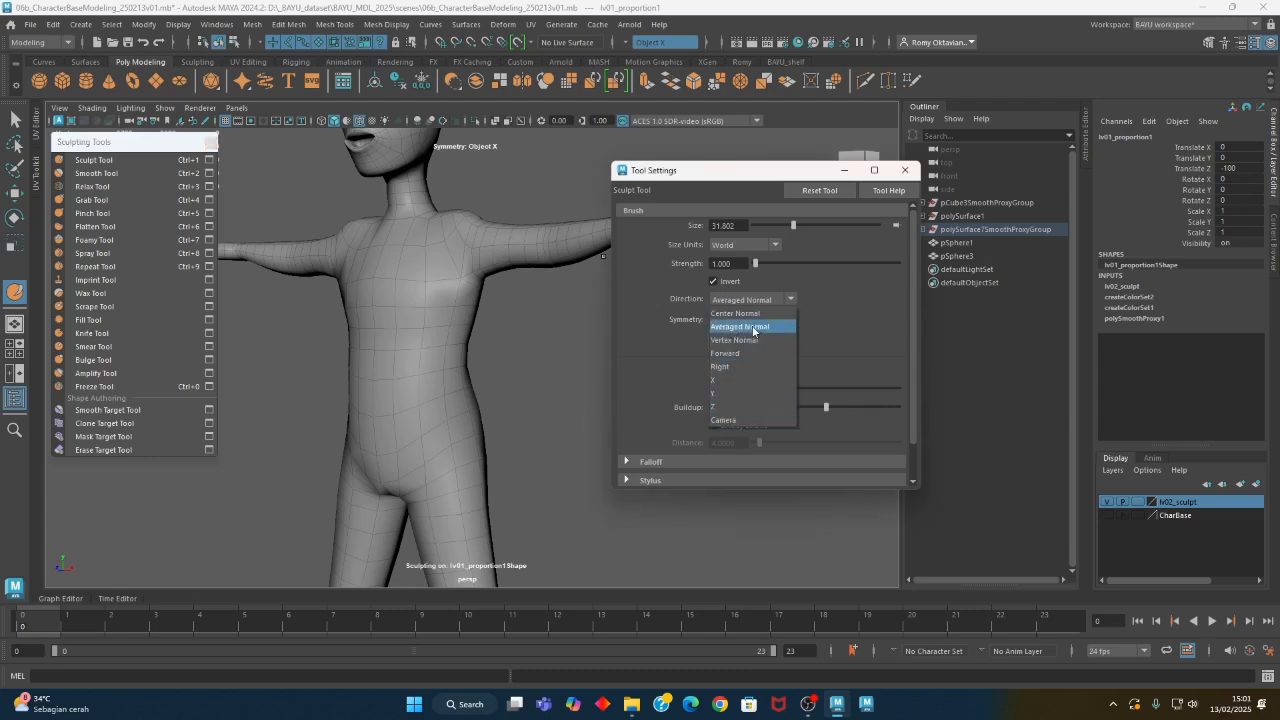
{"action": "left_click", "coordinate": [754, 328]}
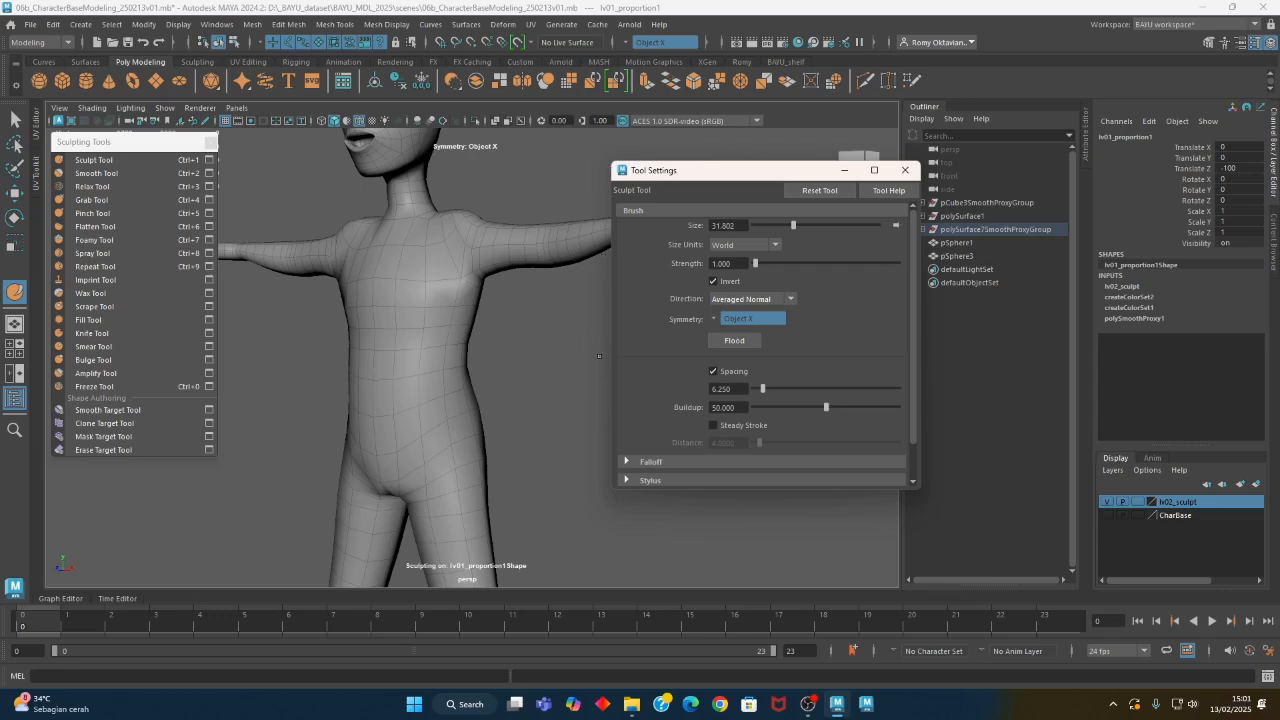
{"action": "scroll", "coordinate": [438, 348], "scroll_direction": "up", "scroll_amount": 2}
{"action": "mouse_move", "coordinate": [406, 360]}
{"action": "left_mouse_down", "text": "alt"}
{"action": "mouse_move", "coordinate": [444, 328]}
{"action": "mouse_move", "coordinate": [416, 328]}
{"action": "mouse_move", "coordinate": [471, 277]}
{"action": "left_mouse_up", "text": "alt"}
{"action": "key", "text": "b"}
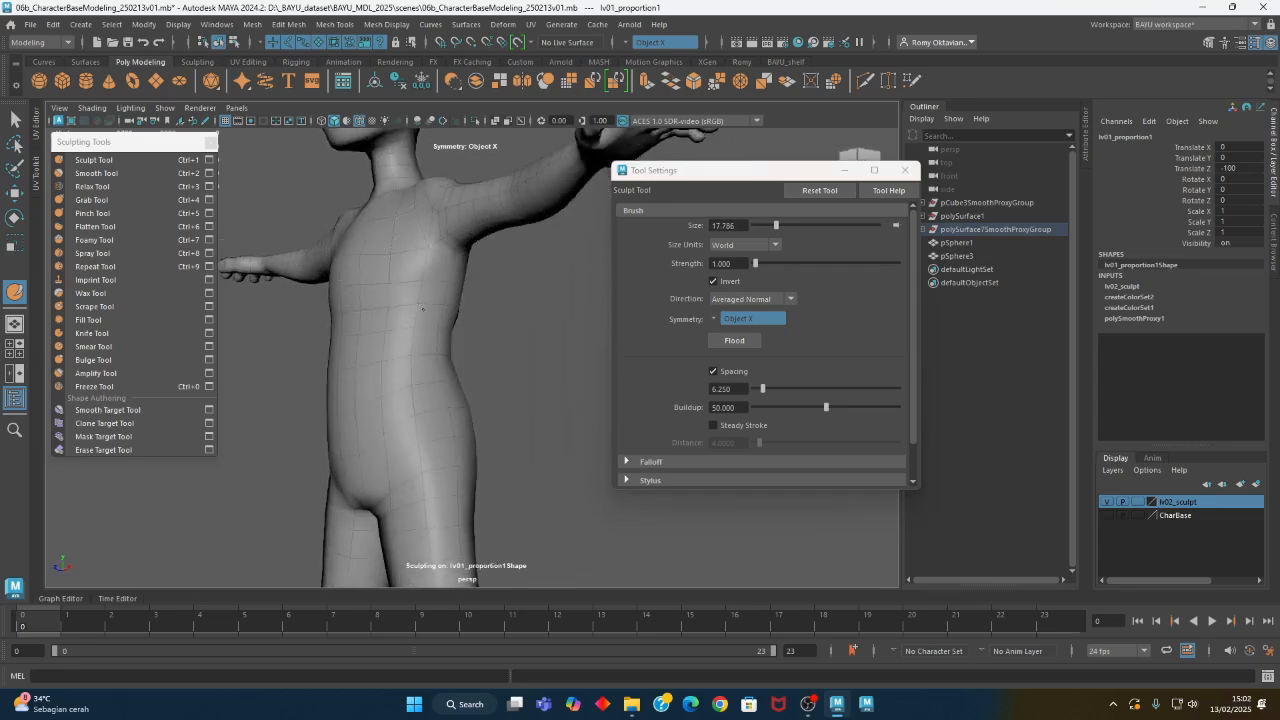
- Sculpt the chest, abdomen and lower back symmetrically with the inverted brush at strength 1
{"action": "mouse_move", "coordinate": [440, 330]}
{"action": "left_mouse_down", "text": "alt"}
{"action": "mouse_move", "coordinate": [423, 337]}
{"action": "mouse_move", "coordinate": [470, 310]}
{"action": "left_mouse_up", "text": "alt"}
{"action": "mouse_move", "coordinate": [448, 384]}
{"action": "left_mouse_down", "text": "alt"}
{"action": "mouse_move", "coordinate": [424, 384]}
{"action": "mouse_move", "coordinate": [457, 434]}
{"action": "mouse_move", "coordinate": [454, 472]}
{"action": "left_mouse_up", "text": "alt"}
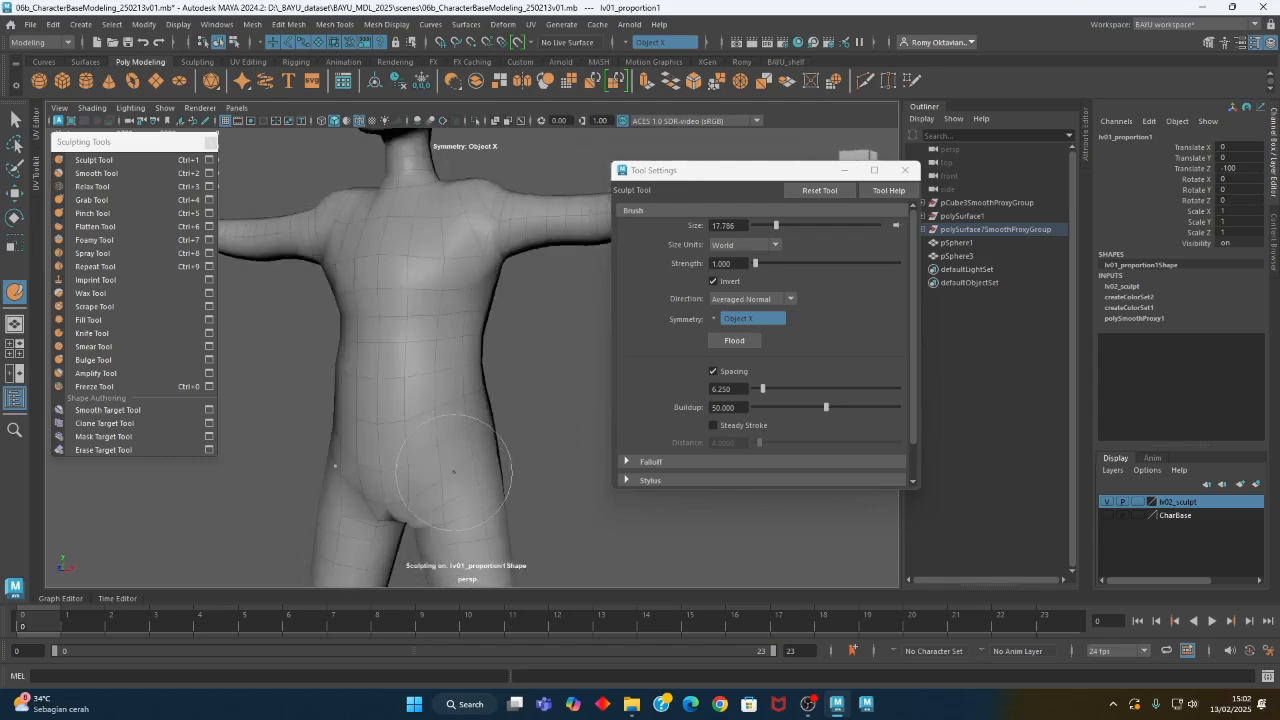
{"action": "mouse_move", "coordinate": [474, 406]}
{"action": "left_mouse_down", "text": "alt"}
{"action": "mouse_move", "coordinate": [444, 407]}
{"action": "mouse_move", "coordinate": [437, 352]}
{"action": "left_mouse_up", "text": "alt"}
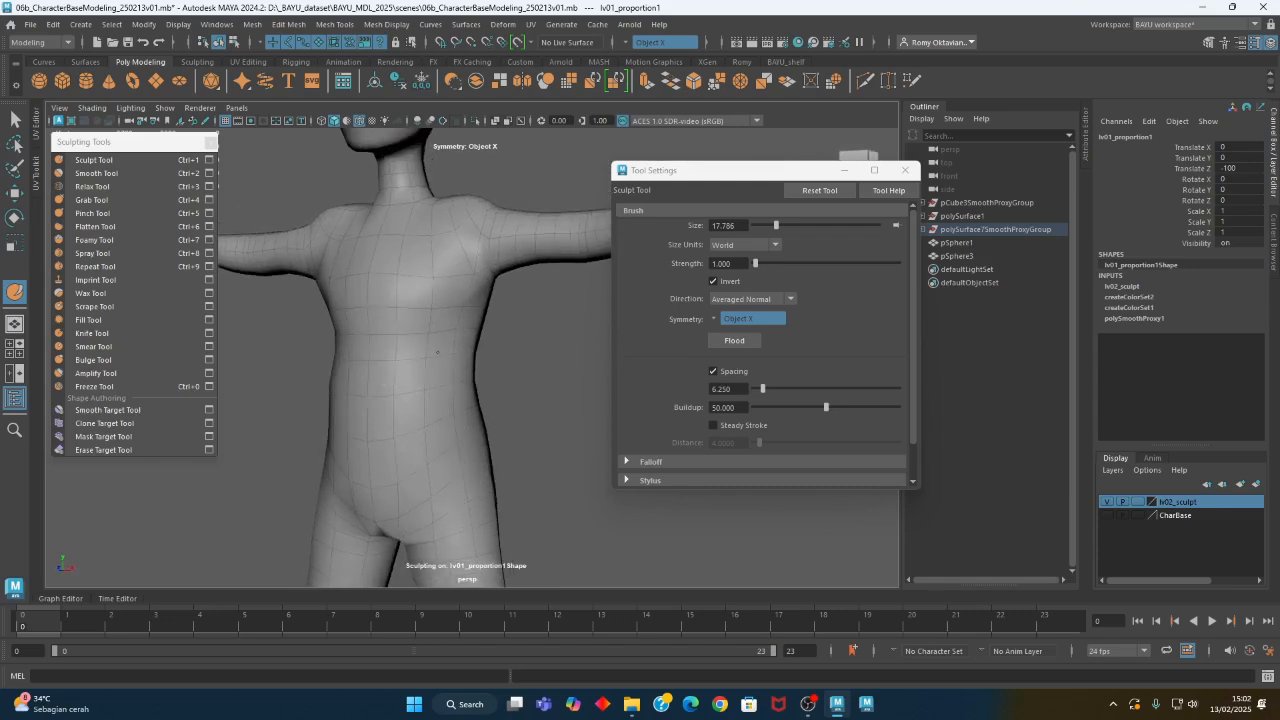
{"action": "mouse_move", "coordinate": [446, 418]}
{"action": "left_mouse_down", "text": "alt"}
{"action": "mouse_move", "coordinate": [400, 386]}
{"action": "mouse_move", "coordinate": [429, 400]}
{"action": "mouse_move", "coordinate": [408, 390]}
{"action": "mouse_move", "coordinate": [603, 383]}
{"action": "mouse_move", "coordinate": [470, 443]}
{"action": "mouse_move", "coordinate": [351, 451]}
{"action": "left_mouse_up", "text": "alt"}
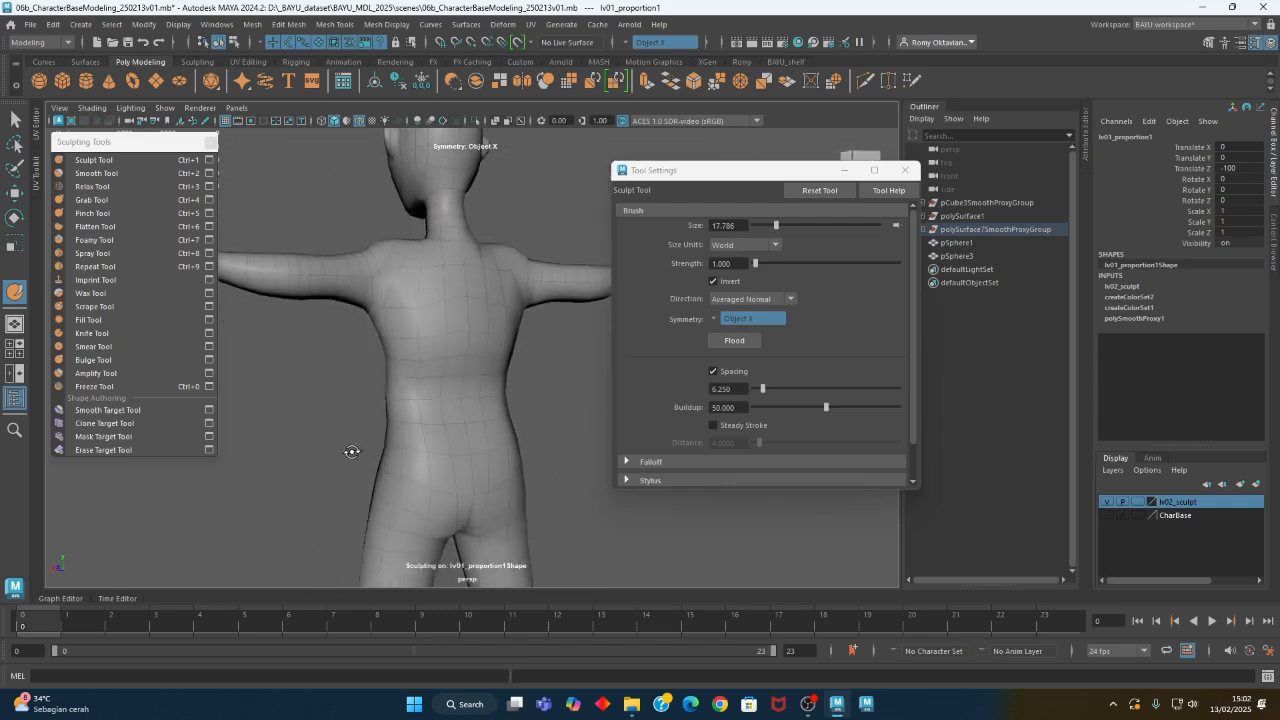
{"action": "mouse_move", "coordinate": [429, 423]}
{"action": "left_mouse_down", "text": "alt"}
{"action": "mouse_move", "coordinate": [434, 407]}
{"action": "mouse_move", "coordinate": [423, 409]}
{"action": "mouse_move", "coordinate": [469, 357]}
{"action": "left_mouse_up", "text": "alt"}
{"action": "left_click_drag", "start_coordinate": [436, 422], "coordinate": [370, 440], "text": "alt"}
- Reshape the rib cage and sides of the chest using the Grab Tool with a brush of about 21.5
{"action": "left_click", "coordinate": [114, 200]}
{"action": "mouse_move", "coordinate": [428, 337]}
{"action": "left_mouse_down", "text": "alt"}
{"action": "mouse_move", "coordinate": [500, 343]}
{"action": "mouse_move", "coordinate": [505, 328]}
{"action": "mouse_move", "coordinate": [443, 340]}
{"action": "mouse_move", "coordinate": [491, 322]}
{"action": "left_mouse_up", "text": "alt"}
{"action": "key", "text": "b"}
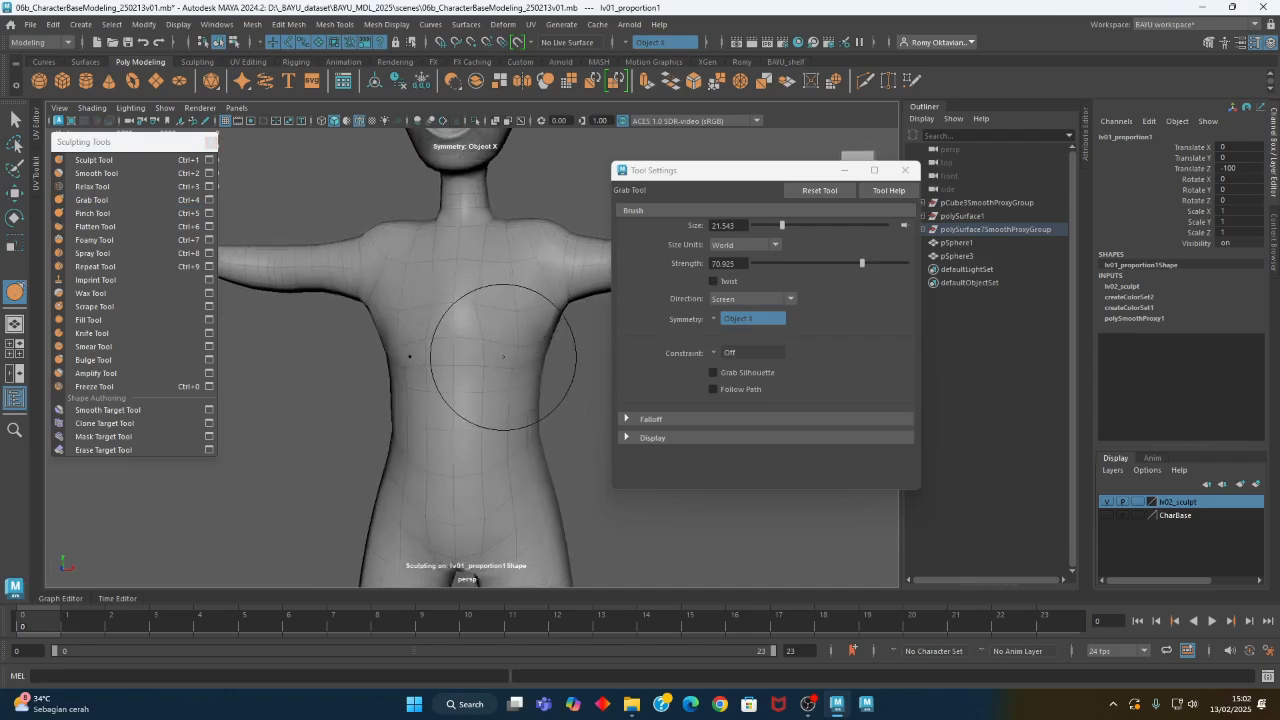
{"action": "mouse_move", "coordinate": [457, 383]}
{"action": "left_mouse_down"}
{"action": "mouse_move", "coordinate": [490, 355]}
{"action": "mouse_move", "coordinate": [420, 355]}
{"action": "mouse_move", "coordinate": [331, 386]}
{"action": "mouse_move", "coordinate": [470, 341]}
{"action": "mouse_move", "coordinate": [426, 337]}
{"action": "mouse_move", "coordinate": [466, 354]}
{"action": "mouse_move", "coordinate": [443, 380]}
{"action": "mouse_move", "coordinate": [408, 324]}
{"action": "left_mouse_up"}
{"action": "middle_click_drag", "start_coordinate": [408, 324], "coordinate": [407, 320], "text": "alt"}
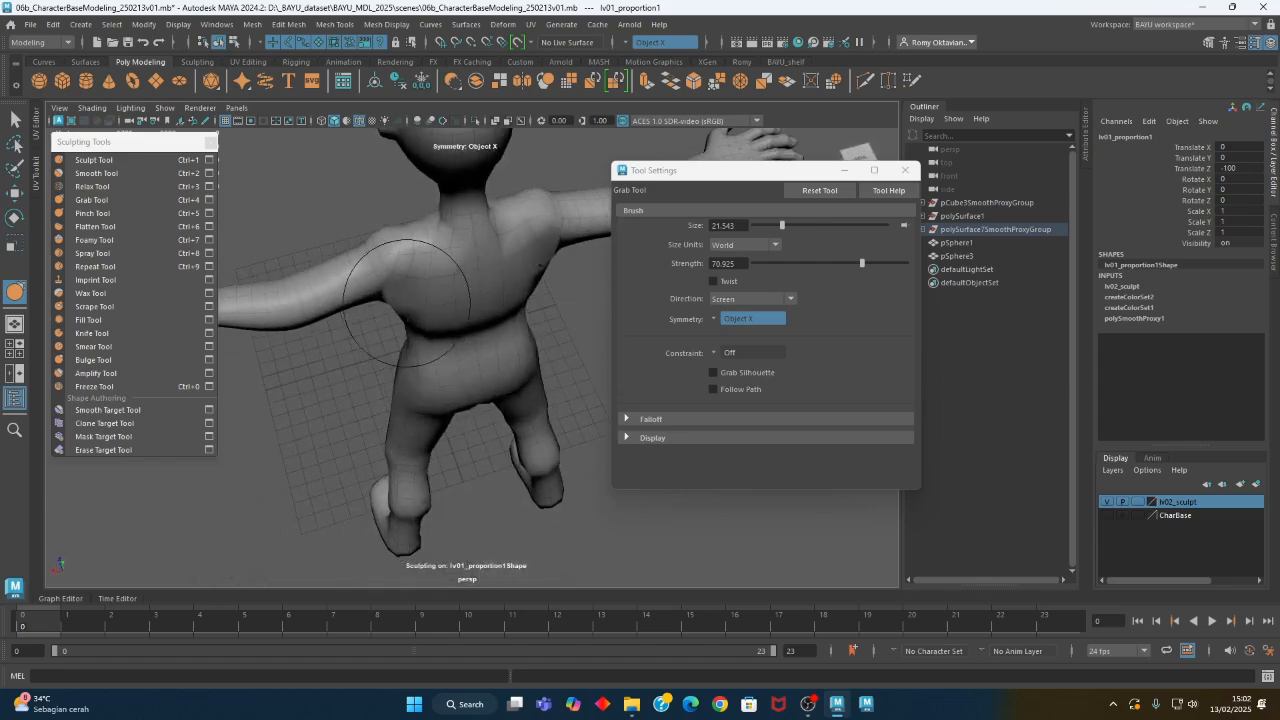
- Enlarge the Grab brush to about 27.9 and adjust the shape of the upper back and shoulder blades
{"action": "key", "text": "b"}
{"action": "mouse_move", "coordinate": [384, 240]}
{"action": "left_mouse_down"}
{"action": "mouse_move", "coordinate": [402, 240]}
{"action": "mouse_move", "coordinate": [404, 327]}
{"action": "mouse_move", "coordinate": [405, 307]}
{"action": "mouse_move", "coordinate": [474, 323]}
{"action": "mouse_move", "coordinate": [471, 257]}
{"action": "left_mouse_up"}
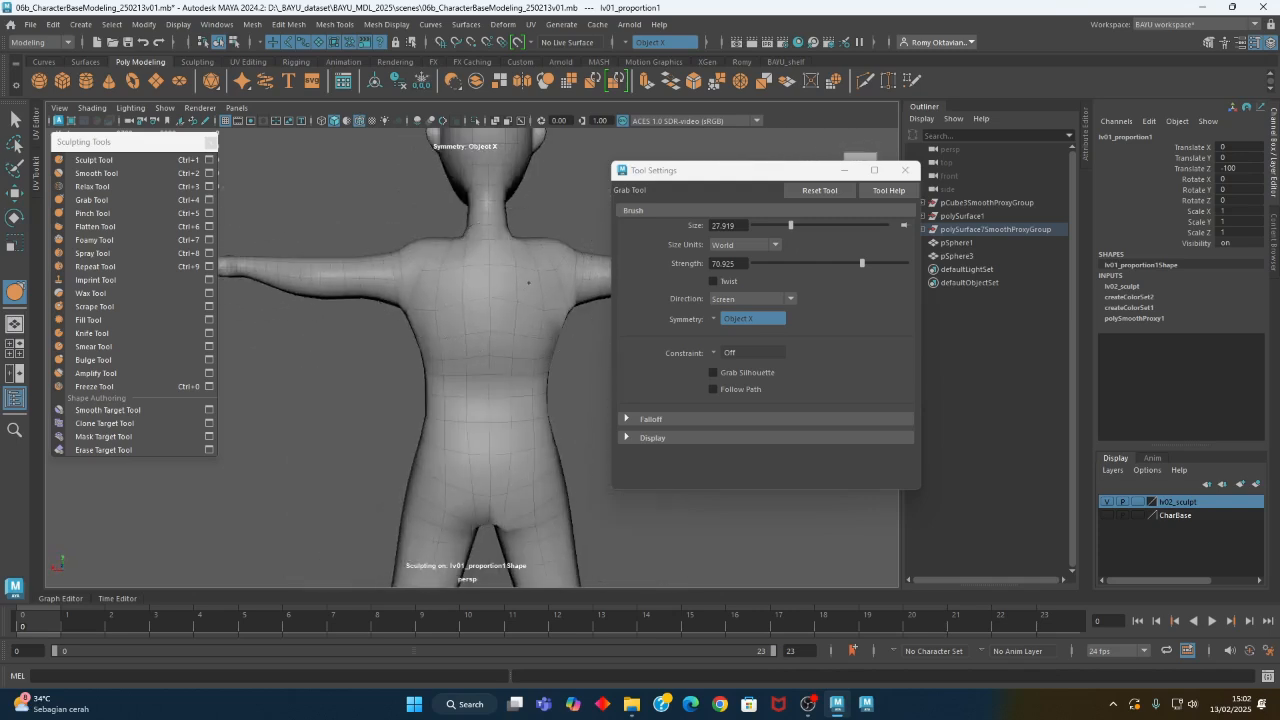
{"action": "middle_click_drag", "start_coordinate": [531, 282], "coordinate": [480, 196], "text": "alt"}
{"action": "mouse_move", "coordinate": [488, 295]}
{"action": "left_mouse_down", "text": "alt"}
{"action": "mouse_move", "coordinate": [537, 337]}
{"action": "mouse_move", "coordinate": [580, 346]}
{"action": "mouse_move", "coordinate": [476, 360]}
{"action": "left_mouse_up", "text": "alt"}
- Sculpt the lower back and buttocks using the Sculpt Tool with a brush of about 17.2
{"action": "left_click", "coordinate": [93, 160]}
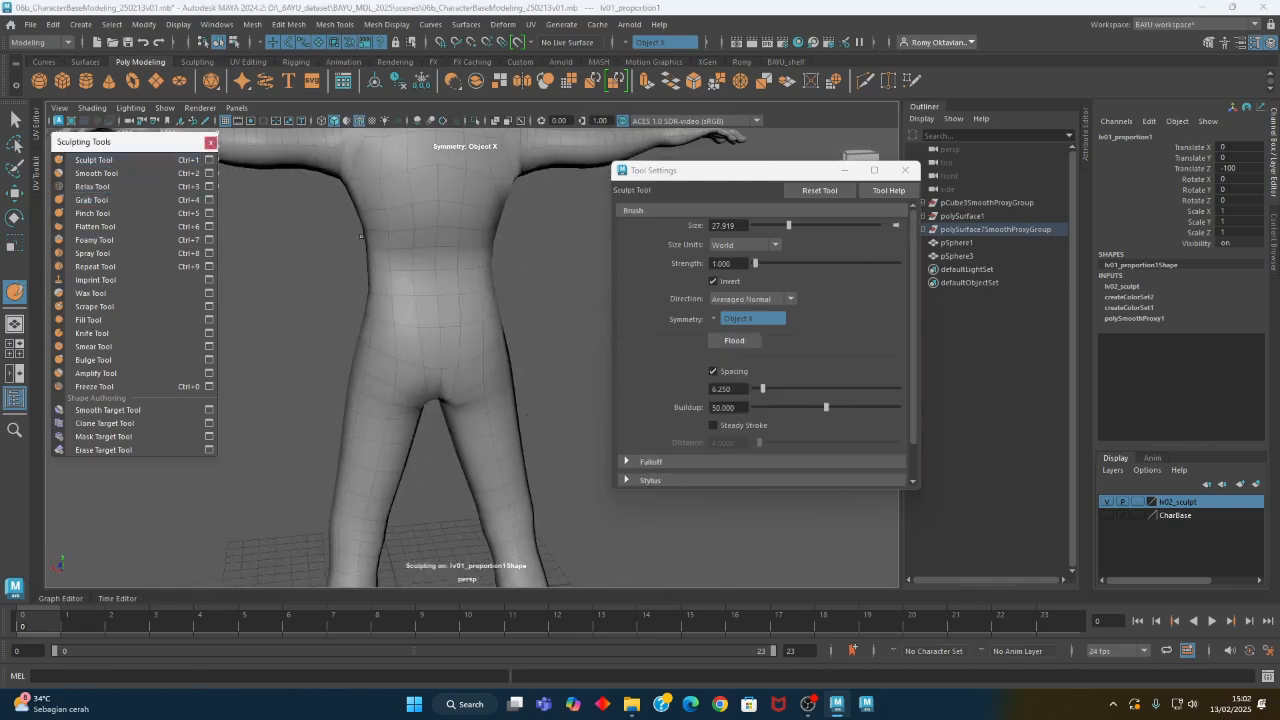
{"action": "mouse_move", "coordinate": [386, 286]}
{"action": "left_mouse_down", "text": "alt"}
{"action": "mouse_move", "coordinate": [443, 294]}
{"action": "mouse_move", "coordinate": [429, 286]}
{"action": "left_mouse_up", "text": "alt"}
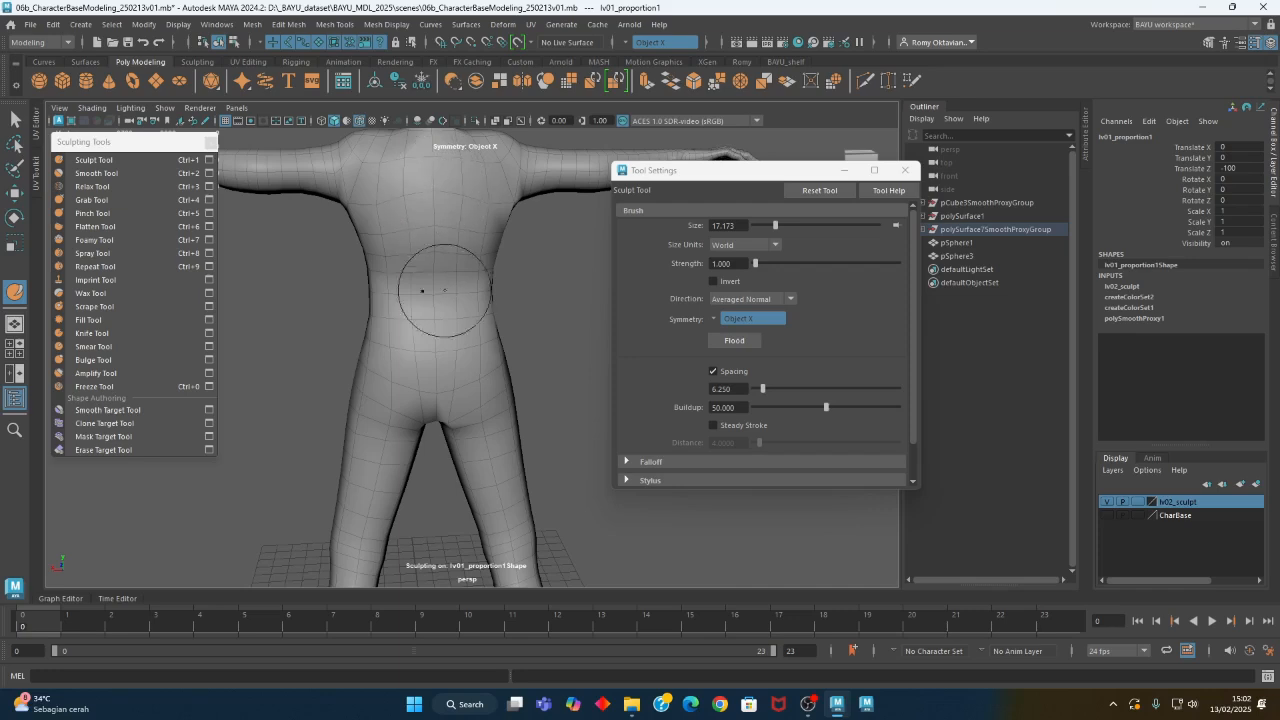
{"action": "mouse_move", "coordinate": [455, 303]}
{"action": "left_mouse_down", "text": "alt"}
{"action": "mouse_move", "coordinate": [500, 300]}
{"action": "mouse_move", "coordinate": [439, 293]}
{"action": "mouse_move", "coordinate": [463, 329]}
{"action": "mouse_move", "coordinate": [420, 293]}
{"action": "left_mouse_up", "text": "alt"}
{"action": "left_click_drag", "start_coordinate": [481, 366], "coordinate": [433, 373], "text": "alt"}
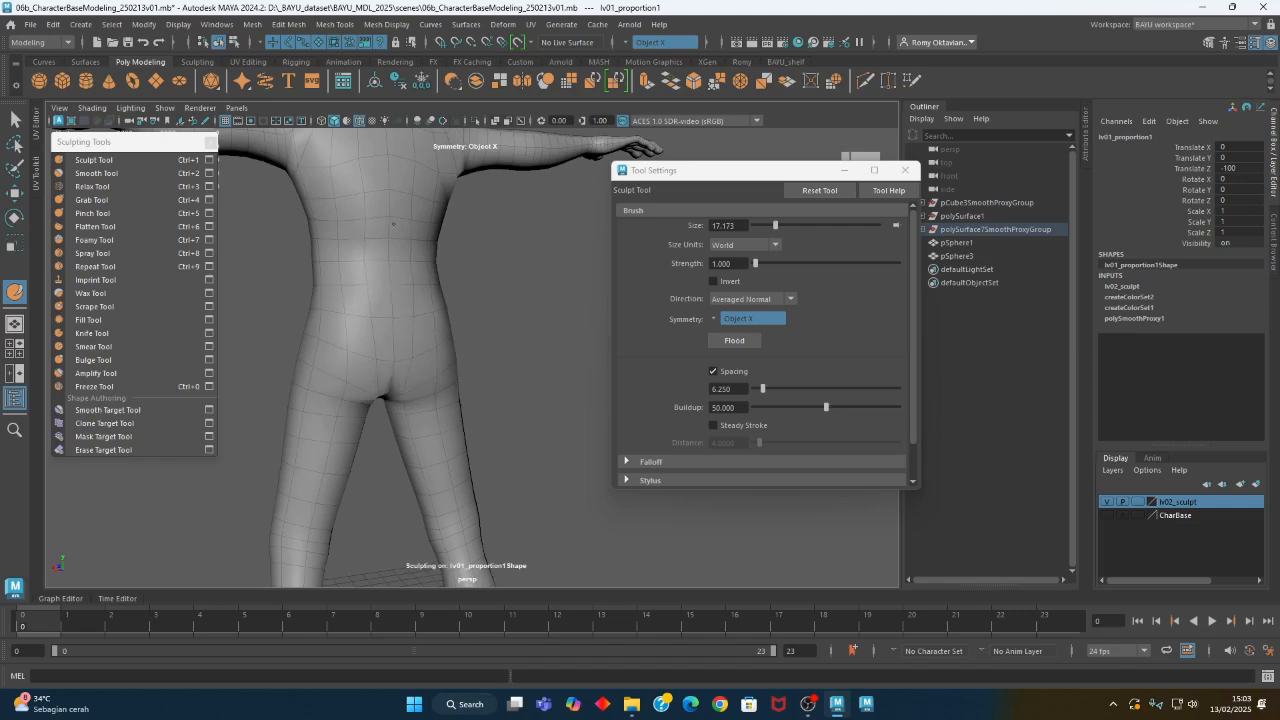
- Enlarge the Sculpt brush to about 27.9 and shape the hips and thighs
{"action": "mouse_move", "coordinate": [401, 262]}
{"action": "left_mouse_down", "text": "alt"}
{"action": "mouse_move", "coordinate": [486, 300]}
{"action": "mouse_move", "coordinate": [472, 321]}
{"action": "mouse_move", "coordinate": [437, 329]}
{"action": "mouse_move", "coordinate": [423, 306]}
{"action": "mouse_move", "coordinate": [487, 300]}
{"action": "mouse_move", "coordinate": [506, 357]}
{"action": "mouse_move", "coordinate": [380, 251]}
{"action": "mouse_move", "coordinate": [423, 331]}
{"action": "mouse_move", "coordinate": [406, 284]}
{"action": "left_mouse_up", "text": "alt"}
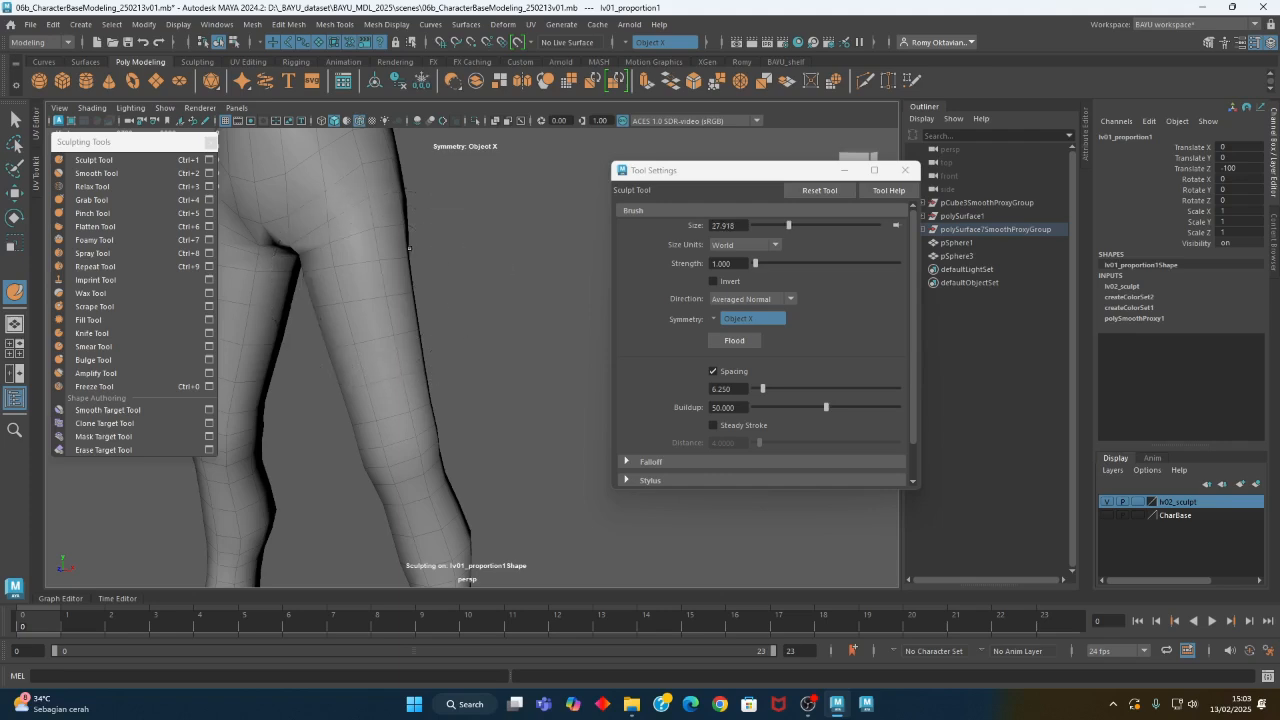
{"action": "left_click_drag", "start_coordinate": [358, 363], "coordinate": [434, 338], "text": "alt"}
{"action": "left_click_drag", "start_coordinate": [485, 300], "coordinate": [471, 323]}
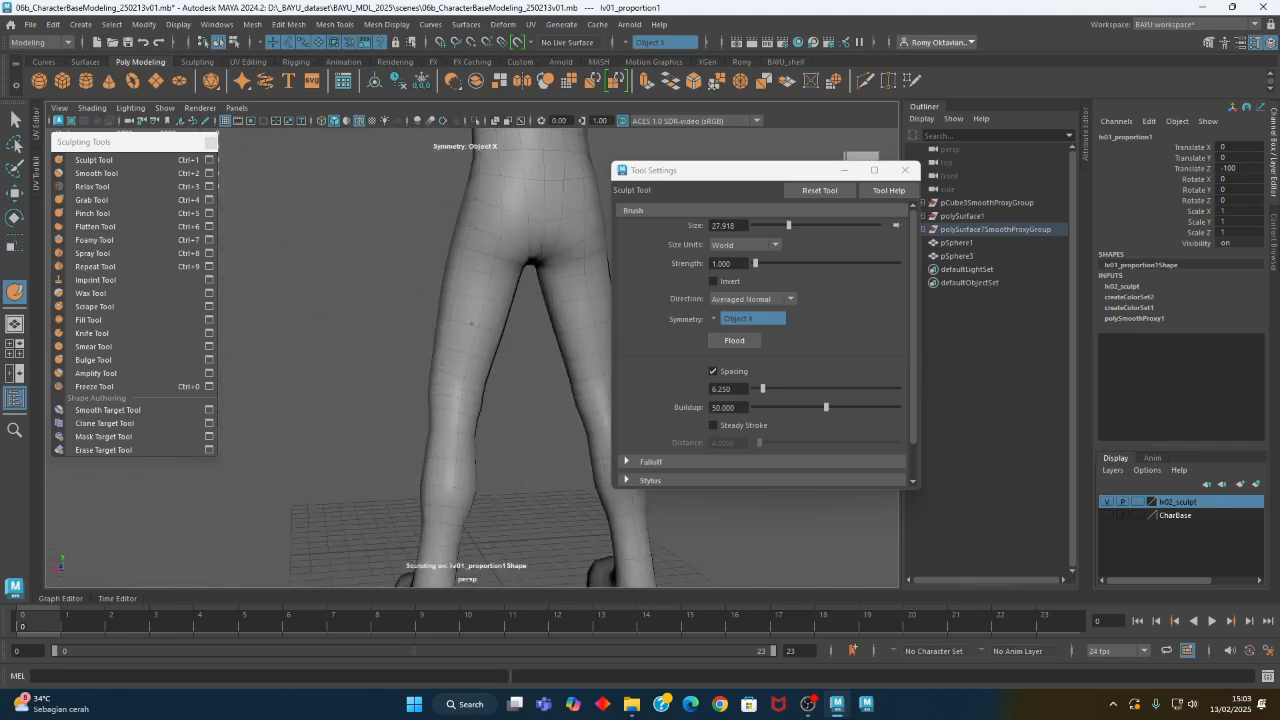
- Pinch the creases beneath the buttocks and at the crotch with a Pinch brush of about 15.1 at strength 15
{"action": "left_click", "coordinate": [92, 213]}
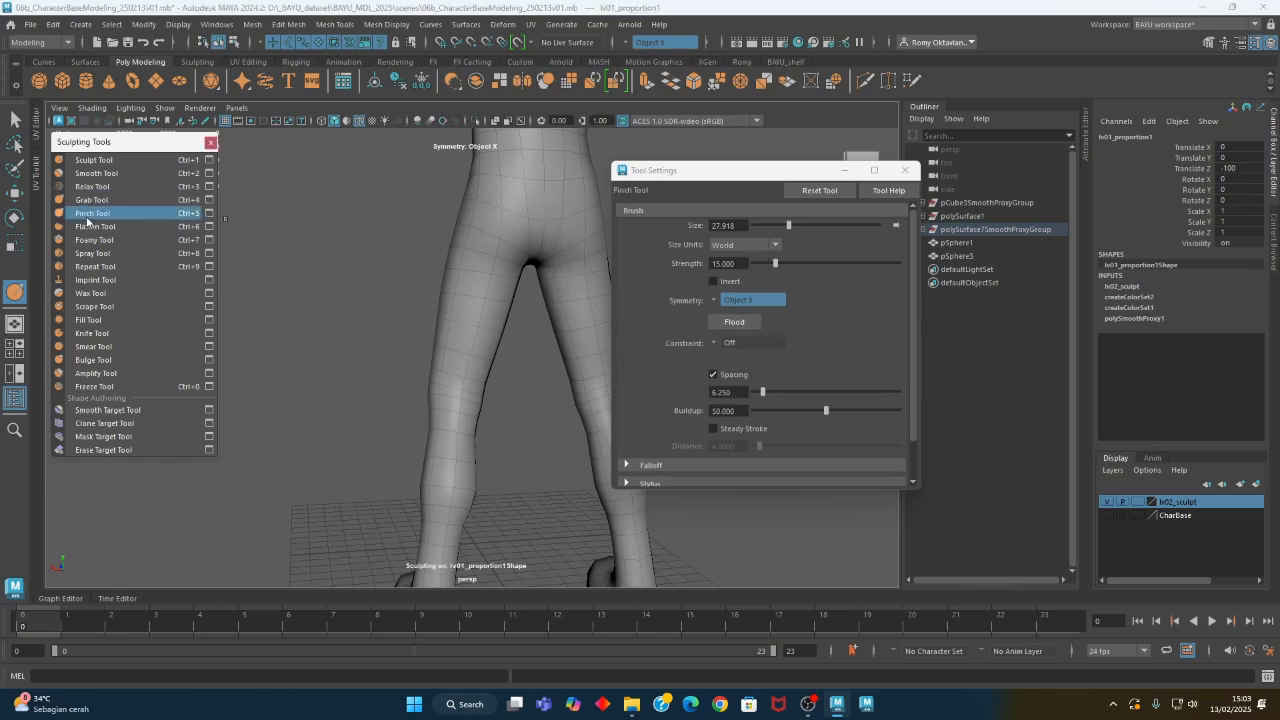
{"action": "right_click_drag", "start_coordinate": [380, 332], "coordinate": [440, 345], "text": "alt"}
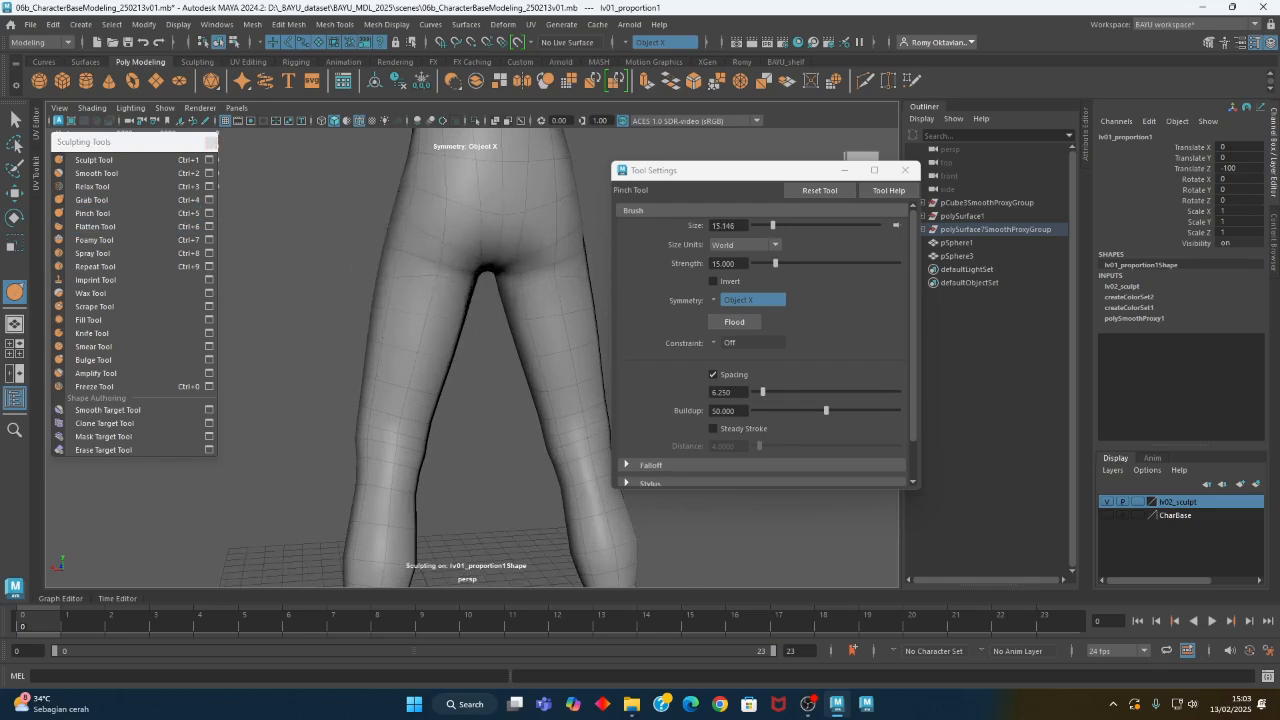
{"action": "mouse_move", "coordinate": [420, 277]}
{"action": "left_mouse_down", "text": "alt"}
{"action": "mouse_move", "coordinate": [388, 268]}
{"action": "mouse_move", "coordinate": [540, 274]}
{"action": "left_mouse_up", "text": "alt"}
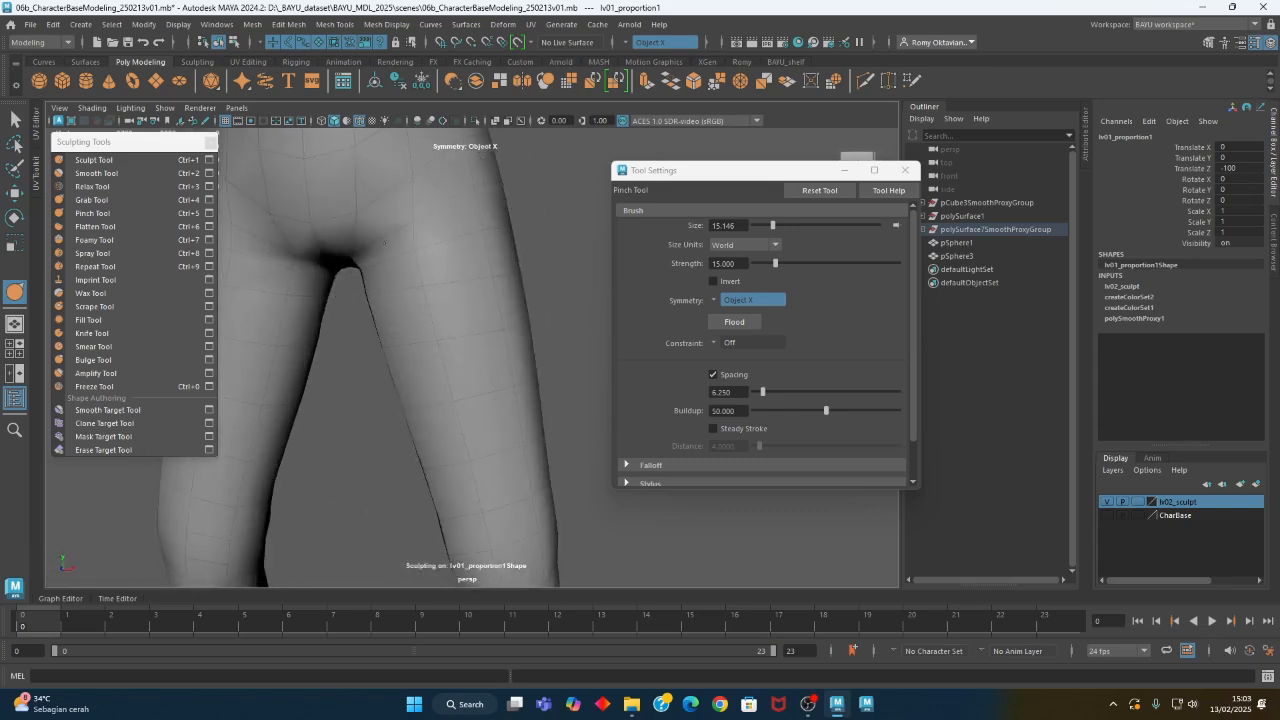
{"action": "mouse_move", "coordinate": [457, 380]}
{"action": "left_mouse_down", "text": "alt"}
{"action": "mouse_move", "coordinate": [335, 413]}
{"action": "mouse_move", "coordinate": [397, 382]}
{"action": "mouse_move", "coordinate": [463, 389]}
{"action": "mouse_move", "coordinate": [463, 323]}
{"action": "mouse_move", "coordinate": [503, 409]}
{"action": "mouse_move", "coordinate": [437, 333]}
{"action": "left_mouse_up", "text": "alt"}
{"action": "middle_click_drag", "start_coordinate": [437, 333], "coordinate": [480, 510], "text": "alt"}
{"action": "right_click_drag", "start_coordinate": [480, 510], "coordinate": [390, 450], "text": "alt"}
{"action": "middle_click_drag", "start_coordinate": [390, 300], "coordinate": [370, 500], "text": "alt"}
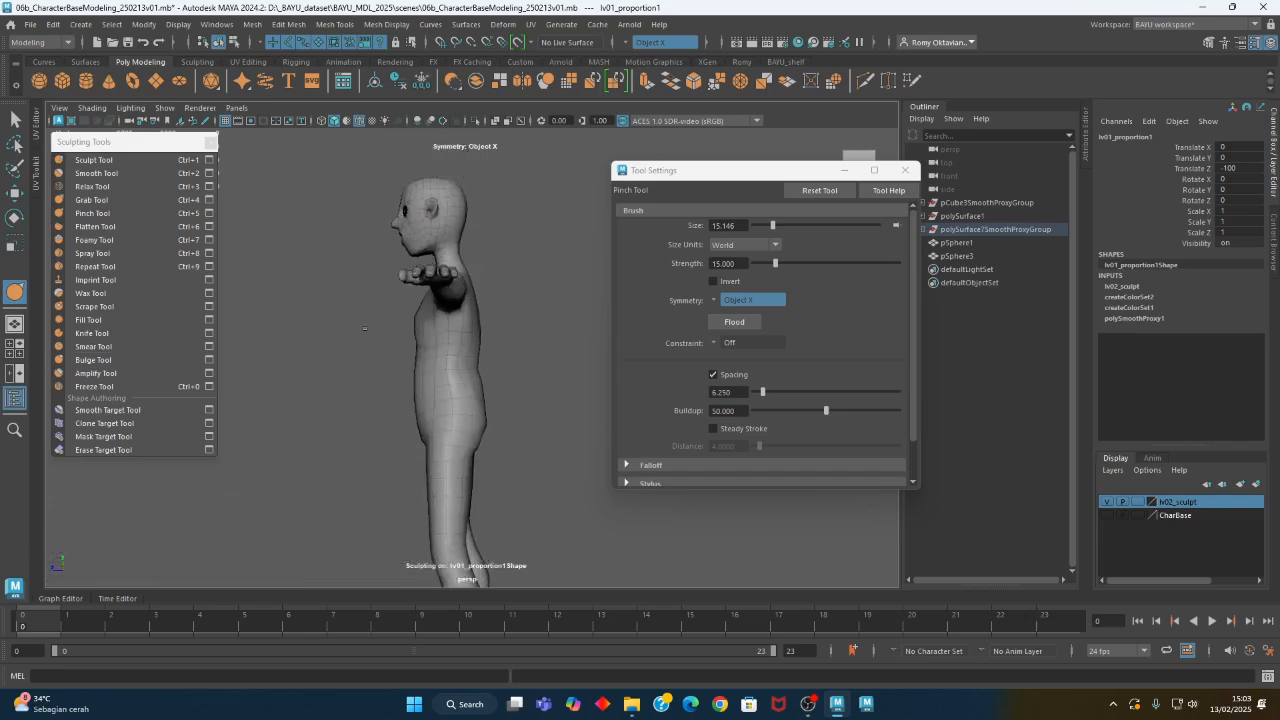
- Pinch the chest edge near the armpit, and adjust the surface there with a Grab brush of about 6.1
{"action": "left_click_drag", "start_coordinate": [345, 340], "coordinate": [435, 331], "text": "alt"}
{"action": "right_click_drag", "start_coordinate": [436, 331], "coordinate": [490, 350], "text": "alt"}
{"action": "left_click_drag", "start_coordinate": [490, 350], "coordinate": [472, 300], "text": "alt"}
{"action": "middle_click_drag", "start_coordinate": [489, 338], "coordinate": [471, 391], "text": "alt"}
{"action": "right_click_drag", "start_coordinate": [471, 391], "coordinate": [548, 414], "text": "alt"}
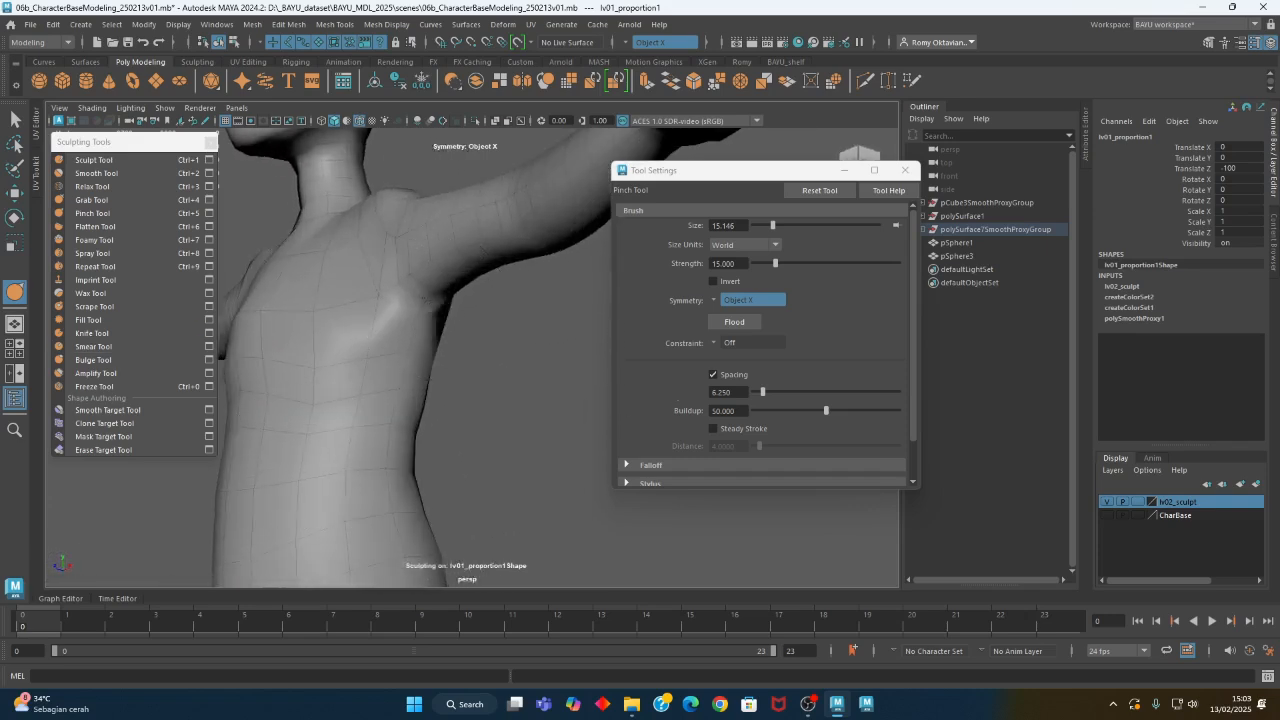
{"action": "mouse_move", "coordinate": [384, 289]}
{"action": "left_mouse_down", "text": "alt"}
{"action": "mouse_move", "coordinate": [457, 371]}
{"action": "mouse_move", "coordinate": [457, 391]}
{"action": "mouse_move", "coordinate": [321, 428]}
{"action": "mouse_move", "coordinate": [463, 386]}
{"action": "mouse_move", "coordinate": [349, 366]}
{"action": "mouse_move", "coordinate": [444, 345]}
{"action": "mouse_move", "coordinate": [417, 383]}
{"action": "mouse_move", "coordinate": [466, 357]}
{"action": "mouse_move", "coordinate": [385, 352]}
{"action": "mouse_move", "coordinate": [385, 340]}
{"action": "left_mouse_up", "text": "alt"}
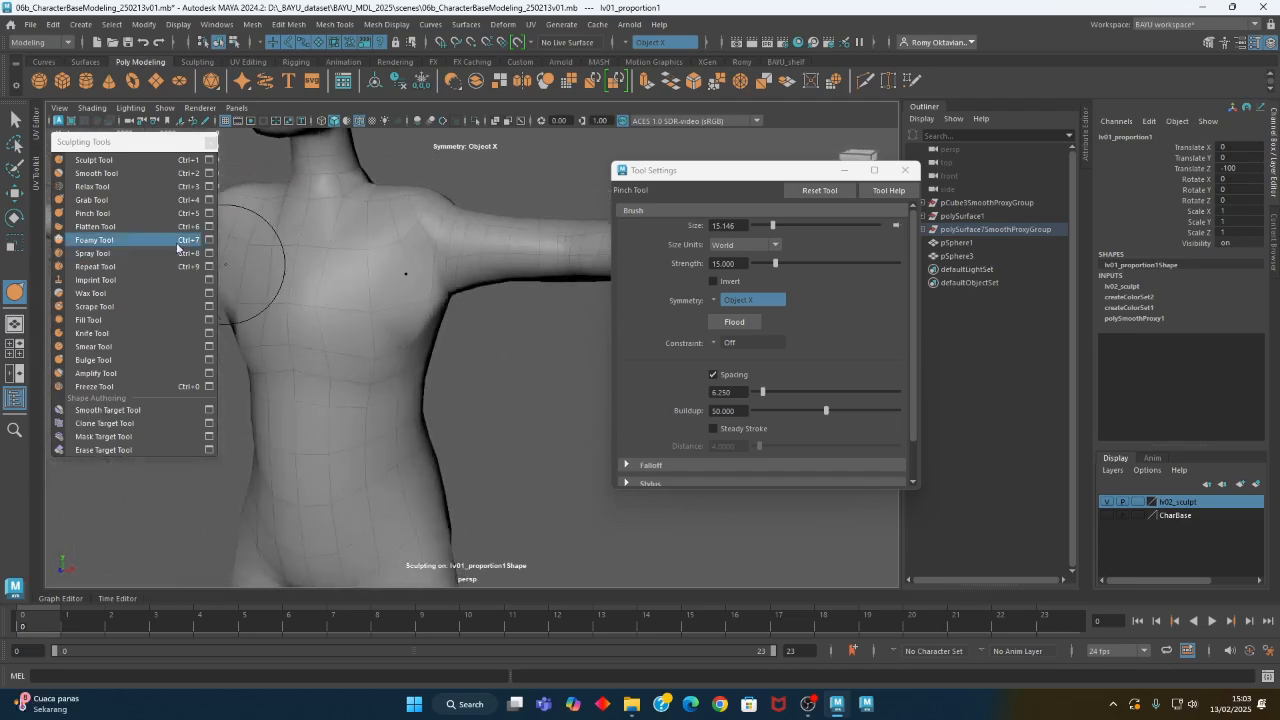
{"action": "left_click", "coordinate": [92, 199]}
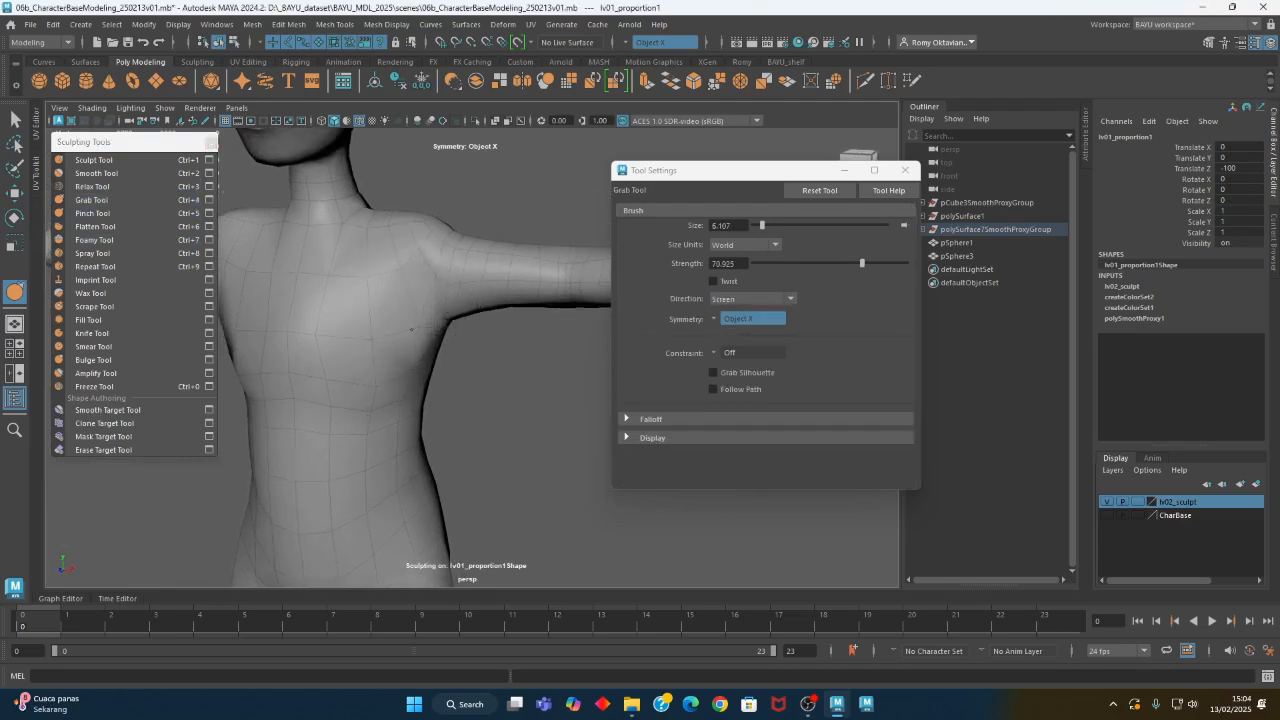
{"action": "mouse_move", "coordinate": [409, 335]}
{"action": "left_mouse_down", "text": "alt"}
{"action": "mouse_move", "coordinate": [321, 361]}
{"action": "mouse_move", "coordinate": [360, 354]}
{"action": "left_mouse_up", "text": "alt"}
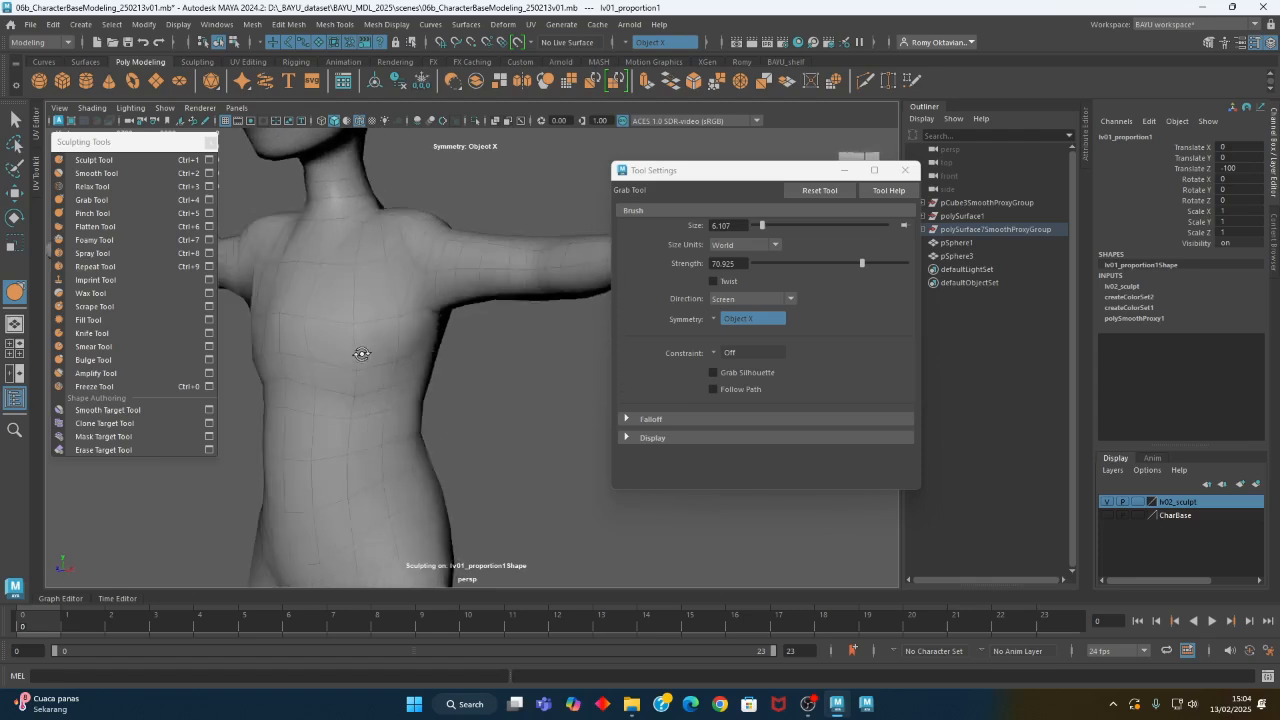
- Smooth the chest and abdomen using the Smooth Tool at strength 19.07, enlarging its brush to about 10
{"action": "left_click", "coordinate": [98, 175]}
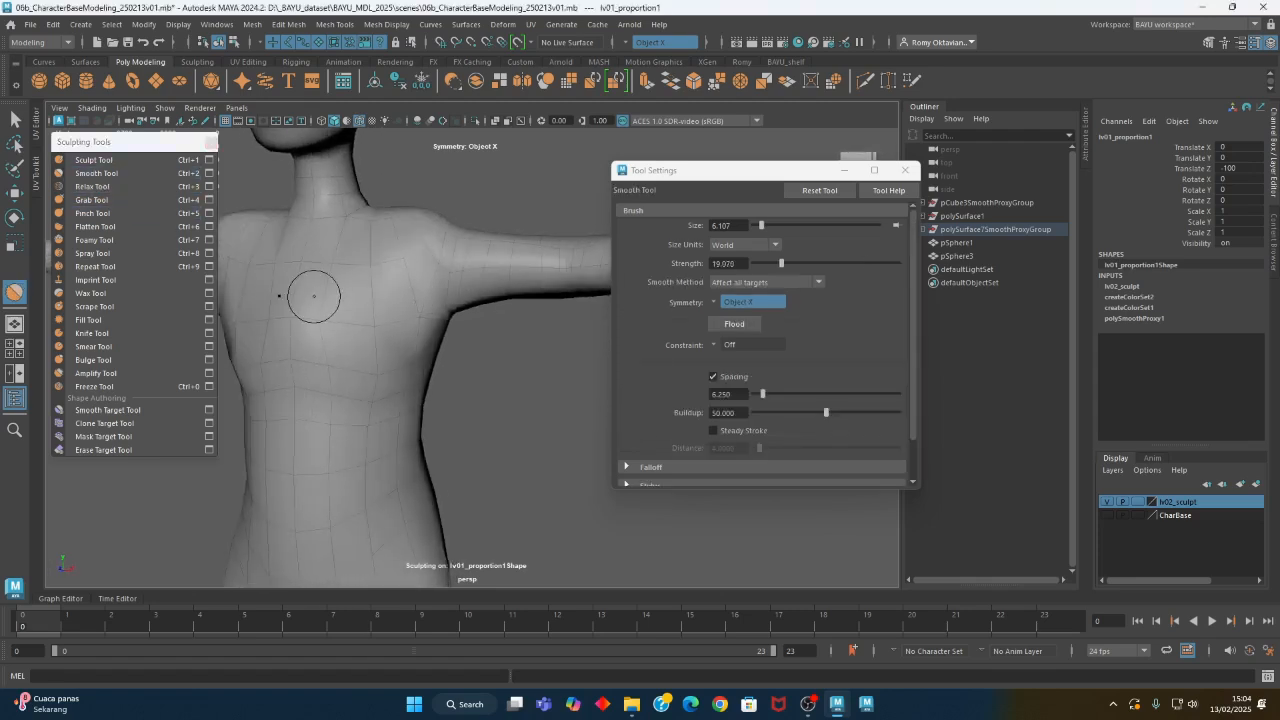
{"action": "left_click_drag", "start_coordinate": [307, 322], "coordinate": [368, 354], "text": "alt"}
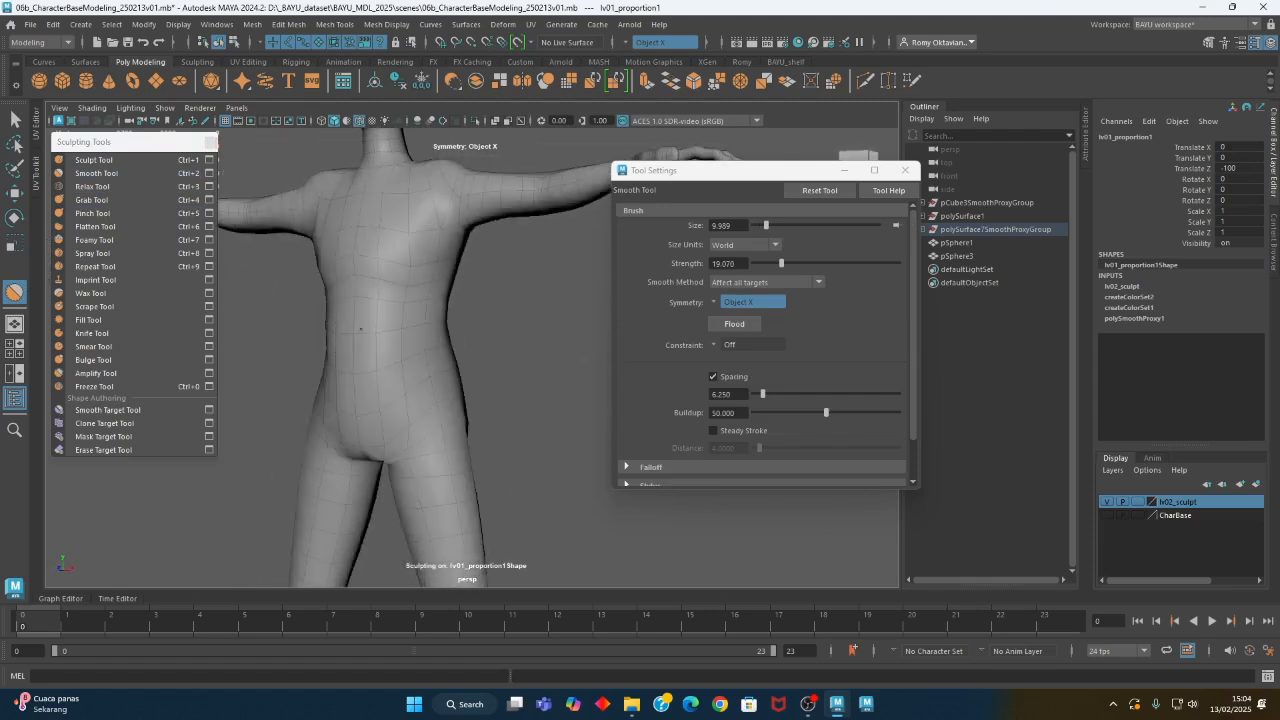
{"action": "left_click_drag", "start_coordinate": [367, 401], "coordinate": [458, 317], "text": "alt"}
{"action": "middle_click_drag", "start_coordinate": [458, 317], "coordinate": [449, 400], "text": "alt"}
{"action": "right_click_drag", "start_coordinate": [449, 400], "coordinate": [700, 410], "text": "alt"}
{"action": "mouse_move", "coordinate": [500, 300]}
{"action": "left_mouse_down", "text": "alt"}
{"action": "mouse_move", "coordinate": [427, 359]}
{"action": "mouse_move", "coordinate": [385, 345]}
{"action": "left_mouse_up", "text": "alt"}
- Reshape the shoulders and the base of the neck using the Grab Tool with a brush of about 14.1
{"action": "left_click", "coordinate": [92, 200]}
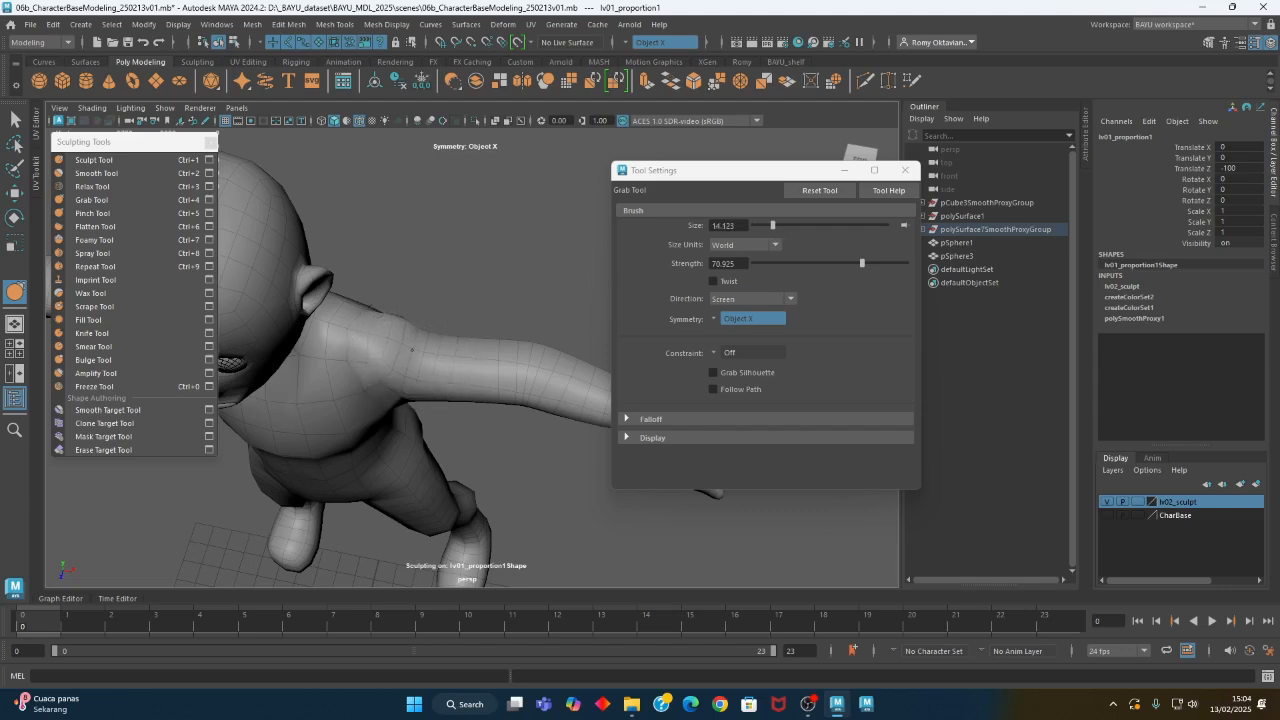
{"action": "left_click_drag", "start_coordinate": [430, 386], "coordinate": [431, 329], "text": "alt"}
{"action": "middle_click_drag", "start_coordinate": [440, 310], "coordinate": [457, 334], "text": "alt"}
{"action": "mouse_move", "coordinate": [457, 334]}
{"action": "left_mouse_down", "text": "alt"}
{"action": "mouse_move", "coordinate": [326, 357]}
{"action": "mouse_move", "coordinate": [338, 340]}
{"action": "mouse_move", "coordinate": [443, 337]}
{"action": "mouse_move", "coordinate": [424, 297]}
{"action": "left_mouse_up", "text": "alt"}
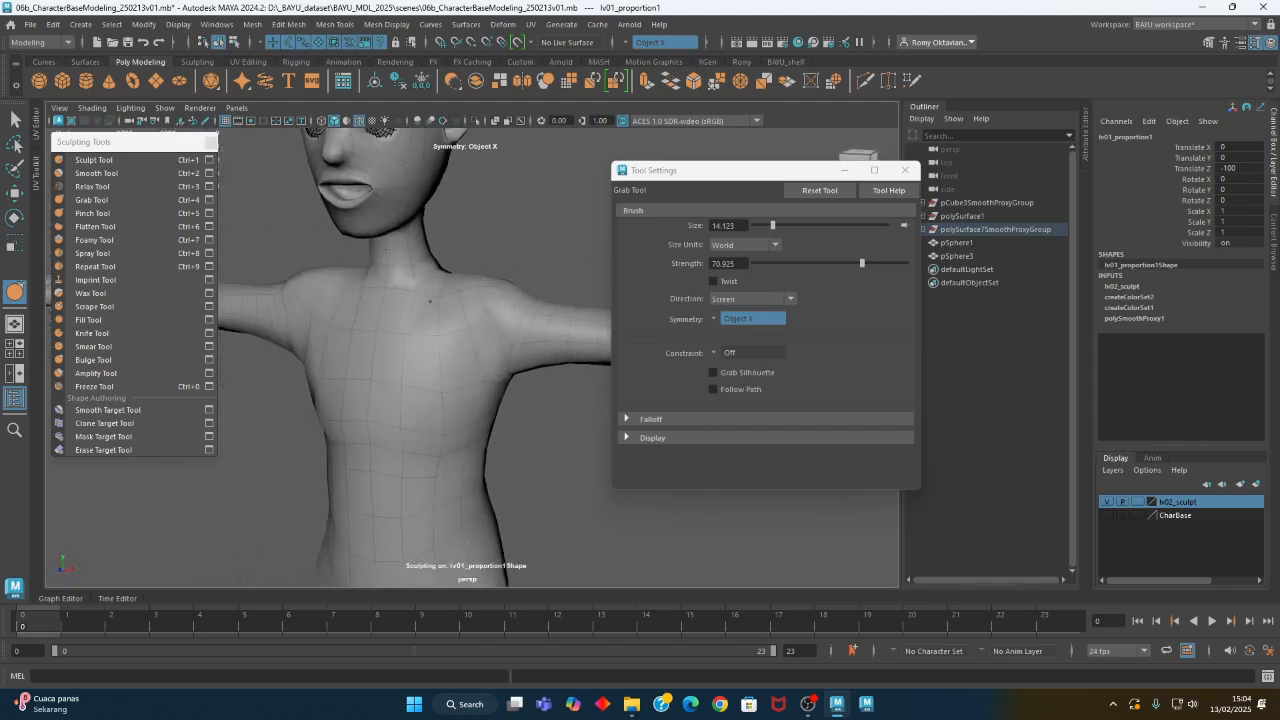
{"action": "middle_click_drag", "start_coordinate": [458, 300], "coordinate": [460, 394], "text": "alt"}
{"action": "left_click_drag", "start_coordinate": [380, 385], "coordinate": [466, 411], "text": "alt"}
{"action": "right_click_drag", "start_coordinate": [466, 411], "coordinate": [502, 390], "text": "alt"}
{"action": "mouse_move", "coordinate": [492, 280]}
{"action": "middle_mouse_down", "text": "alt"}
{"action": "mouse_move", "coordinate": [474, 416]}
{"action": "mouse_move", "coordinate": [456, 345]}
{"action": "middle_mouse_up", "text": "alt"}
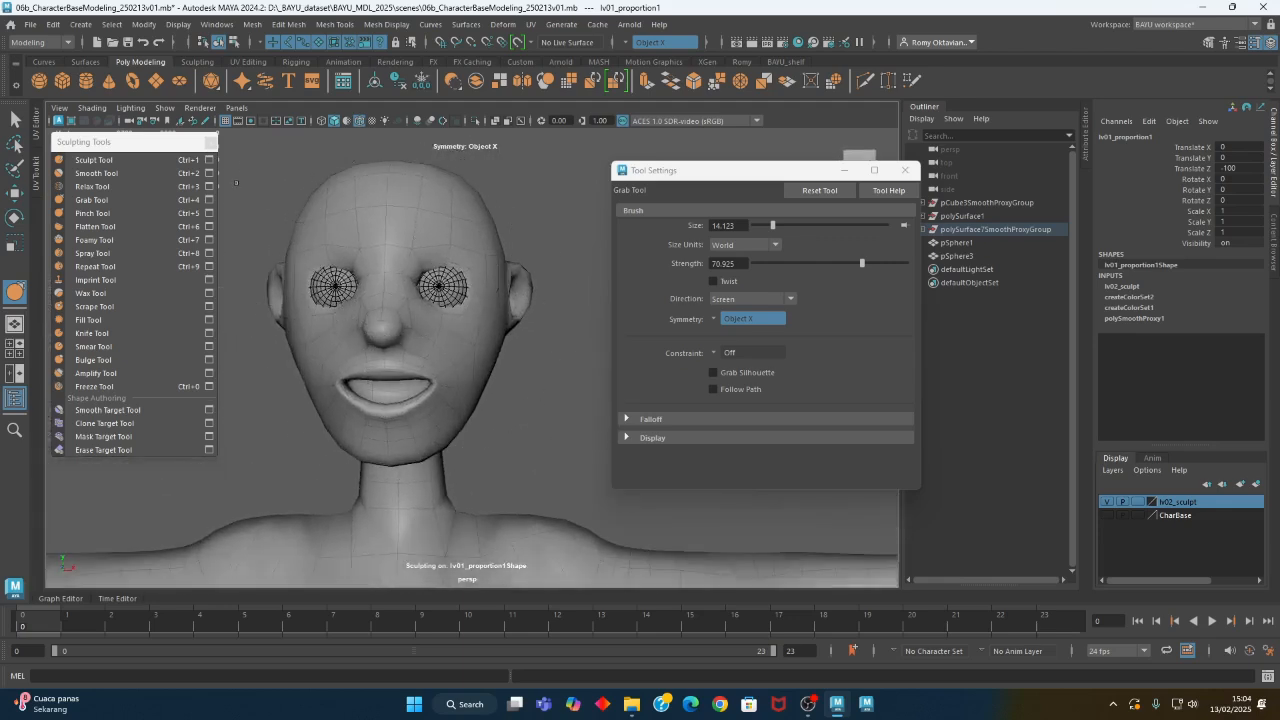
- Reshape the nose bridge and the inner eye area using the Grab Tool with a brush of about 7.4
{"action": "left_click", "coordinate": [118, 204]}
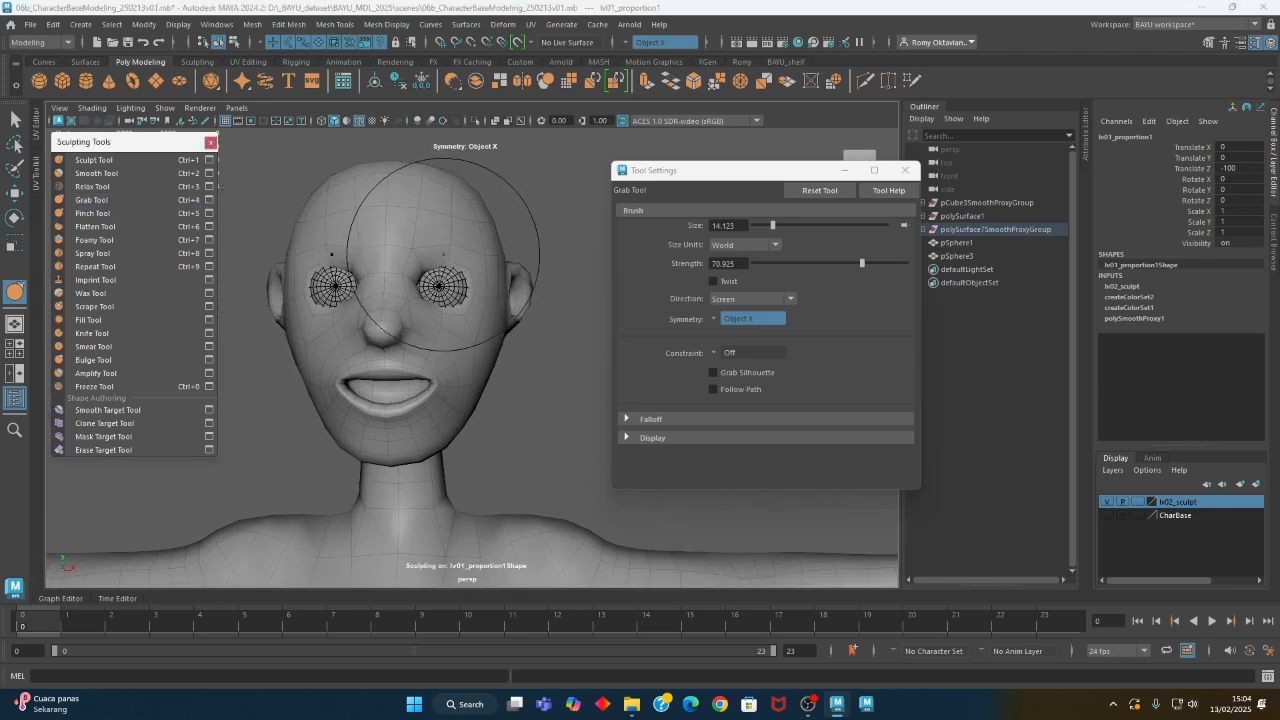
{"action": "key", "text": "b"}
{"action": "mouse_move", "coordinate": [440, 245]}
{"action": "left_mouse_down"}
{"action": "mouse_move", "coordinate": [406, 245]}
{"action": "mouse_move", "coordinate": [349, 323]}
{"action": "left_mouse_up"}
{"action": "right_click_drag", "start_coordinate": [349, 323], "coordinate": [385, 240], "text": "alt"}
{"action": "middle_click_drag", "start_coordinate": [385, 240], "coordinate": [495, 255], "text": "alt"}
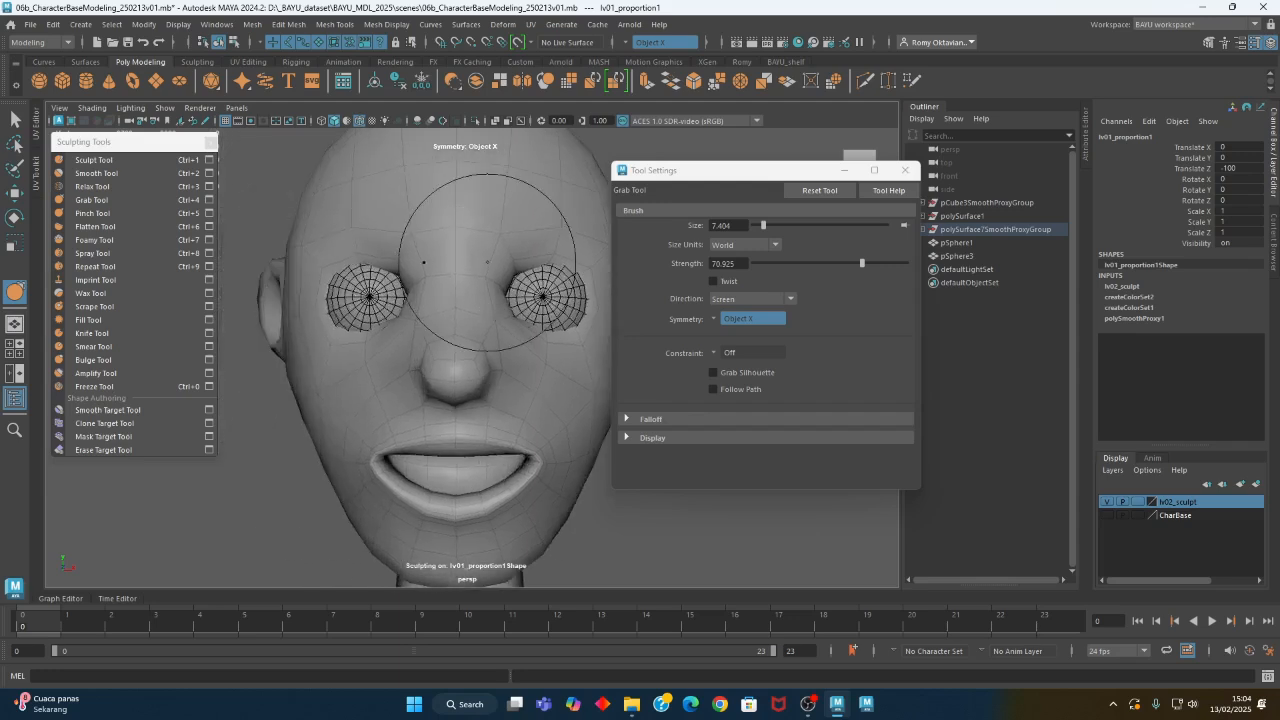
{"action": "mouse_move", "coordinate": [489, 254]}
{"action": "left_mouse_down", "text": "alt"}
{"action": "mouse_move", "coordinate": [534, 263]}
{"action": "mouse_move", "coordinate": [468, 312]}
{"action": "left_mouse_up", "text": "alt"}
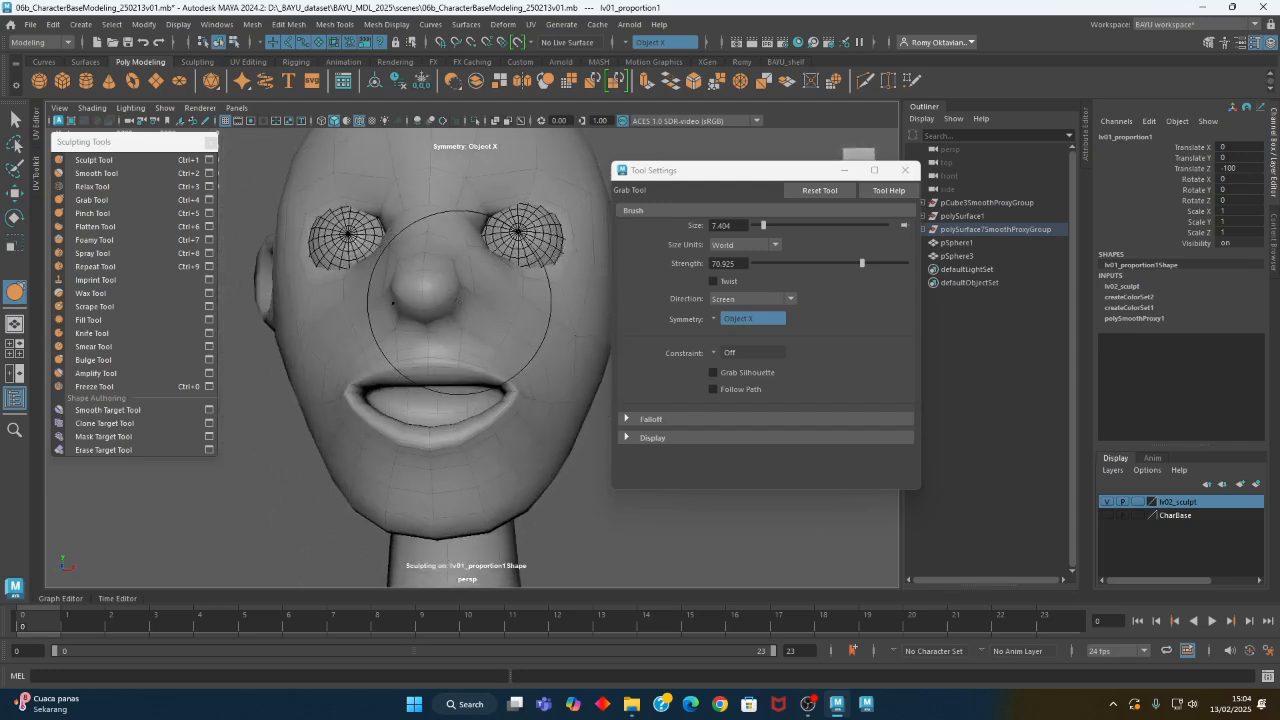
- Refine the nose and mouth profile using the Grab Tool with a brush of about 4.9
{"action": "mouse_move", "coordinate": [455, 320]}
{"action": "left_mouse_down", "text": "alt"}
{"action": "mouse_move", "coordinate": [340, 301]}
{"action": "mouse_move", "coordinate": [310, 320]}
{"action": "mouse_move", "coordinate": [337, 337]}
{"action": "left_mouse_up", "text": "alt"}
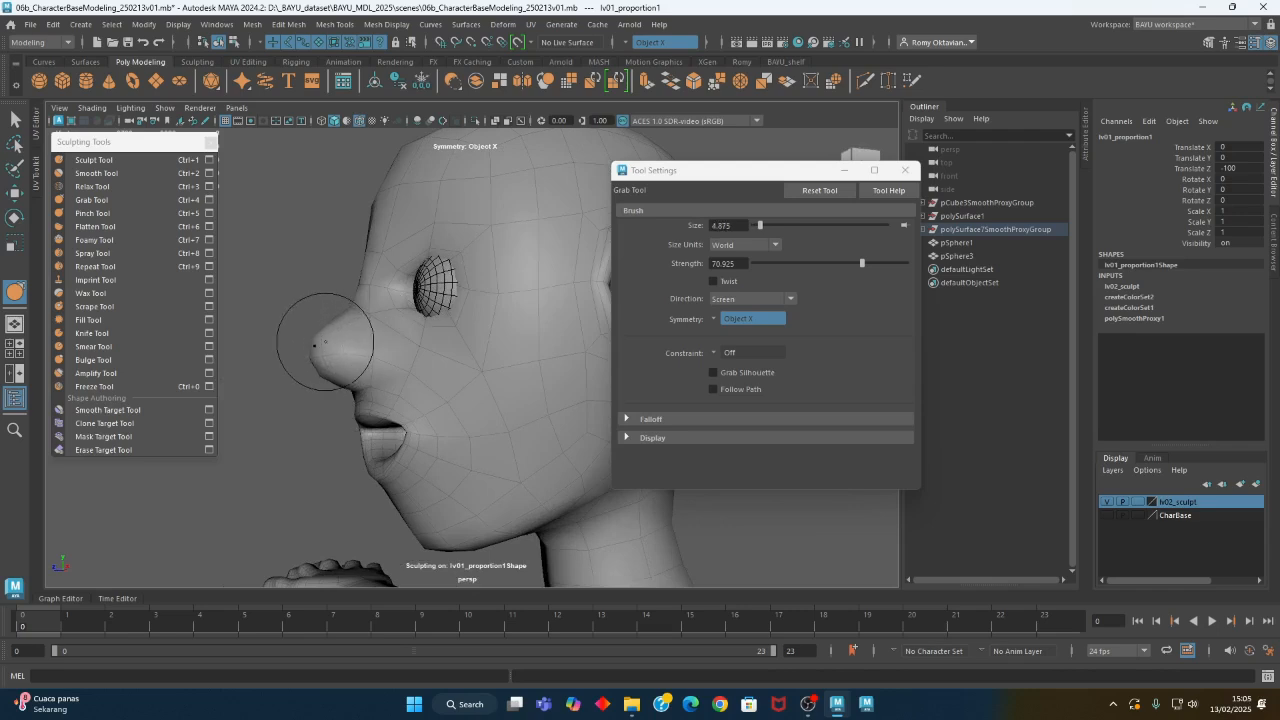
{"action": "mouse_move", "coordinate": [309, 349]}
{"action": "left_mouse_down", "text": "alt"}
{"action": "mouse_move", "coordinate": [338, 375]}
{"action": "mouse_move", "coordinate": [400, 362]}
{"action": "mouse_move", "coordinate": [441, 373]}
{"action": "mouse_move", "coordinate": [363, 374]}
{"action": "left_mouse_up", "text": "alt"}
{"action": "middle_click_drag", "start_coordinate": [262, 376], "coordinate": [350, 369], "text": "alt"}
{"action": "right_click_drag", "start_coordinate": [352, 369], "coordinate": [517, 382], "text": "alt"}
{"action": "mouse_move", "coordinate": [300, 356]}
{"action": "left_mouse_down", "text": "alt"}
{"action": "mouse_move", "coordinate": [371, 366]}
{"action": "mouse_move", "coordinate": [423, 349]}
{"action": "mouse_move", "coordinate": [289, 354]}
{"action": "left_mouse_up", "text": "alt"}
{"action": "middle_click_drag", "start_coordinate": [289, 354], "coordinate": [347, 361], "text": "alt"}
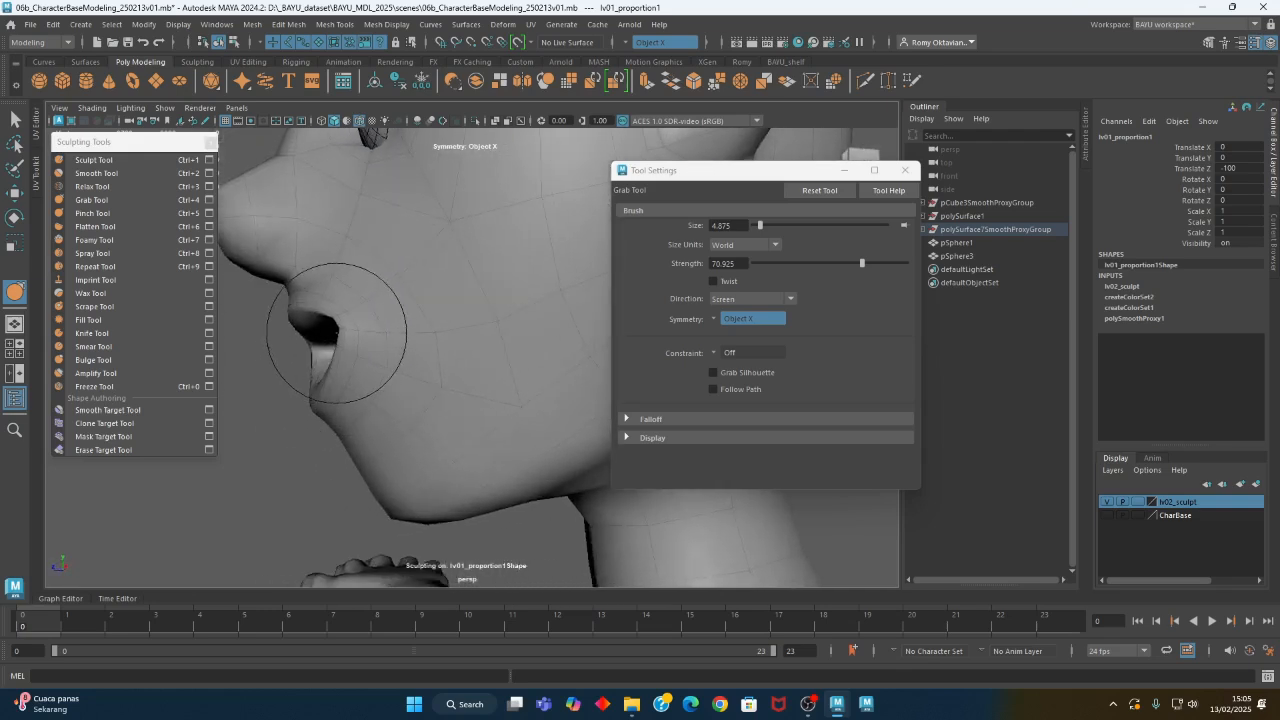
- Reshape the lips and mouth corners from several angles with the Grab brush at about 4.9
{"action": "left_click_drag", "start_coordinate": [360, 339], "coordinate": [463, 371], "text": "alt"}
{"action": "mouse_move", "coordinate": [463, 371]}
{"action": "middle_mouse_down", "text": "alt"}
{"action": "mouse_move", "coordinate": [400, 366]}
{"action": "mouse_move", "coordinate": [446, 382]}
{"action": "middle_mouse_up", "text": "alt"}
{"action": "mouse_move", "coordinate": [446, 382]}
{"action": "left_mouse_down", "text": "alt"}
{"action": "mouse_move", "coordinate": [329, 380]}
{"action": "mouse_move", "coordinate": [296, 398]}
{"action": "mouse_move", "coordinate": [424, 425]}
{"action": "mouse_move", "coordinate": [477, 419]}
{"action": "mouse_move", "coordinate": [470, 410]}
{"action": "left_mouse_up", "text": "alt"}
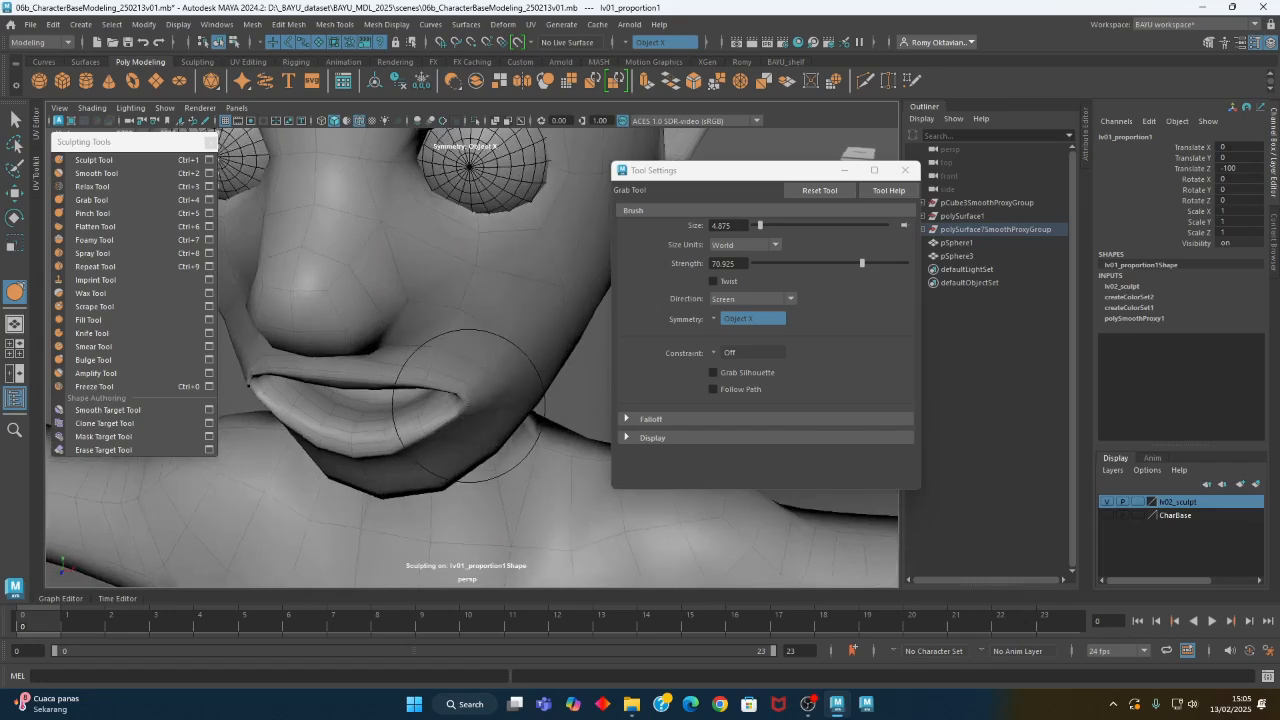
{"action": "right_click_drag", "start_coordinate": [474, 397], "coordinate": [350, 391], "text": "alt"}
{"action": "left_click_drag", "start_coordinate": [350, 391], "coordinate": [371, 346], "text": "alt"}
{"action": "middle_click_drag", "start_coordinate": [371, 346], "coordinate": [375, 353], "text": "alt"}
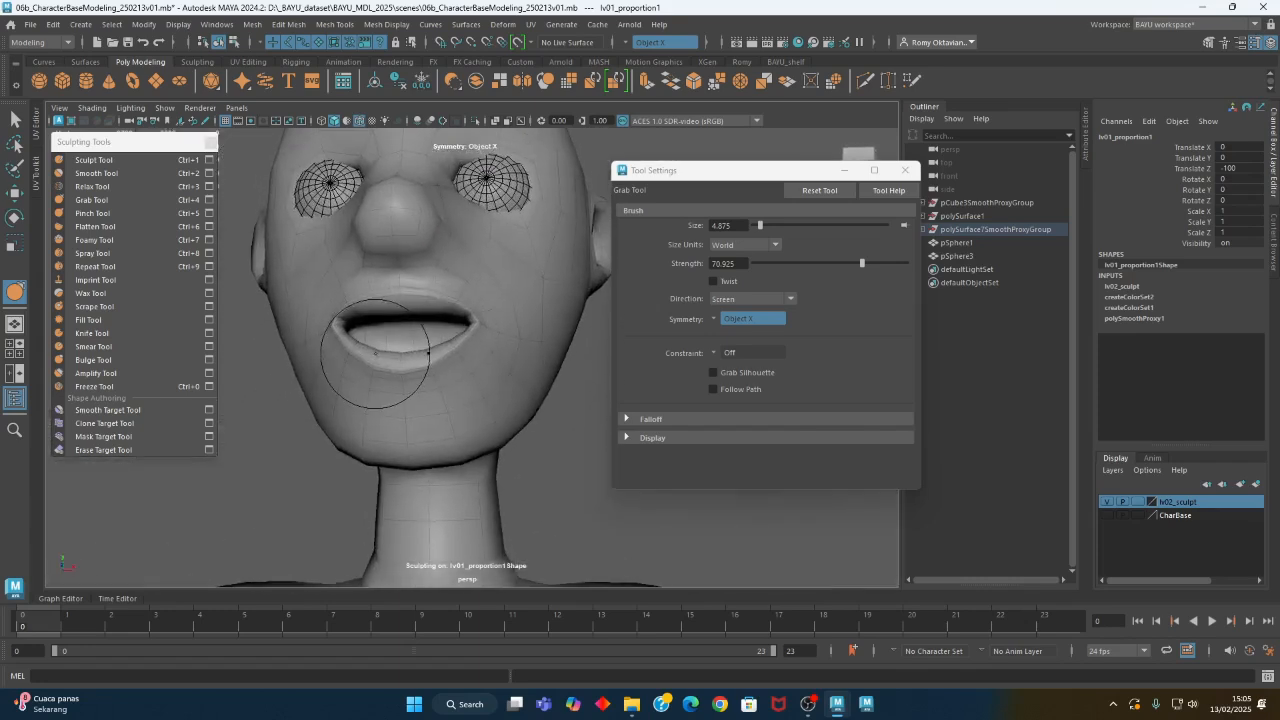
- Sculpt the upper lip along Z with a brush of about 2.6 at strength 1, and smooth the mouth at strength 19.07
{"action": "left_click", "coordinate": [95, 161]}
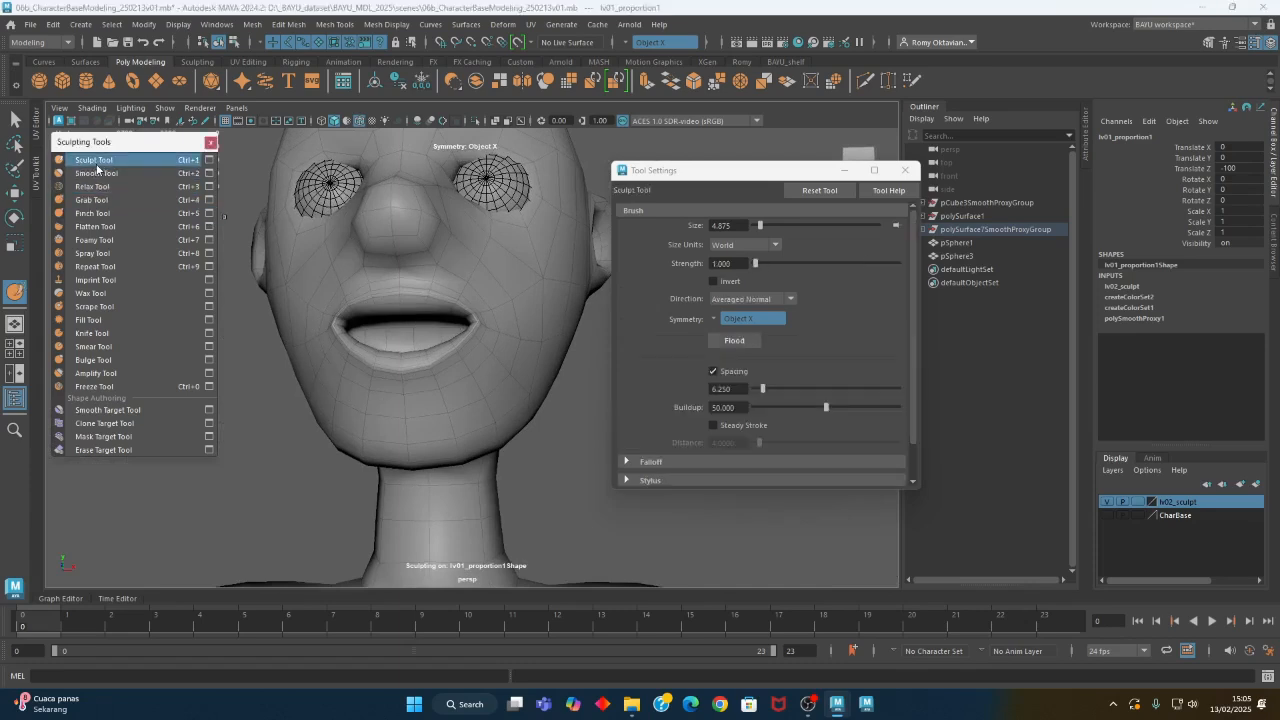
{"action": "left_click_drag", "start_coordinate": [456, 357], "coordinate": [455, 388], "text": "alt"}
{"action": "right_click_drag", "start_coordinate": [343, 391], "coordinate": [583, 368], "text": "alt"}
{"action": "middle_click_drag", "start_coordinate": [392, 350], "coordinate": [472, 333], "text": "alt"}
{"action": "left_click_drag", "start_coordinate": [472, 333], "coordinate": [464, 271], "text": "alt"}
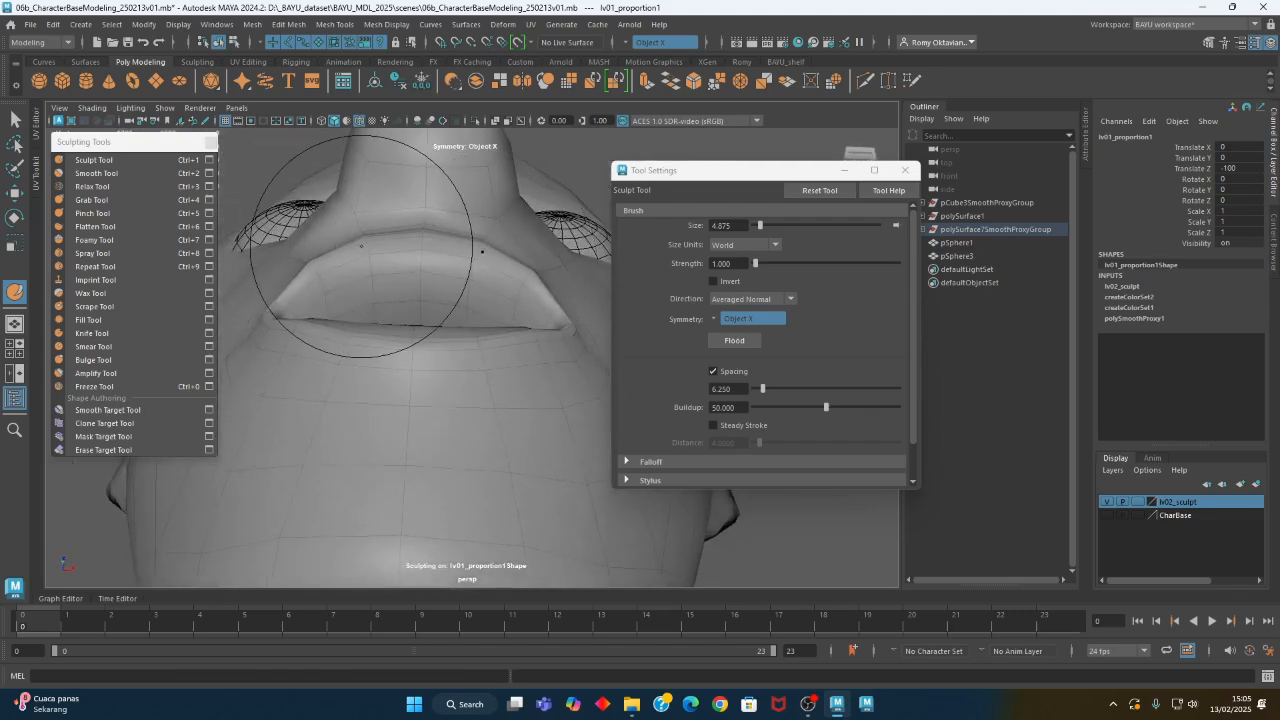
{"action": "left_click", "coordinate": [758, 299]}
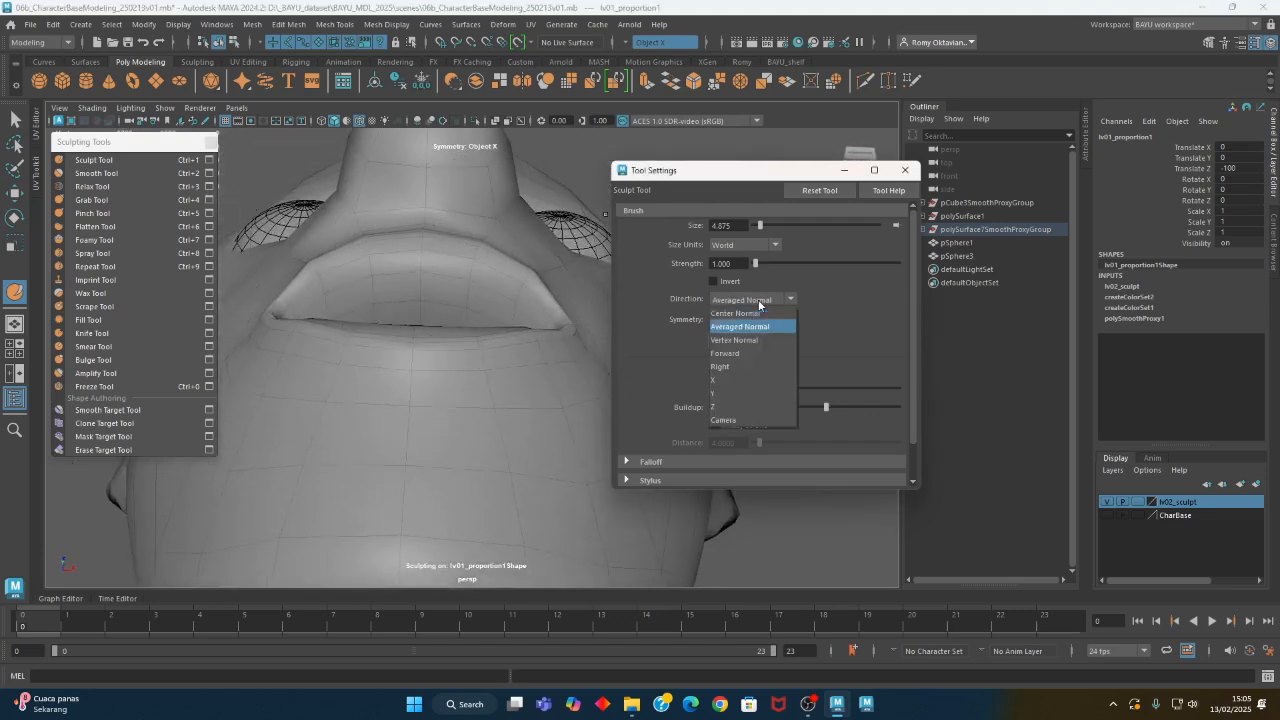
{"action": "left_click", "coordinate": [769, 406]}
{"action": "mouse_move", "coordinate": [466, 290]}
{"action": "left_mouse_down", "text": "alt"}
{"action": "mouse_move", "coordinate": [467, 270]}
{"action": "mouse_move", "coordinate": [432, 267]}
{"action": "left_mouse_up", "text": "alt"}
{"action": "key", "text": "b"}
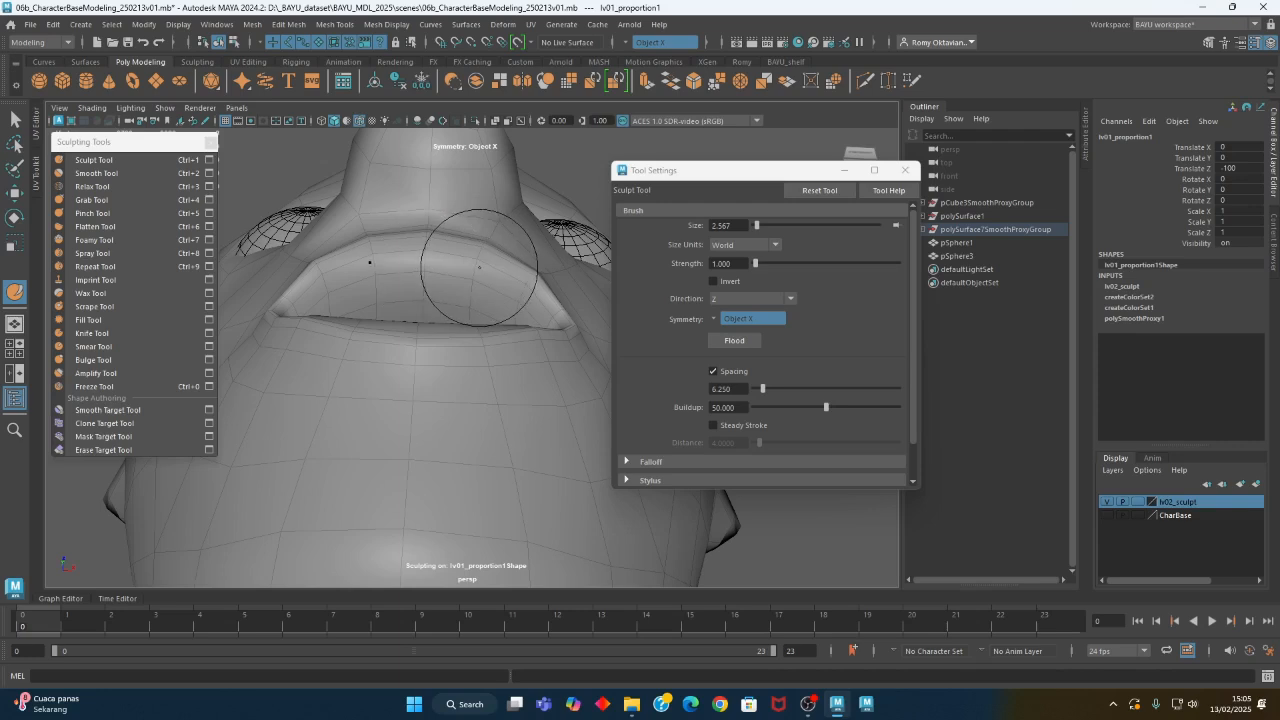
{"action": "mouse_move", "coordinate": [496, 302]}
{"action": "left_mouse_down", "text": "alt"}
{"action": "mouse_move", "coordinate": [466, 288]}
{"action": "mouse_move", "coordinate": [489, 331]}
{"action": "mouse_move", "coordinate": [492, 408]}
{"action": "mouse_move", "coordinate": [509, 380]}
{"action": "mouse_move", "coordinate": [422, 417]}
{"action": "mouse_move", "coordinate": [449, 351]}
{"action": "mouse_move", "coordinate": [486, 357]}
{"action": "mouse_move", "coordinate": [430, 372]}
{"action": "left_mouse_up", "text": "alt"}
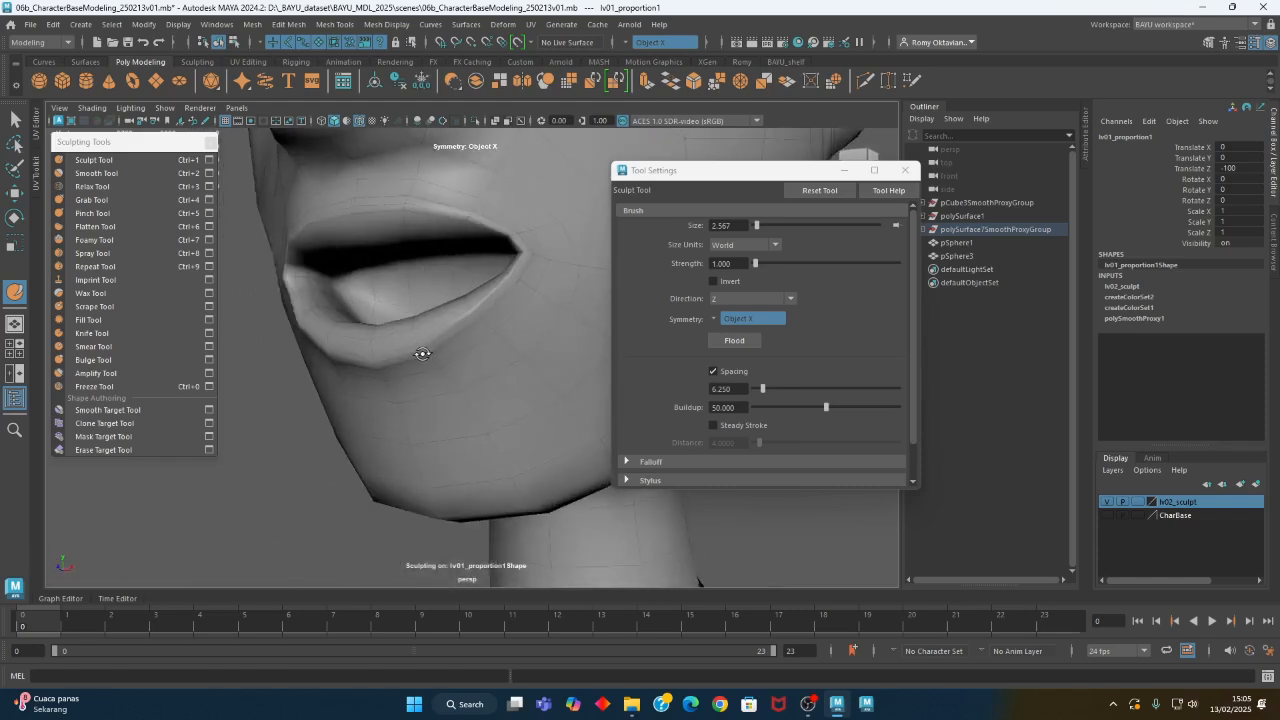
{"action": "left_click", "coordinate": [96, 173]}
{"action": "mouse_move", "coordinate": [505, 262]}
{"action": "left_mouse_down"}
{"action": "mouse_move", "coordinate": [522, 253]}
{"action": "mouse_move", "coordinate": [480, 345]}
{"action": "mouse_move", "coordinate": [440, 343]}
{"action": "mouse_move", "coordinate": [445, 352]}
{"action": "left_mouse_up"}
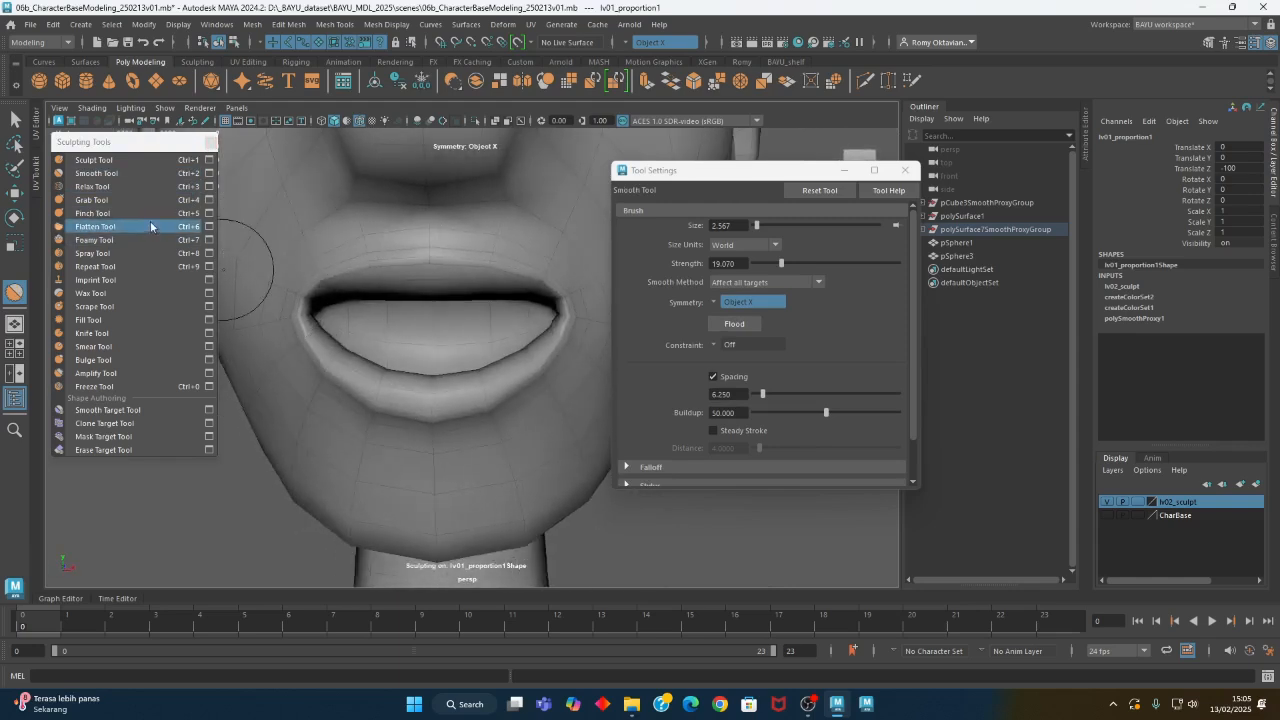
- Sculpt the upper lip along the Y direction at strength 1, first with Invert on and then with it off
{"action": "left_click", "coordinate": [93, 160]}
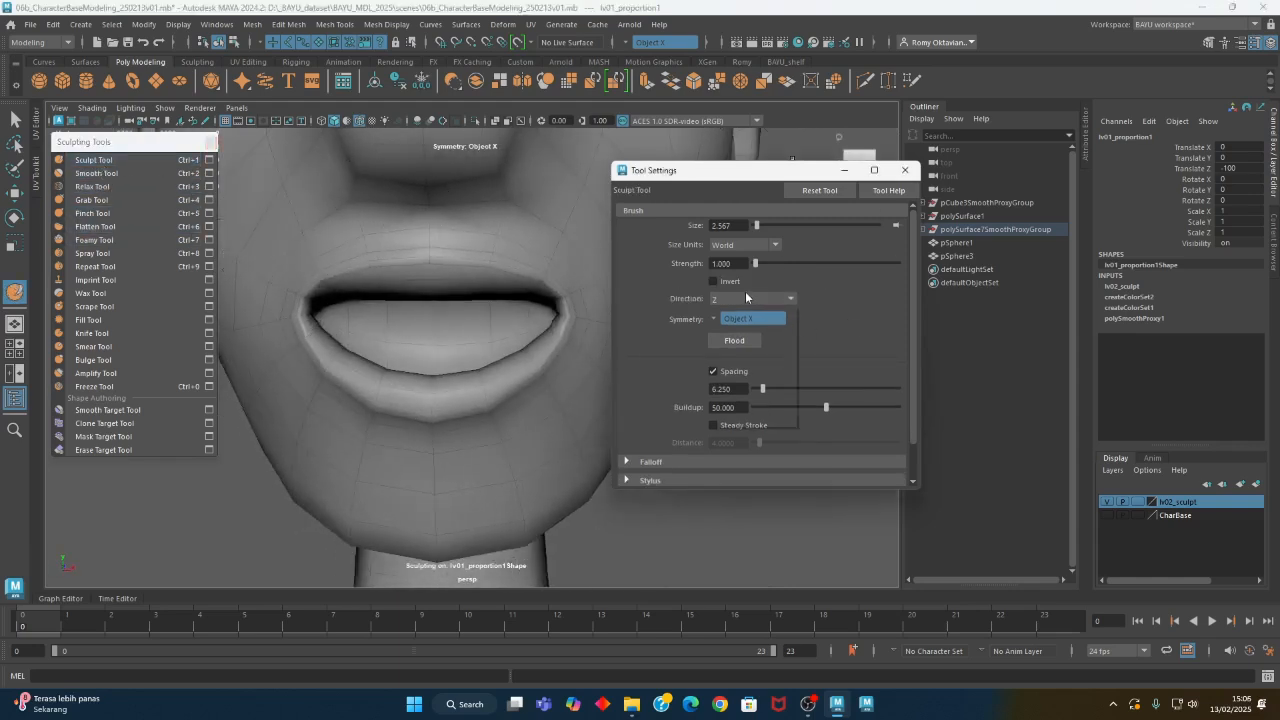
{"action": "left_click", "coordinate": [752, 298]}
{"action": "left_click", "coordinate": [729, 399]}
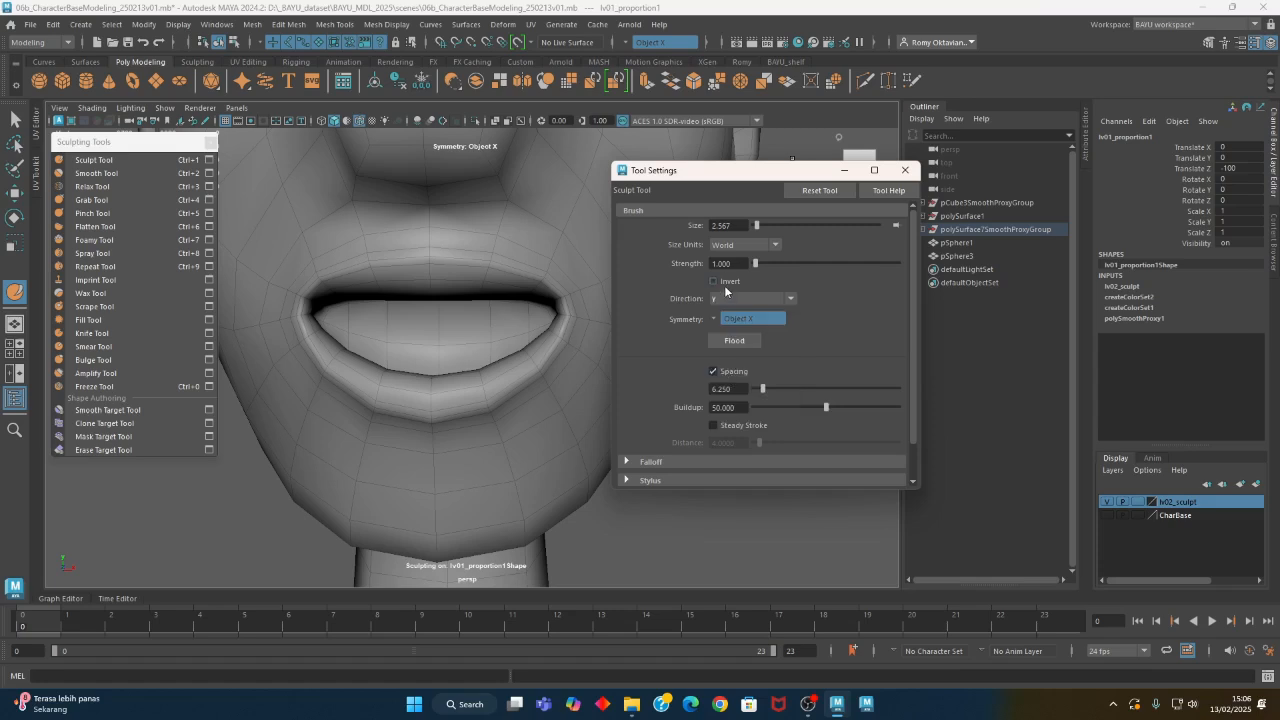
{"action": "left_click_drag", "start_coordinate": [508, 252], "coordinate": [528, 273]}
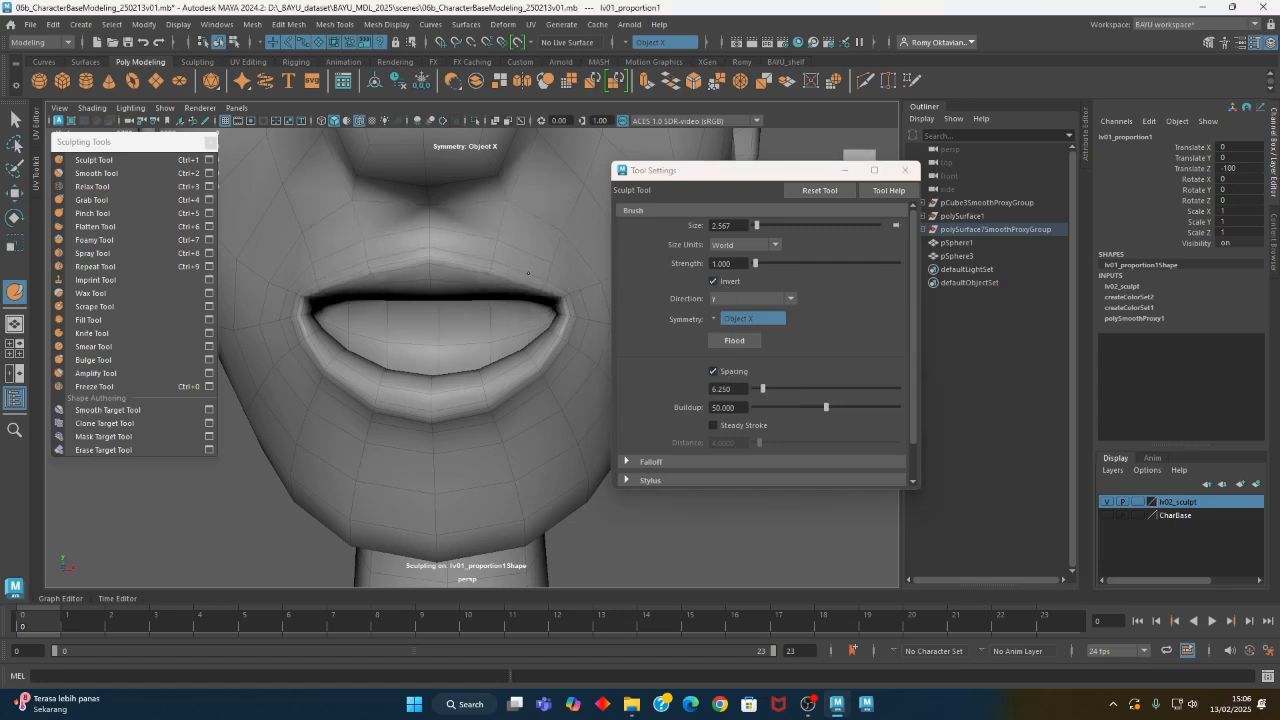
{"action": "left_click", "coordinate": [714, 281]}
{"action": "mouse_move", "coordinate": [468, 264]}
{"action": "left_mouse_down"}
{"action": "mouse_move", "coordinate": [478, 251]}
{"action": "mouse_move", "coordinate": [531, 329]}
{"action": "mouse_move", "coordinate": [486, 337]}
{"action": "mouse_move", "coordinate": [511, 334]}
{"action": "left_mouse_up"}
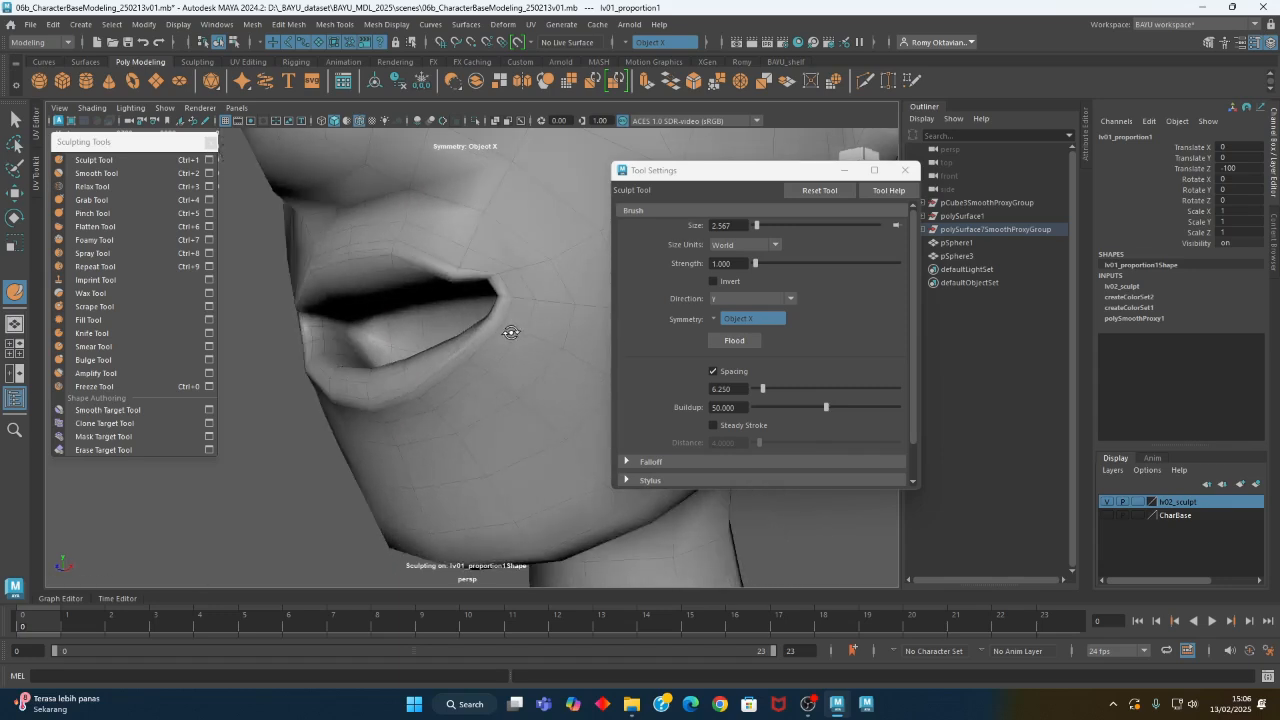
- Smooth the upper lip and mouth corner using the Smooth Tool at strength of about 9.3
{"action": "left_click", "coordinate": [100, 173]}
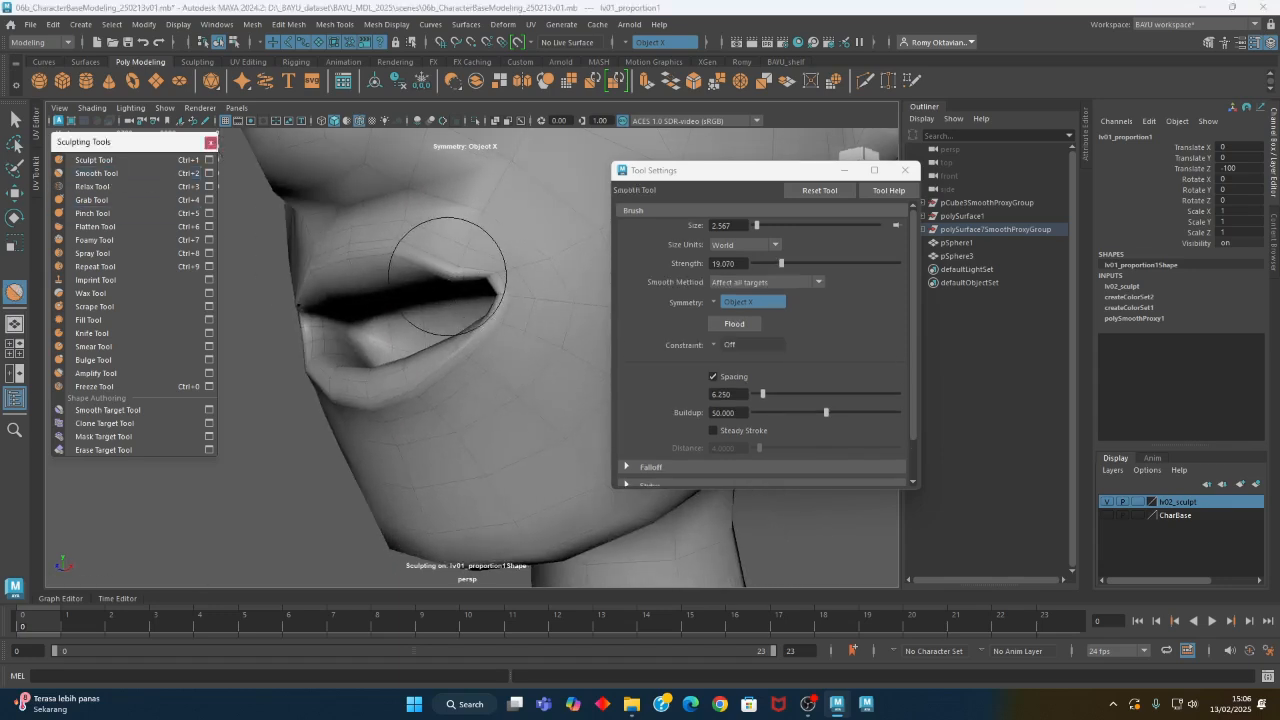
{"action": "left_click_drag", "start_coordinate": [781, 263], "coordinate": [767, 263]}
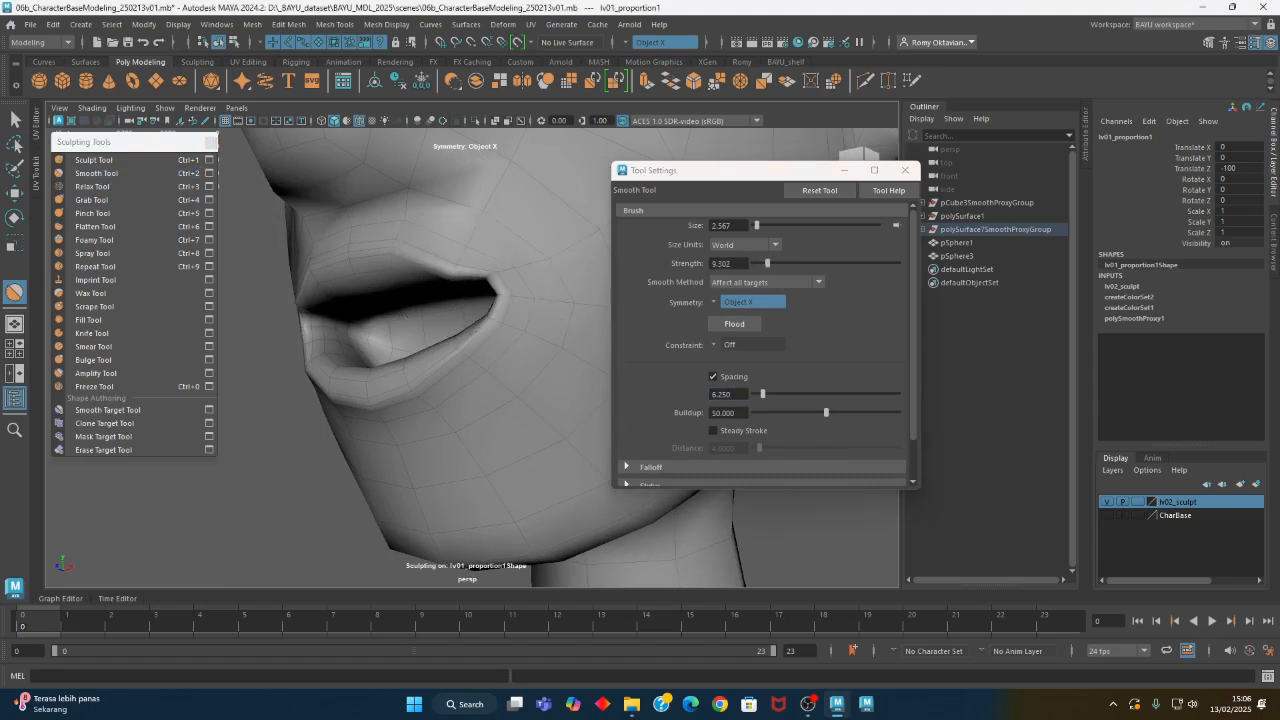
{"action": "left_click", "coordinate": [440, 281]}
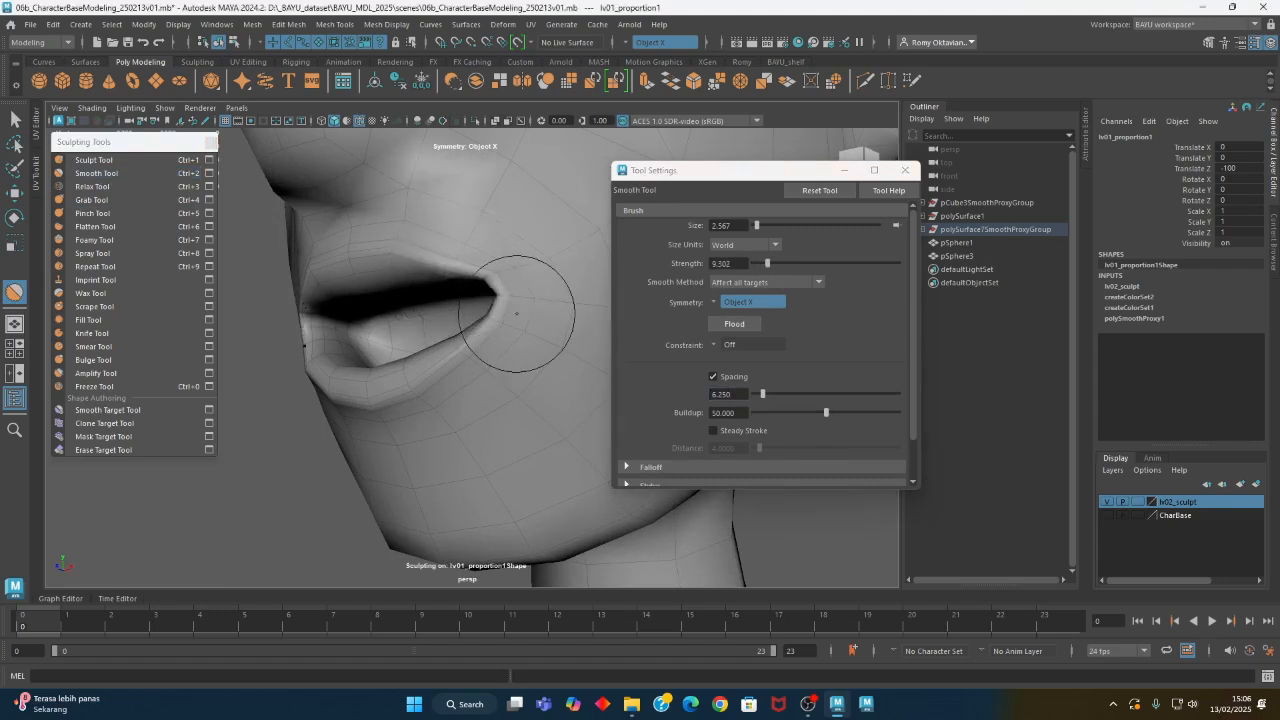
{"action": "left_click_drag", "start_coordinate": [470, 395], "coordinate": [526, 400], "text": "alt"}
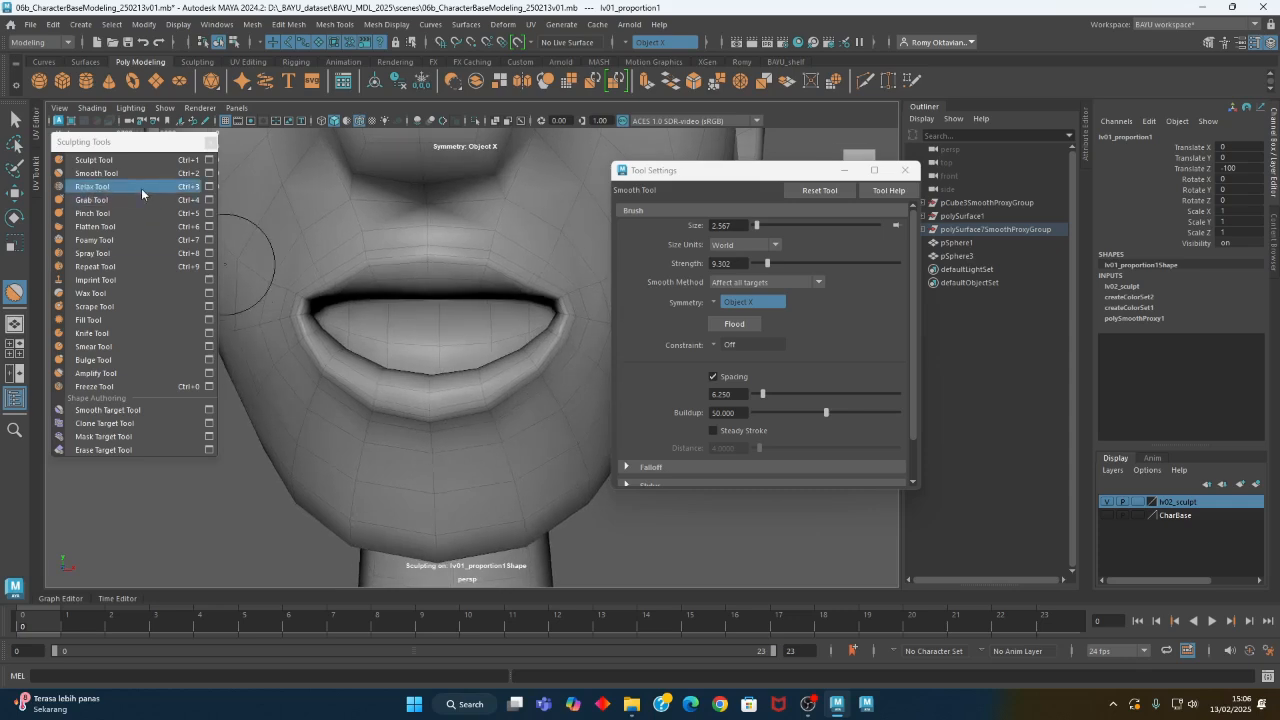
- Set the Sculpt Tool's direction to Averaged Normal and build up the lips at strength 1
{"action": "left_click", "coordinate": [126, 161]}
{"action": "left_click", "coordinate": [768, 297]}
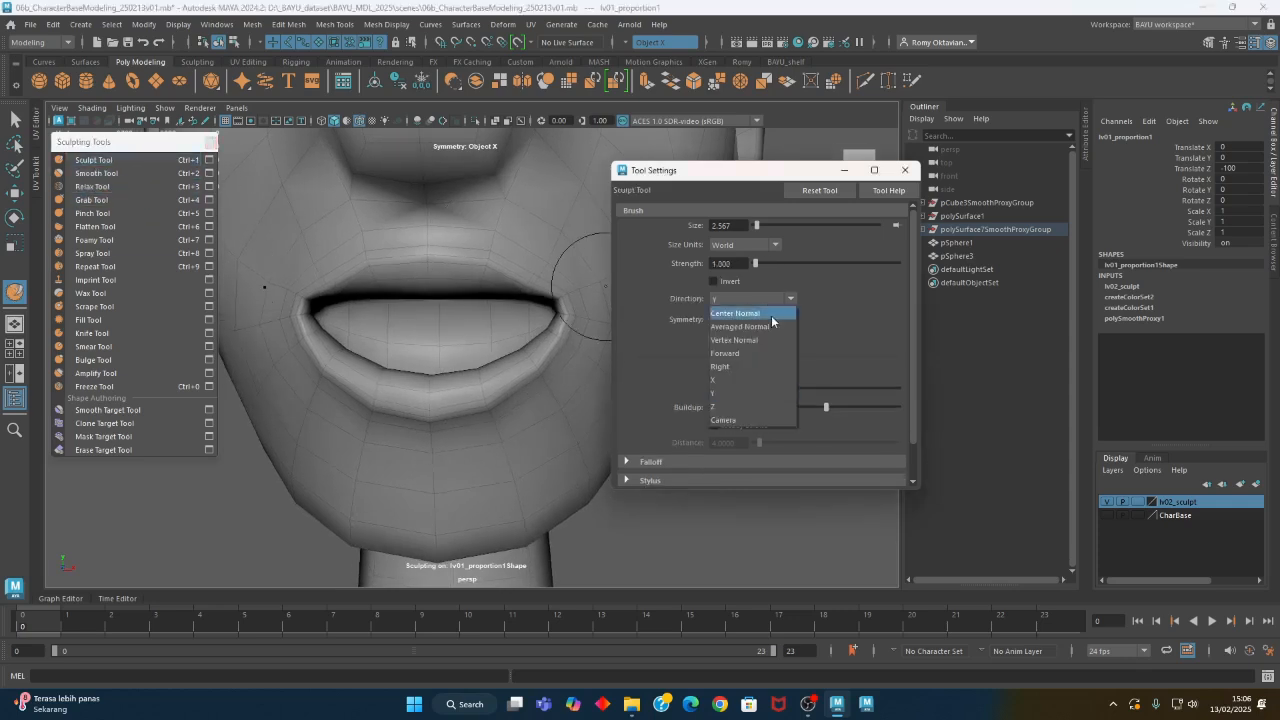
{"action": "left_click", "coordinate": [762, 337]}
{"action": "mouse_move", "coordinate": [473, 362]}
{"action": "left_mouse_down", "text": "alt"}
{"action": "mouse_move", "coordinate": [500, 274]}
{"action": "mouse_move", "coordinate": [530, 260]}
{"action": "left_mouse_up", "text": "alt"}
{"action": "key", "text": "b"}
{"action": "middle_click_drag", "start_coordinate": [507, 272], "coordinate": [471, 311], "text": "alt"}
{"action": "right_click_drag", "start_coordinate": [471, 311], "coordinate": [586, 314], "text": "alt"}
- Thicken the lips with a Sculpt brush of about 3.3, and work the mouth corners with one of about 1.2
{"action": "key", "text": "b"}
{"action": "left_click_drag", "start_coordinate": [346, 240], "coordinate": [305, 235]}
{"action": "mouse_move", "coordinate": [397, 222]}
{"action": "left_mouse_down"}
{"action": "mouse_move", "coordinate": [428, 214]}
{"action": "mouse_move", "coordinate": [500, 257]}
{"action": "mouse_move", "coordinate": [452, 261]}
{"action": "mouse_move", "coordinate": [410, 244]}
{"action": "mouse_move", "coordinate": [423, 277]}
{"action": "mouse_move", "coordinate": [409, 277]}
{"action": "mouse_move", "coordinate": [449, 297]}
{"action": "mouse_move", "coordinate": [502, 381]}
{"action": "mouse_move", "coordinate": [482, 336]}
{"action": "left_mouse_up"}
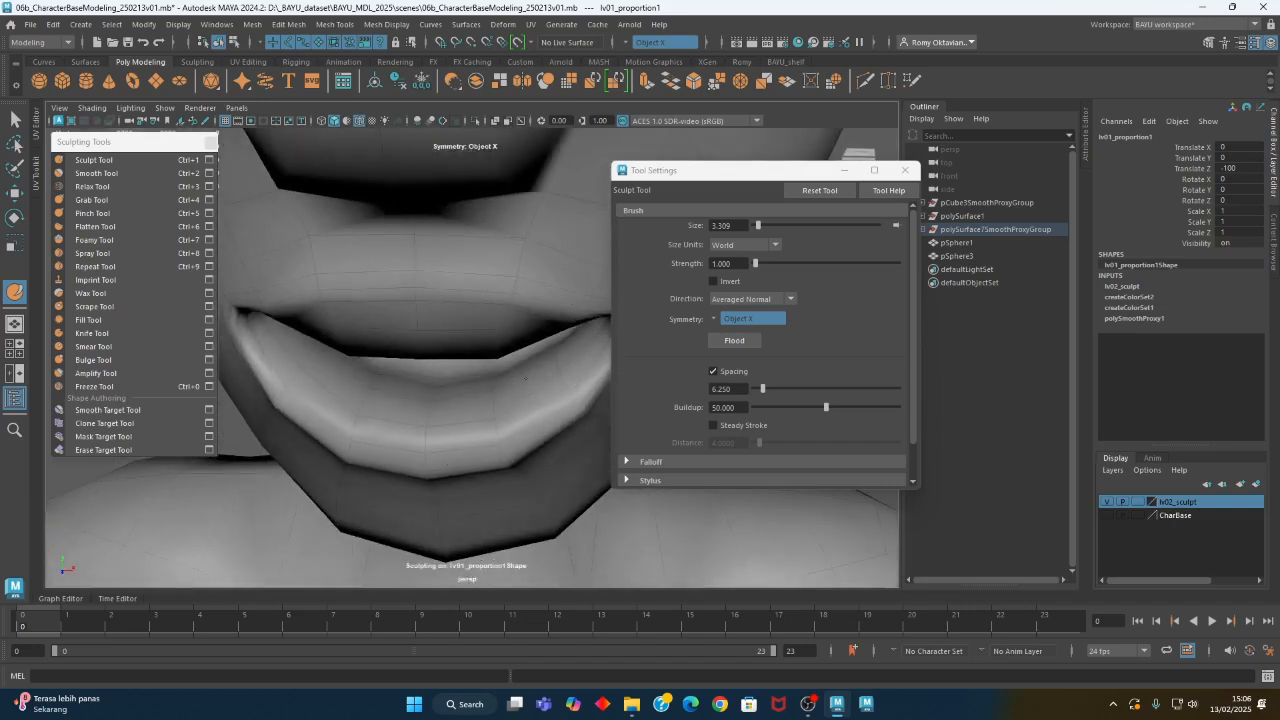
{"action": "left_click_drag", "start_coordinate": [501, 406], "coordinate": [430, 316], "text": "alt"}
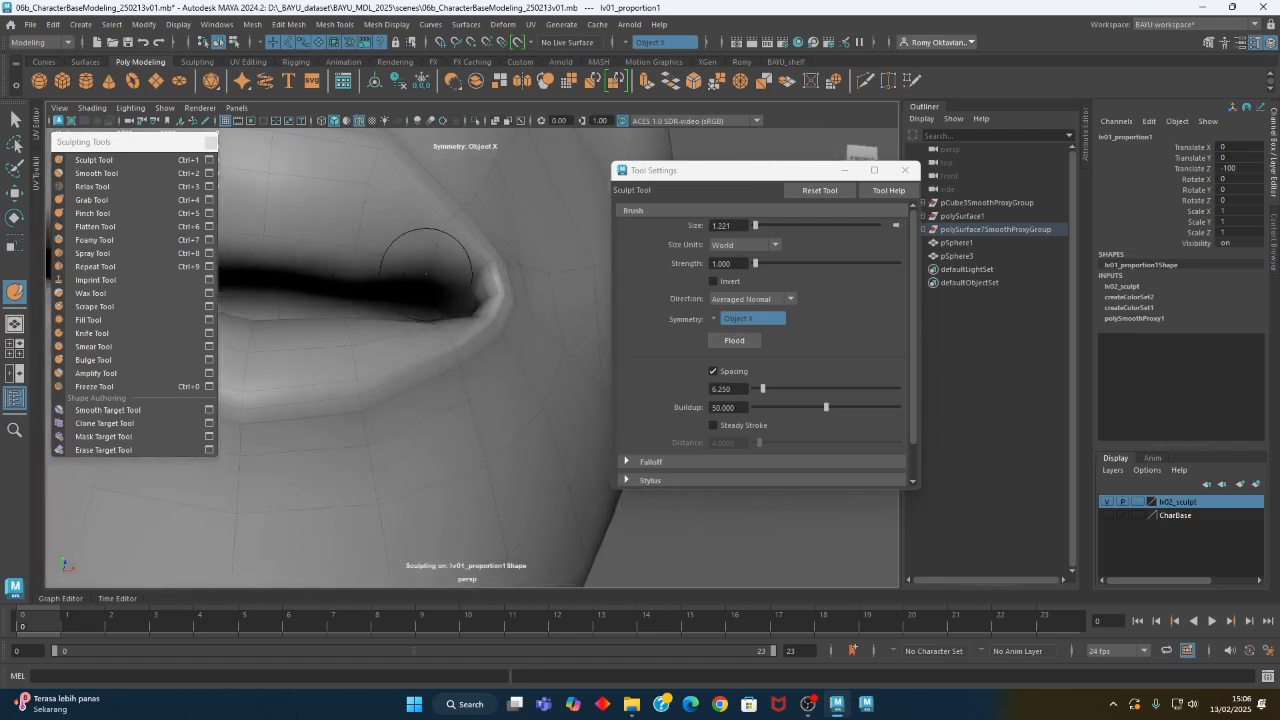
{"action": "mouse_move", "coordinate": [437, 288]}
{"action": "left_mouse_down", "text": "alt"}
{"action": "mouse_move", "coordinate": [371, 357]}
{"action": "mouse_move", "coordinate": [430, 330]}
{"action": "mouse_move", "coordinate": [451, 376]}
{"action": "mouse_move", "coordinate": [589, 349]}
{"action": "mouse_move", "coordinate": [660, 374]}
{"action": "mouse_move", "coordinate": [522, 320]}
{"action": "mouse_move", "coordinate": [448, 357]}
{"action": "mouse_move", "coordinate": [380, 366]}
{"action": "mouse_move", "coordinate": [518, 356]}
{"action": "mouse_move", "coordinate": [467, 332]}
{"action": "left_mouse_up", "text": "alt"}
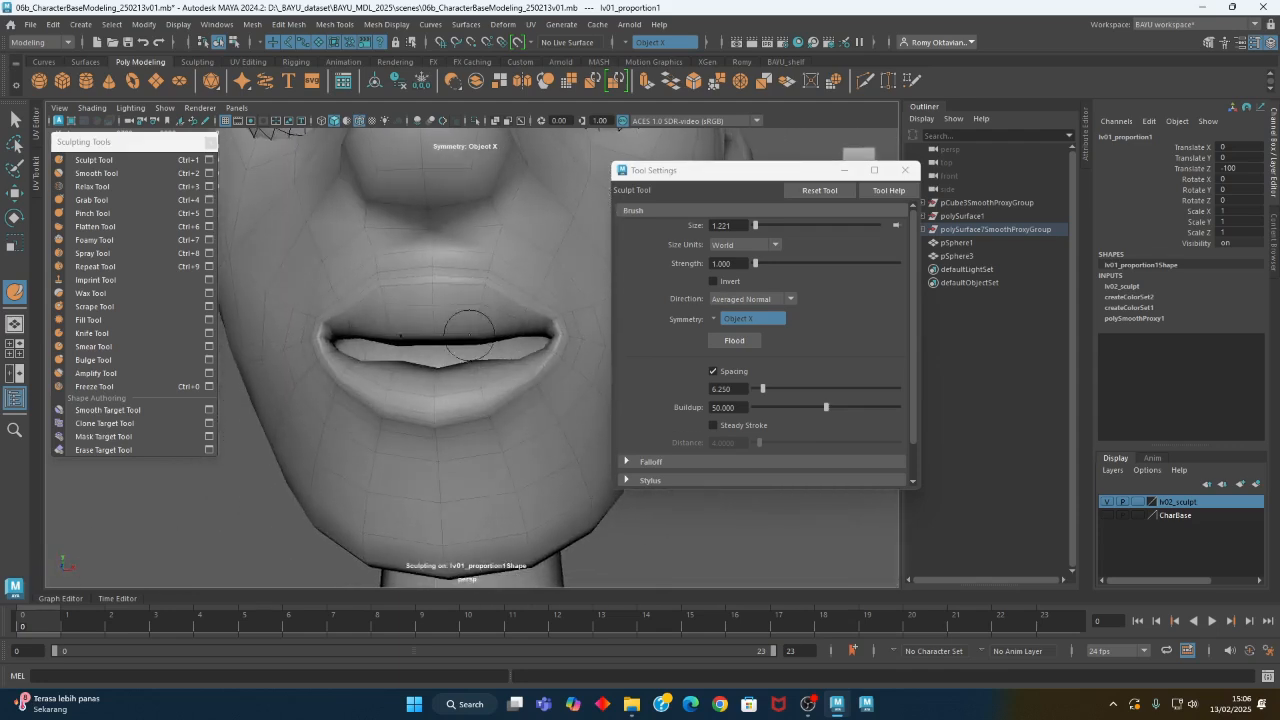
- Set the Sculpt direction to Z and shape the lips with brushes of about 1.2 and 2.2
{"action": "left_click", "coordinate": [750, 299]}
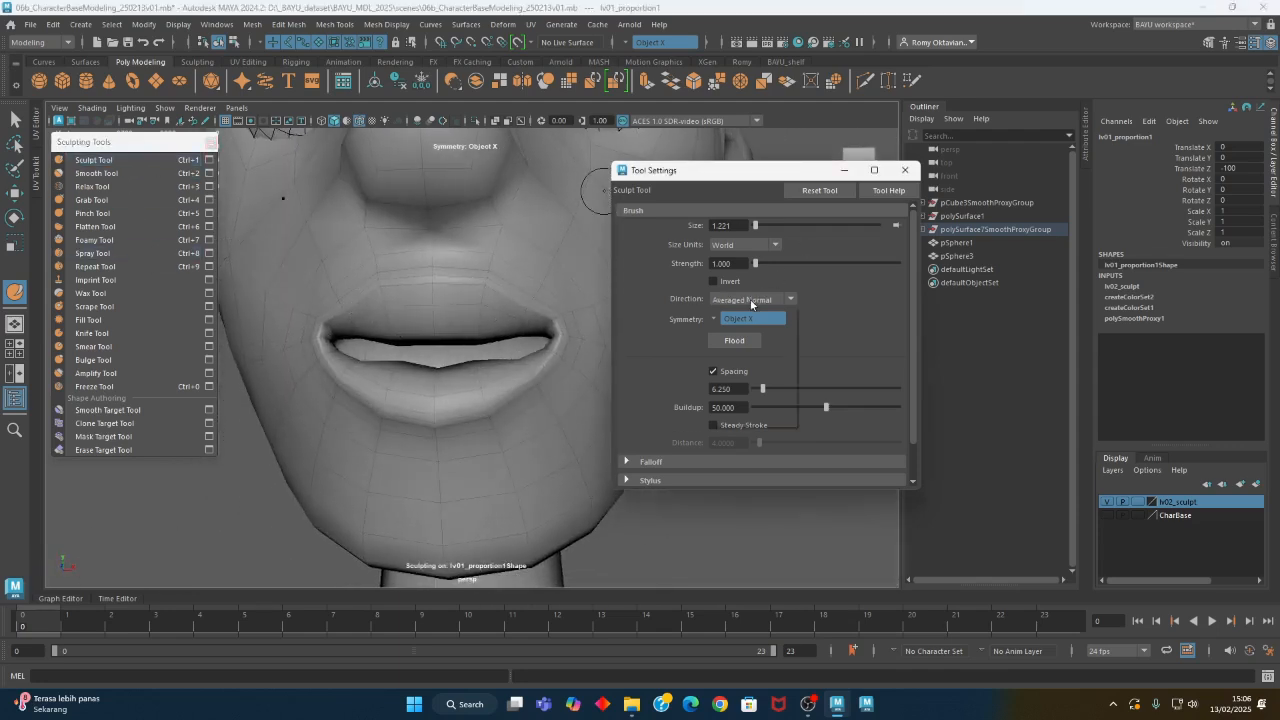
{"action": "left_click", "coordinate": [720, 406]}
{"action": "left_click_drag", "start_coordinate": [470, 345], "coordinate": [503, 333], "text": "alt"}
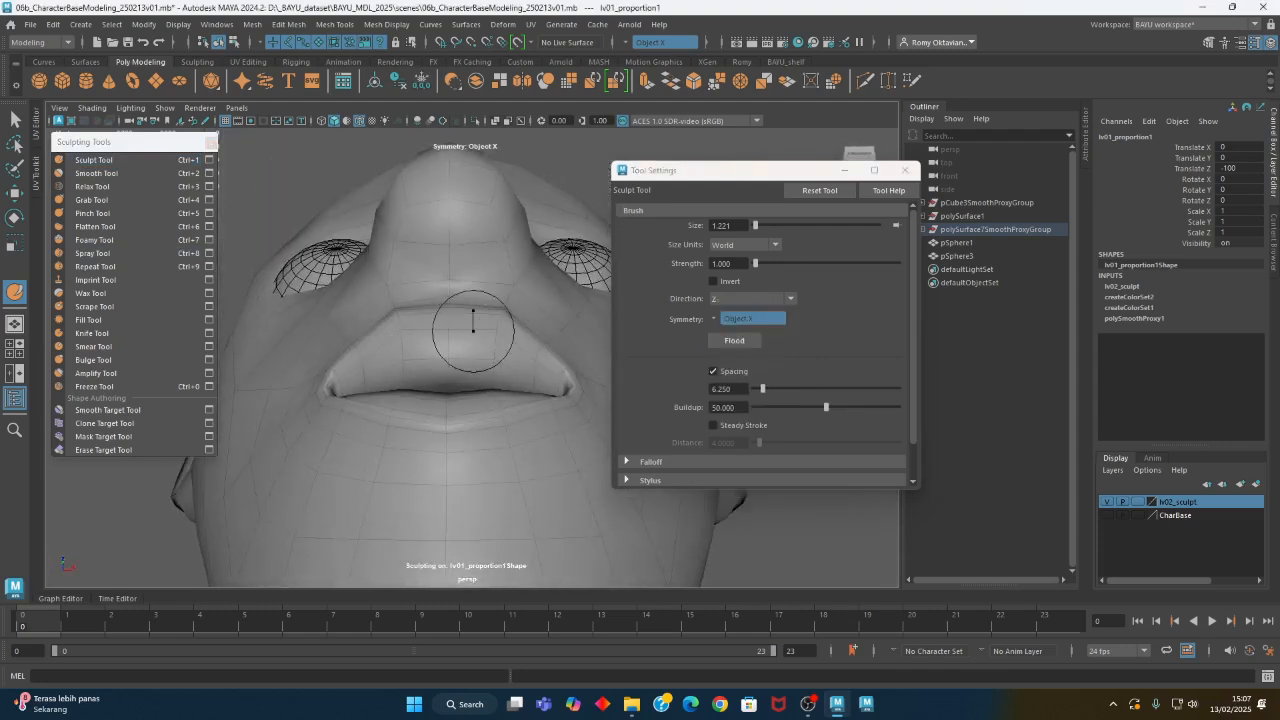
{"action": "mouse_move", "coordinate": [503, 312]}
{"action": "left_mouse_down"}
{"action": "mouse_move", "coordinate": [396, 366]}
{"action": "mouse_move", "coordinate": [474, 434]}
{"action": "mouse_move", "coordinate": [403, 443]}
{"action": "mouse_move", "coordinate": [514, 449]}
{"action": "mouse_move", "coordinate": [483, 476]}
{"action": "mouse_move", "coordinate": [510, 471]}
{"action": "left_mouse_up"}
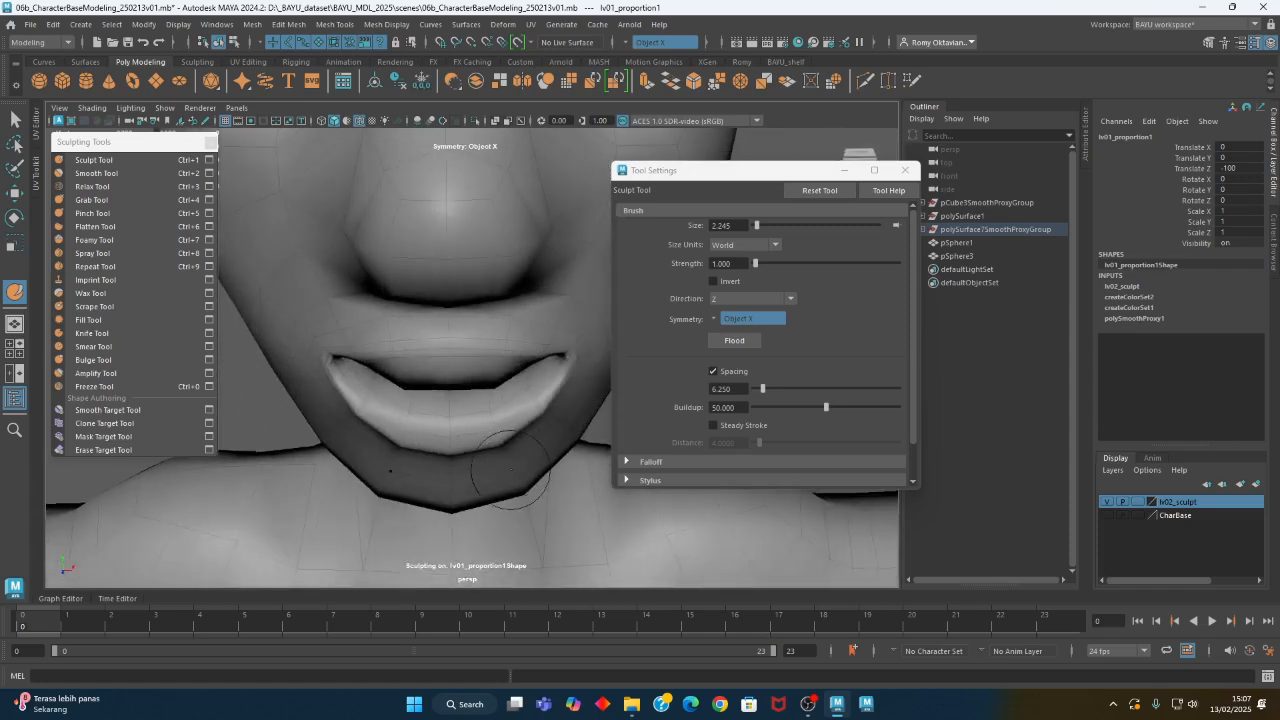
{"action": "left_click_drag", "start_coordinate": [520, 428], "coordinate": [480, 438]}
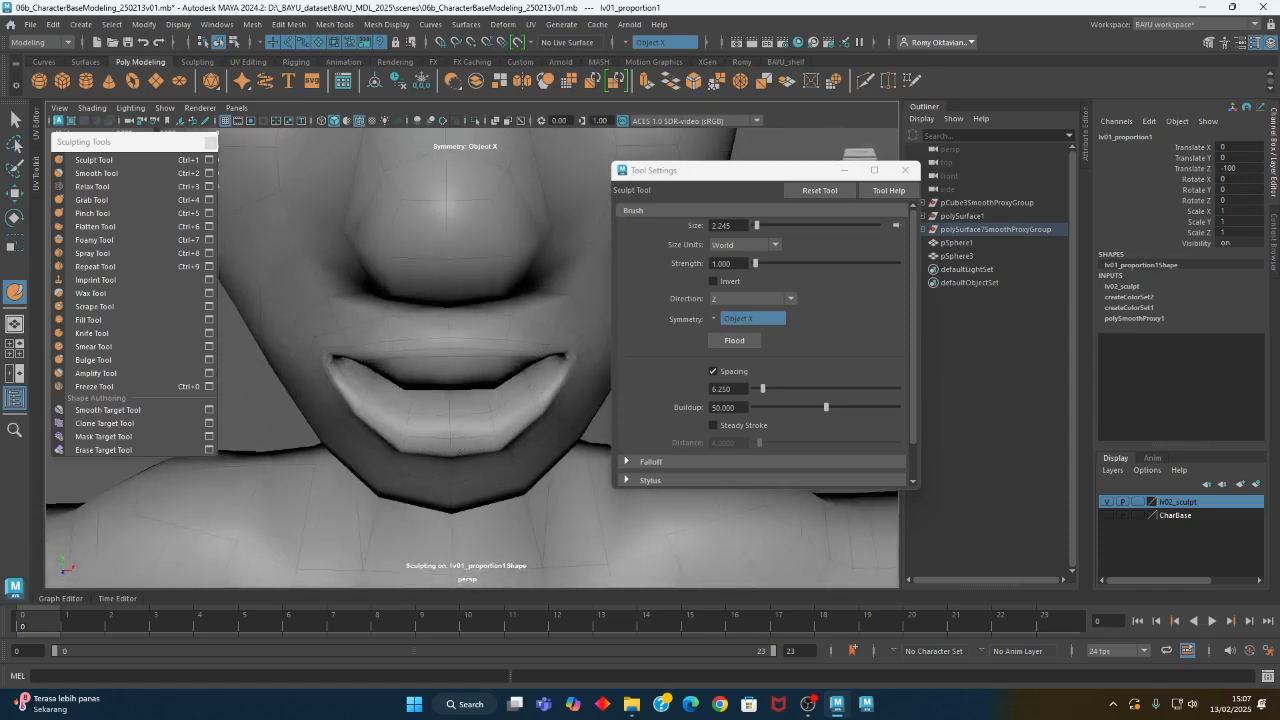
{"action": "mouse_move", "coordinate": [522, 421]}
{"action": "left_mouse_down", "text": "alt"}
{"action": "mouse_move", "coordinate": [430, 440]}
{"action": "mouse_move", "coordinate": [320, 400]}
{"action": "left_mouse_up", "text": "alt"}
- Build up the lower lip along Averaged Normal with a Sculpt brush of about 2.2 at strength 1
{"action": "left_click", "coordinate": [94, 160]}
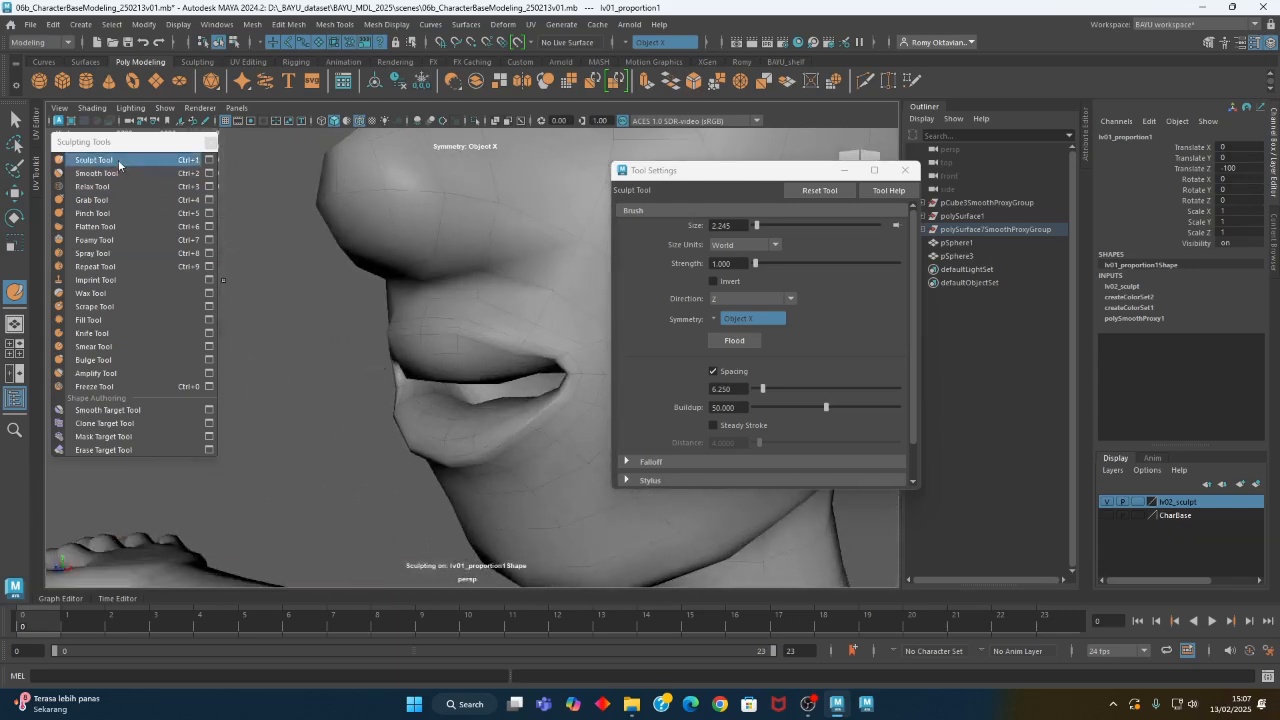
{"action": "left_click", "coordinate": [735, 299]}
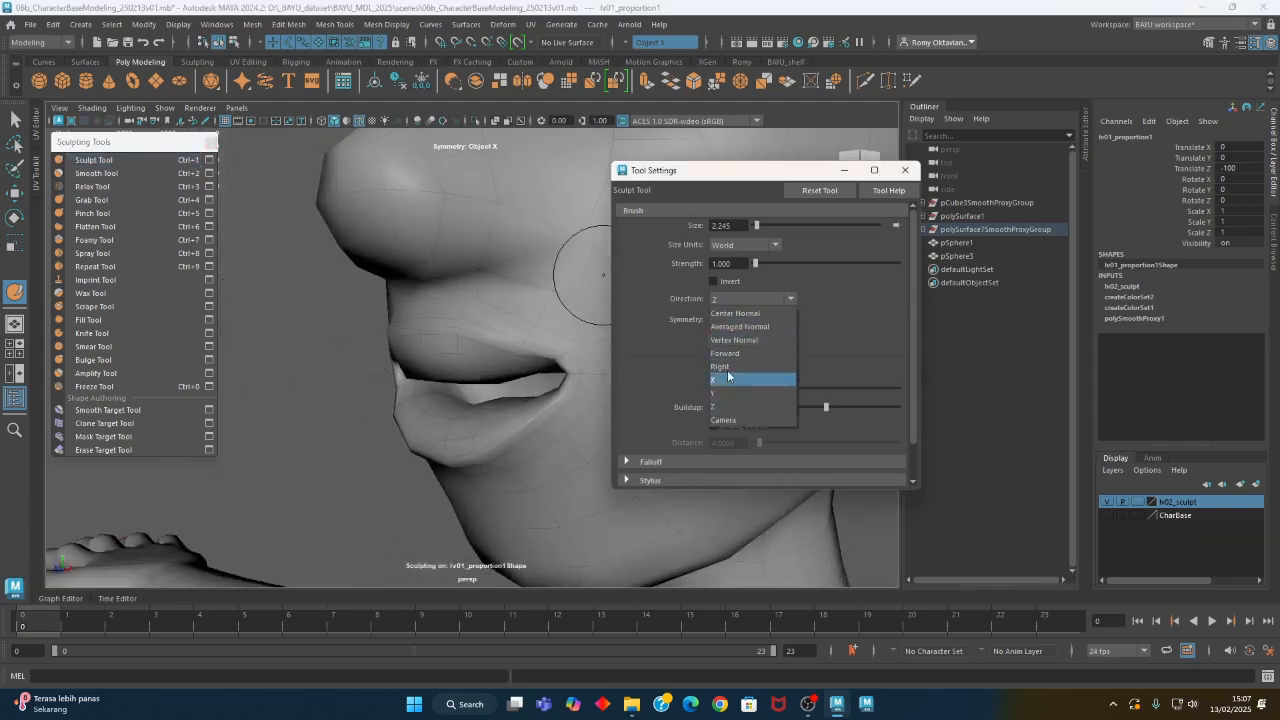
{"action": "left_click", "coordinate": [745, 325]}
{"action": "left_click_drag", "start_coordinate": [522, 385], "coordinate": [509, 430], "text": "alt"}
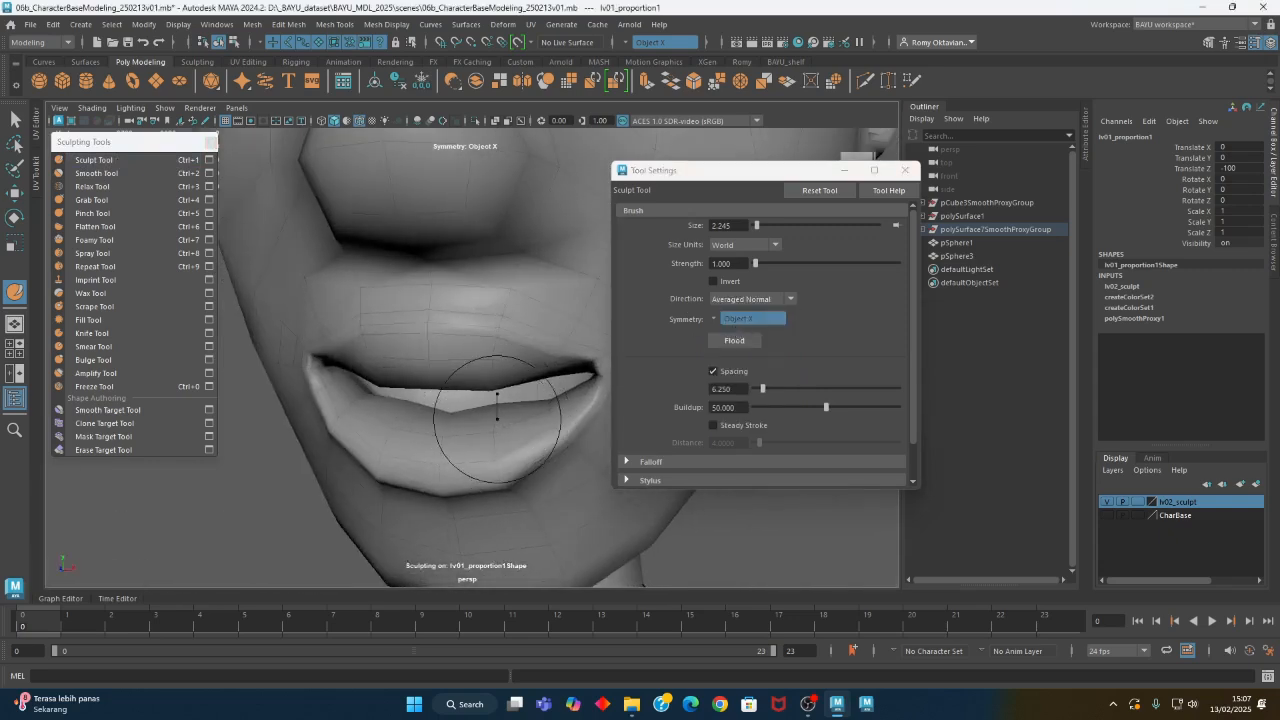
{"action": "left_click_drag", "start_coordinate": [444, 427], "coordinate": [455, 452], "text": "alt"}
{"action": "right_click_drag", "start_coordinate": [560, 446], "coordinate": [414, 446], "text": "alt"}
{"action": "left_click_drag", "start_coordinate": [414, 446], "coordinate": [488, 446], "text": "alt"}
{"action": "right_click_drag", "start_coordinate": [494, 423], "coordinate": [622, 436], "text": "alt"}
{"action": "mouse_move", "coordinate": [622, 436]}
{"action": "left_mouse_down", "text": "alt"}
{"action": "mouse_move", "coordinate": [535, 432]}
{"action": "mouse_move", "coordinate": [531, 397]}
{"action": "left_mouse_up", "text": "alt"}
- Smooth the lips with a brush of about 2.5 at strength 9.3, and pinch around the mouth at strength 15
{"action": "left_click", "coordinate": [96, 173]}
{"action": "mouse_move", "coordinate": [498, 341]}
{"action": "left_mouse_down", "text": "alt"}
{"action": "mouse_move", "coordinate": [486, 271]}
{"action": "mouse_move", "coordinate": [400, 363]}
{"action": "mouse_move", "coordinate": [451, 403]}
{"action": "mouse_move", "coordinate": [446, 393]}
{"action": "left_mouse_up", "text": "alt"}
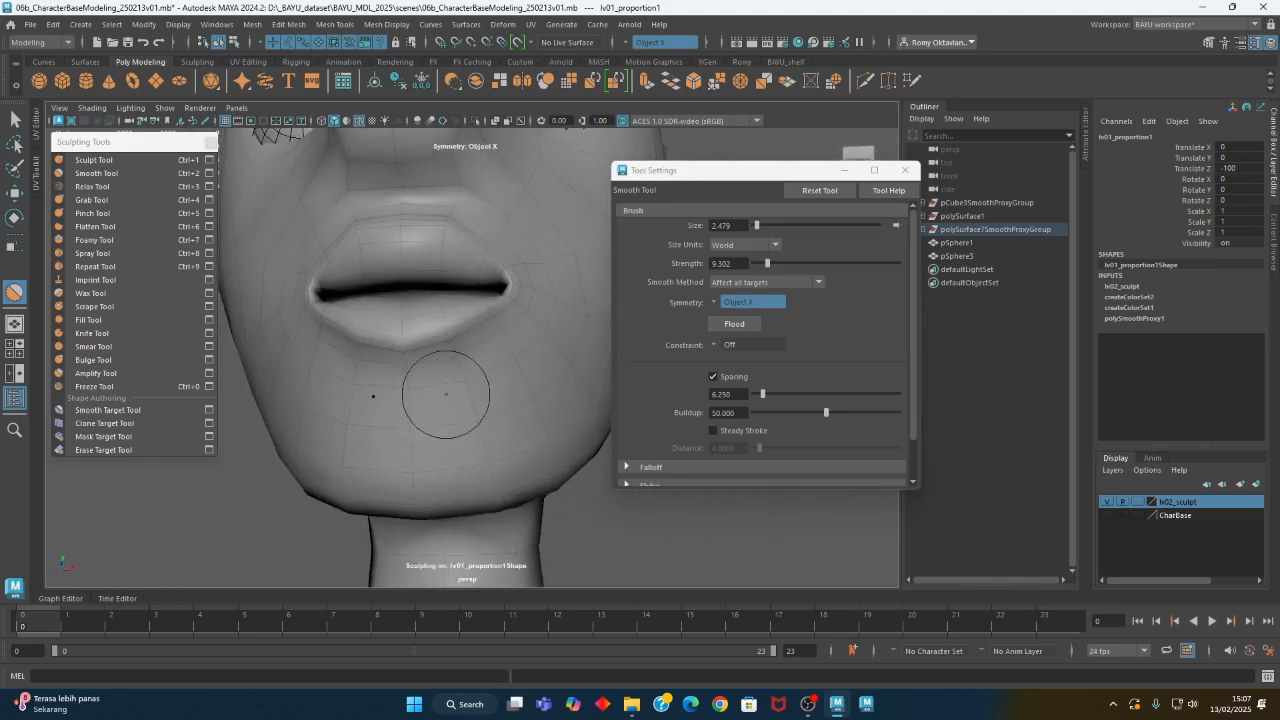
{"action": "left_click", "coordinate": [93, 213]}
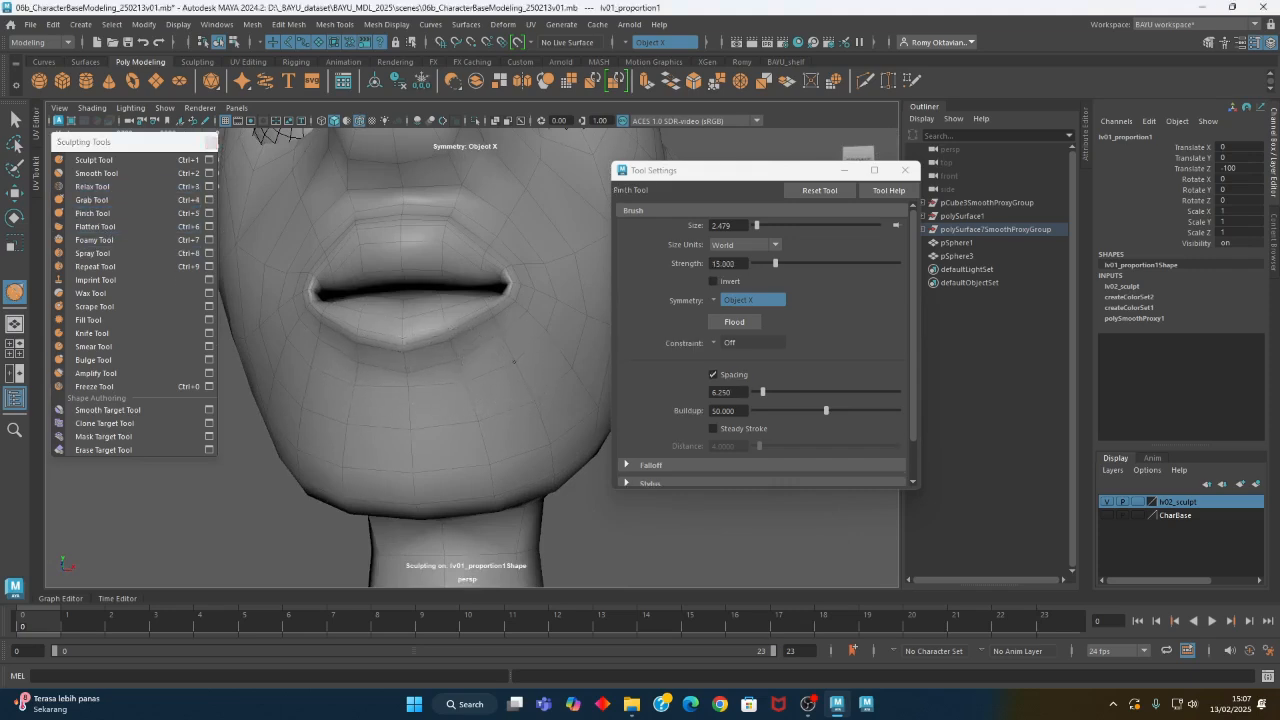
{"action": "left_click_drag", "start_coordinate": [476, 381], "coordinate": [412, 398], "text": "alt"}
- Set the Sculpt direction to Y and shape the lips with a brush of about 2.5 at strength 1
{"action": "left_click", "coordinate": [95, 160]}
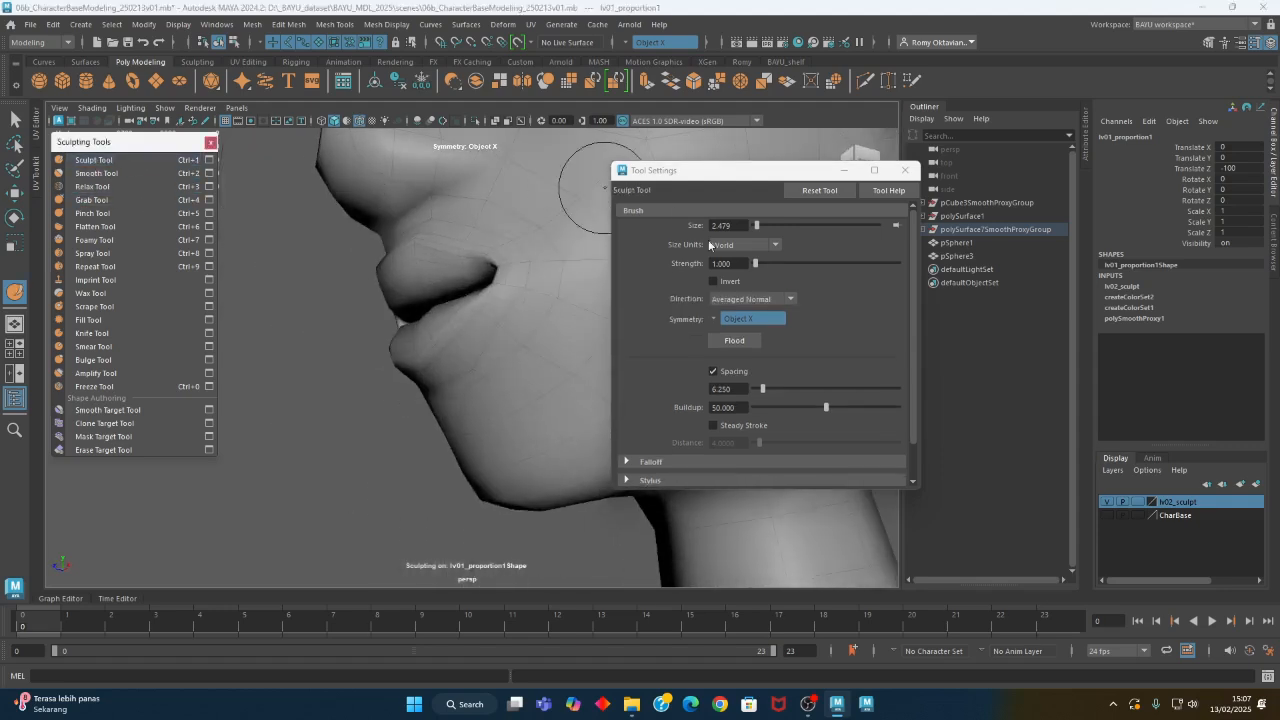
{"action": "left_click", "coordinate": [750, 298]}
{"action": "left_click", "coordinate": [735, 385]}
{"action": "mouse_move", "coordinate": [470, 362]}
{"action": "left_mouse_down", "text": "alt"}
{"action": "mouse_move", "coordinate": [536, 362]}
{"action": "mouse_move", "coordinate": [487, 381]}
{"action": "mouse_move", "coordinate": [514, 337]}
{"action": "mouse_move", "coordinate": [394, 398]}
{"action": "mouse_move", "coordinate": [491, 380]}
{"action": "mouse_move", "coordinate": [500, 394]}
{"action": "mouse_move", "coordinate": [371, 394]}
{"action": "mouse_move", "coordinate": [500, 373]}
{"action": "mouse_move", "coordinate": [470, 378]}
{"action": "left_mouse_up", "text": "alt"}
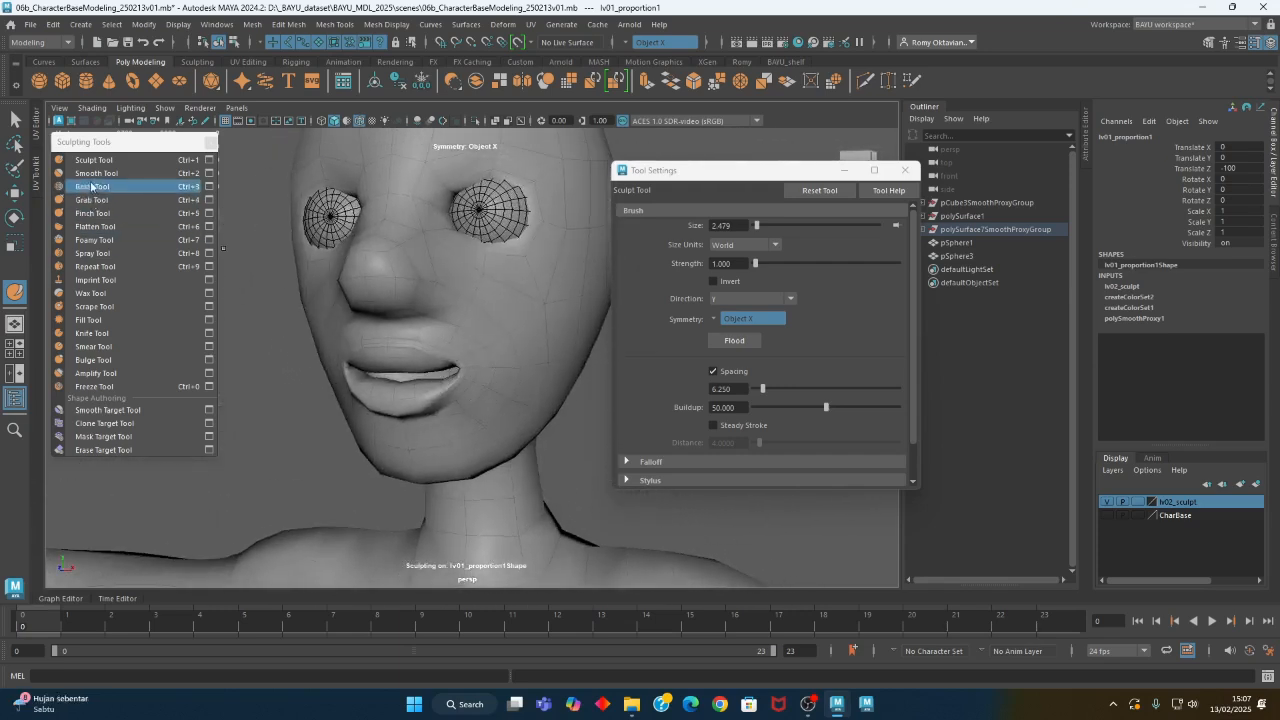
- Reshape the cheeks and jaw with a Grab brush of about 6.7 at strength 70.925
{"action": "left_click", "coordinate": [92, 200]}
{"action": "left_click_drag", "start_coordinate": [508, 323], "coordinate": [449, 318], "text": "alt"}
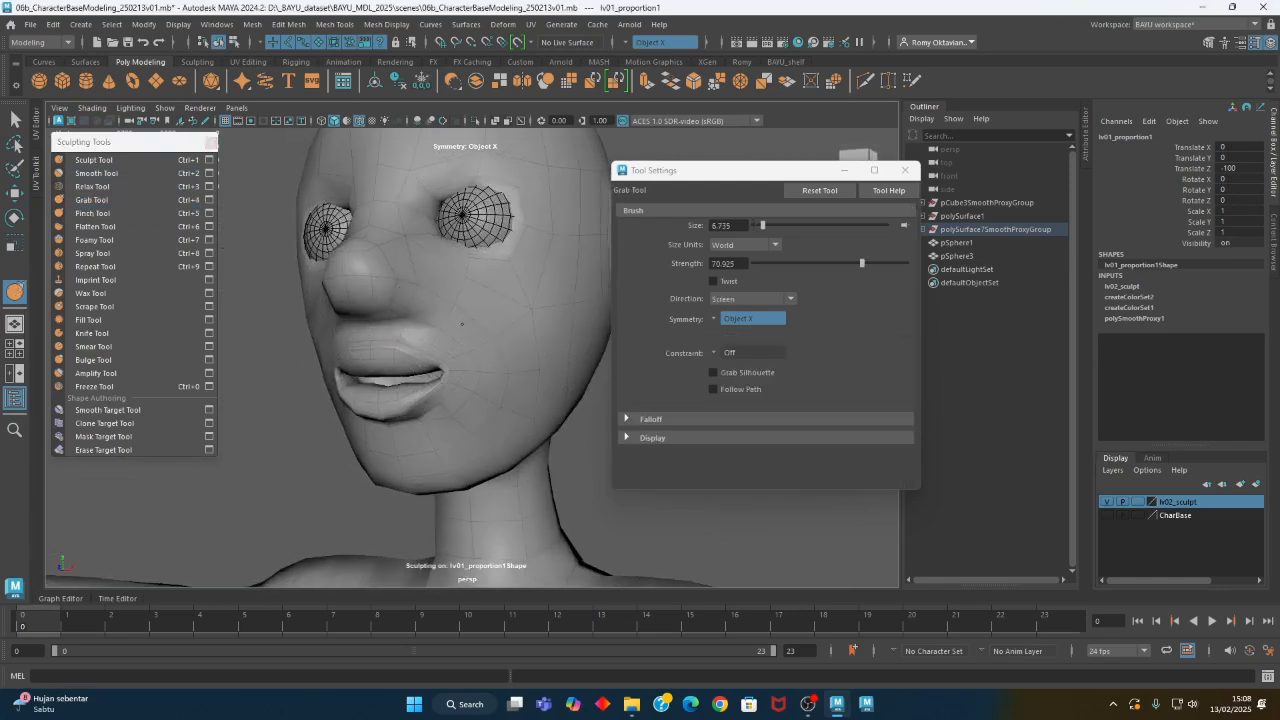
{"action": "mouse_move", "coordinate": [490, 370]}
{"action": "left_mouse_down", "text": "alt"}
{"action": "mouse_move", "coordinate": [543, 411]}
{"action": "mouse_move", "coordinate": [532, 374]}
{"action": "mouse_move", "coordinate": [457, 382]}
{"action": "mouse_move", "coordinate": [457, 434]}
{"action": "mouse_move", "coordinate": [453, 363]}
{"action": "mouse_move", "coordinate": [480, 331]}
{"action": "mouse_move", "coordinate": [423, 320]}
{"action": "mouse_move", "coordinate": [514, 314]}
{"action": "mouse_move", "coordinate": [453, 342]}
{"action": "left_mouse_up", "text": "alt"}
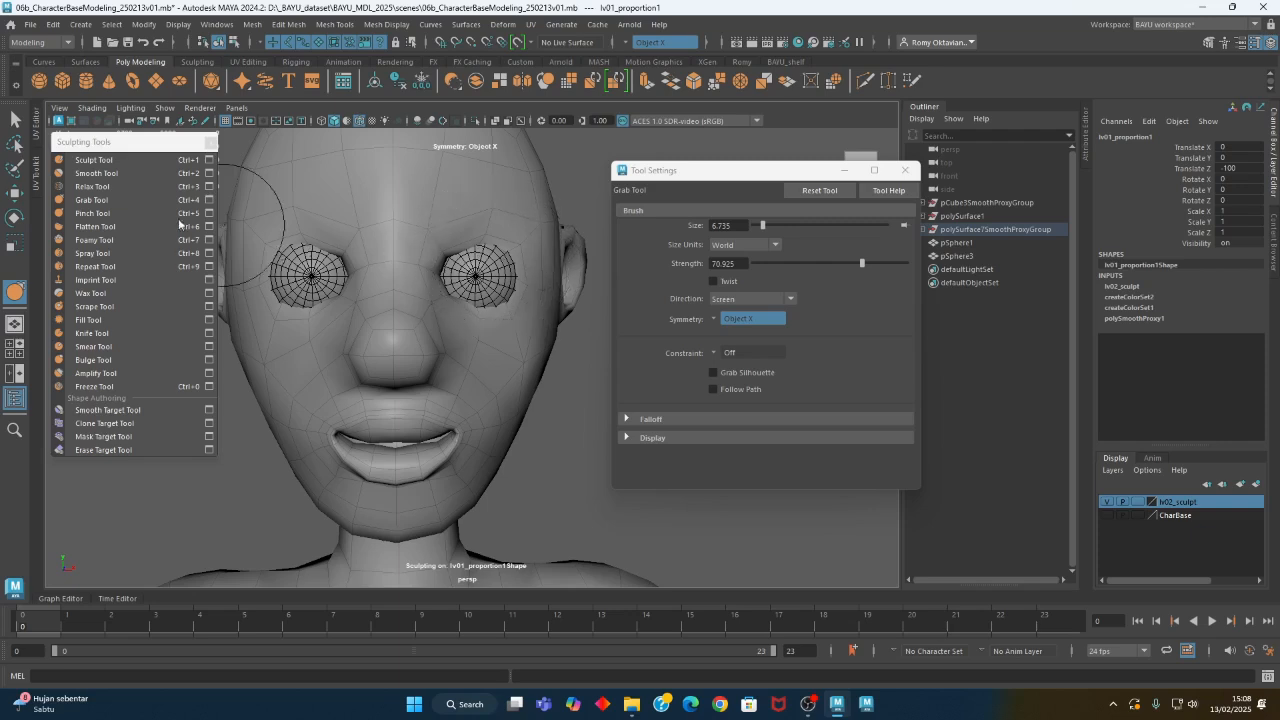
- Set the Sculpt direction to Averaged Normal and build up the area around the eyes with a brush of about 5.3
{"action": "left_click", "coordinate": [93, 160]}
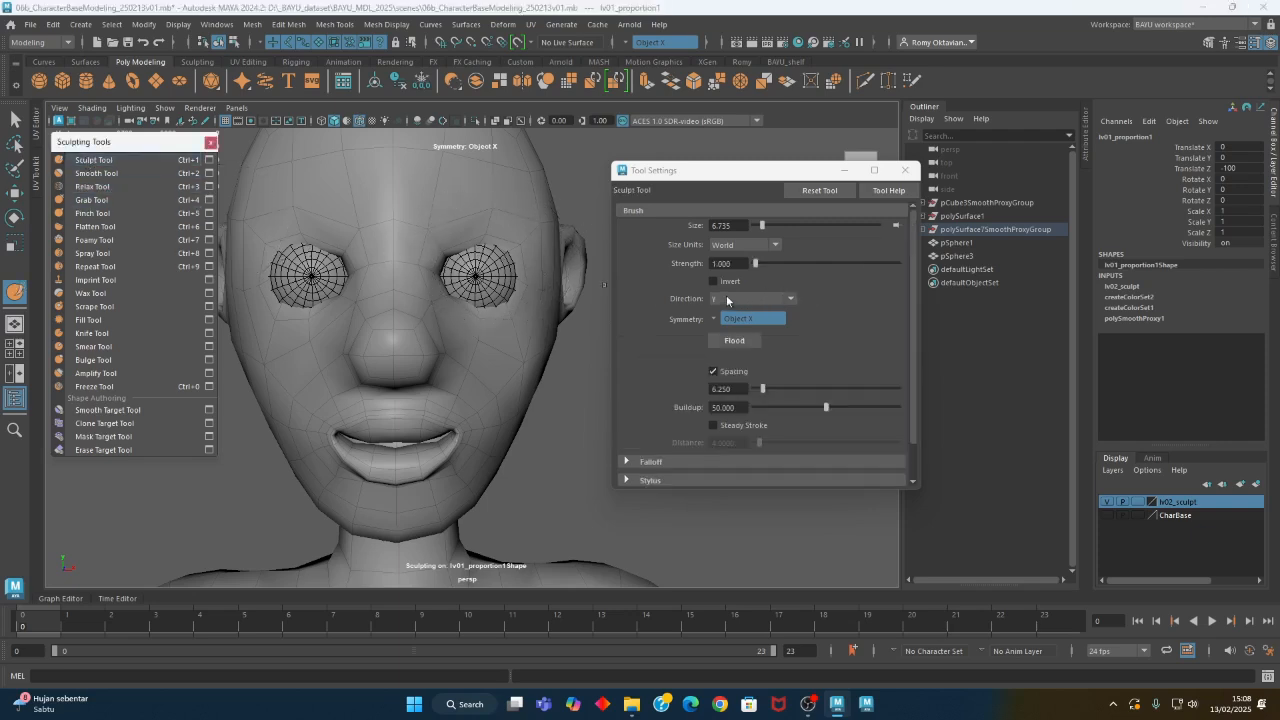
{"action": "left_click", "coordinate": [727, 298]}
{"action": "left_click", "coordinate": [750, 326]}
{"action": "left_click_drag", "start_coordinate": [600, 320], "coordinate": [394, 324], "text": "alt"}
{"action": "right_click_drag", "start_coordinate": [394, 324], "coordinate": [556, 226], "text": "alt"}
{"action": "middle_click_drag", "start_coordinate": [556, 226], "coordinate": [522, 264], "text": "alt"}
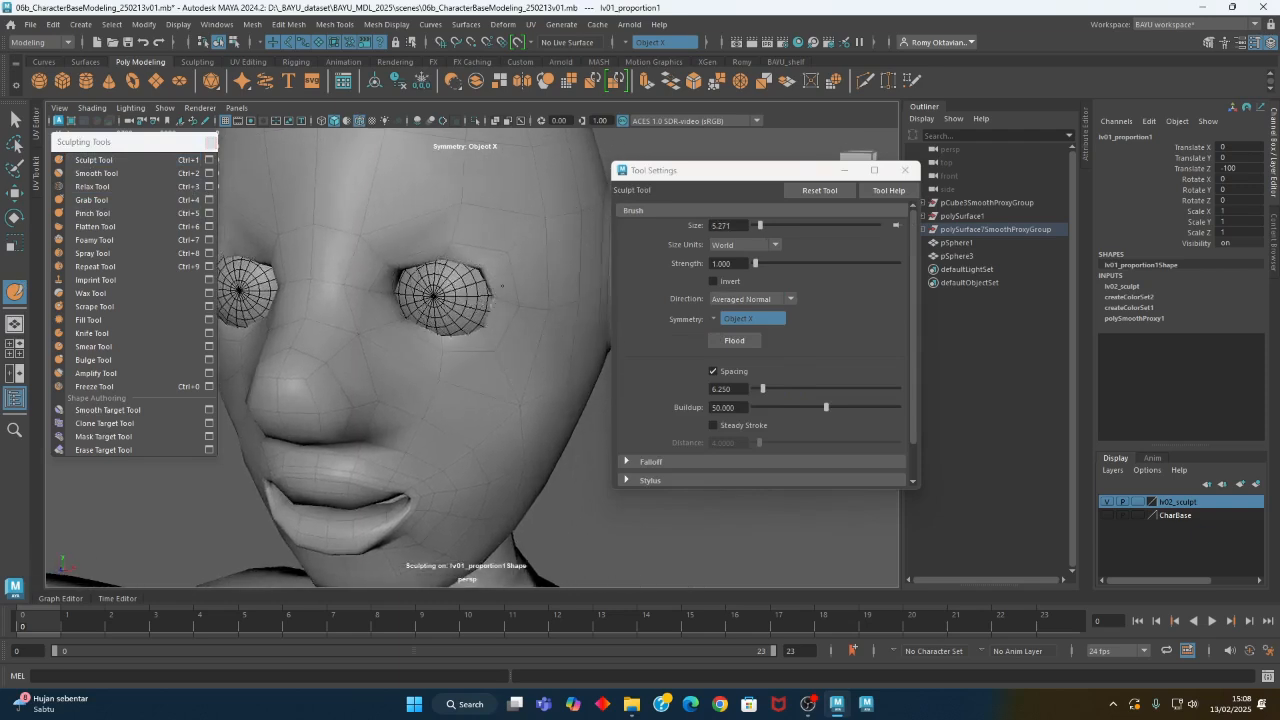
{"action": "left_click_drag", "start_coordinate": [494, 288], "coordinate": [509, 314], "text": "alt"}
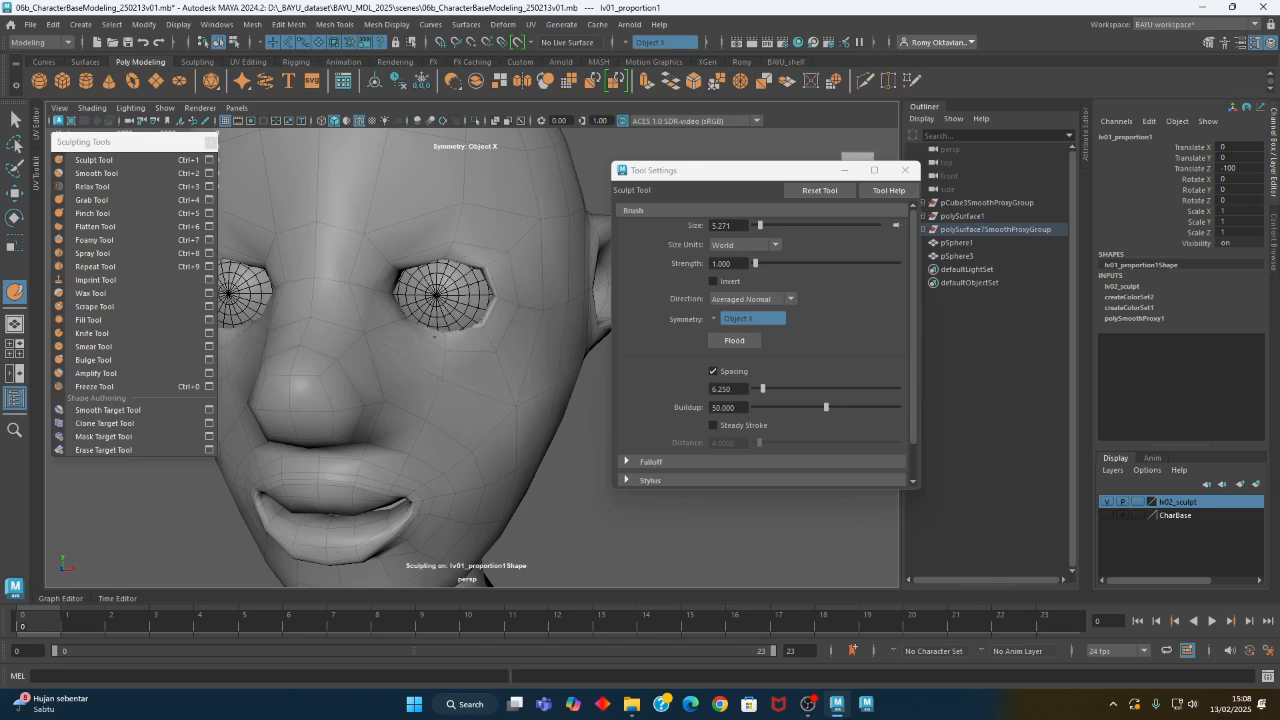
{"action": "mouse_move", "coordinate": [440, 322]}
{"action": "left_mouse_down", "text": "alt"}
{"action": "mouse_move", "coordinate": [423, 355]}
{"action": "mouse_move", "coordinate": [448, 330]}
{"action": "left_mouse_up", "text": "alt"}
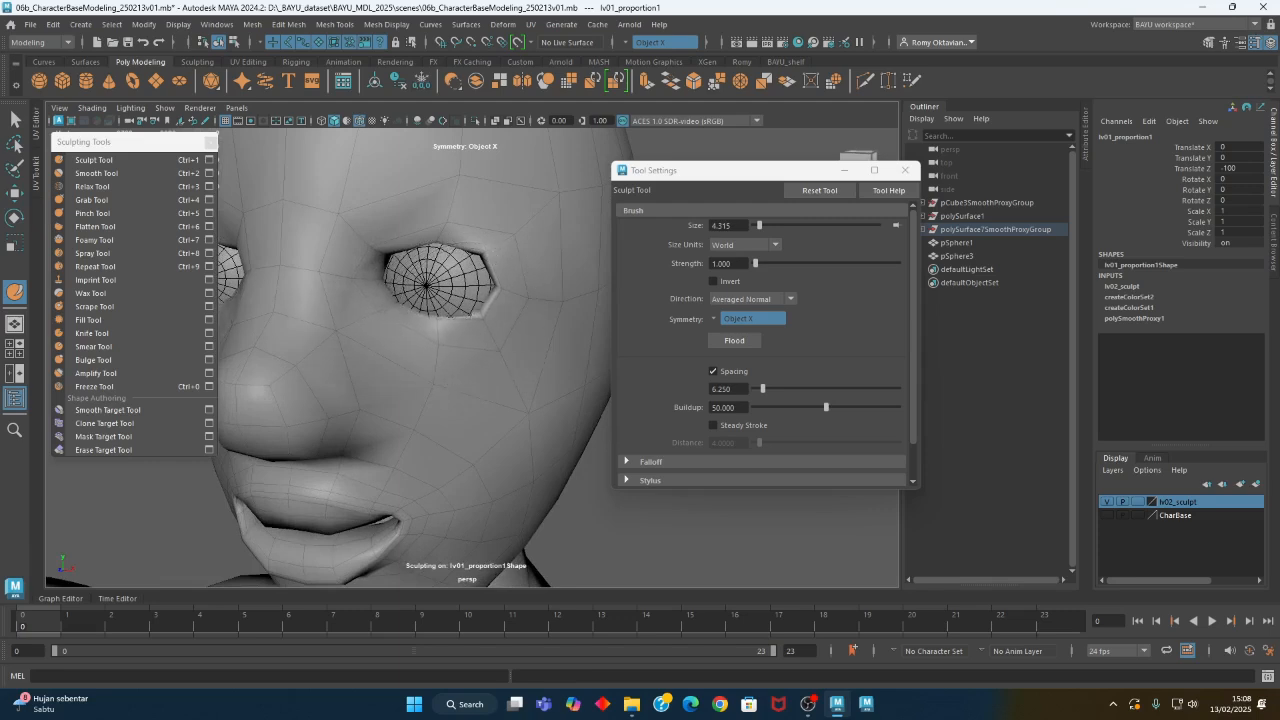
- Shape the eyelids and brow with a Sculpt brush of about 4.3 at strength 1
{"action": "left_click_drag", "start_coordinate": [492, 296], "coordinate": [462, 250], "text": "alt"}
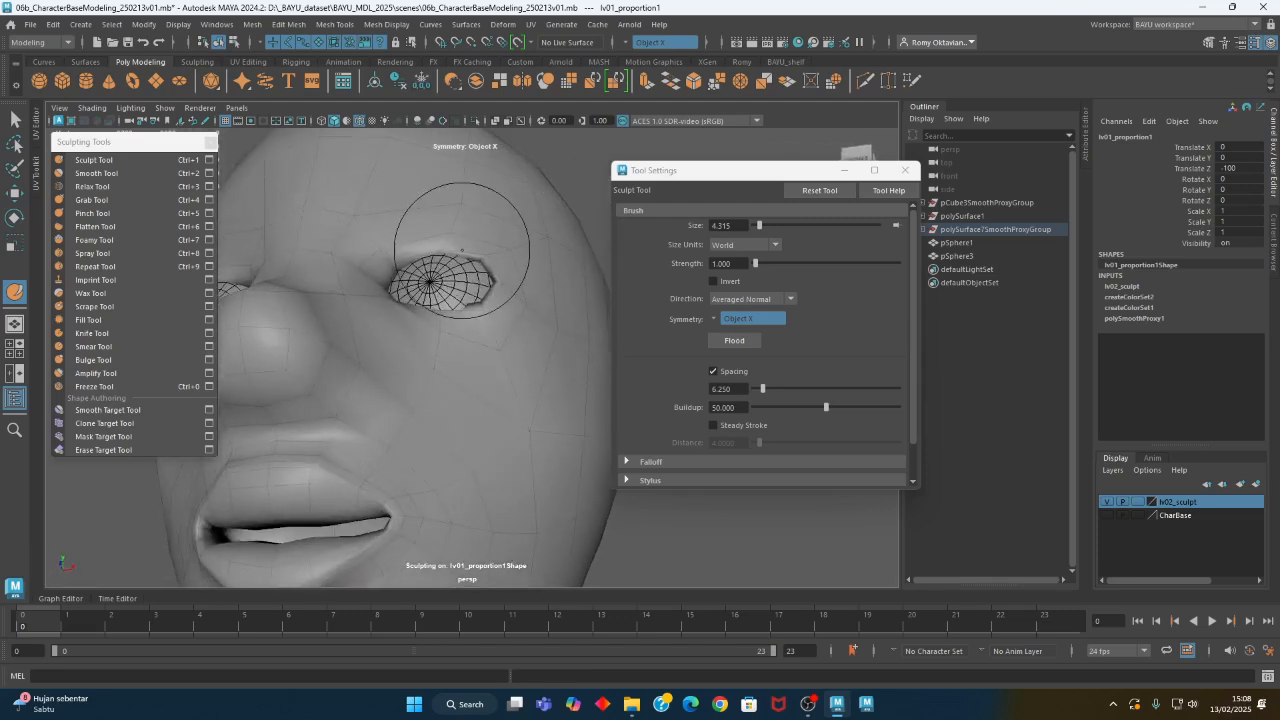
{"action": "left_click_drag", "start_coordinate": [548, 270], "coordinate": [521, 253], "text": "alt"}
{"action": "middle_click_drag", "start_coordinate": [521, 253], "coordinate": [522, 265], "text": "alt"}
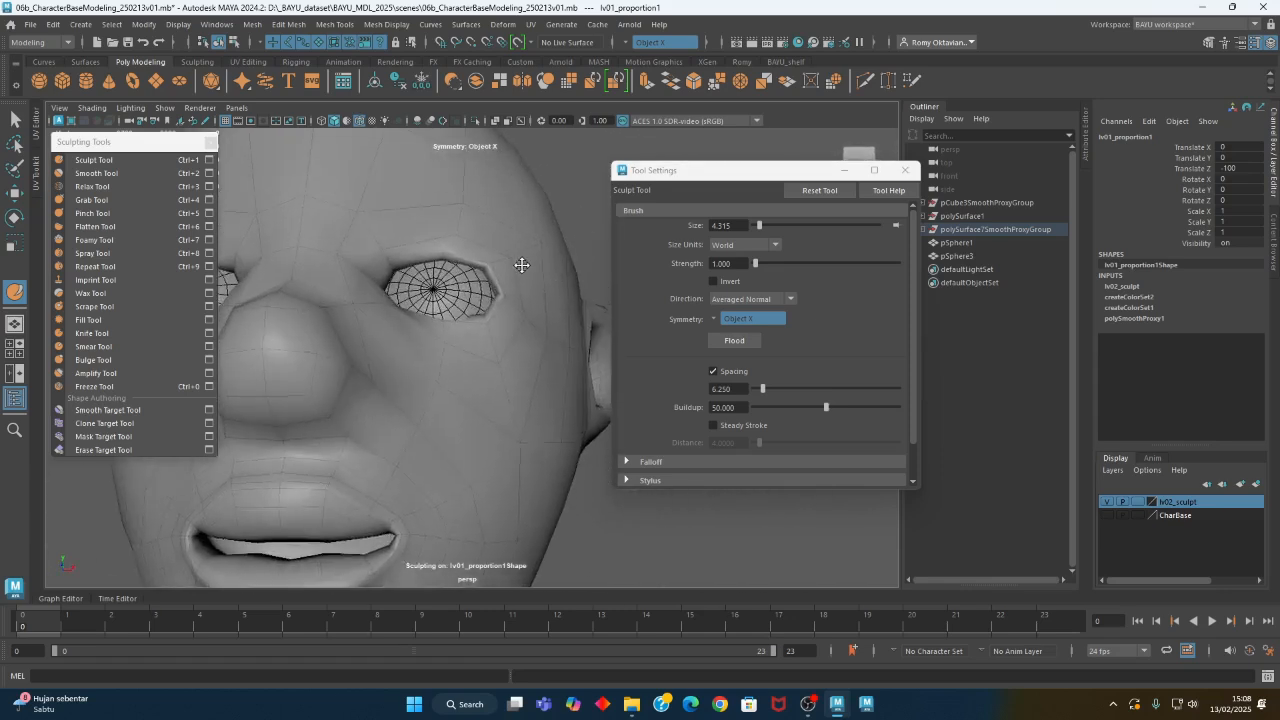
{"action": "left_click_drag", "start_coordinate": [521, 265], "coordinate": [491, 263], "text": "alt"}
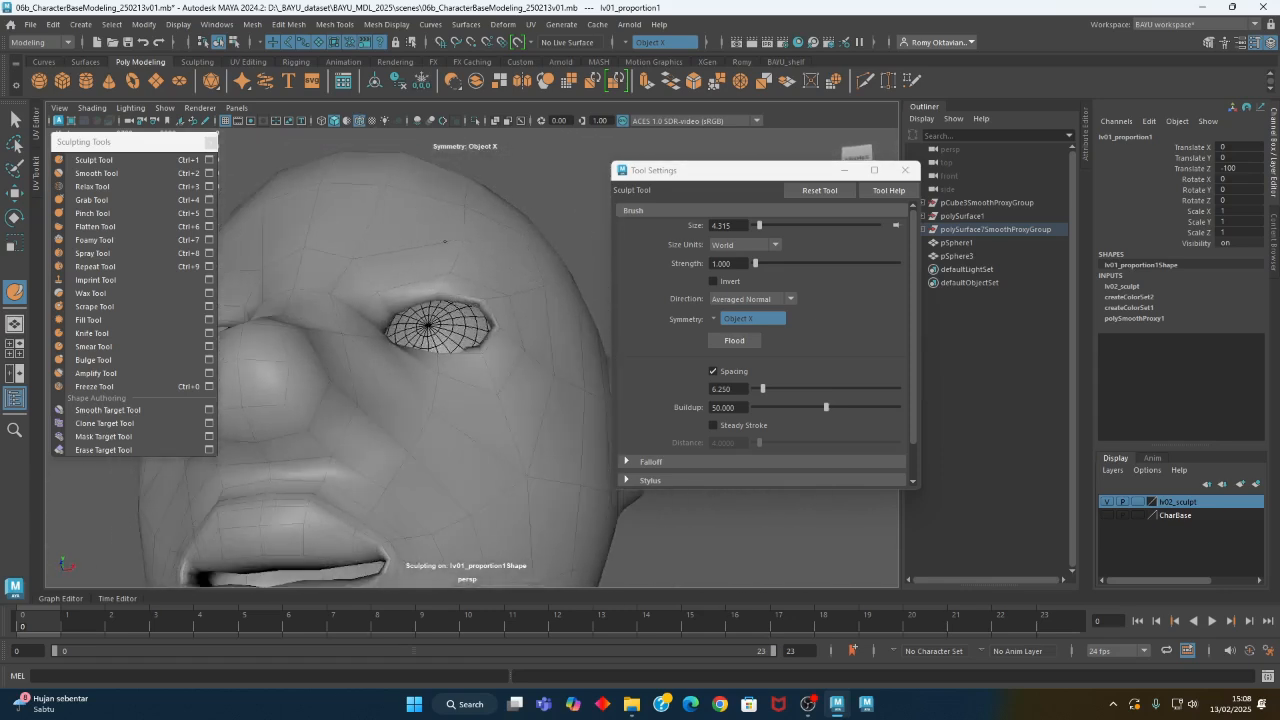
{"action": "mouse_move", "coordinate": [500, 271]}
{"action": "left_mouse_down", "text": "alt"}
{"action": "mouse_move", "coordinate": [557, 329]}
{"action": "mouse_move", "coordinate": [517, 331]}
{"action": "mouse_move", "coordinate": [478, 231]}
{"action": "left_mouse_up", "text": "alt"}
{"action": "left_click_drag", "start_coordinate": [385, 281], "coordinate": [391, 391], "text": "alt"}
{"action": "scroll", "coordinate": [454, 386], "scroll_direction": "down", "scroll_amount": 5}
{"action": "scroll", "coordinate": [391, 391], "scroll_direction": "up", "scroll_amount": 4}
{"action": "middle_click_drag", "start_coordinate": [486, 357], "coordinate": [512, 351], "text": "alt"}
{"action": "left_click_drag", "start_coordinate": [512, 351], "coordinate": [406, 351], "text": "alt"}
- Pull the eyelid edges around the eyeballs into shape with a Grab brush of about 1.35
{"action": "key", "text": "1"}
{"action": "left_click", "coordinate": [92, 199]}
{"action": "right_click_drag", "start_coordinate": [406, 351], "coordinate": [583, 360], "text": "alt"}
{"action": "left_click_drag", "start_coordinate": [570, 360], "coordinate": [590, 340], "text": "alt"}
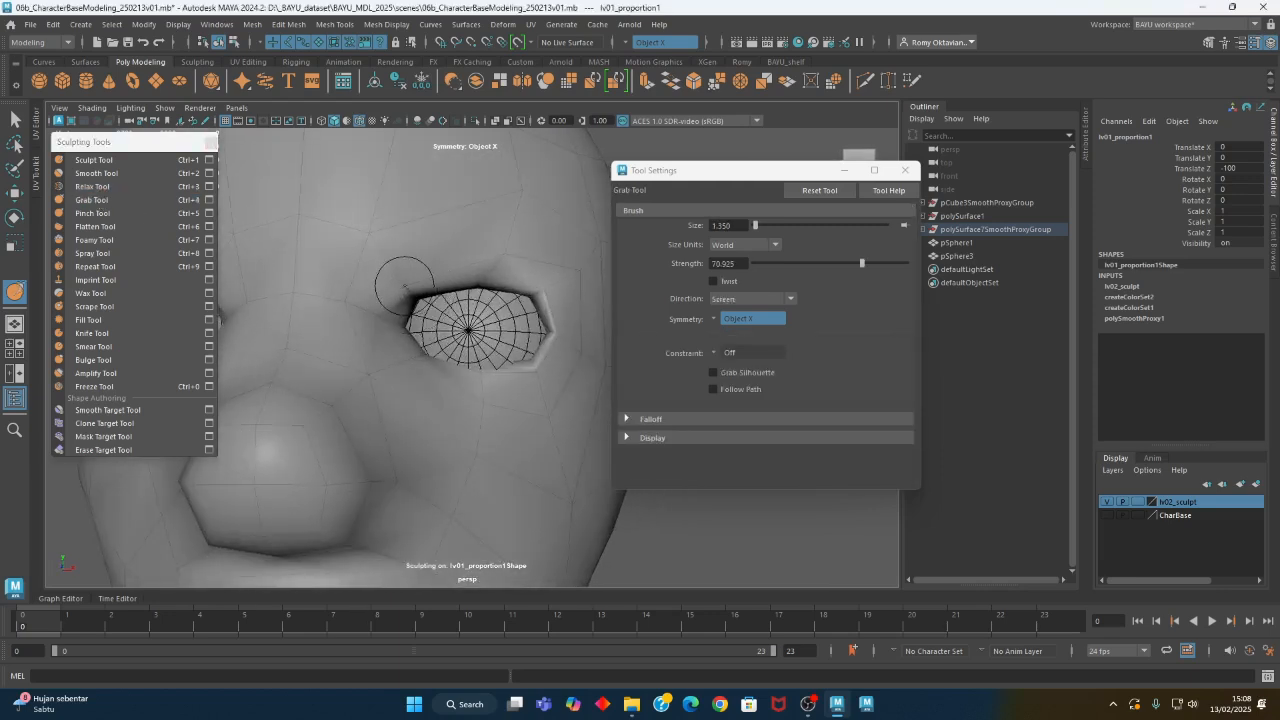
{"action": "left_click_drag", "start_coordinate": [516, 265], "coordinate": [501, 258], "text": "alt"}
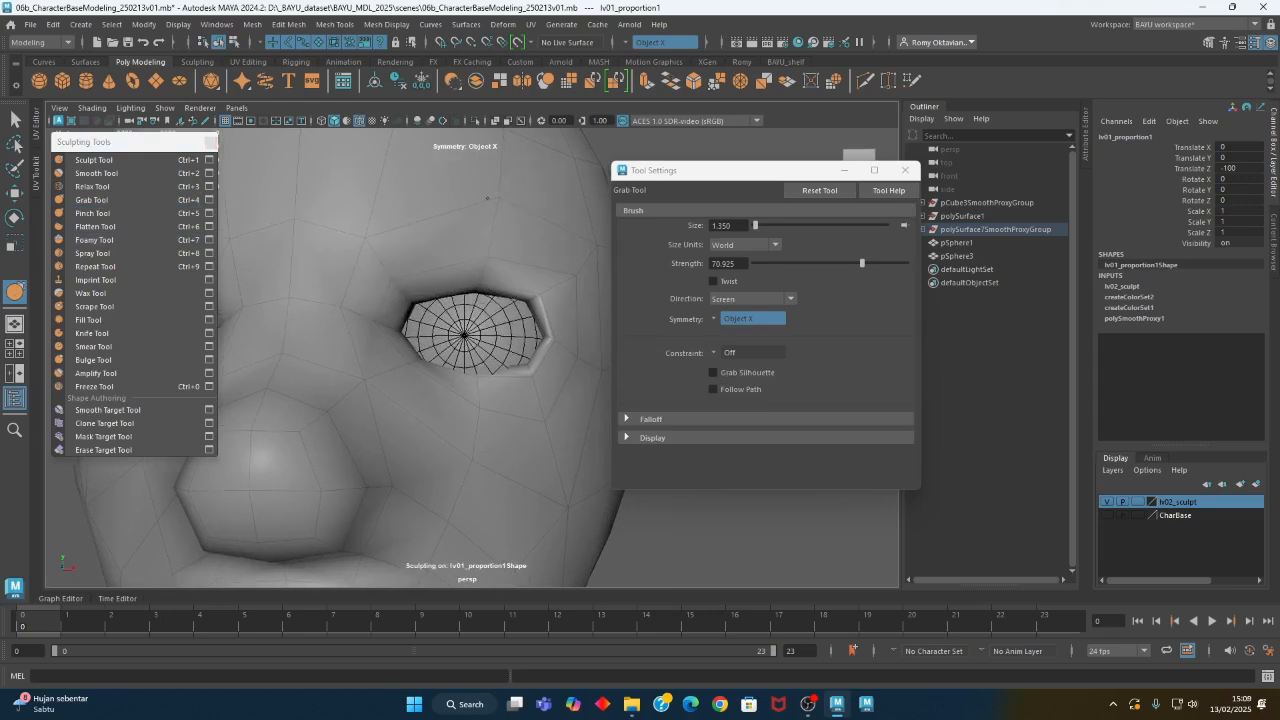
{"action": "right_click_drag", "start_coordinate": [548, 271], "coordinate": [506, 300], "text": "alt"}
- Fit the eye corners and lower eyelids to the eyeballs with a Grab brush of about 2.9
{"action": "mouse_move", "coordinate": [506, 300]}
{"action": "left_mouse_down", "text": "alt"}
{"action": "mouse_move", "coordinate": [488, 304]}
{"action": "mouse_move", "coordinate": [541, 306]}
{"action": "mouse_move", "coordinate": [490, 370]}
{"action": "mouse_move", "coordinate": [429, 409]}
{"action": "mouse_move", "coordinate": [450, 427]}
{"action": "mouse_move", "coordinate": [480, 420]}
{"action": "mouse_move", "coordinate": [497, 449]}
{"action": "mouse_move", "coordinate": [534, 400]}
{"action": "mouse_move", "coordinate": [526, 393]}
{"action": "mouse_move", "coordinate": [420, 400]}
{"action": "mouse_move", "coordinate": [455, 400]}
{"action": "mouse_move", "coordinate": [514, 366]}
{"action": "mouse_move", "coordinate": [594, 371]}
{"action": "mouse_move", "coordinate": [540, 353]}
{"action": "left_mouse_up", "text": "alt"}
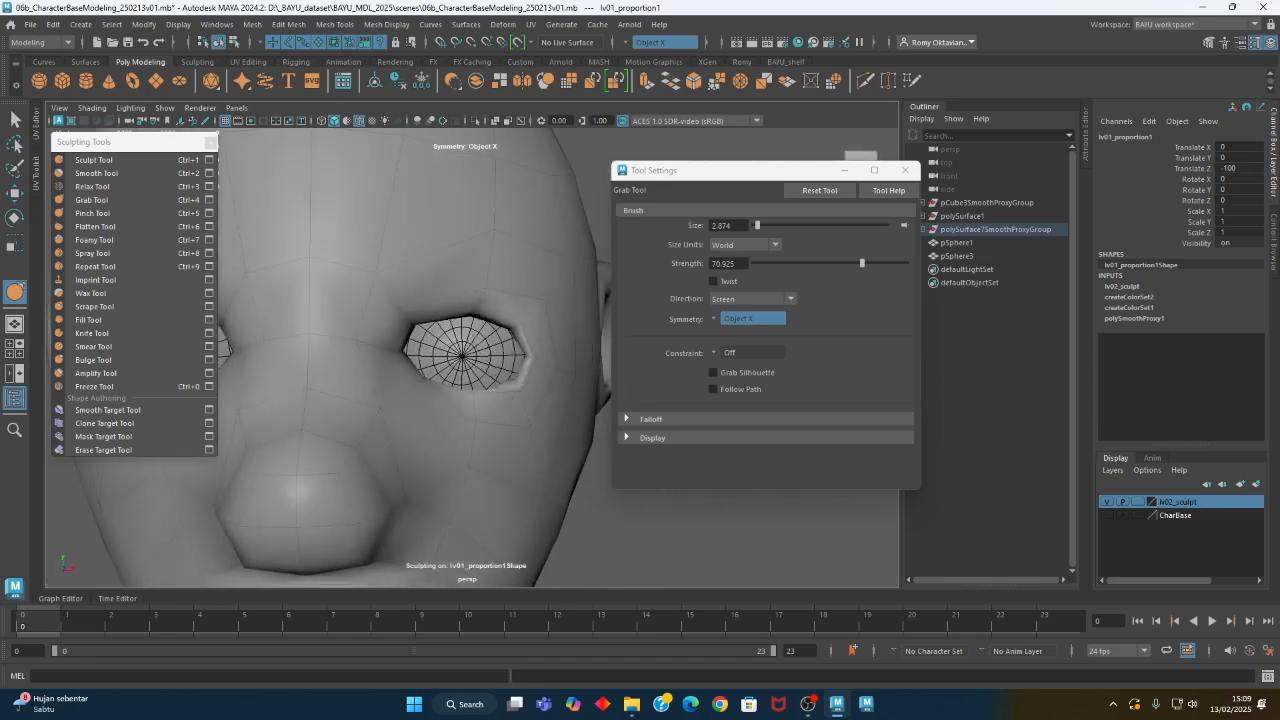
{"action": "left_click_drag", "start_coordinate": [401, 360], "coordinate": [408, 360], "text": "alt"}
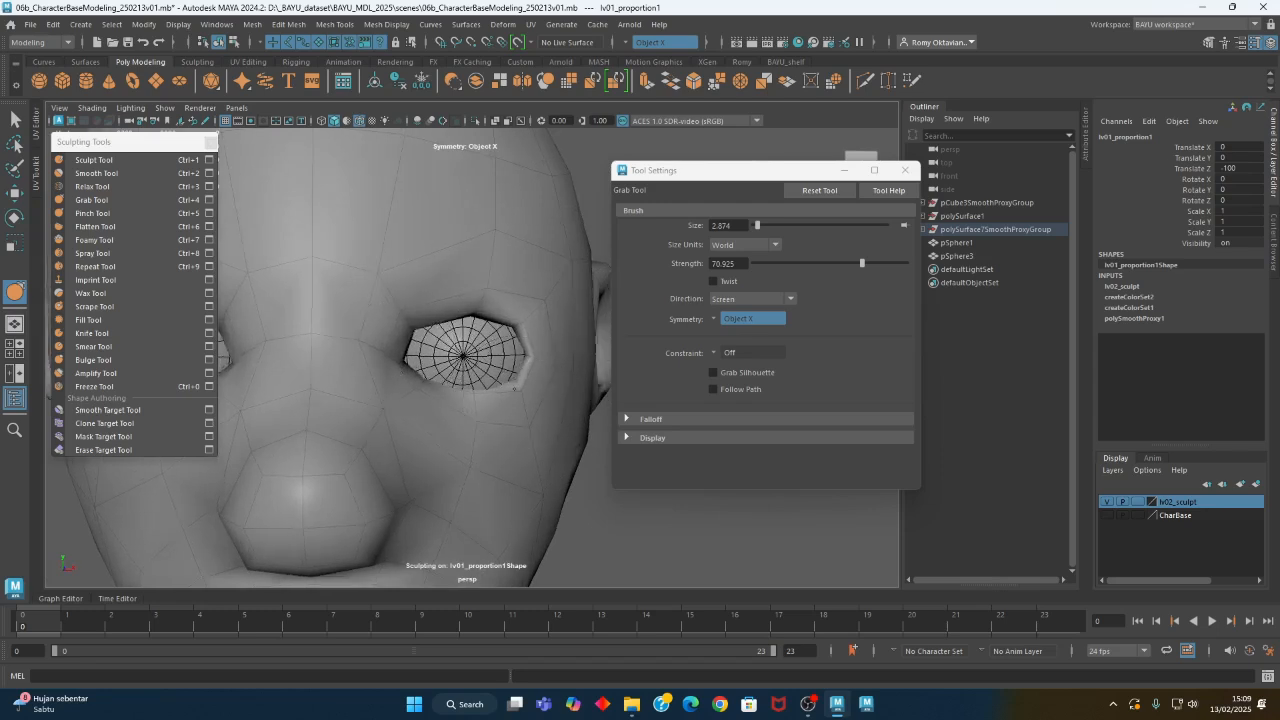
{"action": "left_click_drag", "start_coordinate": [410, 470], "coordinate": [443, 407], "text": "alt"}
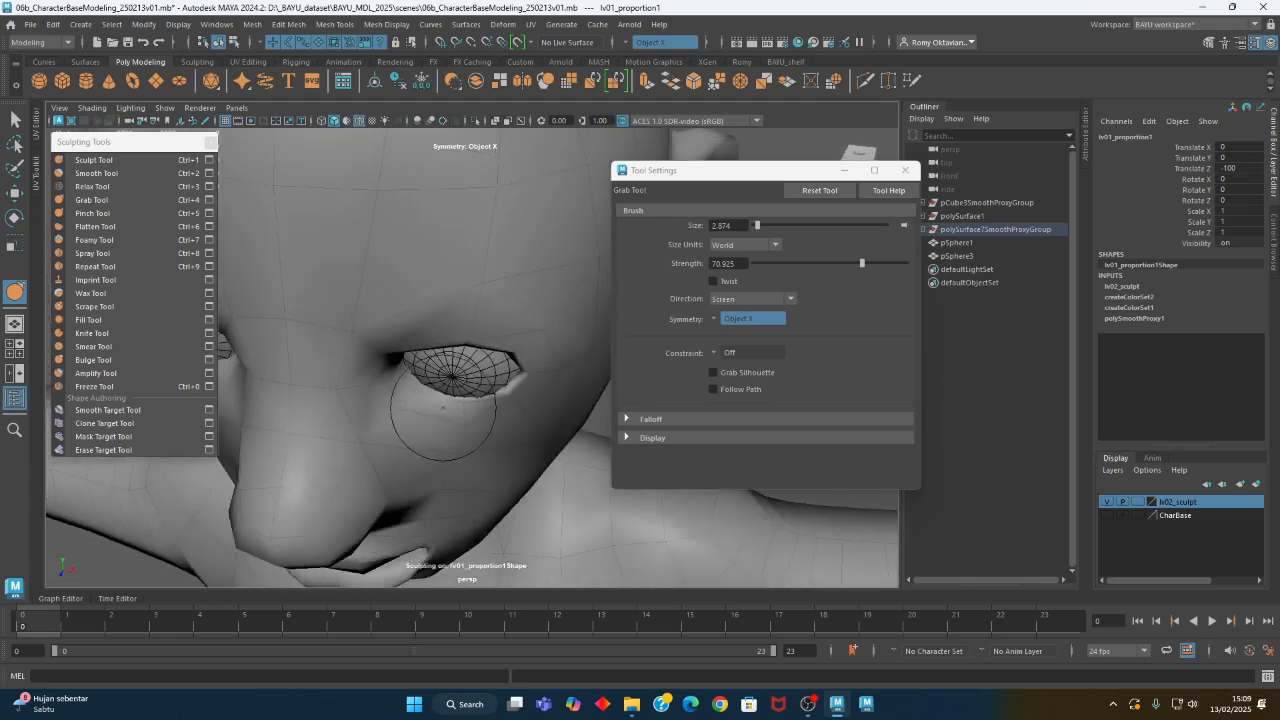
{"action": "scroll", "coordinate": [392, 432], "scroll_direction": "down", "scroll_amount": 8}
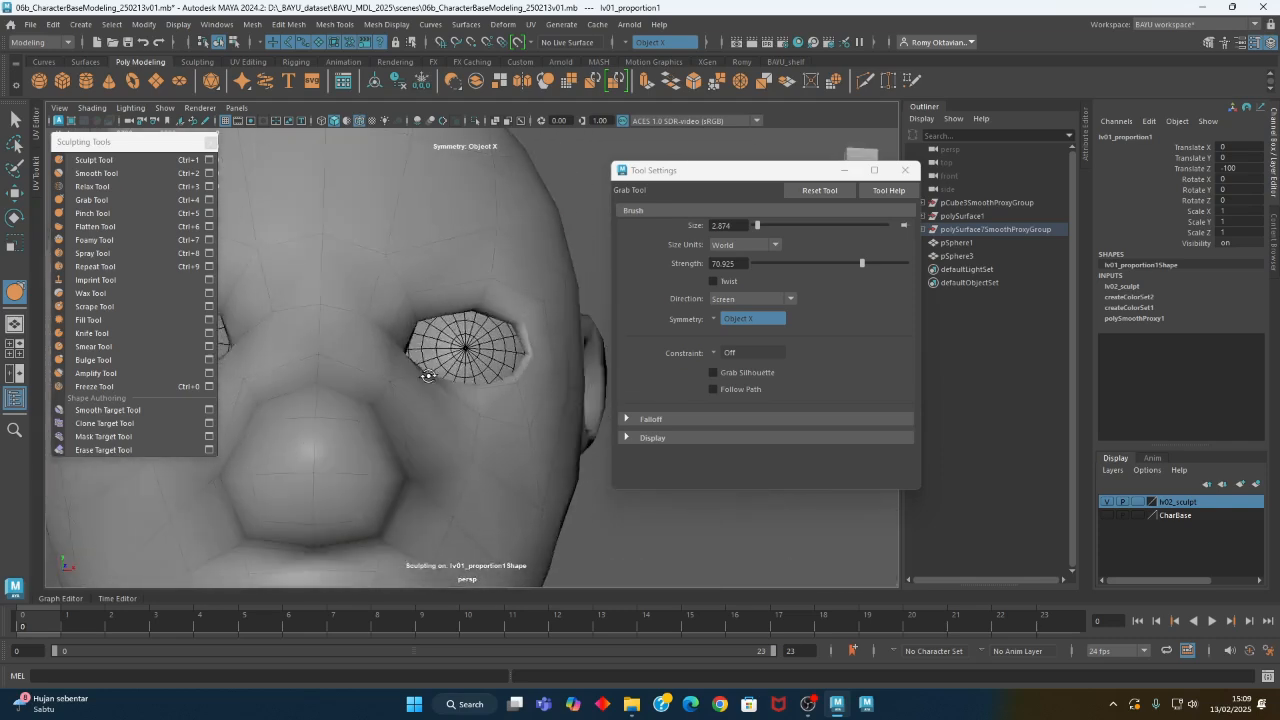
{"action": "left_click_drag", "start_coordinate": [337, 354], "coordinate": [455, 396], "text": "alt"}
{"action": "middle_click_drag", "start_coordinate": [445, 488], "coordinate": [423, 397], "text": "alt"}
{"action": "left_click_drag", "start_coordinate": [423, 397], "coordinate": [485, 384], "text": "alt"}
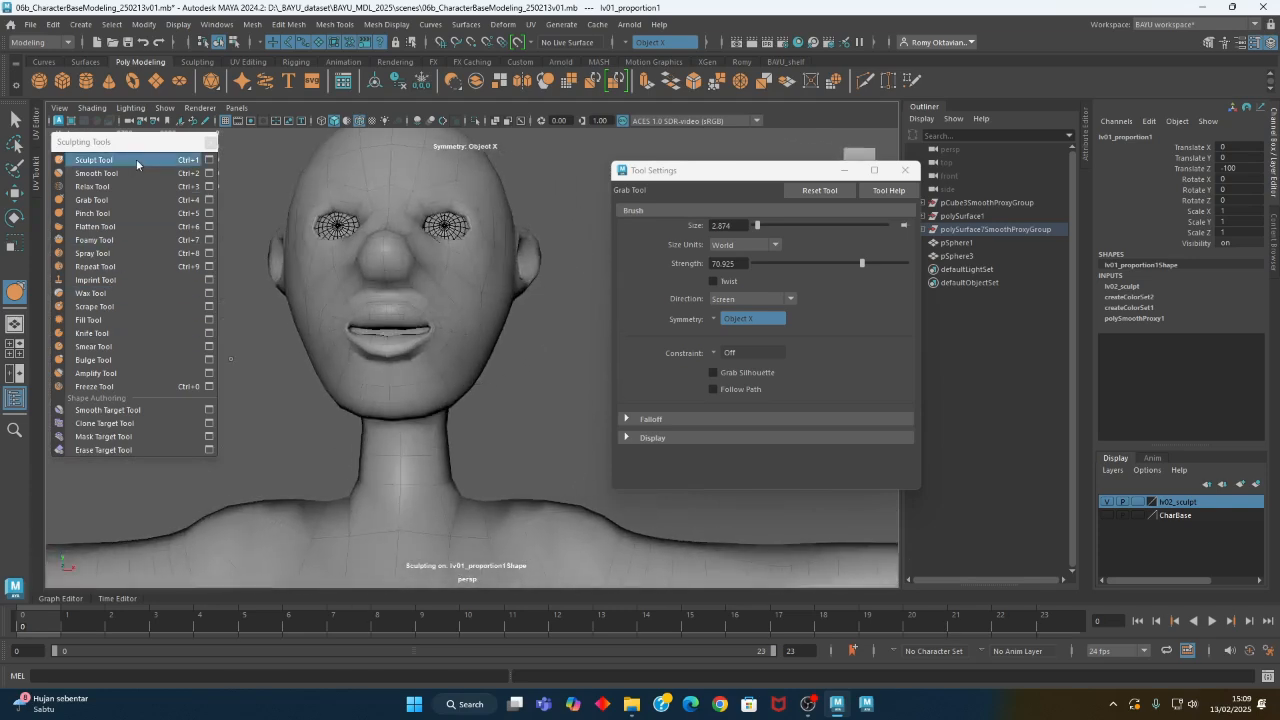
- Pinch the mouth with a brush of about 2.9, and fill out the underside of the chin with a Sculpt brush of about 8.1
{"action": "left_click", "coordinate": [126, 214]}
{"action": "left_click_drag", "start_coordinate": [405, 372], "coordinate": [458, 388], "text": "alt"}
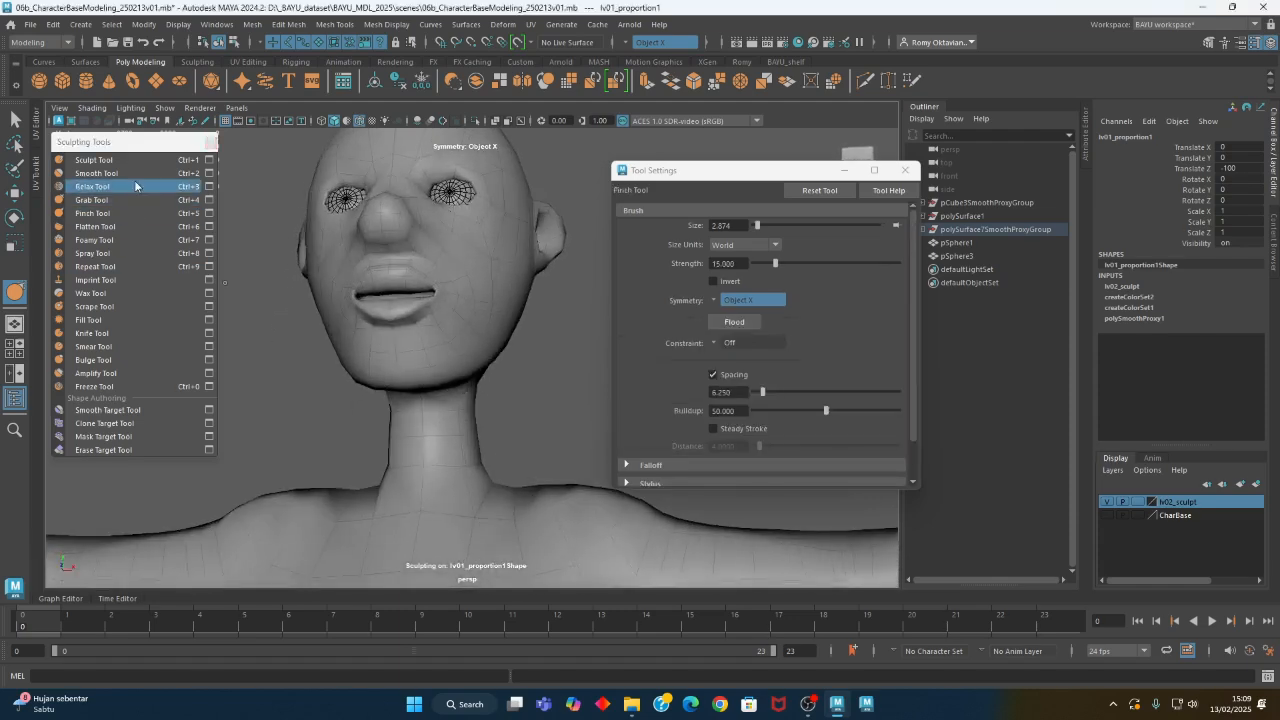
{"action": "left_click", "coordinate": [129, 161]}
{"action": "mouse_move", "coordinate": [410, 330]}
{"action": "left_mouse_down", "text": "alt"}
{"action": "mouse_move", "coordinate": [486, 349]}
{"action": "mouse_move", "coordinate": [423, 300]}
{"action": "left_mouse_up", "text": "alt"}
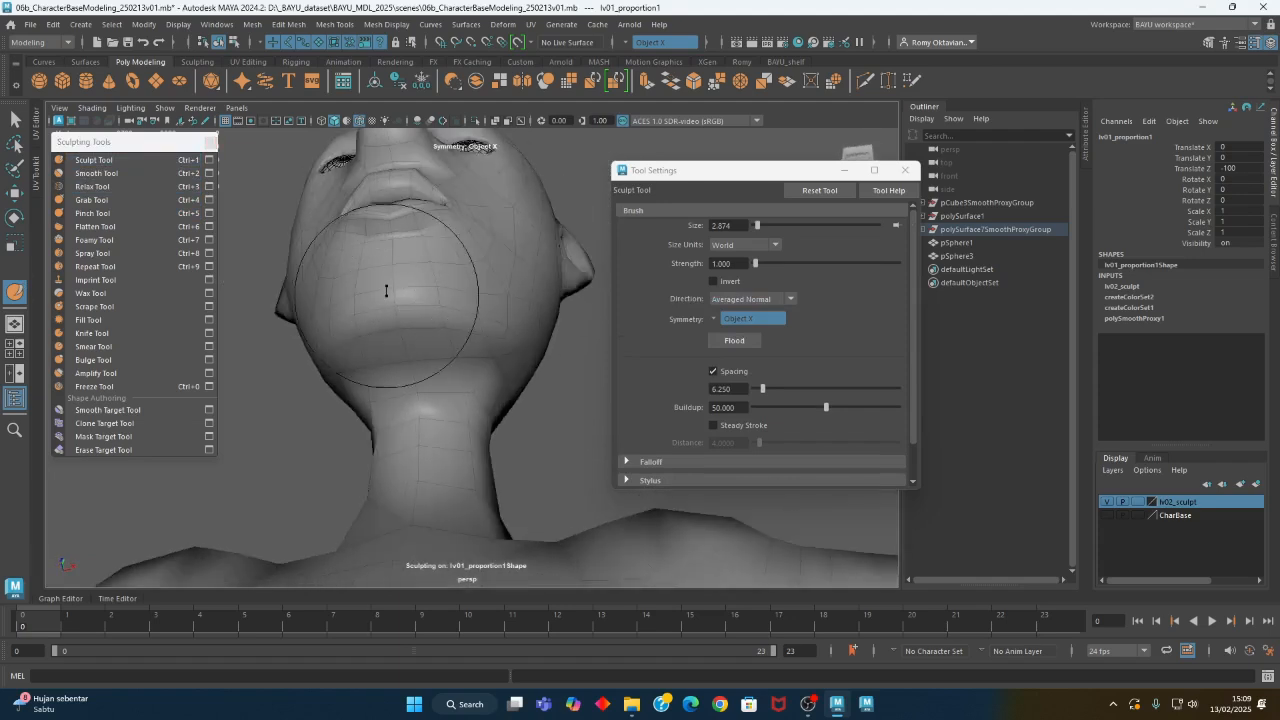
{"action": "left_click_drag", "start_coordinate": [425, 322], "coordinate": [420, 350], "text": "alt"}
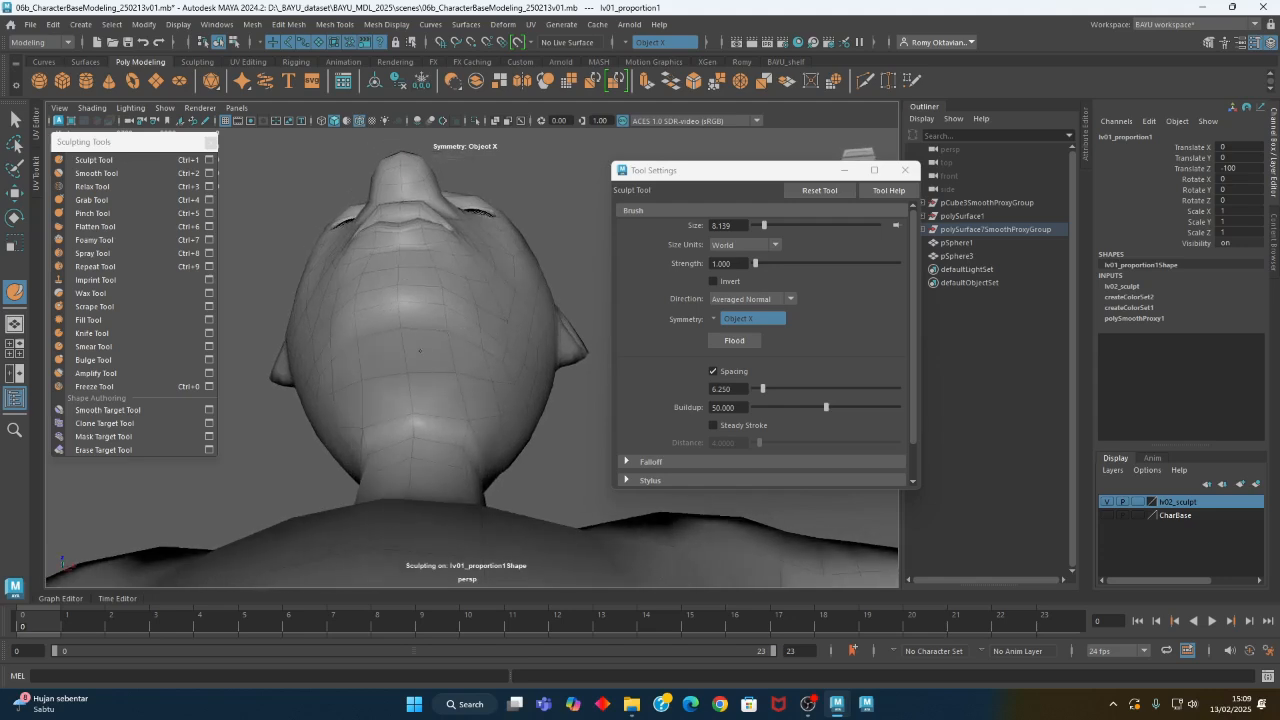
- Sculpt the cheeks and the side of the face with brushes of about 8.1 and 4.9
{"action": "mouse_move", "coordinate": [524, 332]}
{"action": "left_mouse_down", "text": "alt"}
{"action": "mouse_move", "coordinate": [366, 366]}
{"action": "mouse_move", "coordinate": [343, 386]}
{"action": "mouse_move", "coordinate": [419, 411]}
{"action": "mouse_move", "coordinate": [380, 471]}
{"action": "mouse_move", "coordinate": [474, 409]}
{"action": "mouse_move", "coordinate": [466, 337]}
{"action": "mouse_move", "coordinate": [440, 318]}
{"action": "mouse_move", "coordinate": [467, 297]}
{"action": "left_mouse_up", "text": "alt"}
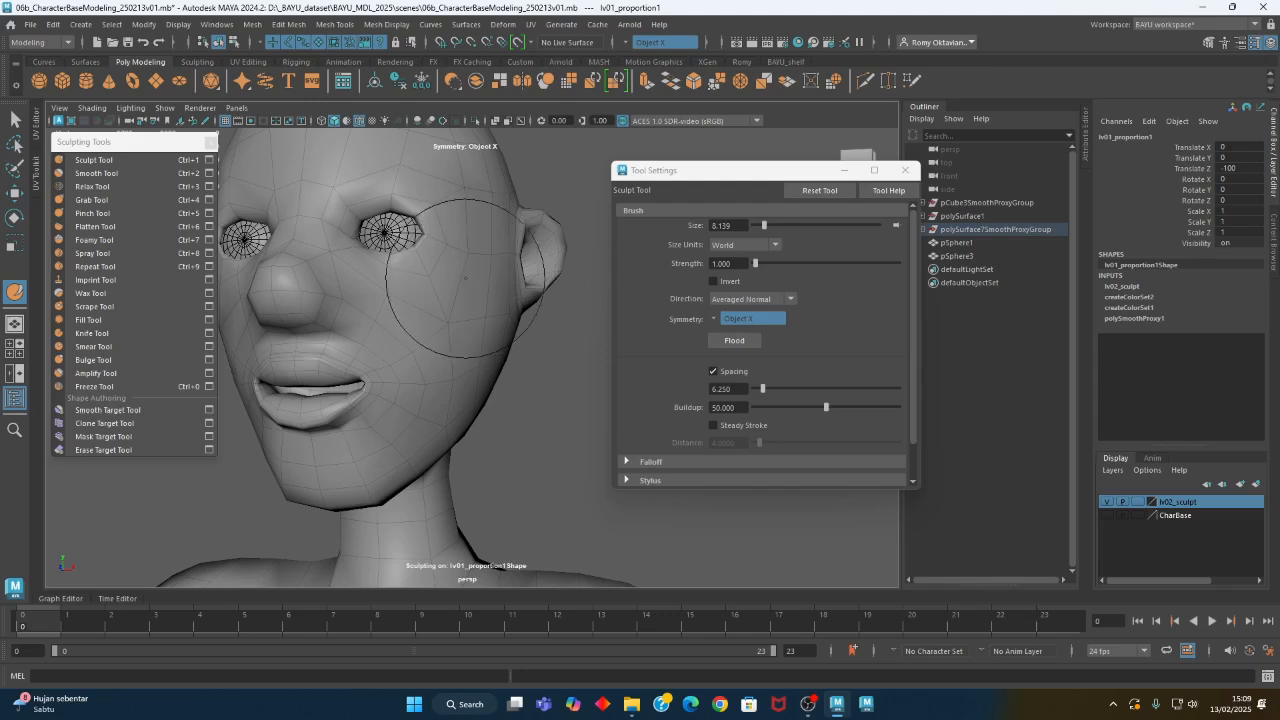
{"action": "mouse_move", "coordinate": [432, 304]}
{"action": "left_mouse_down", "text": "alt"}
{"action": "mouse_move", "coordinate": [434, 337]}
{"action": "mouse_move", "coordinate": [343, 294]}
{"action": "left_mouse_up", "text": "alt"}
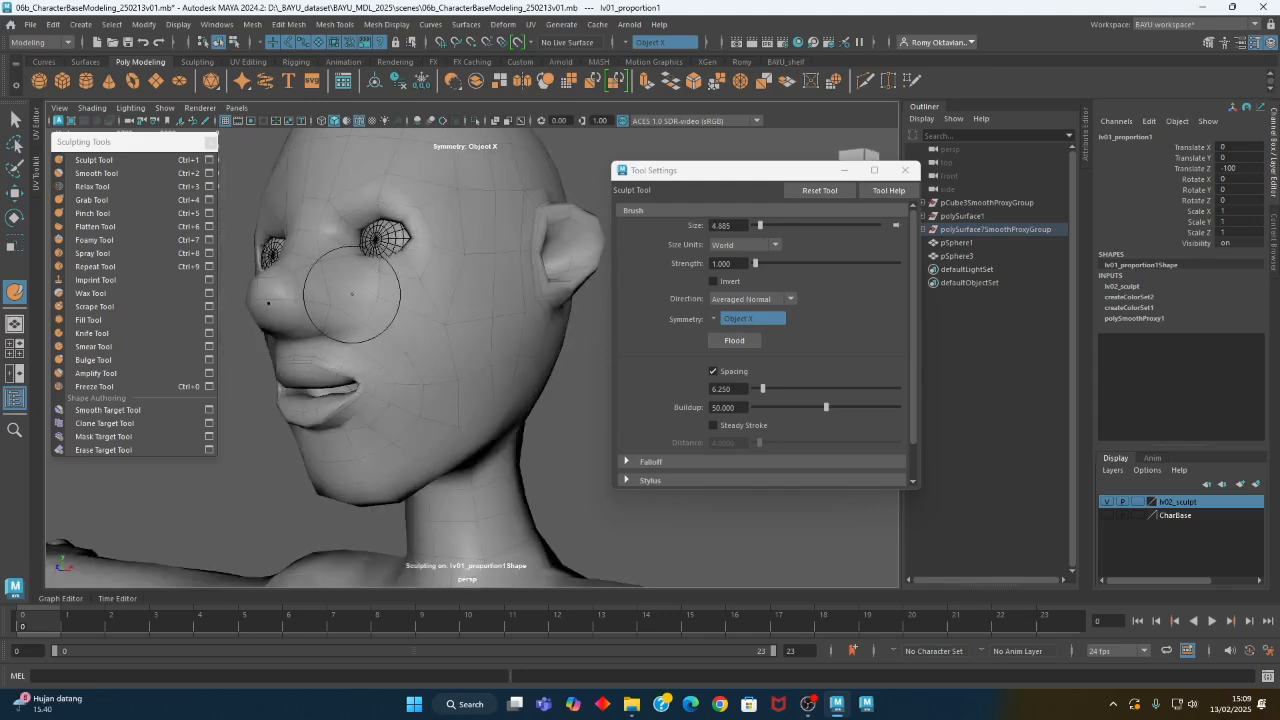
{"action": "left_click_drag", "start_coordinate": [457, 363], "coordinate": [407, 346], "text": "alt"}
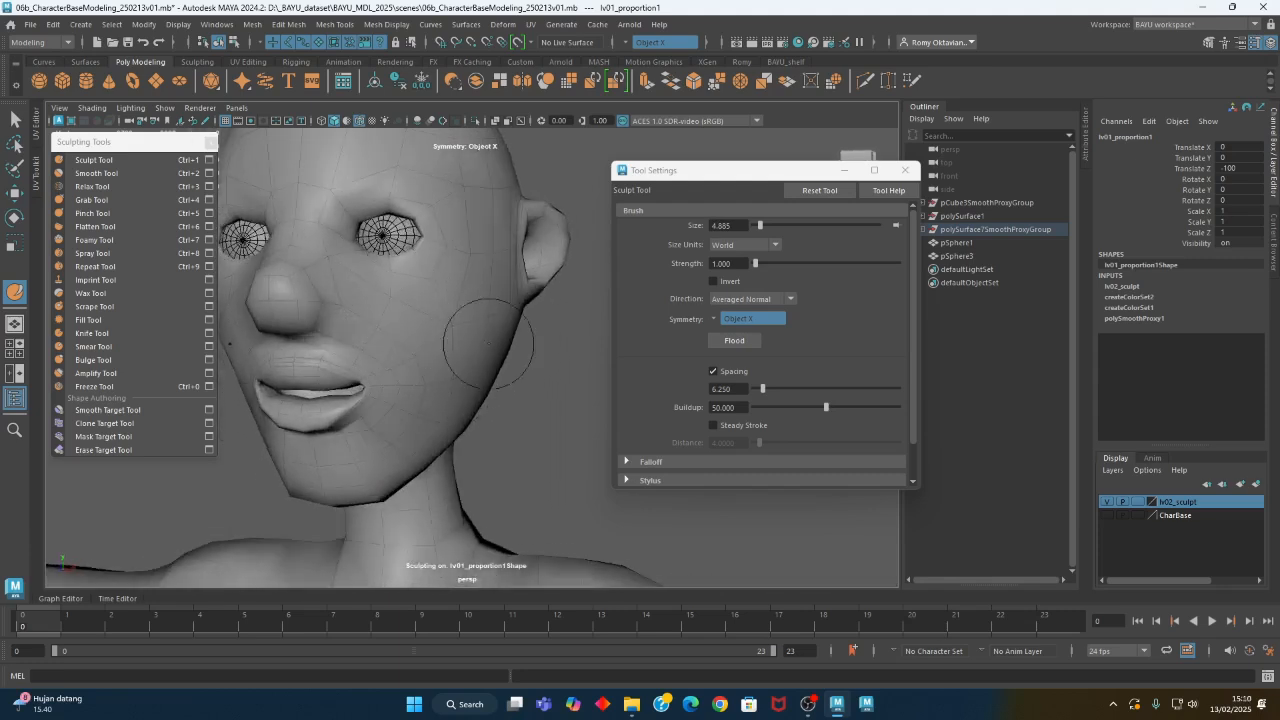
{"action": "left_click_drag", "start_coordinate": [485, 335], "coordinate": [492, 289], "text": "alt"}
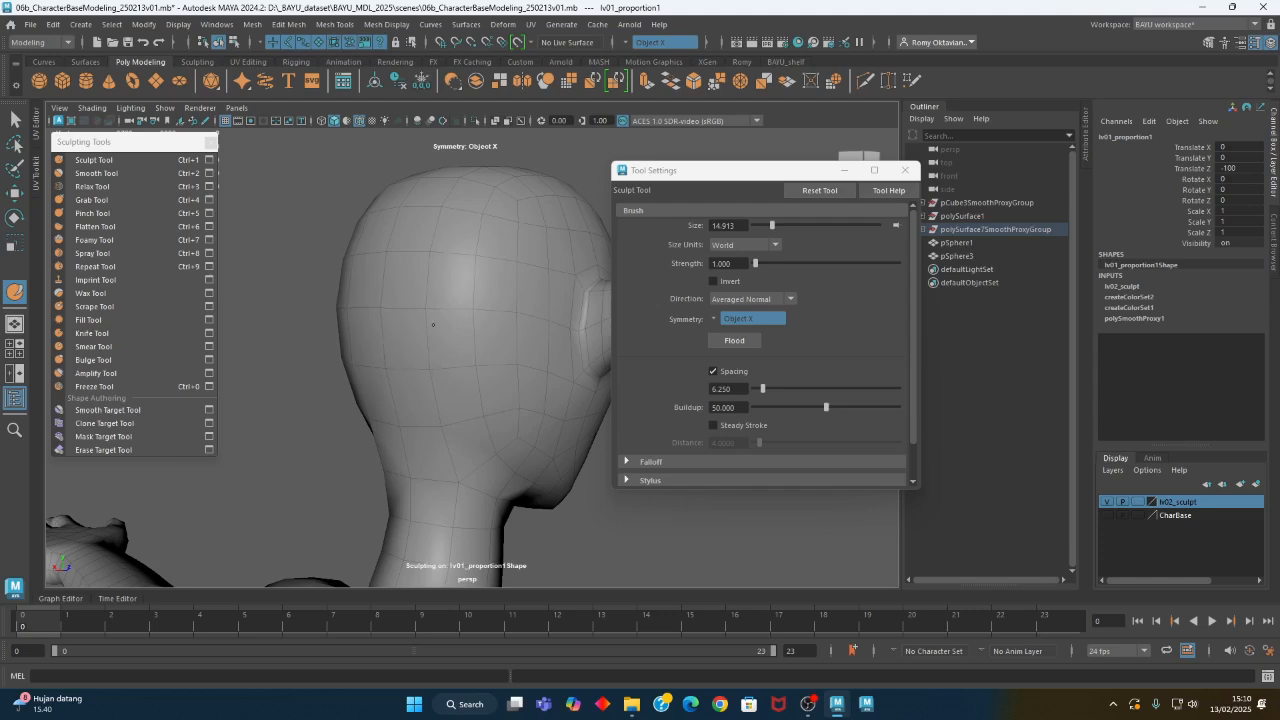
- Reshape the back of the head with a Grab brush of about 14.9, and the side of the head and jaw with one of about 11.2
{"action": "mouse_move", "coordinate": [340, 372]}
{"action": "left_mouse_down", "text": "alt"}
{"action": "mouse_move", "coordinate": [449, 369]}
{"action": "mouse_move", "coordinate": [443, 350]}
{"action": "mouse_move", "coordinate": [436, 376]}
{"action": "left_mouse_up", "text": "alt"}
{"action": "left_click", "coordinate": [92, 199]}
{"action": "mouse_move", "coordinate": [340, 340]}
{"action": "left_mouse_down", "text": "alt"}
{"action": "mouse_move", "coordinate": [456, 337]}
{"action": "mouse_move", "coordinate": [461, 320]}
{"action": "mouse_move", "coordinate": [483, 429]}
{"action": "mouse_move", "coordinate": [449, 332]}
{"action": "left_mouse_up", "text": "alt"}
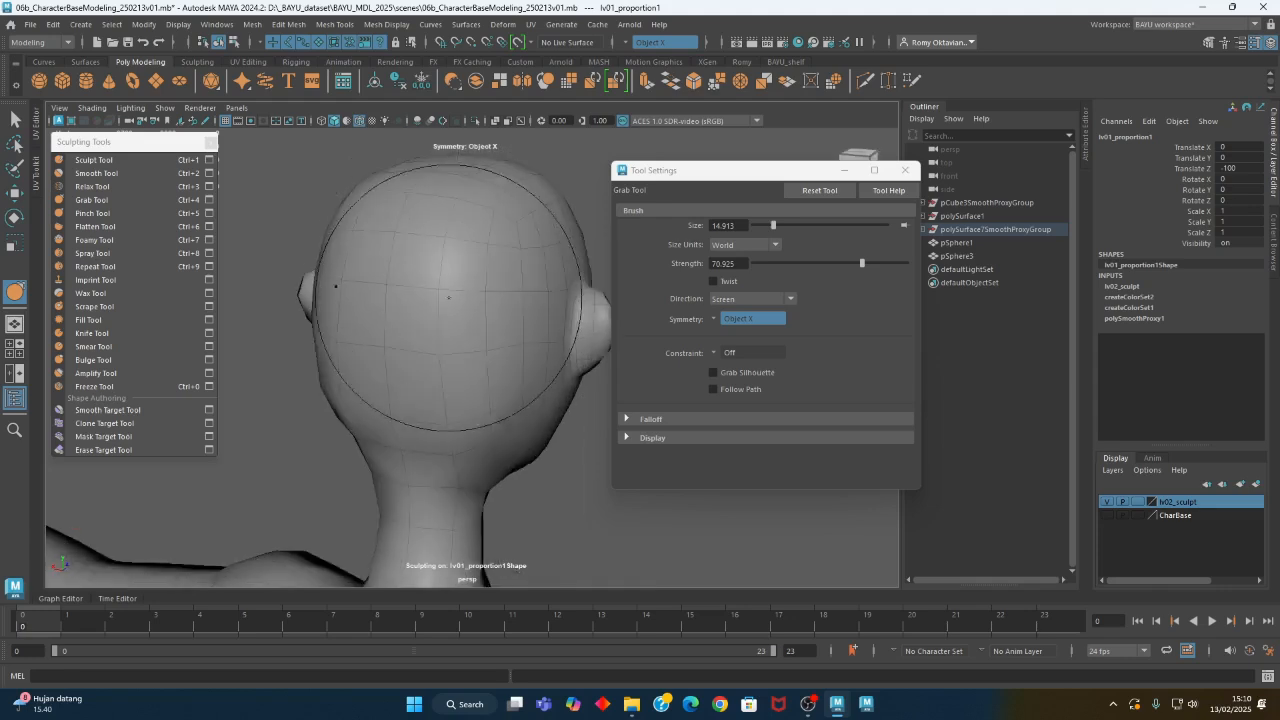
{"action": "mouse_move", "coordinate": [369, 354]}
{"action": "left_mouse_down", "text": "alt"}
{"action": "mouse_move", "coordinate": [435, 374]}
{"action": "mouse_move", "coordinate": [409, 366]}
{"action": "mouse_move", "coordinate": [374, 400]}
{"action": "mouse_move", "coordinate": [339, 404]}
{"action": "mouse_move", "coordinate": [286, 383]}
{"action": "mouse_move", "coordinate": [429, 407]}
{"action": "left_mouse_up", "text": "alt"}
{"action": "right_click_drag", "start_coordinate": [429, 407], "coordinate": [497, 350], "text": "alt"}
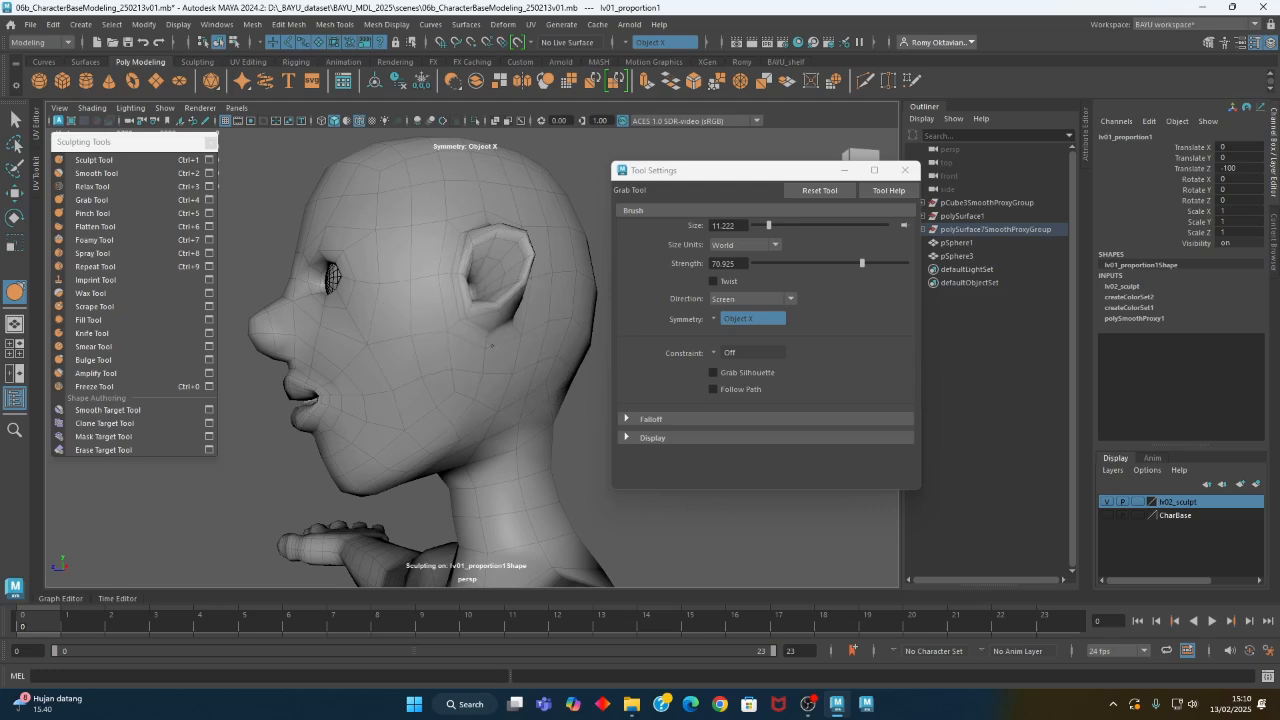
{"action": "left_click_drag", "start_coordinate": [490, 358], "coordinate": [542, 296], "text": "alt"}
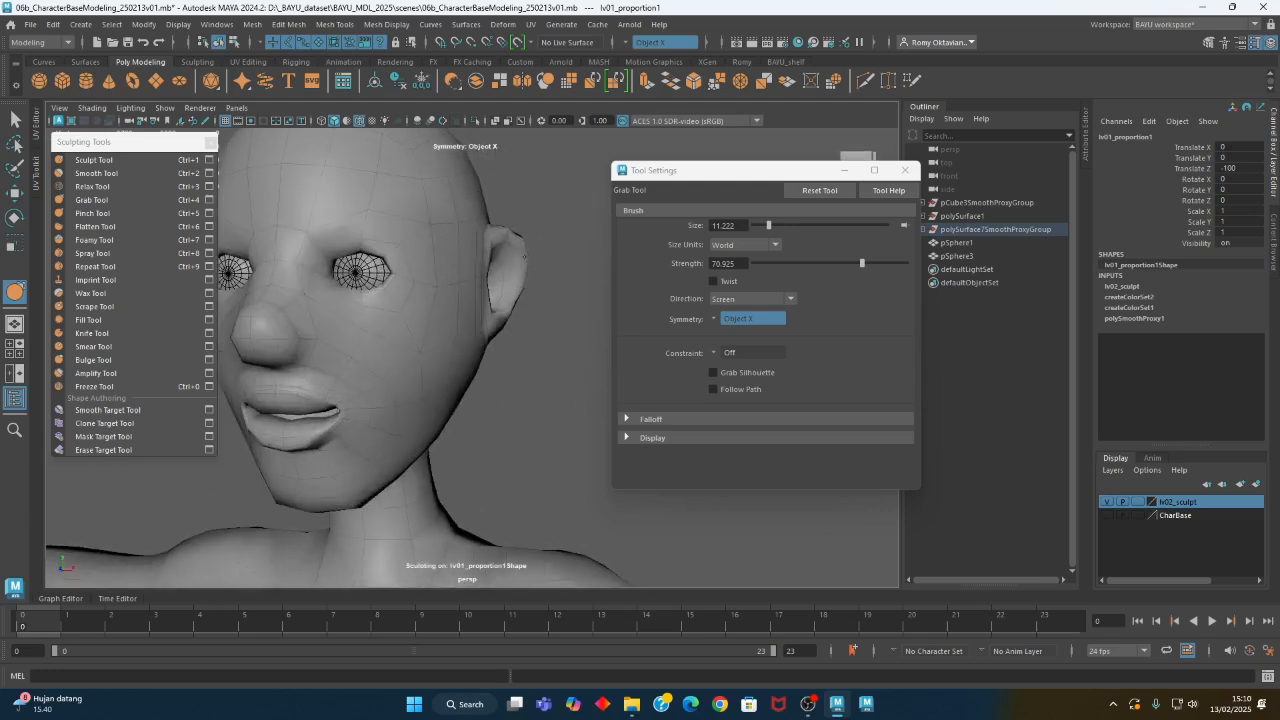
{"action": "left_click_drag", "start_coordinate": [523, 256], "coordinate": [406, 364], "text": "alt"}
- Build up the hips and legs along Averaged Normal with a Sculpt brush of about 36 at strength 1
{"action": "scroll", "coordinate": [406, 364], "scroll_direction": "down", "scroll_amount": 5}
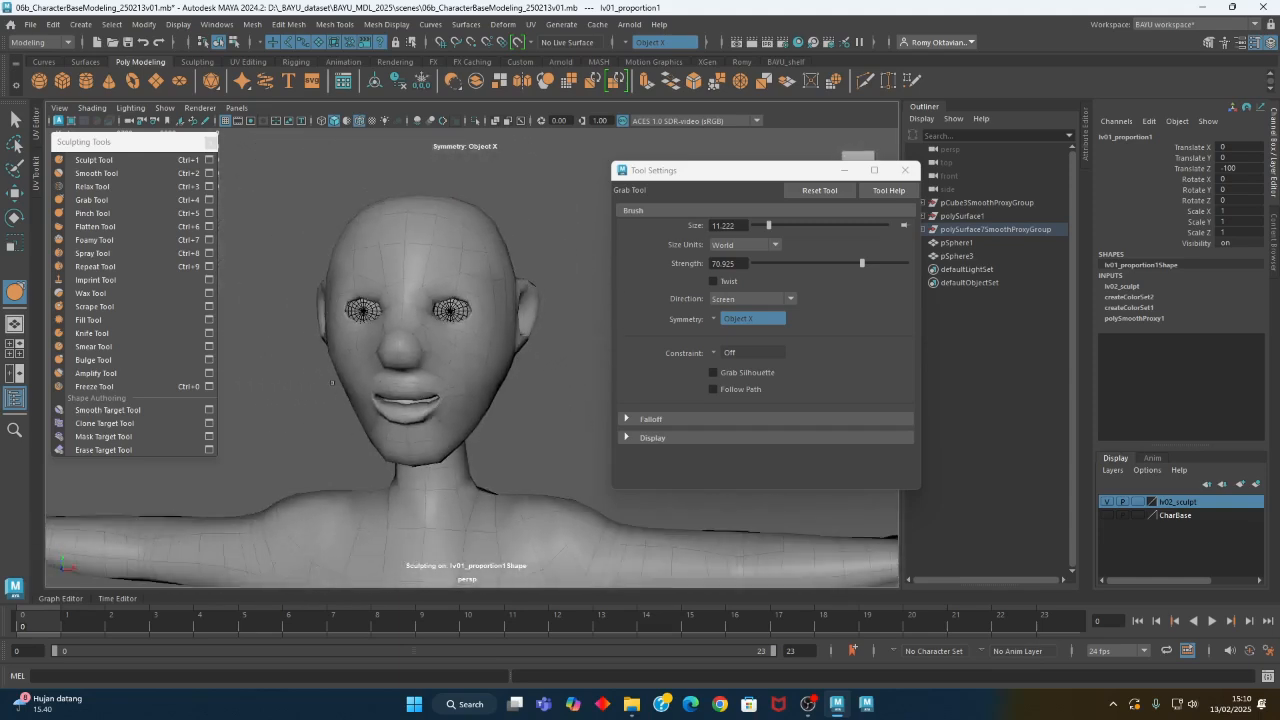
{"action": "middle_click_drag", "start_coordinate": [448, 363], "coordinate": [457, 237], "text": "alt"}
{"action": "right_click_drag", "start_coordinate": [483, 363], "coordinate": [72, 361], "text": "alt"}
{"action": "middle_click_drag", "start_coordinate": [434, 414], "coordinate": [392, 251], "text": "alt"}
{"action": "mouse_move", "coordinate": [486, 364]}
{"action": "left_mouse_down", "text": "alt"}
{"action": "mouse_move", "coordinate": [254, 354]}
{"action": "mouse_move", "coordinate": [469, 357]}
{"action": "left_mouse_up", "text": "alt"}
{"action": "scroll", "coordinate": [466, 400], "scroll_direction": "up", "scroll_amount": 5}
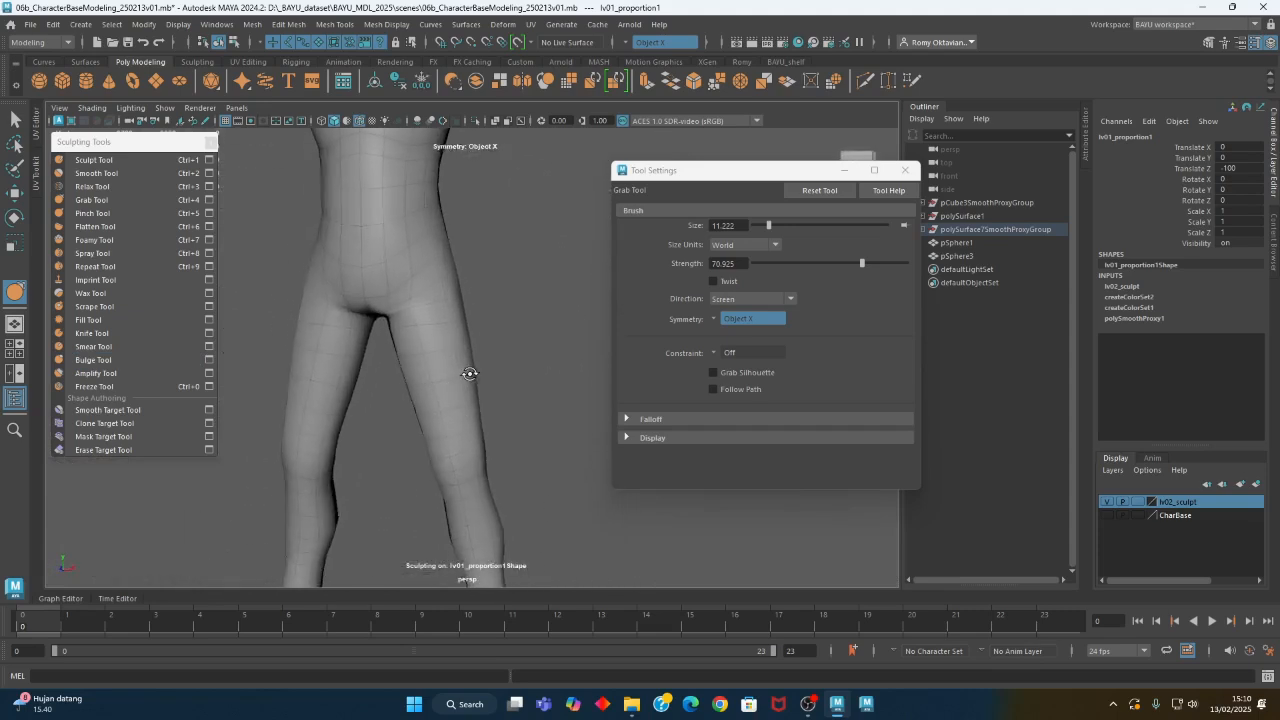
{"action": "left_click", "coordinate": [80, 160]}
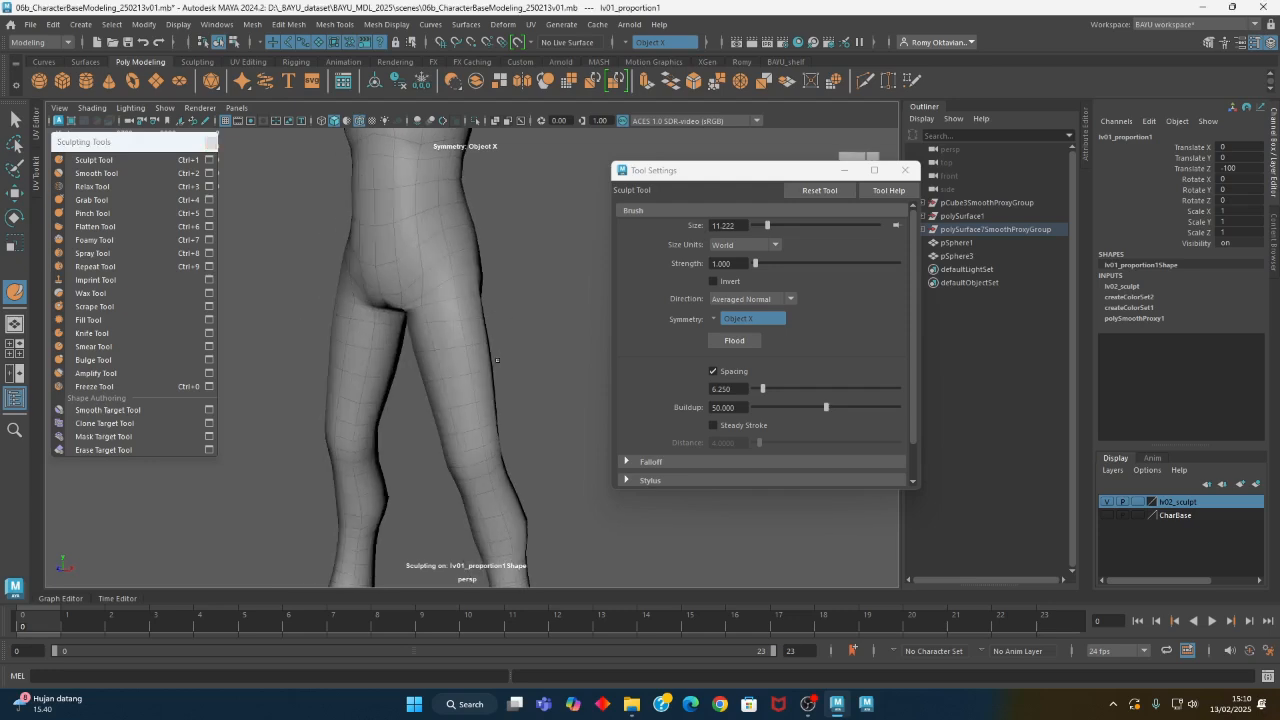
{"action": "left_click_drag", "start_coordinate": [553, 381], "coordinate": [536, 374], "text": "alt"}
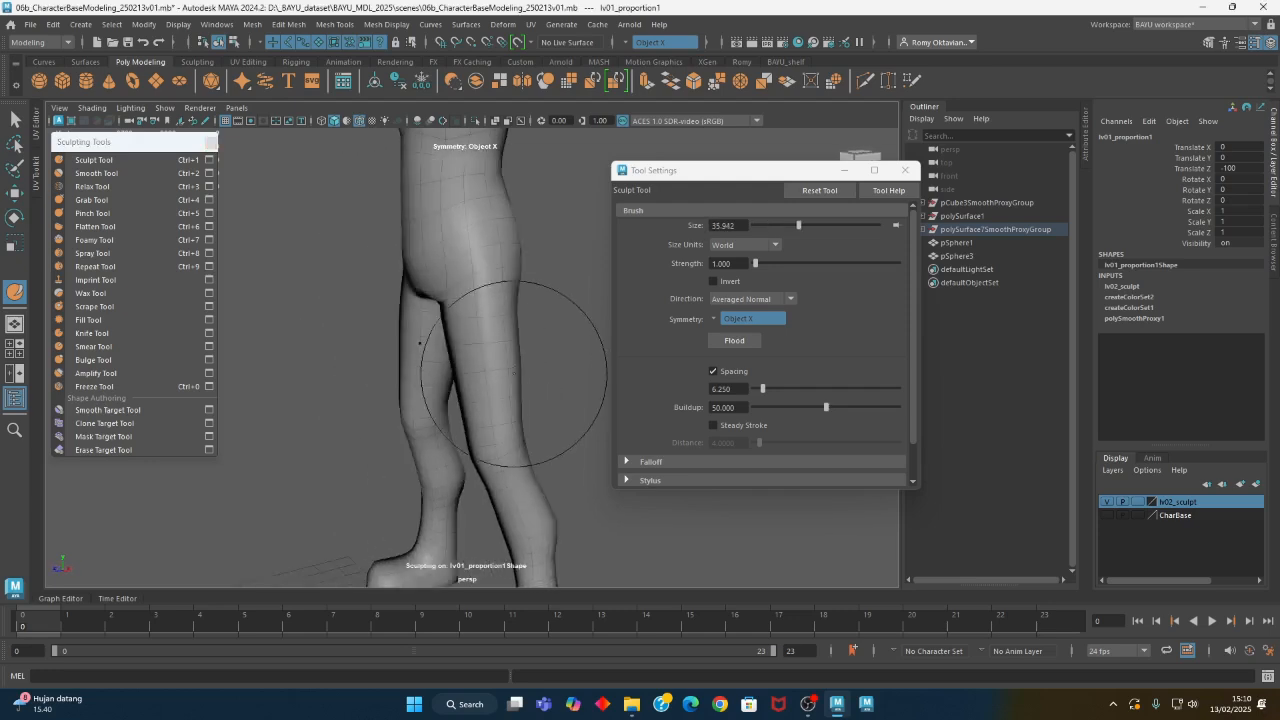
{"action": "mouse_move", "coordinate": [495, 272]}
{"action": "left_mouse_down", "text": "alt"}
{"action": "mouse_move", "coordinate": [600, 320]}
{"action": "mouse_move", "coordinate": [551, 340]}
{"action": "mouse_move", "coordinate": [518, 383]}
{"action": "mouse_move", "coordinate": [420, 423]}
{"action": "mouse_move", "coordinate": [401, 416]}
{"action": "left_mouse_up", "text": "alt"}
{"action": "right_click_drag", "start_coordinate": [486, 420], "coordinate": [405, 445], "text": "alt"}
{"action": "left_click_drag", "start_coordinate": [415, 448], "coordinate": [376, 450], "text": "alt"}
{"action": "mouse_move", "coordinate": [452, 368]}
{"action": "left_mouse_down", "text": "alt"}
{"action": "mouse_move", "coordinate": [463, 378]}
{"action": "mouse_move", "coordinate": [420, 384]}
{"action": "left_mouse_up", "text": "alt"}
{"action": "mouse_move", "coordinate": [455, 382]}
{"action": "right_mouse_down", "text": "alt"}
{"action": "mouse_move", "coordinate": [486, 371]}
{"action": "mouse_move", "coordinate": [503, 297]}
{"action": "right_mouse_up", "text": "alt"}
{"action": "mouse_move", "coordinate": [503, 297]}
{"action": "left_mouse_down", "text": "alt"}
{"action": "mouse_move", "coordinate": [439, 282]}
{"action": "mouse_move", "coordinate": [569, 329]}
{"action": "mouse_move", "coordinate": [479, 260]}
{"action": "mouse_move", "coordinate": [470, 228]}
{"action": "left_mouse_up", "text": "alt"}
{"action": "left_click_drag", "start_coordinate": [490, 272], "coordinate": [529, 331], "text": "alt"}
{"action": "right_click_drag", "start_coordinate": [529, 331], "coordinate": [309, 383], "text": "alt"}
{"action": "left_click_drag", "start_coordinate": [309, 383], "coordinate": [598, 345], "text": "alt"}
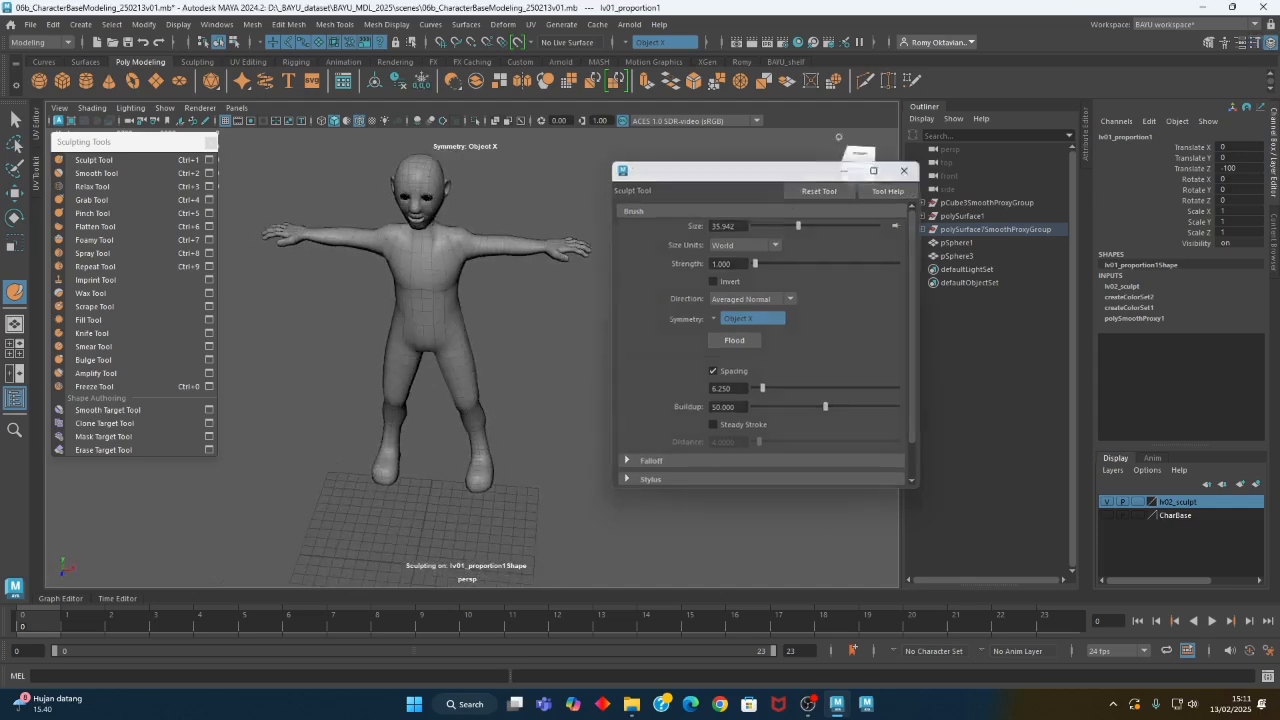
- Close the tool settings and sculpting tools windows, and select the whole character mesh with the Move tool
{"action": "left_click", "coordinate": [905, 170]}
{"action": "left_click", "coordinate": [209, 143]}
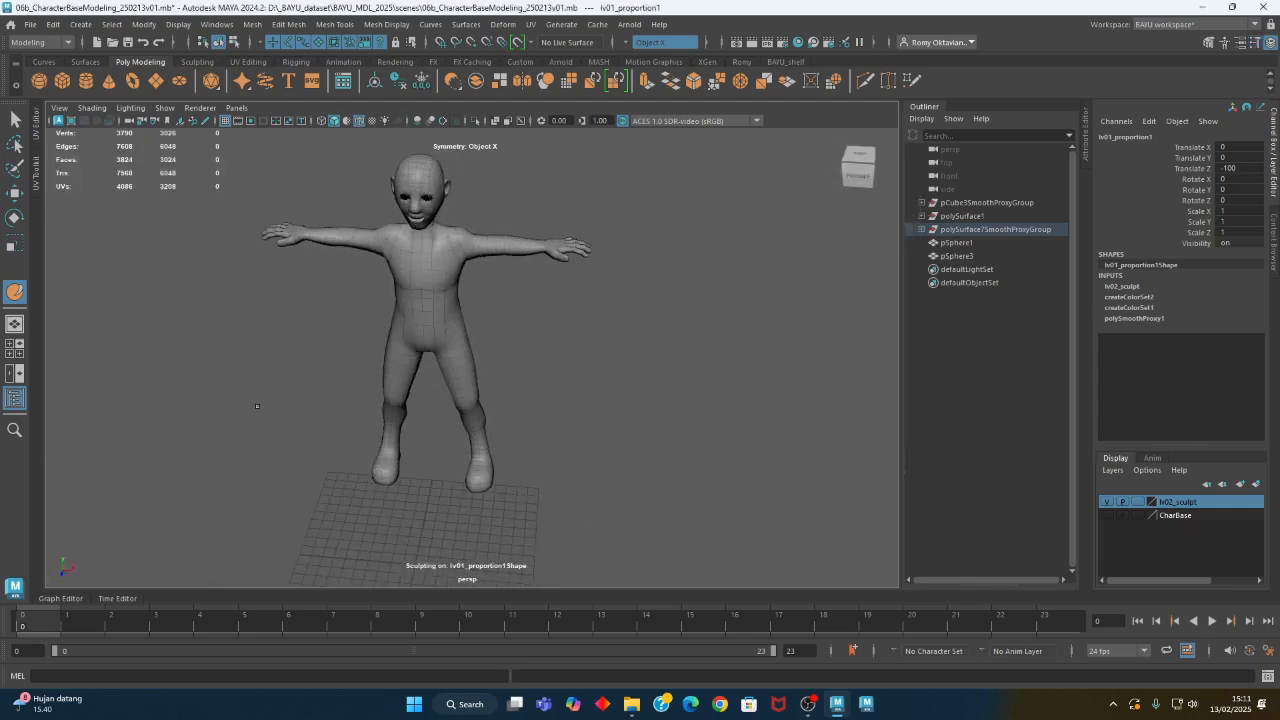
{"action": "key", "text": "w"}
{"action": "middle_click_drag", "start_coordinate": [436, 383], "coordinate": [419, 446], "text": "alt"}
{"action": "left_click_drag", "start_coordinate": [419, 446], "coordinate": [376, 416], "text": "alt"}
{"action": "middle_click_drag", "start_coordinate": [447, 460], "coordinate": [434, 419], "text": "alt"}
{"action": "left_click_drag", "start_coordinate": [434, 420], "coordinate": [496, 393], "text": "alt"}
{"action": "left_click", "coordinate": [502, 380]}
{"action": "scroll", "coordinate": [400, 330], "scroll_direction": "up", "scroll_amount": 1}
{"action": "middle_click_drag", "start_coordinate": [382, 325], "coordinate": [411, 397], "text": "alt"}
{"action": "left_click_drag", "start_coordinate": [411, 397], "coordinate": [537, 434], "text": "alt"}
{"action": "left_click", "coordinate": [455, 395]}
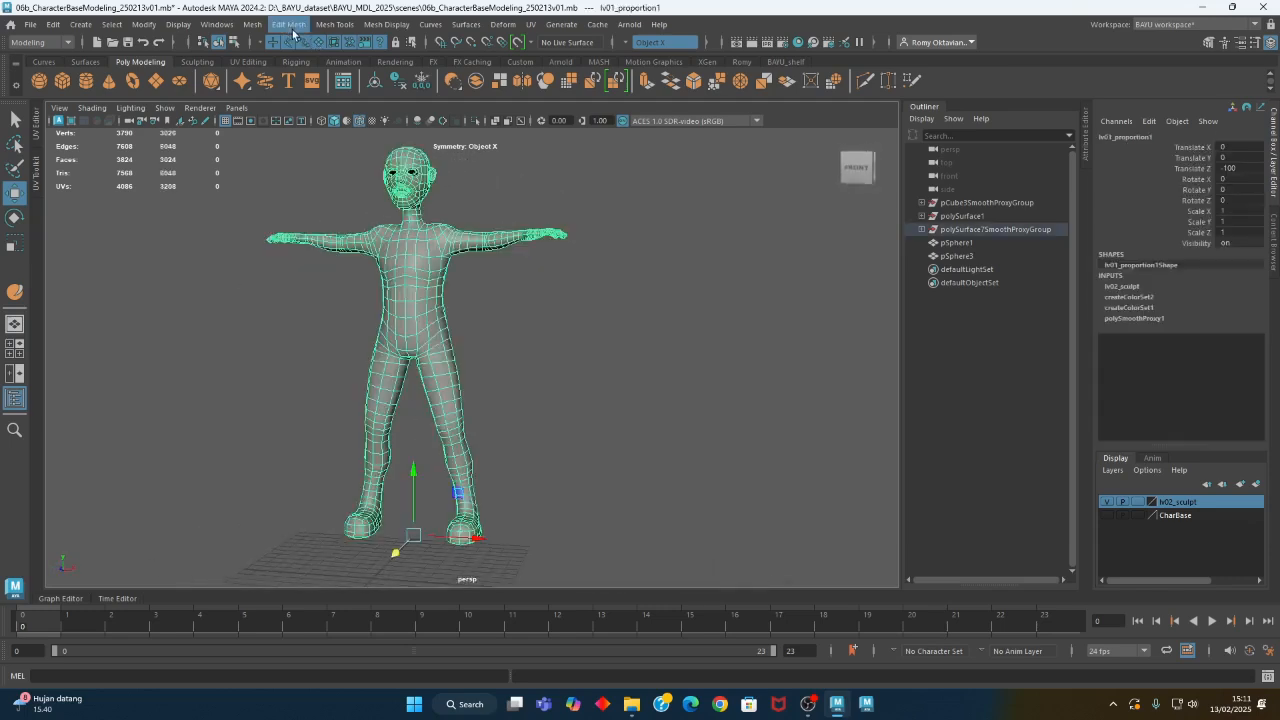
- Touch up the thighs with a Sculpt brush of about 36 at strength 1 and close the sculpting windows
{"action": "left_click", "coordinate": [335, 24]}
{"action": "mouse_move", "coordinate": [447, 221]}
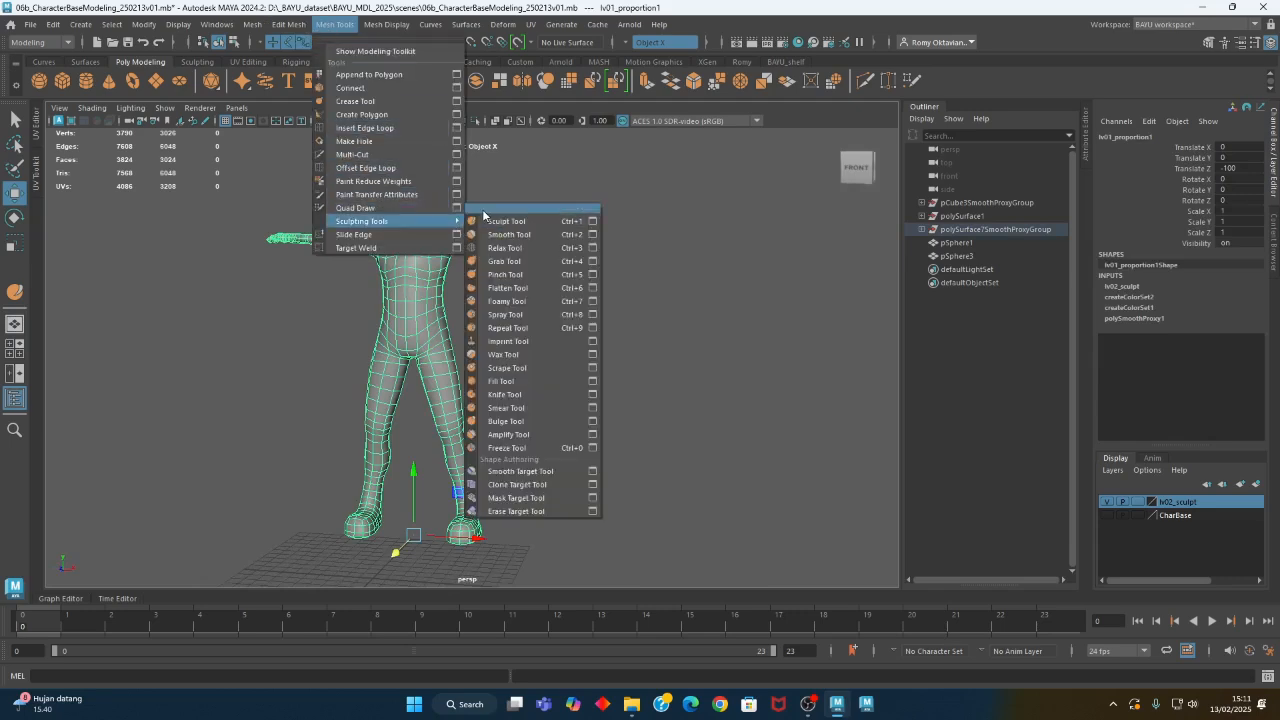
{"action": "left_click", "coordinate": [483, 209]}
{"action": "mouse_move", "coordinate": [511, 191]}
{"action": "left_mouse_down"}
{"action": "mouse_move", "coordinate": [189, 145]}
{"action": "mouse_move", "coordinate": [106, 148]}
{"action": "left_mouse_up"}
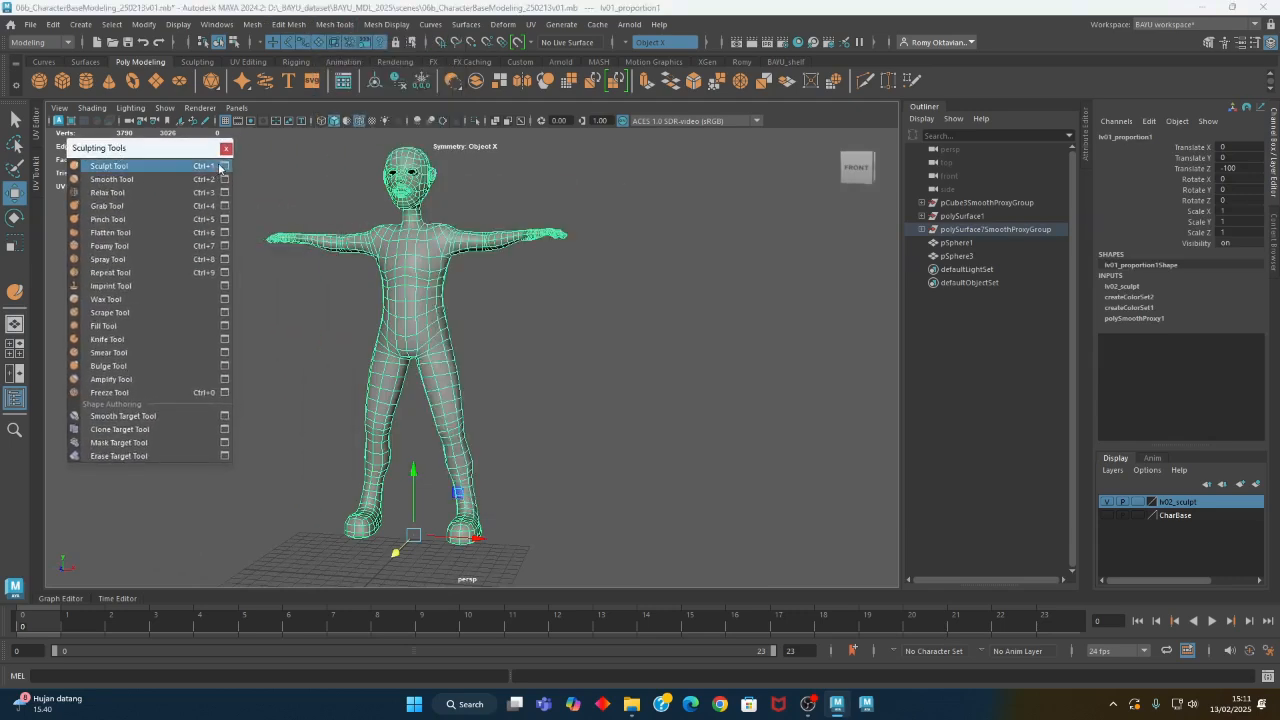
{"action": "left_click", "coordinate": [225, 168]}
{"action": "left_click_drag", "start_coordinate": [352, 420], "coordinate": [480, 430], "text": "alt"}
{"action": "right_click_drag", "start_coordinate": [482, 432], "coordinate": [653, 415], "text": "alt"}
{"action": "mouse_move", "coordinate": [590, 413]}
{"action": "left_mouse_down", "text": "alt"}
{"action": "mouse_move", "coordinate": [457, 409]}
{"action": "mouse_move", "coordinate": [437, 433]}
{"action": "mouse_move", "coordinate": [371, 449]}
{"action": "mouse_move", "coordinate": [431, 434]}
{"action": "mouse_move", "coordinate": [400, 430]}
{"action": "left_mouse_up", "text": "alt"}
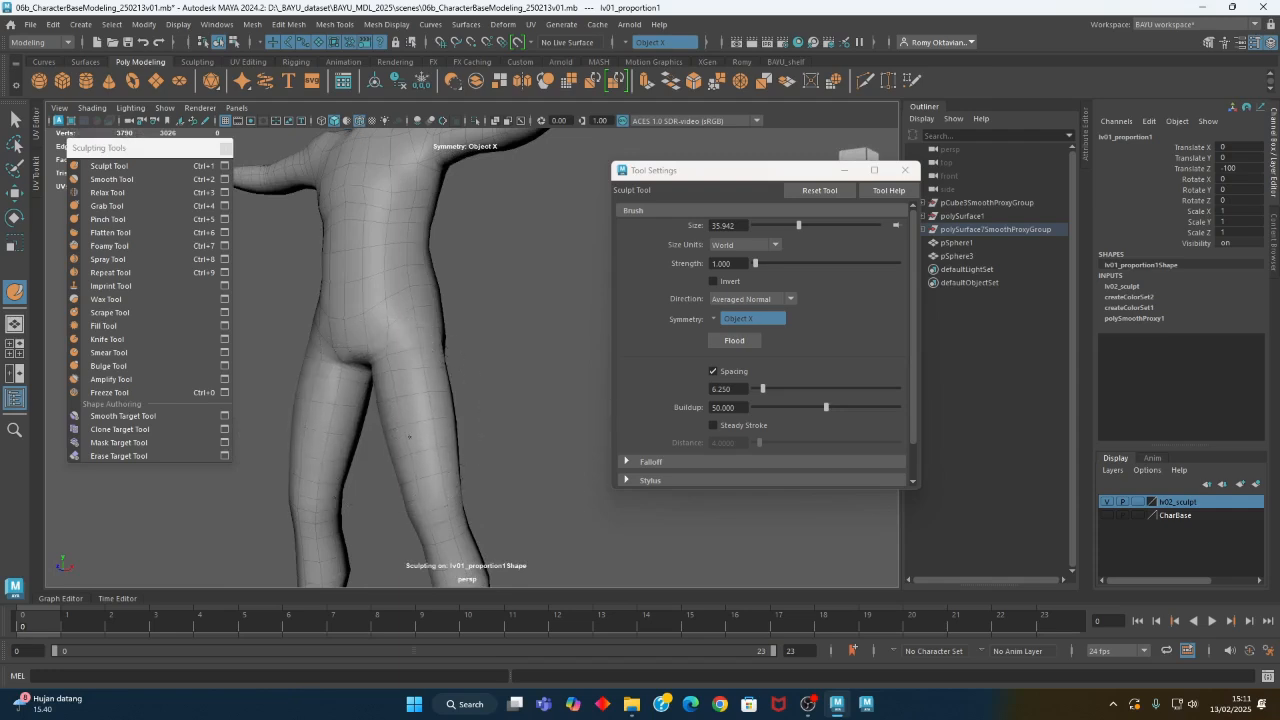
{"action": "mouse_move", "coordinate": [405, 426]}
{"action": "left_mouse_down"}
{"action": "mouse_move", "coordinate": [417, 457]}
{"action": "mouse_move", "coordinate": [397, 463]}
{"action": "mouse_move", "coordinate": [420, 430]}
{"action": "mouse_move", "coordinate": [511, 477]}
{"action": "left_mouse_up"}
{"action": "right_click_drag", "start_coordinate": [511, 477], "coordinate": [331, 446], "text": "alt"}
{"action": "middle_click_drag", "start_coordinate": [331, 446], "coordinate": [348, 468], "text": "alt"}
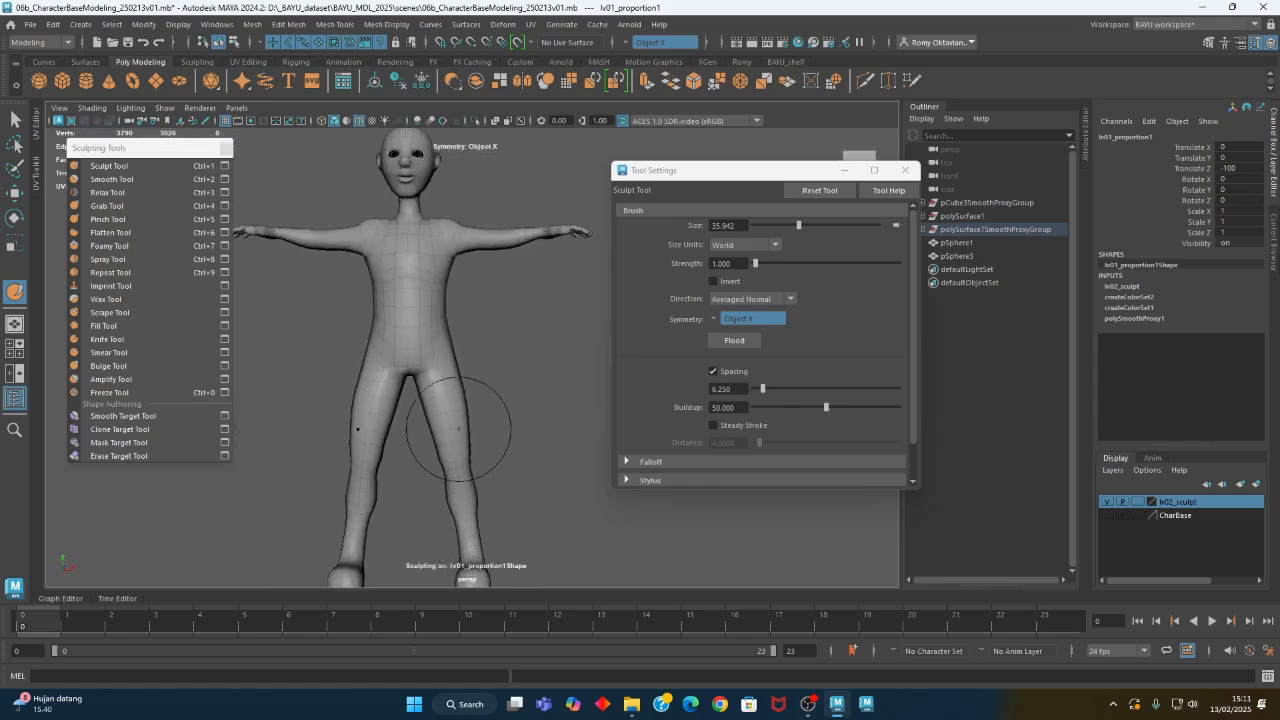
{"action": "key", "text": "w"}
{"action": "left_click", "coordinate": [904, 170]}
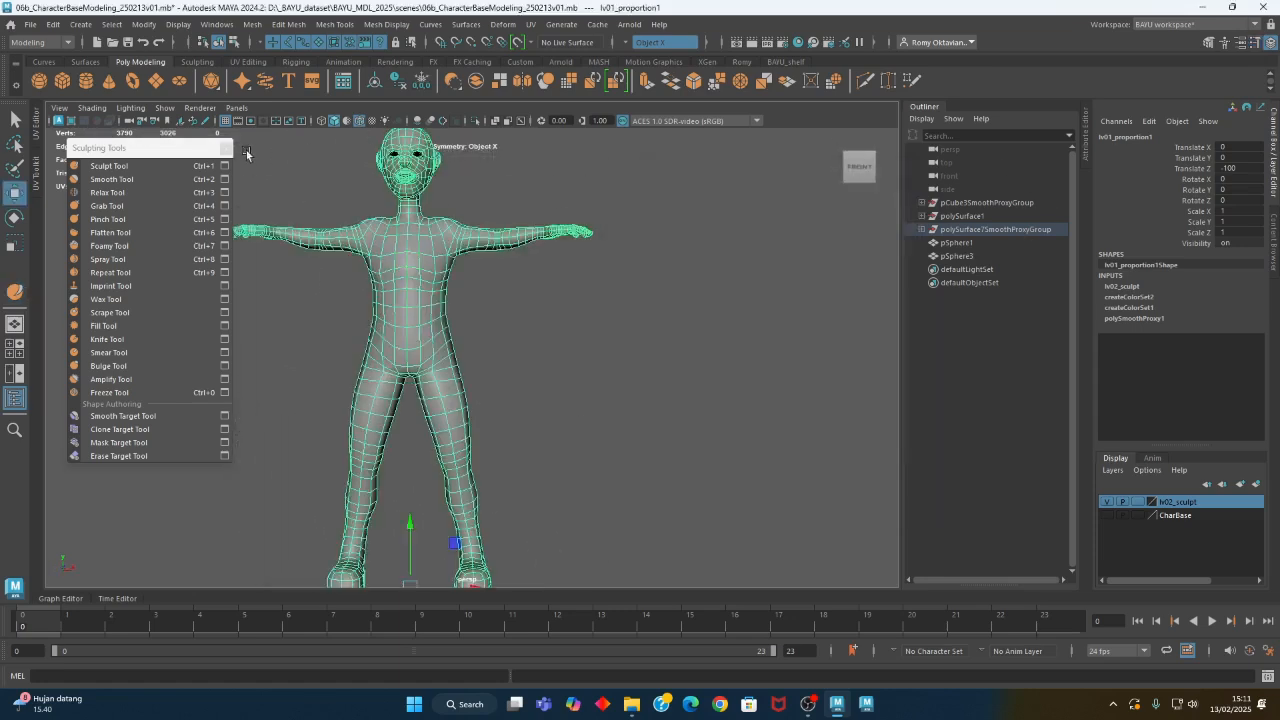
{"action": "left_click", "coordinate": [225, 147]}
- Create a subdiv proxy of the character mesh with Exponential subdivision and division level 1
{"action": "middle_click_drag", "start_coordinate": [537, 368], "coordinate": [455, 380], "text": "alt"}
{"action": "scroll", "coordinate": [455, 380], "scroll_direction": "down", "scroll_amount": 3}
{"action": "left_click_drag", "start_coordinate": [474, 391], "coordinate": [383, 384], "text": "alt"}
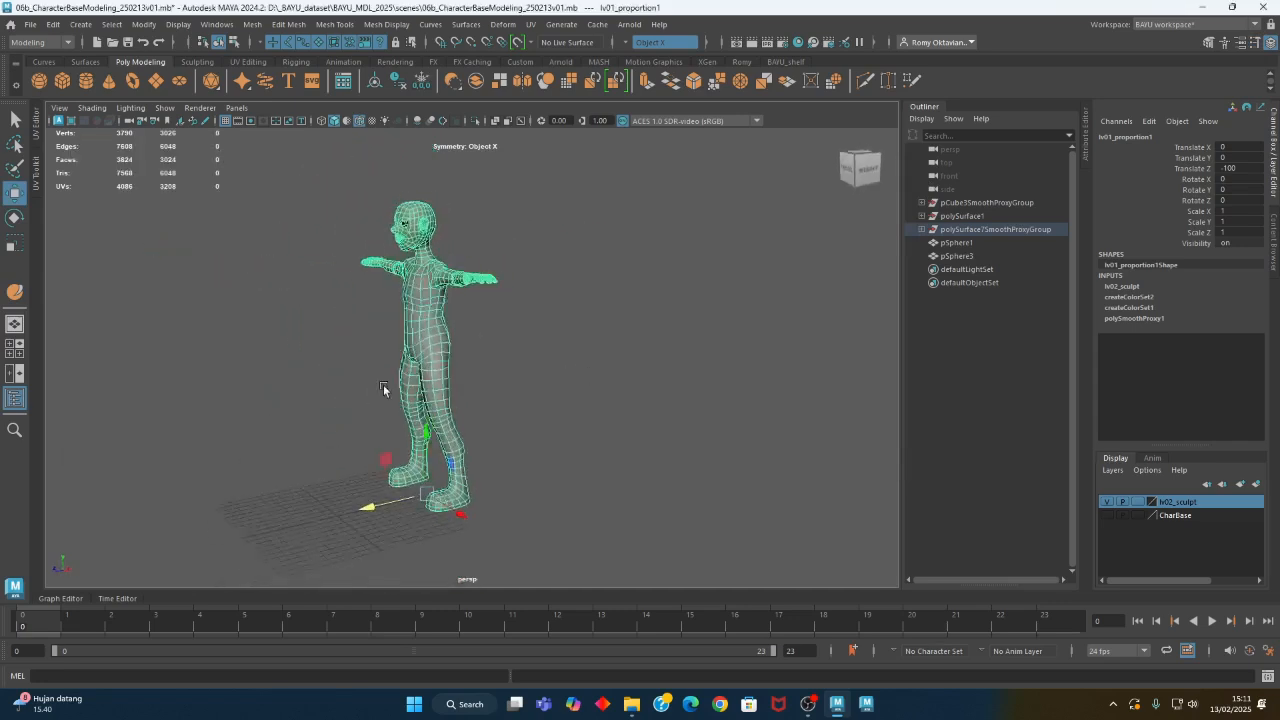
{"action": "left_click", "coordinate": [509, 394]}
{"action": "left_click", "coordinate": [444, 428]}
{"action": "left_click_drag", "start_coordinate": [444, 428], "coordinate": [273, 319], "text": "alt"}
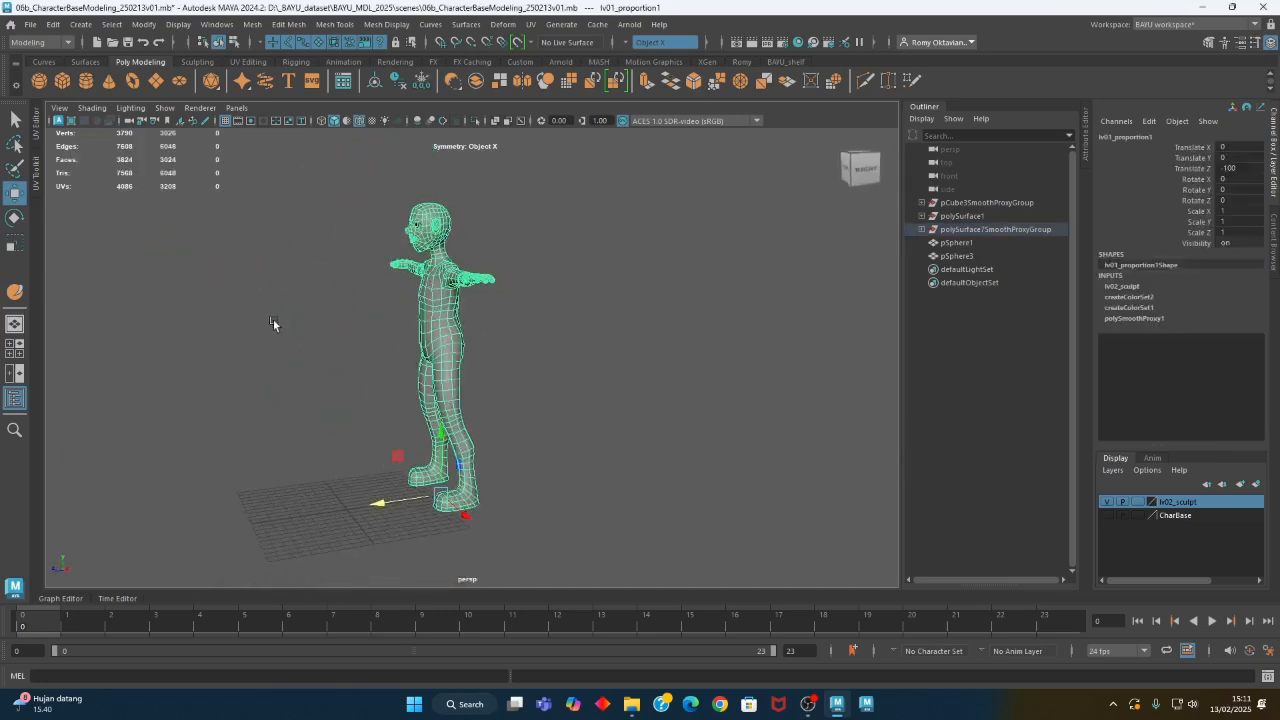
{"action": "left_click", "coordinate": [252, 24]}
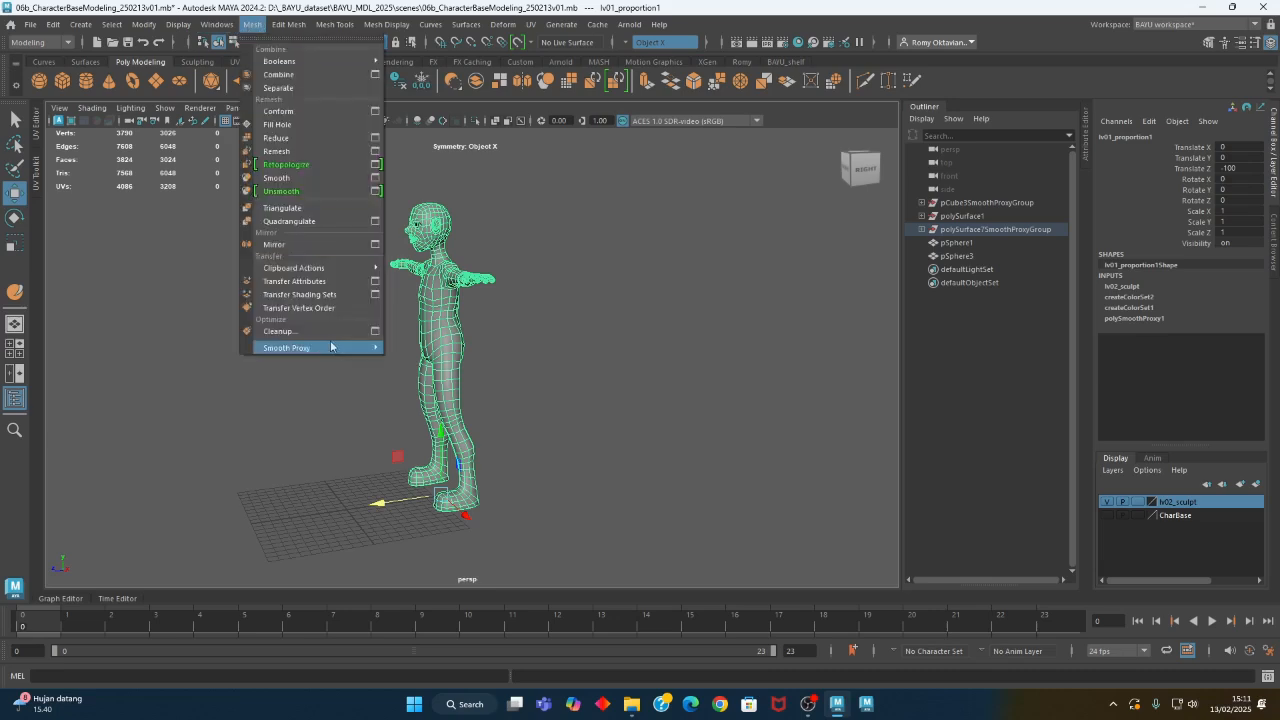
{"action": "mouse_move", "coordinate": [343, 348]}
{"action": "left_click", "coordinate": [549, 348]}
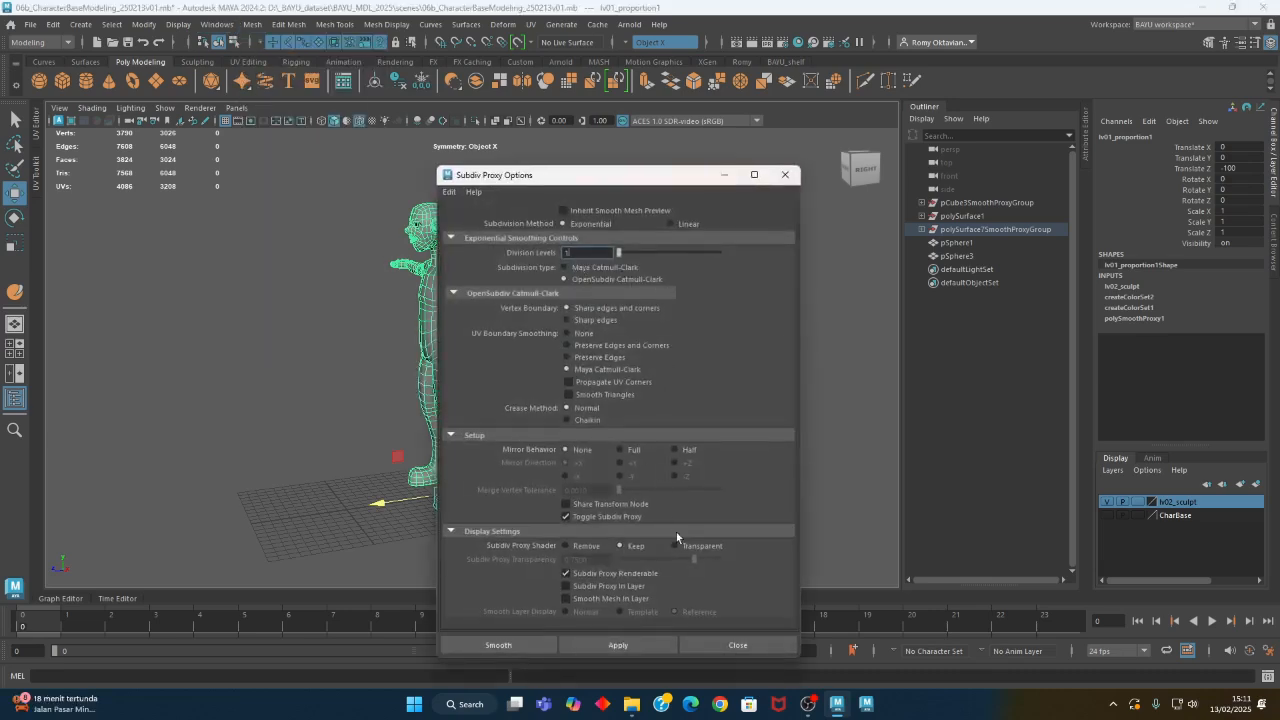
{"action": "left_click", "coordinate": [503, 648]}
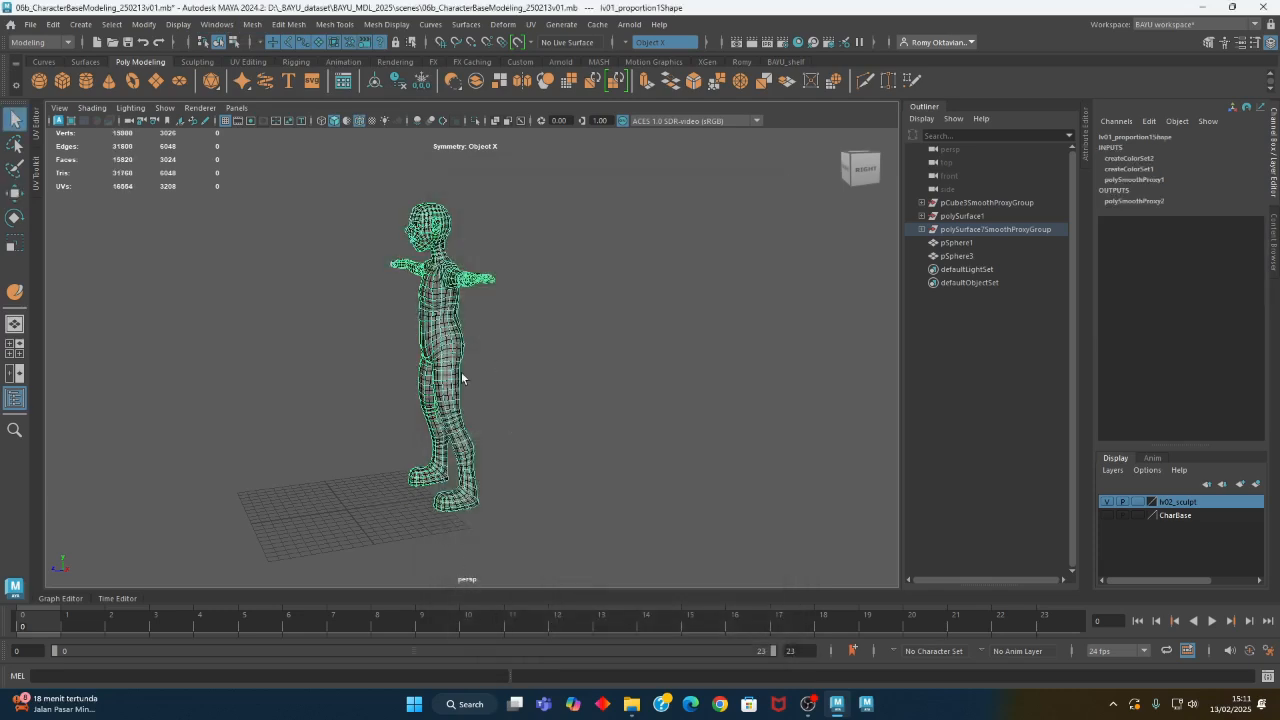
- Select the smoothed copy of the character and set its Translate Z to -200
{"action": "right_click_drag", "start_coordinate": [462, 378], "coordinate": [560, 385], "text": "alt"}
{"action": "left_click", "coordinate": [432, 310]}
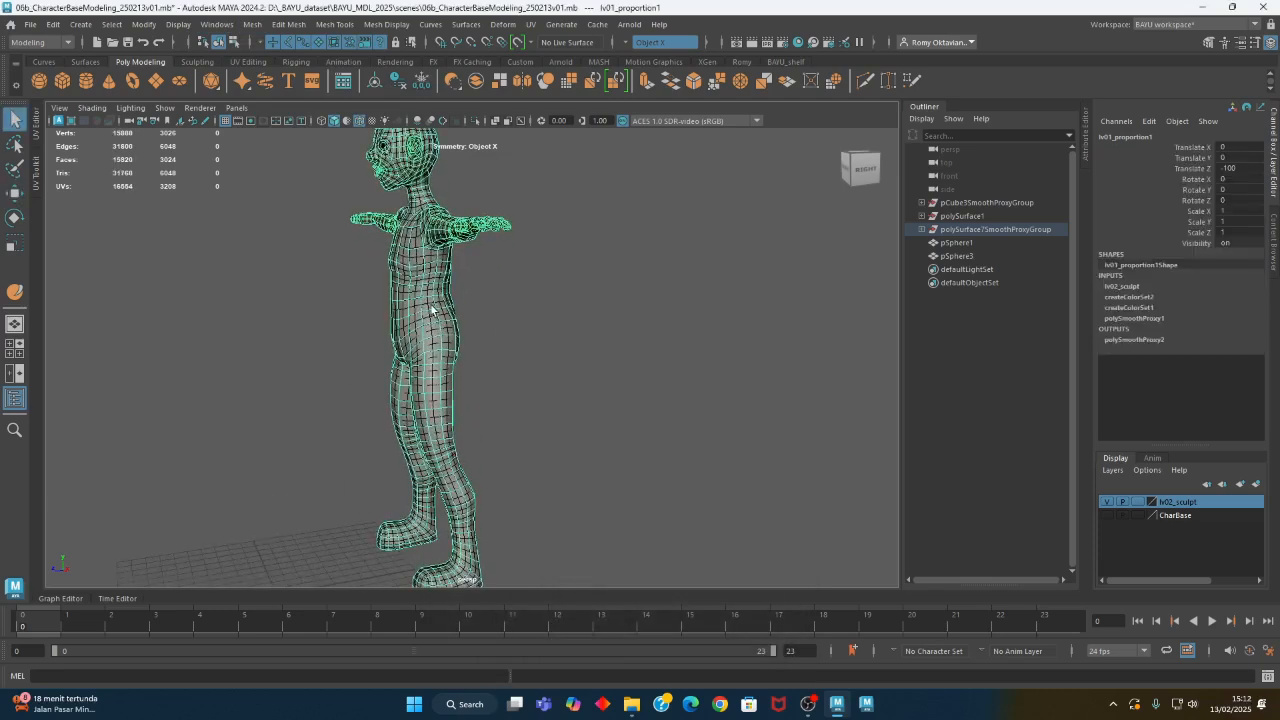
{"action": "left_click", "coordinate": [429, 310]}
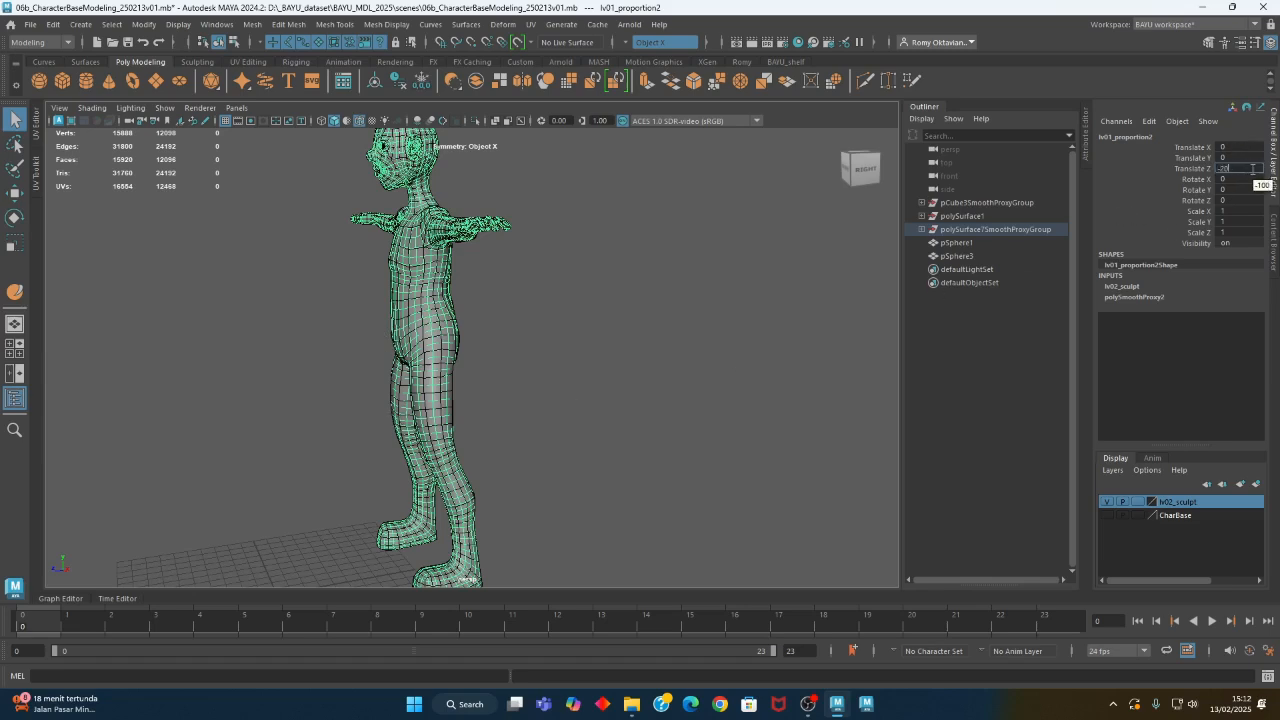
{"action": "left_click", "coordinate": [1252, 168]}
{"action": "type", "text": "-200"}
{"action": "key", "text": "Return"}
{"action": "mouse_move", "coordinate": [405, 320]}
{"action": "left_mouse_down", "text": "alt"}
{"action": "mouse_move", "coordinate": [574, 268]}
{"action": "mouse_move", "coordinate": [428, 320]}
{"action": "left_mouse_up", "text": "alt"}
- Put the smoothed copy in a new display layer named lv03 and hide the lv02_sculpt layer
{"action": "left_click", "coordinate": [406, 305]}
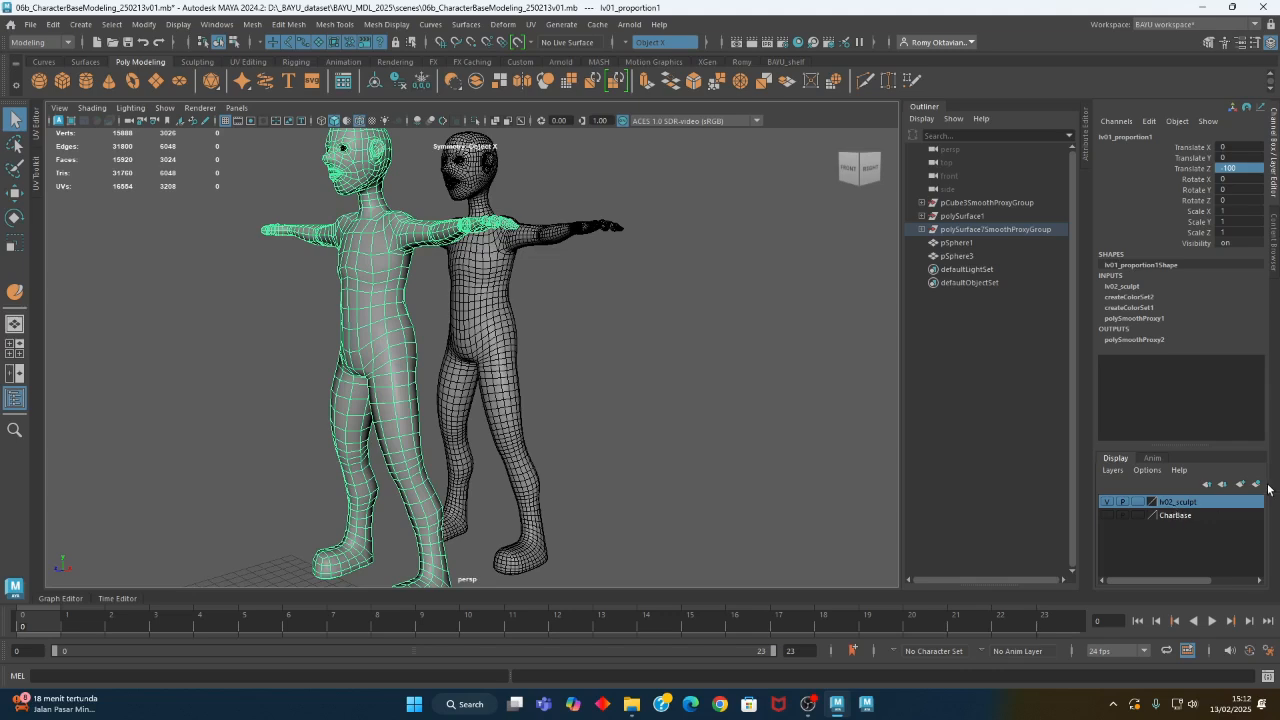
{"action": "left_click", "coordinate": [506, 245]}
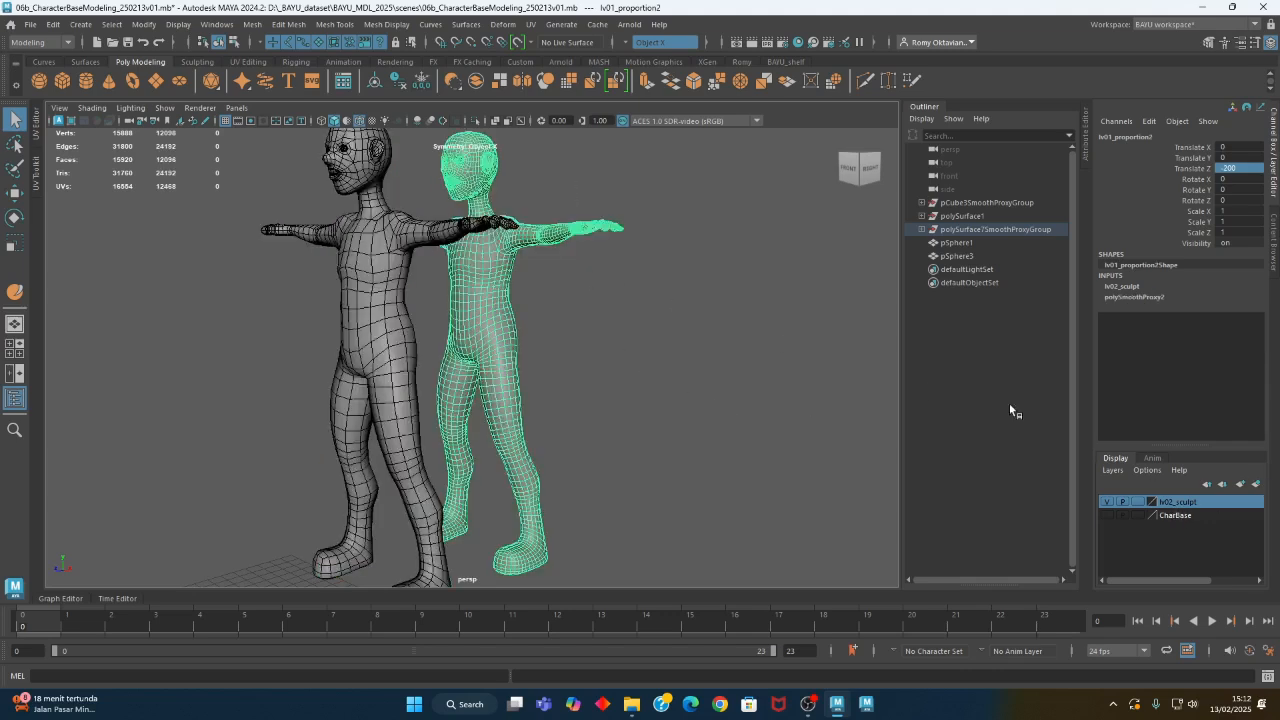
{"action": "left_click", "coordinate": [1257, 485]}
{"action": "double_click", "coordinate": [1170, 502]}
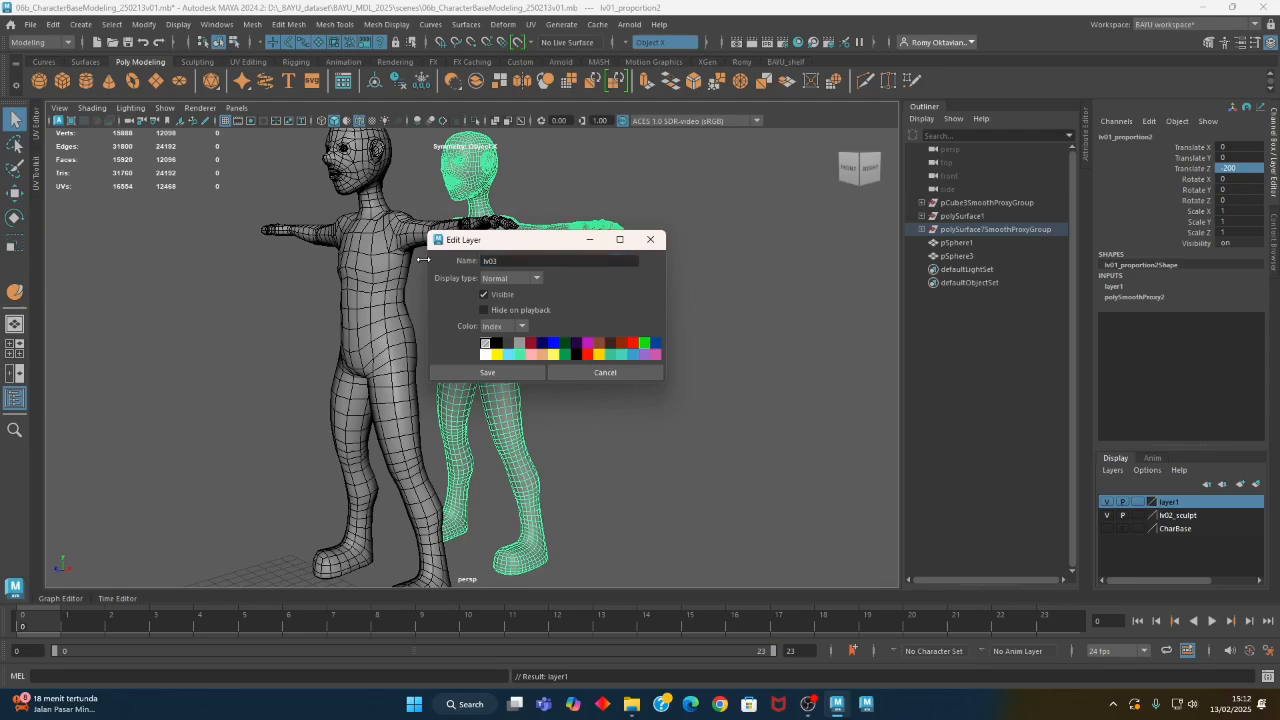
{"action": "left_click", "coordinate": [531, 376]}
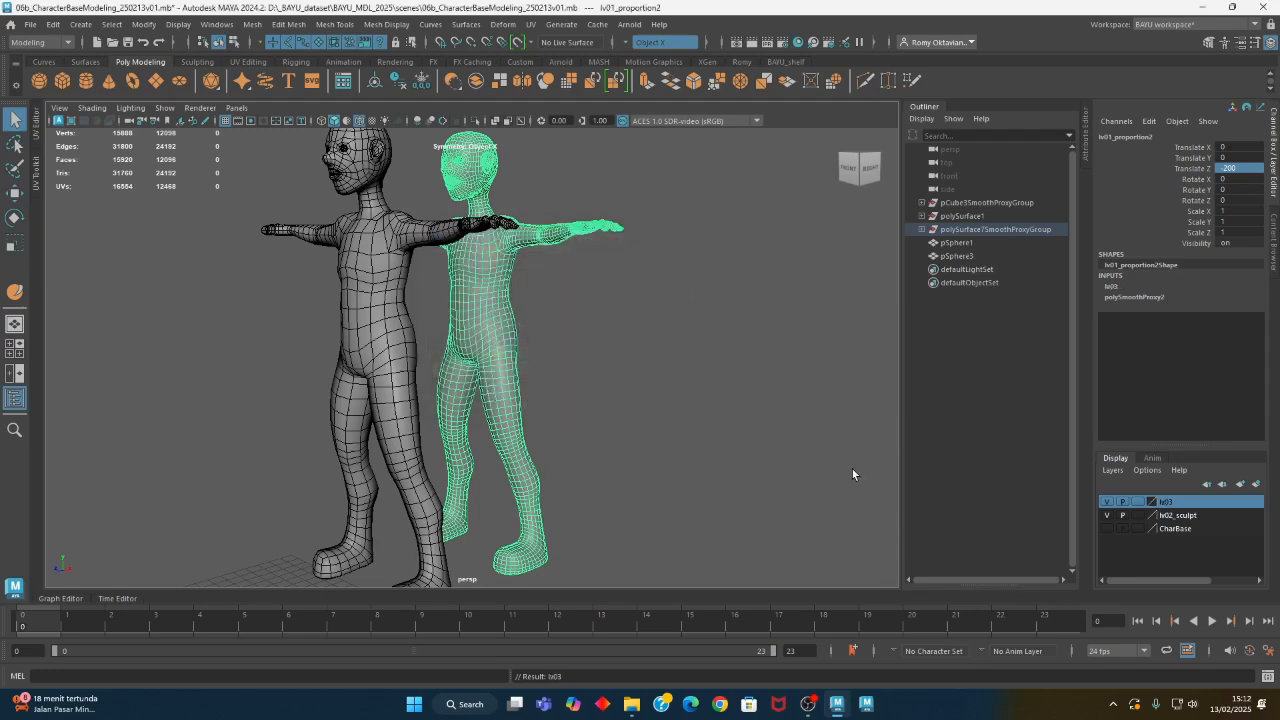
{"action": "left_click", "coordinate": [1106, 516]}
{"action": "left_click", "coordinate": [640, 353]}
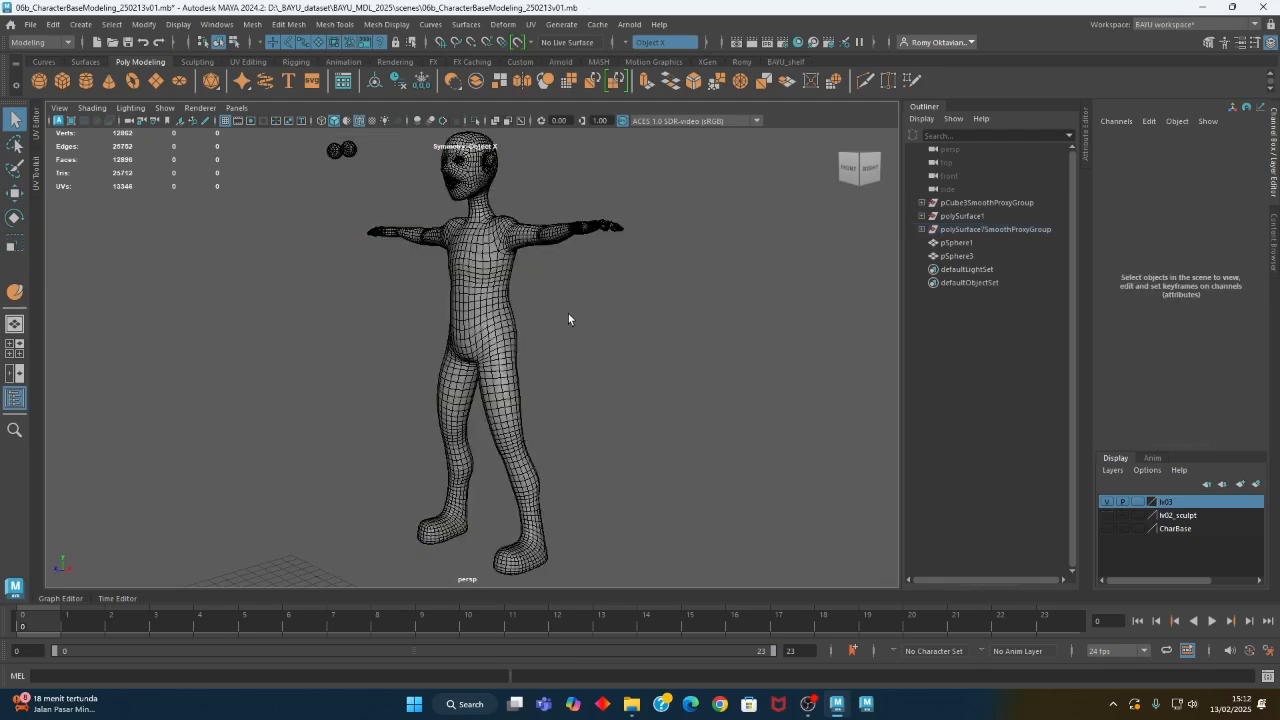
- Try to duplicate both eyeballs as instances with two copies each using Duplicate Special, and undo it
{"action": "middle_click_drag", "start_coordinate": [487, 280], "coordinate": [495, 358], "text": "alt"}
{"action": "left_click_drag", "start_coordinate": [318, 217], "coordinate": [368, 260]}
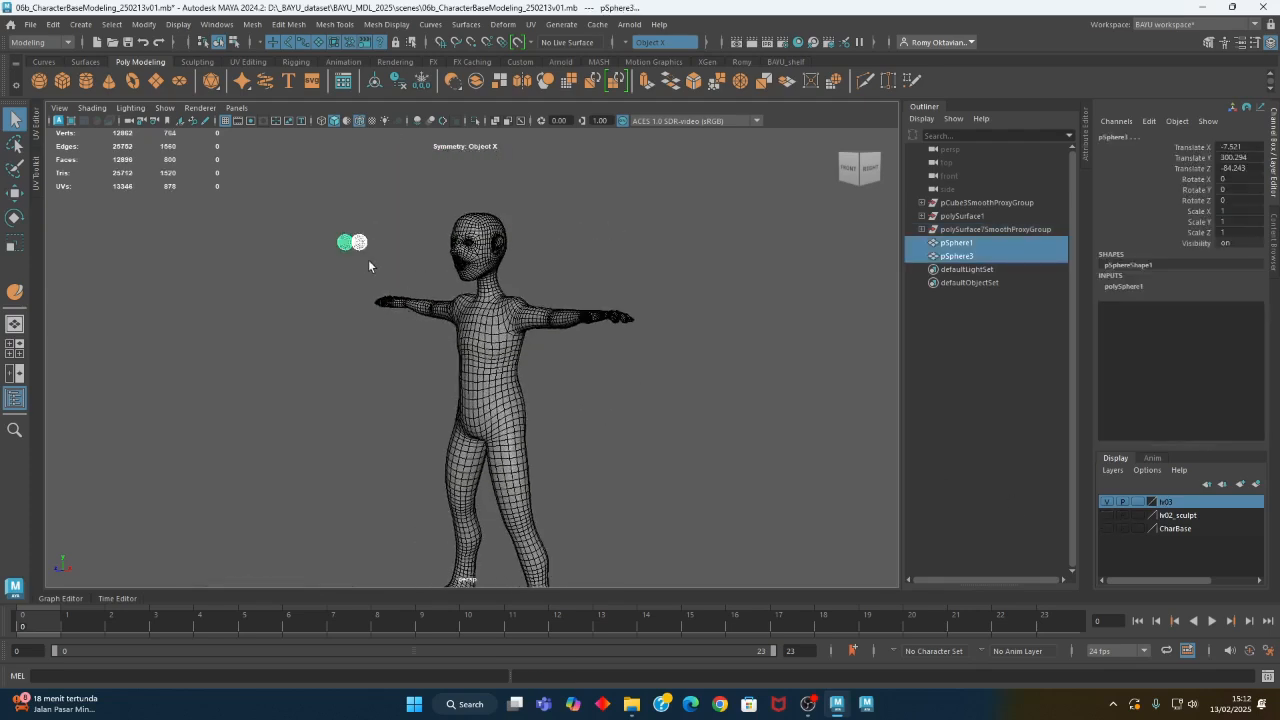
{"action": "right_click", "coordinate": [1182, 516]}
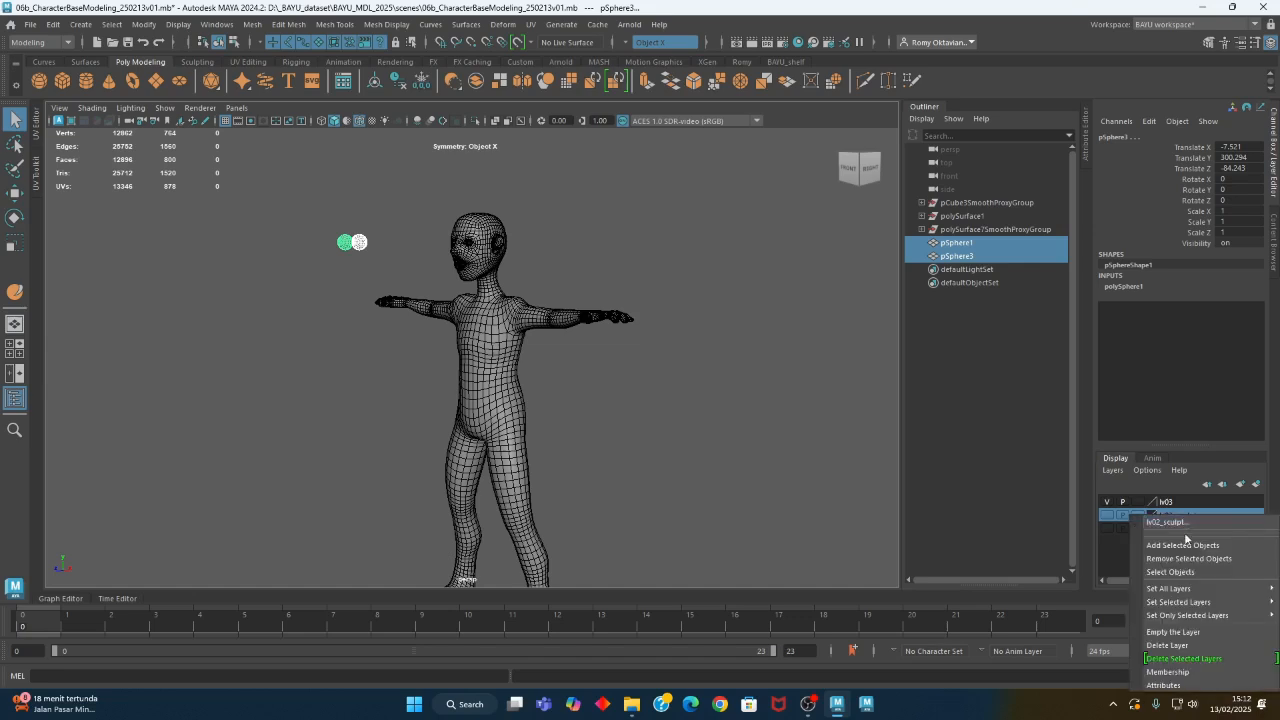
{"action": "left_click_drag", "start_coordinate": [348, 245], "coordinate": [283, 222], "text": "alt"}
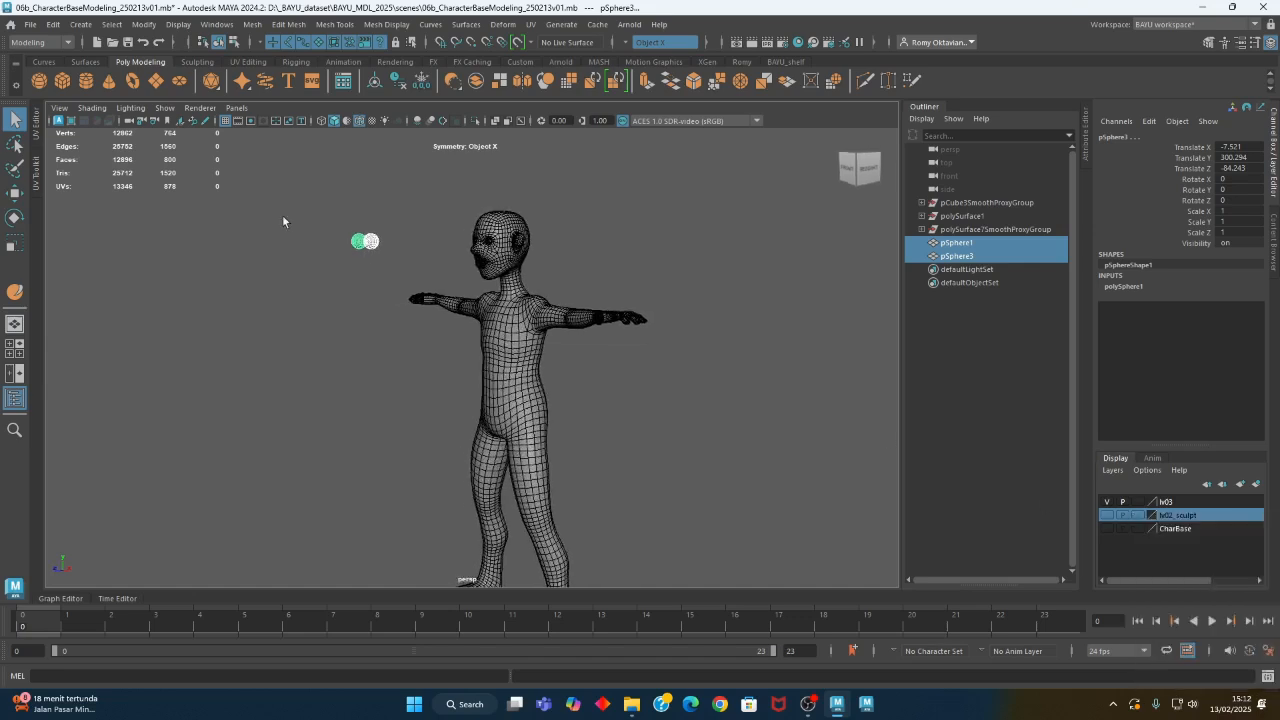
{"action": "left_click", "coordinate": [53, 25]}
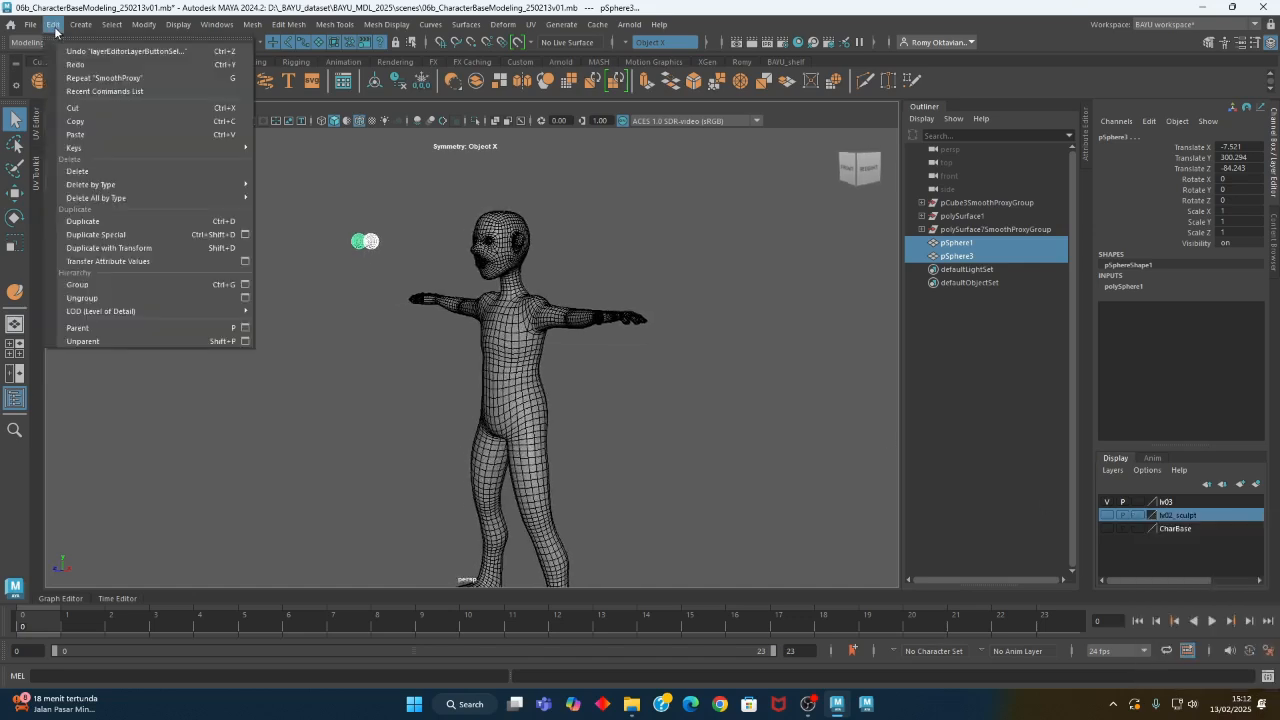
{"action": "left_click", "coordinate": [245, 234]}
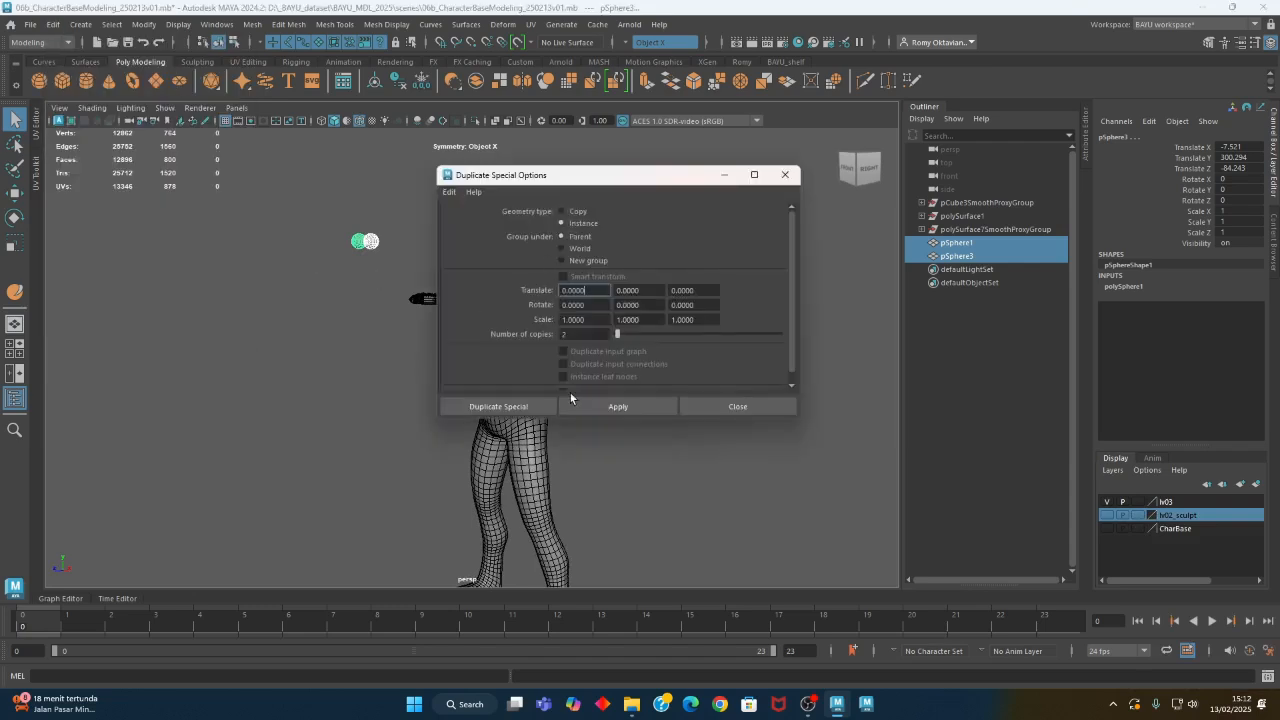
{"action": "left_click", "coordinate": [535, 406]}
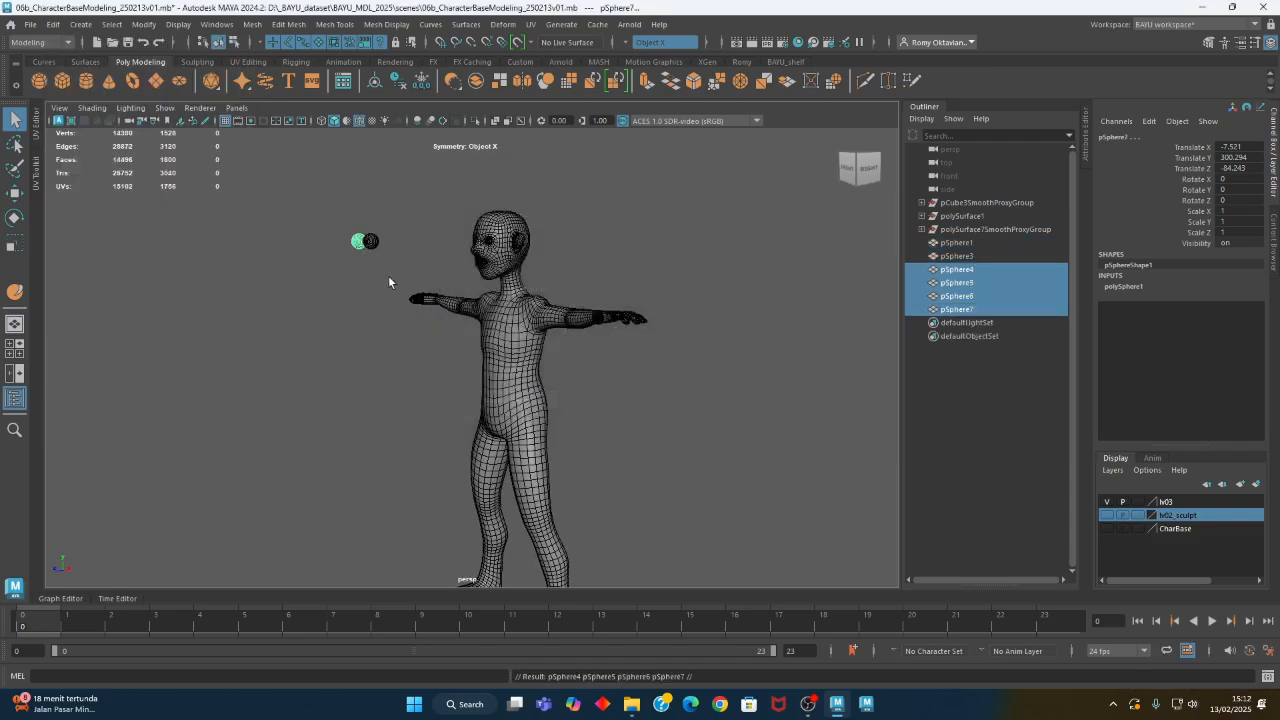
{"action": "key", "text": "ctrl+z"}
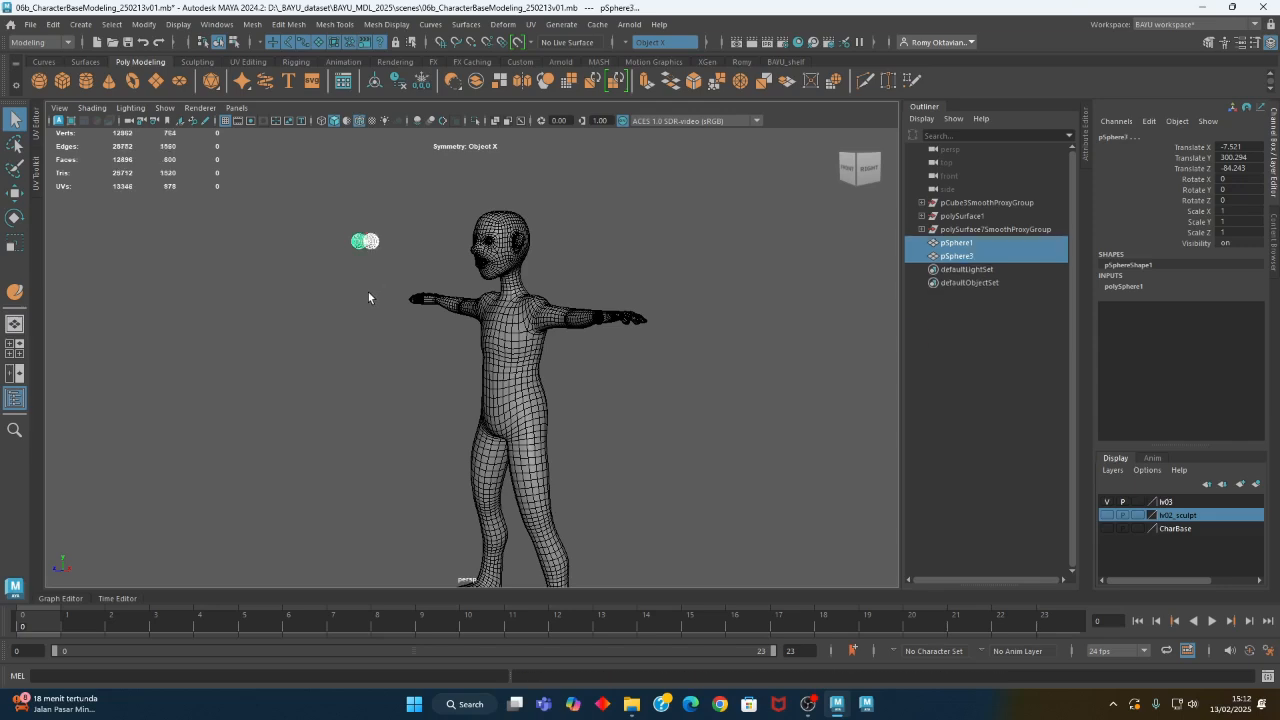
- Duplicate pSphere1 as two instances with Duplicate Special and move them back into the smoothed head at about Translate Z -182
{"action": "left_click", "coordinate": [368, 297]}
{"action": "left_click", "coordinate": [360, 241]}
{"action": "left_click_drag", "start_coordinate": [412, 293], "coordinate": [327, 261], "text": "alt"}
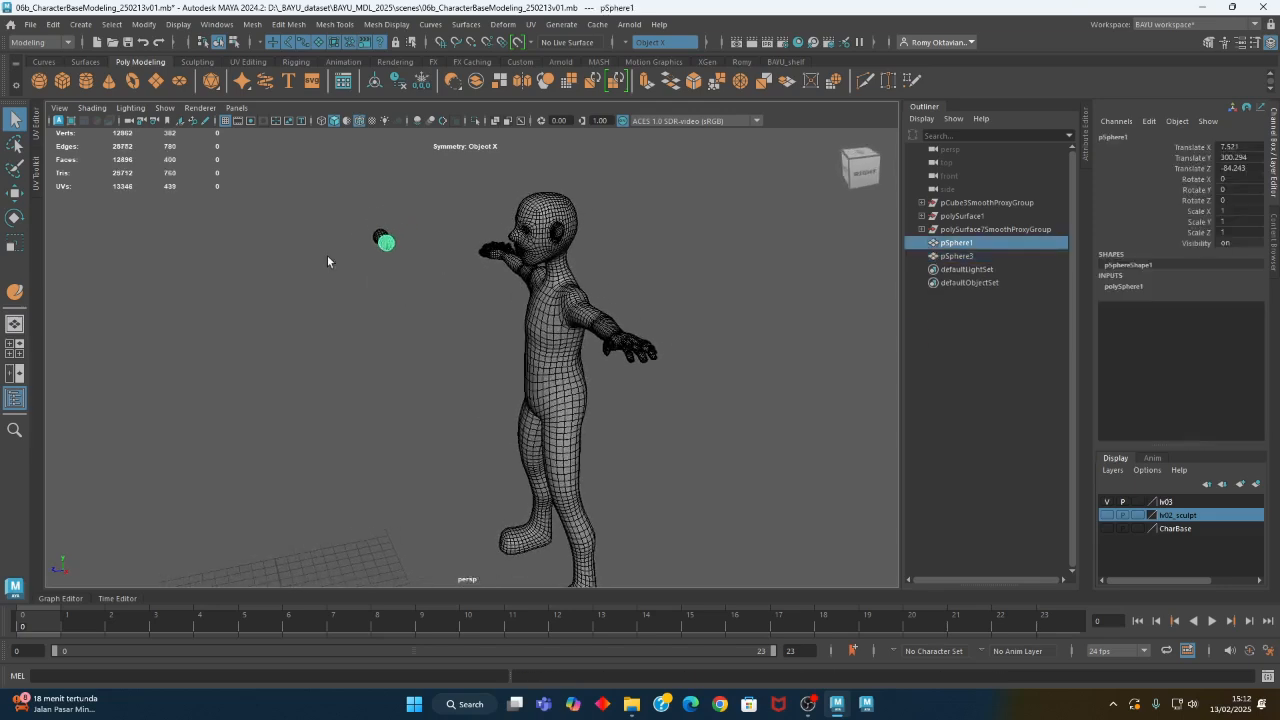
{"action": "left_click", "coordinate": [51, 27]}
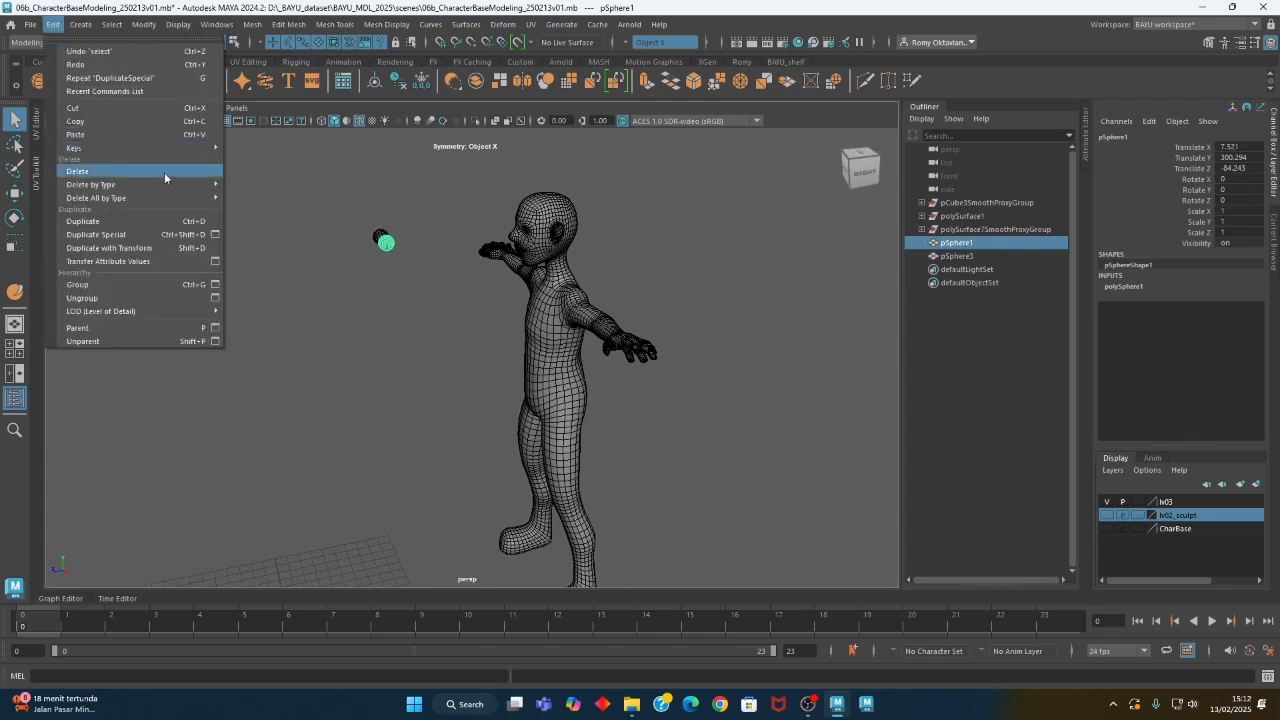
{"action": "left_click", "coordinate": [110, 234]}
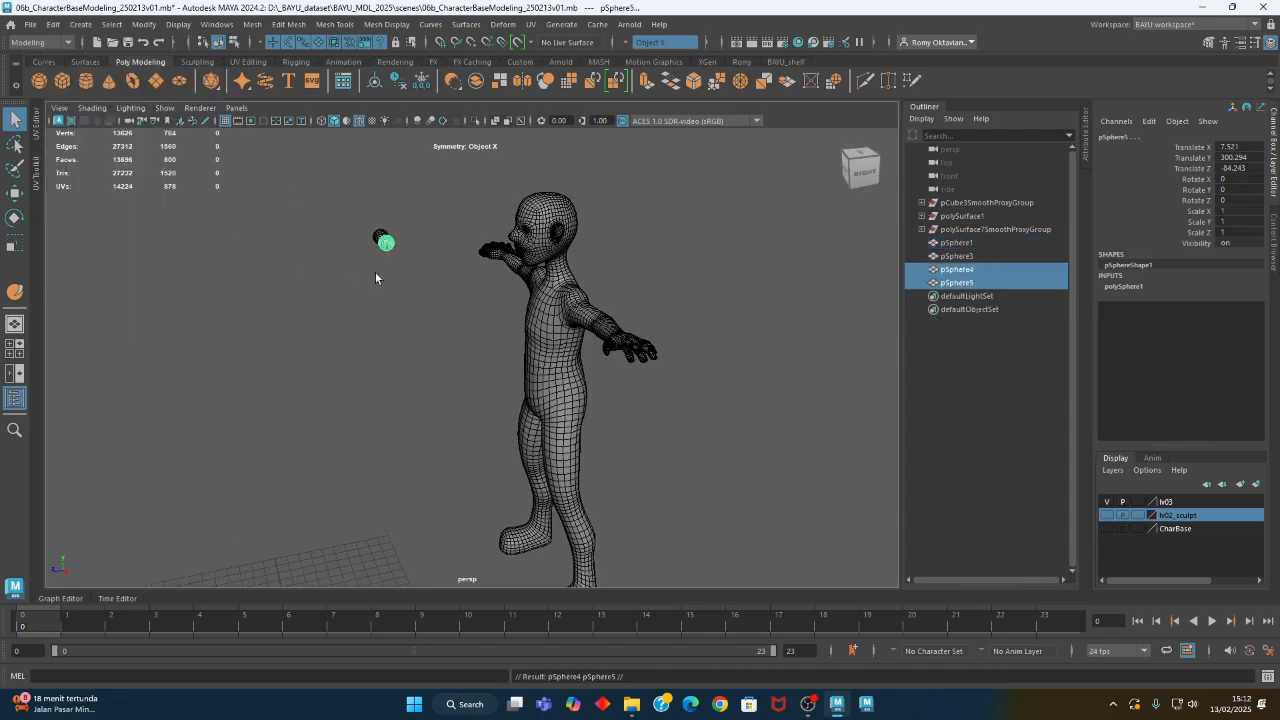
{"action": "key", "text": "w"}
{"action": "left_click_drag", "start_coordinate": [348, 248], "coordinate": [447, 255]}
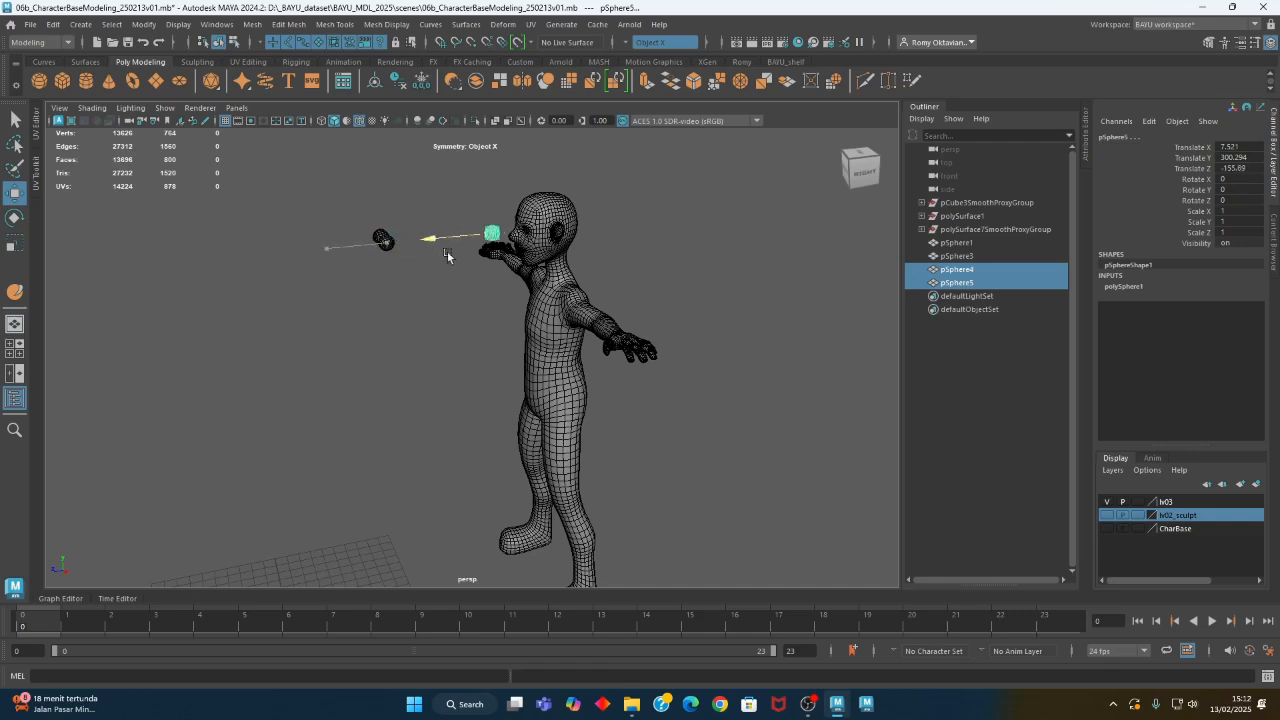
- Add the two original eyeballs to the lv02_sculpt layer, and check its contents by showing and hiding the layer
{"action": "left_click_drag", "start_coordinate": [358, 205], "coordinate": [420, 276]}
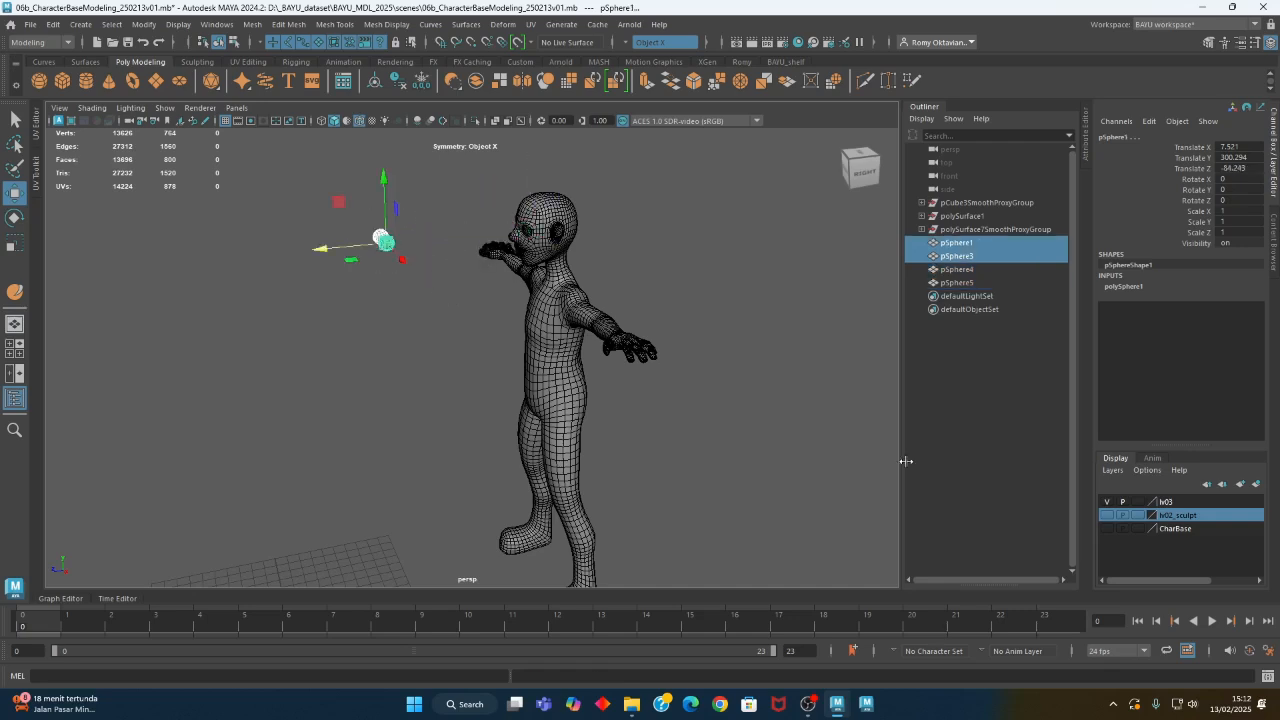
{"action": "right_click", "coordinate": [1196, 522]}
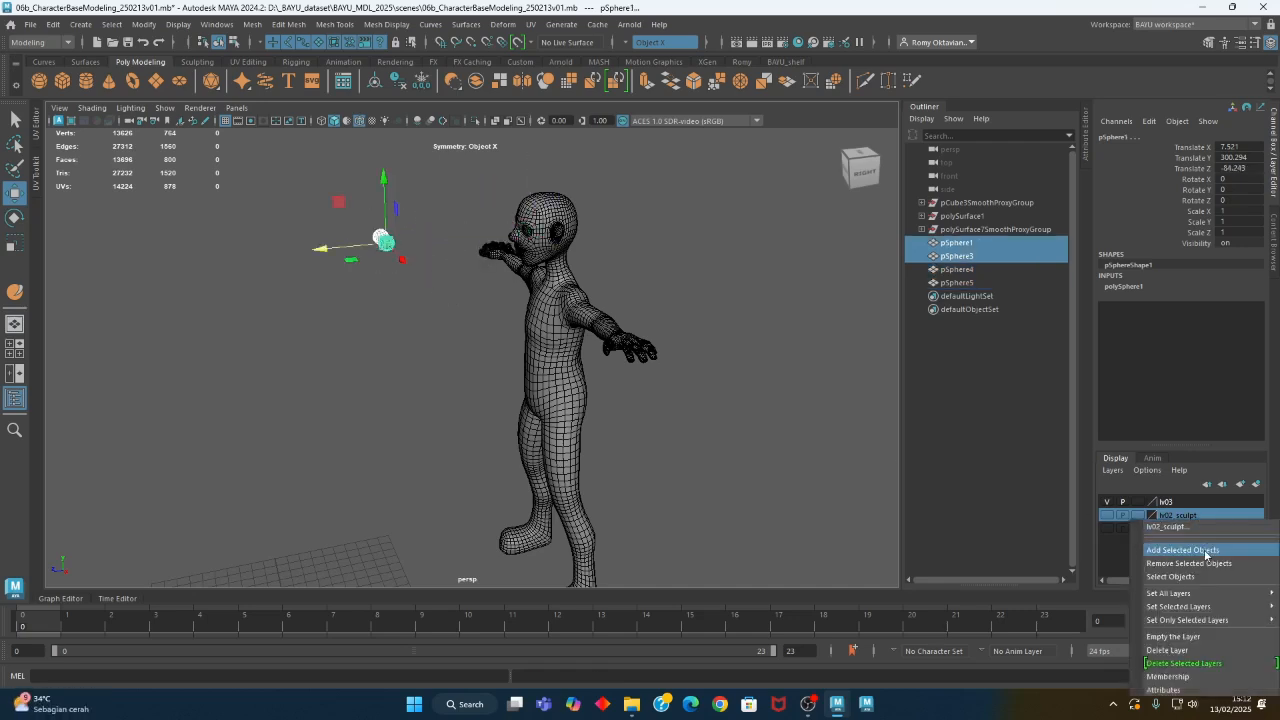
{"action": "left_click", "coordinate": [1205, 553]}
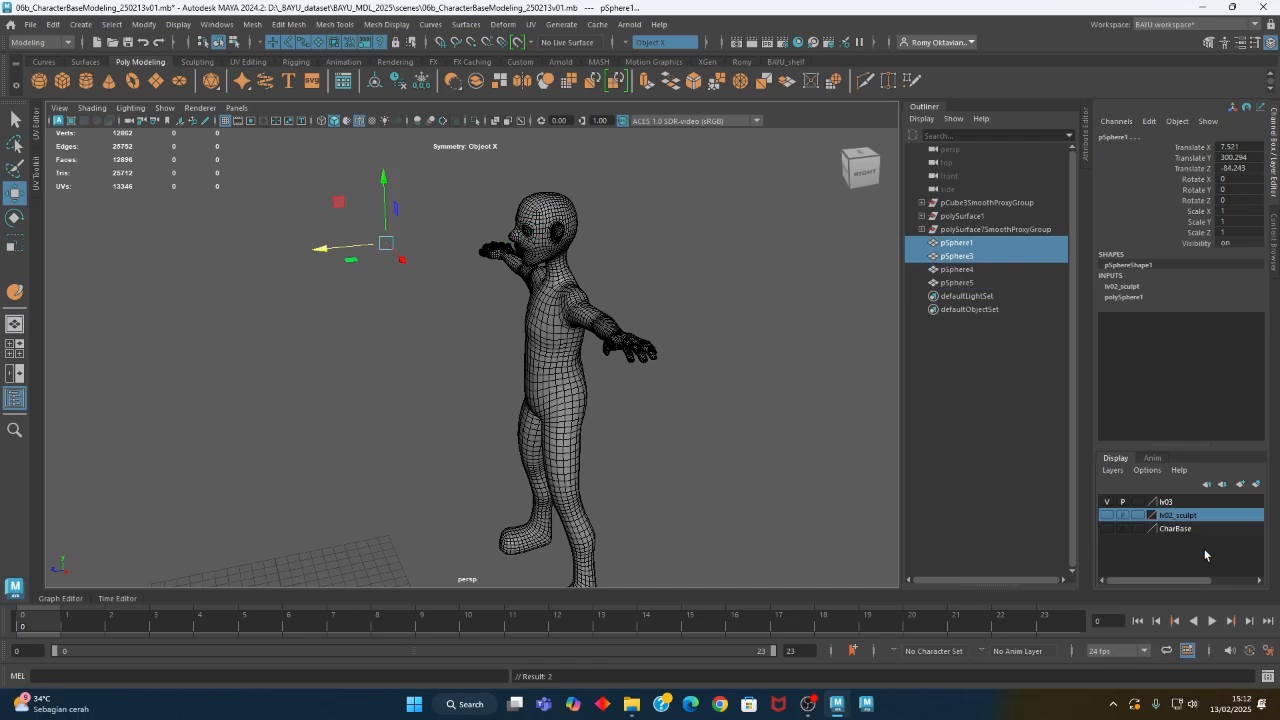
{"action": "left_click", "coordinate": [1107, 515]}
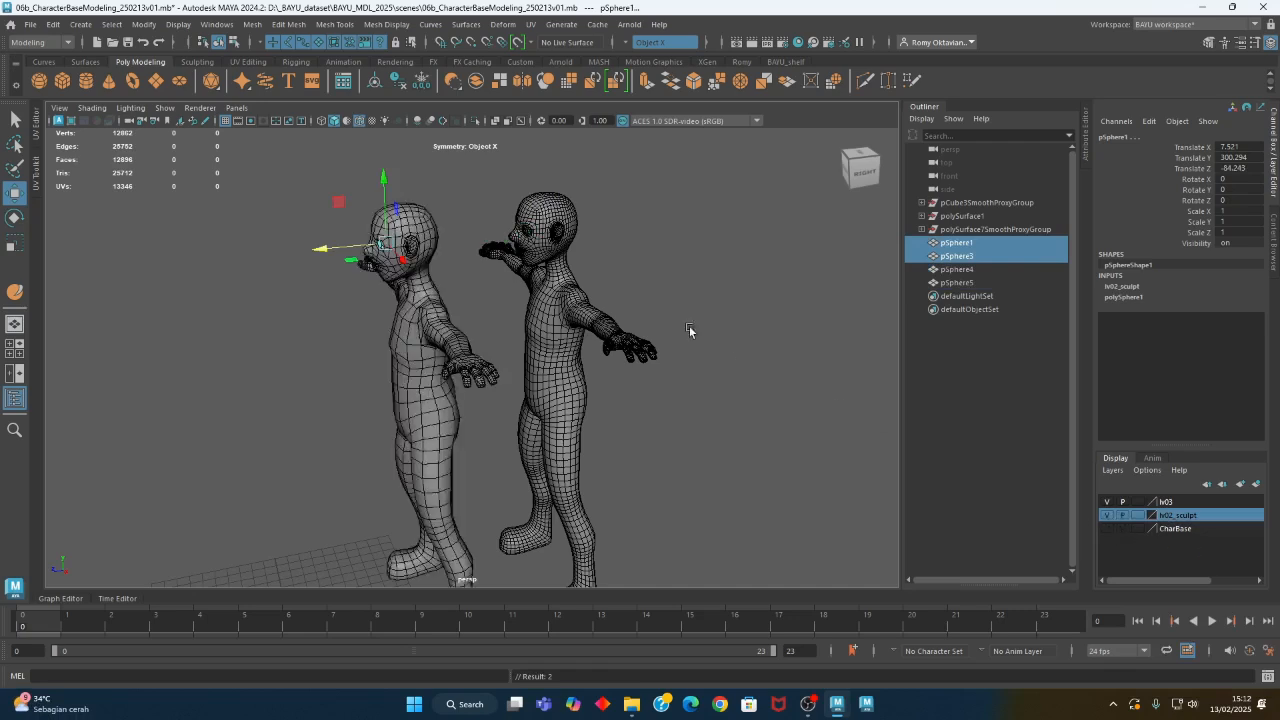
{"action": "left_click", "coordinate": [1107, 516]}
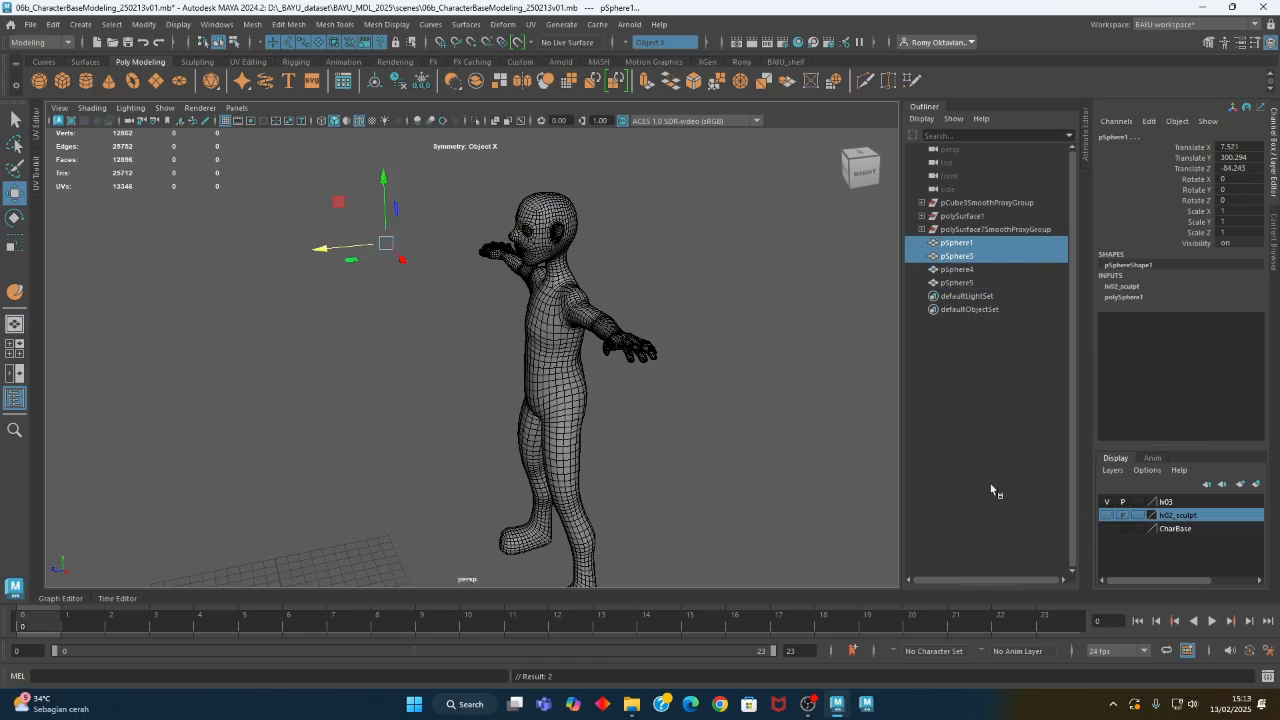
- Add the copied eyeball pSphere4 in the smoothed head to the lv03 layer
{"action": "left_click", "coordinate": [528, 233]}
{"action": "left_click", "coordinate": [1168, 502]}
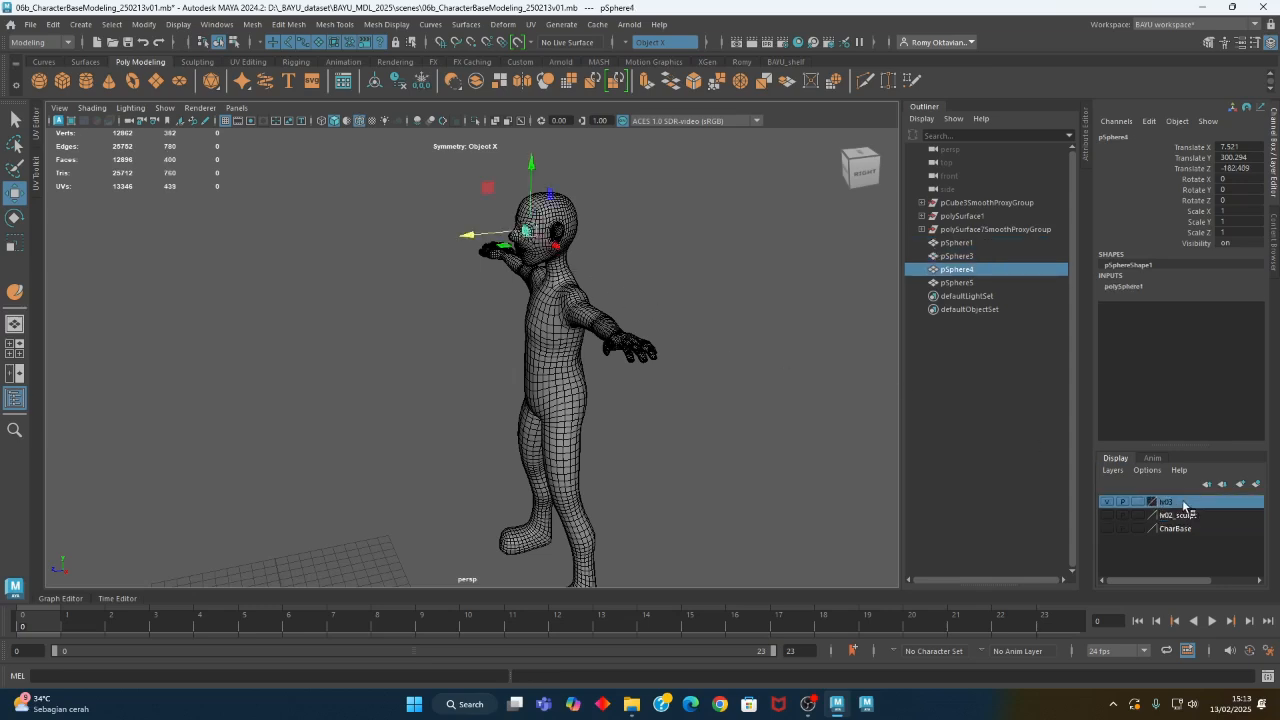
{"action": "right_click", "coordinate": [1170, 503]}
{"action": "left_click", "coordinate": [1197, 537]}
- Duplicate eyeball pSphere4 with Duplicate Special and set the copies' Translate X to -7.521 to place them in the opposite eye socket
{"action": "left_click_drag", "start_coordinate": [641, 375], "coordinate": [540, 379], "text": "alt"}
{"action": "key", "text": "space"}
{"action": "key", "text": "space"}
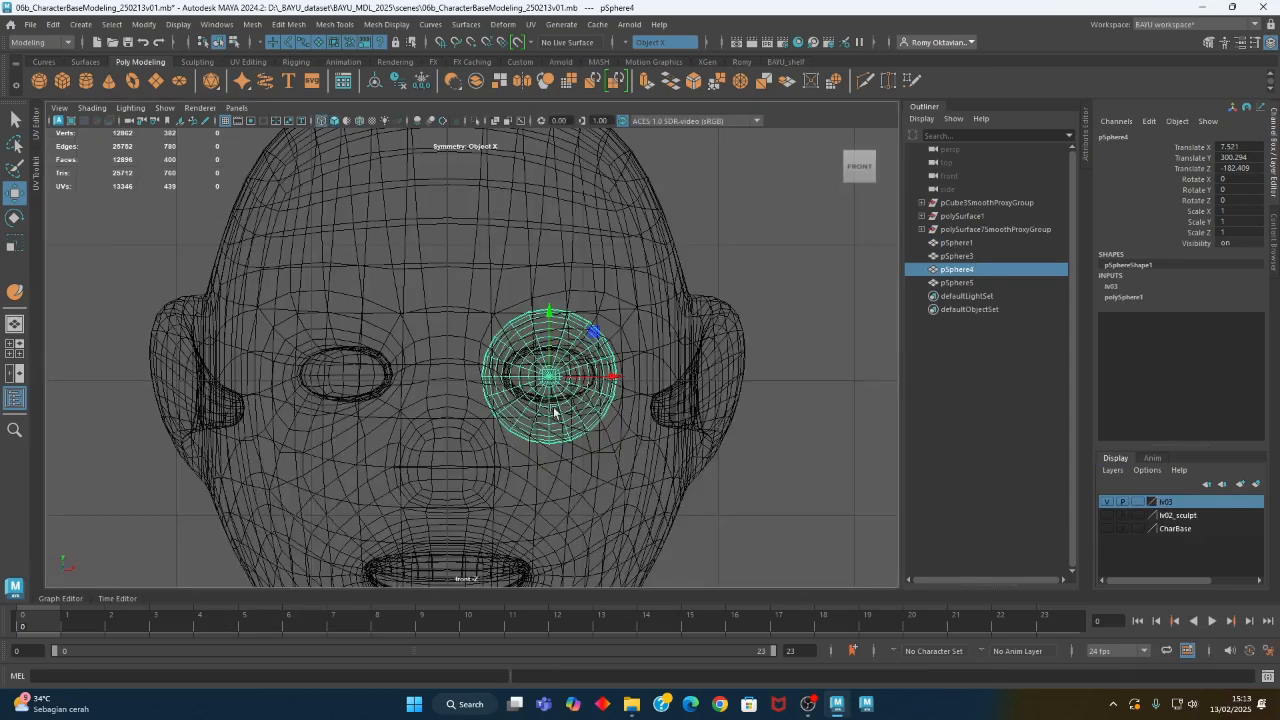
{"action": "left_click", "coordinate": [48, 30]}
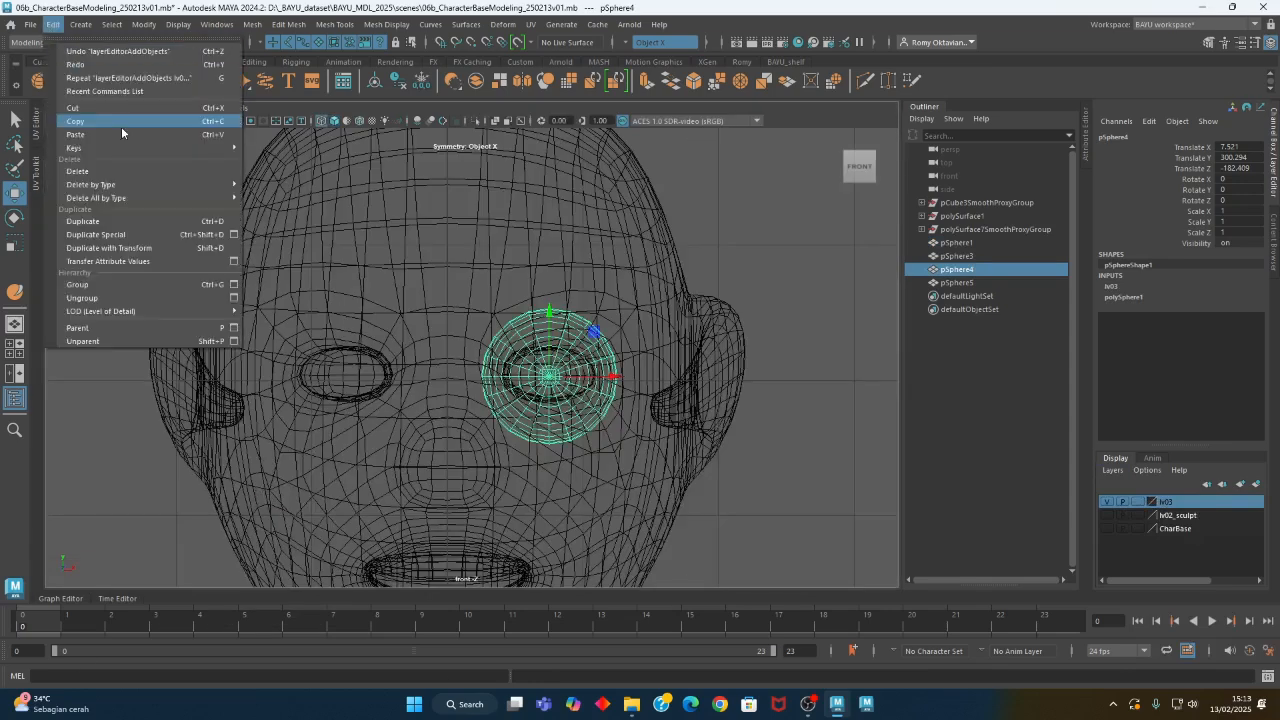
{"action": "left_click", "coordinate": [145, 238]}
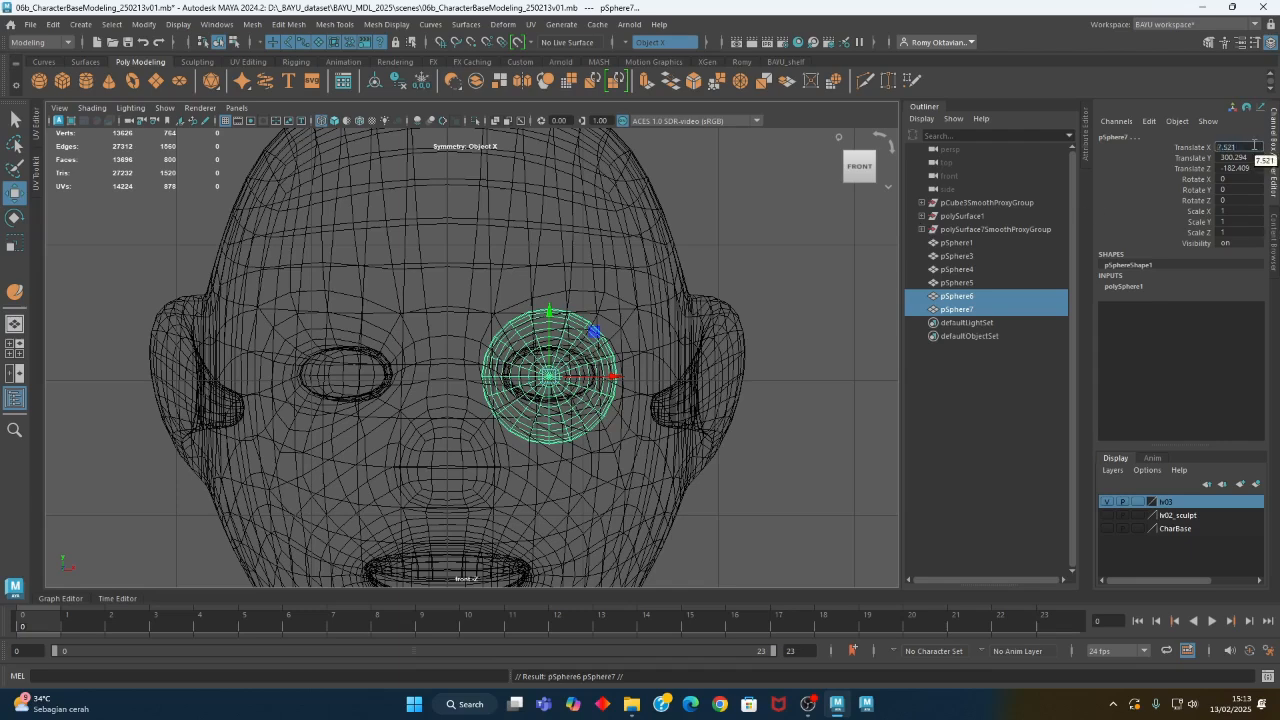
{"action": "key", "text": "Return"}
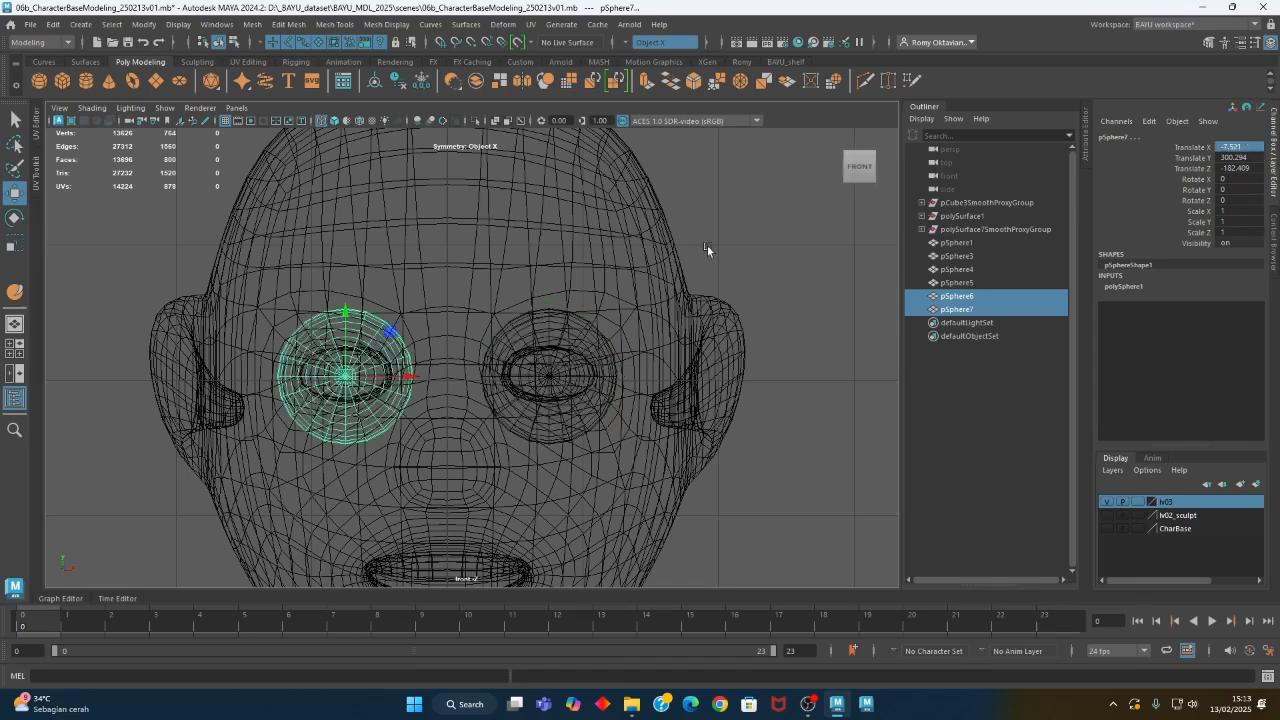
- Select all the eyeballs in the smoothed head and move them back along Z into the eye sockets
{"action": "left_click", "coordinate": [558, 338], "text": "shift"}
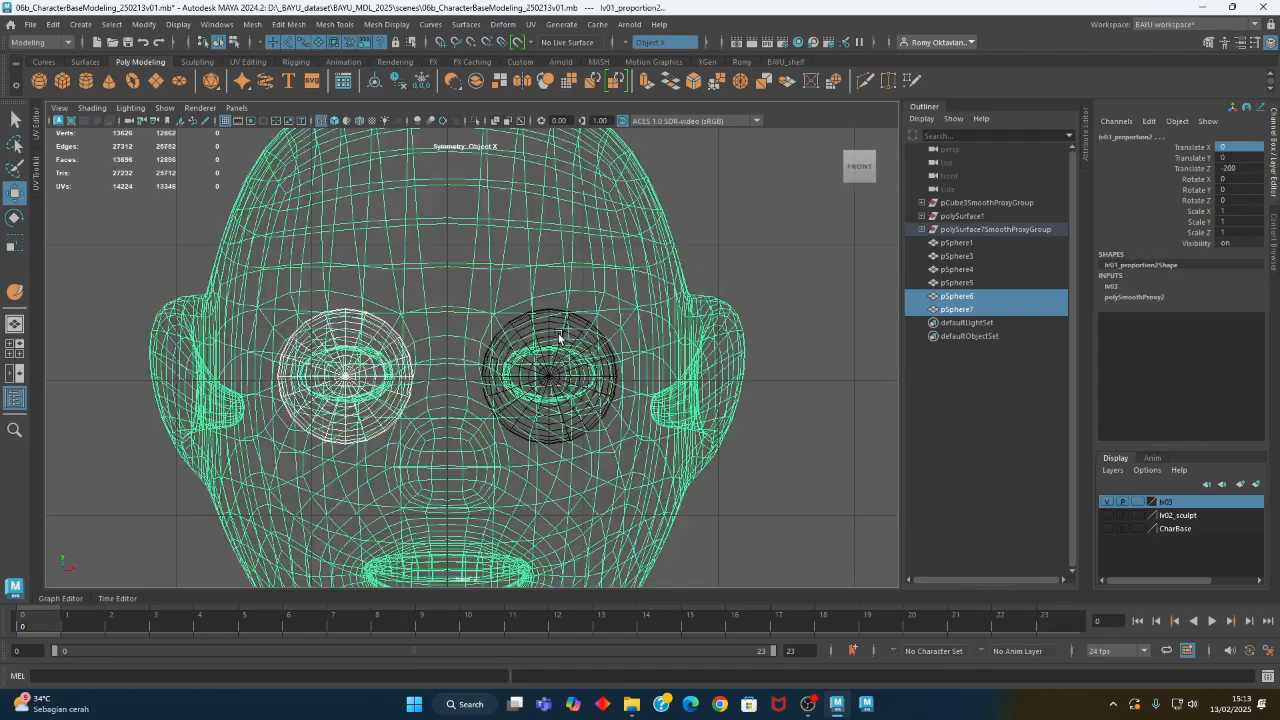
{"action": "left_click_drag", "start_coordinate": [443, 351], "coordinate": [394, 350]}
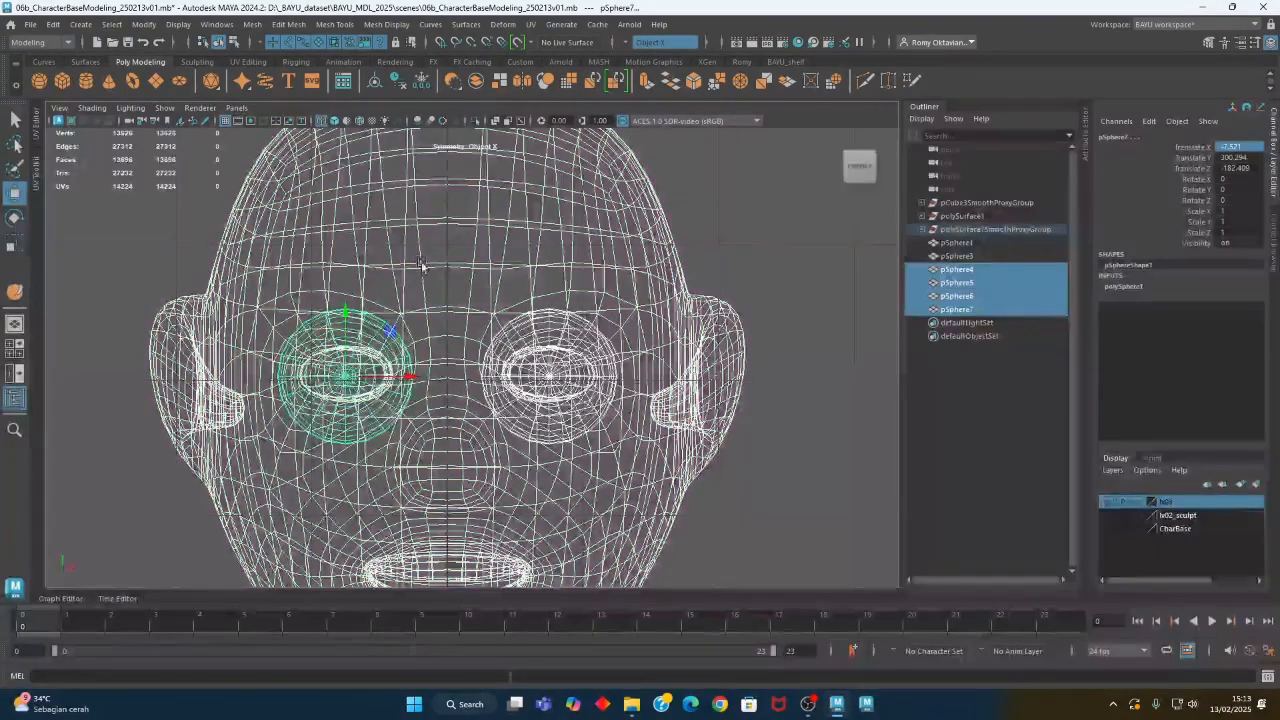
{"action": "left_click", "coordinate": [426, 266], "text": "shift"}
{"action": "key", "text": "space"}
{"action": "key", "text": "space"}
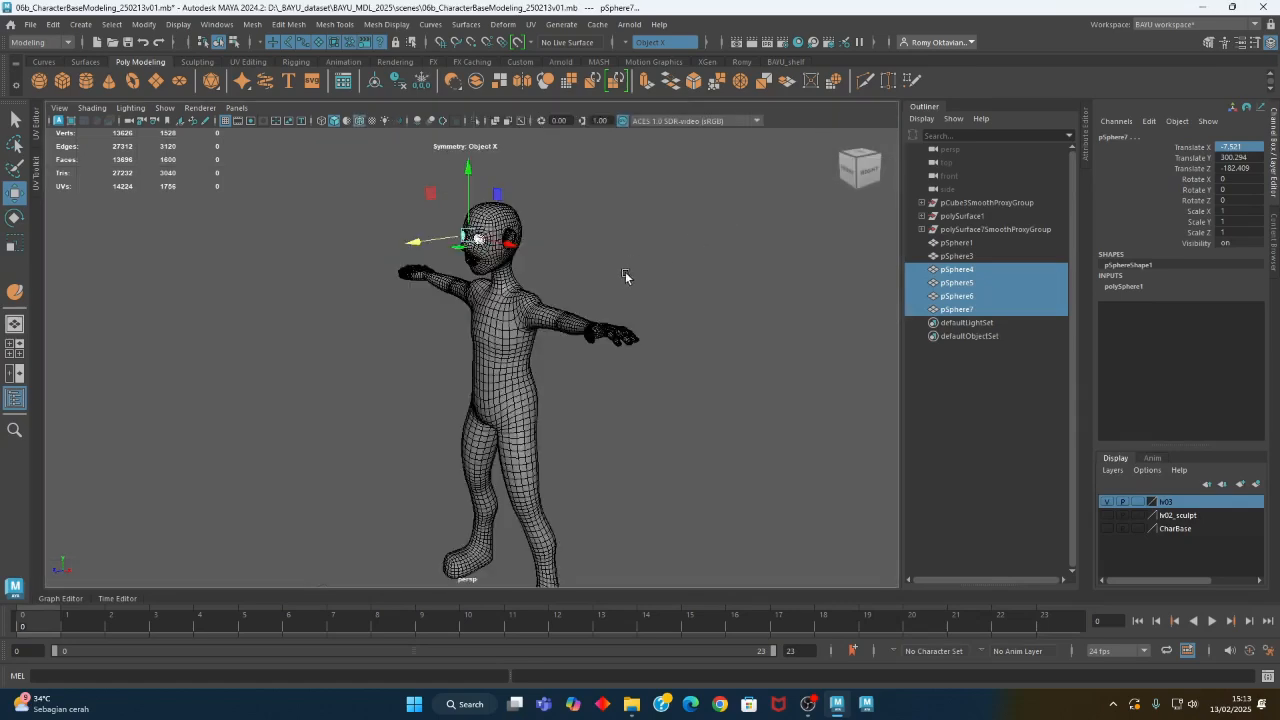
{"action": "key", "text": "f"}
{"action": "scroll", "coordinate": [340, 310], "scroll_direction": "up", "scroll_amount": 2}
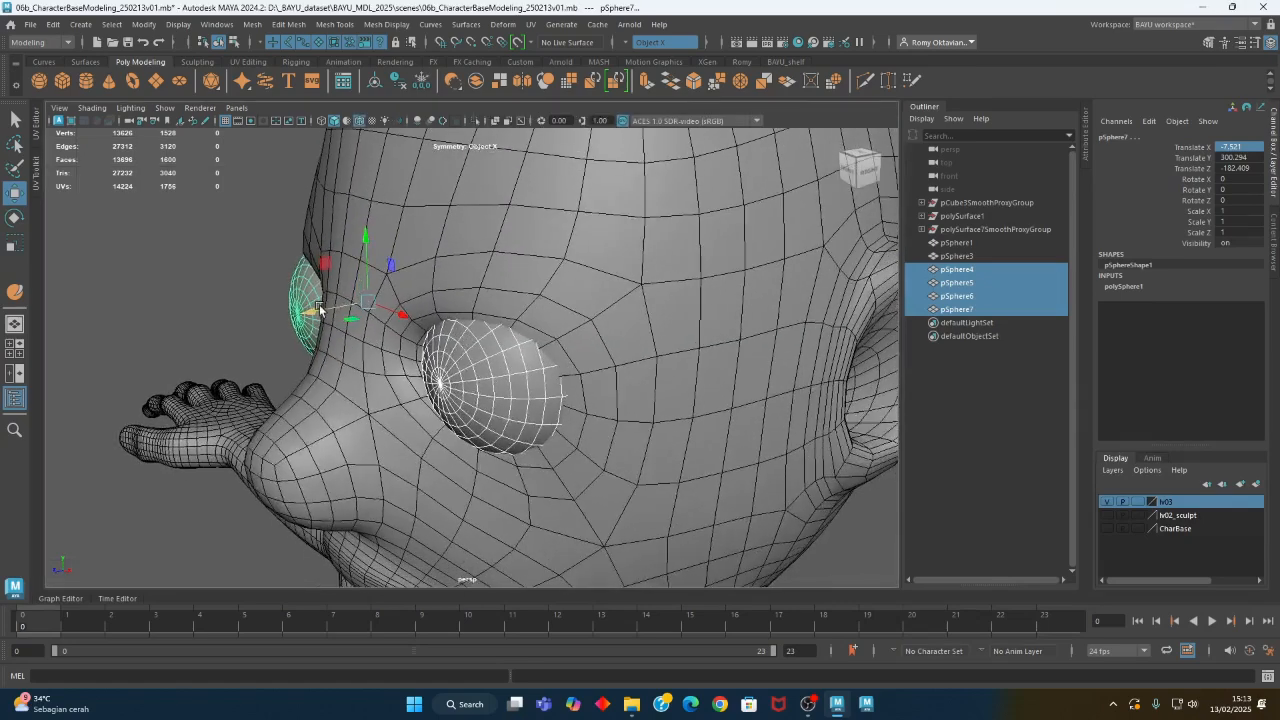
{"action": "left_click_drag", "start_coordinate": [336, 310], "coordinate": [449, 326]}
{"action": "scroll", "coordinate": [449, 326], "scroll_direction": "down", "scroll_amount": 5}
{"action": "left_click_drag", "start_coordinate": [348, 382], "coordinate": [474, 207], "text": "alt"}
{"action": "left_click", "coordinate": [669, 410]}
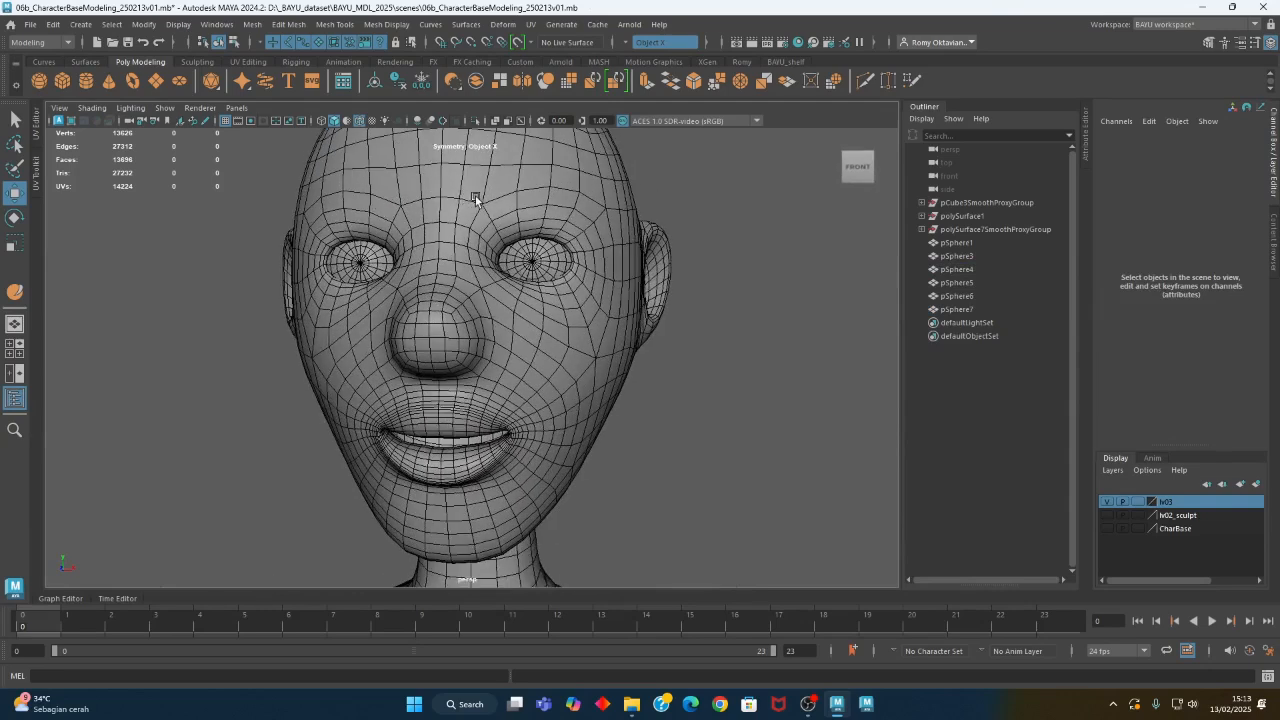
- Select the smoothed body mesh, detach the Sculpting Tools list as a floating palette, and open the Sculpt Tool's settings
{"action": "left_click", "coordinate": [475, 199]}
{"action": "left_click", "coordinate": [323, 28]}
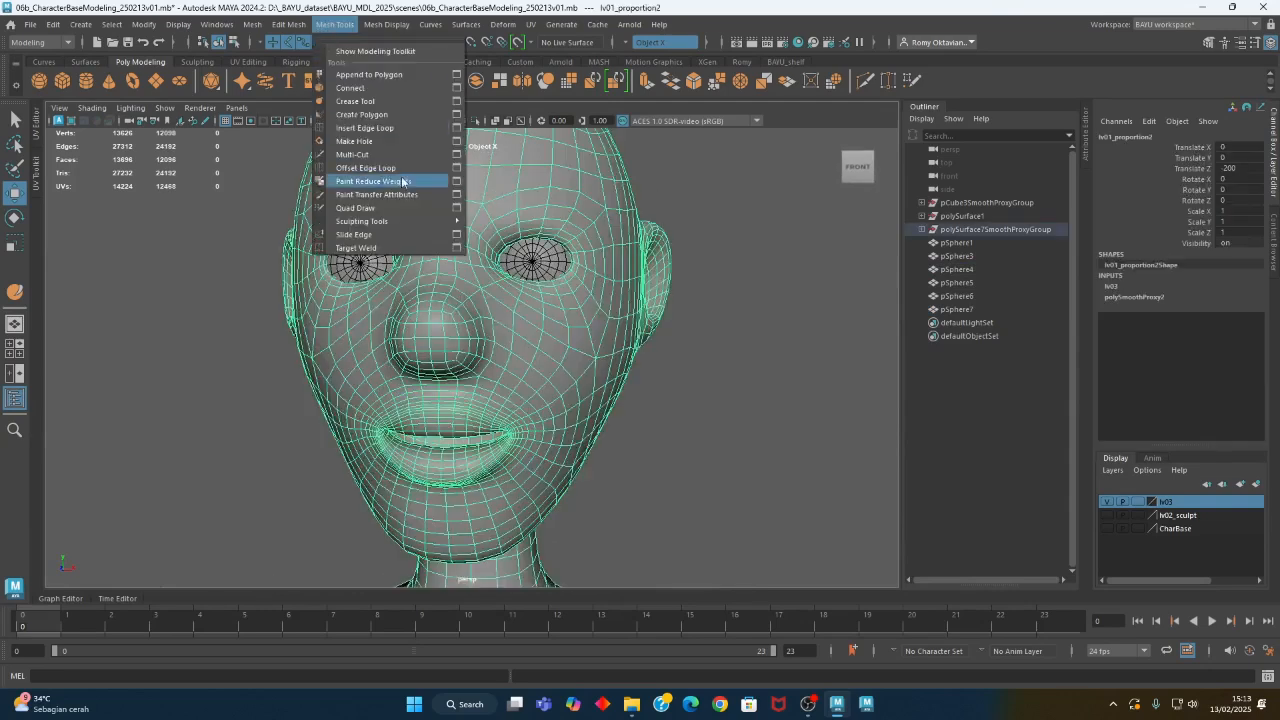
{"action": "mouse_move", "coordinate": [438, 225]}
{"action": "left_click", "coordinate": [488, 207]}
{"action": "left_click_drag", "start_coordinate": [540, 192], "coordinate": [130, 147]}
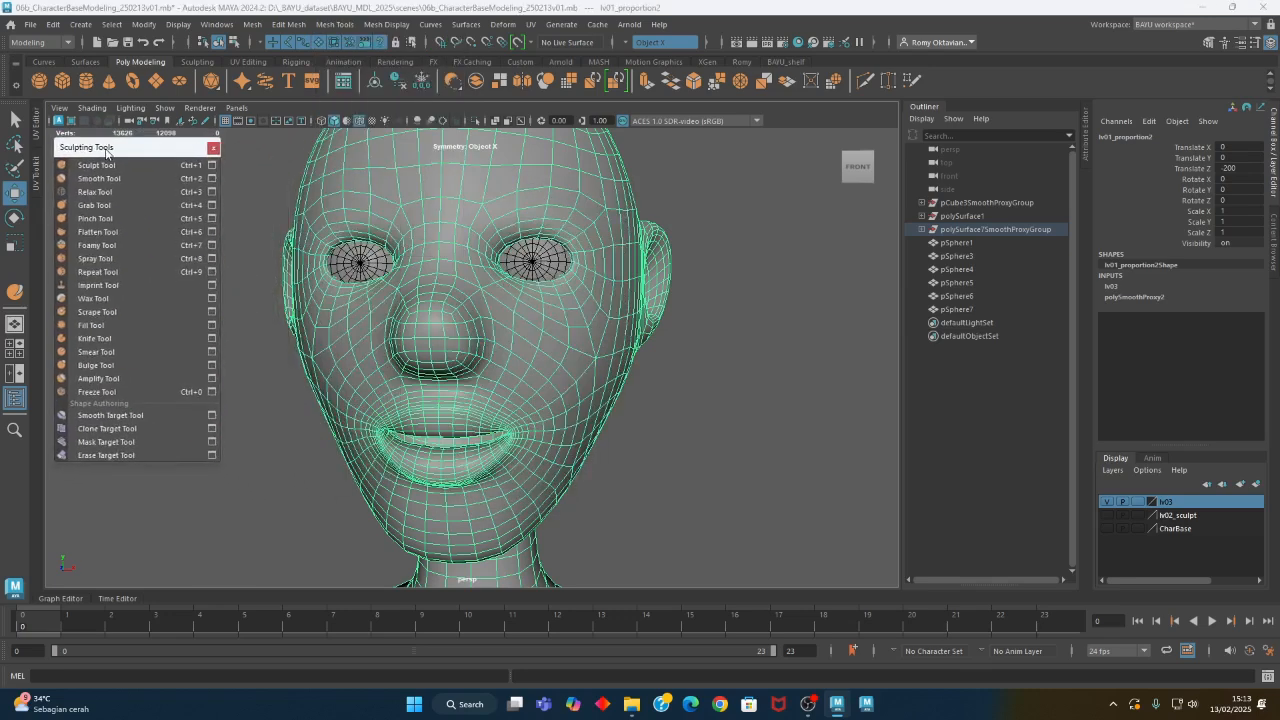
{"action": "left_click", "coordinate": [211, 165]}
- Set the Sculpt Tool's brush size to about 7.56 and its strength to 0.5
{"action": "scroll", "coordinate": [434, 360], "scroll_direction": "up", "scroll_amount": 5}
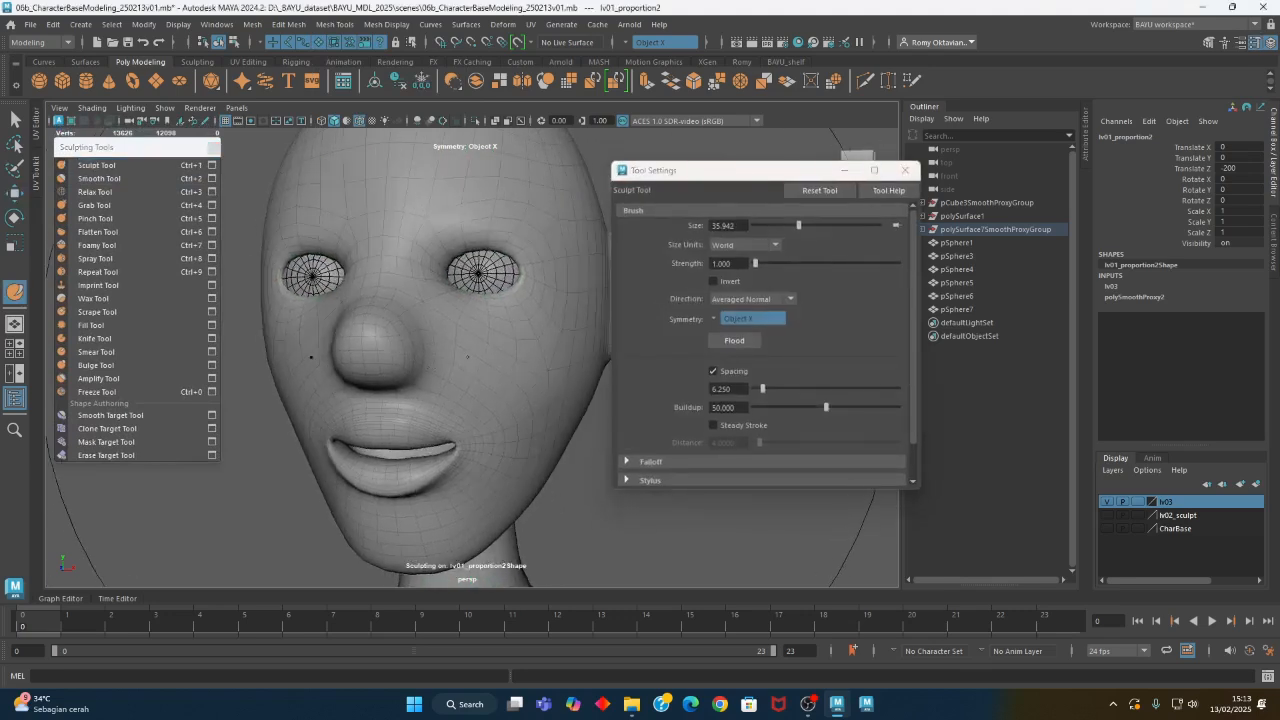
{"action": "mouse_move", "coordinate": [495, 343]}
{"action": "left_mouse_down"}
{"action": "mouse_move", "coordinate": [372, 344]}
{"action": "mouse_move", "coordinate": [388, 346]}
{"action": "left_mouse_up"}
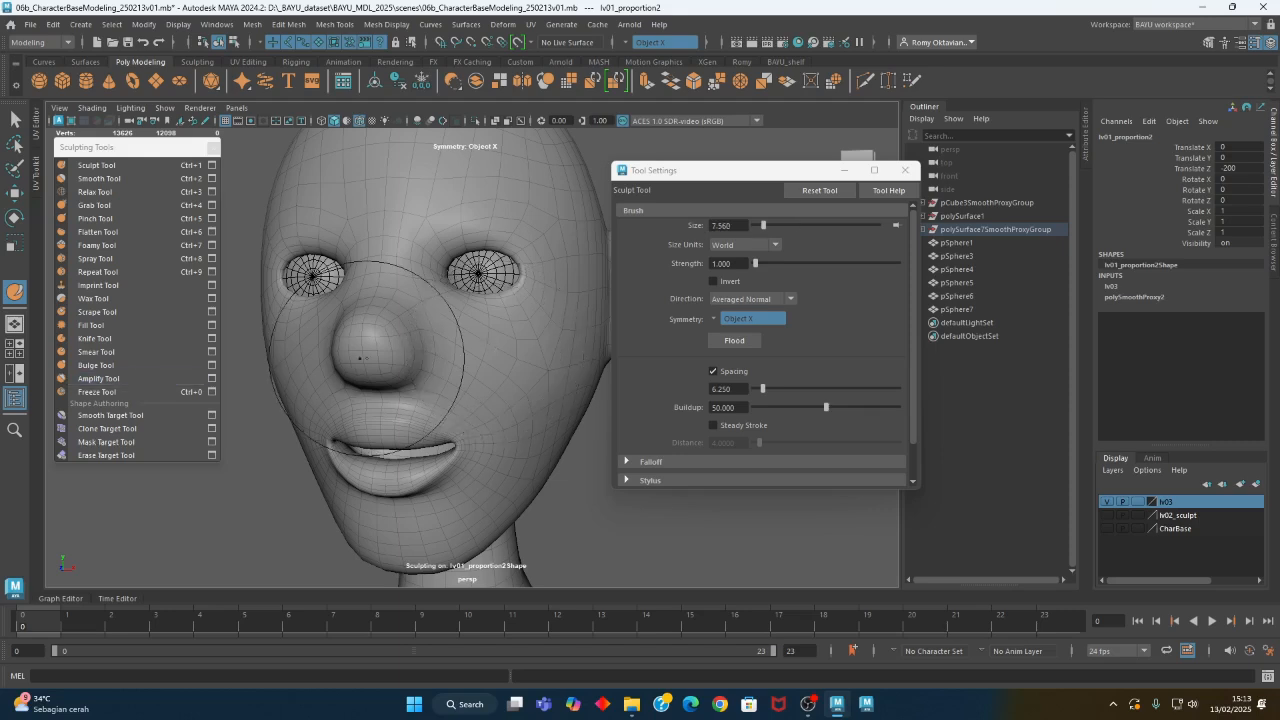
{"action": "left_click", "coordinate": [744, 263]}
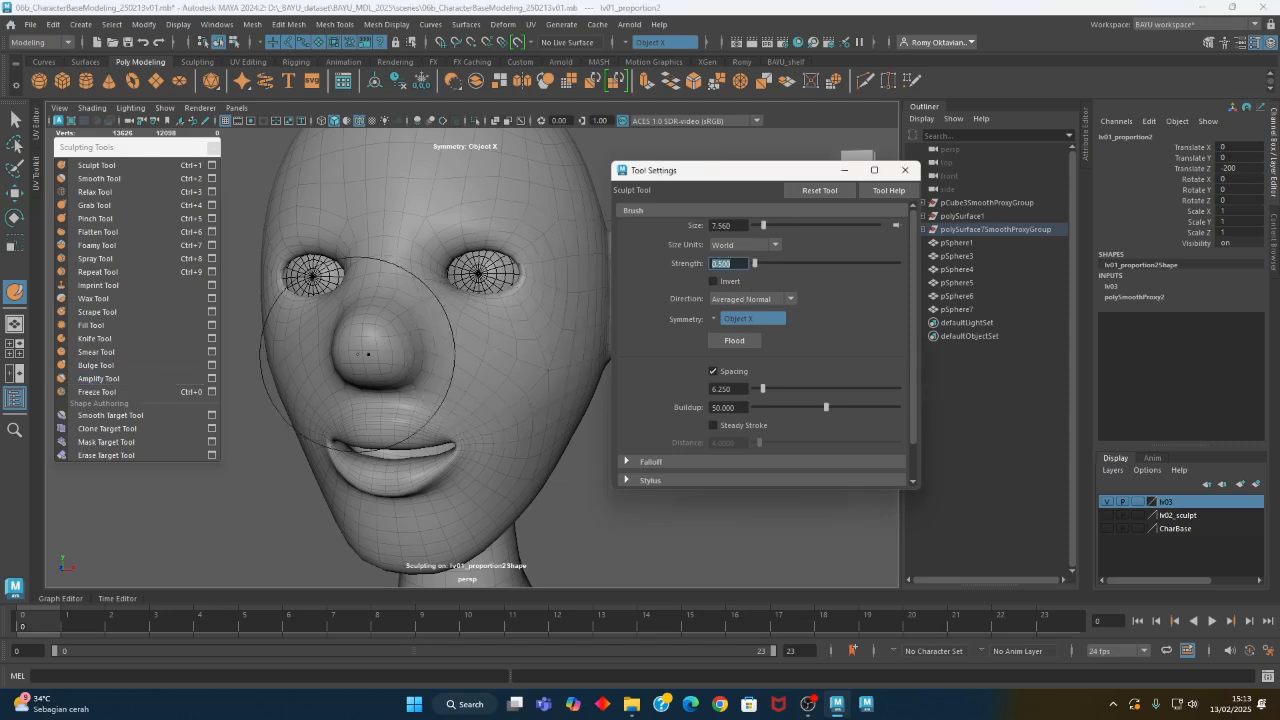
- Build up the cheeks and forehead of the smoothed head with symmetrical Sculpt Tool strokes
{"action": "middle_click_drag", "start_coordinate": [522, 347], "coordinate": [487, 347], "text": "alt"}
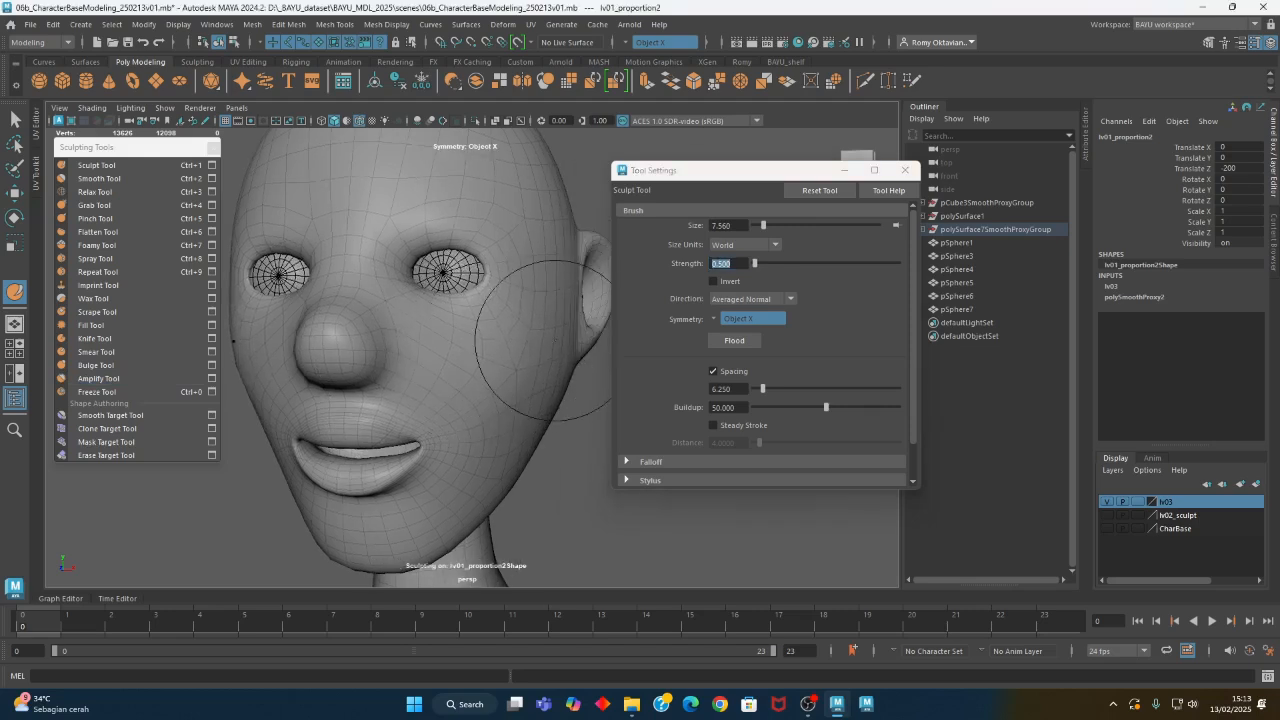
{"action": "middle_click_drag", "start_coordinate": [500, 397], "coordinate": [444, 345], "text": "alt"}
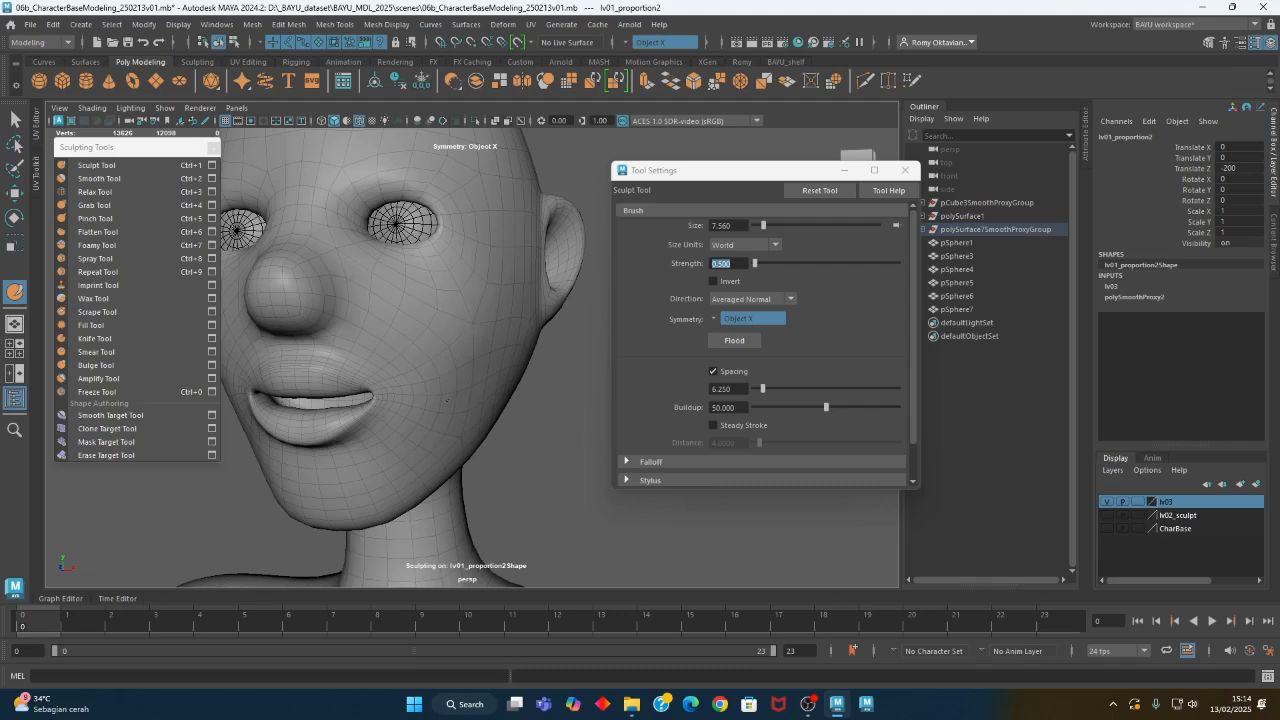
{"action": "left_click_drag", "start_coordinate": [447, 400], "coordinate": [560, 428], "text": "alt"}
{"action": "mouse_move", "coordinate": [432, 396]}
{"action": "left_mouse_down", "text": "alt"}
{"action": "mouse_move", "coordinate": [471, 346]}
{"action": "mouse_move", "coordinate": [466, 386]}
{"action": "mouse_move", "coordinate": [491, 423]}
{"action": "mouse_move", "coordinate": [517, 400]}
{"action": "mouse_move", "coordinate": [477, 246]}
{"action": "left_mouse_up", "text": "alt"}
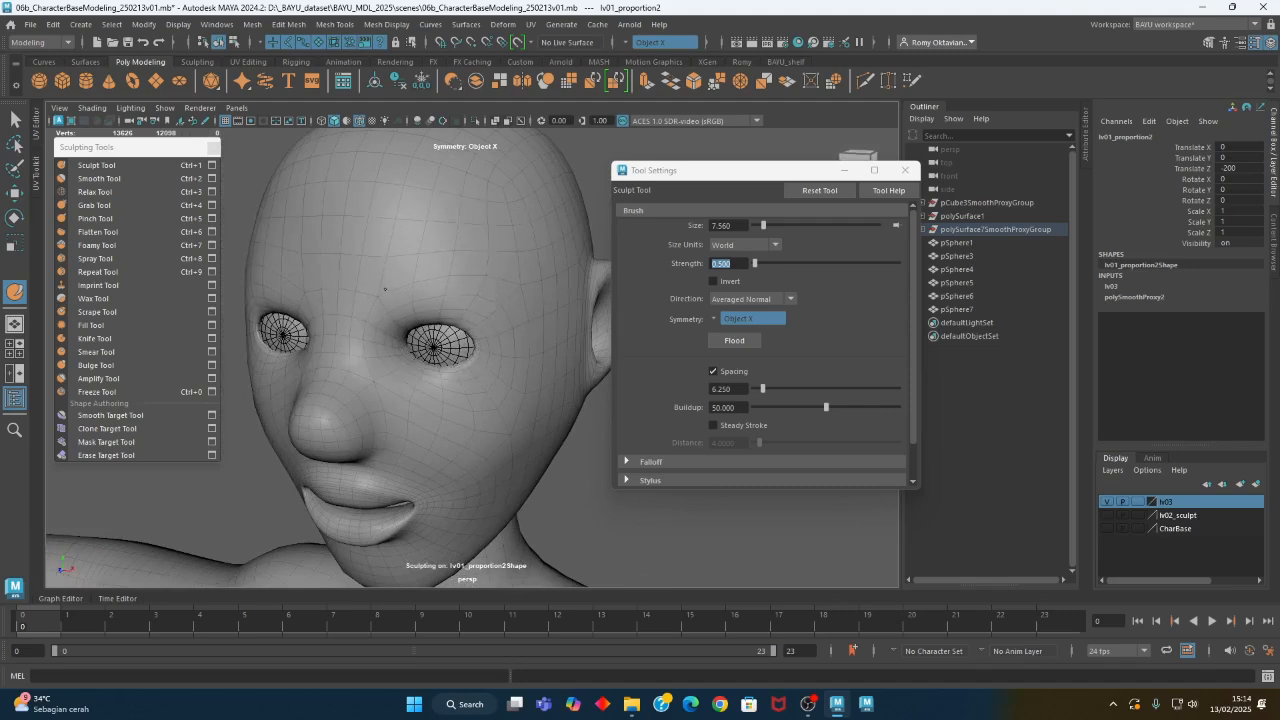
{"action": "left_click_drag", "start_coordinate": [409, 157], "coordinate": [401, 207], "text": "alt"}
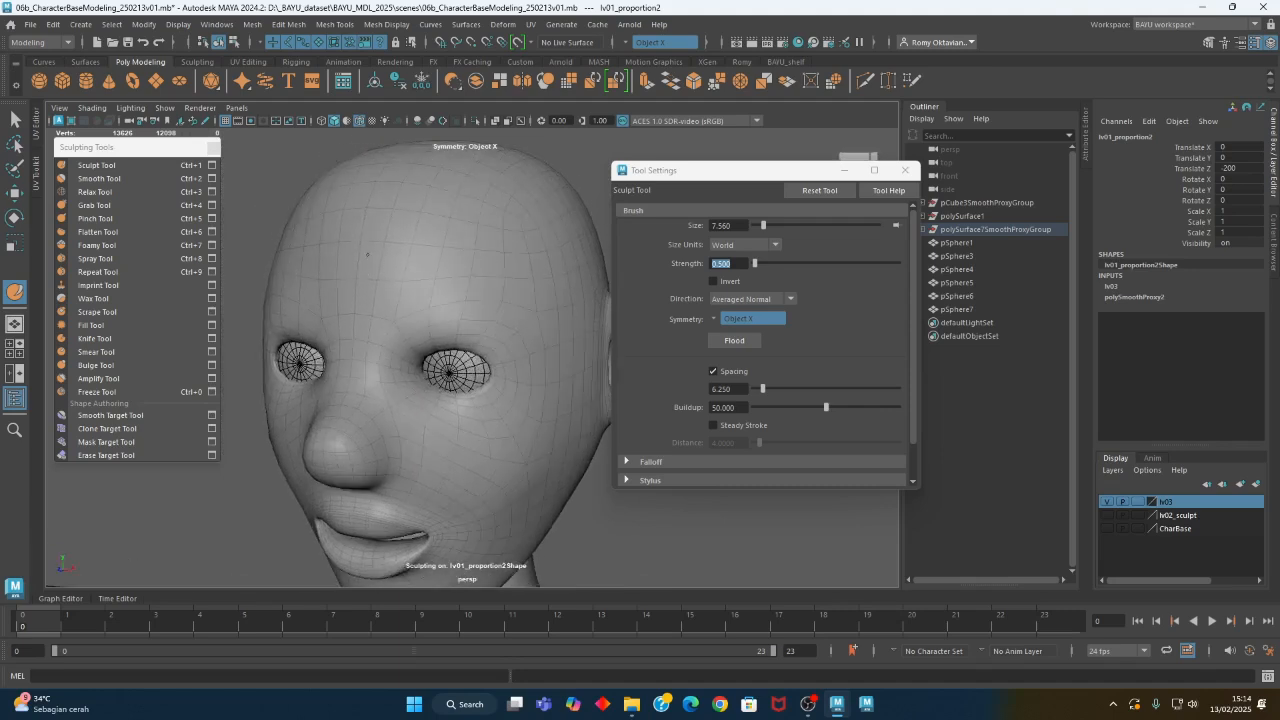
{"action": "left_click_drag", "start_coordinate": [571, 342], "coordinate": [423, 346], "text": "alt"}
{"action": "middle_click_drag", "start_coordinate": [404, 448], "coordinate": [407, 284], "text": "alt"}
{"action": "left_click_drag", "start_coordinate": [407, 285], "coordinate": [411, 347], "text": "alt"}
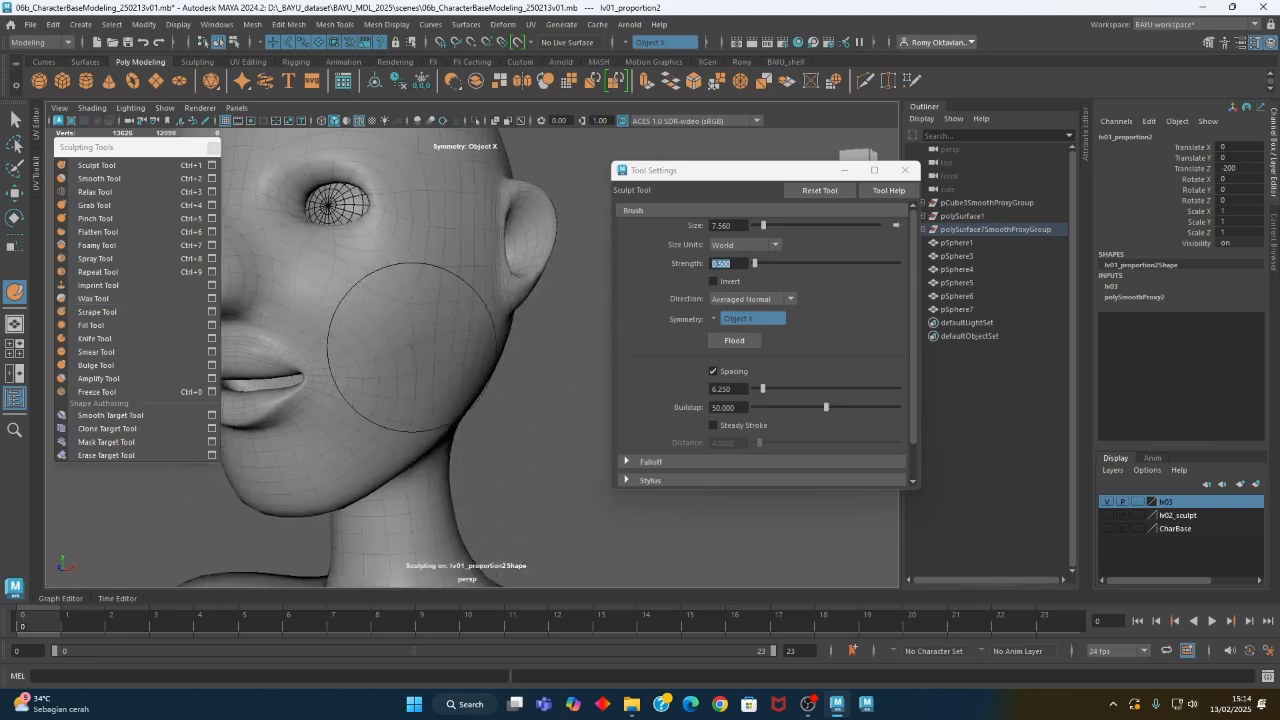
- Invert the Sculpt Tool and carve in the lower cheeks and jaw area with a brush size of about 5.62
{"action": "left_click", "coordinate": [730, 282]}
{"action": "middle_click_drag", "start_coordinate": [463, 278], "coordinate": [465, 288], "text": "alt"}
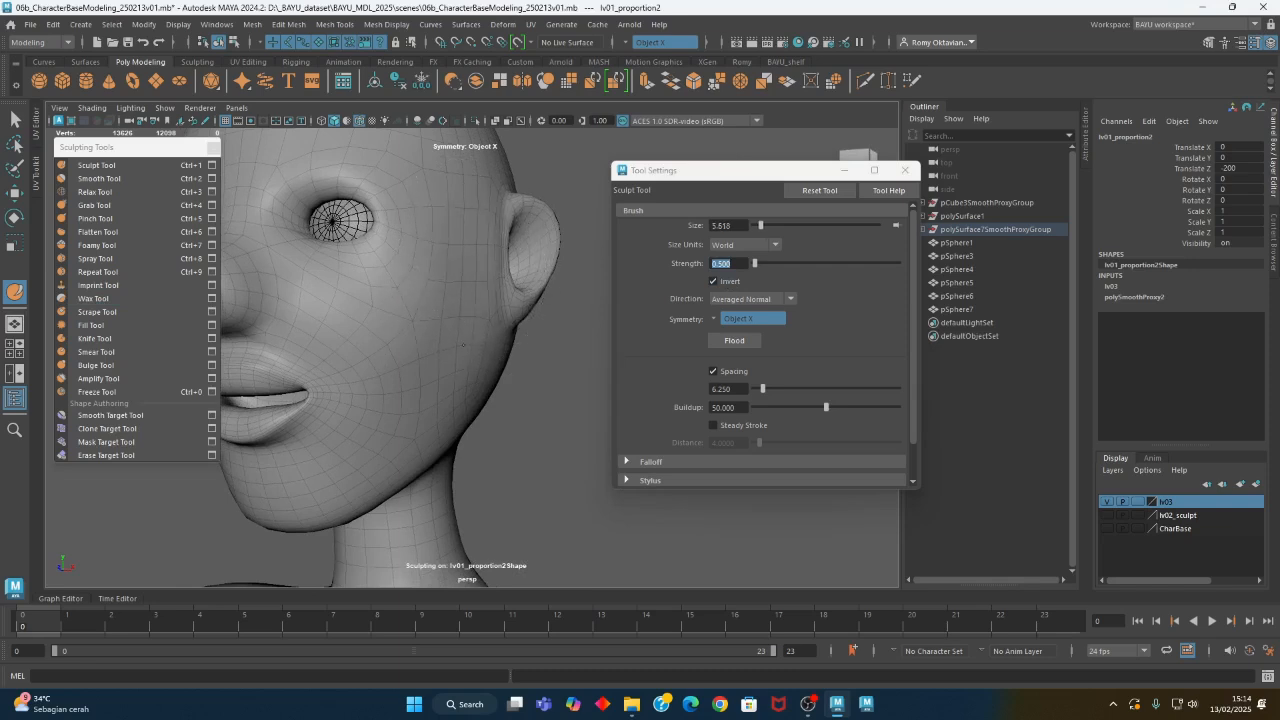
{"action": "mouse_move", "coordinate": [418, 425]}
{"action": "left_mouse_down", "text": "alt"}
{"action": "mouse_move", "coordinate": [509, 423]}
{"action": "mouse_move", "coordinate": [528, 298]}
{"action": "mouse_move", "coordinate": [503, 397]}
{"action": "mouse_move", "coordinate": [463, 394]}
{"action": "mouse_move", "coordinate": [408, 353]}
{"action": "left_mouse_up", "text": "alt"}
{"action": "mouse_move", "coordinate": [471, 384]}
{"action": "left_mouse_down", "text": "alt"}
{"action": "mouse_move", "coordinate": [486, 374]}
{"action": "mouse_move", "coordinate": [486, 423]}
{"action": "mouse_move", "coordinate": [478, 380]}
{"action": "left_mouse_up", "text": "alt"}
{"action": "mouse_move", "coordinate": [476, 424]}
{"action": "left_mouse_down", "text": "alt"}
{"action": "mouse_move", "coordinate": [517, 443]}
{"action": "mouse_move", "coordinate": [506, 415]}
{"action": "mouse_move", "coordinate": [494, 523]}
{"action": "mouse_move", "coordinate": [503, 491]}
{"action": "mouse_move", "coordinate": [334, 457]}
{"action": "mouse_move", "coordinate": [318, 498]}
{"action": "mouse_move", "coordinate": [380, 400]}
{"action": "mouse_move", "coordinate": [289, 466]}
{"action": "mouse_move", "coordinate": [371, 437]}
{"action": "mouse_move", "coordinate": [261, 409]}
{"action": "left_mouse_up", "text": "alt"}
{"action": "scroll", "coordinate": [261, 410], "scroll_direction": "up", "scroll_amount": 5}
{"action": "middle_click_drag", "start_coordinate": [346, 420], "coordinate": [415, 383], "text": "alt"}
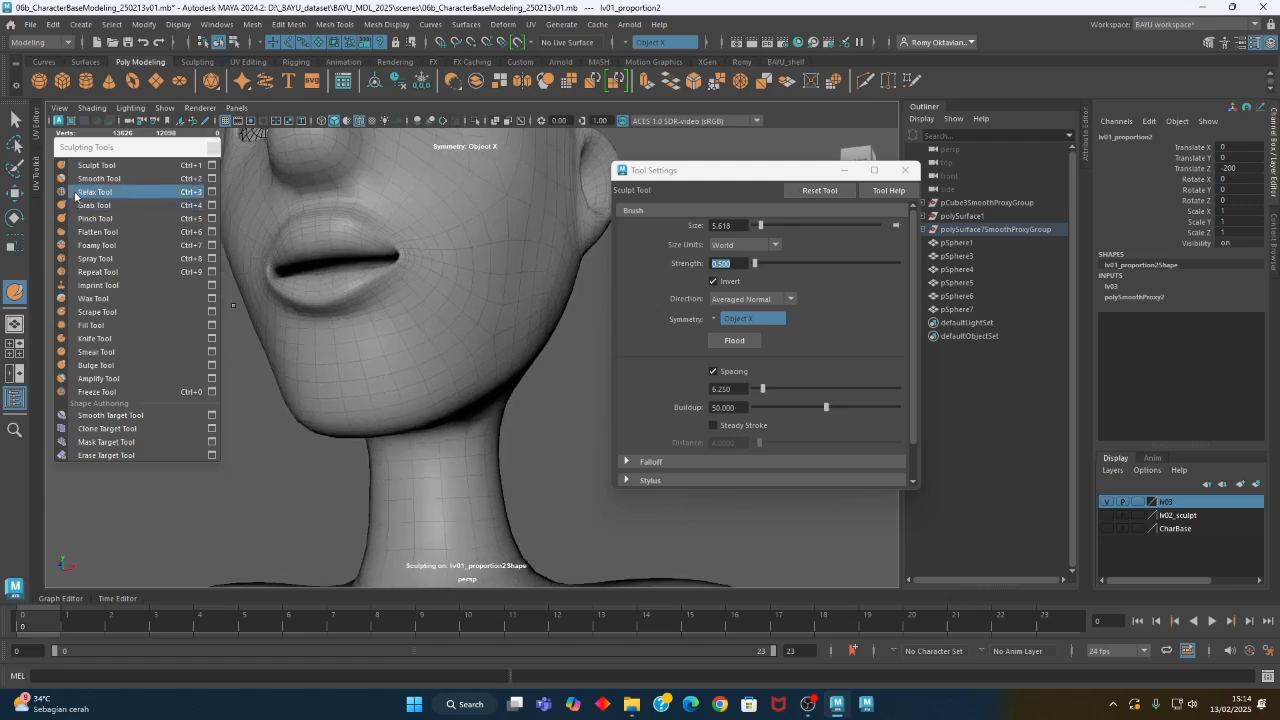
{"action": "scroll", "coordinate": [373, 343], "scroll_direction": "down", "scroll_amount": 2}
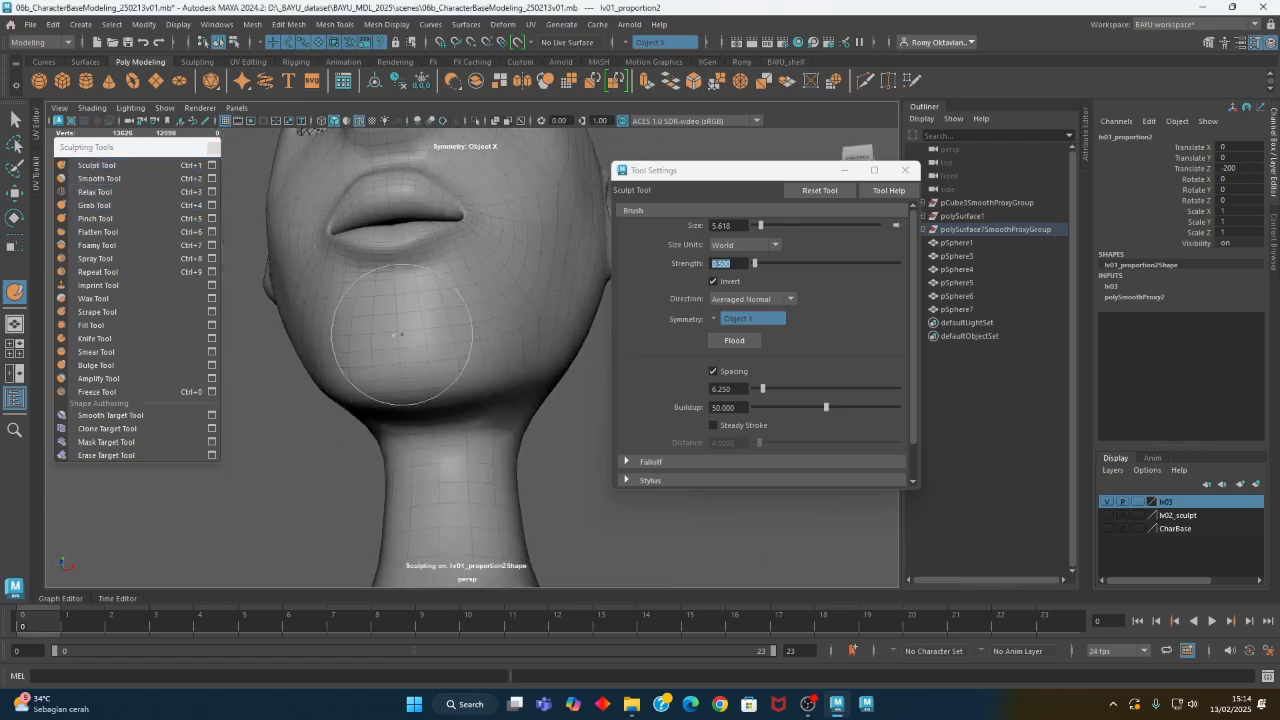
- Turn off Invert and build up the chin and the area under the jaw with the Sculpt Tool
{"action": "left_click", "coordinate": [724, 281]}
{"action": "mouse_move", "coordinate": [417, 352]}
{"action": "left_mouse_down"}
{"action": "mouse_move", "coordinate": [394, 366]}
{"action": "mouse_move", "coordinate": [390, 326]}
{"action": "mouse_move", "coordinate": [418, 333]}
{"action": "mouse_move", "coordinate": [397, 311]}
{"action": "left_mouse_up"}
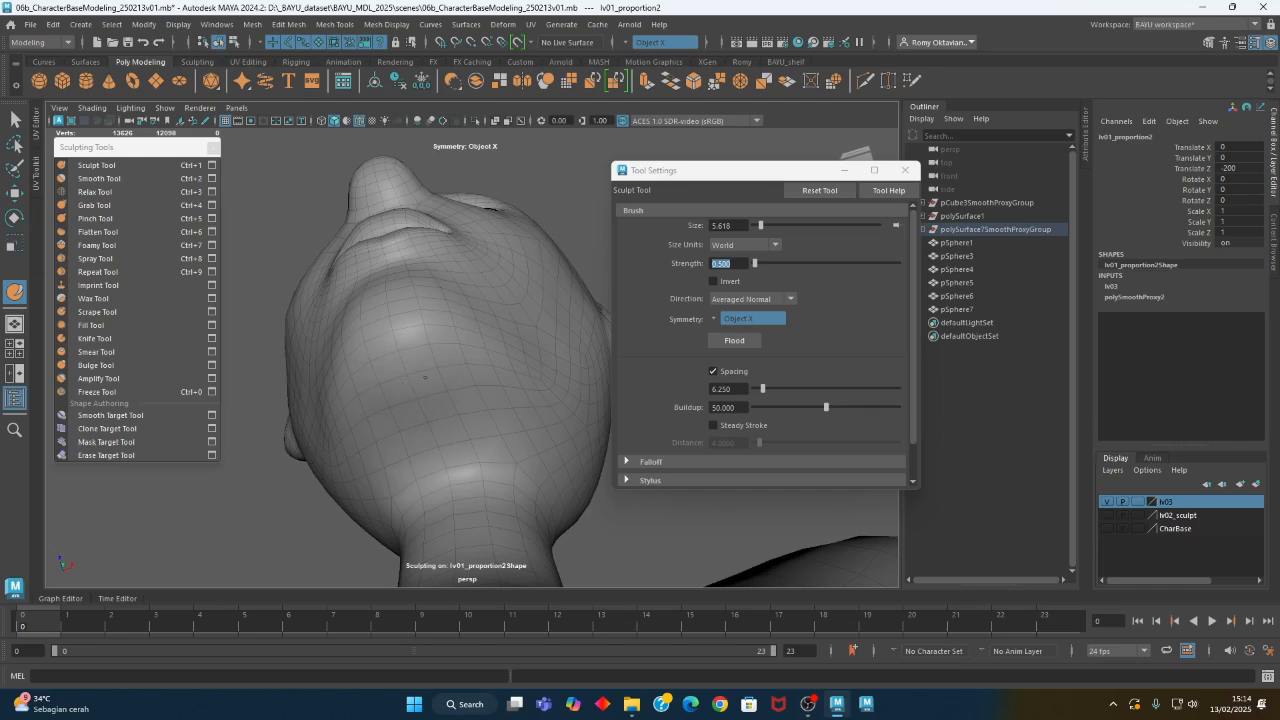
{"action": "mouse_move", "coordinate": [407, 407]}
{"action": "left_mouse_down", "text": "alt"}
{"action": "mouse_move", "coordinate": [434, 389]}
{"action": "mouse_move", "coordinate": [457, 334]}
{"action": "mouse_move", "coordinate": [469, 440]}
{"action": "mouse_move", "coordinate": [482, 397]}
{"action": "mouse_move", "coordinate": [491, 486]}
{"action": "mouse_move", "coordinate": [440, 470]}
{"action": "mouse_move", "coordinate": [465, 465]}
{"action": "mouse_move", "coordinate": [383, 465]}
{"action": "mouse_move", "coordinate": [430, 420]}
{"action": "mouse_move", "coordinate": [451, 434]}
{"action": "mouse_move", "coordinate": [391, 463]}
{"action": "mouse_move", "coordinate": [345, 455]}
{"action": "mouse_move", "coordinate": [346, 437]}
{"action": "mouse_move", "coordinate": [420, 400]}
{"action": "left_mouse_up", "text": "alt"}
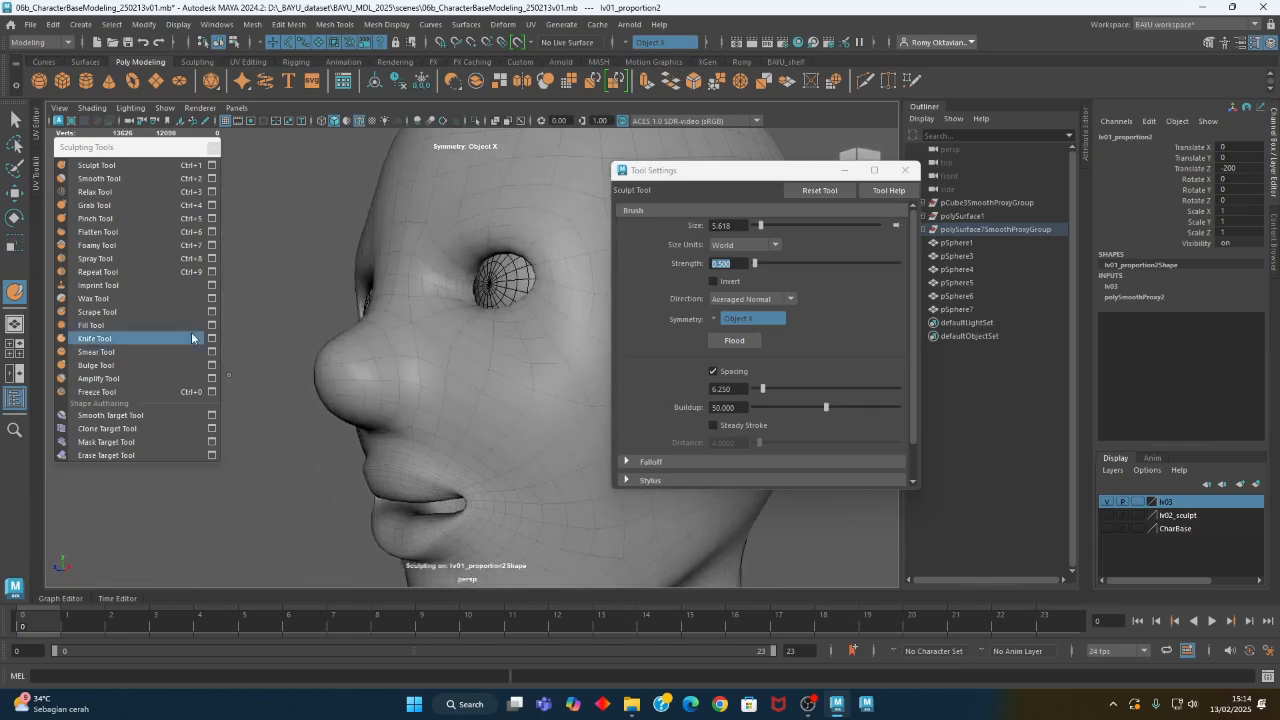
- Reshape the nose tip and nose base in profile with the Grab Tool at a brush size of about 5.62
{"action": "left_click", "coordinate": [104, 205]}
{"action": "left_click_drag", "start_coordinate": [340, 370], "coordinate": [372, 366], "text": "alt"}
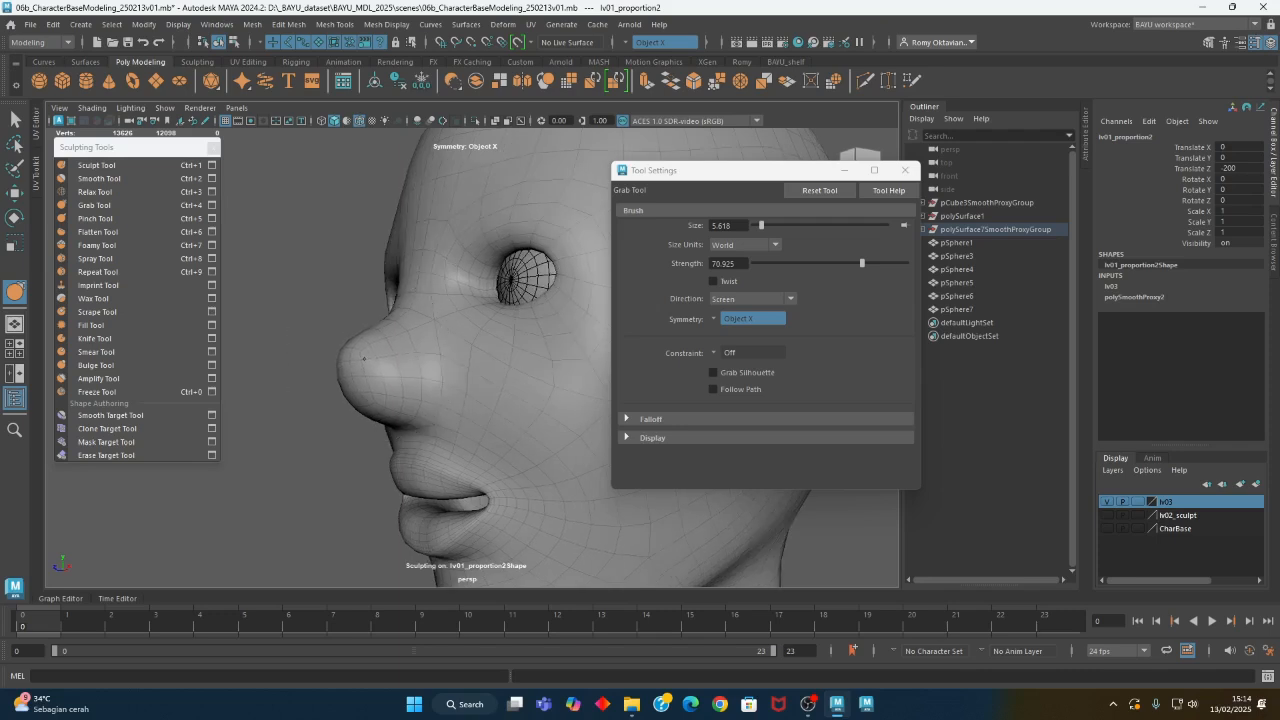
{"action": "left_click_drag", "start_coordinate": [391, 414], "coordinate": [365, 401], "text": "alt"}
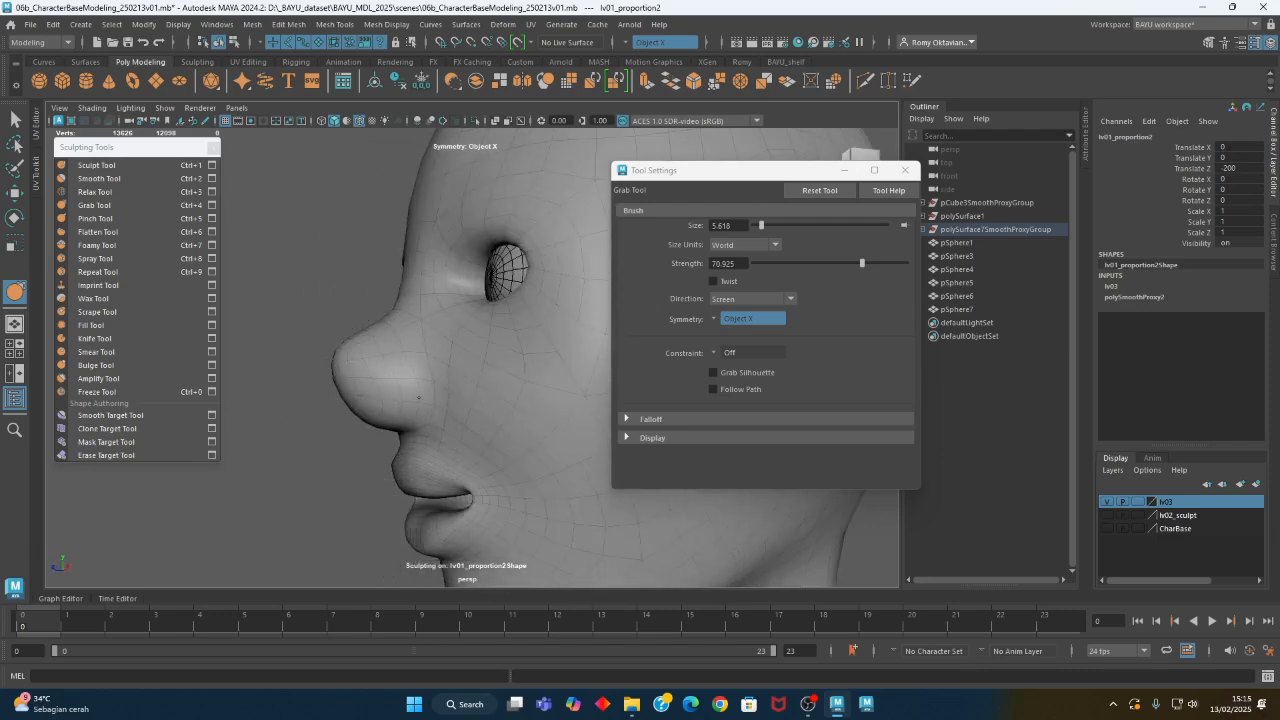
{"action": "mouse_move", "coordinate": [436, 428]}
{"action": "left_mouse_down", "text": "alt"}
{"action": "mouse_move", "coordinate": [500, 423]}
{"action": "mouse_move", "coordinate": [470, 420]}
{"action": "mouse_move", "coordinate": [437, 379]}
{"action": "left_mouse_up", "text": "alt"}
- Sharpen the crease around the nostril wings with the Pinch Tool at a brush size of about 2.89
{"action": "left_click", "coordinate": [100, 218]}
{"action": "key", "text": "b"}
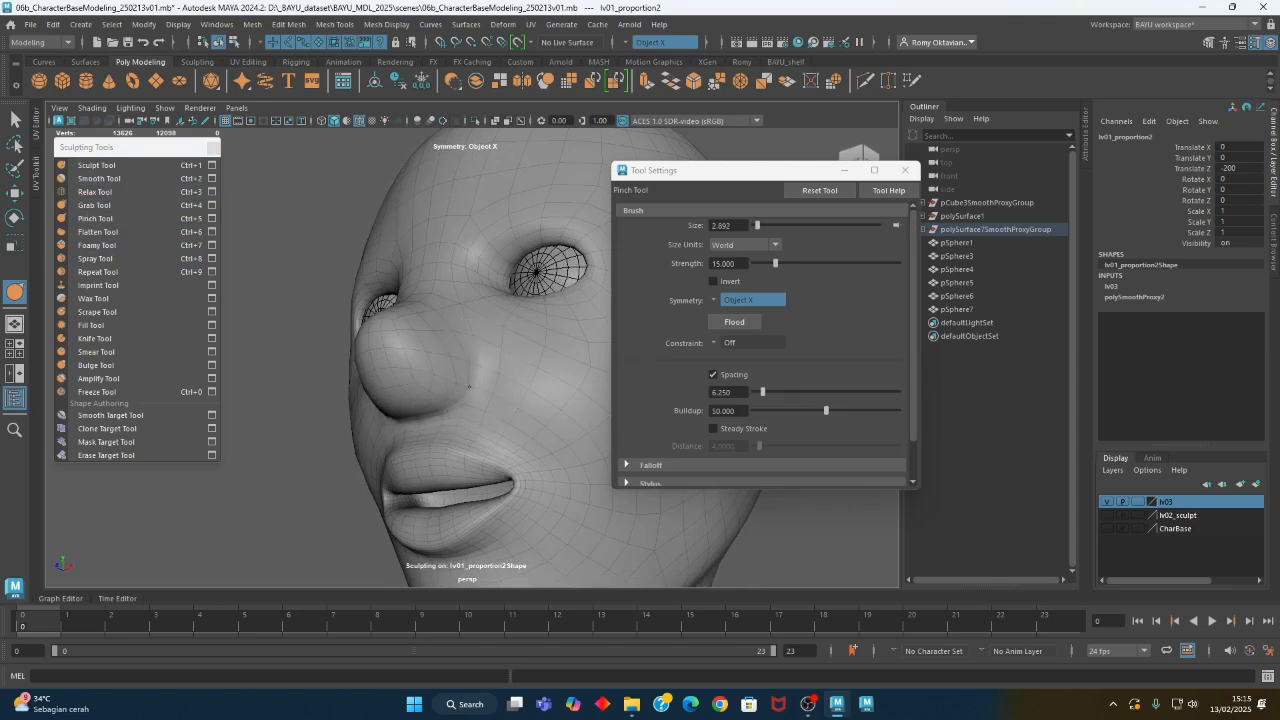
{"action": "mouse_move", "coordinate": [410, 428]}
{"action": "left_mouse_down", "text": "alt"}
{"action": "mouse_move", "coordinate": [385, 440]}
{"action": "mouse_move", "coordinate": [623, 474]}
{"action": "mouse_move", "coordinate": [509, 466]}
{"action": "mouse_move", "coordinate": [529, 271]}
{"action": "mouse_move", "coordinate": [188, 262]}
{"action": "left_mouse_up", "text": "alt"}
- Build up the nose bridge and the sides of the nose with the Sculpt Tool at a brush size of about 2.4
{"action": "left_click", "coordinate": [111, 165]}
{"action": "mouse_move", "coordinate": [260, 300]}
{"action": "left_mouse_down", "text": "alt"}
{"action": "mouse_move", "coordinate": [423, 277]}
{"action": "mouse_move", "coordinate": [445, 291]}
{"action": "left_mouse_up", "text": "alt"}
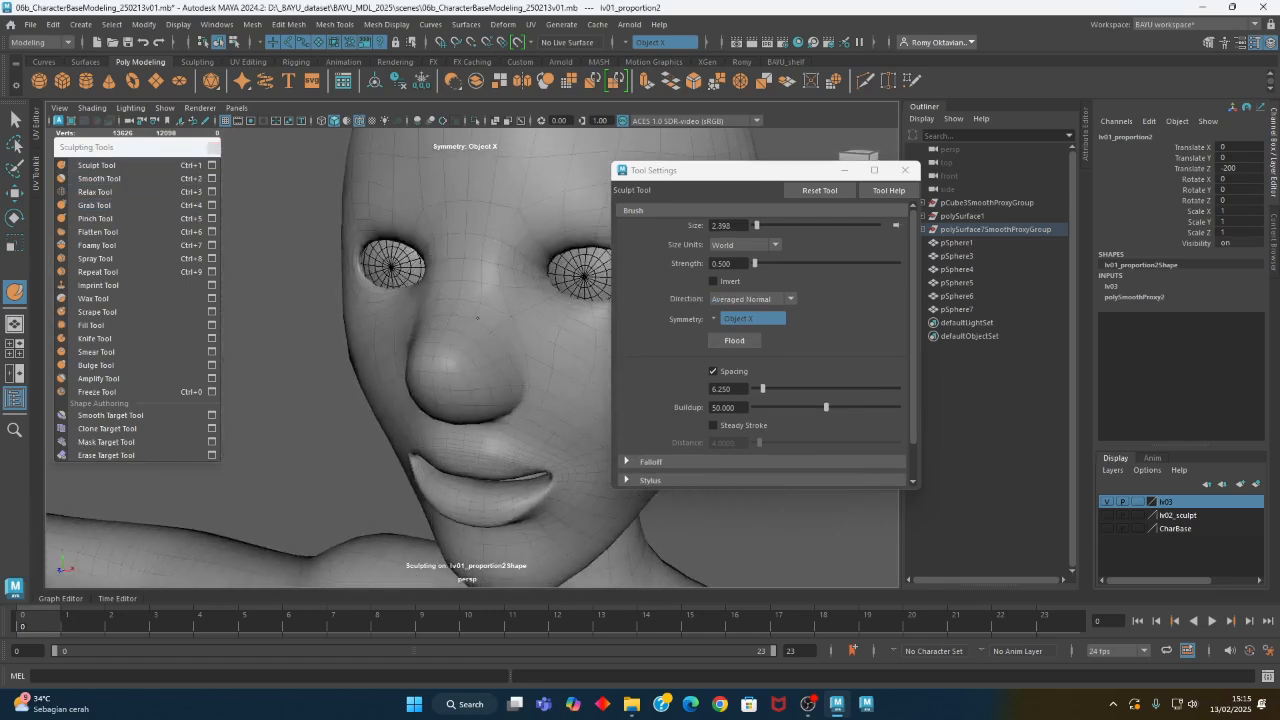
{"action": "left_click_drag", "start_coordinate": [470, 363], "coordinate": [440, 357], "text": "alt"}
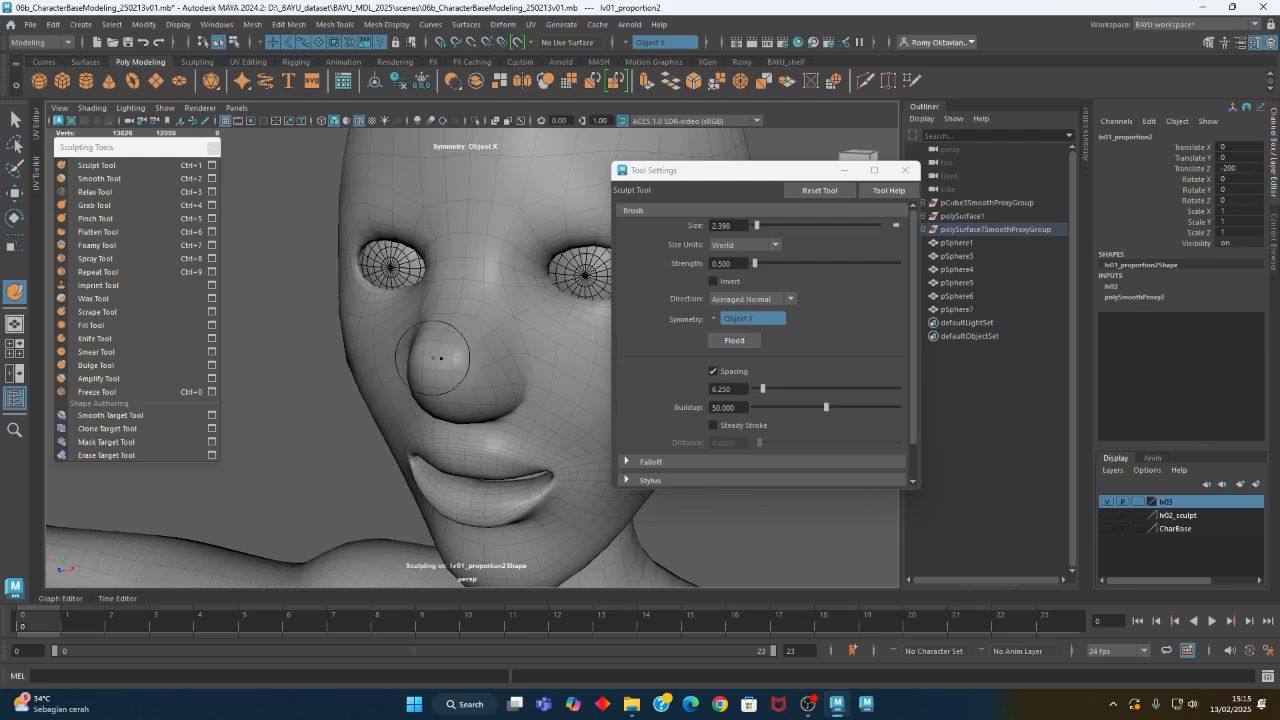
{"action": "mouse_move", "coordinate": [481, 407]}
{"action": "left_mouse_down", "text": "alt"}
{"action": "mouse_move", "coordinate": [585, 380]}
{"action": "mouse_move", "coordinate": [480, 420]}
{"action": "mouse_move", "coordinate": [445, 395]}
{"action": "mouse_move", "coordinate": [500, 400]}
{"action": "mouse_move", "coordinate": [560, 357]}
{"action": "mouse_move", "coordinate": [440, 355]}
{"action": "mouse_move", "coordinate": [421, 328]}
{"action": "left_mouse_up", "text": "alt"}
- Pinch the nostril creases and lip edges at brush size 2.398, and adjust the mouth shape with the Grab Tool at size 5.858
{"action": "left_click", "coordinate": [110, 218]}
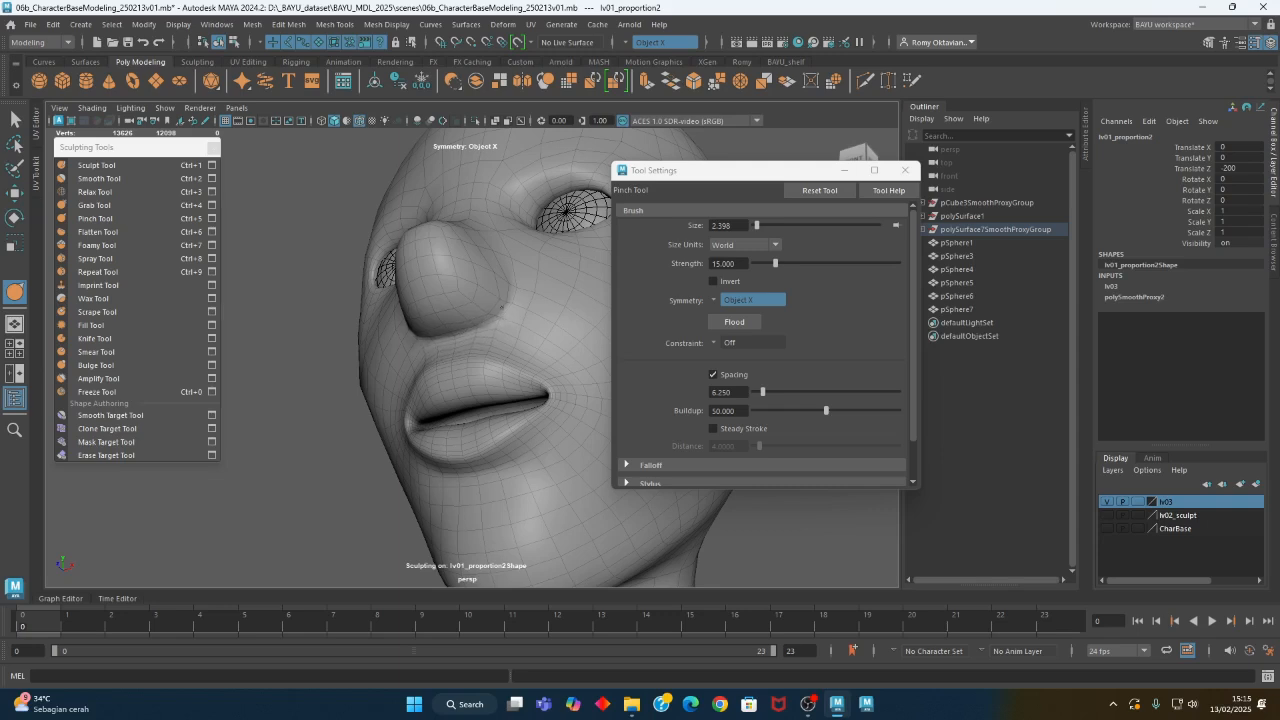
{"action": "mouse_move", "coordinate": [496, 306]}
{"action": "left_mouse_down", "text": "alt"}
{"action": "mouse_move", "coordinate": [491, 411]}
{"action": "mouse_move", "coordinate": [543, 434]}
{"action": "left_mouse_up", "text": "alt"}
{"action": "middle_click_drag", "start_coordinate": [543, 434], "coordinate": [514, 366], "text": "alt"}
{"action": "left_click_drag", "start_coordinate": [514, 366], "coordinate": [490, 370], "text": "alt"}
{"action": "right_click_drag", "start_coordinate": [423, 394], "coordinate": [508, 420], "text": "alt"}
{"action": "mouse_move", "coordinate": [508, 420]}
{"action": "left_mouse_down", "text": "alt"}
{"action": "mouse_move", "coordinate": [474, 394]}
{"action": "mouse_move", "coordinate": [457, 400]}
{"action": "mouse_move", "coordinate": [492, 408]}
{"action": "mouse_move", "coordinate": [467, 395]}
{"action": "mouse_move", "coordinate": [419, 420]}
{"action": "mouse_move", "coordinate": [494, 420]}
{"action": "mouse_move", "coordinate": [423, 426]}
{"action": "mouse_move", "coordinate": [434, 404]}
{"action": "left_mouse_up", "text": "alt"}
{"action": "left_click", "coordinate": [94, 205]}
{"action": "key", "text": "b"}
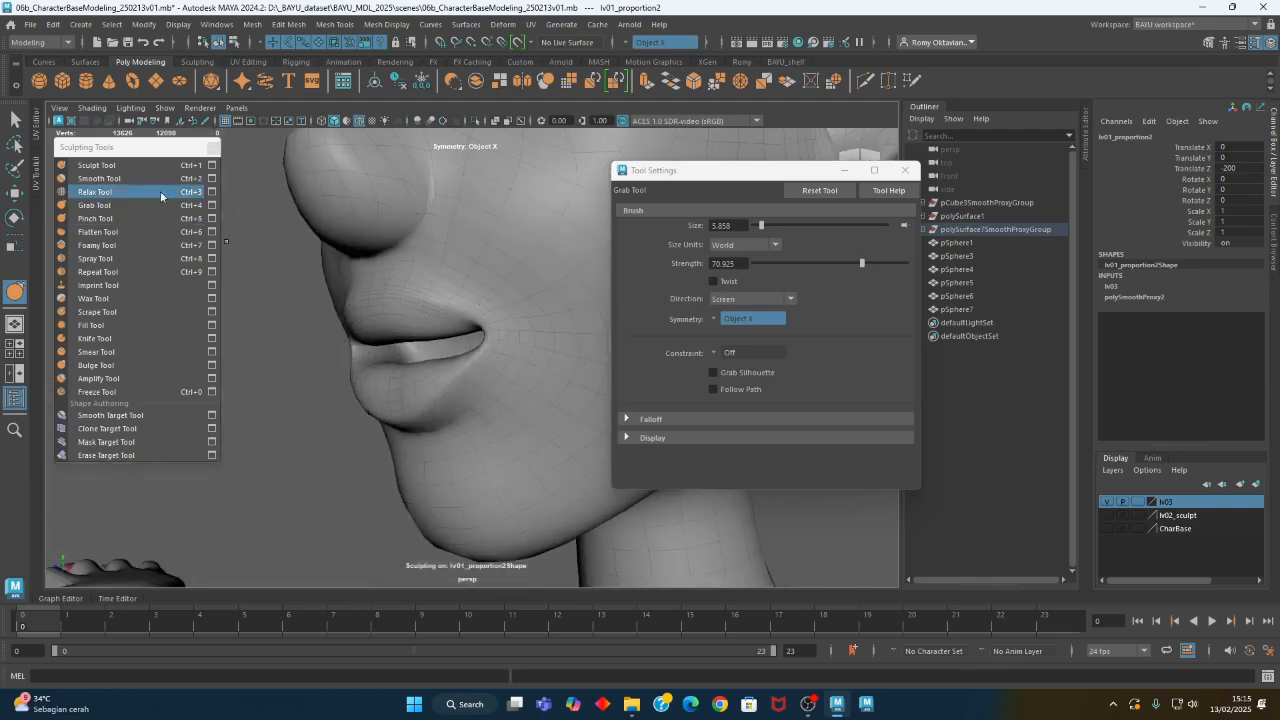
- Add volume between the nose and upper lip with the Sculpt Tool at a brush size of about 2.35
{"action": "left_click", "coordinate": [97, 165]}
{"action": "scroll", "coordinate": [446, 293], "scroll_direction": "up", "scroll_amount": 4}
{"action": "key", "text": "b"}
{"action": "left_click_drag", "start_coordinate": [465, 291], "coordinate": [409, 277]}
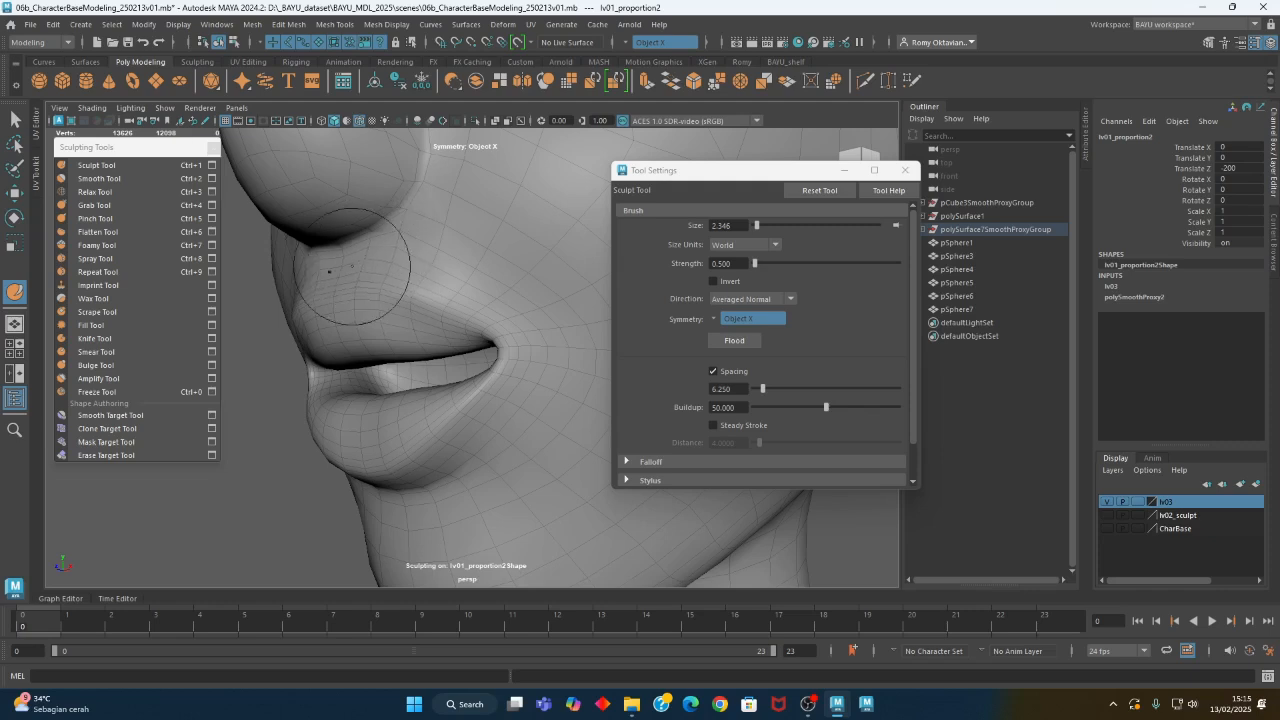
{"action": "left_click_drag", "start_coordinate": [400, 271], "coordinate": [523, 303], "text": "alt"}
- Enlarge the Sculpt Tool brush to about 3.84 and build up the skin around the mouth corners and lower cheeks
{"action": "mouse_move", "coordinate": [560, 341]}
{"action": "left_mouse_down", "text": "alt"}
{"action": "mouse_move", "coordinate": [551, 397]}
{"action": "mouse_move", "coordinate": [567, 398]}
{"action": "mouse_move", "coordinate": [496, 332]}
{"action": "mouse_move", "coordinate": [523, 340]}
{"action": "left_mouse_up", "text": "alt"}
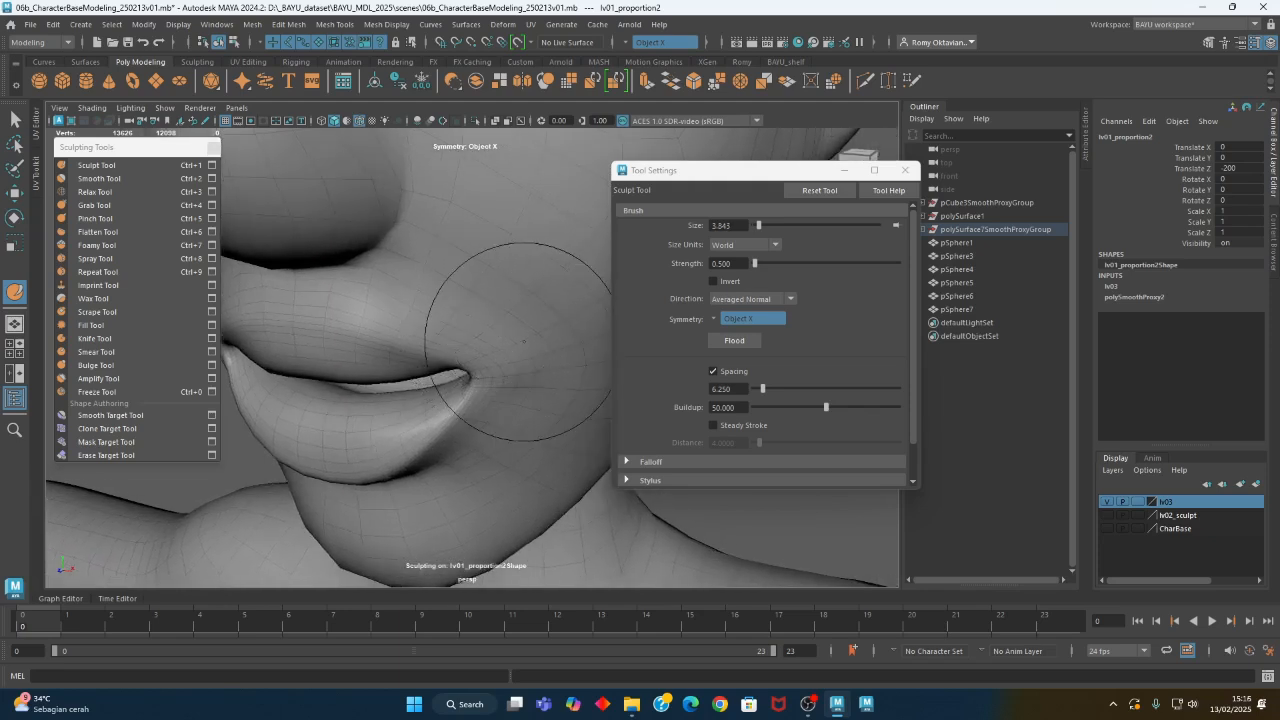
{"action": "left_click_drag", "start_coordinate": [423, 243], "coordinate": [443, 297], "text": "alt"}
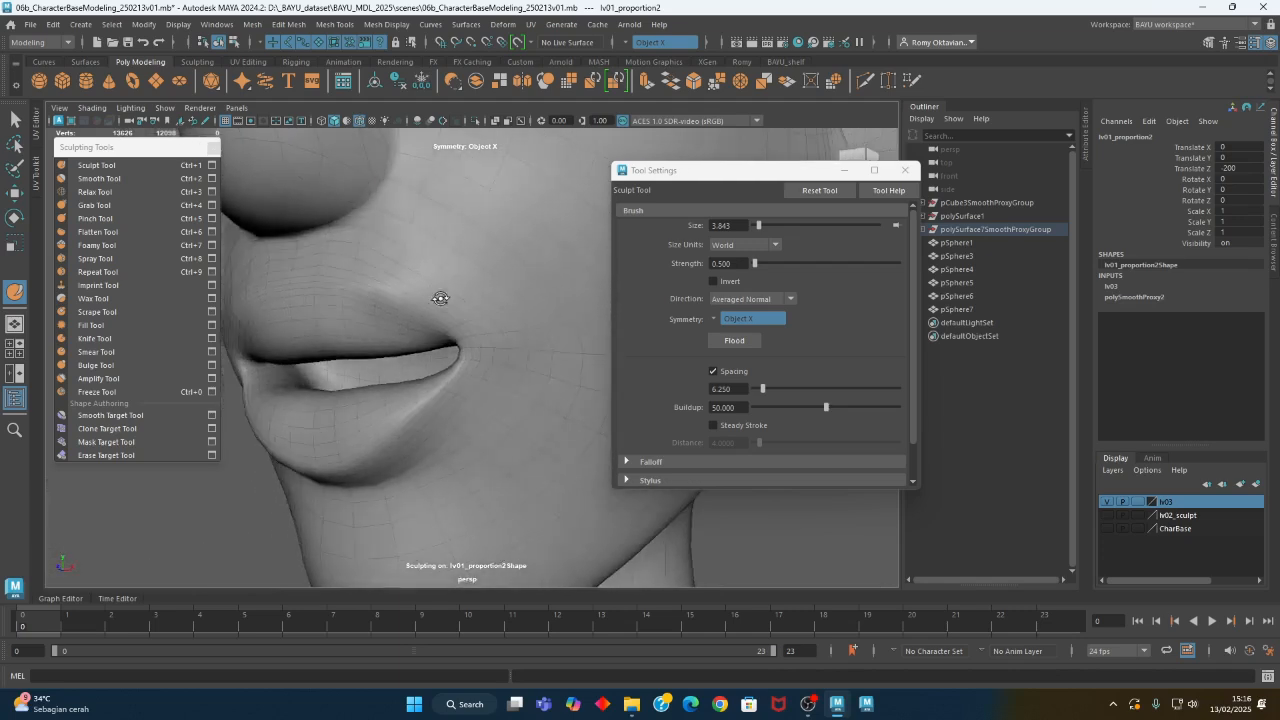
{"action": "left_click_drag", "start_coordinate": [549, 387], "coordinate": [428, 257], "text": "alt"}
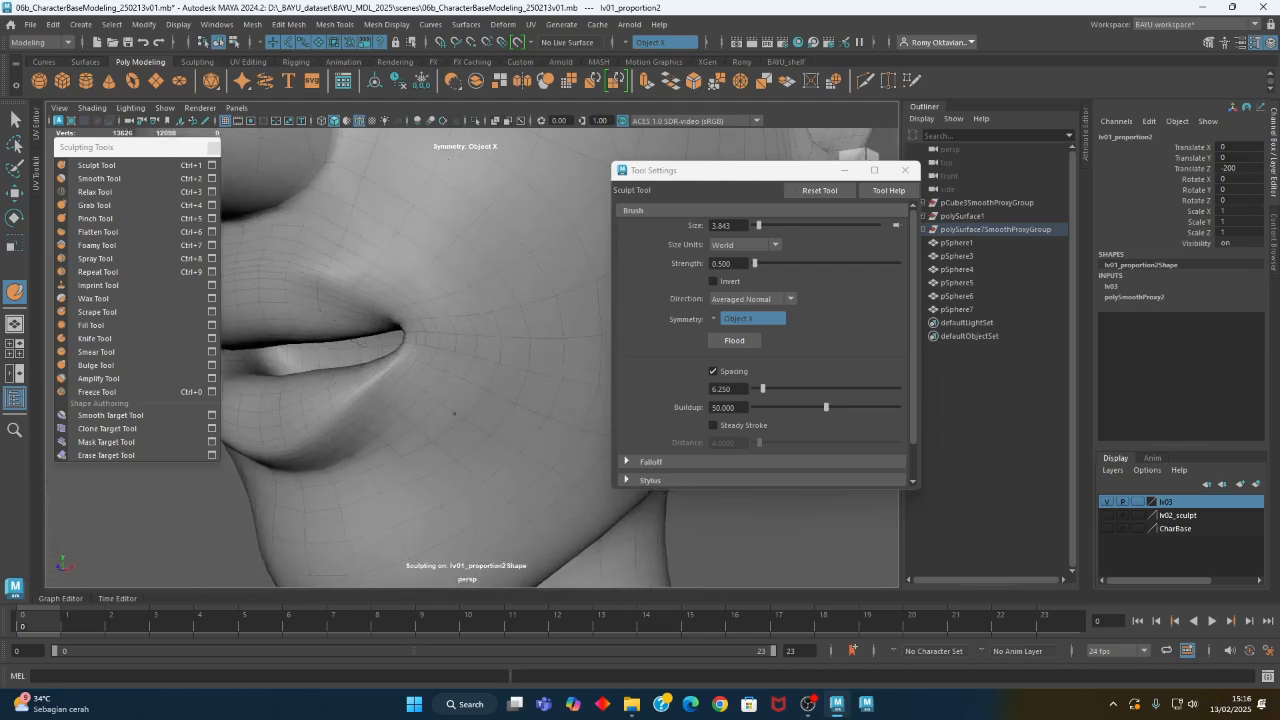
{"action": "left_click_drag", "start_coordinate": [426, 409], "coordinate": [471, 408], "text": "alt"}
{"action": "right_click_drag", "start_coordinate": [471, 408], "coordinate": [336, 390], "text": "alt"}
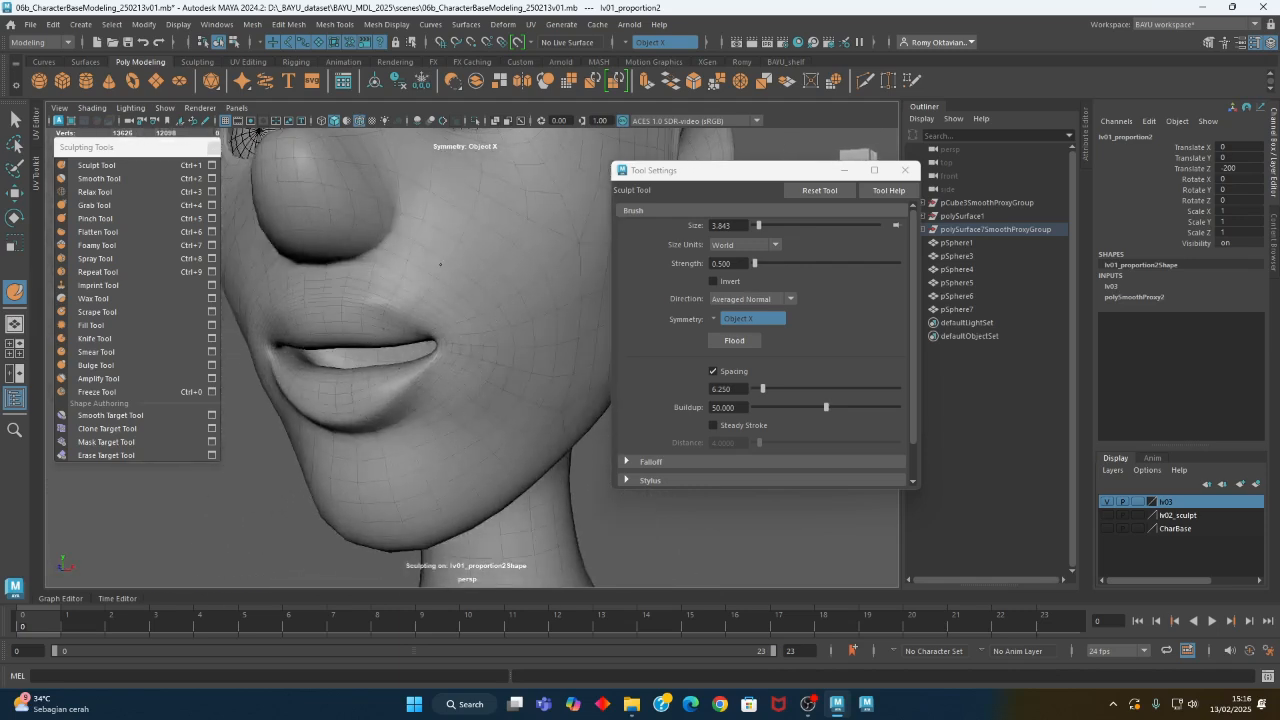
- Pinch the edges of the upper and lower lips with the Pinch Tool at a brush size of about 1.48
{"action": "left_click_drag", "start_coordinate": [470, 406], "coordinate": [470, 322], "text": "alt"}
{"action": "mouse_move", "coordinate": [408, 277]}
{"action": "left_mouse_down", "text": "alt"}
{"action": "mouse_move", "coordinate": [383, 346]}
{"action": "mouse_move", "coordinate": [463, 331]}
{"action": "mouse_move", "coordinate": [394, 345]}
{"action": "left_mouse_up", "text": "alt"}
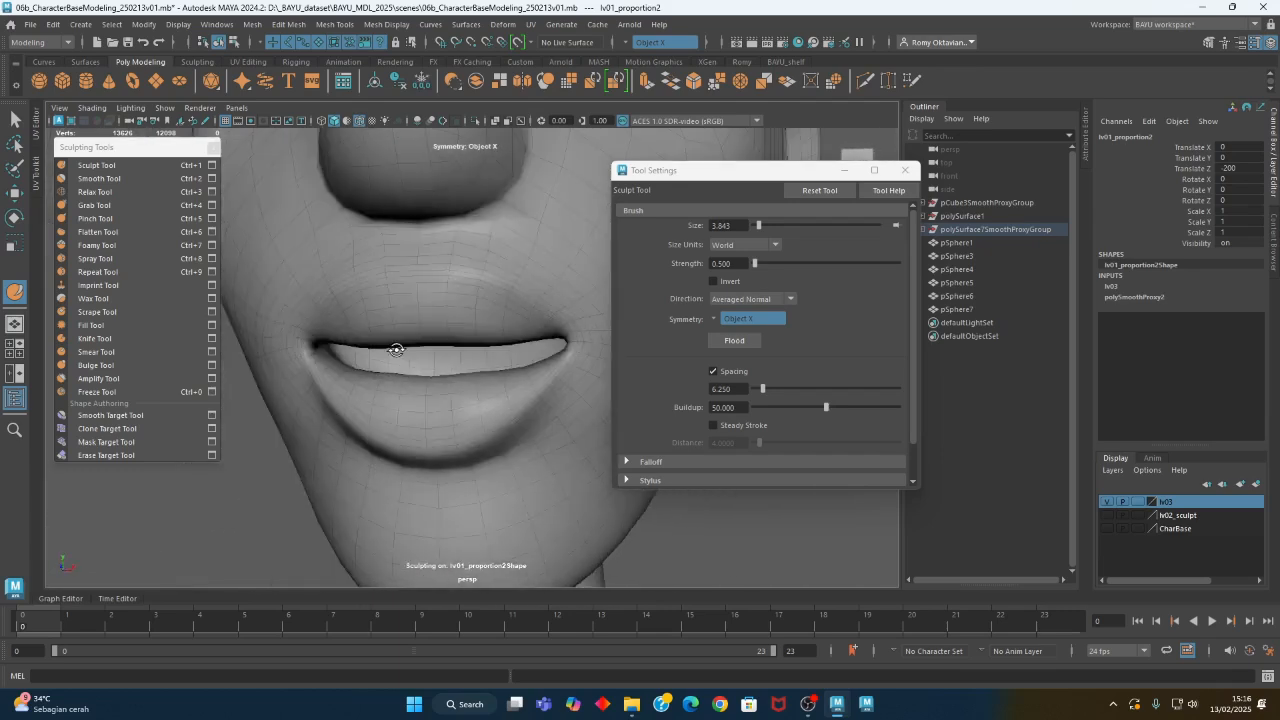
{"action": "left_click", "coordinate": [136, 219]}
{"action": "middle_click_drag", "start_coordinate": [440, 340], "coordinate": [440, 353], "text": "alt"}
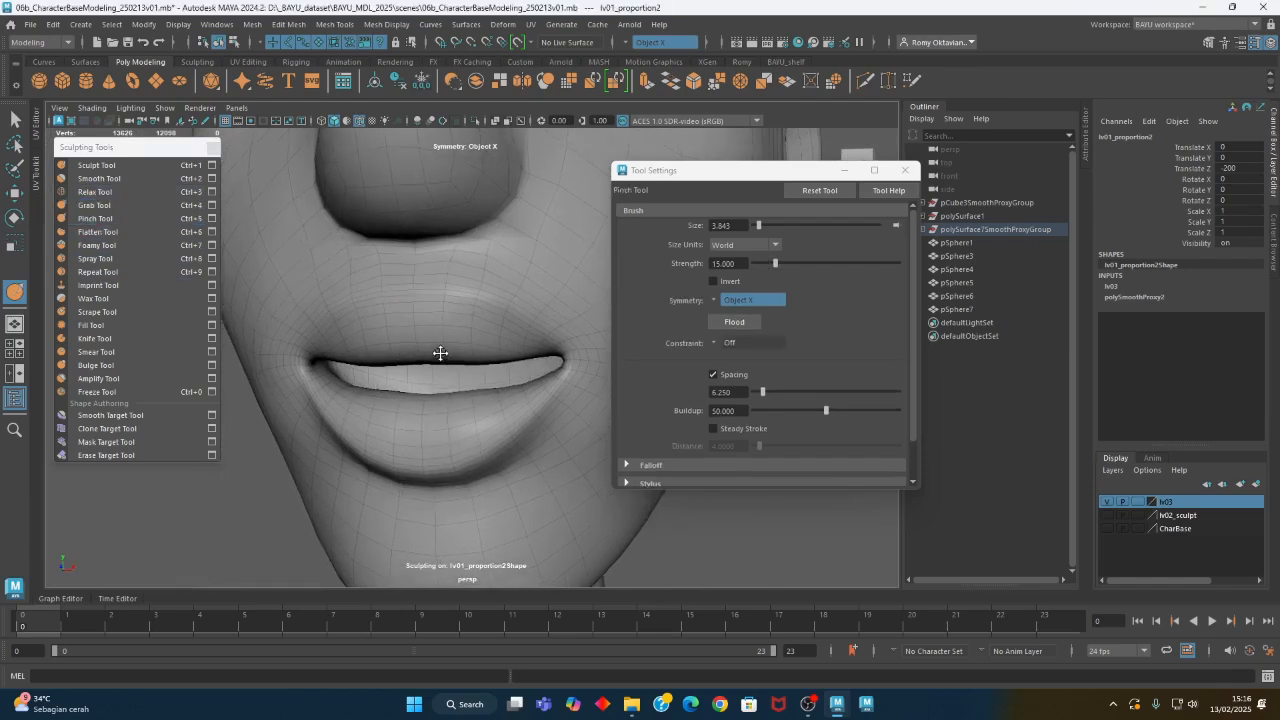
{"action": "left_click_drag", "start_coordinate": [400, 295], "coordinate": [480, 303]}
{"action": "mouse_move", "coordinate": [496, 312]}
{"action": "left_mouse_down", "text": "alt"}
{"action": "mouse_move", "coordinate": [477, 340]}
{"action": "mouse_move", "coordinate": [458, 313]}
{"action": "mouse_move", "coordinate": [423, 343]}
{"action": "left_mouse_up", "text": "alt"}
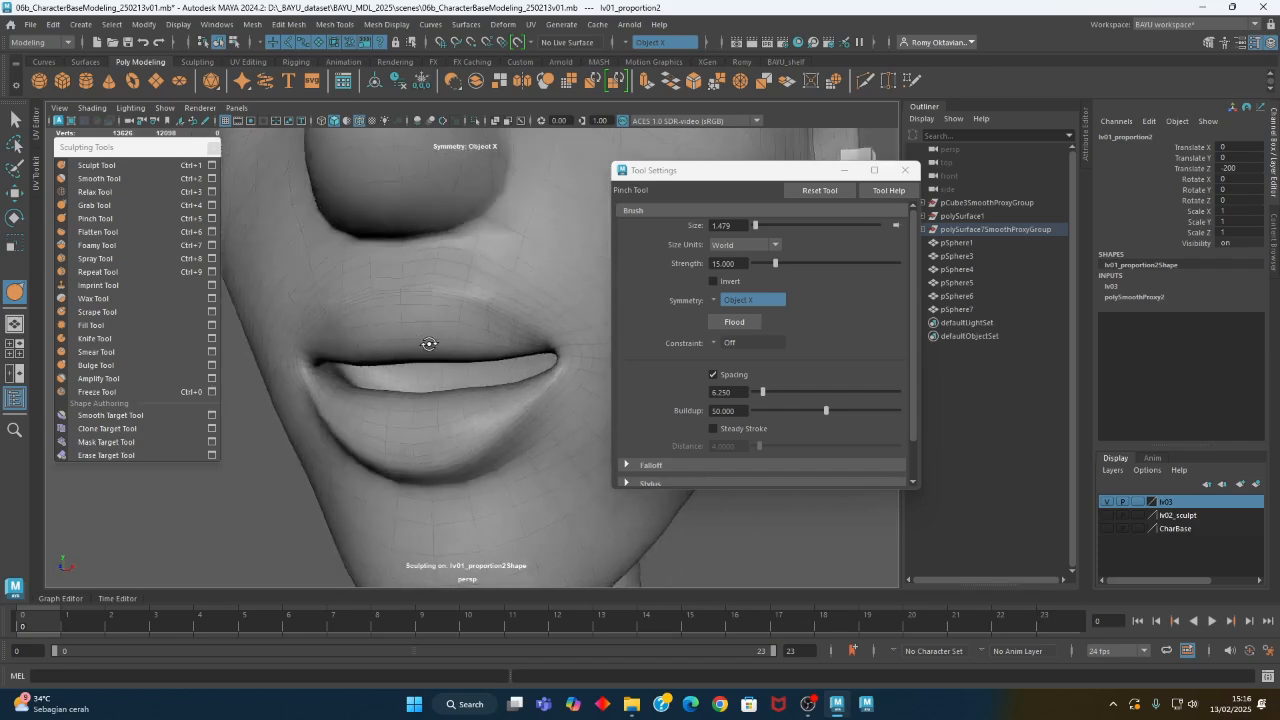
{"action": "left_click_drag", "start_coordinate": [503, 451], "coordinate": [508, 383], "text": "alt"}
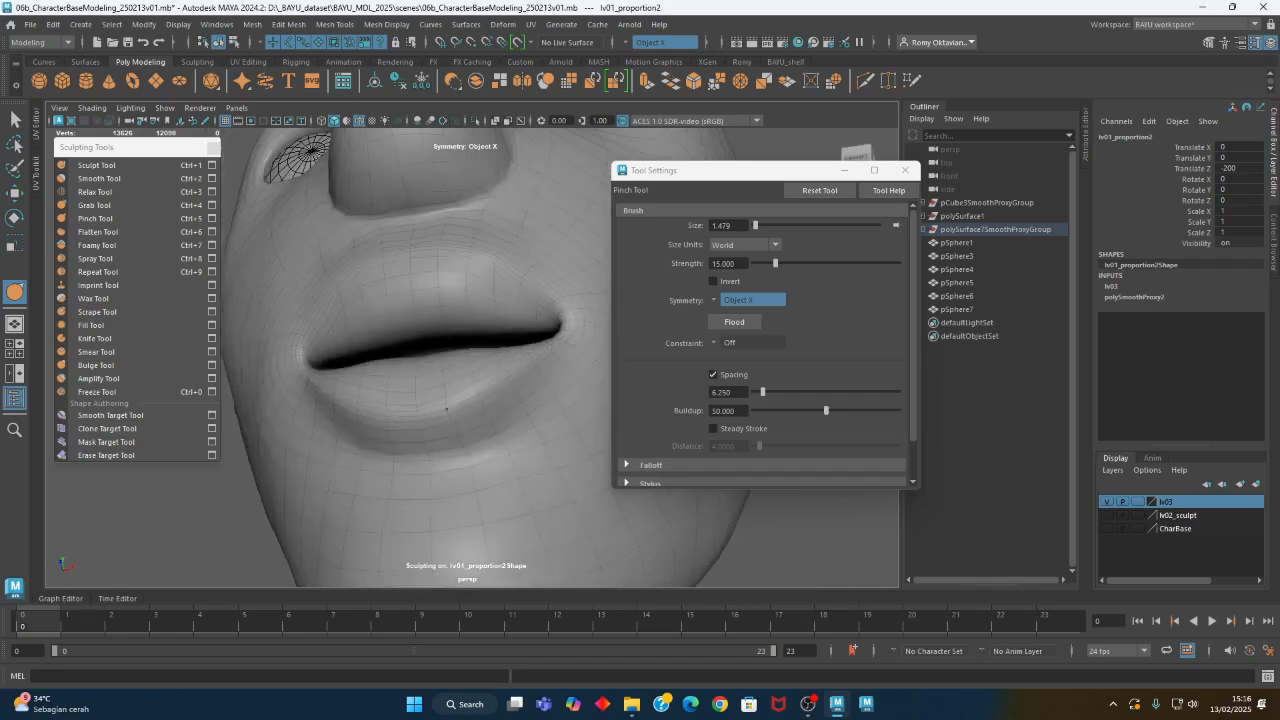
- Adjust the shape of the lips with the Grab Tool at a brush size of about 4.58
{"action": "left_click", "coordinate": [95, 205]}
{"action": "mouse_move", "coordinate": [430, 350]}
{"action": "left_mouse_down", "text": "alt"}
{"action": "mouse_move", "coordinate": [480, 380]}
{"action": "mouse_move", "coordinate": [497, 429]}
{"action": "mouse_move", "coordinate": [465, 421]}
{"action": "mouse_move", "coordinate": [484, 420]}
{"action": "left_mouse_up", "text": "alt"}
{"action": "key", "text": "b"}
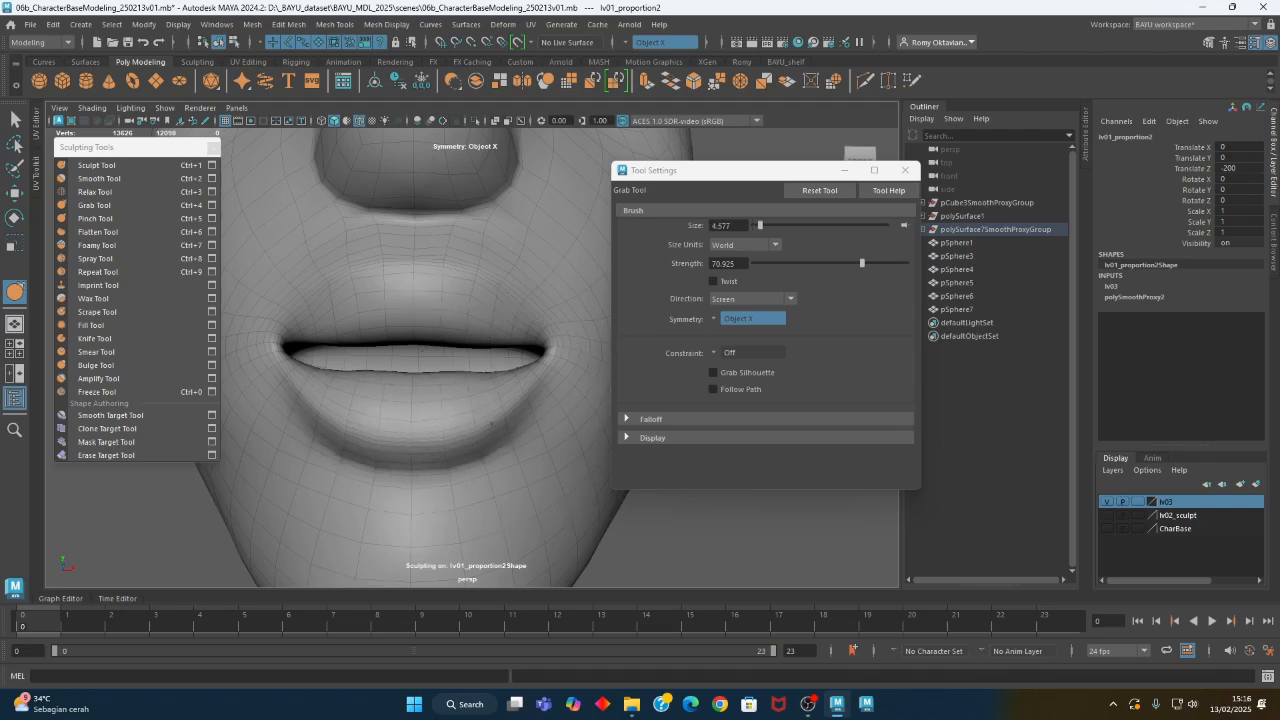
{"action": "mouse_move", "coordinate": [471, 400]}
{"action": "left_mouse_down", "text": "alt"}
{"action": "mouse_move", "coordinate": [371, 423]}
{"action": "mouse_move", "coordinate": [384, 430]}
{"action": "left_mouse_up", "text": "alt"}
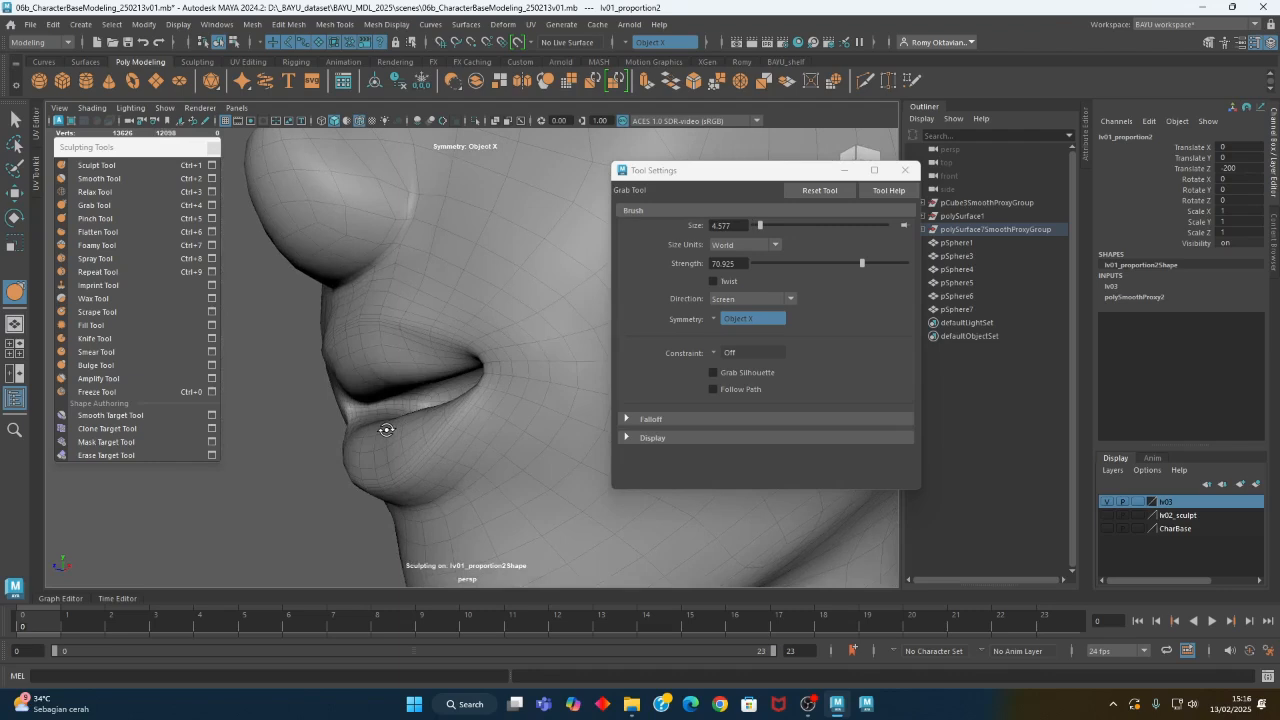
- Set the Sculpt Tool direction to Z and shape the upper lip with the brush reduced to about 1.56
{"action": "left_click", "coordinate": [140, 166]}
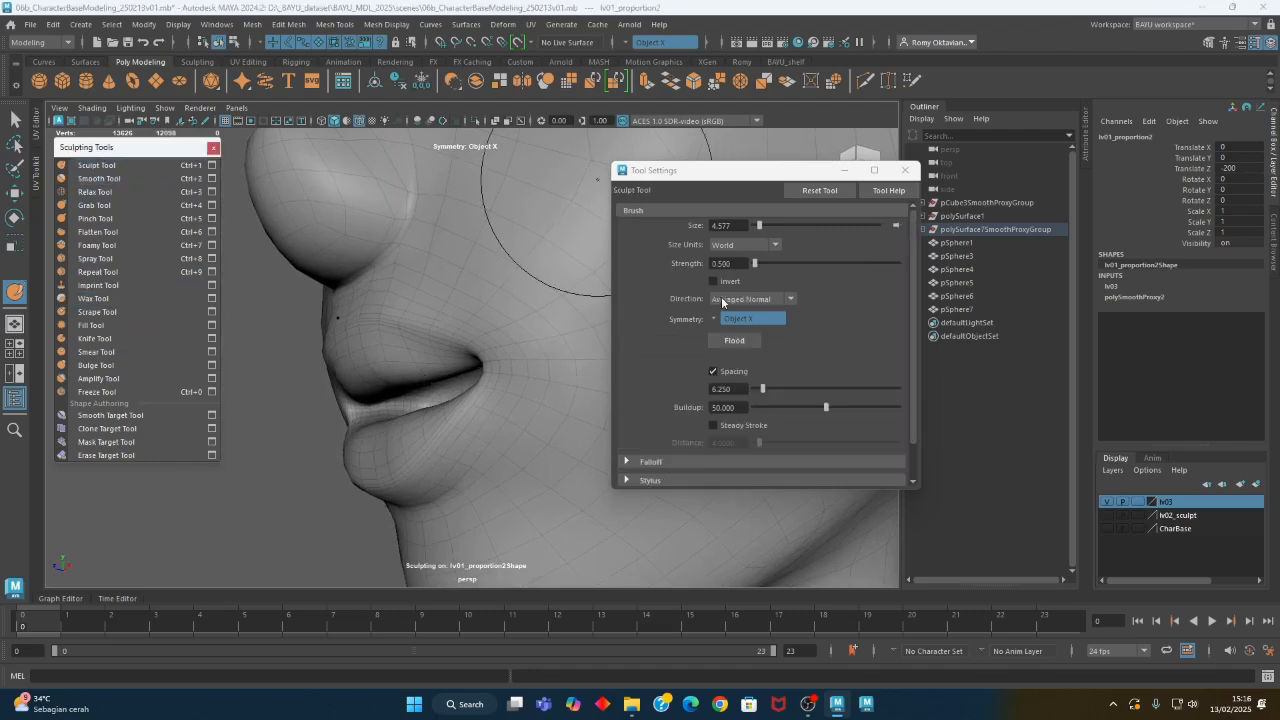
{"action": "left_click", "coordinate": [740, 299]}
{"action": "left_click", "coordinate": [735, 408]}
{"action": "mouse_move", "coordinate": [346, 377]}
{"action": "left_mouse_down", "text": "alt"}
{"action": "mouse_move", "coordinate": [462, 328]}
{"action": "mouse_move", "coordinate": [430, 326]}
{"action": "left_mouse_up", "text": "alt"}
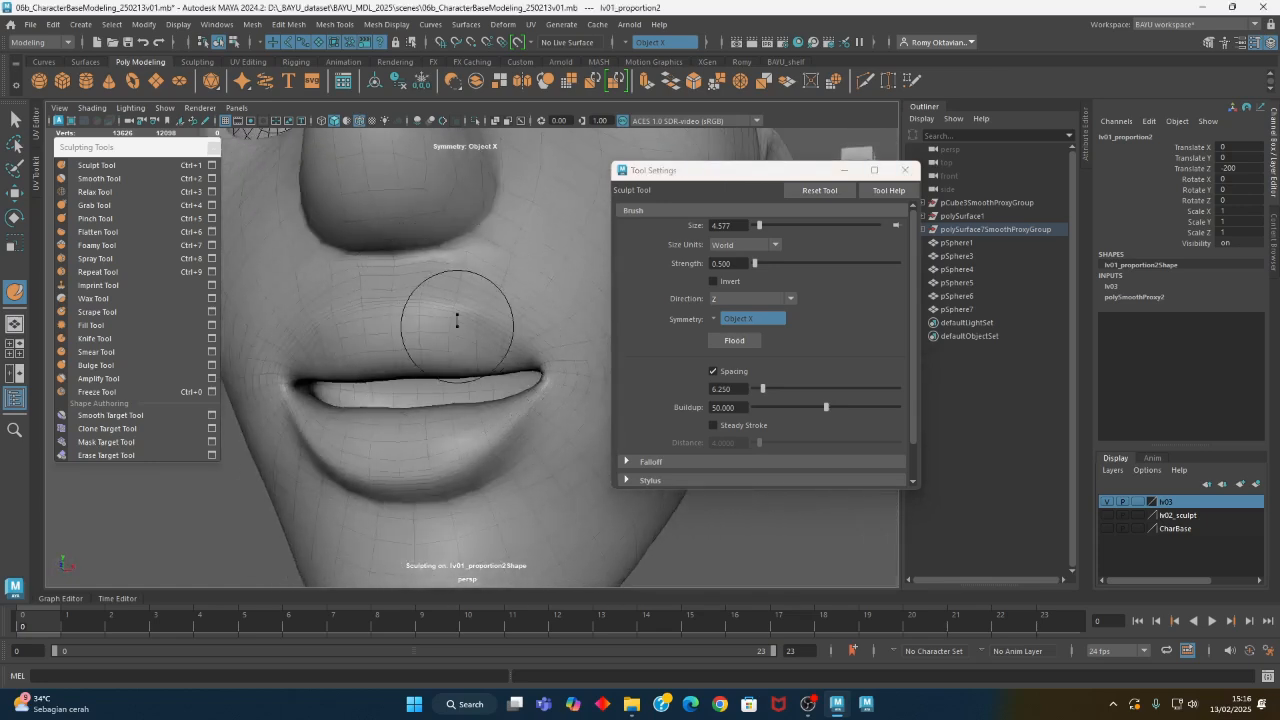
{"action": "key", "text": "b"}
{"action": "left_click_drag", "start_coordinate": [432, 327], "coordinate": [414, 327]}
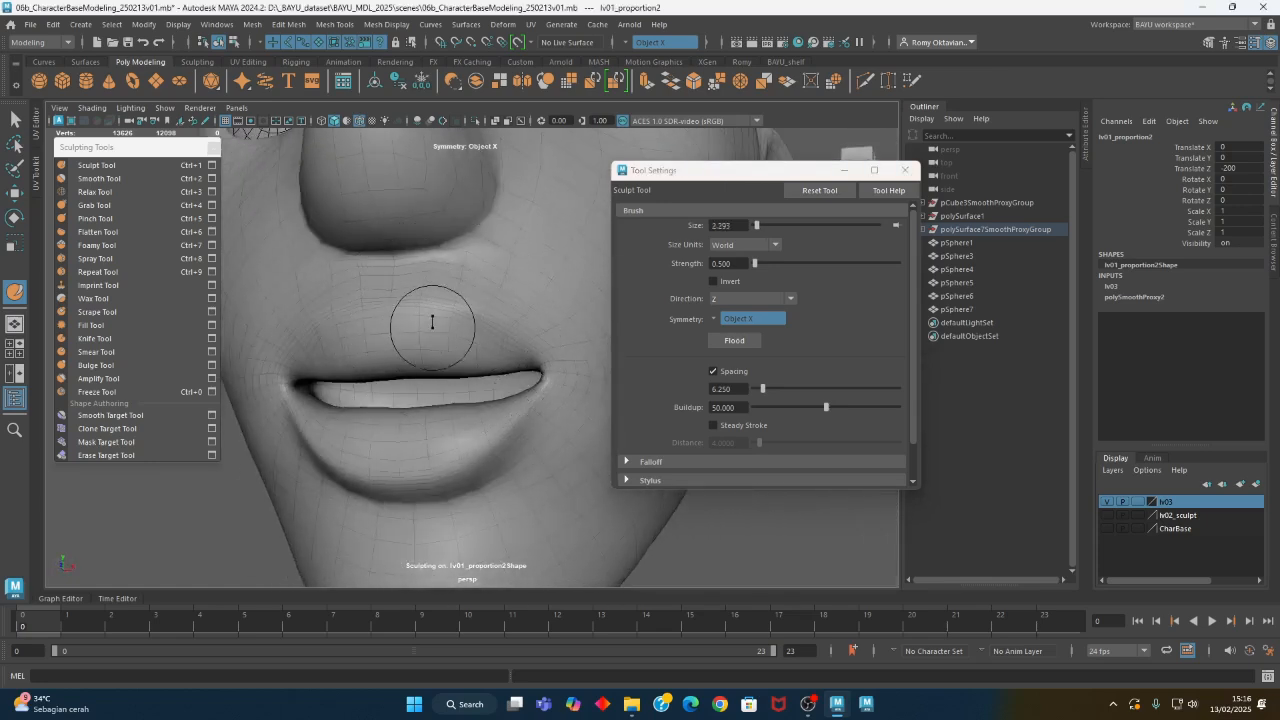
{"action": "left_click_drag", "start_coordinate": [495, 370], "coordinate": [470, 422], "text": "alt"}
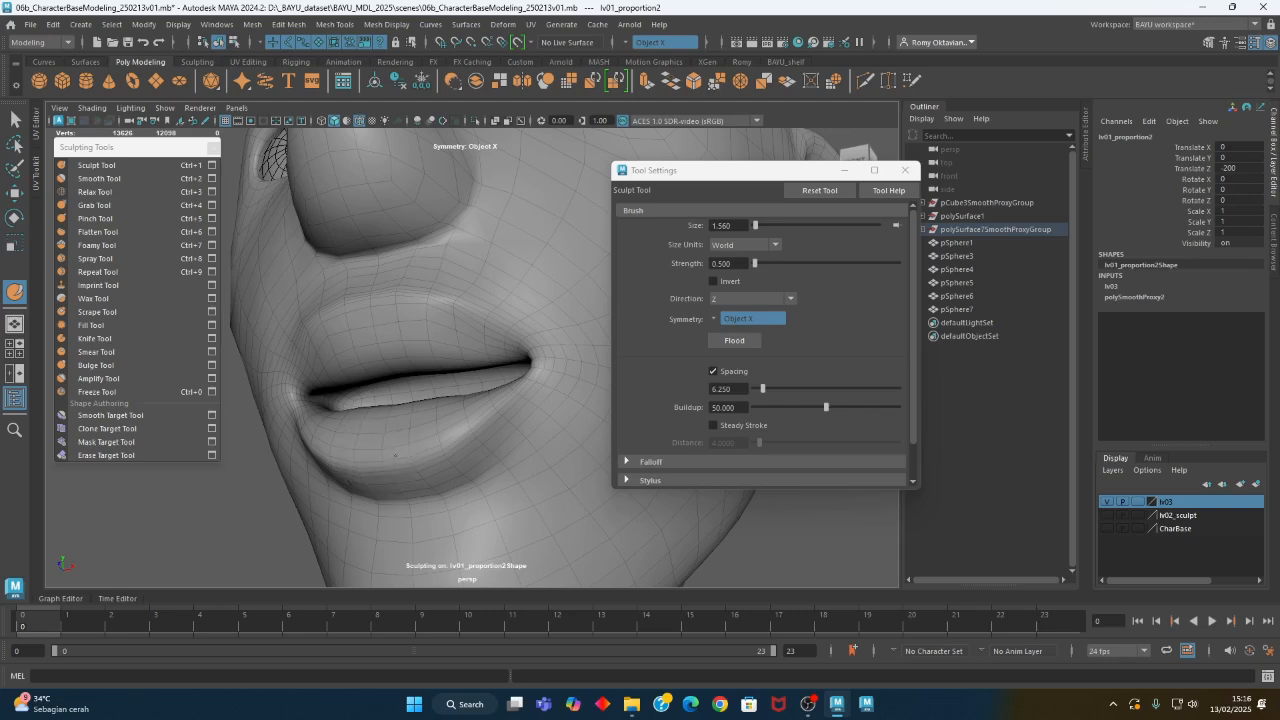
{"action": "mouse_move", "coordinate": [519, 395]}
{"action": "left_mouse_down", "text": "alt"}
{"action": "mouse_move", "coordinate": [514, 440]}
{"action": "mouse_move", "coordinate": [405, 318]}
{"action": "mouse_move", "coordinate": [374, 368]}
{"action": "mouse_move", "coordinate": [376, 342]}
{"action": "left_mouse_up", "text": "alt"}
{"action": "mouse_move", "coordinate": [350, 300]}
{"action": "left_mouse_down", "text": "alt"}
{"action": "mouse_move", "coordinate": [343, 357]}
{"action": "mouse_move", "coordinate": [417, 323]}
{"action": "mouse_move", "coordinate": [429, 349]}
{"action": "mouse_move", "coordinate": [484, 373]}
{"action": "mouse_move", "coordinate": [457, 366]}
{"action": "mouse_move", "coordinate": [449, 400]}
{"action": "mouse_move", "coordinate": [469, 397]}
{"action": "mouse_move", "coordinate": [383, 395]}
{"action": "mouse_move", "coordinate": [513, 414]}
{"action": "left_mouse_up", "text": "alt"}
{"action": "scroll", "coordinate": [513, 414], "scroll_direction": "up", "scroll_amount": 3}
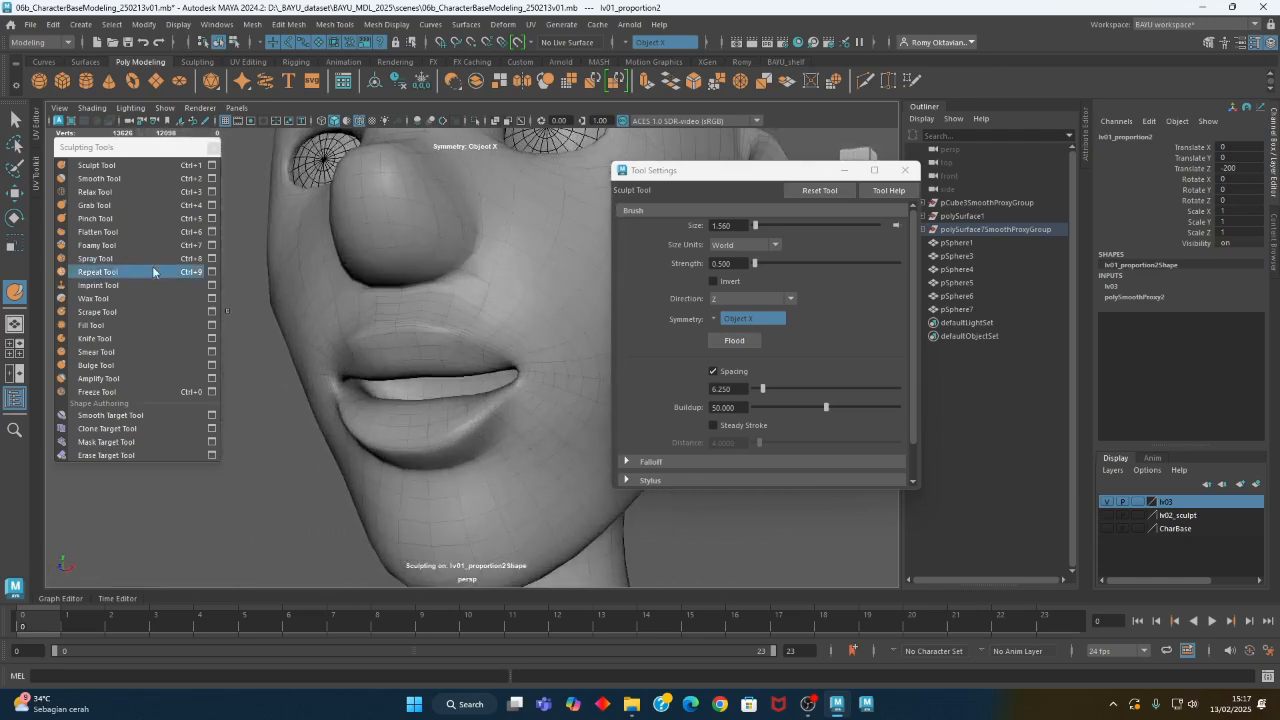
- Enlarge the Sculpt Tool brush to about 3.42 and work over the lips along the Z direction
{"action": "left_click", "coordinate": [138, 167]}
{"action": "left_click_drag", "start_coordinate": [348, 382], "coordinate": [369, 414], "text": "alt"}
{"action": "scroll", "coordinate": [325, 434], "scroll_direction": "up", "scroll_amount": 3}
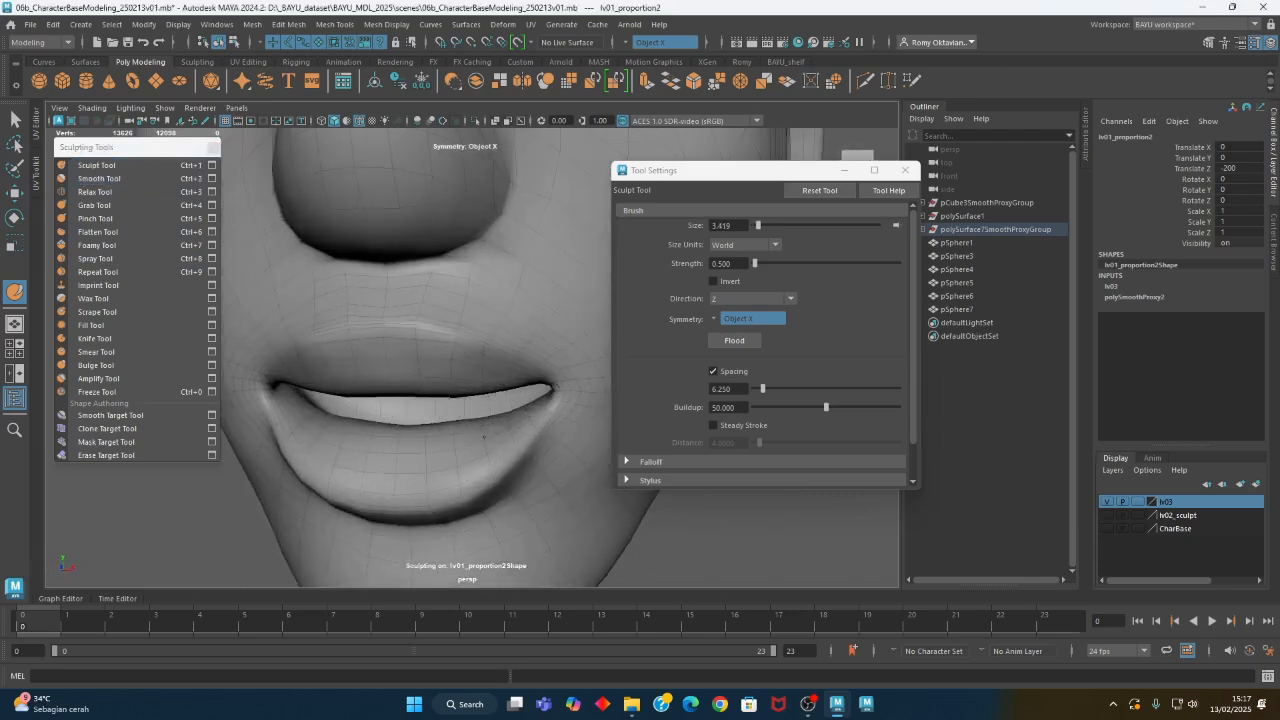
{"action": "left_click_drag", "start_coordinate": [457, 453], "coordinate": [418, 448], "text": "alt"}
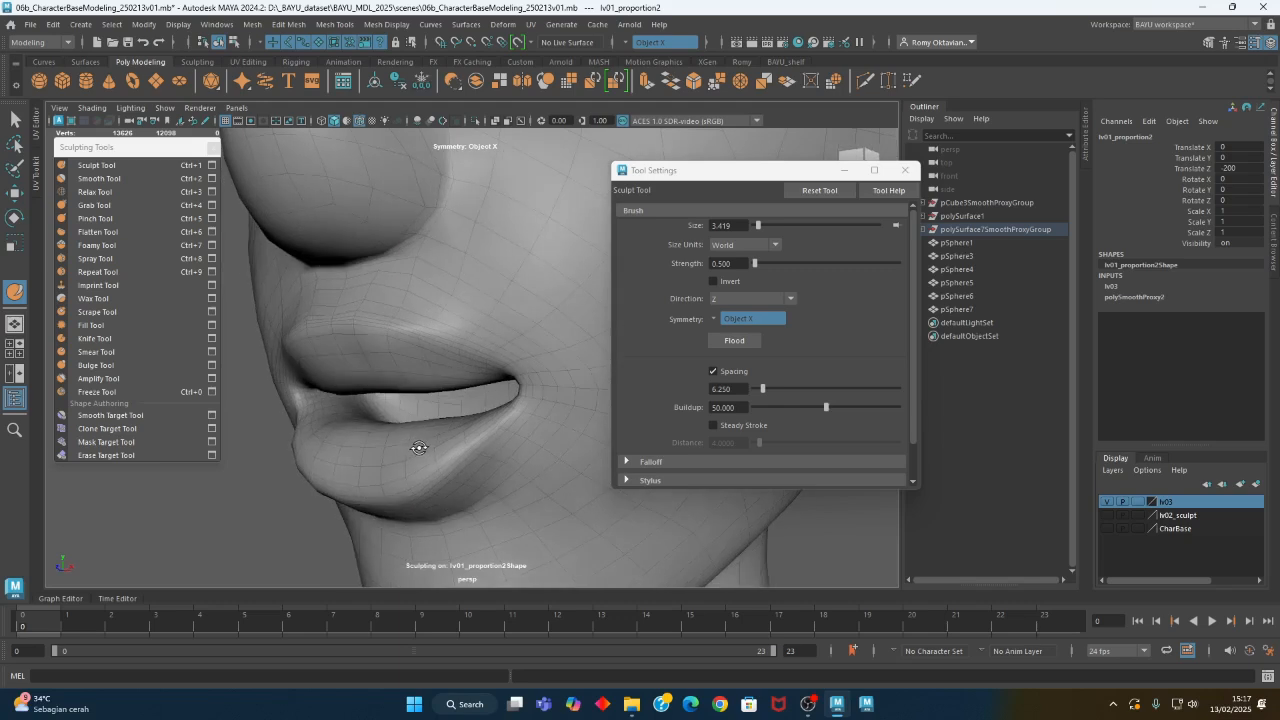
- Set the Sculpt Tool direction to Averaged Normal and build up the lips and mouth corners at brush size 3.419
{"action": "left_click", "coordinate": [750, 298]}
{"action": "left_click", "coordinate": [750, 329]}
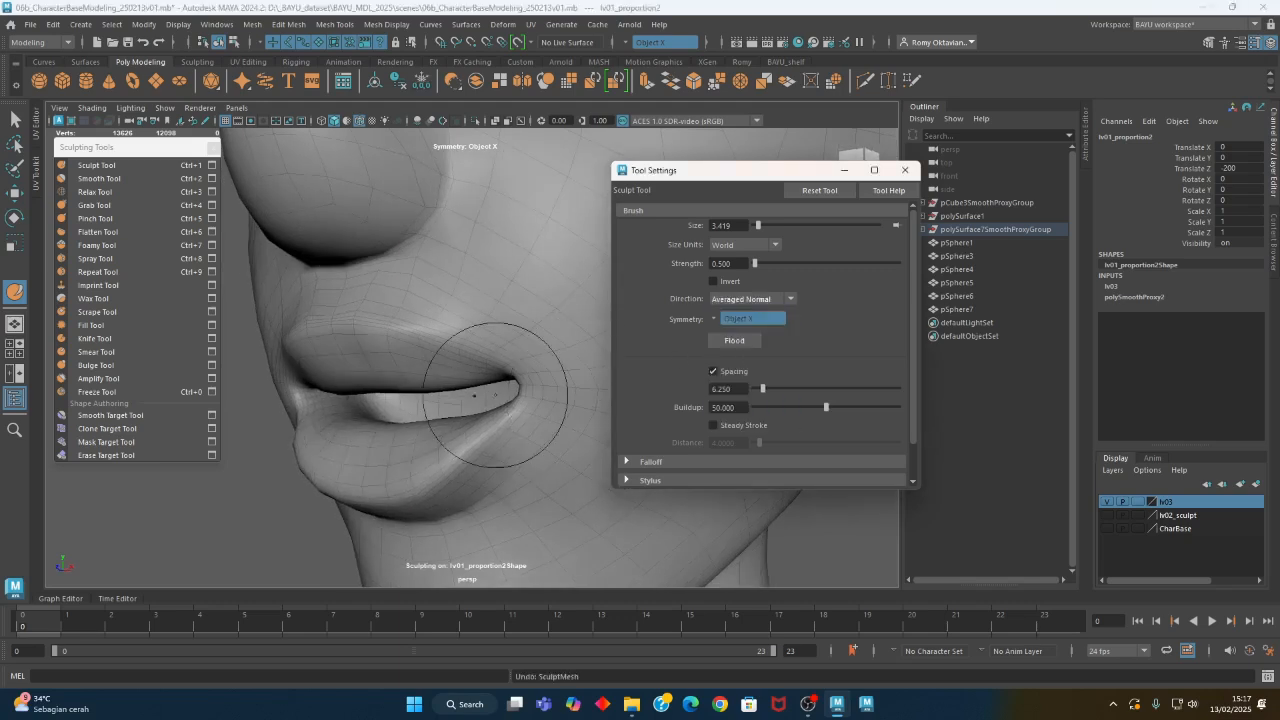
{"action": "left_click_drag", "start_coordinate": [471, 371], "coordinate": [423, 440], "text": "alt"}
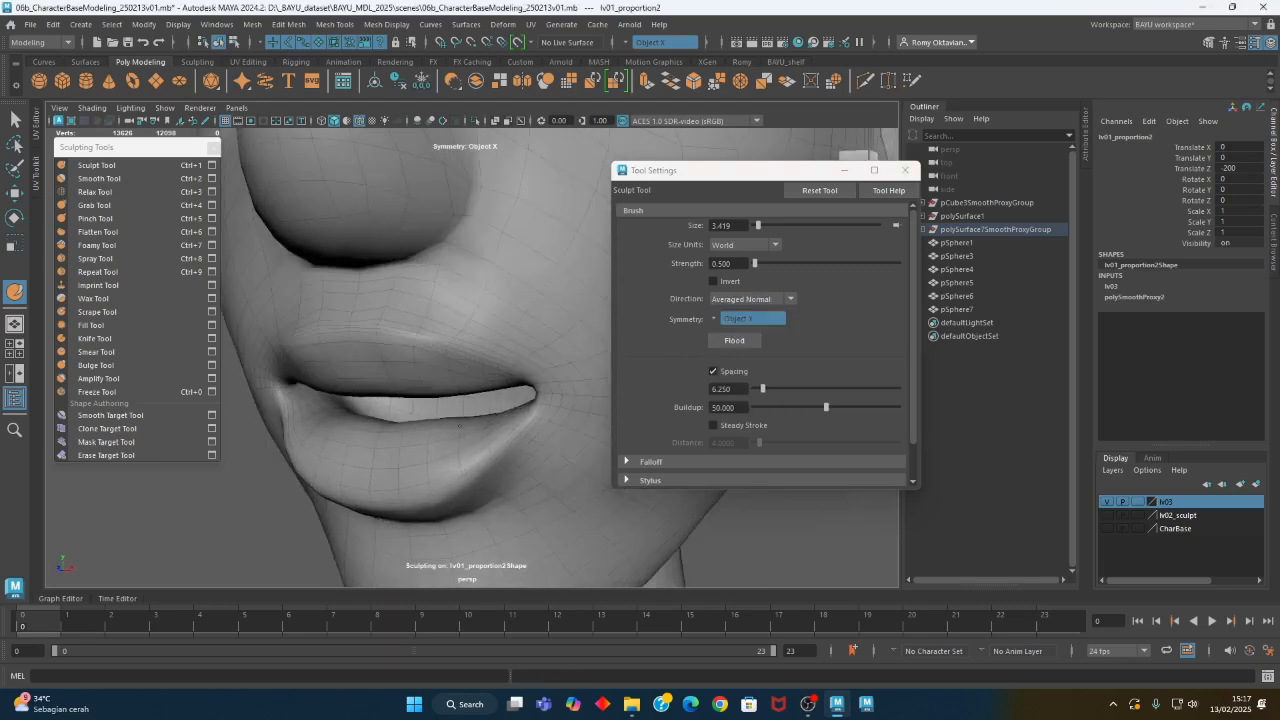
{"action": "mouse_move", "coordinate": [389, 448]}
{"action": "left_mouse_down", "text": "alt"}
{"action": "mouse_move", "coordinate": [371, 429]}
{"action": "mouse_move", "coordinate": [437, 348]}
{"action": "left_mouse_up", "text": "alt"}
{"action": "mouse_move", "coordinate": [373, 303]}
{"action": "left_mouse_down", "text": "alt"}
{"action": "mouse_move", "coordinate": [391, 397]}
{"action": "mouse_move", "coordinate": [389, 380]}
{"action": "mouse_move", "coordinate": [443, 366]}
{"action": "left_mouse_up", "text": "alt"}
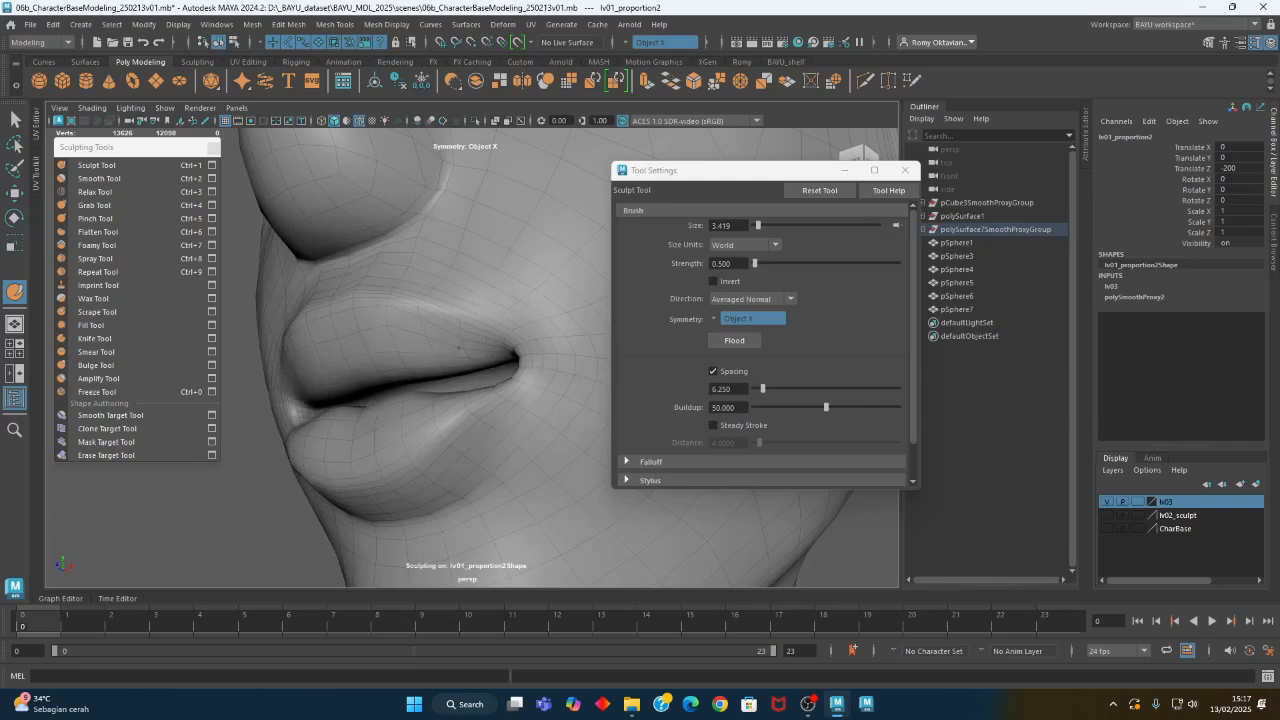
- Examine the mouth and the overall face shape from the front and the side
{"action": "left_click_drag", "start_coordinate": [368, 388], "coordinate": [431, 423], "text": "alt"}
{"action": "right_click_drag", "start_coordinate": [431, 423], "coordinate": [198, 402], "text": "alt"}
{"action": "middle_click_drag", "start_coordinate": [362, 414], "coordinate": [351, 457], "text": "alt"}
{"action": "mouse_move", "coordinate": [351, 457]}
{"action": "left_mouse_down", "text": "alt"}
{"action": "mouse_move", "coordinate": [412, 465]}
{"action": "mouse_move", "coordinate": [354, 457]}
{"action": "left_mouse_up", "text": "alt"}
{"action": "right_click_drag", "start_coordinate": [414, 456], "coordinate": [345, 450], "text": "alt"}
{"action": "left_click_drag", "start_coordinate": [480, 430], "coordinate": [436, 420], "text": "alt"}
{"action": "right_click_drag", "start_coordinate": [440, 412], "coordinate": [530, 400], "text": "alt"}
{"action": "middle_click_drag", "start_coordinate": [532, 398], "coordinate": [509, 416], "text": "alt"}
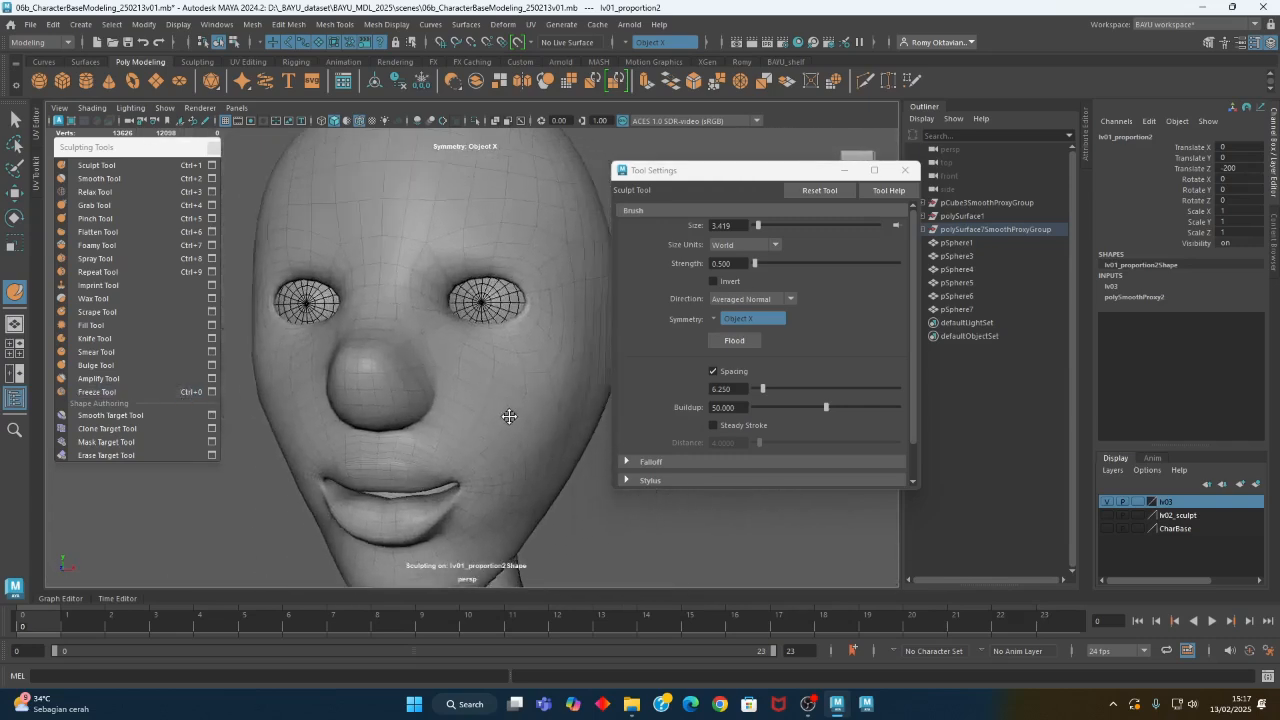
{"action": "left_click_drag", "start_coordinate": [509, 416], "coordinate": [470, 400], "text": "alt"}
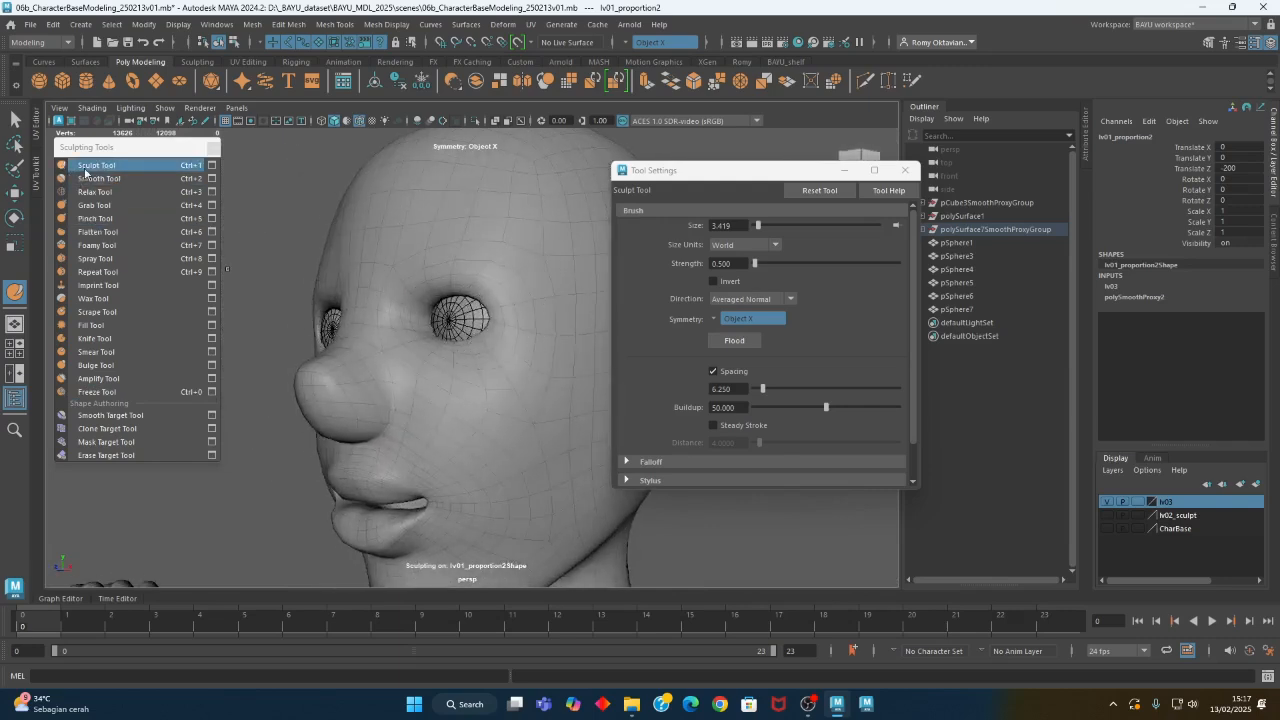
- Pinch the outer corners and lower rims of the eye openings with the Pinch Tool at brush size 3.419
{"action": "left_click", "coordinate": [95, 218]}
{"action": "mouse_move", "coordinate": [400, 305]}
{"action": "left_mouse_down", "text": "alt"}
{"action": "mouse_move", "coordinate": [428, 316]}
{"action": "mouse_move", "coordinate": [410, 330]}
{"action": "mouse_move", "coordinate": [468, 335]}
{"action": "left_mouse_up", "text": "alt"}
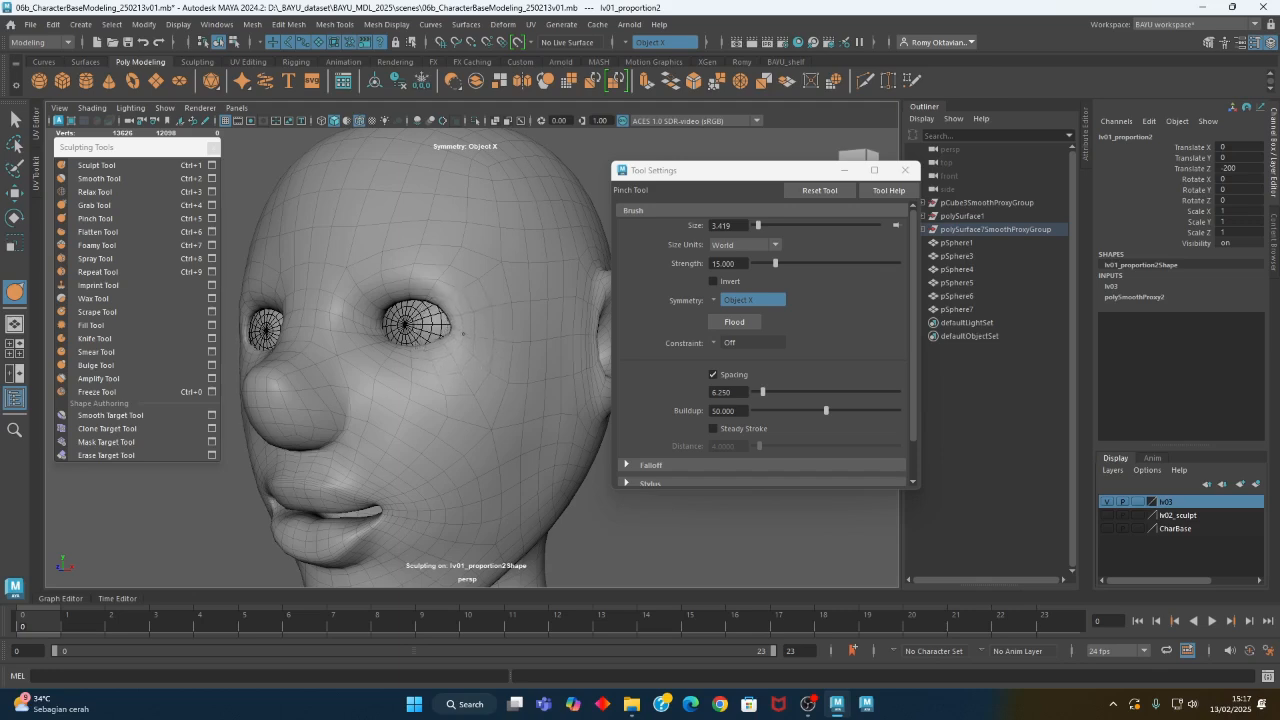
{"action": "left_click_drag", "start_coordinate": [406, 347], "coordinate": [430, 350], "text": "alt"}
{"action": "right_click_drag", "start_coordinate": [418, 350], "coordinate": [463, 354], "text": "alt"}
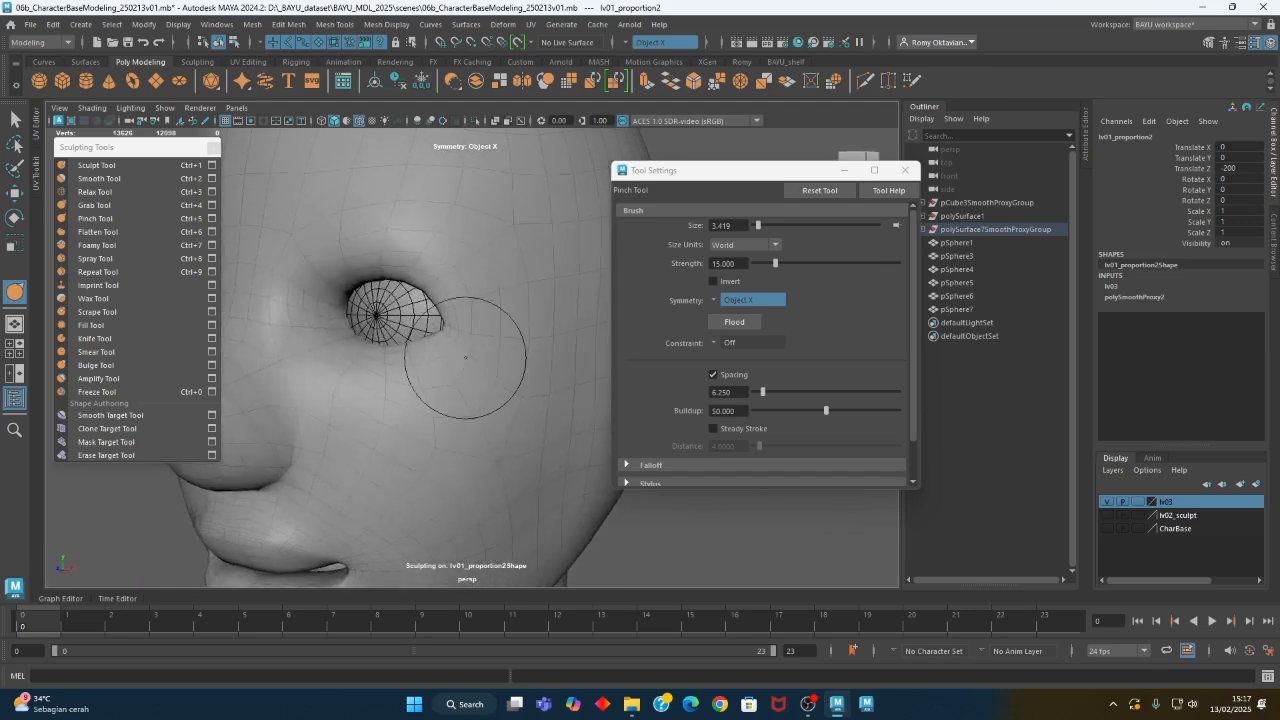
{"action": "middle_click_drag", "start_coordinate": [363, 338], "coordinate": [411, 357], "text": "alt"}
{"action": "left_click_drag", "start_coordinate": [411, 357], "coordinate": [502, 377], "text": "alt"}
{"action": "right_click_drag", "start_coordinate": [502, 377], "coordinate": [434, 400], "text": "alt"}
{"action": "mouse_move", "coordinate": [434, 400]}
{"action": "left_mouse_down", "text": "alt"}
{"action": "mouse_move", "coordinate": [443, 429]}
{"action": "mouse_move", "coordinate": [423, 400]}
{"action": "mouse_move", "coordinate": [444, 396]}
{"action": "mouse_move", "coordinate": [437, 420]}
{"action": "mouse_move", "coordinate": [425, 405]}
{"action": "left_mouse_up", "text": "alt"}
- Build up the forehead and brow area with the Sculpt Tool at a brush size of about 7.79
{"action": "left_click", "coordinate": [157, 166]}
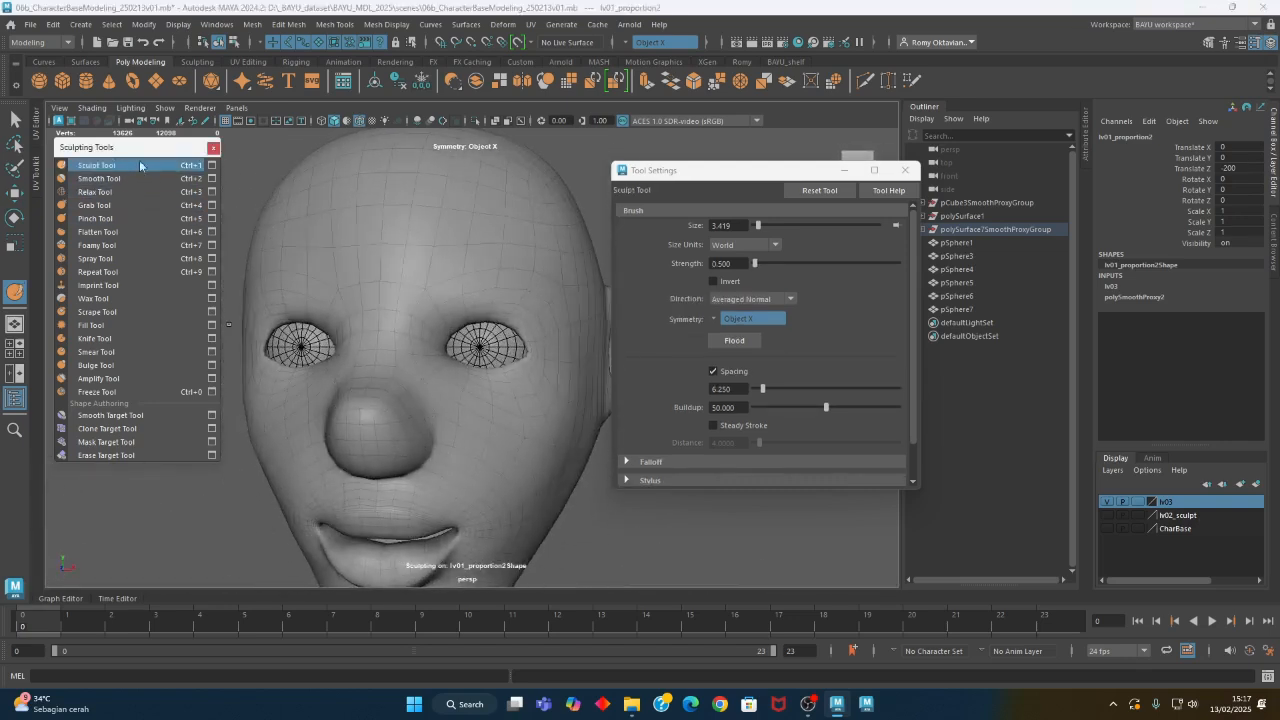
{"action": "mouse_move", "coordinate": [514, 280]}
{"action": "left_mouse_down", "text": "alt"}
{"action": "mouse_move", "coordinate": [423, 277]}
{"action": "mouse_move", "coordinate": [447, 265]}
{"action": "mouse_move", "coordinate": [509, 283]}
{"action": "mouse_move", "coordinate": [466, 274]}
{"action": "left_mouse_up", "text": "alt"}
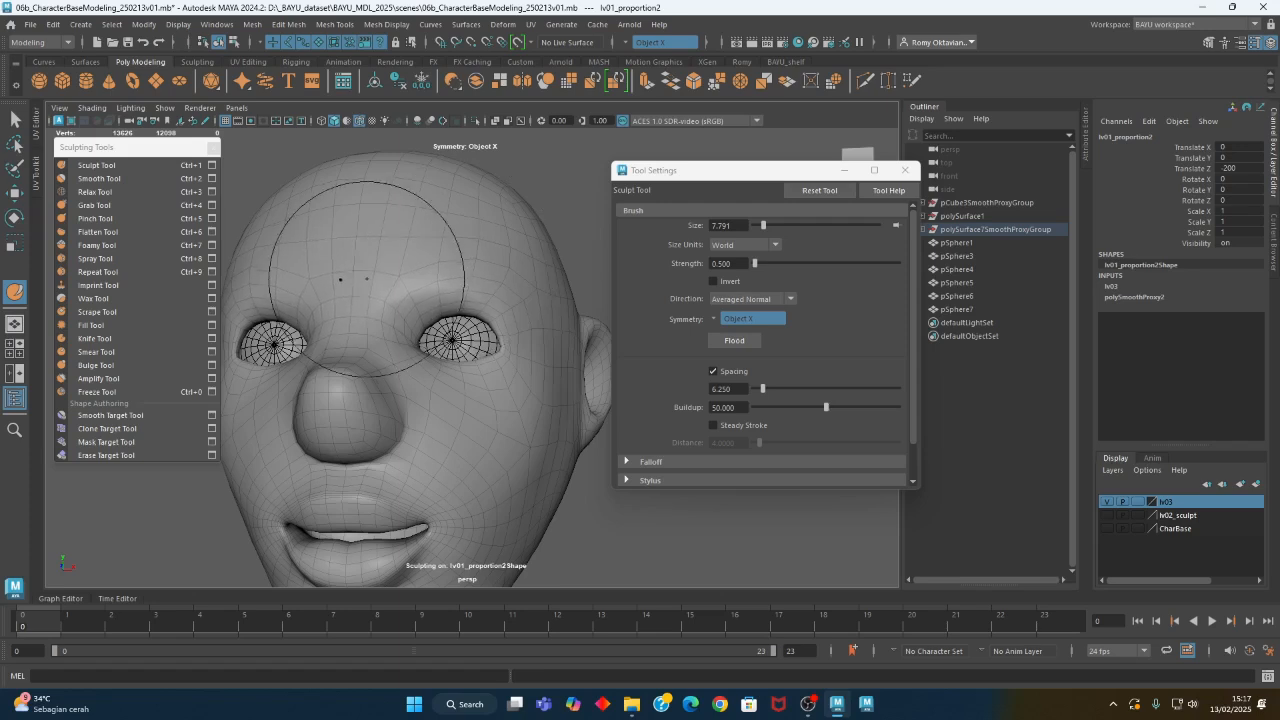
{"action": "mouse_move", "coordinate": [420, 280]}
{"action": "left_mouse_down", "text": "alt"}
{"action": "mouse_move", "coordinate": [354, 312]}
{"action": "mouse_move", "coordinate": [298, 299]}
{"action": "left_mouse_up", "text": "alt"}
- Reduce the Sculpt Tool brush to about 3.25 and refine the brow ridges above the eyes
{"action": "key", "text": "b"}
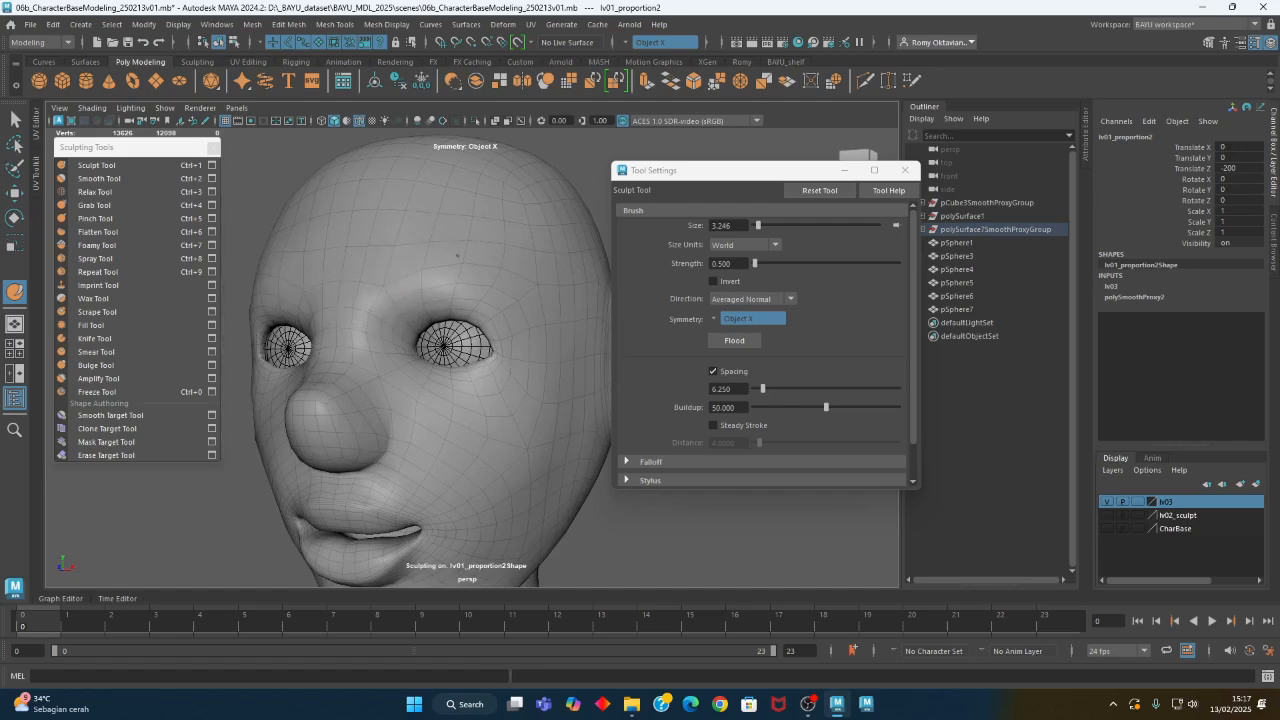
{"action": "left_click_drag", "start_coordinate": [512, 313], "coordinate": [543, 310], "text": "alt"}
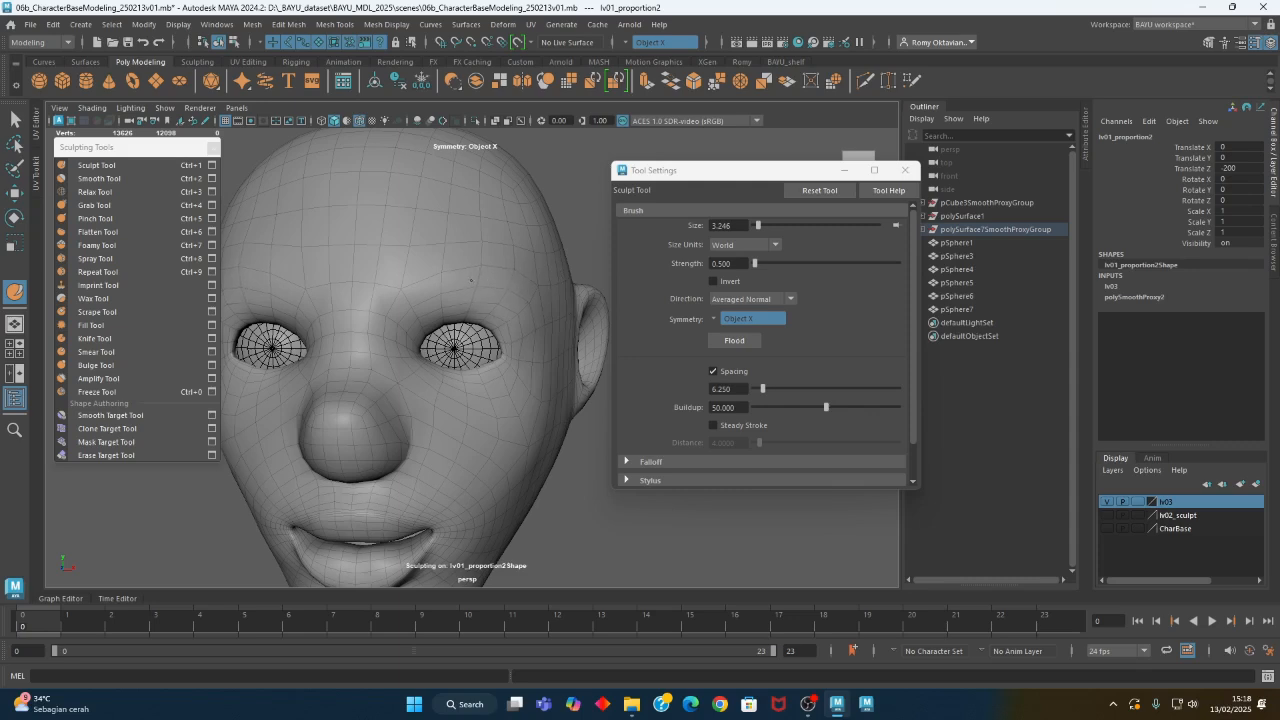
{"action": "left_click_drag", "start_coordinate": [496, 261], "coordinate": [515, 262], "text": "alt"}
{"action": "left_click_drag", "start_coordinate": [401, 268], "coordinate": [372, 280], "text": "alt"}
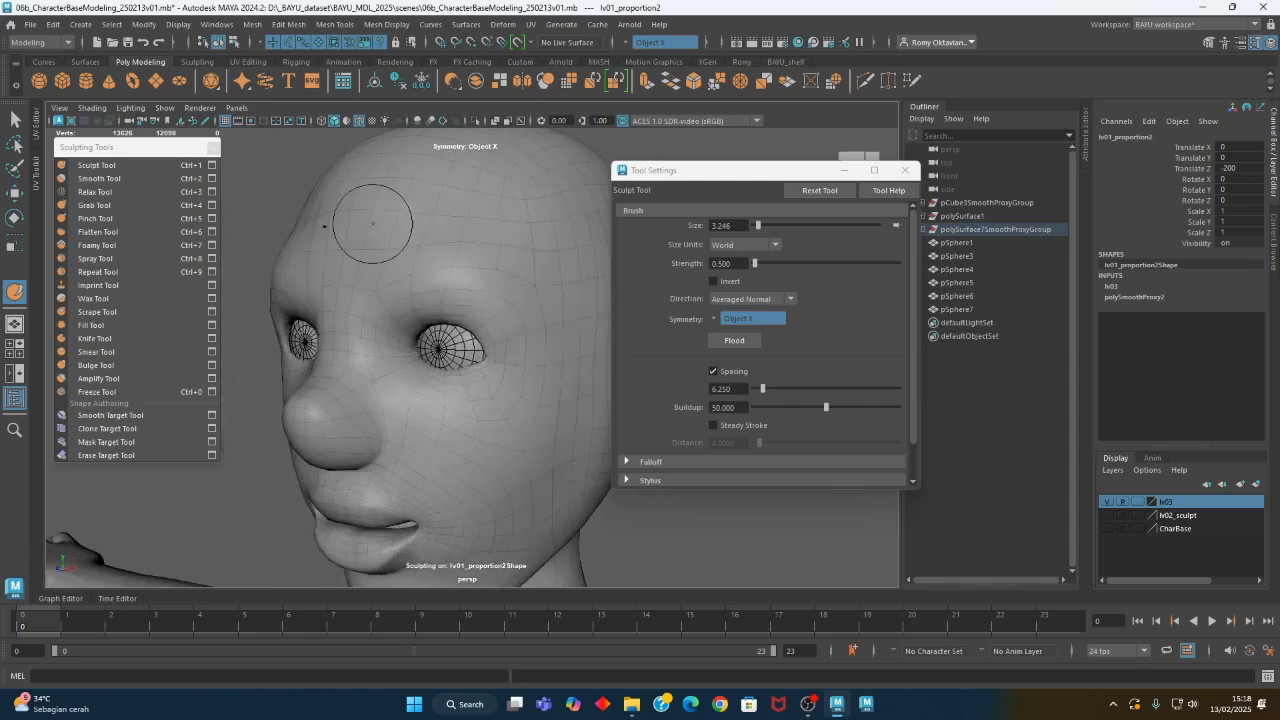
- Sculpt the cheek and jaw area on the side of the face with an enlarged Sculpt Tool brush
{"action": "left_click_drag", "start_coordinate": [337, 285], "coordinate": [484, 376], "text": "alt"}
{"action": "right_click_drag", "start_coordinate": [484, 376], "coordinate": [201, 352], "text": "alt"}
{"action": "mouse_move", "coordinate": [342, 377]}
{"action": "left_mouse_down", "text": "alt"}
{"action": "mouse_move", "coordinate": [379, 366]}
{"action": "mouse_move", "coordinate": [350, 380]}
{"action": "left_mouse_up", "text": "alt"}
{"action": "right_click_drag", "start_coordinate": [438, 464], "coordinate": [471, 440], "text": "alt"}
{"action": "mouse_move", "coordinate": [471, 440]}
{"action": "left_mouse_down", "text": "alt"}
{"action": "mouse_move", "coordinate": [457, 443]}
{"action": "mouse_move", "coordinate": [446, 397]}
{"action": "mouse_move", "coordinate": [398, 393]}
{"action": "left_mouse_up", "text": "alt"}
{"action": "left_click", "coordinate": [120, 167]}
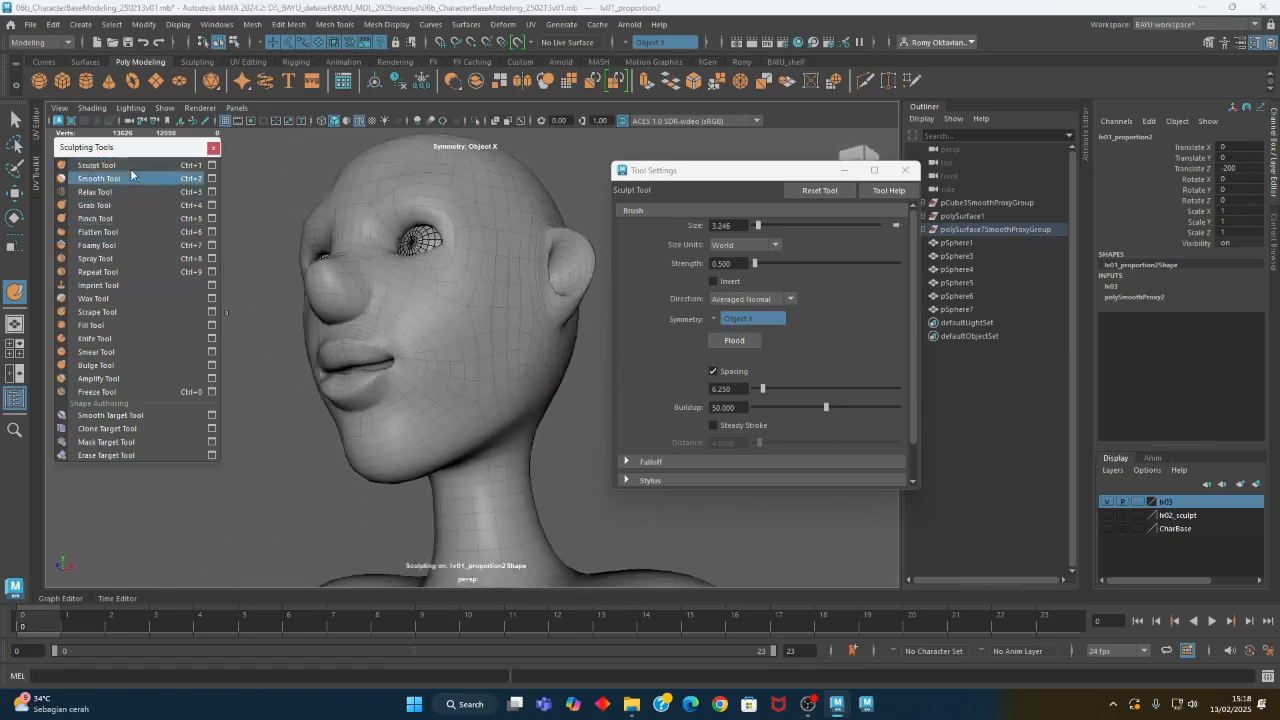
{"action": "middle_click_drag", "start_coordinate": [468, 318], "coordinate": [446, 326], "text": "alt"}
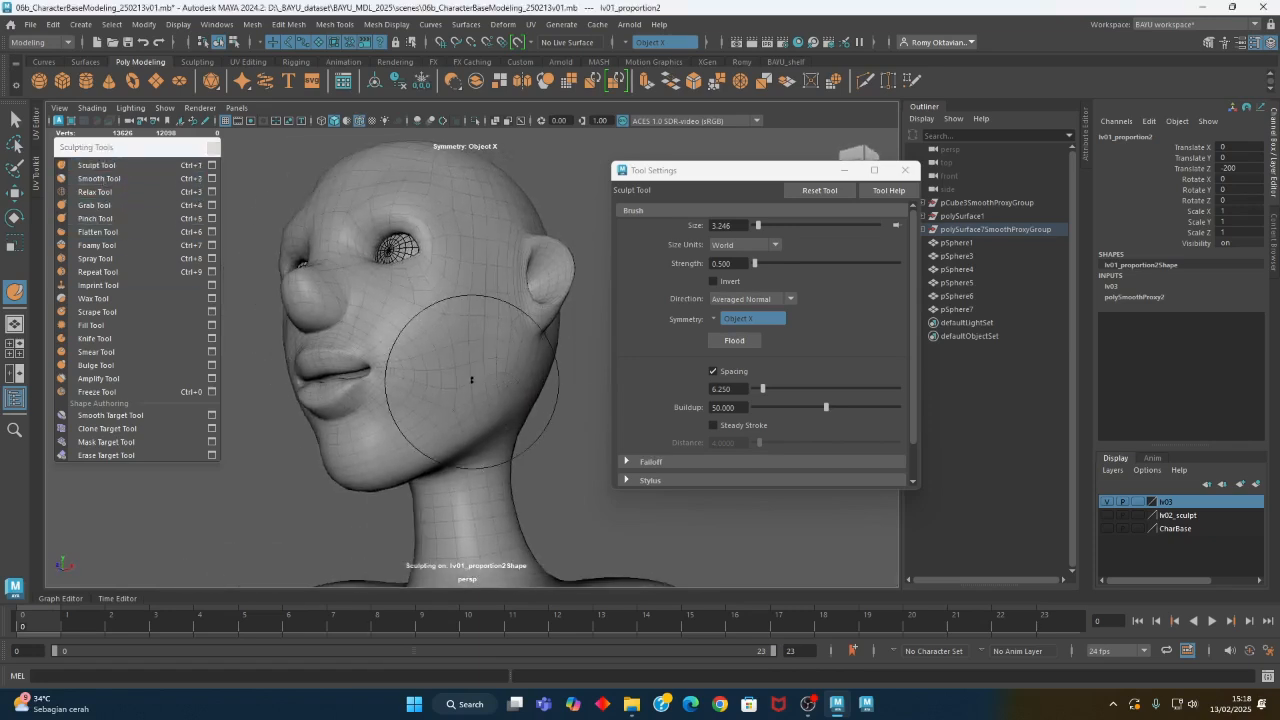
{"action": "mouse_move", "coordinate": [474, 395]}
{"action": "left_mouse_down", "text": "alt"}
{"action": "mouse_move", "coordinate": [520, 423]}
{"action": "mouse_move", "coordinate": [495, 397]}
{"action": "mouse_move", "coordinate": [491, 420]}
{"action": "mouse_move", "coordinate": [543, 434]}
{"action": "mouse_move", "coordinate": [473, 358]}
{"action": "mouse_move", "coordinate": [440, 425]}
{"action": "mouse_move", "coordinate": [423, 403]}
{"action": "mouse_move", "coordinate": [415, 440]}
{"action": "mouse_move", "coordinate": [429, 371]}
{"action": "mouse_move", "coordinate": [423, 449]}
{"action": "mouse_move", "coordinate": [443, 457]}
{"action": "mouse_move", "coordinate": [462, 418]}
{"action": "left_mouse_up", "text": "alt"}
{"action": "right_click_drag", "start_coordinate": [462, 418], "coordinate": [248, 437], "text": "alt"}
{"action": "left_click_drag", "start_coordinate": [248, 437], "coordinate": [396, 424], "text": "alt"}
{"action": "right_click_drag", "start_coordinate": [396, 424], "coordinate": [466, 393], "text": "alt"}
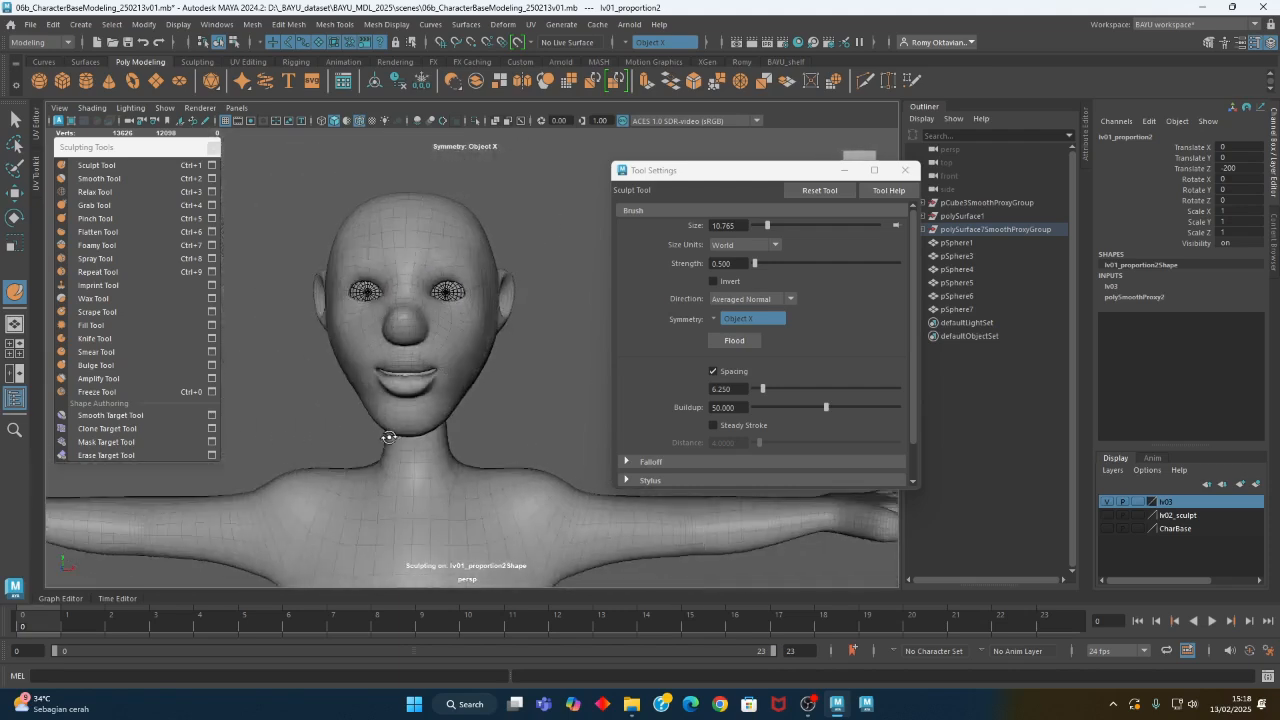
{"action": "mouse_move", "coordinate": [466, 393]}
{"action": "left_mouse_down", "text": "alt"}
{"action": "mouse_move", "coordinate": [483, 409]}
{"action": "mouse_move", "coordinate": [458, 424]}
{"action": "left_mouse_up", "text": "alt"}
- Carve into the side of the face with the Sculpt Tool's Invert option on, and turn Invert off
{"action": "left_click", "coordinate": [147, 168]}
{"action": "left_click", "coordinate": [712, 282]}
{"action": "mouse_move", "coordinate": [502, 328]}
{"action": "left_mouse_down", "text": "alt"}
{"action": "mouse_move", "coordinate": [471, 340]}
{"action": "mouse_move", "coordinate": [463, 330]}
{"action": "mouse_move", "coordinate": [491, 337]}
{"action": "mouse_move", "coordinate": [486, 346]}
{"action": "left_mouse_up", "text": "alt"}
{"action": "left_click", "coordinate": [147, 172]}
{"action": "left_click", "coordinate": [712, 282]}
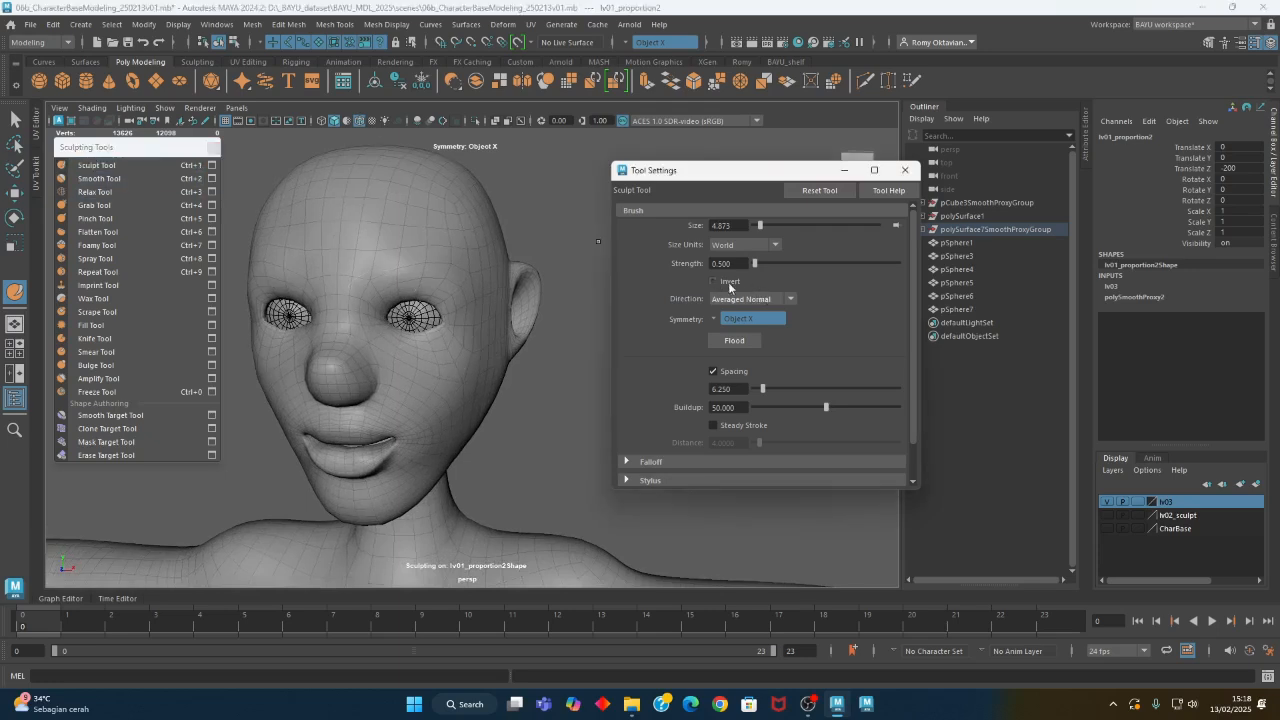
- Enlarge the Sculpt Tool brush to about 8.7 and round out the forehead and the sides of the face
{"action": "left_click_drag", "start_coordinate": [545, 270], "coordinate": [500, 263], "text": "alt"}
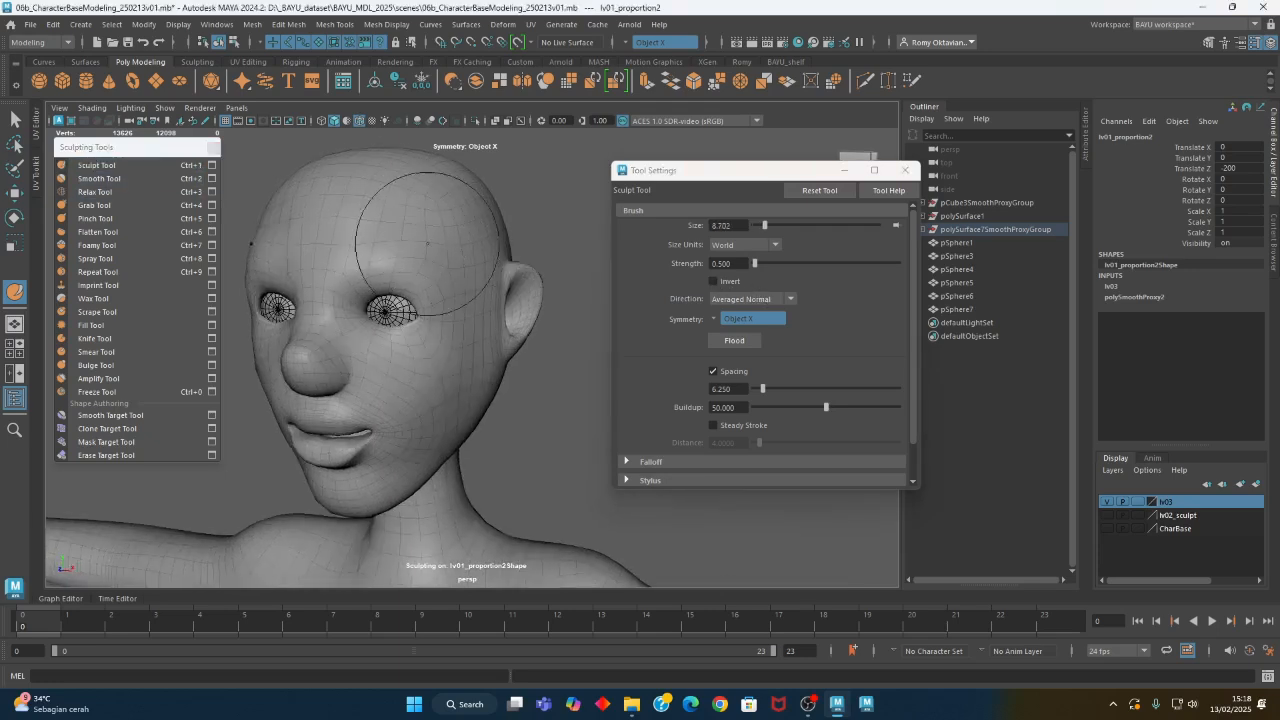
{"action": "mouse_move", "coordinate": [455, 262]}
{"action": "left_mouse_down", "text": "alt"}
{"action": "mouse_move", "coordinate": [500, 305]}
{"action": "mouse_move", "coordinate": [386, 268]}
{"action": "left_mouse_up", "text": "alt"}
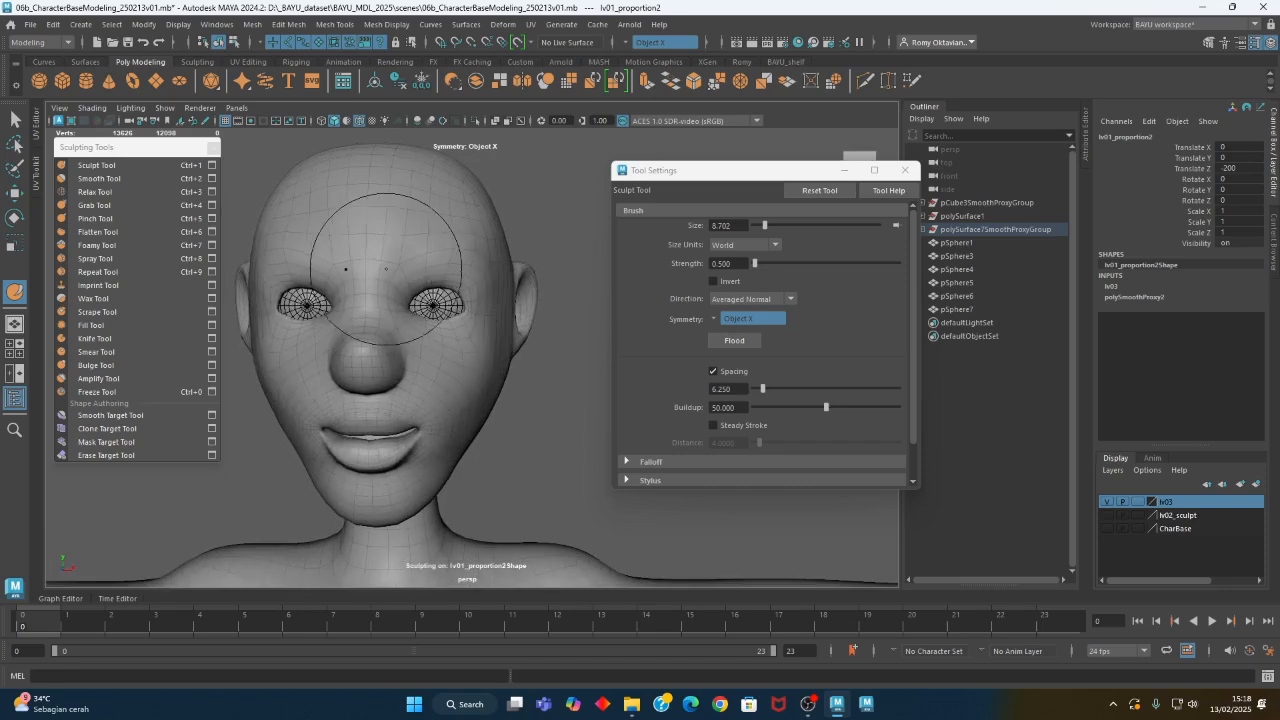
{"action": "middle_click_drag", "start_coordinate": [454, 402], "coordinate": [457, 323], "text": "alt"}
{"action": "left_click_drag", "start_coordinate": [500, 323], "coordinate": [451, 312], "text": "alt"}
{"action": "right_click_drag", "start_coordinate": [451, 312], "coordinate": [529, 357], "text": "alt"}
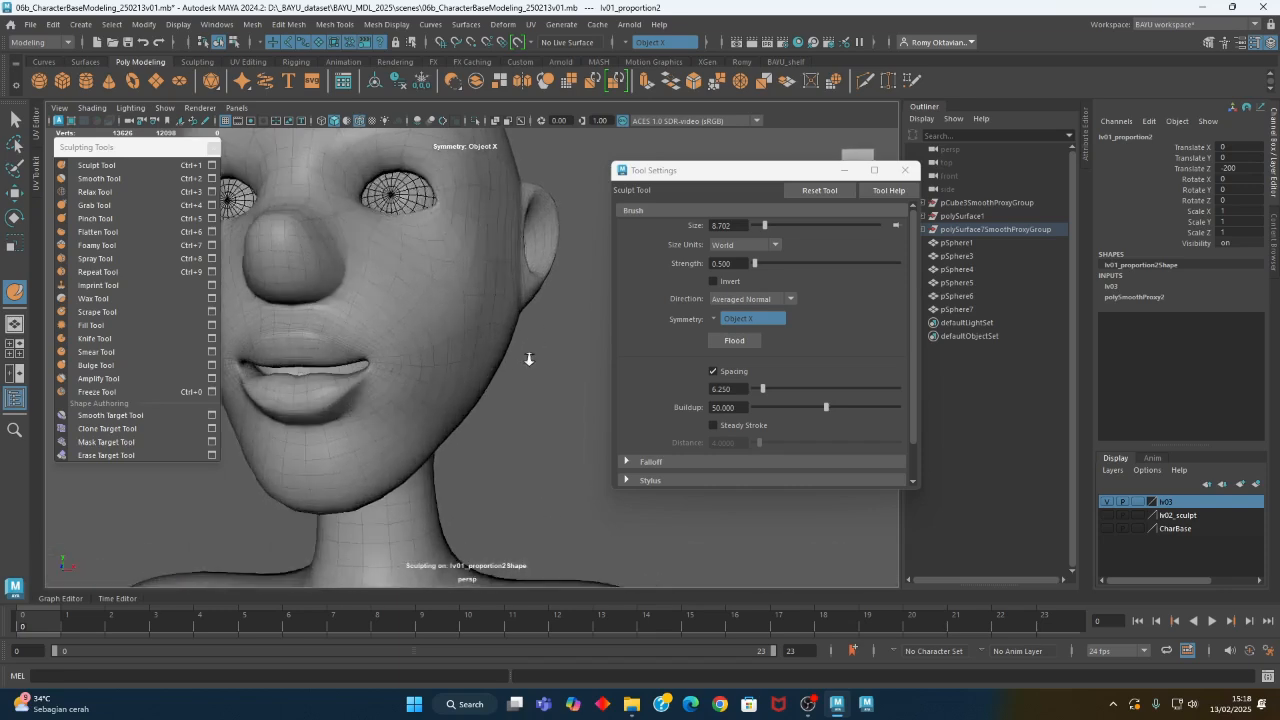
{"action": "left_click_drag", "start_coordinate": [475, 345], "coordinate": [442, 326], "text": "alt"}
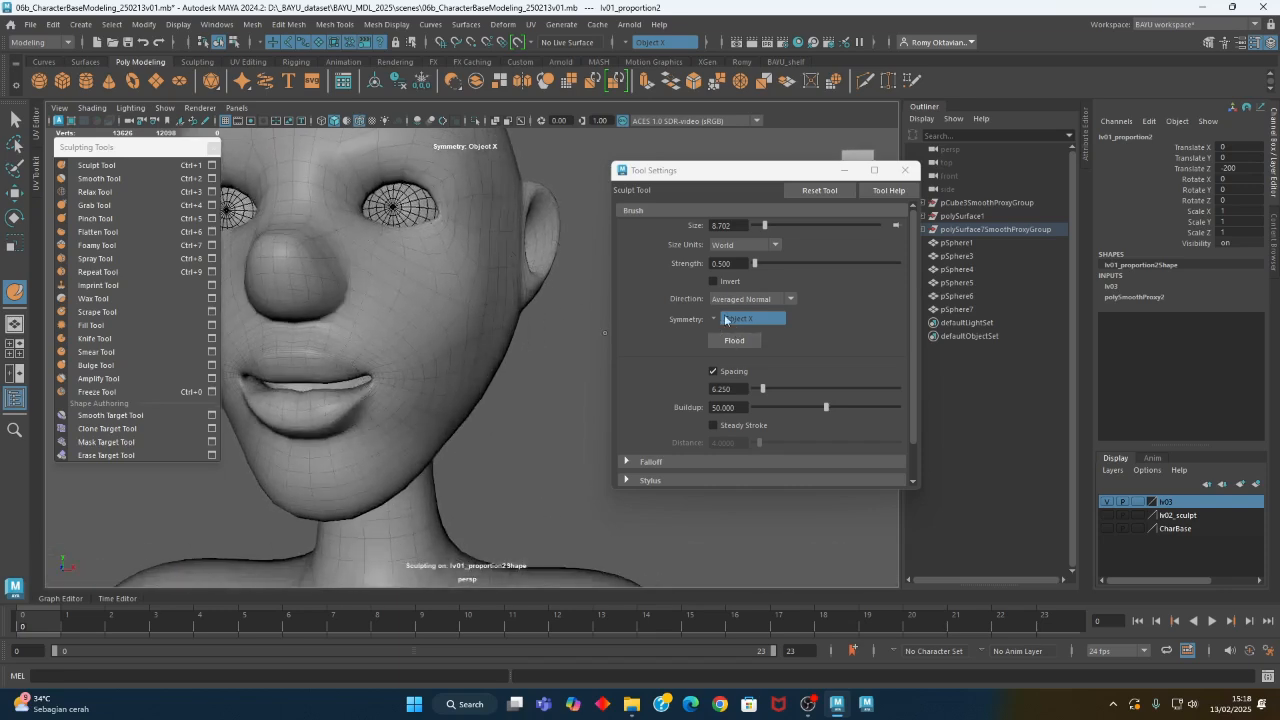
- Set the Sculpt Tool direction to Z and shape the cheeks beside the nose, reducing the brush to about 5.85
{"action": "left_click", "coordinate": [745, 298]}
{"action": "left_click", "coordinate": [745, 394]}
{"action": "left_click_drag", "start_coordinate": [520, 290], "coordinate": [447, 356], "text": "alt"}
{"action": "right_click_drag", "start_coordinate": [447, 356], "coordinate": [403, 406], "text": "alt"}
{"action": "left_click_drag", "start_coordinate": [403, 406], "coordinate": [350, 412], "text": "alt"}
{"action": "right_click_drag", "start_coordinate": [360, 325], "coordinate": [385, 325], "text": "alt"}
{"action": "mouse_move", "coordinate": [360, 322]}
{"action": "left_mouse_down", "text": "alt"}
{"action": "mouse_move", "coordinate": [309, 320]}
{"action": "mouse_move", "coordinate": [357, 322]}
{"action": "left_mouse_up", "text": "alt"}
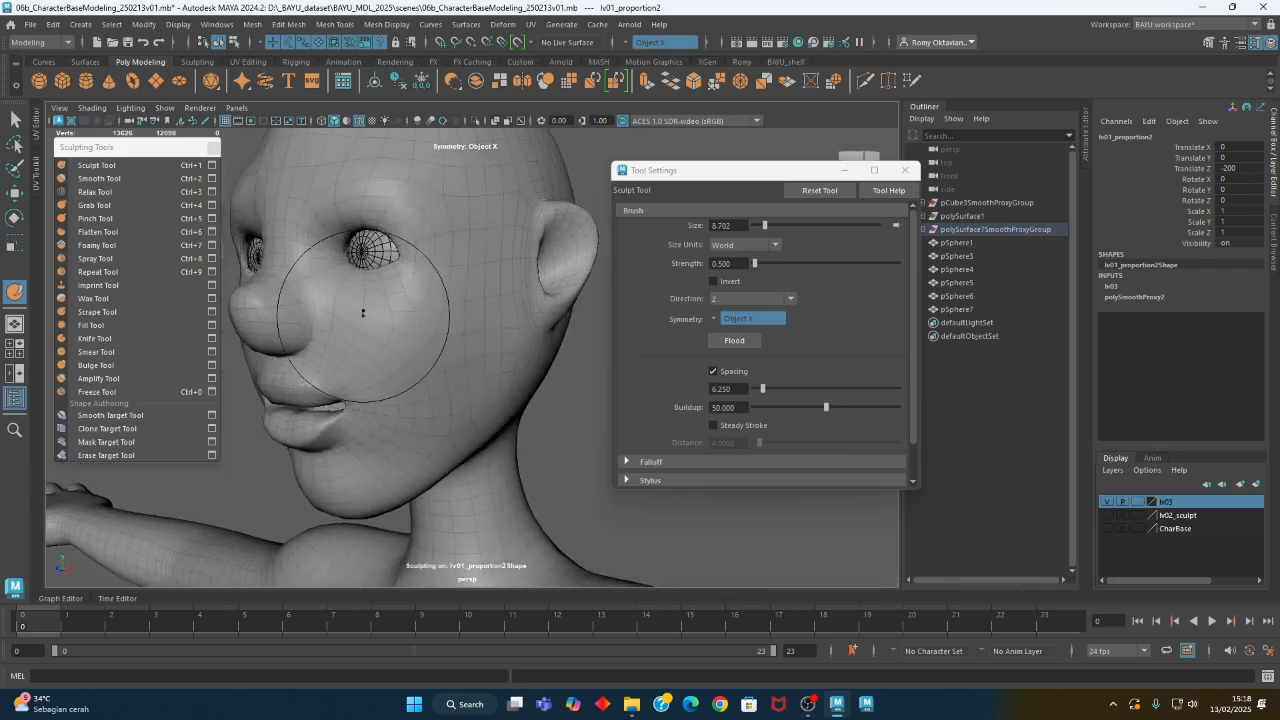
{"action": "mouse_move", "coordinate": [396, 337]}
{"action": "right_mouse_down", "text": "alt"}
{"action": "mouse_move", "coordinate": [343, 323]}
{"action": "mouse_move", "coordinate": [376, 344]}
{"action": "right_mouse_up", "text": "alt"}
{"action": "mouse_move", "coordinate": [406, 376]}
{"action": "left_mouse_down", "text": "alt"}
{"action": "mouse_move", "coordinate": [494, 429]}
{"action": "mouse_move", "coordinate": [485, 354]}
{"action": "left_mouse_up", "text": "alt"}
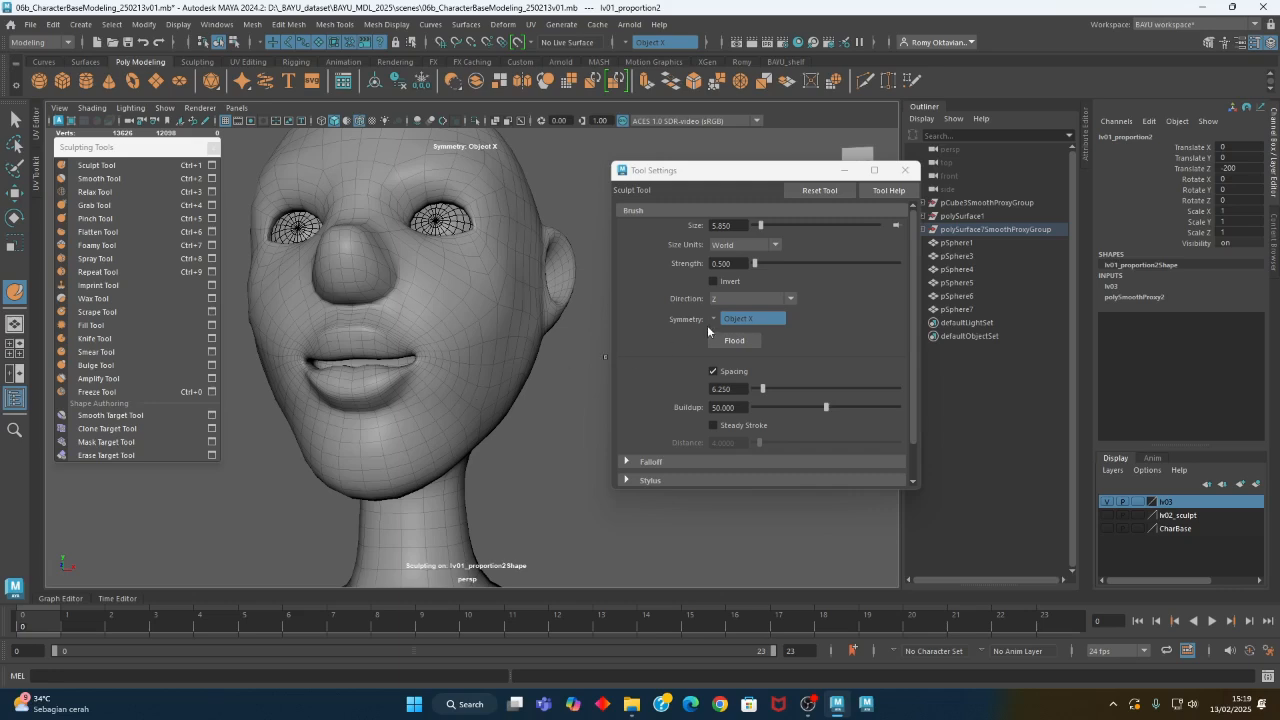
- Set the Sculpt Tool direction to Averaged Normal and sculpt the cheek and jaw with a brush of about 9.88
{"action": "left_click", "coordinate": [734, 299]}
{"action": "left_click", "coordinate": [750, 328]}
{"action": "mouse_move", "coordinate": [555, 365]}
{"action": "left_mouse_down", "text": "alt"}
{"action": "mouse_move", "coordinate": [465, 365]}
{"action": "mouse_move", "coordinate": [447, 381]}
{"action": "mouse_move", "coordinate": [486, 414]}
{"action": "mouse_move", "coordinate": [482, 376]}
{"action": "mouse_move", "coordinate": [500, 408]}
{"action": "mouse_move", "coordinate": [470, 388]}
{"action": "mouse_move", "coordinate": [500, 414]}
{"action": "mouse_move", "coordinate": [492, 347]}
{"action": "left_mouse_up", "text": "alt"}
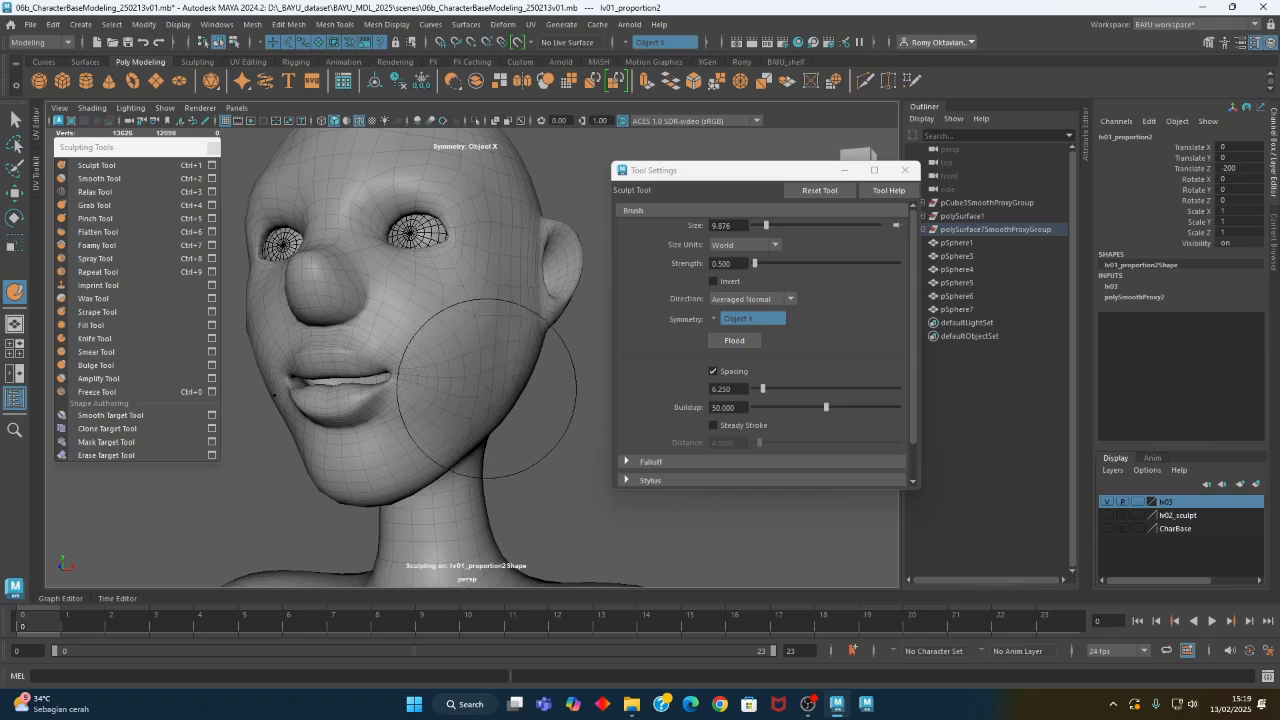
{"action": "mouse_move", "coordinate": [470, 400]}
{"action": "left_mouse_down", "text": "alt"}
{"action": "mouse_move", "coordinate": [491, 420]}
{"action": "mouse_move", "coordinate": [434, 429]}
{"action": "mouse_move", "coordinate": [465, 422]}
{"action": "mouse_move", "coordinate": [449, 378]}
{"action": "mouse_move", "coordinate": [432, 387]}
{"action": "mouse_move", "coordinate": [494, 440]}
{"action": "mouse_move", "coordinate": [476, 434]}
{"action": "mouse_move", "coordinate": [508, 423]}
{"action": "mouse_move", "coordinate": [451, 466]}
{"action": "mouse_move", "coordinate": [449, 434]}
{"action": "mouse_move", "coordinate": [371, 451]}
{"action": "mouse_move", "coordinate": [414, 471]}
{"action": "mouse_move", "coordinate": [400, 453]}
{"action": "mouse_move", "coordinate": [444, 460]}
{"action": "left_mouse_up", "text": "alt"}
{"action": "right_click_drag", "start_coordinate": [444, 460], "coordinate": [268, 404], "text": "alt"}
- Enlarge the Sculpt Tool brush to about 17.2 and round out the back of the head
{"action": "mouse_move", "coordinate": [396, 412]}
{"action": "left_mouse_down", "text": "alt"}
{"action": "mouse_move", "coordinate": [443, 403]}
{"action": "mouse_move", "coordinate": [506, 423]}
{"action": "mouse_move", "coordinate": [589, 409]}
{"action": "mouse_move", "coordinate": [604, 422]}
{"action": "mouse_move", "coordinate": [563, 380]}
{"action": "mouse_move", "coordinate": [450, 360]}
{"action": "left_mouse_up", "text": "alt"}
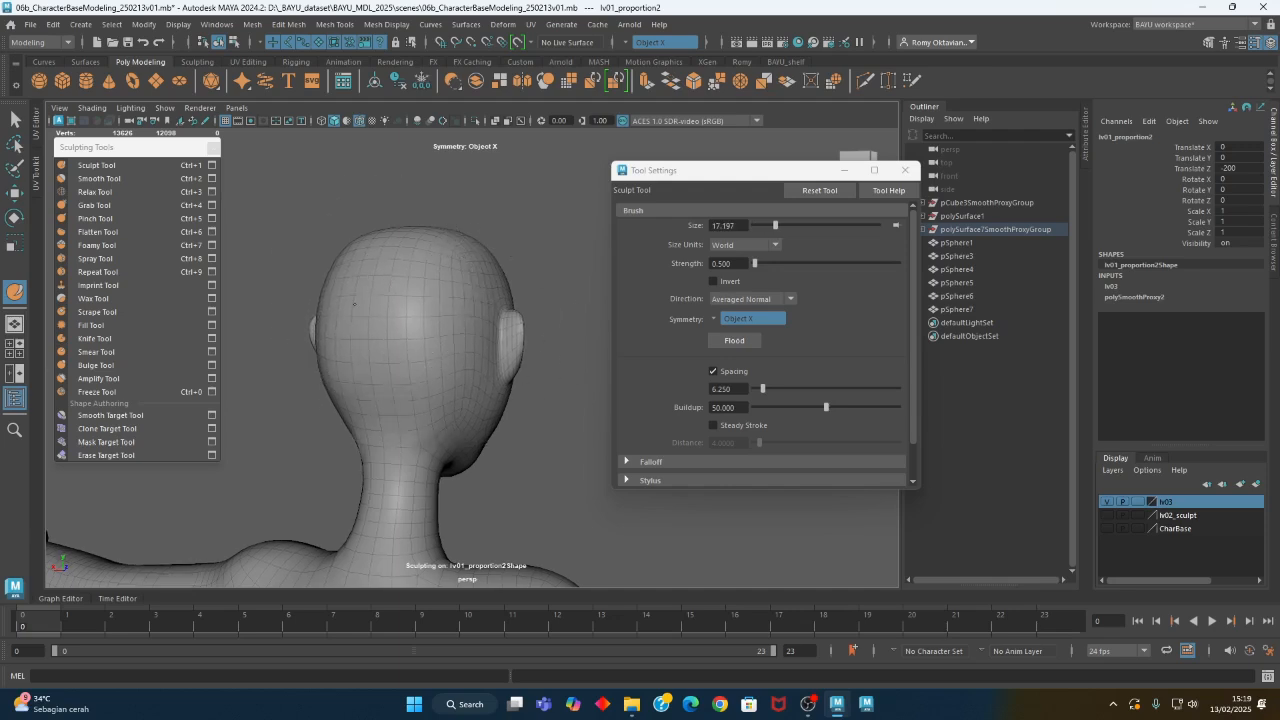
{"action": "left_click_drag", "start_coordinate": [364, 383], "coordinate": [314, 400], "text": "alt"}
{"action": "right_click_drag", "start_coordinate": [314, 400], "coordinate": [676, 383], "text": "alt"}
{"action": "mouse_move", "coordinate": [580, 390]}
{"action": "left_mouse_down", "text": "alt"}
{"action": "mouse_move", "coordinate": [400, 357]}
{"action": "mouse_move", "coordinate": [419, 271]}
{"action": "left_mouse_up", "text": "alt"}
- Adjust the brow and eye area with the Grab Tool at a brush size of about 6
{"action": "left_click", "coordinate": [96, 205]}
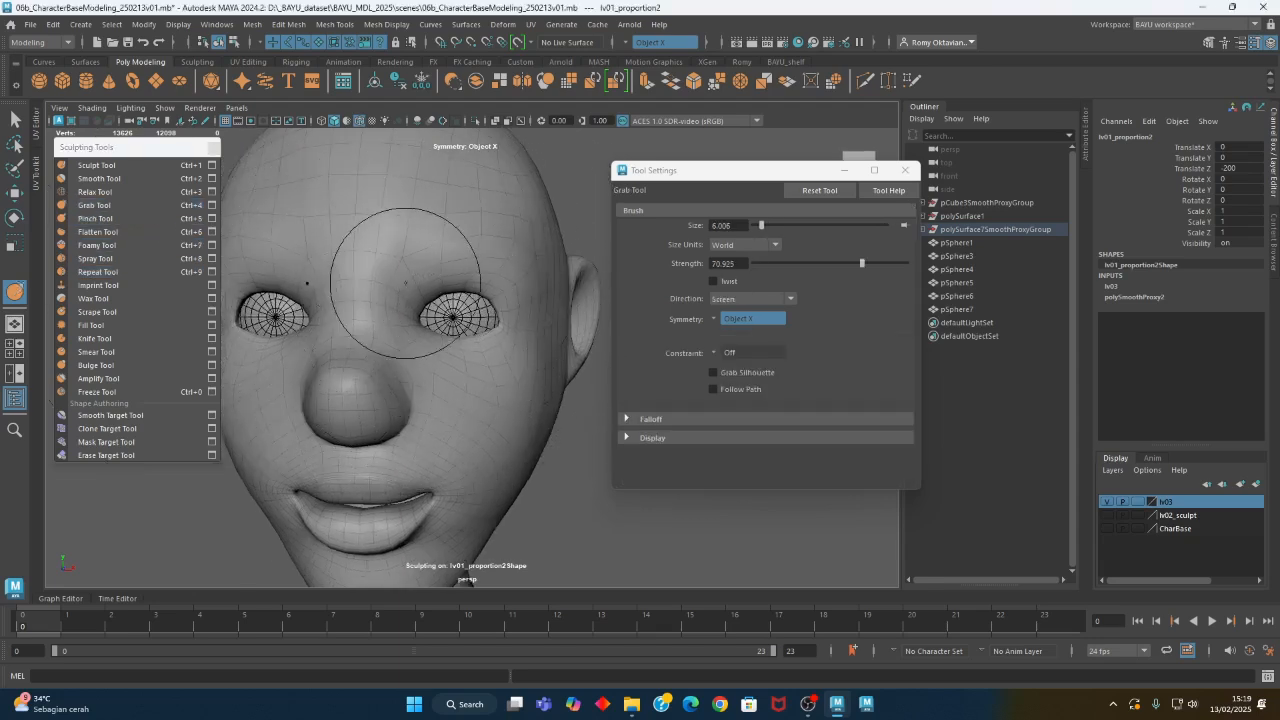
{"action": "mouse_move", "coordinate": [427, 282]}
{"action": "left_mouse_down", "text": "alt"}
{"action": "mouse_move", "coordinate": [513, 298]}
{"action": "mouse_move", "coordinate": [480, 363]}
{"action": "mouse_move", "coordinate": [420, 354]}
{"action": "mouse_move", "coordinate": [409, 371]}
{"action": "mouse_move", "coordinate": [474, 351]}
{"action": "mouse_move", "coordinate": [464, 346]}
{"action": "mouse_move", "coordinate": [470, 360]}
{"action": "mouse_move", "coordinate": [451, 374]}
{"action": "left_mouse_up", "text": "alt"}
{"action": "middle_click_drag", "start_coordinate": [451, 374], "coordinate": [471, 380], "text": "alt"}
{"action": "left_click_drag", "start_coordinate": [471, 380], "coordinate": [350, 379], "text": "alt"}
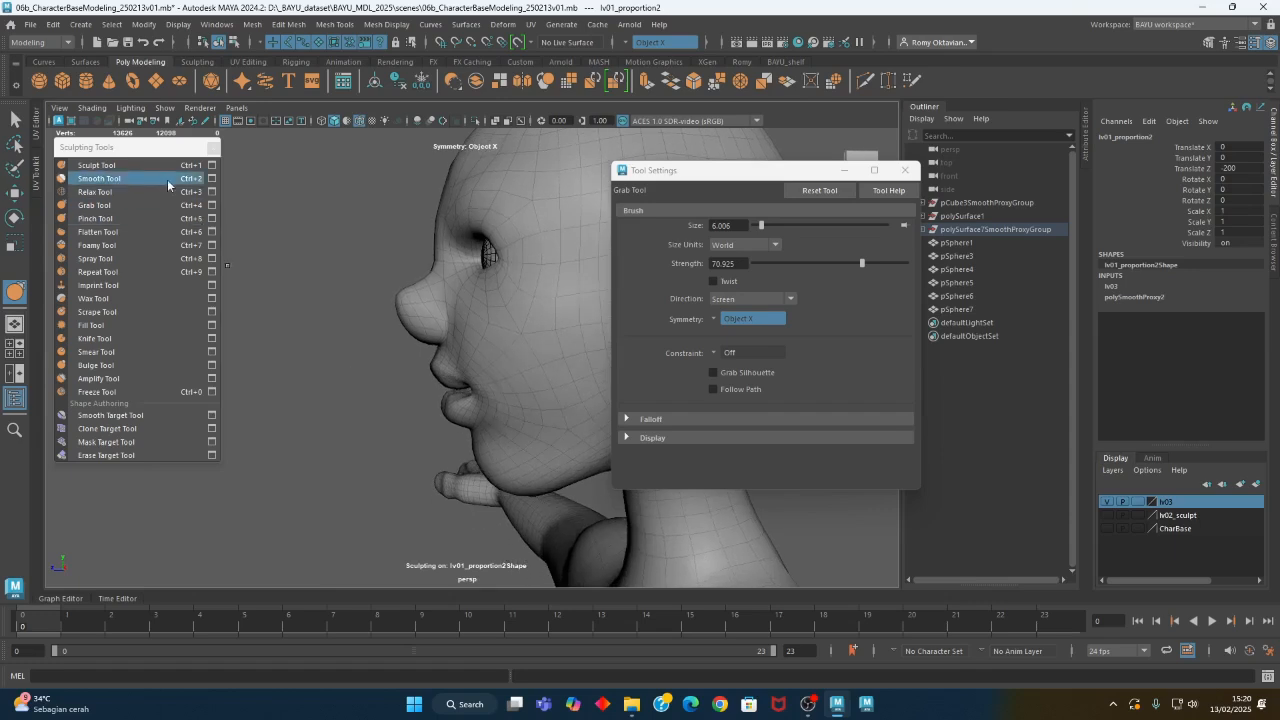
- Enlarge the Grab Tool brush to about 12.7 and reshape the nose in profile
{"action": "left_click", "coordinate": [95, 205]}
{"action": "mouse_move", "coordinate": [421, 298]}
{"action": "left_mouse_down", "text": "alt"}
{"action": "mouse_move", "coordinate": [403, 308]}
{"action": "mouse_move", "coordinate": [439, 319]}
{"action": "left_mouse_up", "text": "alt"}
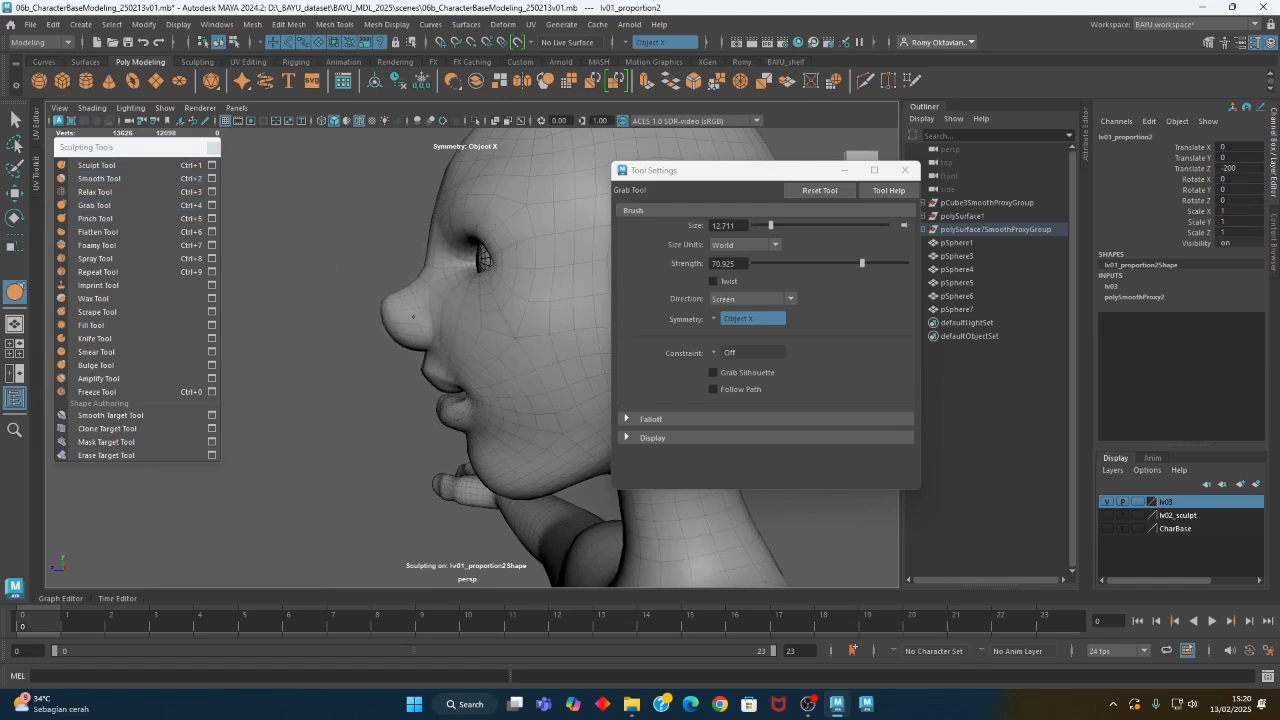
{"action": "mouse_move", "coordinate": [417, 316]}
{"action": "left_mouse_down", "text": "alt"}
{"action": "mouse_move", "coordinate": [466, 297]}
{"action": "mouse_move", "coordinate": [517, 320]}
{"action": "mouse_move", "coordinate": [495, 372]}
{"action": "mouse_move", "coordinate": [430, 340]}
{"action": "left_mouse_up", "text": "alt"}
- Sculpt the forehead and side of the head with the Sculpt Tool, changing its direction to Z
{"action": "left_click", "coordinate": [97, 165]}
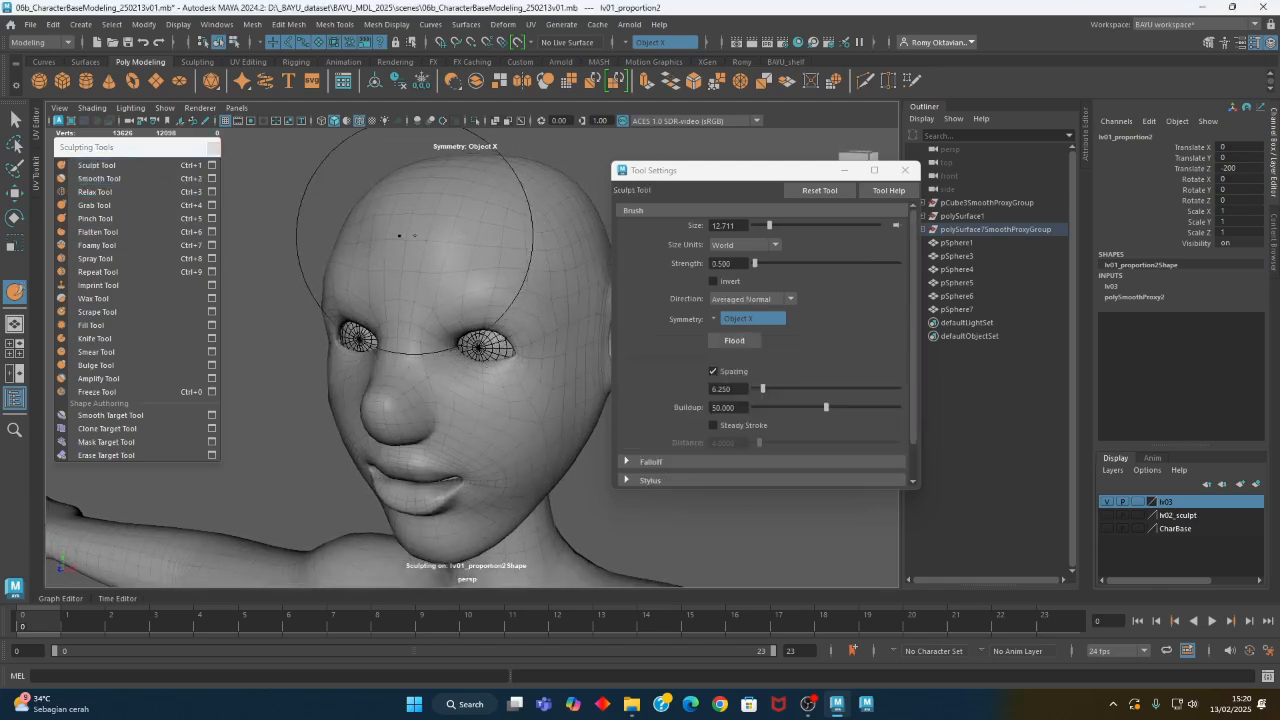
{"action": "left_click_drag", "start_coordinate": [505, 330], "coordinate": [514, 245], "text": "alt"}
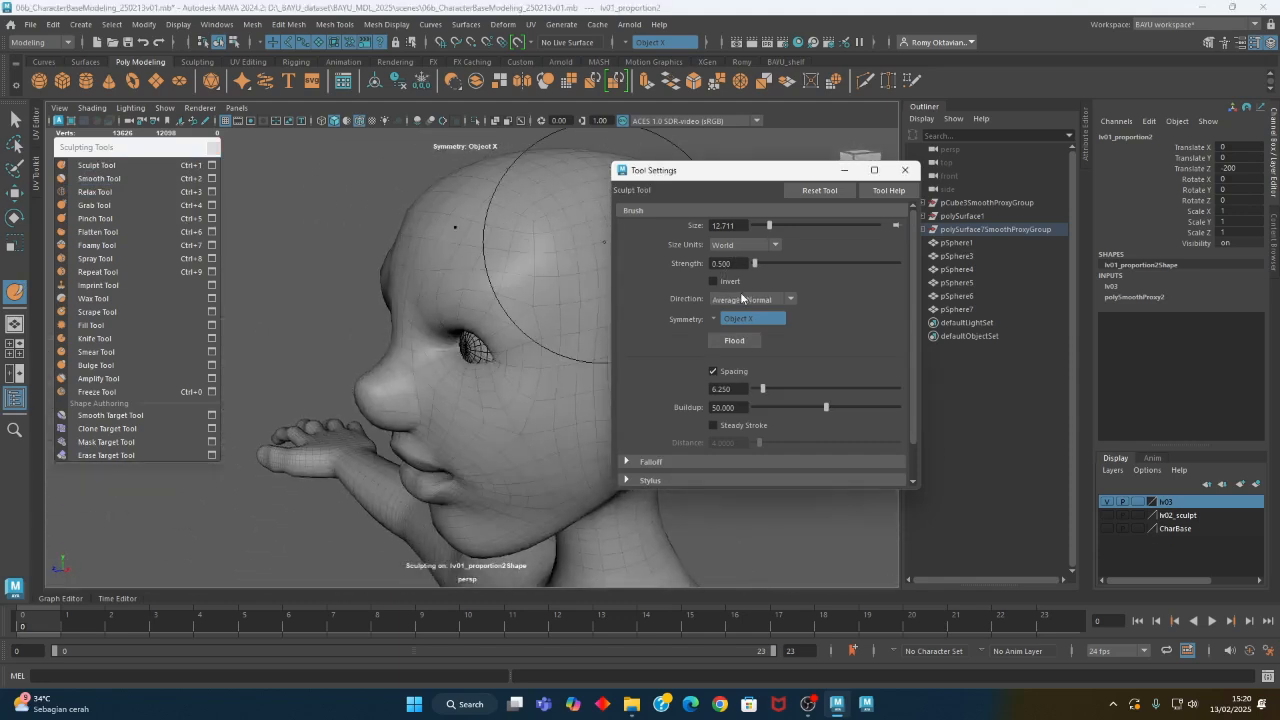
{"action": "left_click", "coordinate": [750, 298]}
{"action": "left_click", "coordinate": [727, 406]}
{"action": "mouse_move", "coordinate": [486, 286]}
{"action": "left_mouse_down", "text": "alt"}
{"action": "mouse_move", "coordinate": [534, 263]}
{"action": "mouse_move", "coordinate": [519, 241]}
{"action": "mouse_move", "coordinate": [413, 235]}
{"action": "mouse_move", "coordinate": [500, 286]}
{"action": "mouse_move", "coordinate": [467, 301]}
{"action": "mouse_move", "coordinate": [515, 278]}
{"action": "mouse_move", "coordinate": [525, 312]}
{"action": "left_mouse_up", "text": "alt"}
- Soften the side of the face with the Smooth Tool, leave sculpting and close the tool settings
{"action": "left_click", "coordinate": [99, 178]}
{"action": "right_click_drag", "start_coordinate": [530, 346], "coordinate": [320, 346], "text": "alt"}
{"action": "mouse_move", "coordinate": [320, 346]}
{"action": "left_mouse_down", "text": "alt"}
{"action": "mouse_move", "coordinate": [423, 366]}
{"action": "mouse_move", "coordinate": [451, 349]}
{"action": "mouse_move", "coordinate": [404, 388]}
{"action": "left_mouse_up", "text": "alt"}
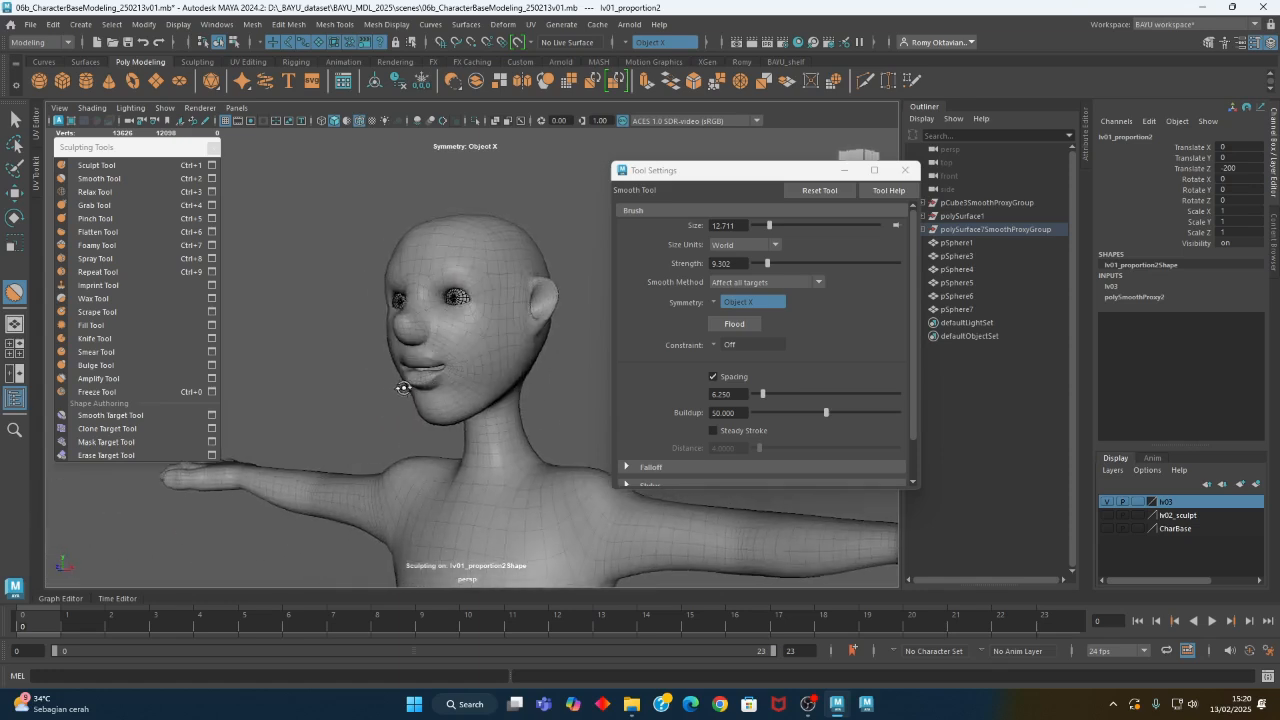
{"action": "key", "text": "w"}
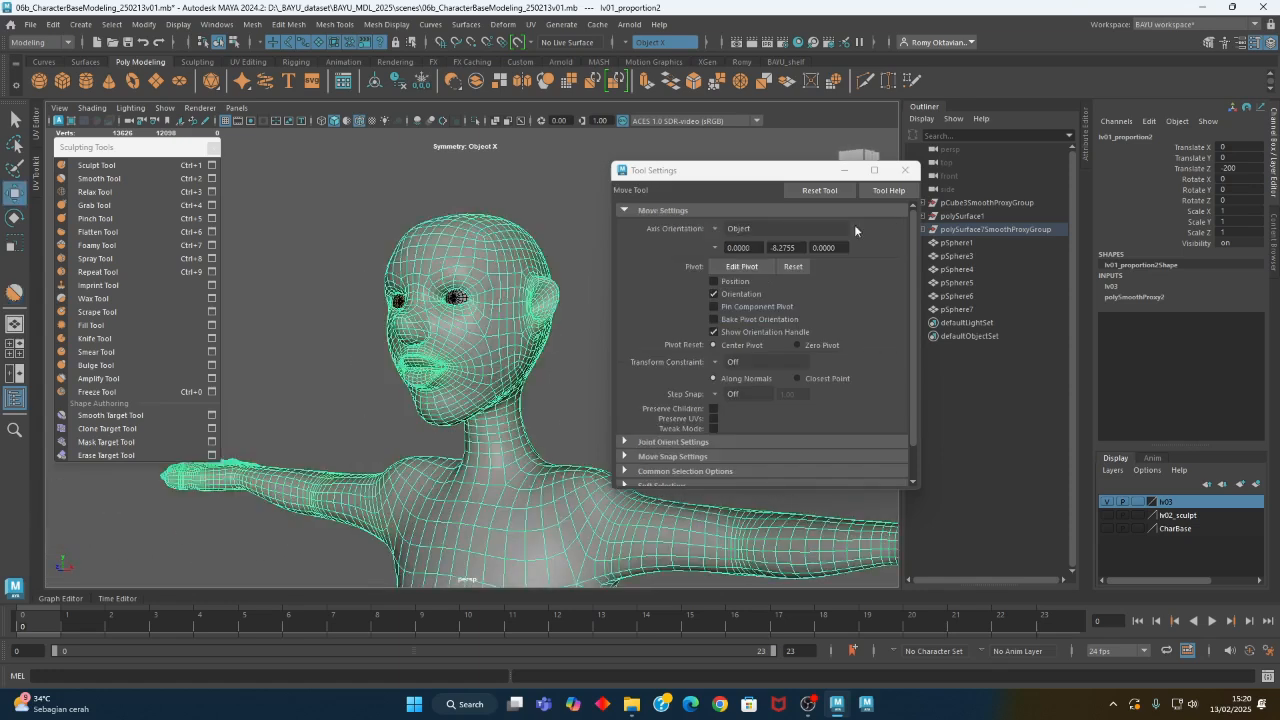
{"action": "left_click", "coordinate": [907, 172]}
{"action": "left_click_drag", "start_coordinate": [708, 396], "coordinate": [530, 370], "text": "alt"}
- Push down the shoulder tops beside the neck using the Sculpt Tool with direction Y and Invert on
{"action": "left_click", "coordinate": [118, 167]}
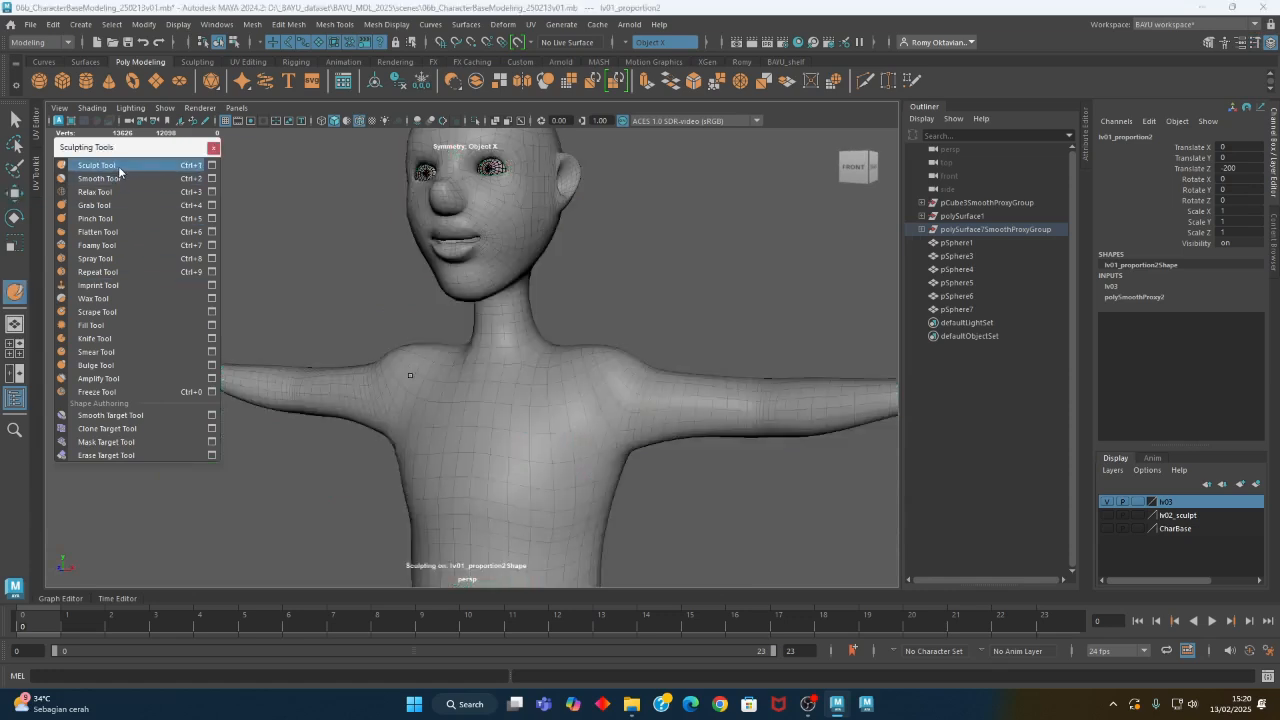
{"action": "left_click", "coordinate": [211, 165]}
{"action": "left_click", "coordinate": [722, 298]}
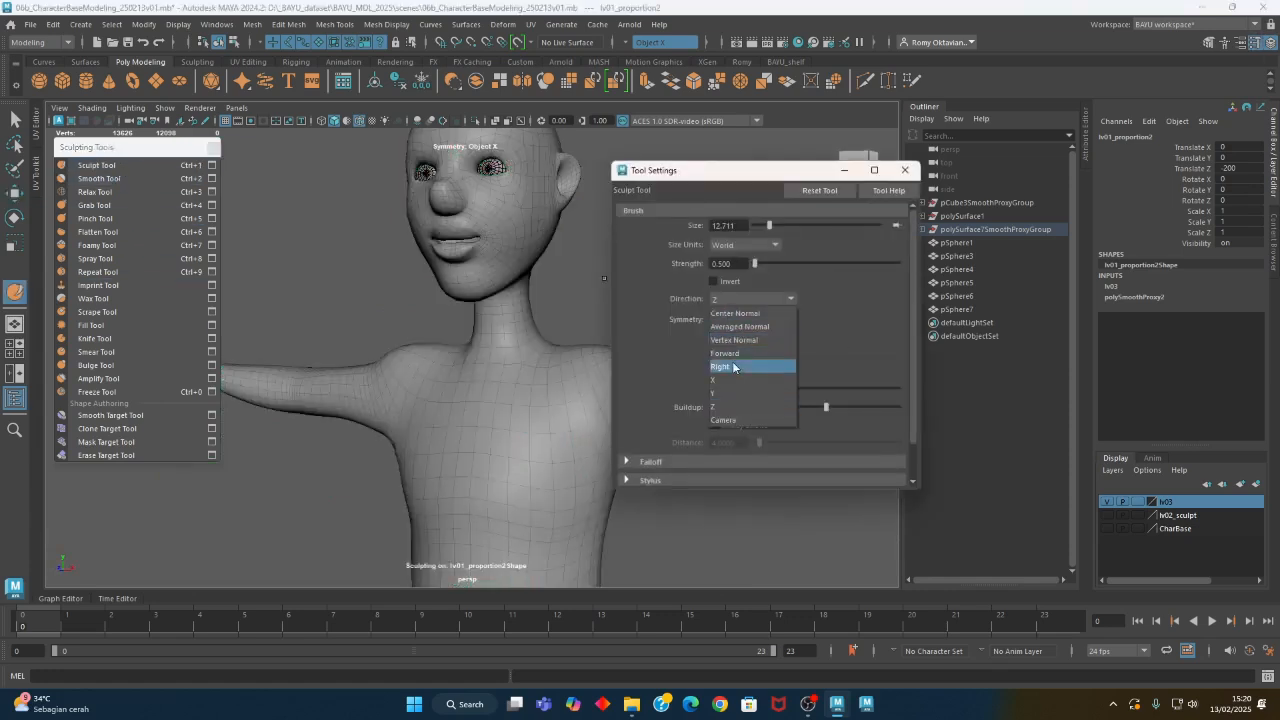
{"action": "left_click", "coordinate": [721, 402]}
{"action": "left_click", "coordinate": [713, 281]}
{"action": "middle_click_drag", "start_coordinate": [469, 374], "coordinate": [469, 339], "text": "alt"}
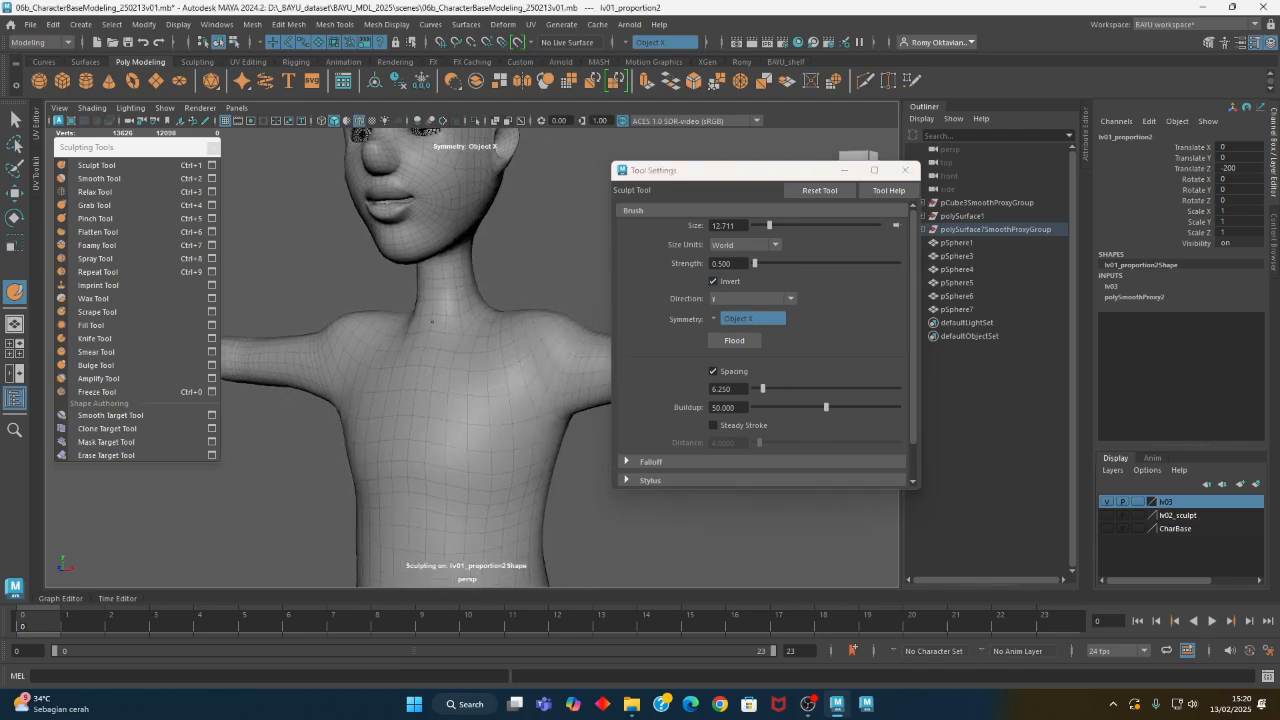
{"action": "left_click_drag", "start_coordinate": [491, 347], "coordinate": [420, 350], "text": "alt"}
- Turn off Invert and set the Sculpt Tool direction to Averaged Normal
{"action": "left_click", "coordinate": [724, 280]}
{"action": "left_click", "coordinate": [752, 298]}
{"action": "left_click", "coordinate": [740, 314]}
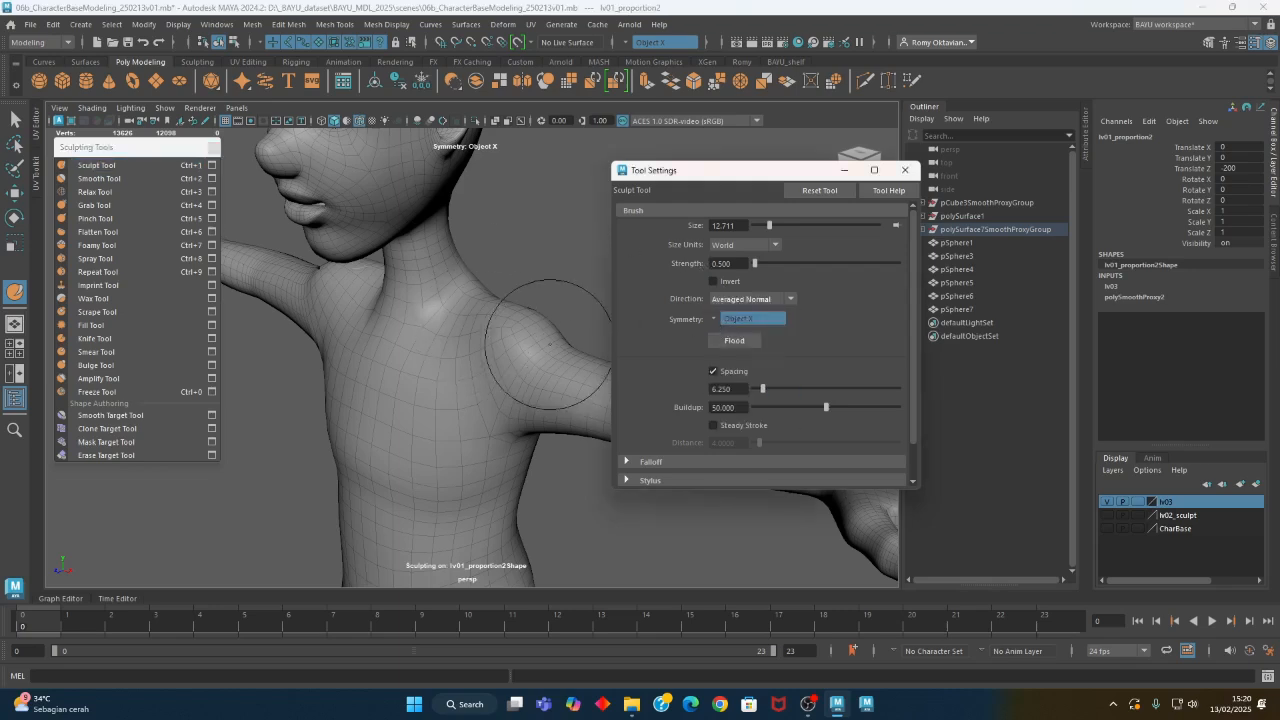
{"action": "left_click_drag", "start_coordinate": [550, 344], "coordinate": [534, 348], "text": "alt"}
{"action": "right_click_drag", "start_coordinate": [534, 348], "coordinate": [549, 411], "text": "alt"}
{"action": "key", "text": "ctrl+z"}
- Reduce the Sculpt Tool brush to about 8.7 and build up the rounded volume of the shoulders
{"action": "key", "text": "b"}
{"action": "mouse_move", "coordinate": [457, 371]}
{"action": "left_mouse_down"}
{"action": "mouse_move", "coordinate": [507, 371]}
{"action": "mouse_move", "coordinate": [394, 371]}
{"action": "left_mouse_up"}
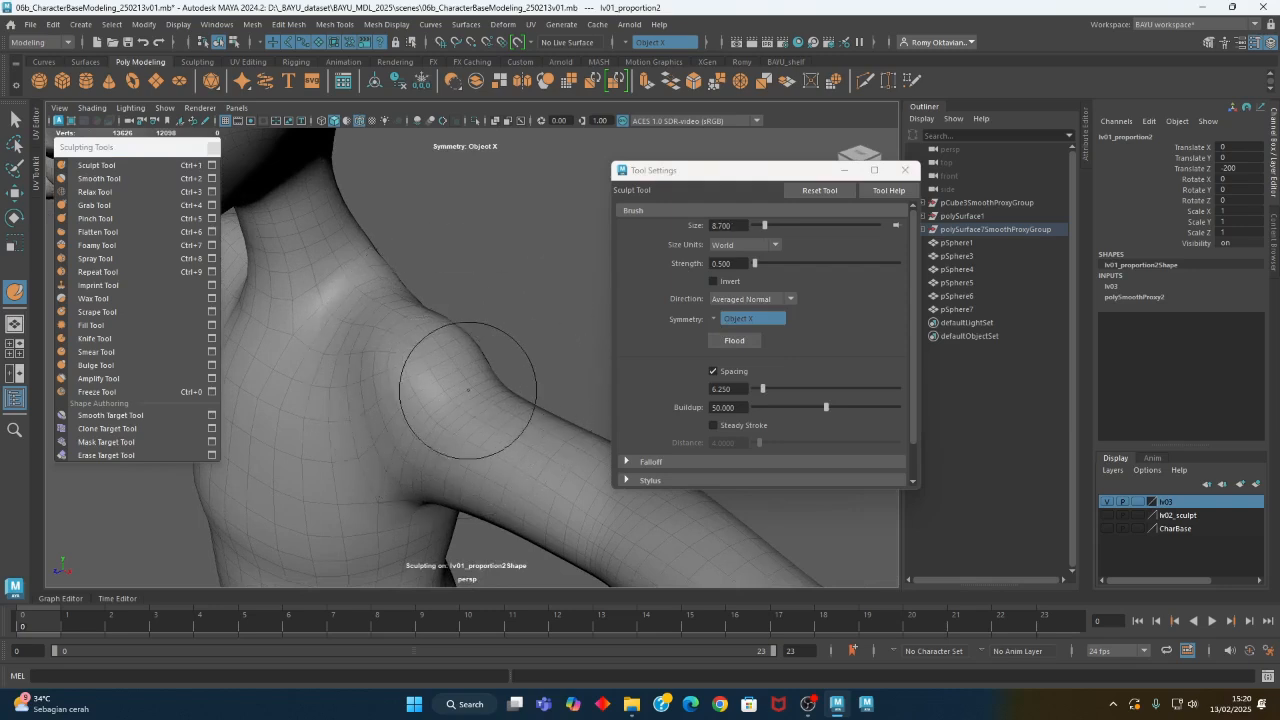
{"action": "right_click_drag", "start_coordinate": [460, 376], "coordinate": [458, 334], "text": "alt"}
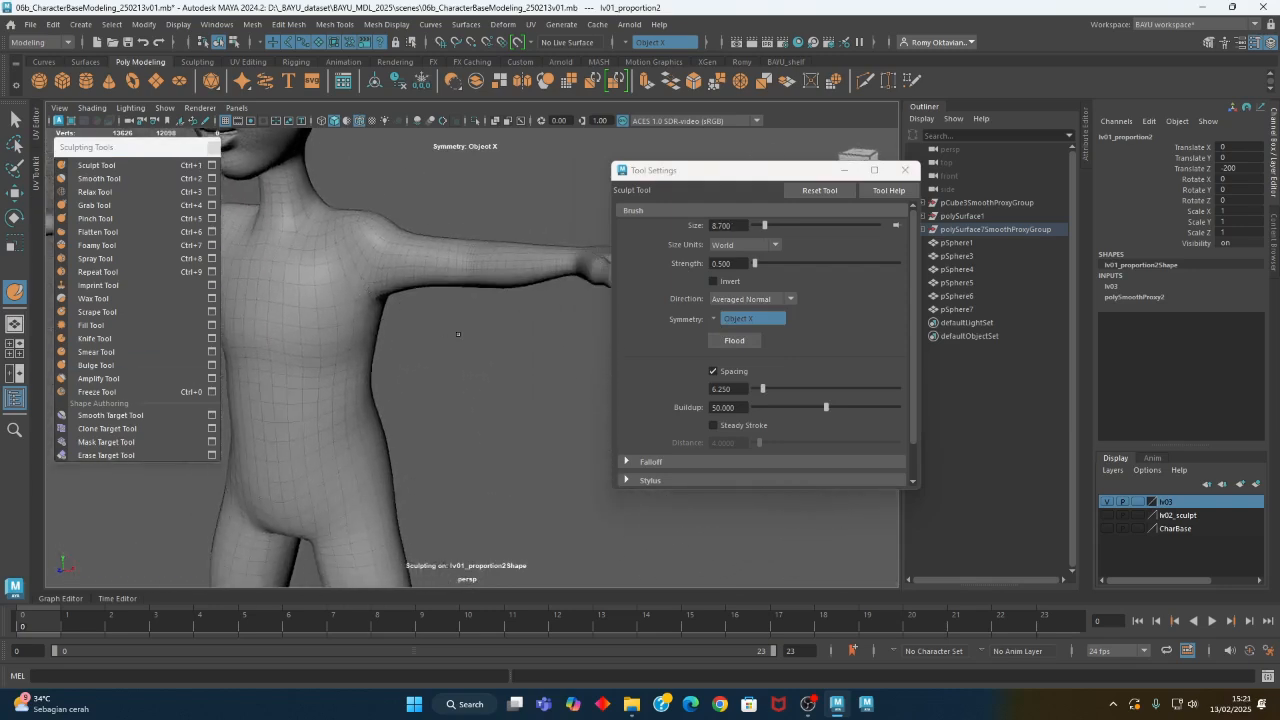
{"action": "left_click_drag", "start_coordinate": [458, 334], "coordinate": [440, 400], "text": "alt"}
{"action": "middle_click_drag", "start_coordinate": [440, 400], "coordinate": [411, 321], "text": "alt"}
{"action": "mouse_move", "coordinate": [411, 321]}
{"action": "left_mouse_down", "text": "alt"}
{"action": "mouse_move", "coordinate": [440, 345]}
{"action": "mouse_move", "coordinate": [543, 374]}
{"action": "mouse_move", "coordinate": [539, 402]}
{"action": "mouse_move", "coordinate": [406, 380]}
{"action": "mouse_move", "coordinate": [439, 382]}
{"action": "mouse_move", "coordinate": [426, 418]}
{"action": "left_mouse_up", "text": "alt"}
{"action": "middle_click_drag", "start_coordinate": [426, 418], "coordinate": [404, 380], "text": "alt"}
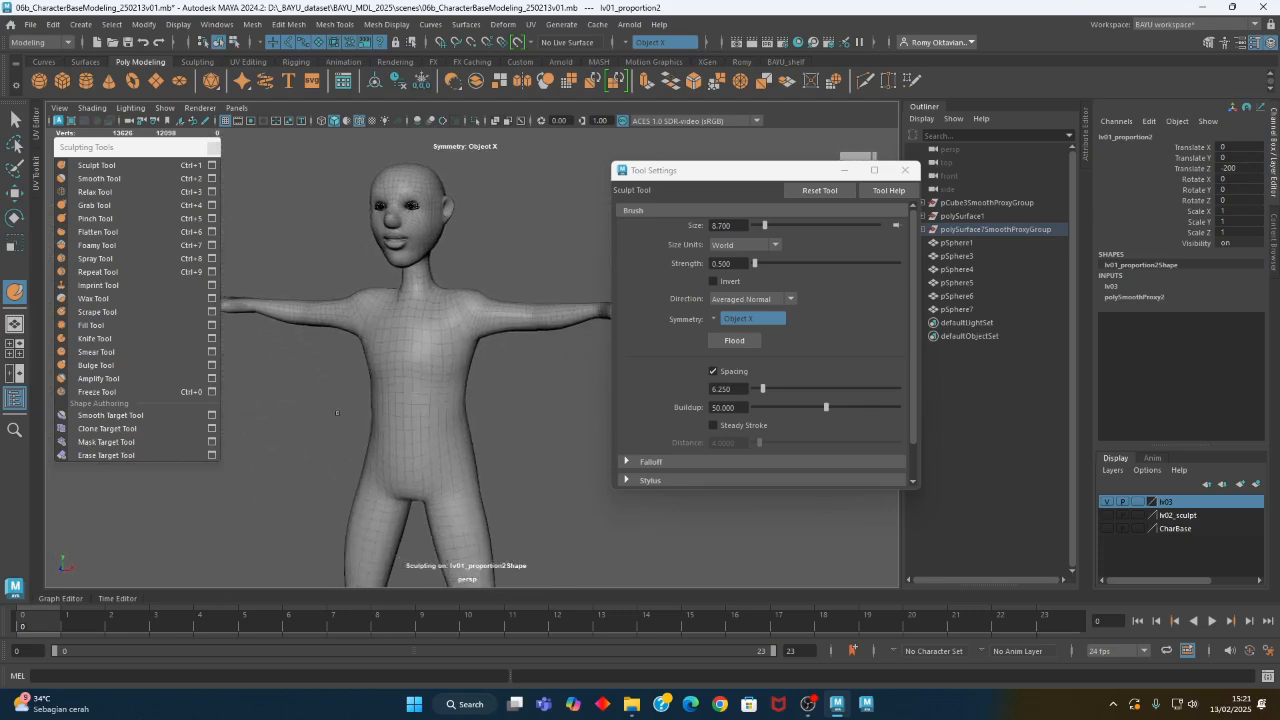
- Tighten the crease beneath the chest with the Pinch Tool, enlarging the brush to about 13.8
{"action": "scroll", "coordinate": [404, 380], "scroll_direction": "up", "scroll_amount": 3}
{"action": "left_click", "coordinate": [95, 219]}
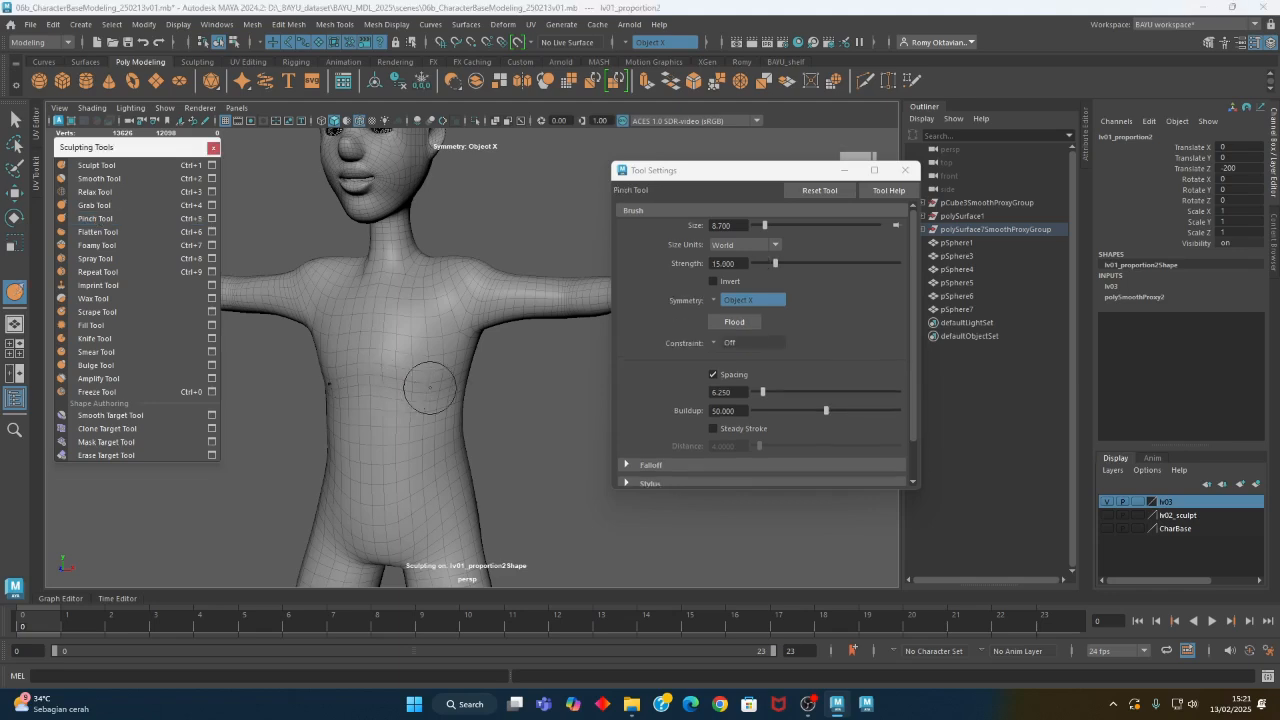
{"action": "left_click_drag", "start_coordinate": [423, 380], "coordinate": [409, 389], "text": "alt"}
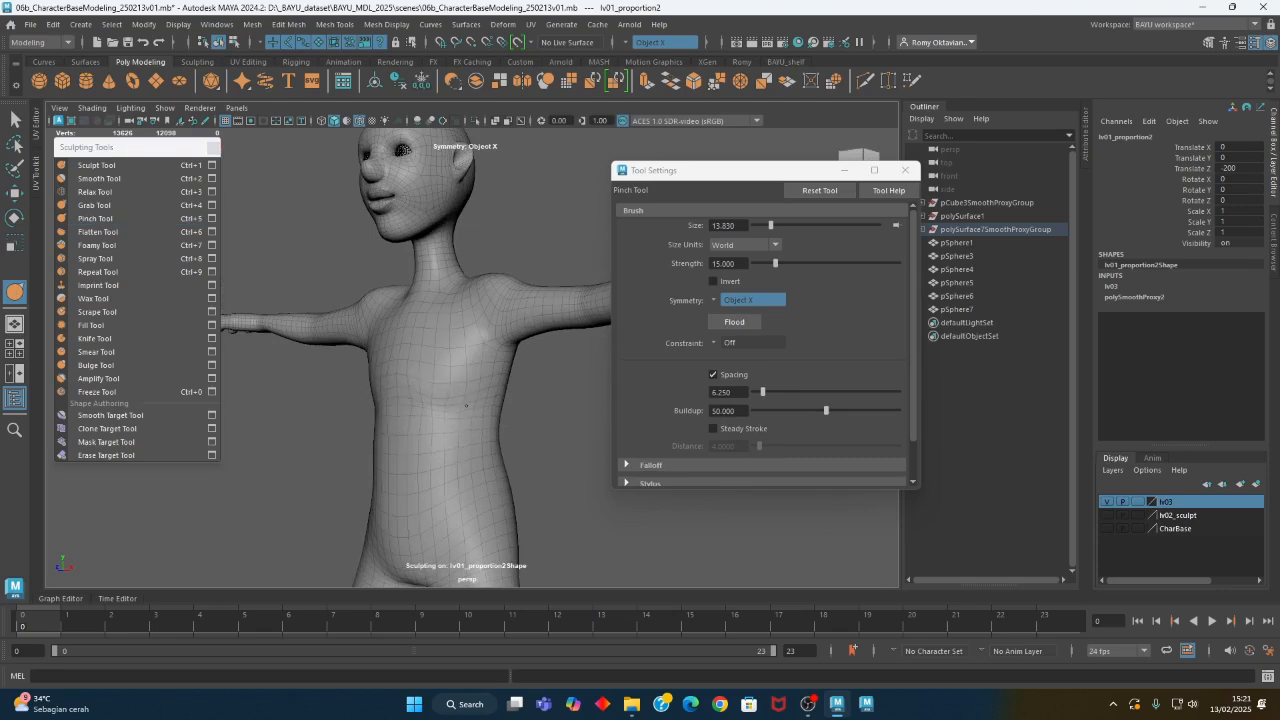
{"action": "left_click_drag", "start_coordinate": [477, 403], "coordinate": [458, 471], "text": "alt"}
{"action": "middle_click_drag", "start_coordinate": [458, 471], "coordinate": [456, 380], "text": "alt"}
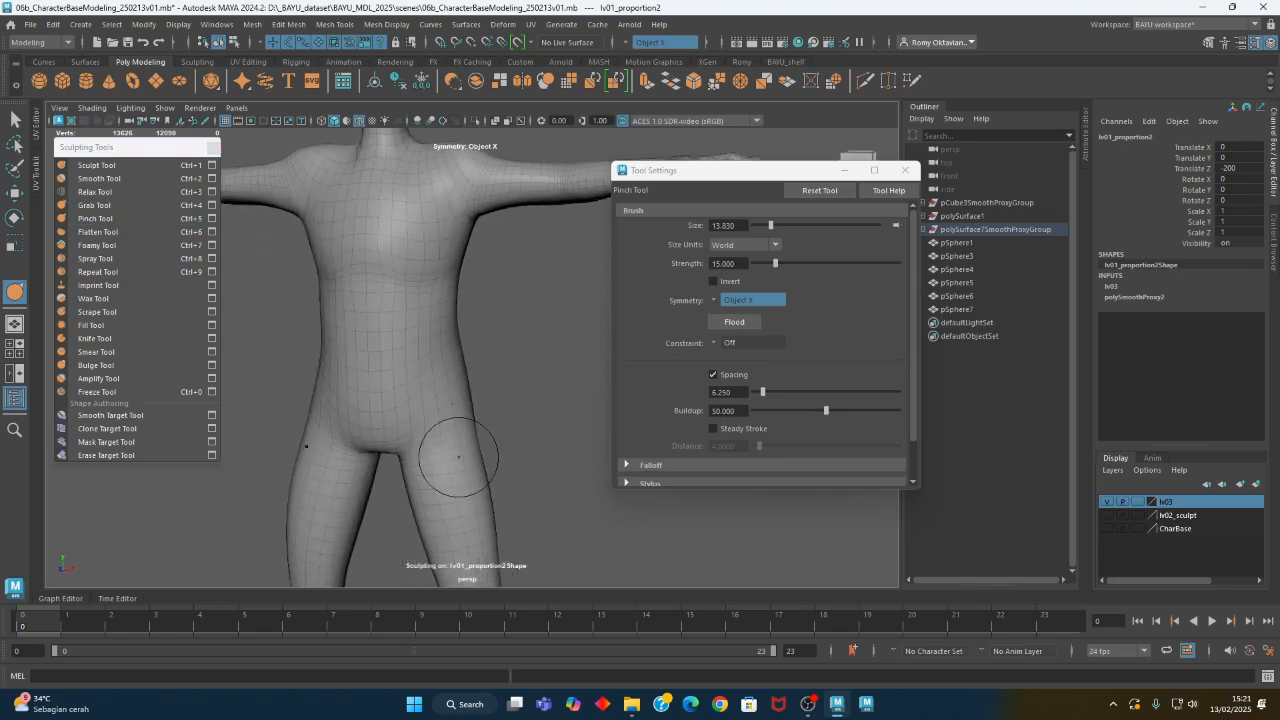
- Pinch the creases where the thighs meet the pelvis
{"action": "left_click_drag", "start_coordinate": [460, 457], "coordinate": [444, 458], "text": "alt"}
{"action": "right_click_drag", "start_coordinate": [411, 468], "coordinate": [500, 486], "text": "alt"}
{"action": "mouse_move", "coordinate": [500, 486]}
{"action": "left_mouse_down", "text": "alt"}
{"action": "mouse_move", "coordinate": [370, 451]}
{"action": "mouse_move", "coordinate": [449, 429]}
{"action": "mouse_move", "coordinate": [409, 474]}
{"action": "mouse_move", "coordinate": [396, 446]}
{"action": "left_mouse_up", "text": "alt"}
- Build up the buttocks and hips with the Sculpt Tool at a brush size of about 20.7
{"action": "left_click", "coordinate": [134, 168]}
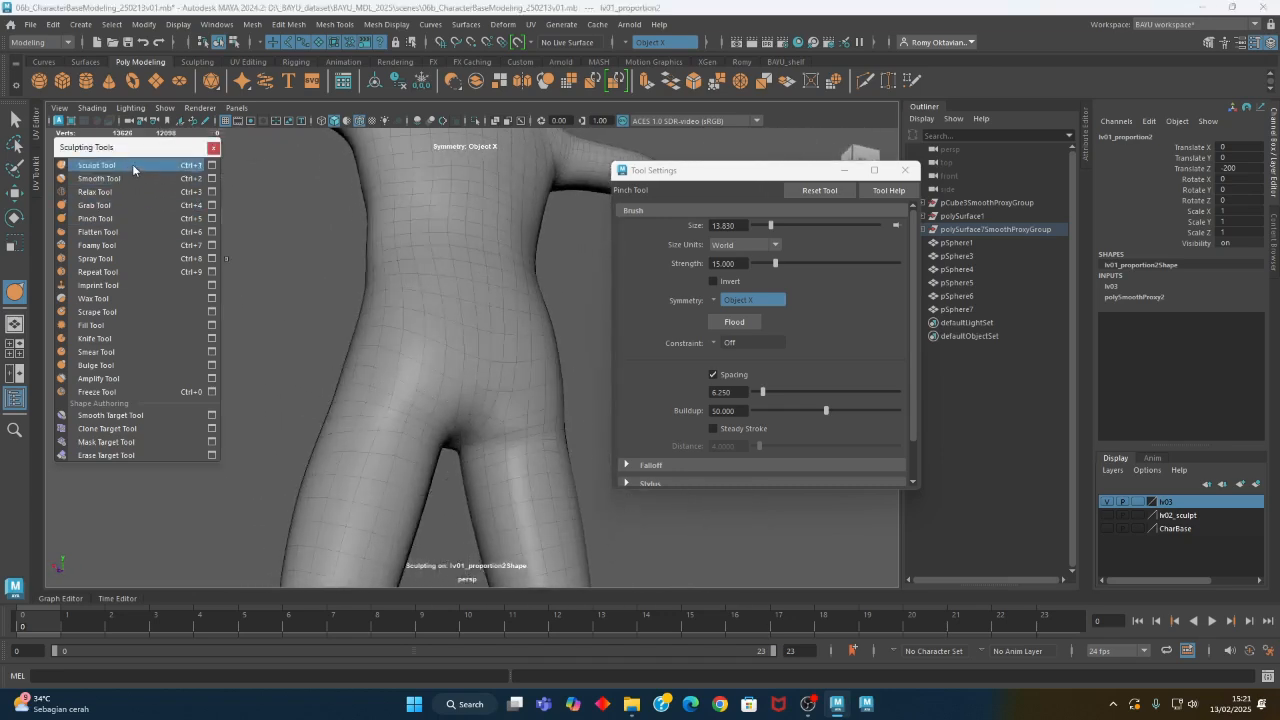
{"action": "mouse_move", "coordinate": [520, 370]}
{"action": "left_mouse_down", "text": "alt"}
{"action": "mouse_move", "coordinate": [460, 420]}
{"action": "mouse_move", "coordinate": [471, 471]}
{"action": "mouse_move", "coordinate": [478, 403]}
{"action": "mouse_move", "coordinate": [566, 381]}
{"action": "left_mouse_up", "text": "alt"}
{"action": "left_click_drag", "start_coordinate": [449, 397], "coordinate": [462, 366], "text": "alt"}
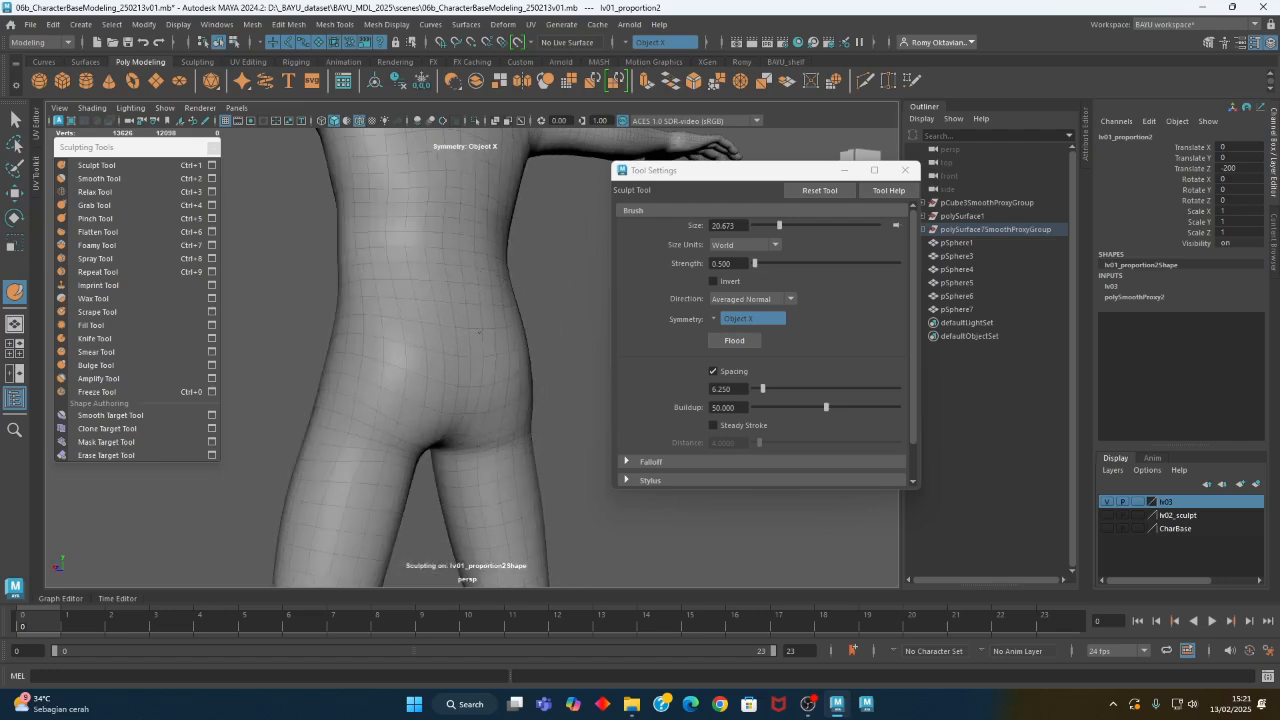
{"action": "middle_click_drag", "start_coordinate": [509, 327], "coordinate": [376, 232], "text": "alt"}
{"action": "right_click_drag", "start_coordinate": [466, 283], "coordinate": [320, 337], "text": "alt"}
{"action": "left_click_drag", "start_coordinate": [320, 337], "coordinate": [399, 317], "text": "alt"}
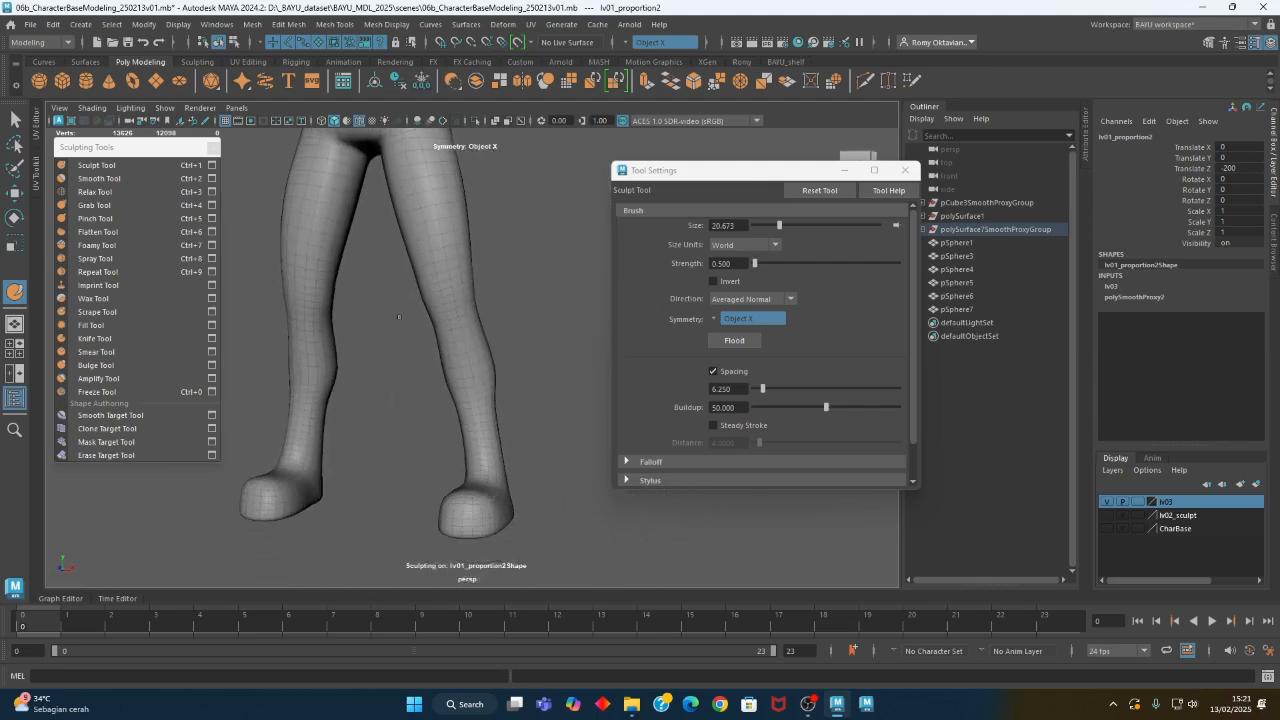
- Reduce the Sculpt Tool brush to about 9.84 and sculpt the knees and lower legs
{"action": "middle_click_drag", "start_coordinate": [464, 415], "coordinate": [474, 385], "text": "alt"}
{"action": "right_click_drag", "start_coordinate": [474, 385], "coordinate": [579, 391], "text": "alt"}
{"action": "key", "text": "b"}
{"action": "mouse_move", "coordinate": [486, 321]}
{"action": "left_mouse_down"}
{"action": "mouse_move", "coordinate": [440, 321]}
{"action": "mouse_move", "coordinate": [483, 357]}
{"action": "mouse_move", "coordinate": [495, 351]}
{"action": "left_mouse_up"}
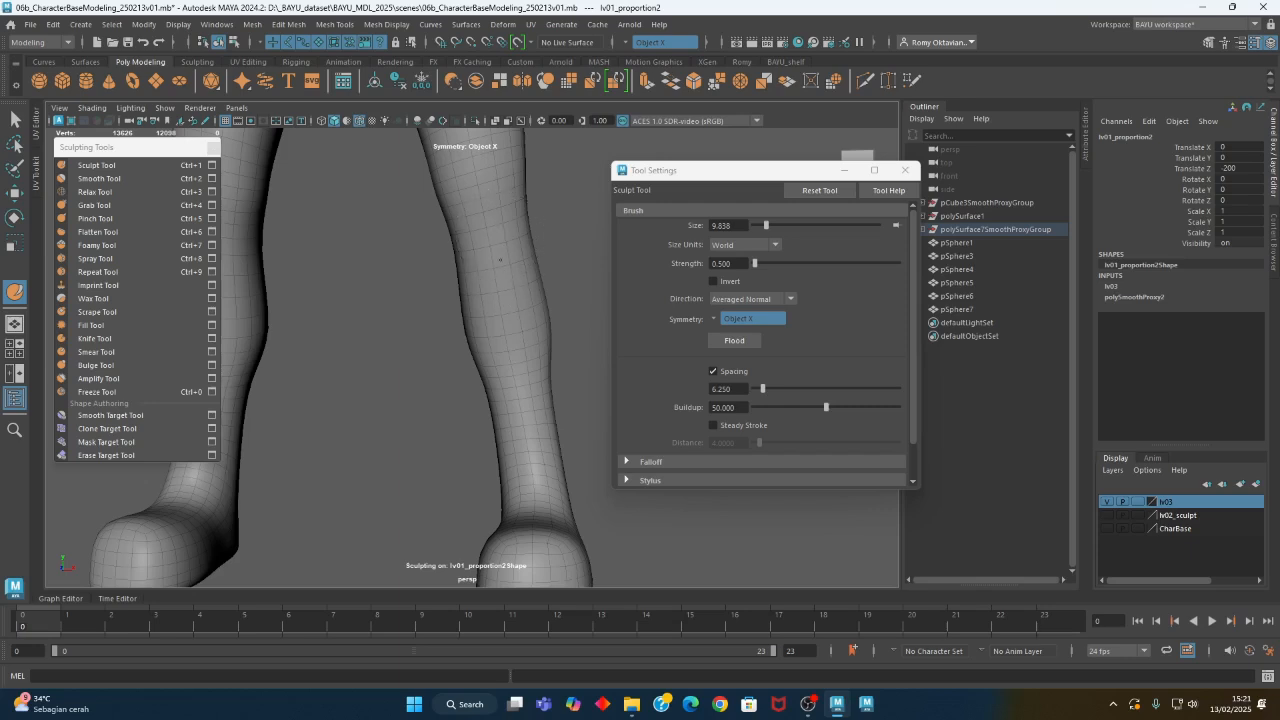
{"action": "mouse_move", "coordinate": [517, 334]}
{"action": "left_mouse_down", "text": "alt"}
{"action": "mouse_move", "coordinate": [488, 412]}
{"action": "mouse_move", "coordinate": [505, 397]}
{"action": "left_mouse_up", "text": "alt"}
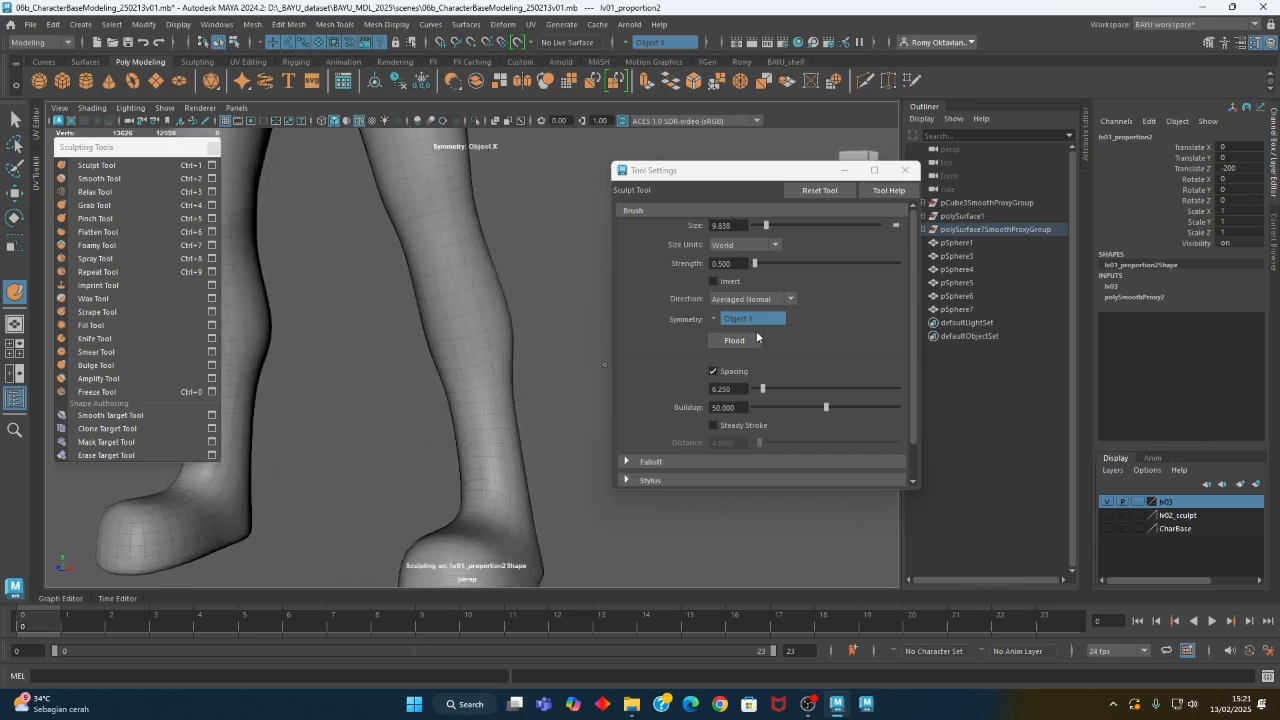
- Set the Sculpt Tool direction to Z and add forward volume to the front of the legs
{"action": "left_click", "coordinate": [745, 299]}
{"action": "left_click", "coordinate": [731, 404]}
{"action": "left_click_drag", "start_coordinate": [431, 274], "coordinate": [430, 271]}
{"action": "left_click_drag", "start_coordinate": [449, 302], "coordinate": [478, 356], "text": "alt"}
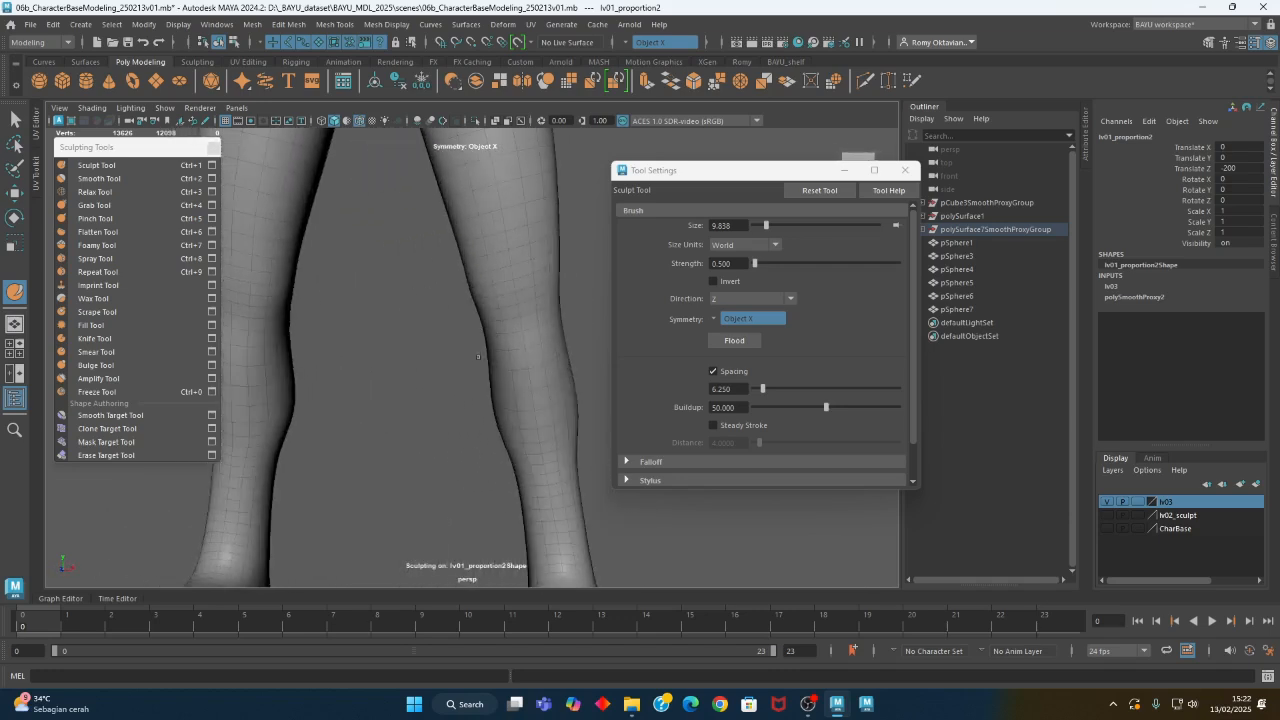
- Raise the Sculpt Tool strength to 1 and shape the knees, reducing the brush from about 21 to 11.8
{"action": "left_click_drag", "start_coordinate": [541, 280], "coordinate": [517, 282], "text": "alt"}
{"action": "double_click", "coordinate": [728, 263]}
{"action": "mouse_move", "coordinate": [560, 288]}
{"action": "left_mouse_down", "text": "alt"}
{"action": "mouse_move", "coordinate": [486, 300]}
{"action": "mouse_move", "coordinate": [471, 286]}
{"action": "left_mouse_up", "text": "alt"}
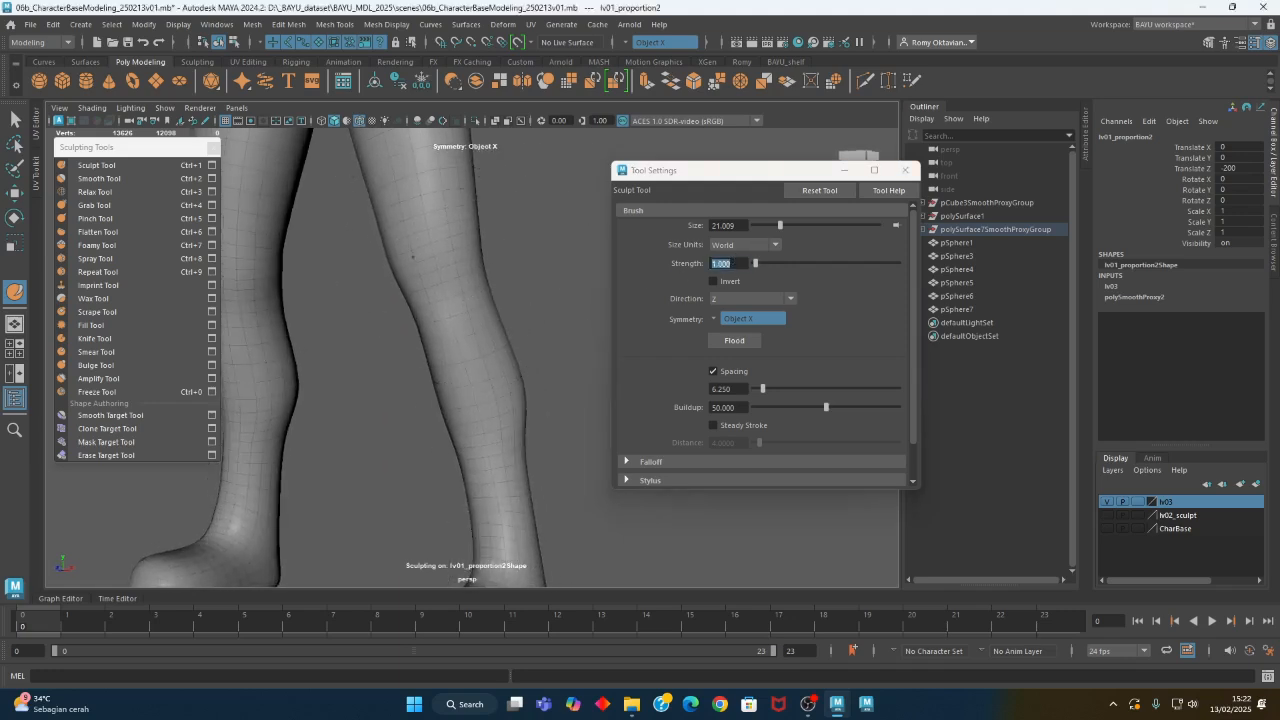
{"action": "left_click_drag", "start_coordinate": [414, 277], "coordinate": [417, 290], "text": "alt"}
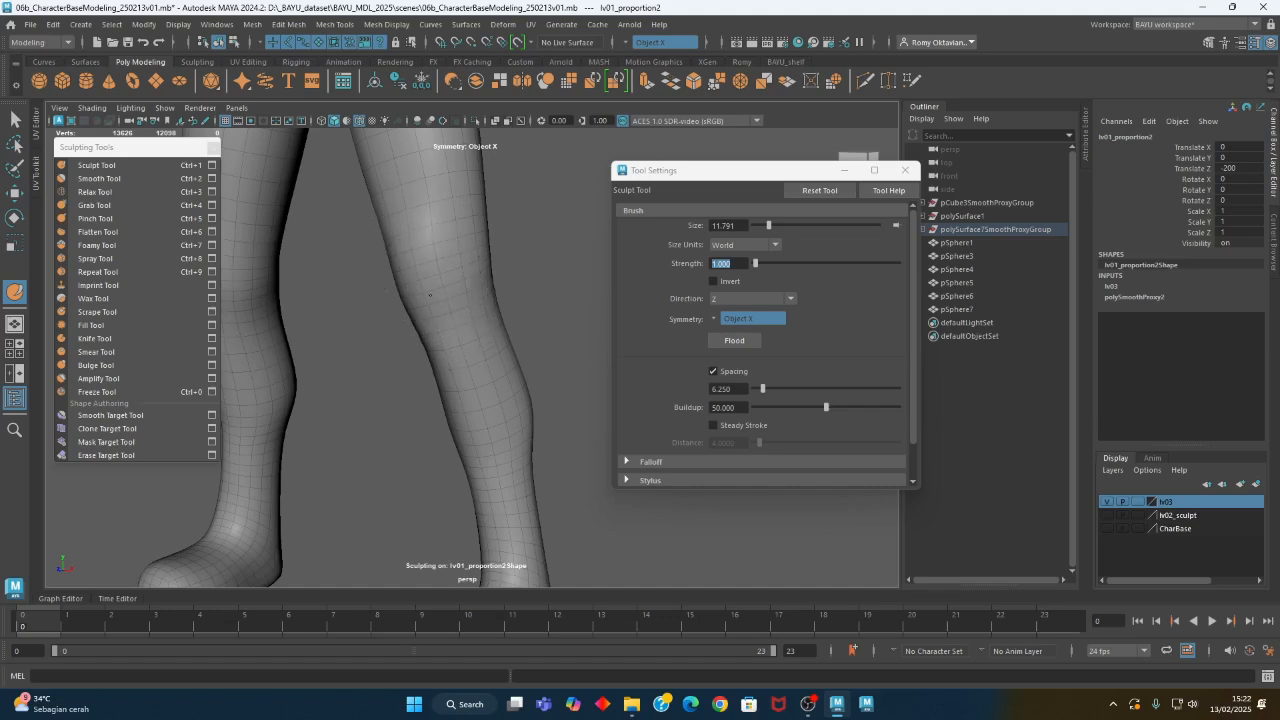
{"action": "left_click_drag", "start_coordinate": [434, 289], "coordinate": [283, 240], "text": "alt"}
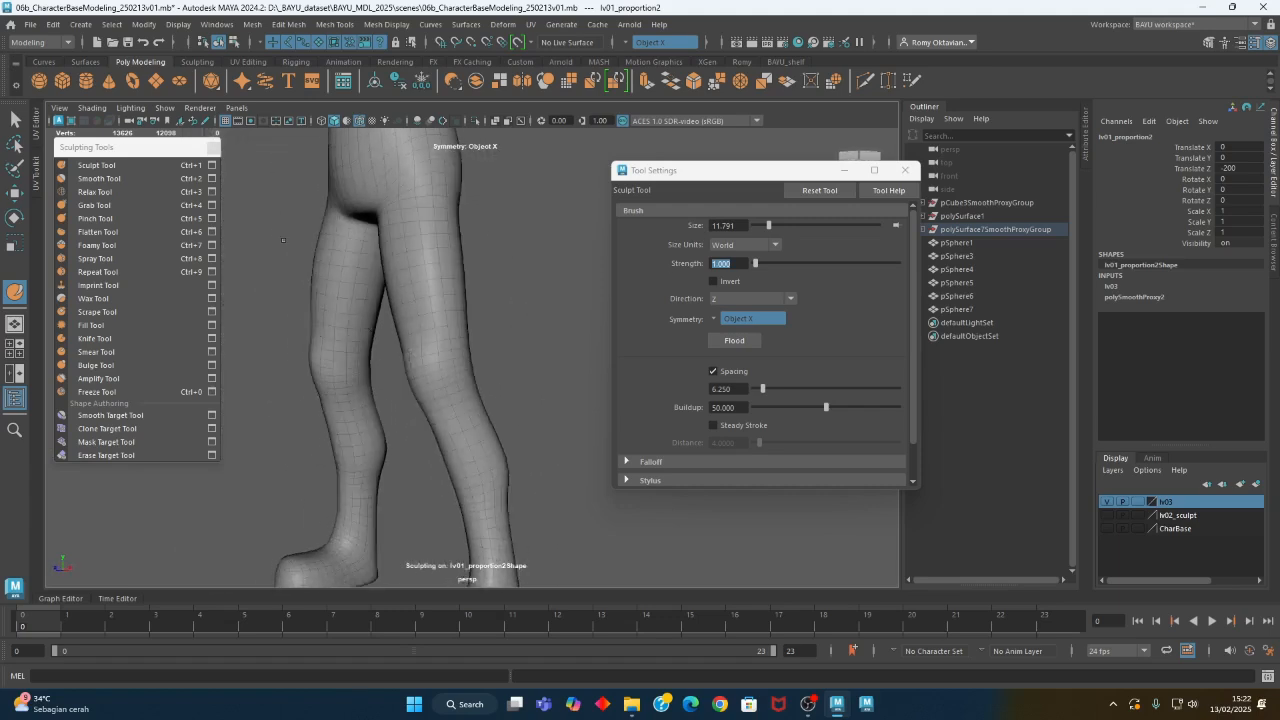
- Reshape the thighs and legs with the Grab Tool at a brush size of about 30.3
{"action": "left_click", "coordinate": [94, 205]}
{"action": "left_click_drag", "start_coordinate": [429, 286], "coordinate": [419, 293], "text": "alt"}
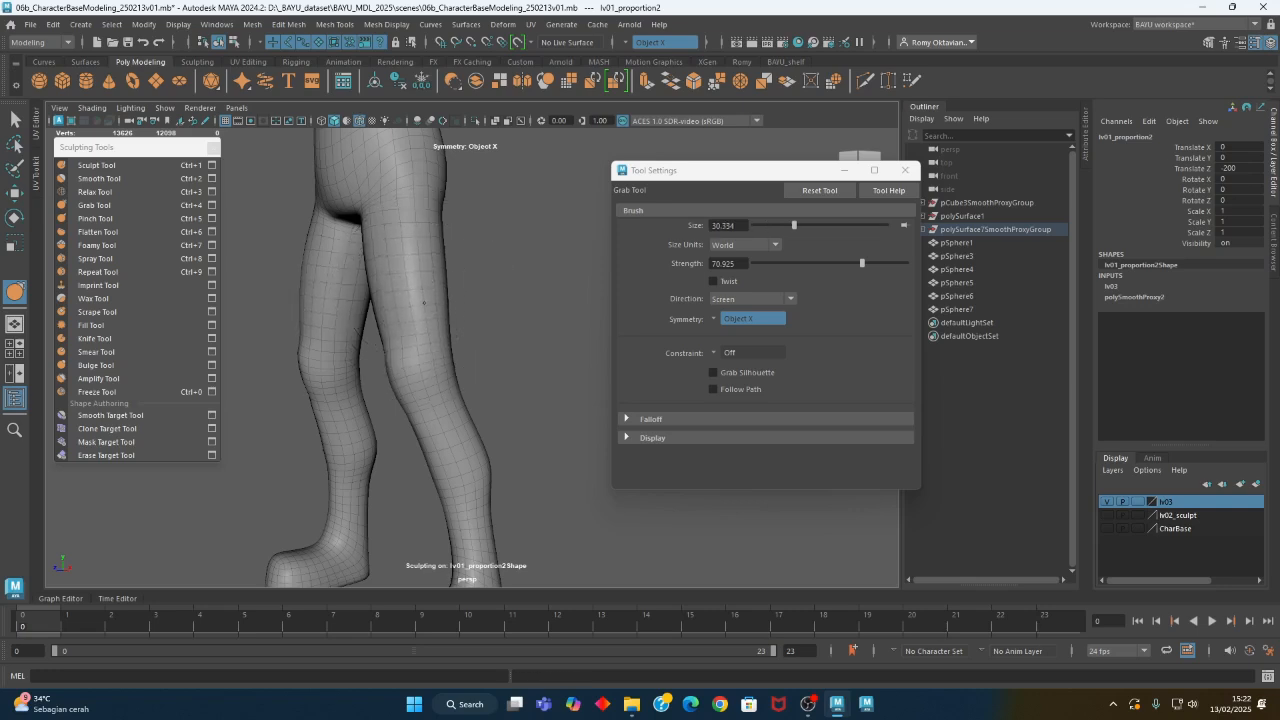
{"action": "mouse_move", "coordinate": [413, 336]}
{"action": "left_mouse_down", "text": "alt"}
{"action": "mouse_move", "coordinate": [557, 334]}
{"action": "mouse_move", "coordinate": [552, 293]}
{"action": "left_mouse_up", "text": "alt"}
{"action": "left_click_drag", "start_coordinate": [603, 346], "coordinate": [494, 384], "text": "alt"}
{"action": "right_click_drag", "start_coordinate": [494, 384], "coordinate": [451, 349], "text": "alt"}
{"action": "left_click_drag", "start_coordinate": [451, 349], "coordinate": [453, 376], "text": "alt"}
{"action": "right_click_drag", "start_coordinate": [453, 376], "coordinate": [430, 352], "text": "alt"}
{"action": "middle_click_drag", "start_coordinate": [430, 352], "coordinate": [429, 394], "text": "alt"}
{"action": "mouse_move", "coordinate": [429, 394]}
{"action": "left_mouse_down", "text": "alt"}
{"action": "mouse_move", "coordinate": [448, 375]}
{"action": "mouse_move", "coordinate": [434, 346]}
{"action": "left_mouse_up", "text": "alt"}
{"action": "middle_click_drag", "start_coordinate": [432, 333], "coordinate": [424, 355], "text": "alt"}
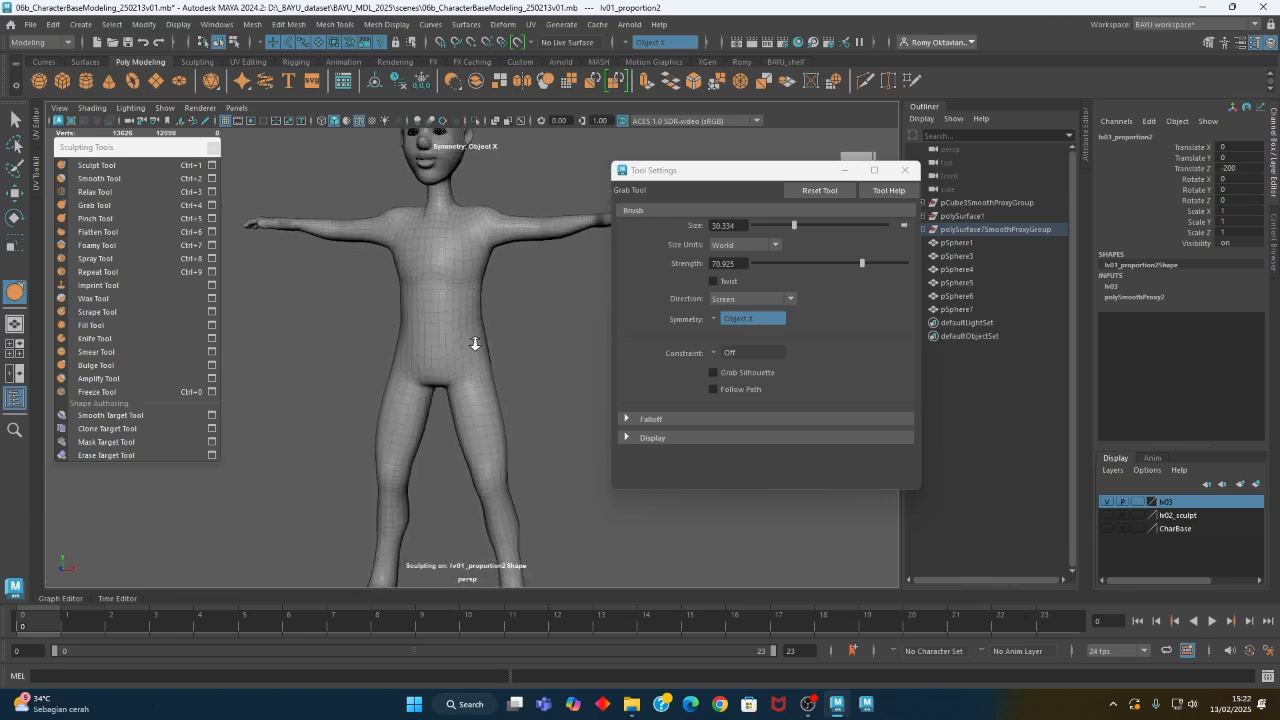
- Close the tool settings and sculpting tools windows, leave sculpting and deselect the character
{"action": "scroll", "coordinate": [483, 342], "scroll_direction": "up", "scroll_amount": 5}
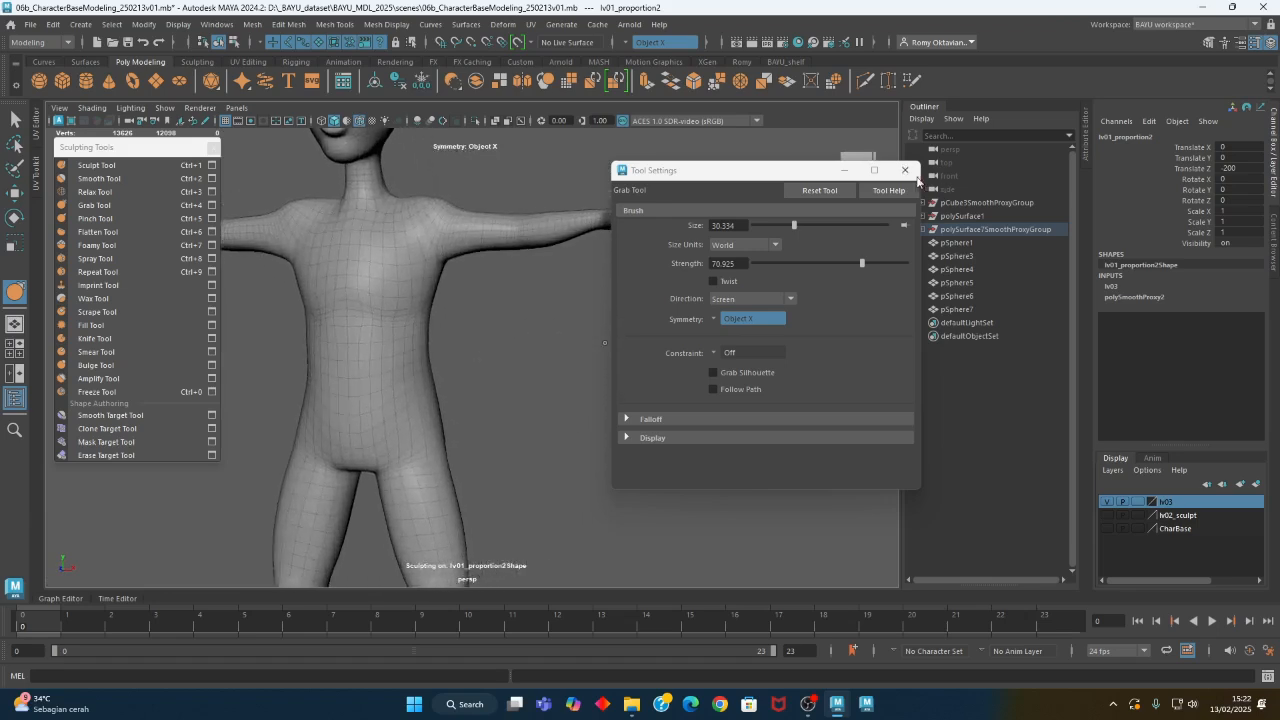
{"action": "left_click", "coordinate": [916, 176]}
{"action": "left_click", "coordinate": [212, 147]}
{"action": "scroll", "coordinate": [274, 328], "scroll_direction": "down", "scroll_amount": 4}
{"action": "scroll", "coordinate": [274, 328], "scroll_direction": "down", "scroll_amount": 2}
{"action": "key", "text": "w"}
{"action": "left_click", "coordinate": [559, 348]}
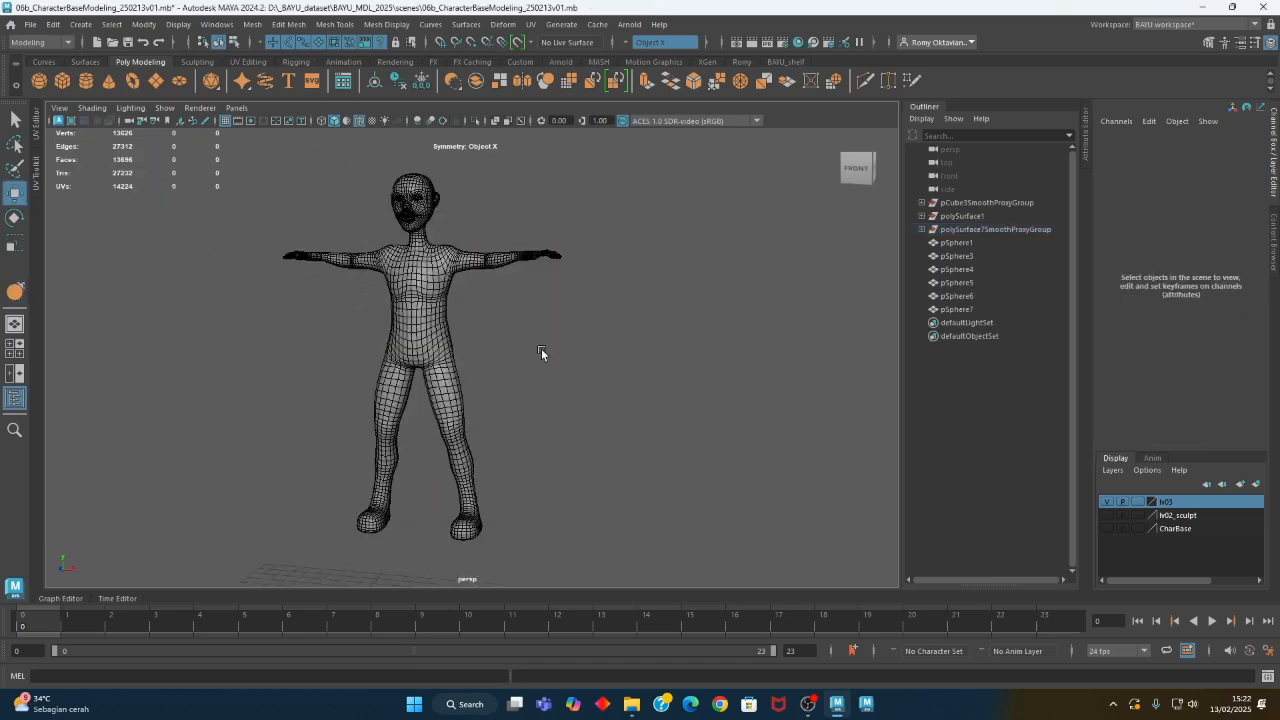
- Inspect the body and head from several angles with the wireframe overlay hidden, and show the overlay again
{"action": "mouse_move", "coordinate": [537, 371]}
{"action": "left_mouse_down", "text": "alt"}
{"action": "mouse_move", "coordinate": [466, 380]}
{"action": "mouse_move", "coordinate": [471, 429]}
{"action": "mouse_move", "coordinate": [550, 425]}
{"action": "mouse_move", "coordinate": [482, 415]}
{"action": "mouse_move", "coordinate": [524, 380]}
{"action": "left_mouse_up", "text": "alt"}
{"action": "right_click_drag", "start_coordinate": [320, 388], "coordinate": [488, 385], "text": "alt"}
{"action": "left_click_drag", "start_coordinate": [530, 347], "coordinate": [540, 334], "text": "alt"}
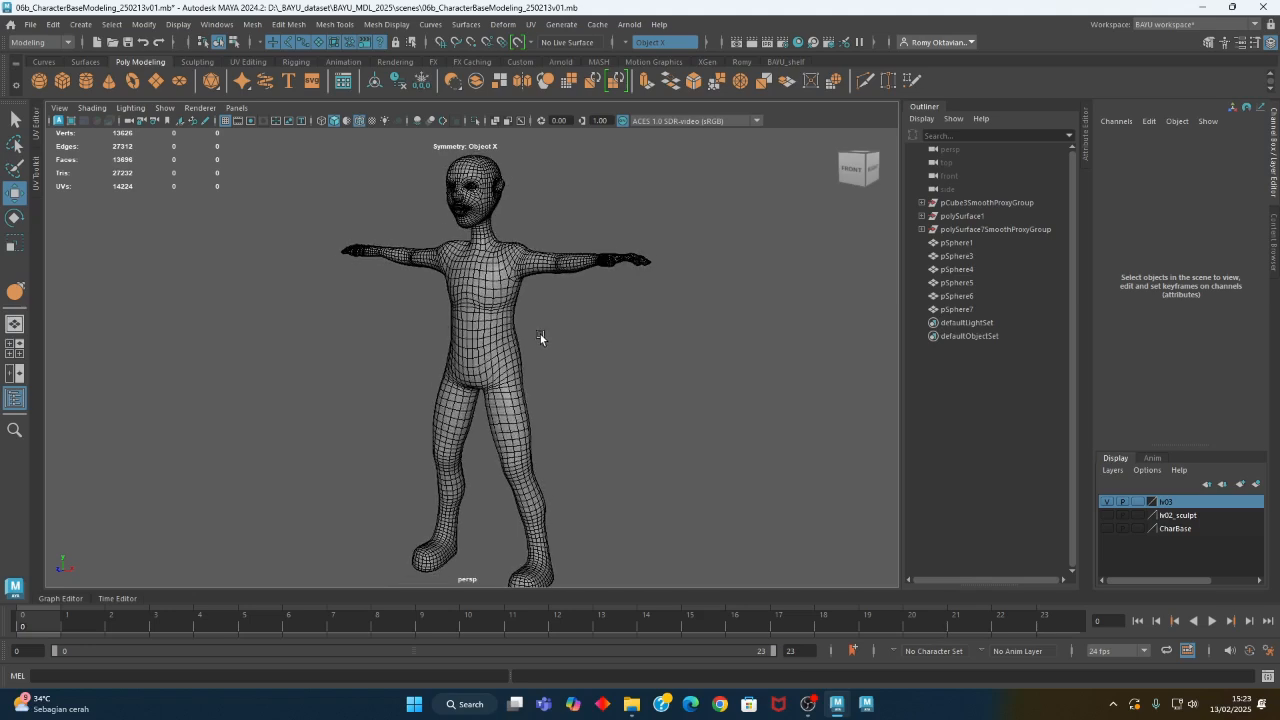
{"action": "left_click", "coordinate": [360, 121]}
{"action": "mouse_move", "coordinate": [505, 258]}
{"action": "left_mouse_down", "text": "alt"}
{"action": "mouse_move", "coordinate": [555, 257]}
{"action": "mouse_move", "coordinate": [471, 225]}
{"action": "left_mouse_up", "text": "alt"}
{"action": "middle_click_drag", "start_coordinate": [471, 225], "coordinate": [474, 282], "text": "alt"}
{"action": "right_click_drag", "start_coordinate": [347, 335], "coordinate": [585, 267], "text": "alt"}
{"action": "middle_click_drag", "start_coordinate": [585, 267], "coordinate": [573, 456], "text": "alt"}
{"action": "left_click_drag", "start_coordinate": [573, 456], "coordinate": [443, 379], "text": "alt"}
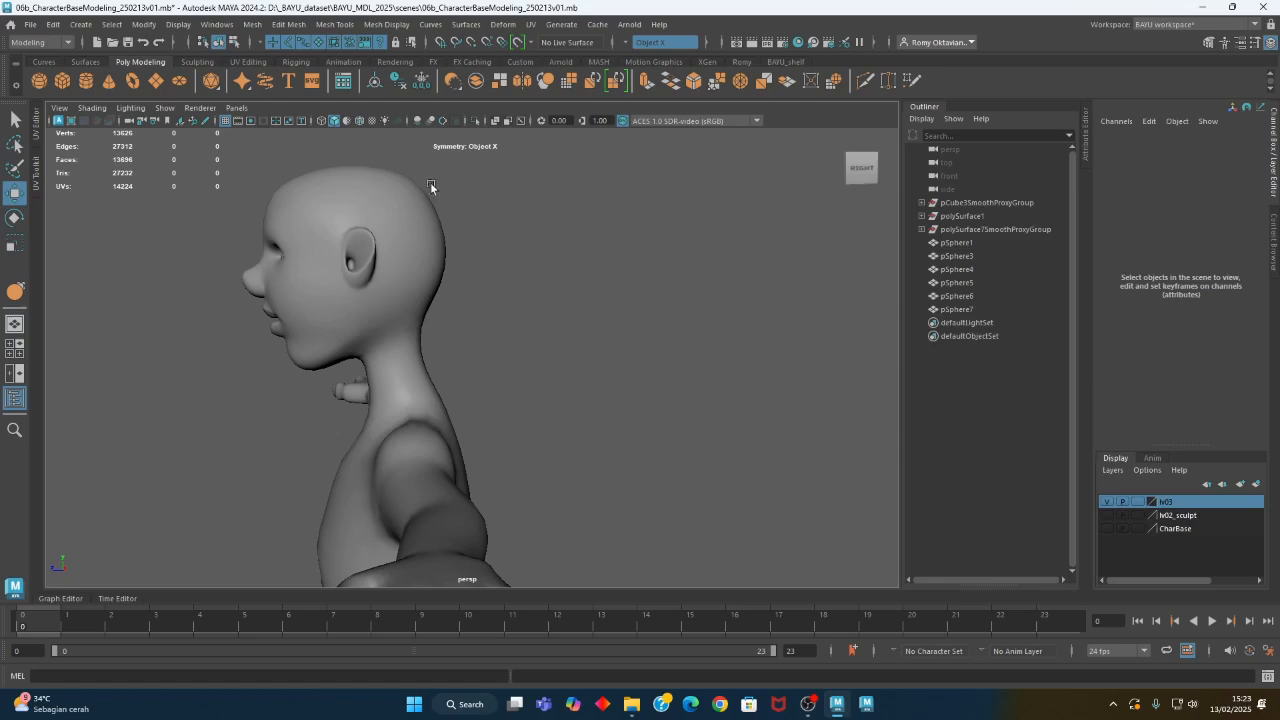
{"action": "mouse_move", "coordinate": [405, 206]}
{"action": "left_mouse_down", "text": "alt"}
{"action": "mouse_move", "coordinate": [419, 303]}
{"action": "mouse_move", "coordinate": [563, 308]}
{"action": "mouse_move", "coordinate": [520, 305]}
{"action": "left_mouse_up", "text": "alt"}
{"action": "key", "text": "5"}
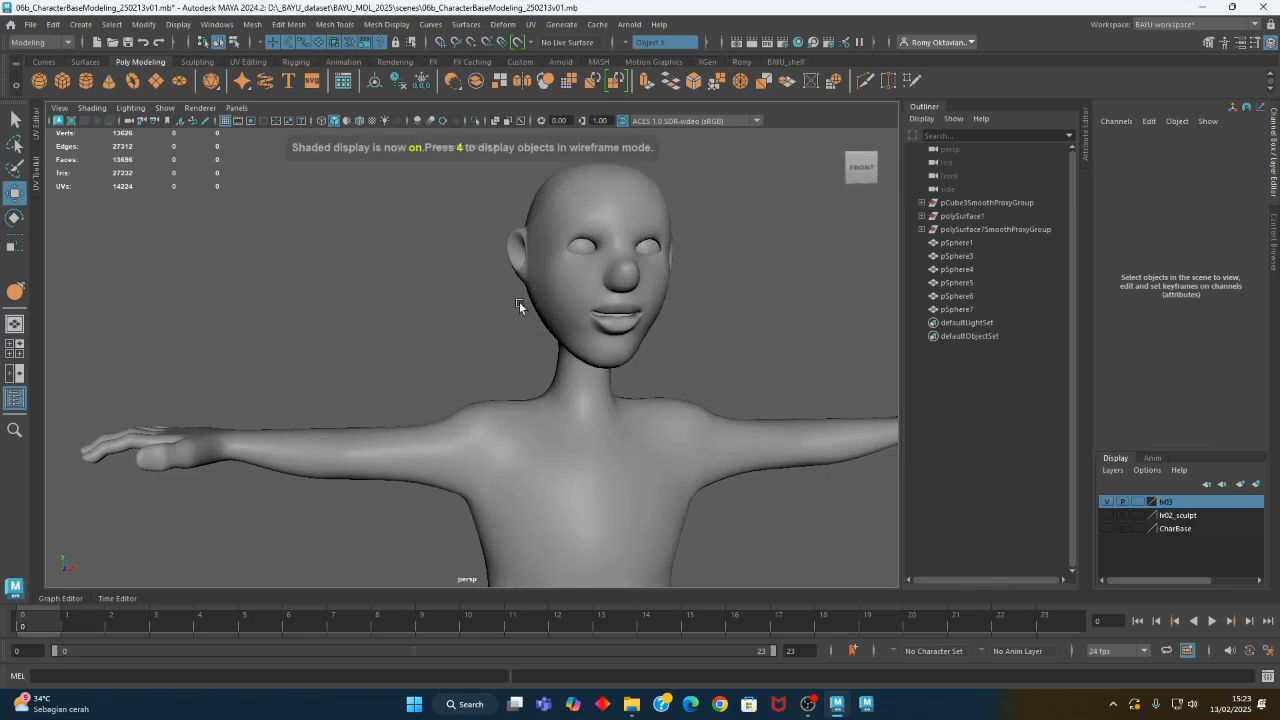
{"action": "left_click", "coordinate": [359, 122]}
{"action": "mouse_move", "coordinate": [590, 360]}
{"action": "left_mouse_down", "text": "alt"}
{"action": "mouse_move", "coordinate": [492, 416]}
{"action": "mouse_move", "coordinate": [423, 357]}
{"action": "mouse_move", "coordinate": [485, 352]}
{"action": "mouse_move", "coordinate": [468, 368]}
{"action": "mouse_move", "coordinate": [488, 366]}
{"action": "mouse_move", "coordinate": [470, 372]}
{"action": "mouse_move", "coordinate": [498, 377]}
{"action": "mouse_move", "coordinate": [480, 376]}
{"action": "left_mouse_up", "text": "alt"}
- Check the eyeballs by selecting them, activate the Rotate Tool and clear the selection
{"action": "scroll", "coordinate": [492, 418], "scroll_direction": "up", "scroll_amount": 3}
{"action": "left_click", "coordinate": [548, 308]}
{"action": "left_click", "coordinate": [443, 307], "text": "shift"}
{"action": "key", "text": "e"}
{"action": "left_click", "coordinate": [241, 346]}
{"action": "left_click_drag", "start_coordinate": [241, 346], "coordinate": [274, 309], "text": "alt"}
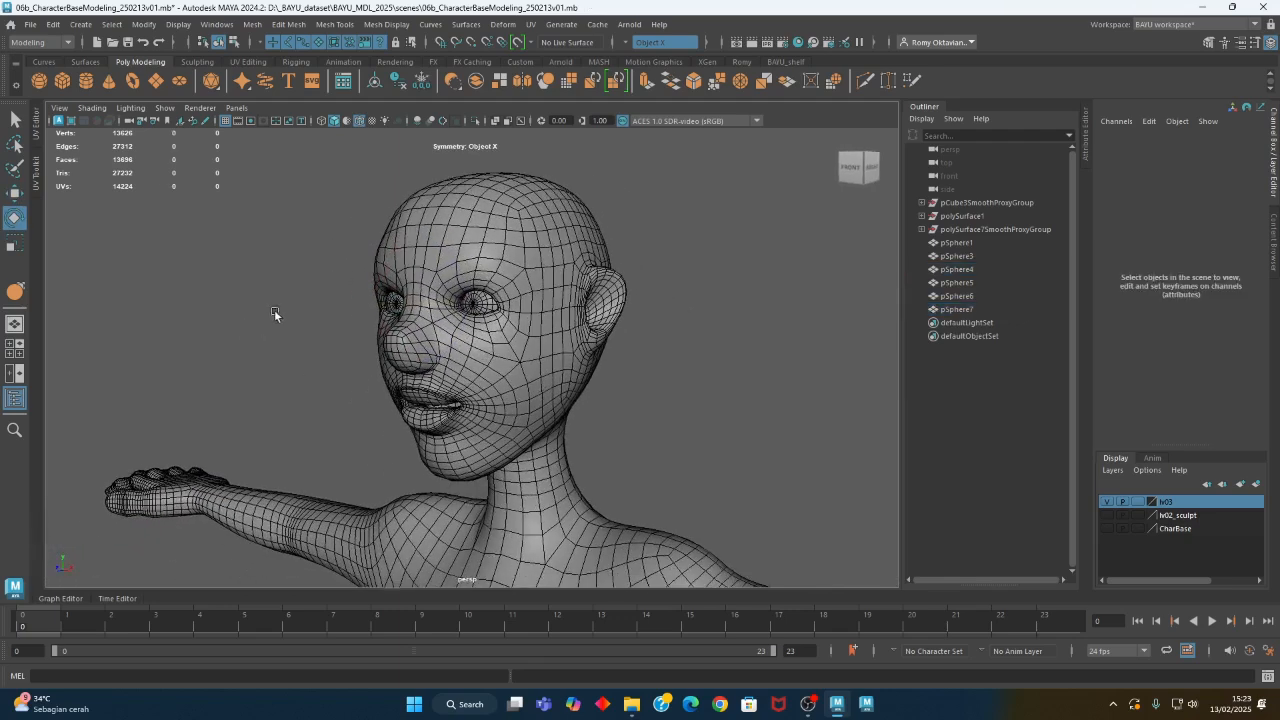
- Activate the Move Tool on the eyeball at positive X and clear the selection
{"action": "left_click", "coordinate": [474, 314]}
{"action": "key", "text": "w"}
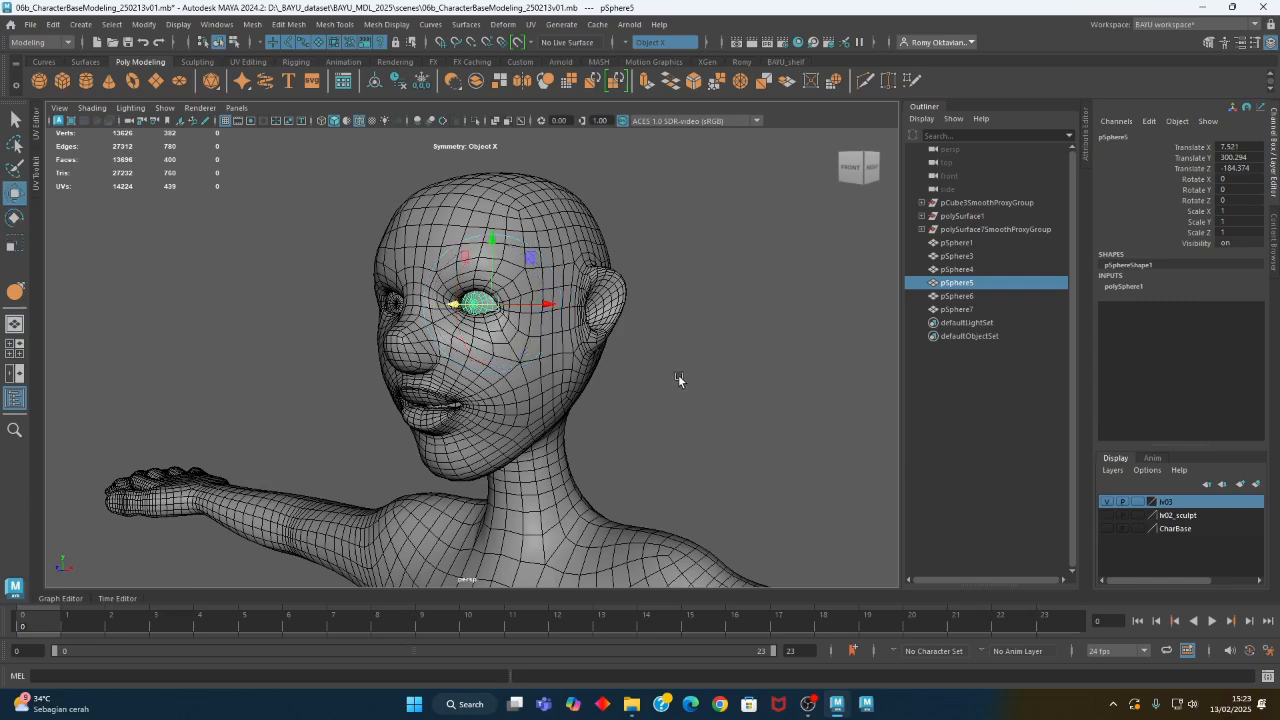
{"action": "left_click", "coordinate": [676, 235]}
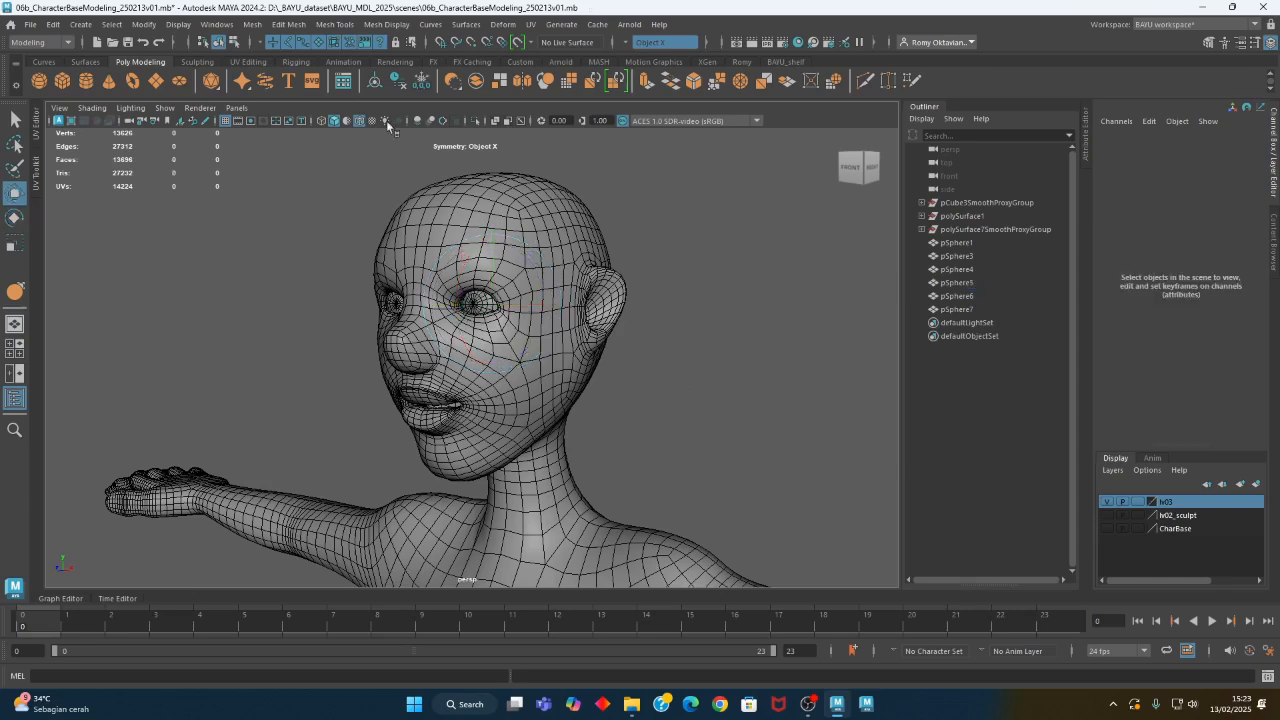
- Save the scene as a new version named 06b_CharacterBaseModeling_250213v02.mb
{"action": "left_click", "coordinate": [30, 24]}
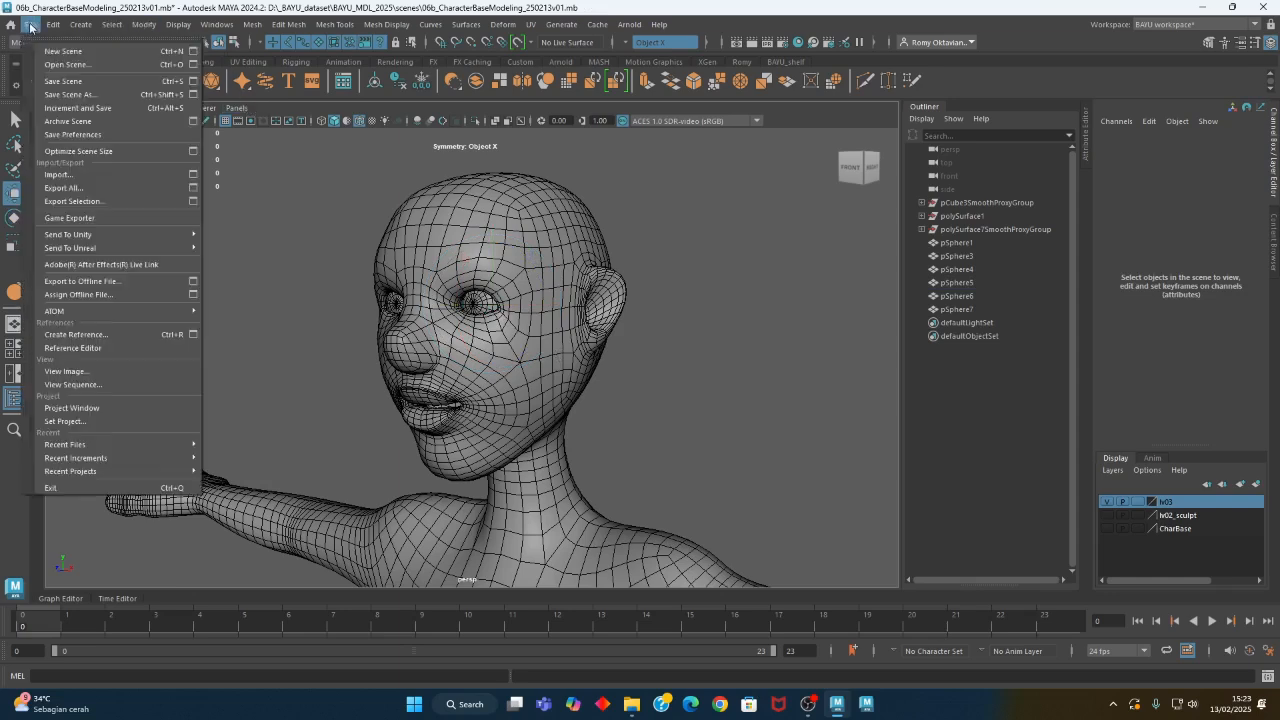
{"action": "left_click", "coordinate": [70, 95]}
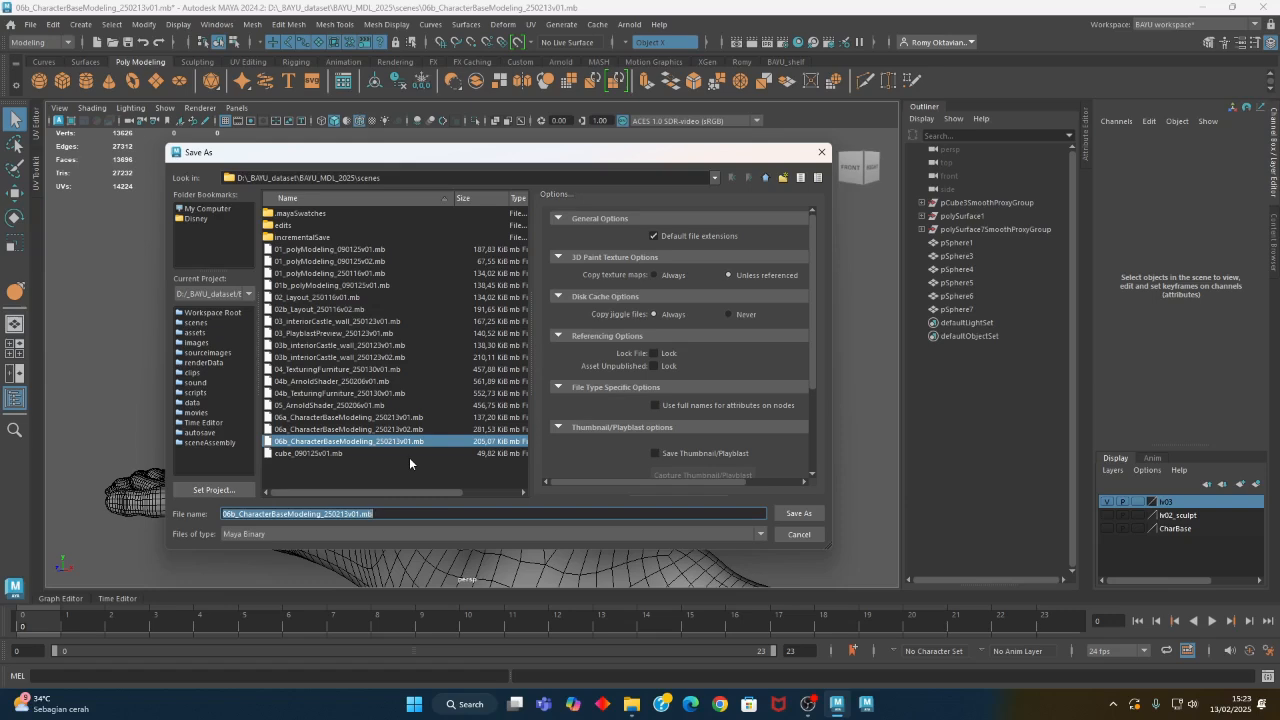
{"action": "key", "text": "Right"}
{"action": "key", "text": "Left"}
{"action": "key", "text": "Left"}
{"action": "key", "text": "Left"}
{"action": "key", "text": "BackSpace"}
{"action": "type", "text": "2"}
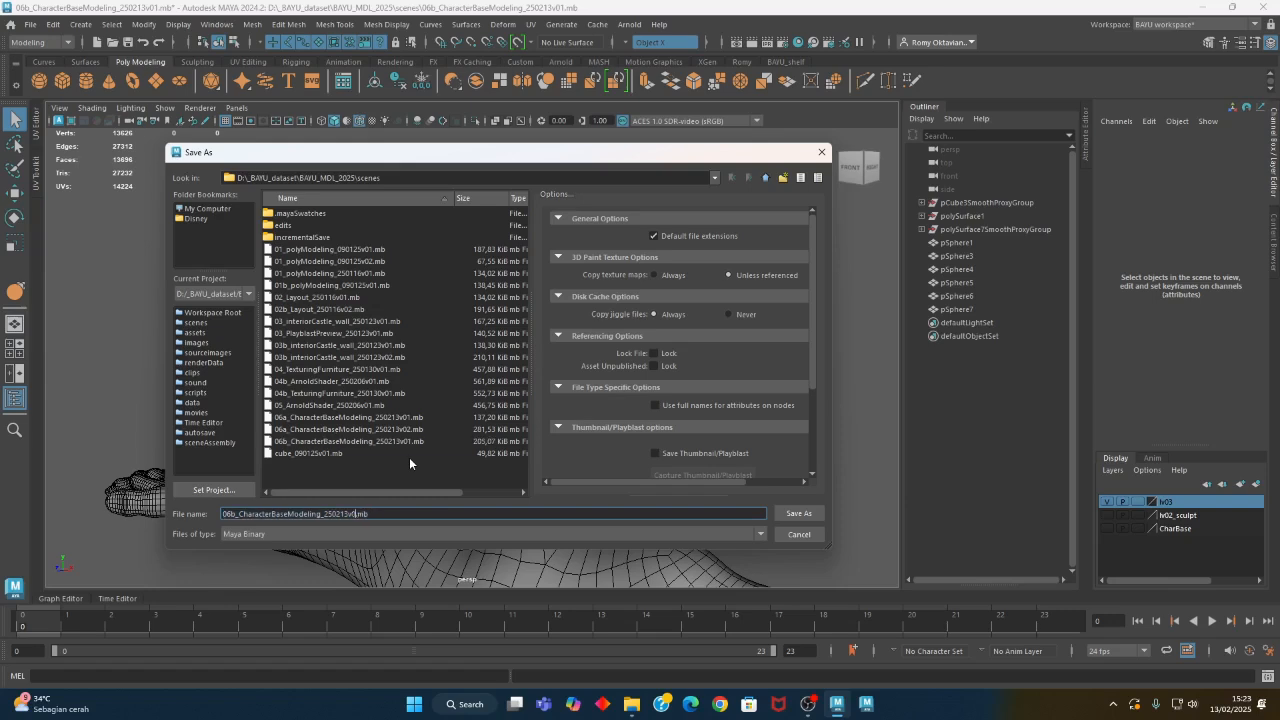
{"action": "key", "text": "Return"}
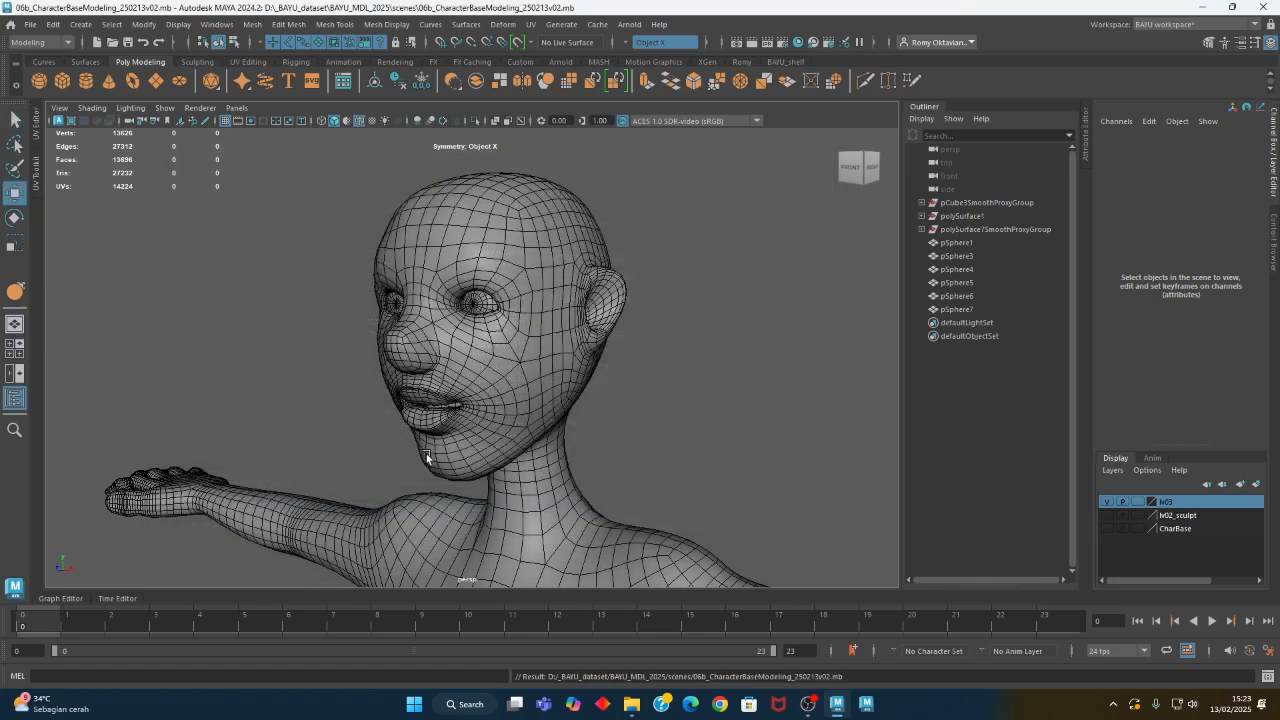
- Create a locator and move it in front of the face to about Y 304 and Z -105.7
{"action": "left_click_drag", "start_coordinate": [408, 456], "coordinate": [215, 403], "text": "alt"}
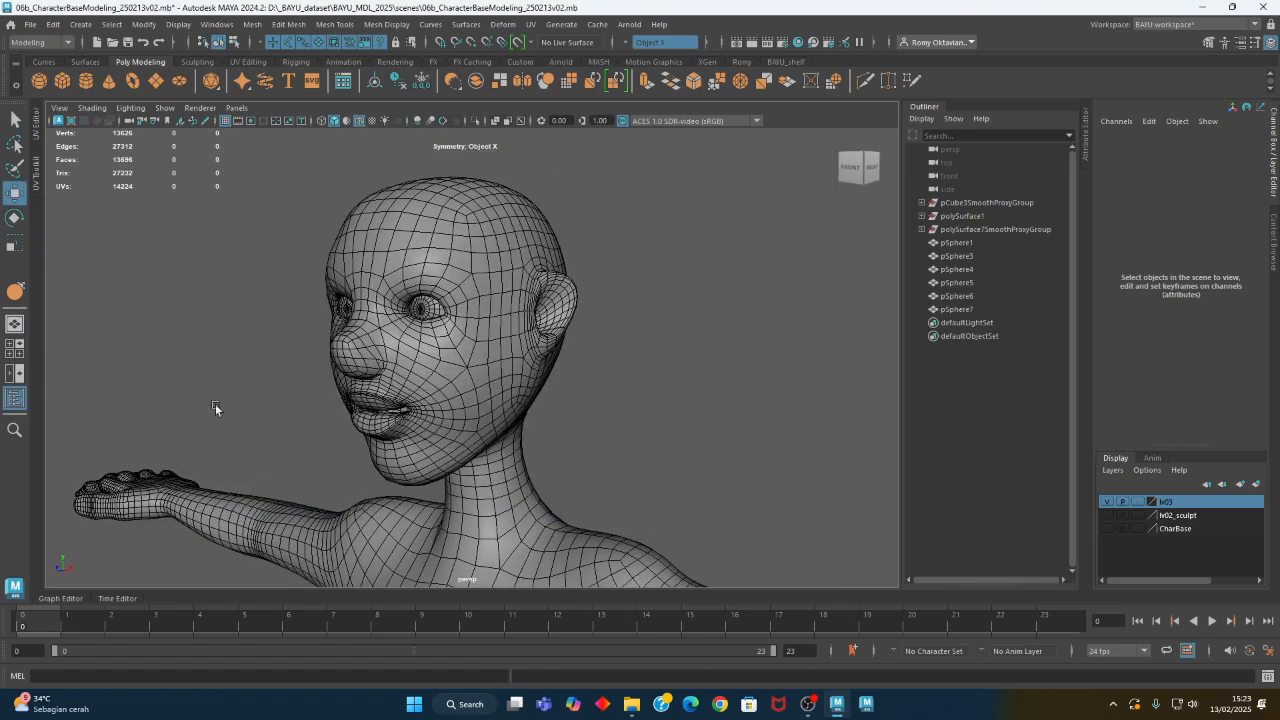
{"action": "left_click", "coordinate": [81, 24]}
{"action": "mouse_move", "coordinate": [112, 62]}
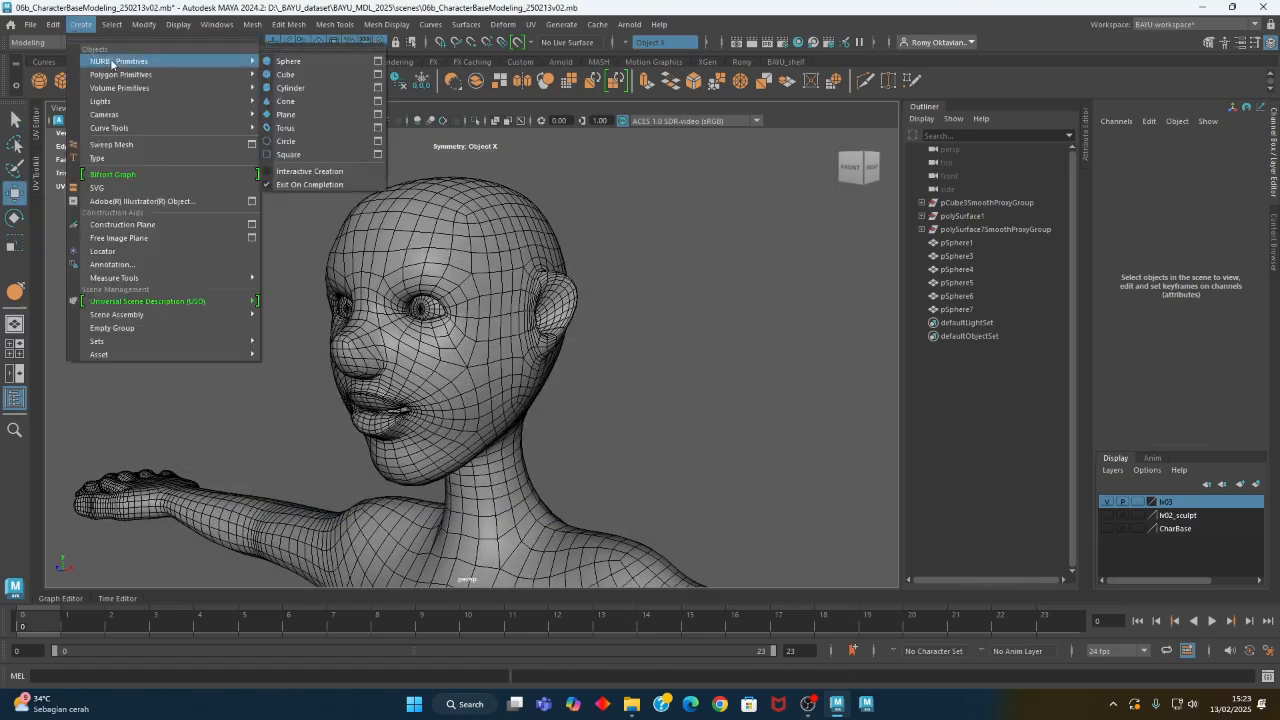
{"action": "left_click", "coordinate": [139, 253]}
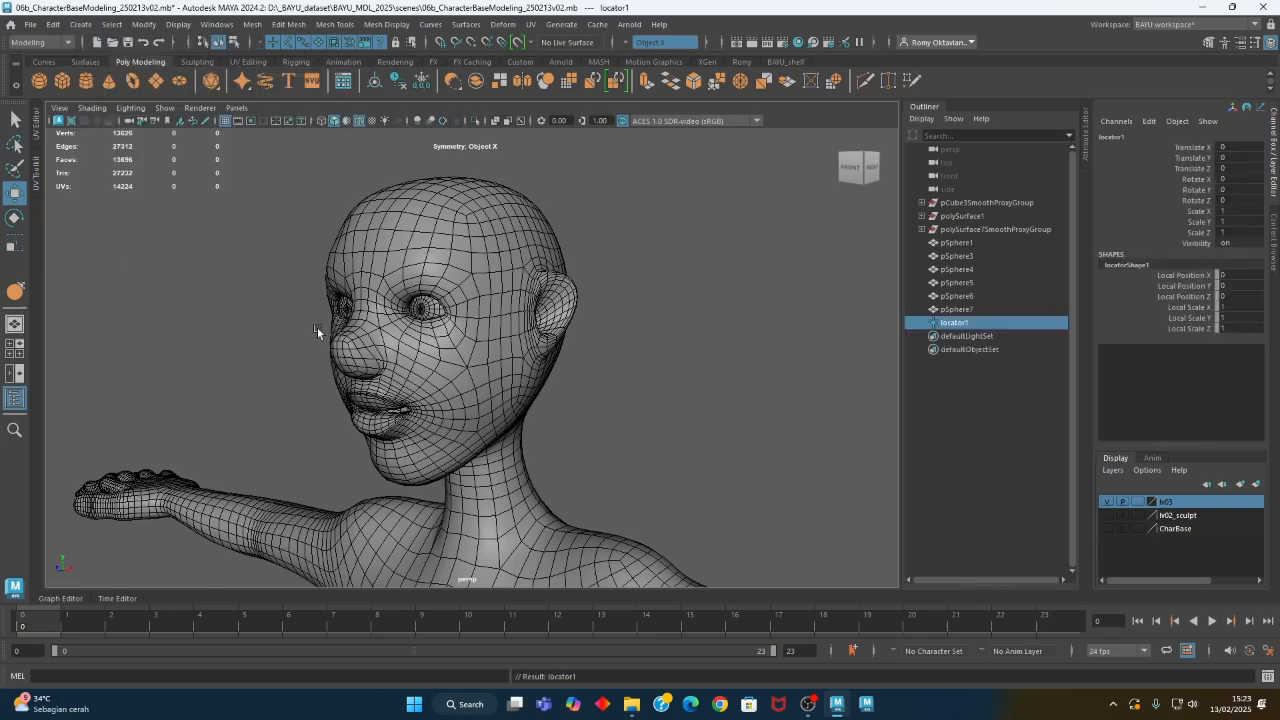
{"action": "key", "text": "a"}
{"action": "left_click_drag", "start_coordinate": [403, 319], "coordinate": [458, 400], "text": "alt"}
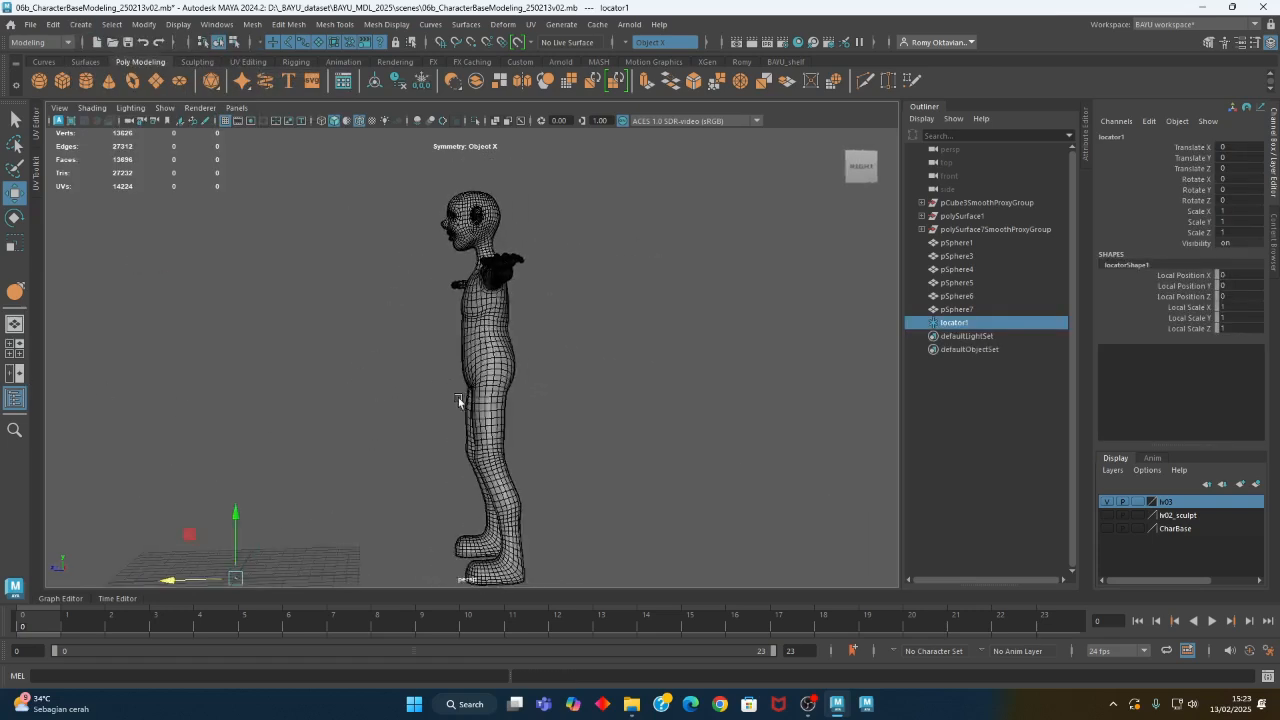
{"action": "left_click_drag", "start_coordinate": [201, 534], "coordinate": [517, 326]}
{"action": "right_click_drag", "start_coordinate": [517, 326], "coordinate": [638, 432], "text": "alt"}
{"action": "middle_click_drag", "start_coordinate": [643, 330], "coordinate": [664, 483], "text": "alt"}
{"action": "right_click_drag", "start_coordinate": [664, 483], "coordinate": [500, 420], "text": "alt"}
{"action": "middle_click_drag", "start_coordinate": [500, 420], "coordinate": [496, 452], "text": "alt"}
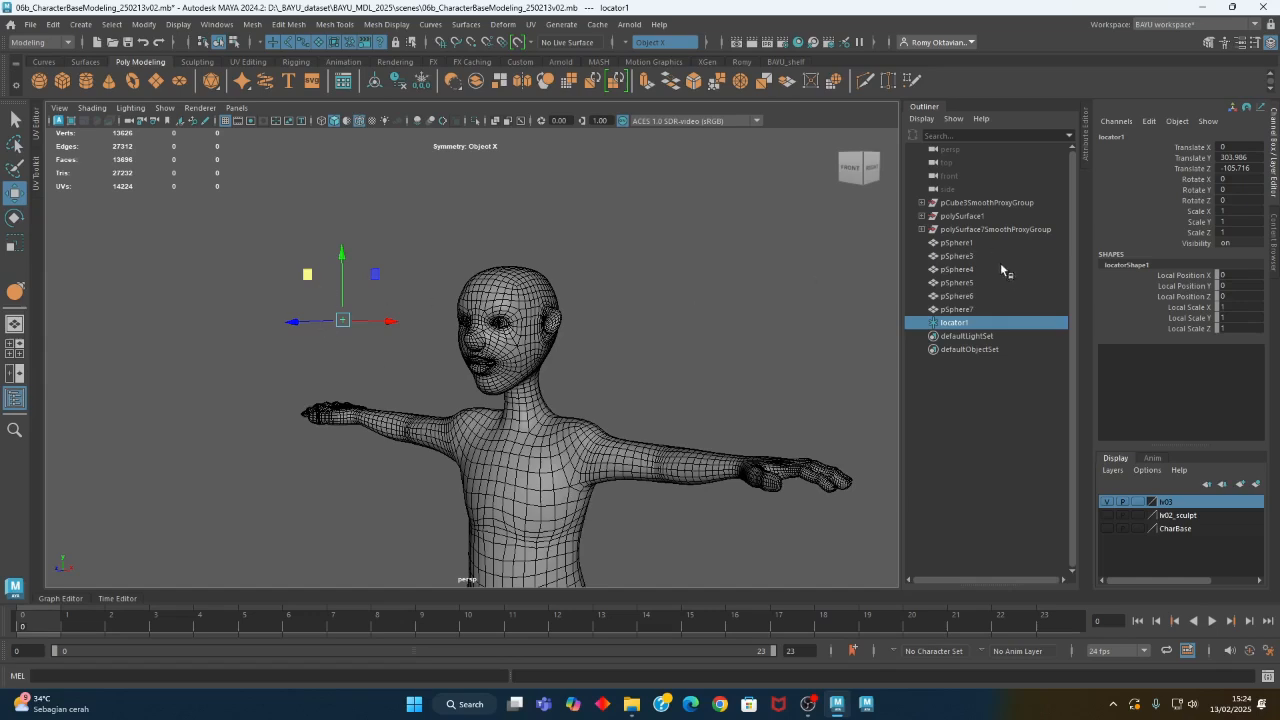
- Scale the locator to 5 on all three axes and lower it to eye level at about Y 302.8
{"action": "left_click_drag", "start_coordinate": [1238, 211], "coordinate": [1250, 231]}
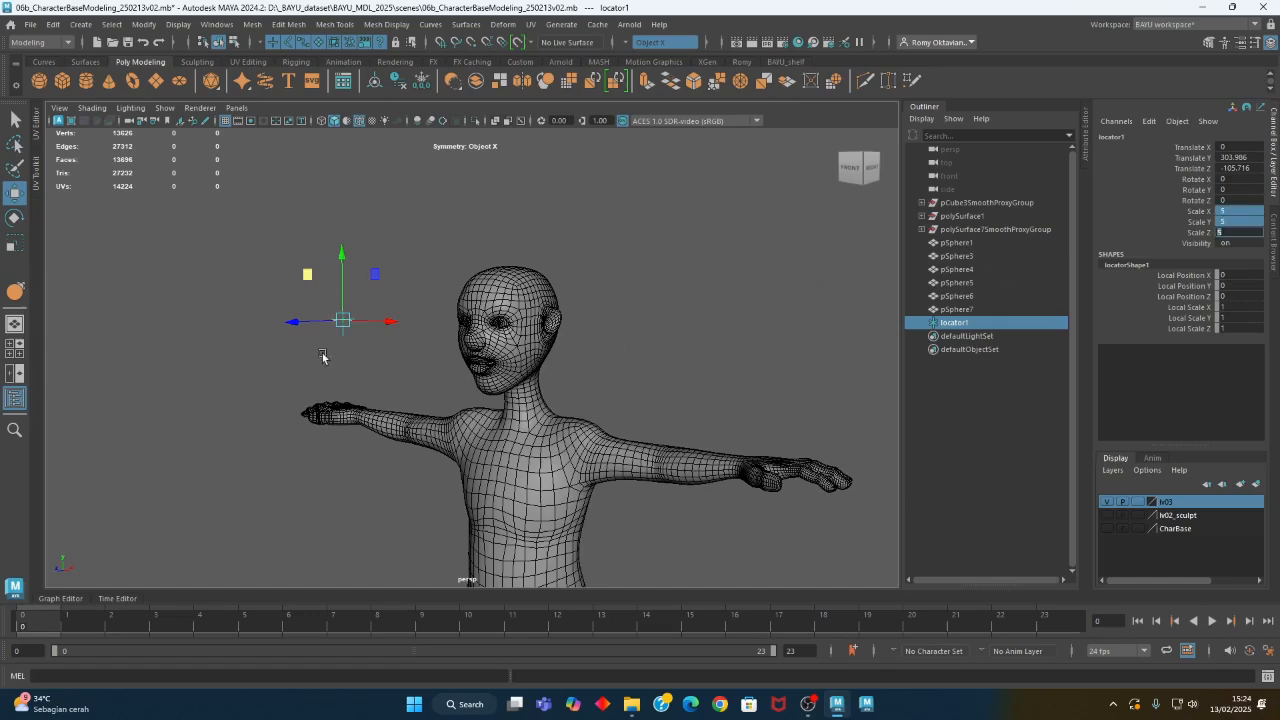
{"action": "right_click_drag", "start_coordinate": [322, 357], "coordinate": [523, 420], "text": "alt"}
{"action": "middle_click_drag", "start_coordinate": [424, 374], "coordinate": [555, 402], "text": "alt"}
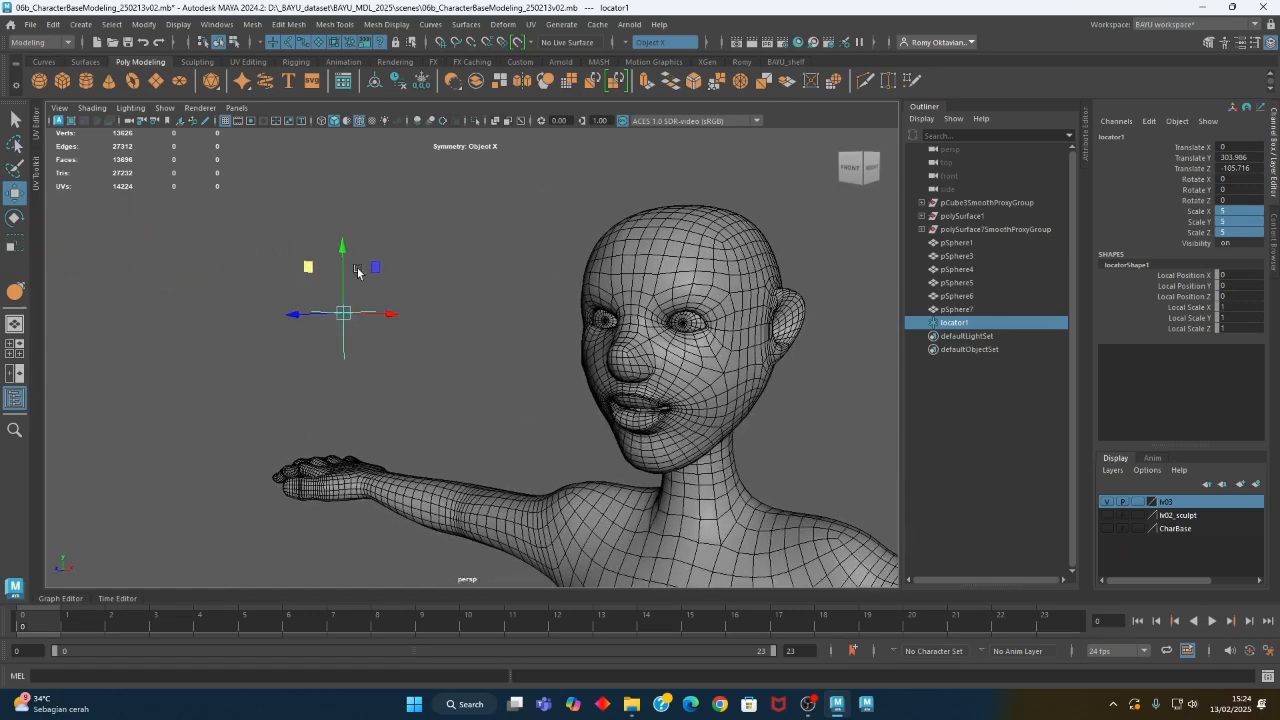
{"action": "left_click", "coordinate": [358, 350]}
{"action": "left_click", "coordinate": [356, 349]}
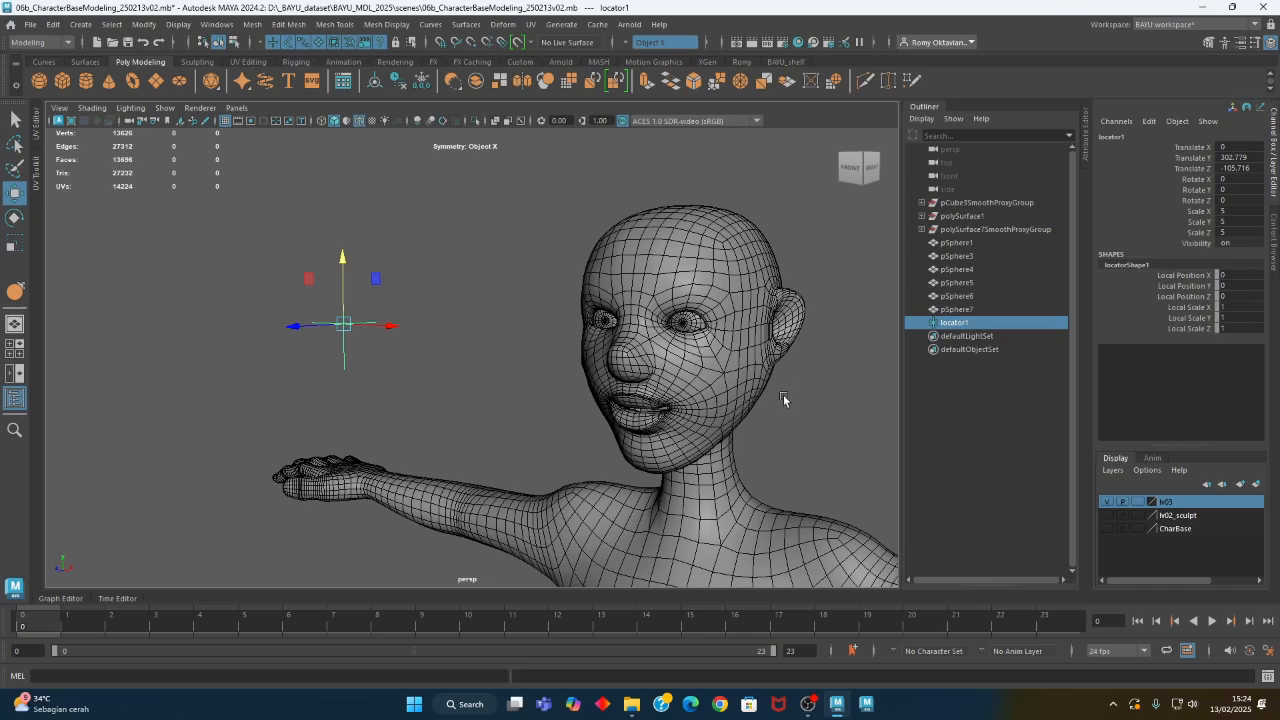
- Add the pSphere4 eyeball to the locator selection, switch to the Animation menu set and reset the Aim Constraint options
{"action": "left_click", "coordinate": [690, 325], "text": "shift"}
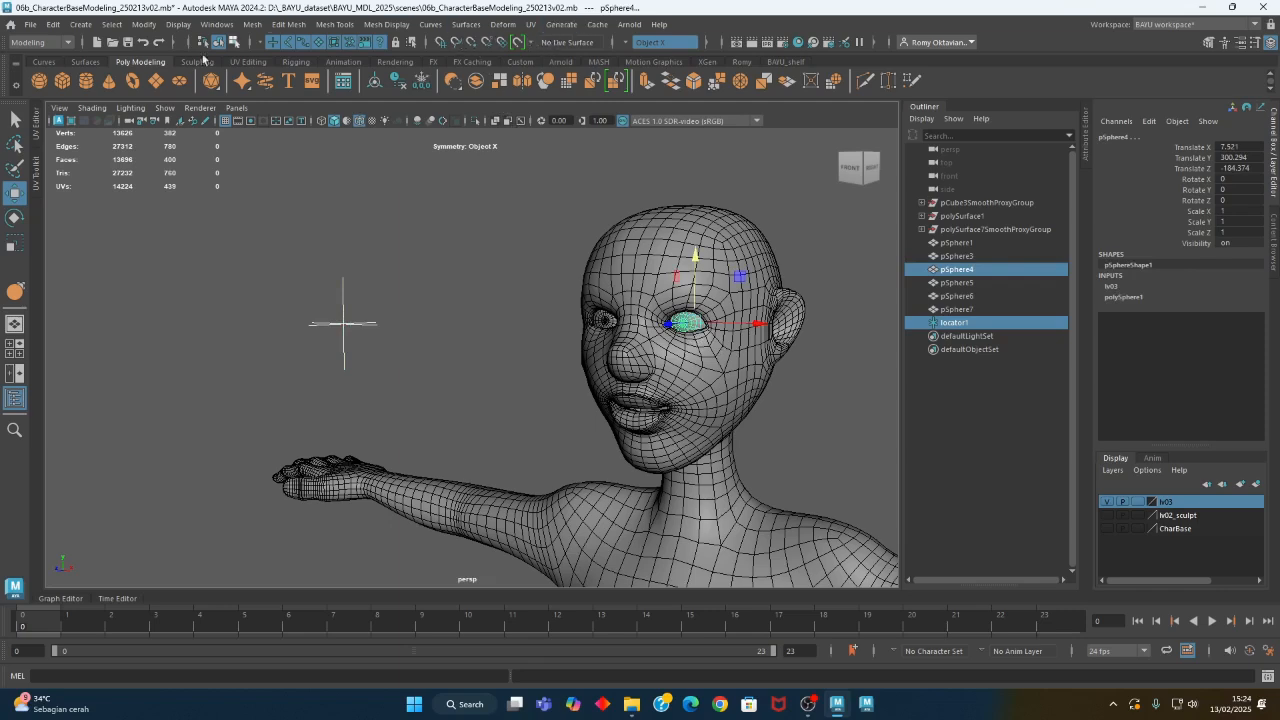
{"action": "left_click", "coordinate": [58, 43]}
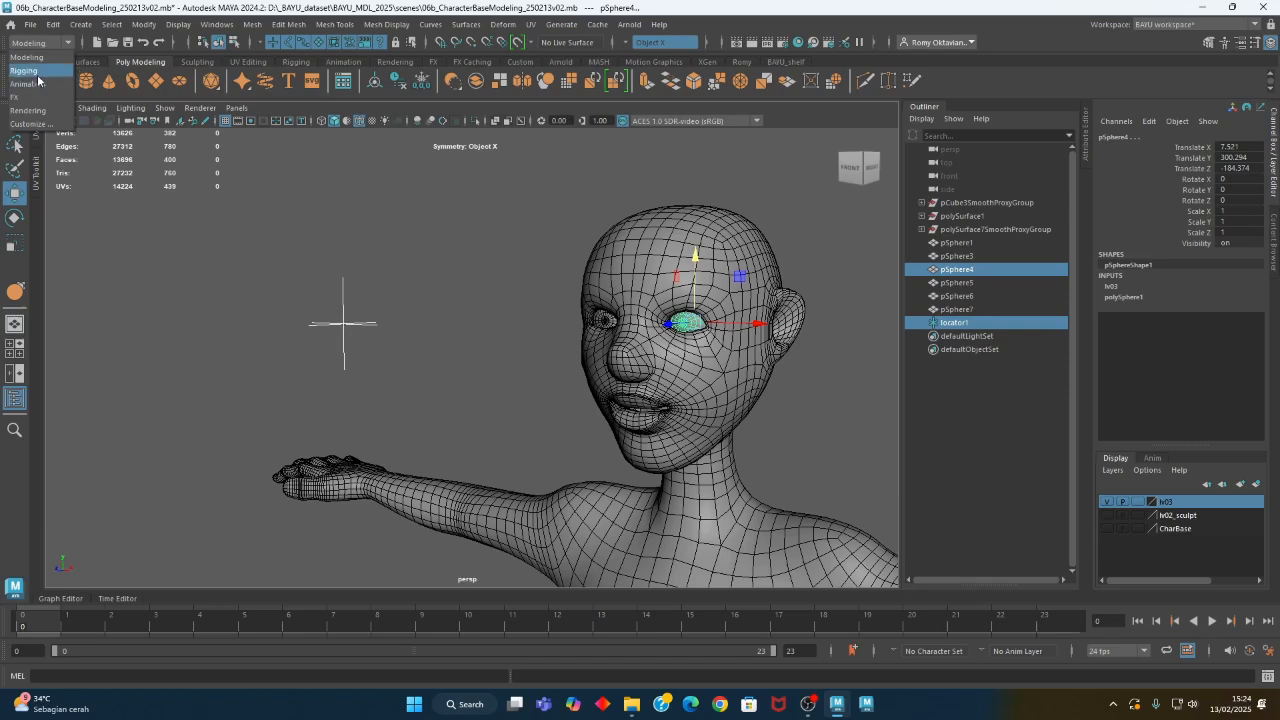
{"action": "left_click", "coordinate": [35, 85]}
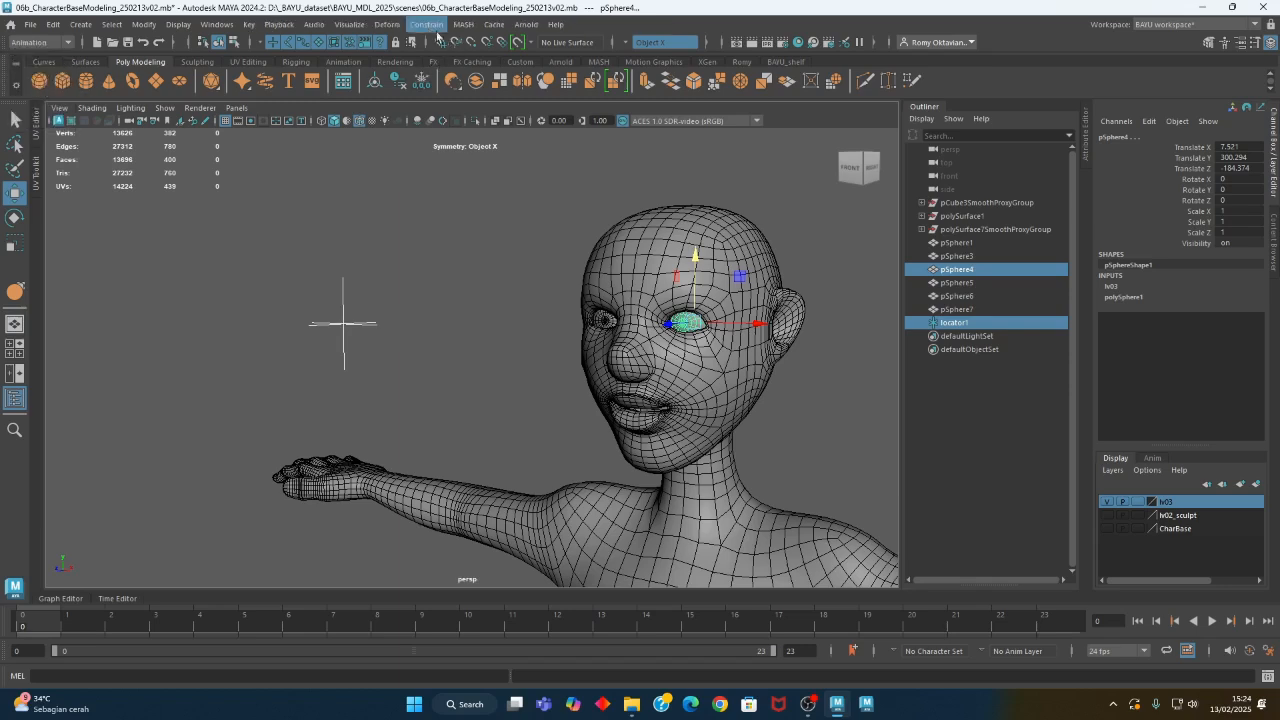
{"action": "left_click", "coordinate": [427, 26]}
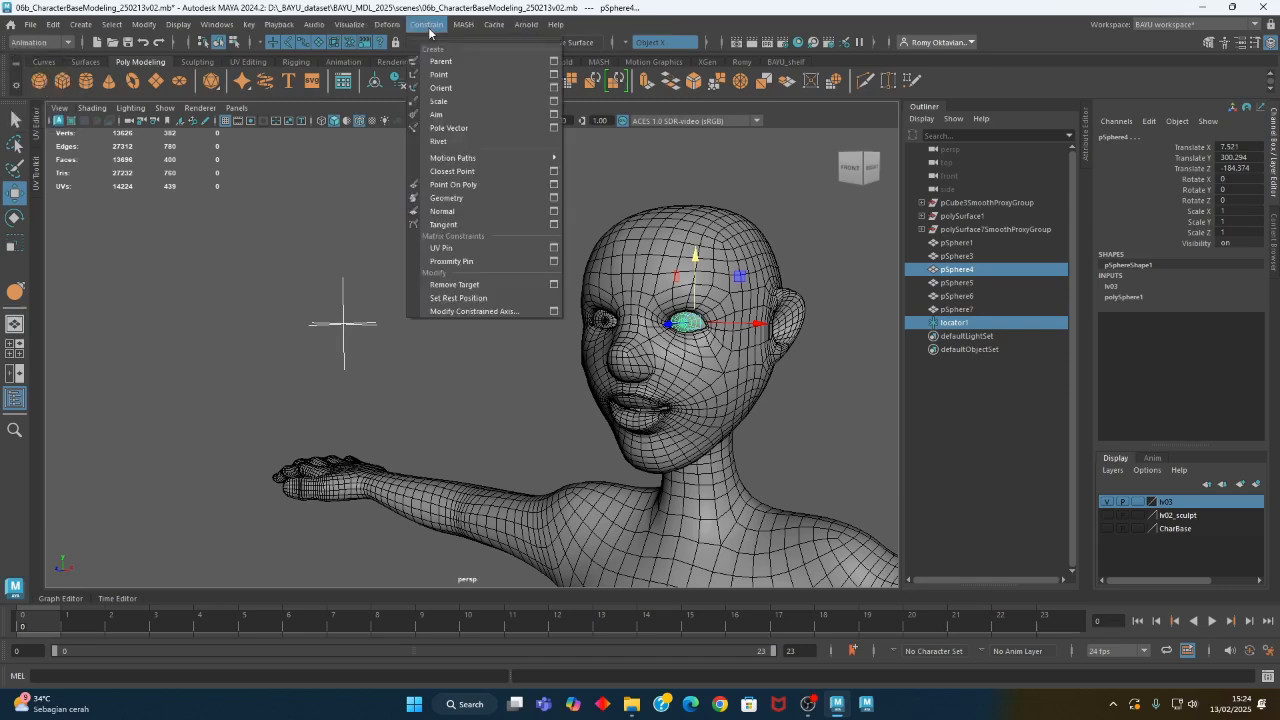
{"action": "left_click", "coordinate": [553, 115]}
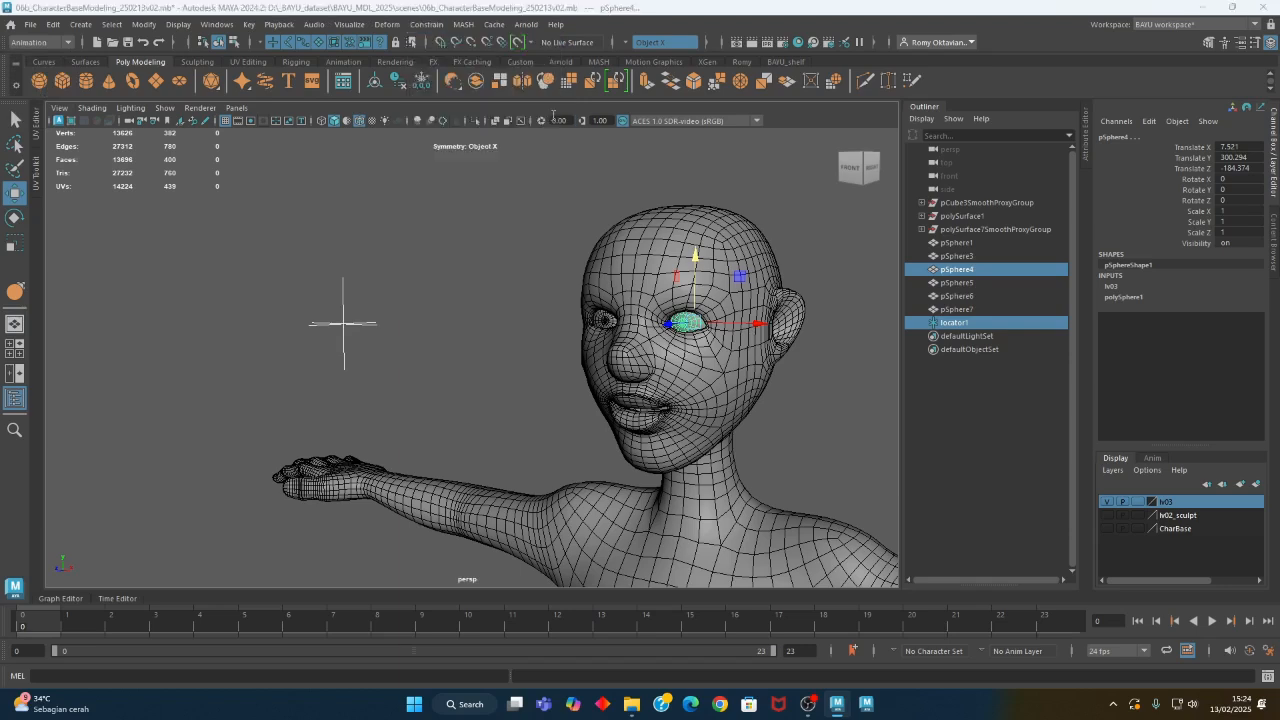
{"action": "left_click", "coordinate": [449, 193]}
{"action": "left_click", "coordinate": [462, 222]}
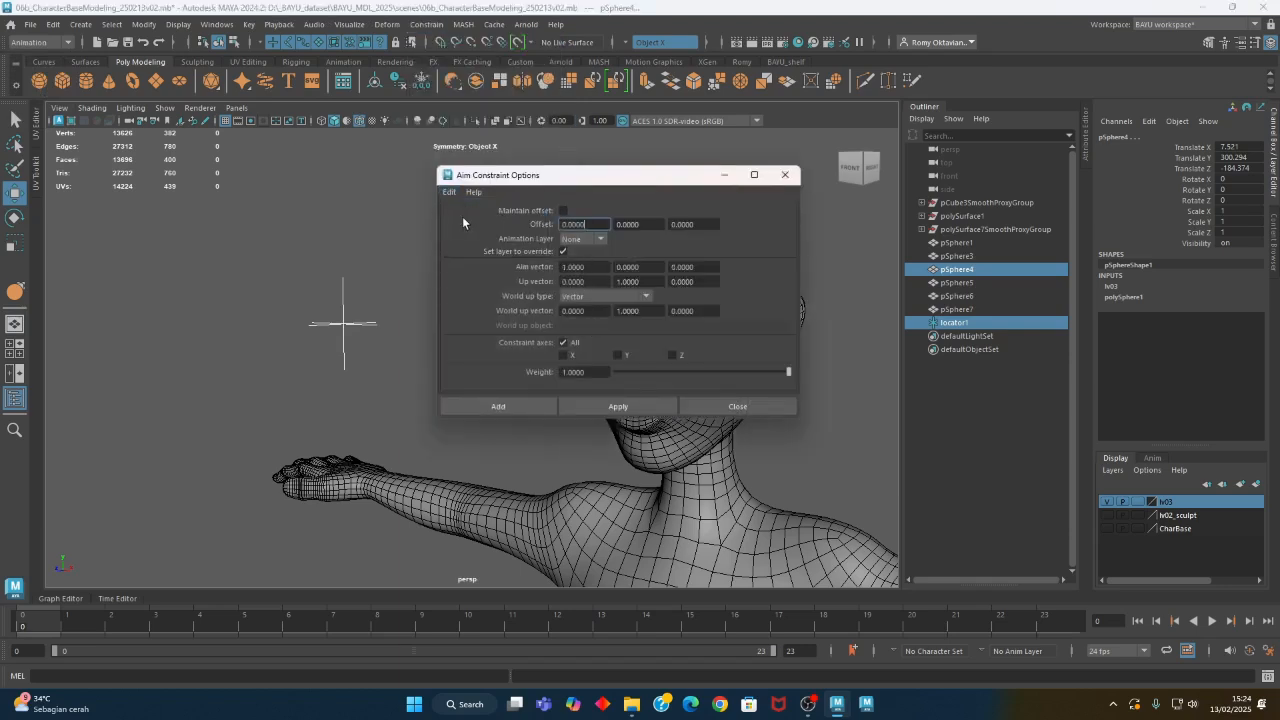
- Apply an aim constraint from the locator to pSphere4 with Maintain offset enabled and the aim vector set to 0, 0, 1
{"action": "left_click", "coordinate": [564, 211]}
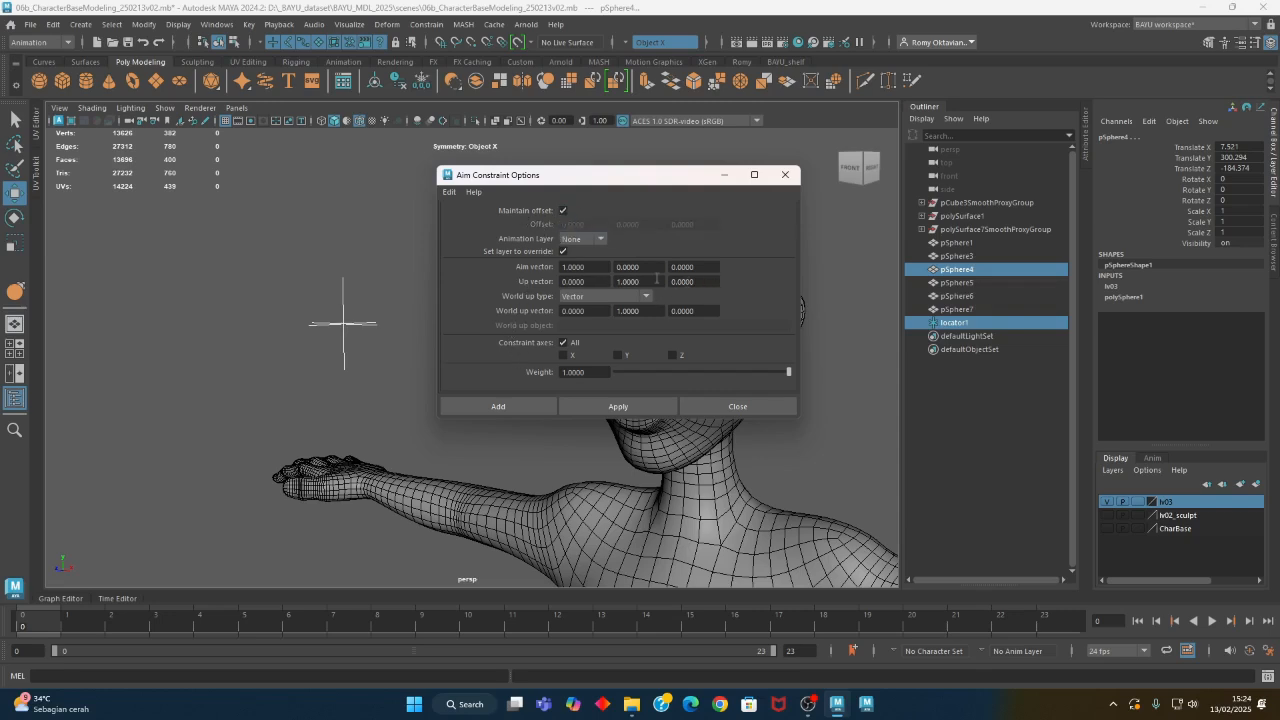
{"action": "left_click", "coordinate": [601, 267]}
{"action": "type", "text": "0"}
{"action": "key", "text": "Tab"}
{"action": "key", "text": "Tab"}
{"action": "left_click", "coordinate": [618, 406]}
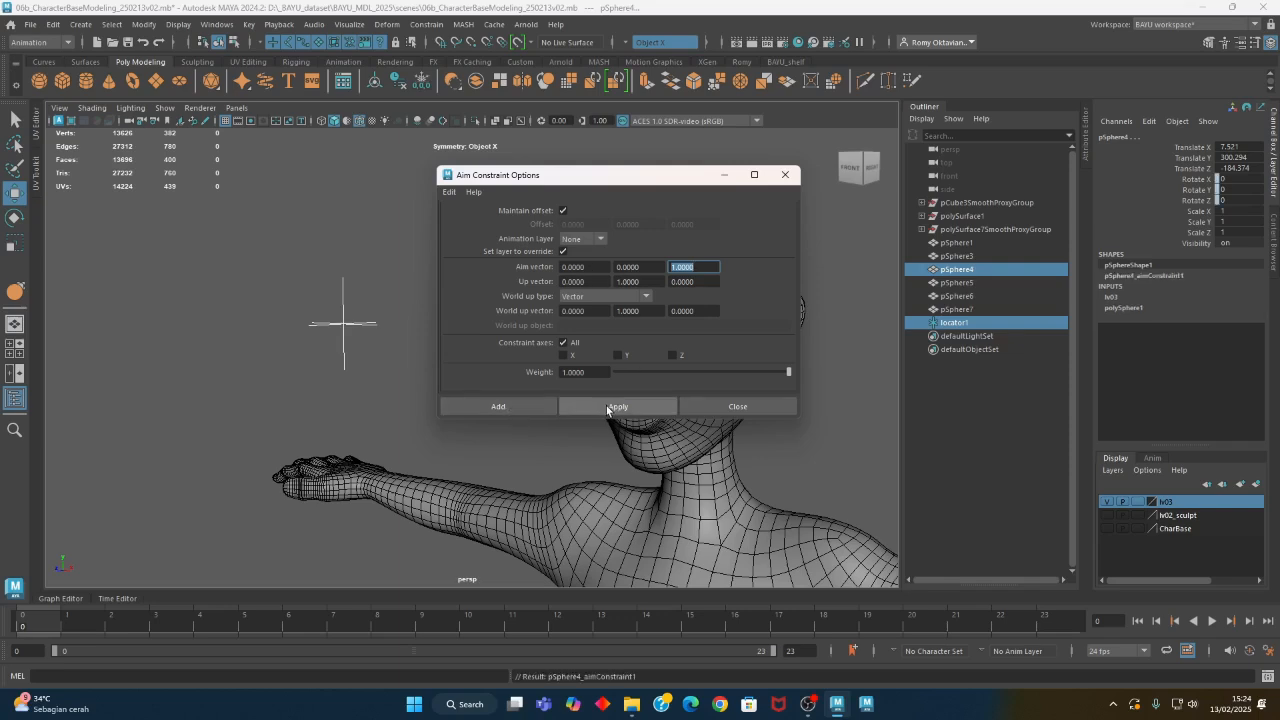
- Apply the same aim constraint from the locator to the pSphere7 eyeball and close the constraint options
{"action": "left_click_drag", "start_coordinate": [620, 186], "coordinate": [905, 257]}
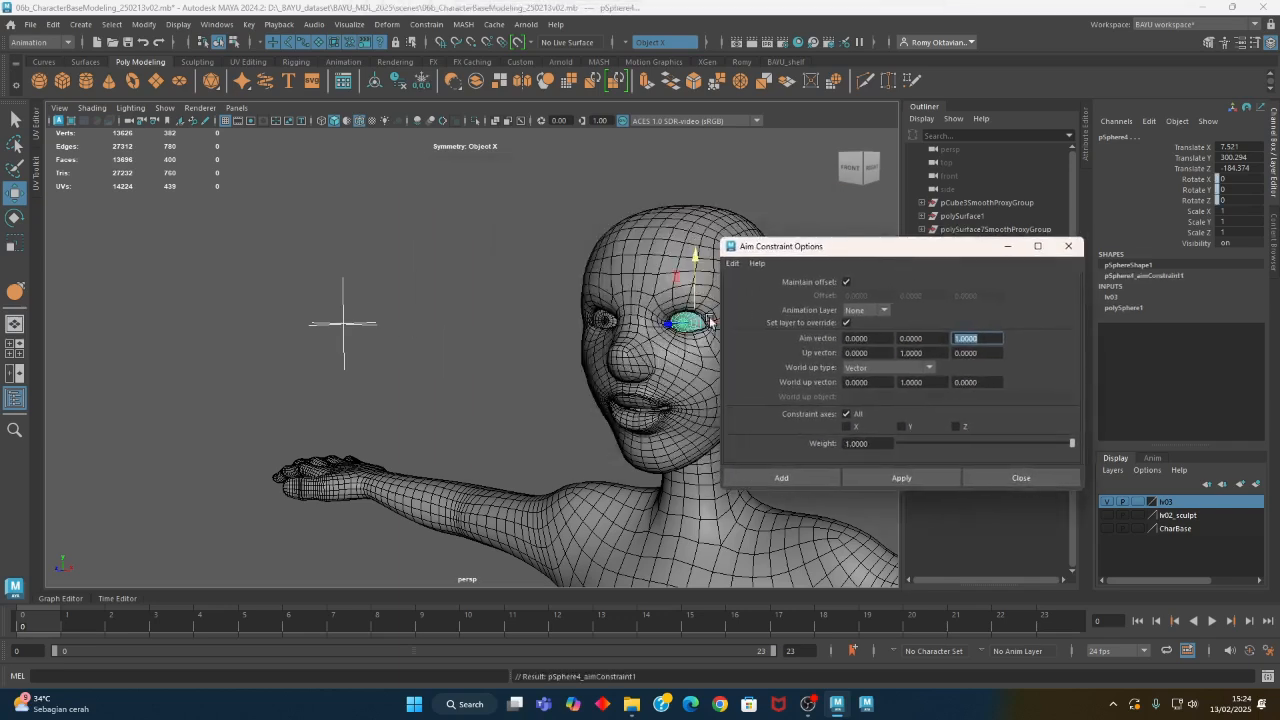
{"action": "left_click", "coordinate": [340, 320]}
{"action": "left_click", "coordinate": [603, 325], "text": "shift"}
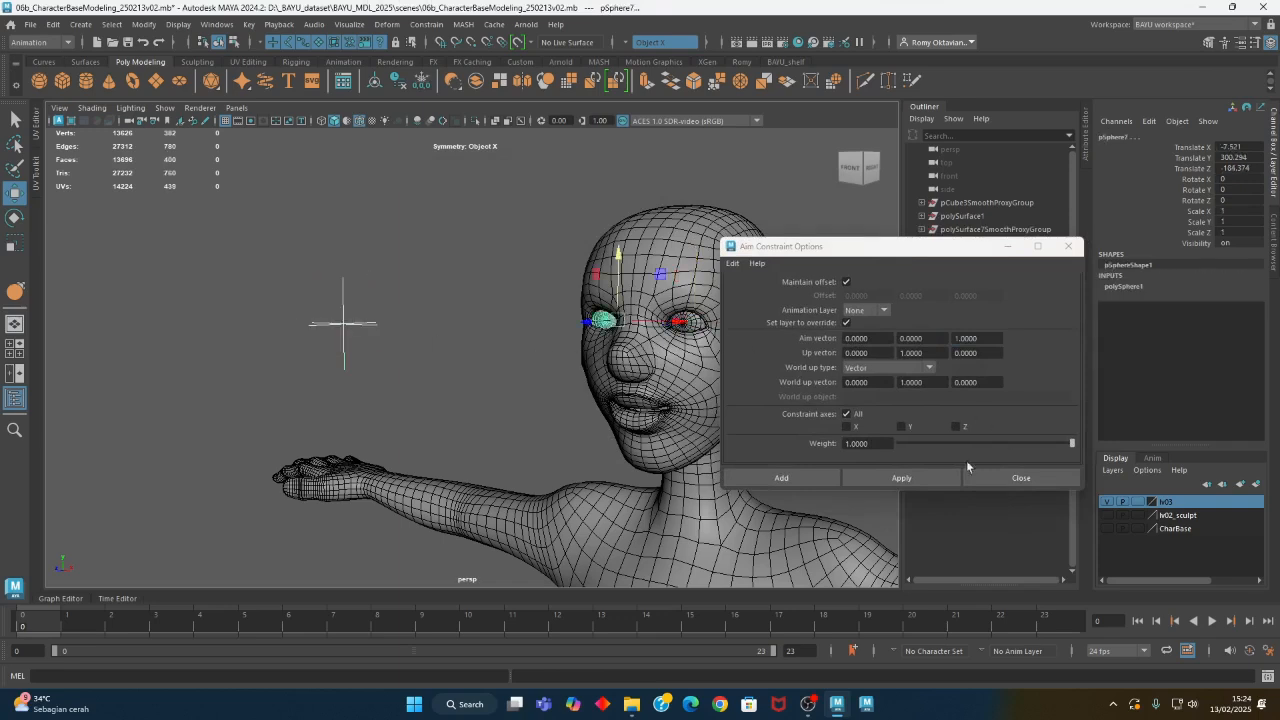
{"action": "left_click", "coordinate": [861, 479]}
{"action": "left_click", "coordinate": [1021, 478]}
- Test the aim constraints by moving the locator sideways and down to about X 31.8 and Y 292.5
{"action": "left_click", "coordinate": [344, 340]}
{"action": "mouse_move", "coordinate": [388, 364]}
{"action": "left_mouse_down", "text": "alt"}
{"action": "mouse_move", "coordinate": [360, 358]}
{"action": "mouse_move", "coordinate": [388, 371]}
{"action": "left_mouse_up", "text": "alt"}
{"action": "left_click_drag", "start_coordinate": [369, 227], "coordinate": [670, 340]}
- Delete the unconstrained duplicate eyeballs pSphere6 and pSphere5 from the eye sockets
{"action": "right_click_drag", "start_coordinate": [374, 366], "coordinate": [717, 366], "text": "alt"}
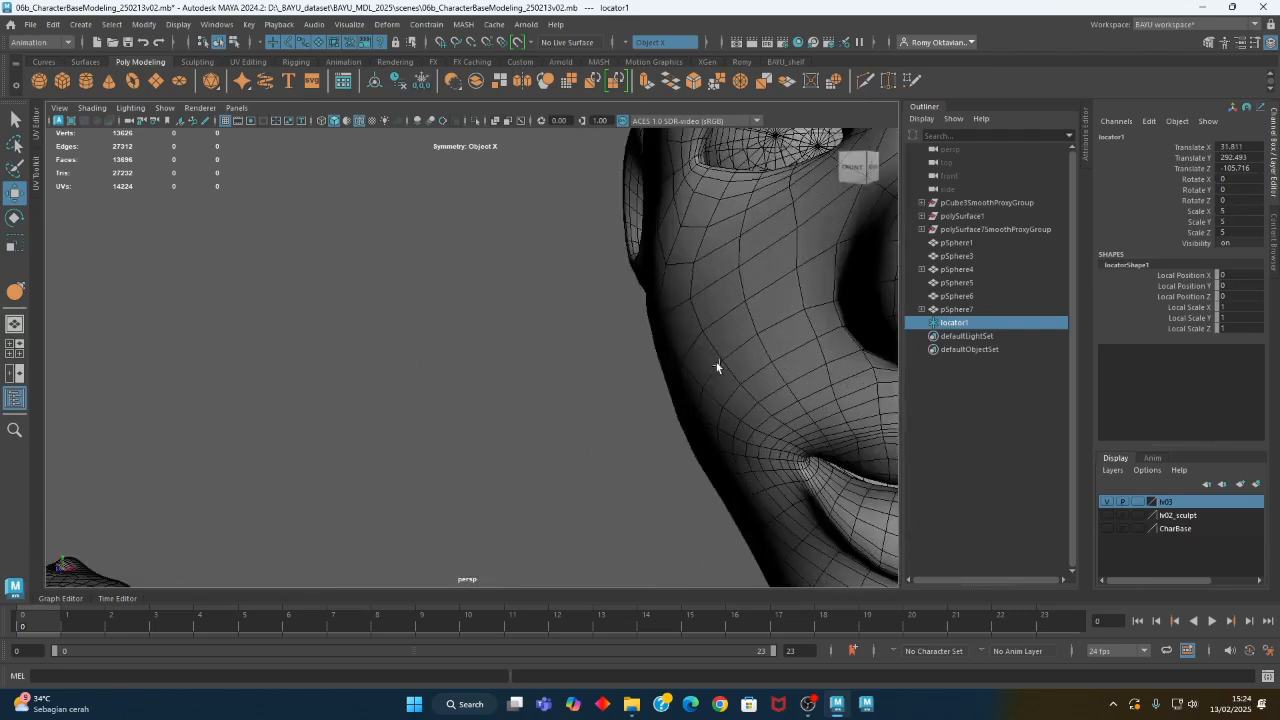
{"action": "middle_click_drag", "start_coordinate": [717, 366], "coordinate": [506, 431], "text": "alt"}
{"action": "left_click_drag", "start_coordinate": [506, 431], "coordinate": [494, 403], "text": "alt"}
{"action": "left_click", "coordinate": [343, 281]}
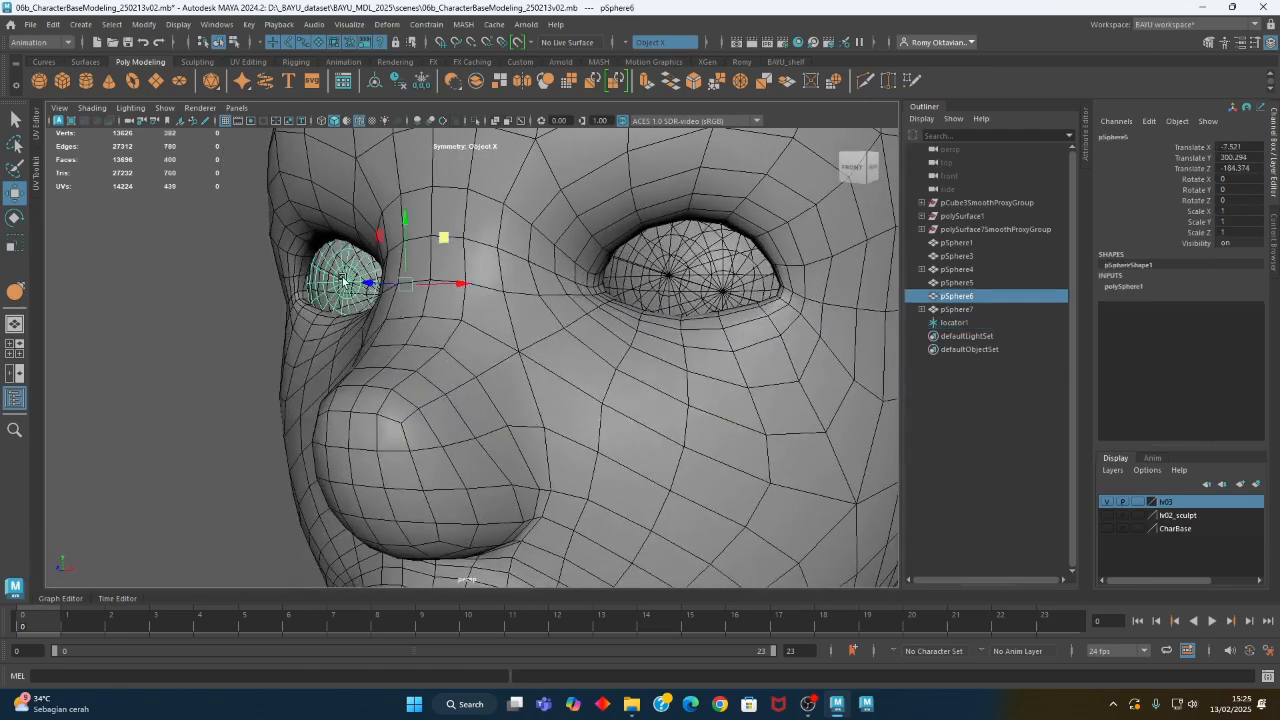
{"action": "left_click", "coordinate": [675, 278], "text": "shift"}
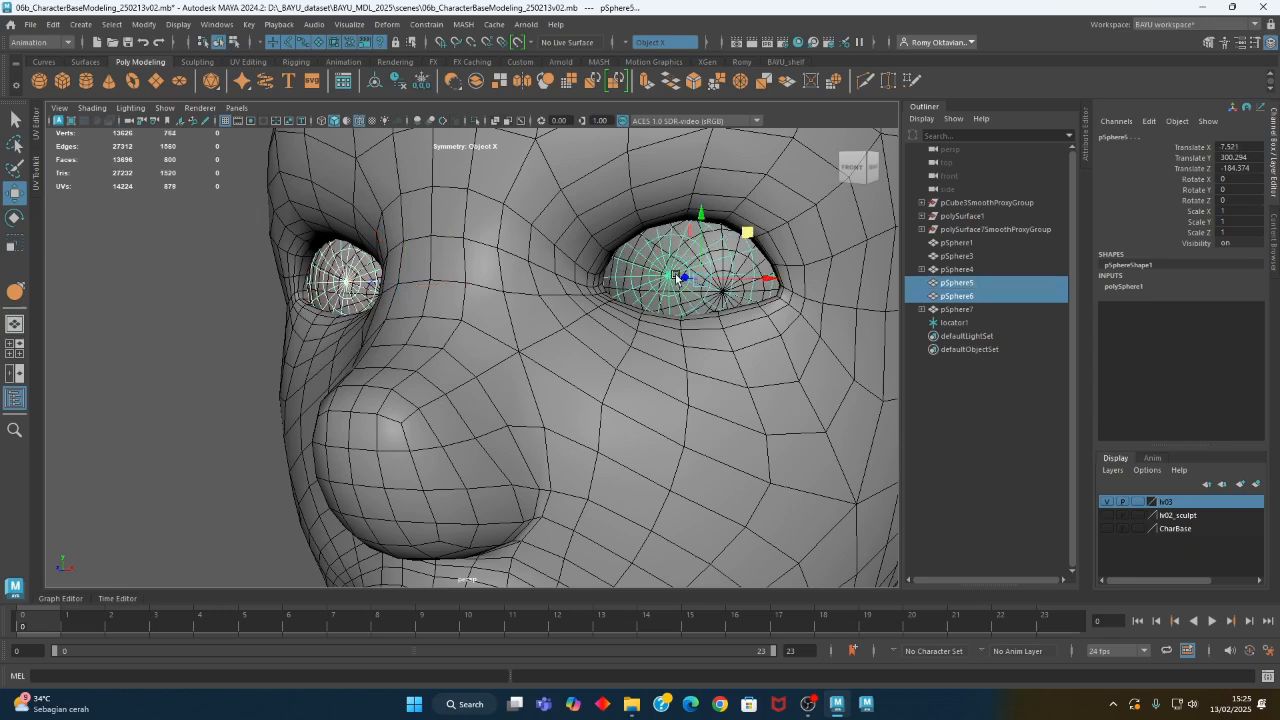
{"action": "key", "text": "Delete"}
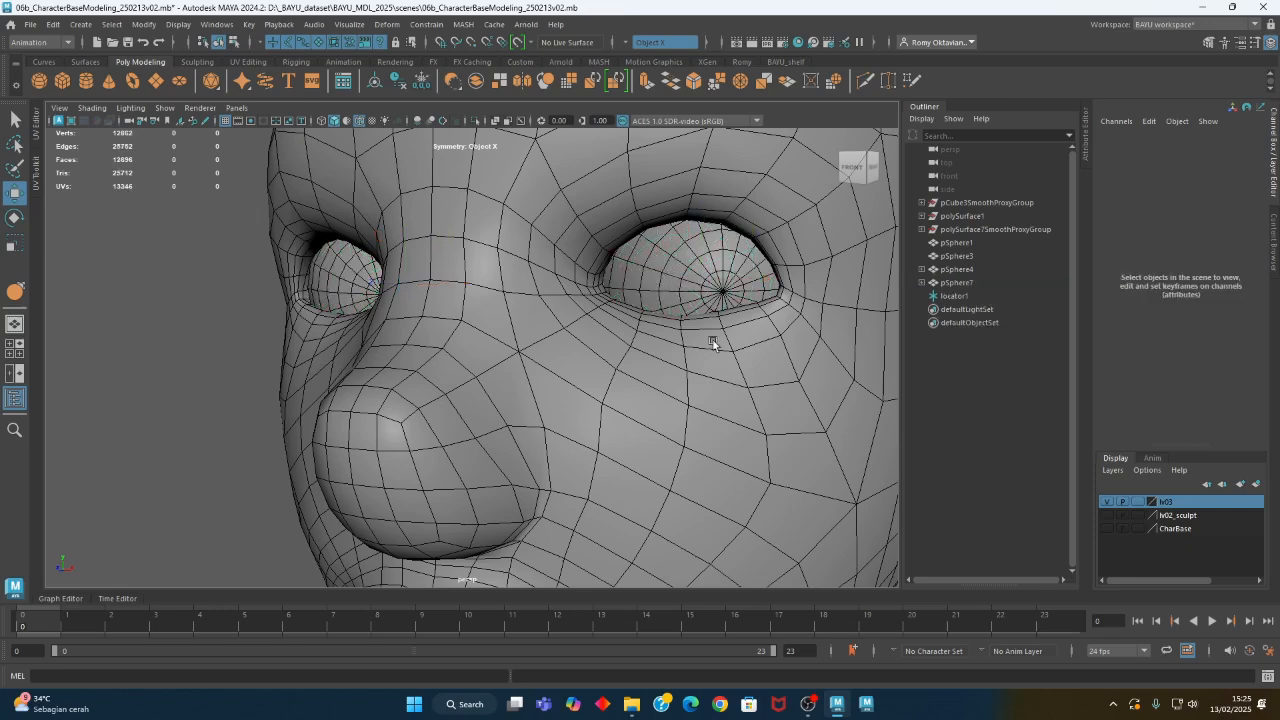
- Move the locator to about X 23 and Y 297.7 and check how the eyeballs follow it
{"action": "right_click_drag", "start_coordinate": [714, 343], "coordinate": [245, 342], "text": "alt"}
{"action": "left_click", "coordinate": [437, 427]}
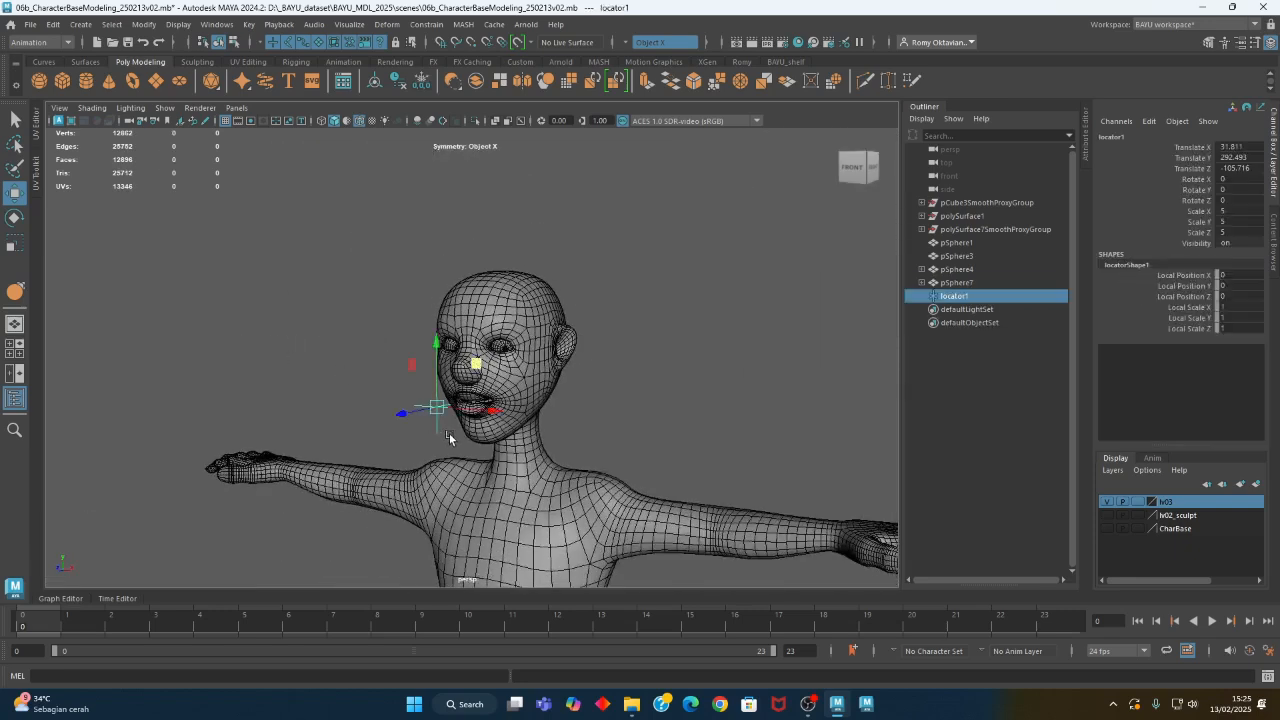
{"action": "left_click_drag", "start_coordinate": [474, 363], "coordinate": [432, 333]}
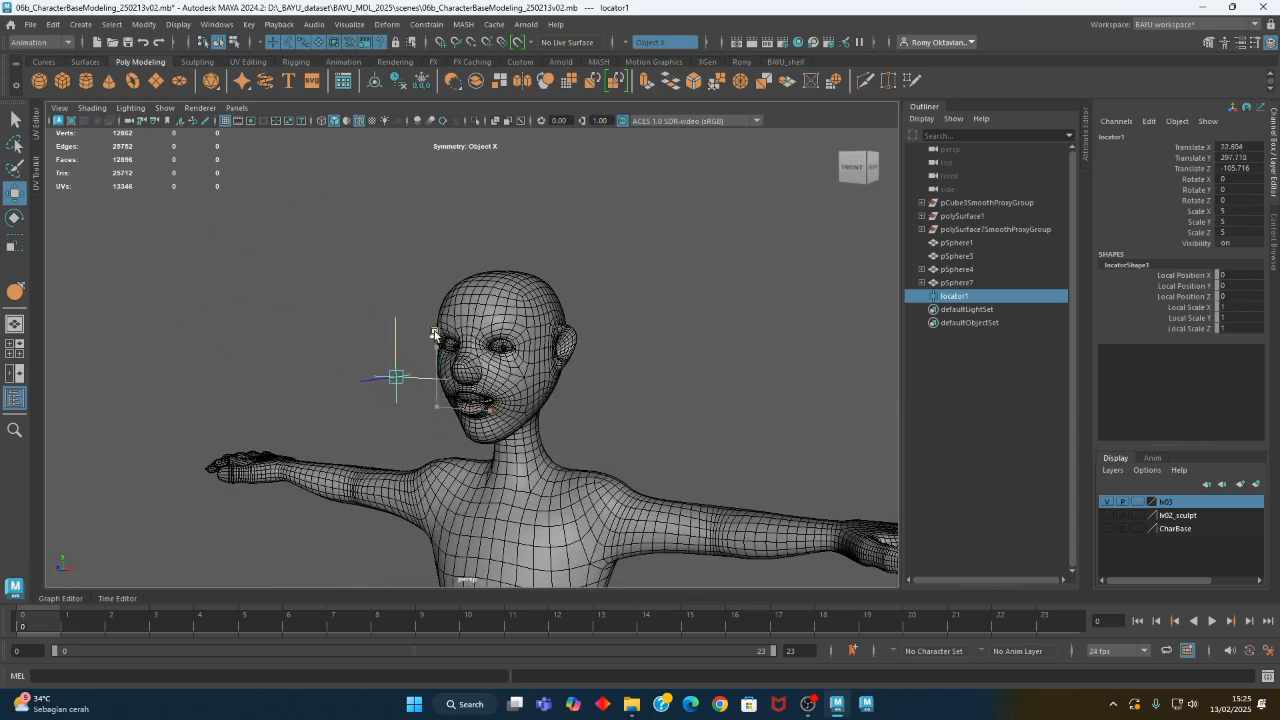
{"action": "scroll", "coordinate": [627, 392], "scroll_direction": "up", "scroll_amount": 8}
{"action": "scroll", "coordinate": [700, 412], "scroll_direction": "down", "scroll_amount": 6}
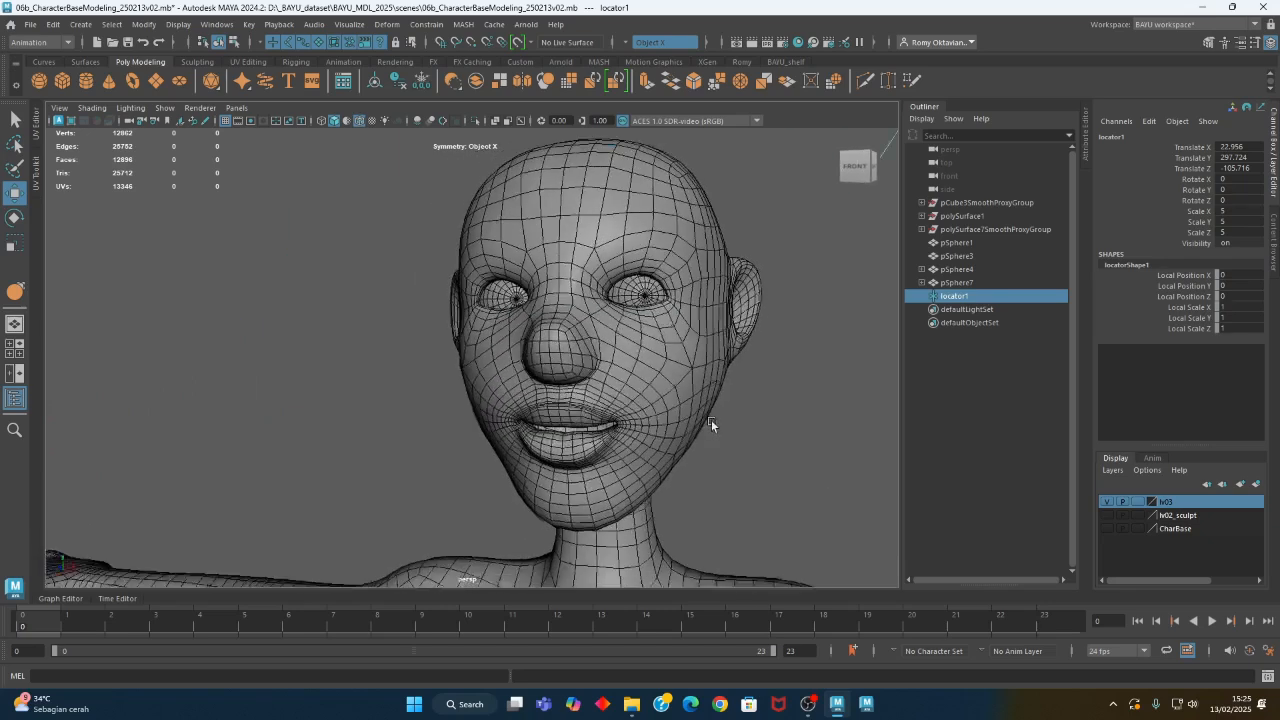
- Center the locator by setting its Translate X to 0
{"action": "double_click", "coordinate": [1238, 147]}
{"action": "type", "text": "0"}
{"action": "key", "text": "Return"}
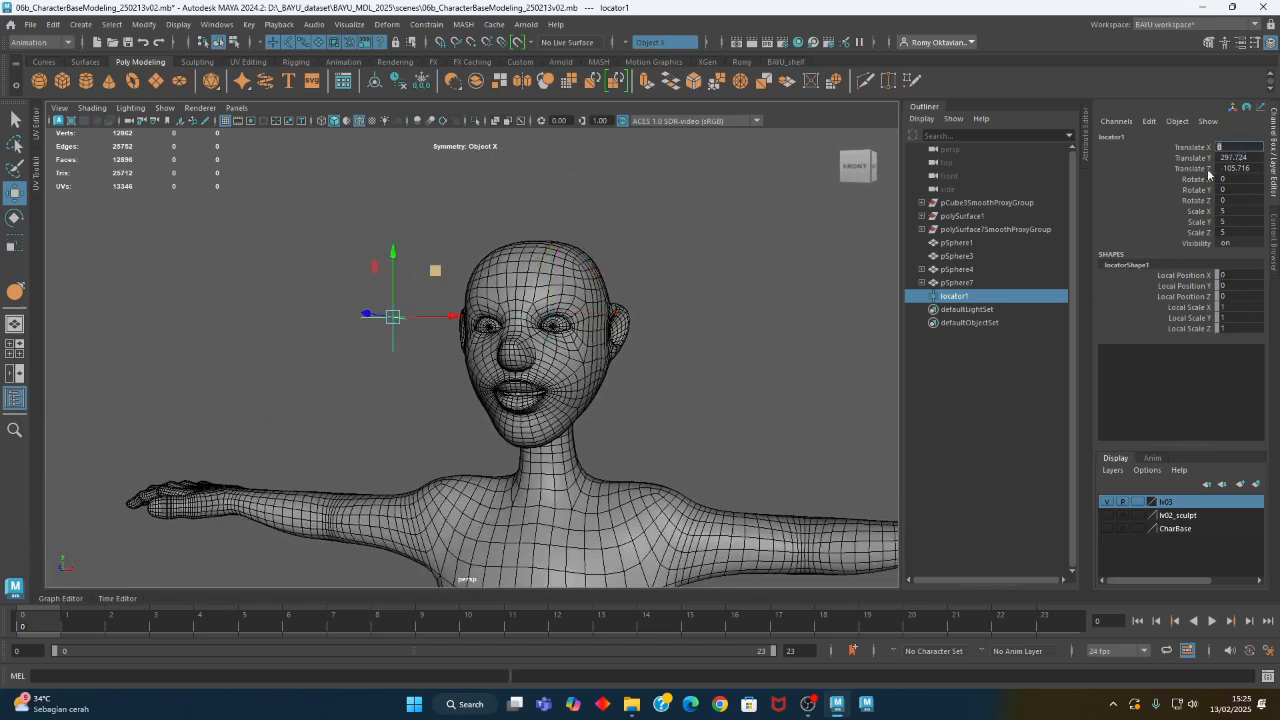
- Test the eye aim by moving the locator above the face, and undo that move
{"action": "left_click_drag", "start_coordinate": [435, 270], "coordinate": [480, 190]}
{"action": "key", "text": "ctrl+z"}
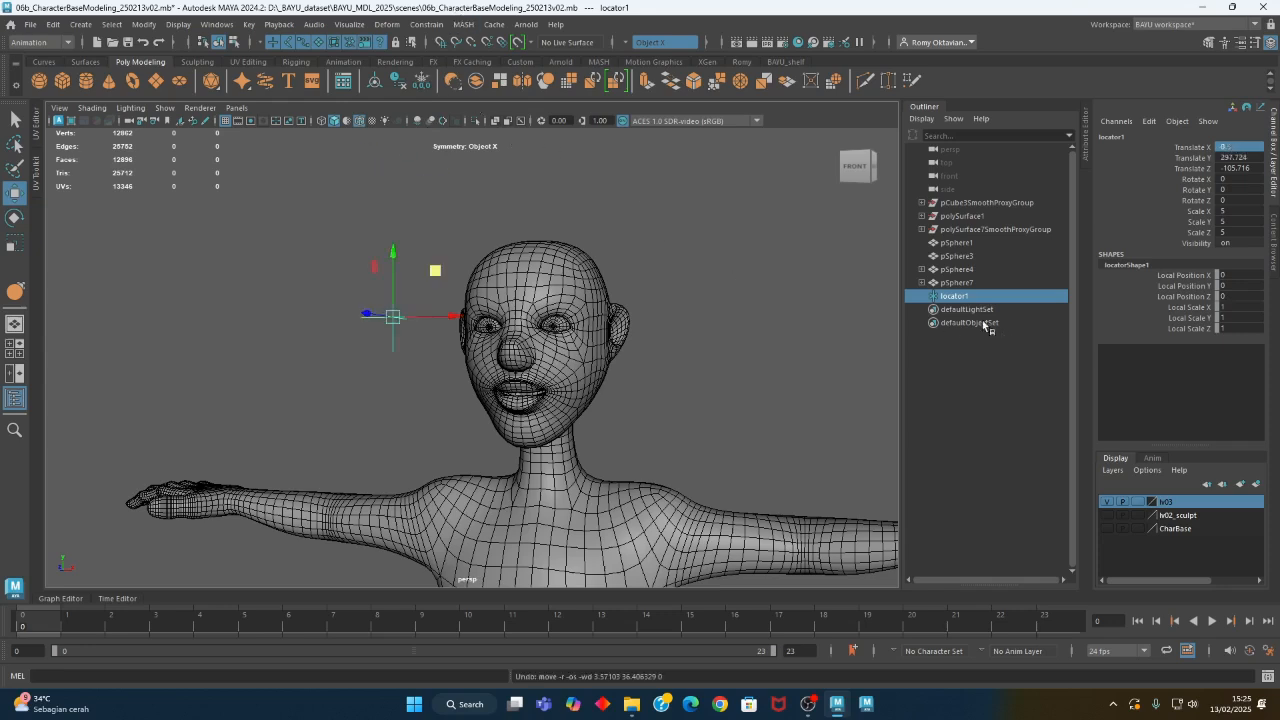
{"action": "left_click_drag", "start_coordinate": [598, 368], "coordinate": [646, 363], "text": "alt"}
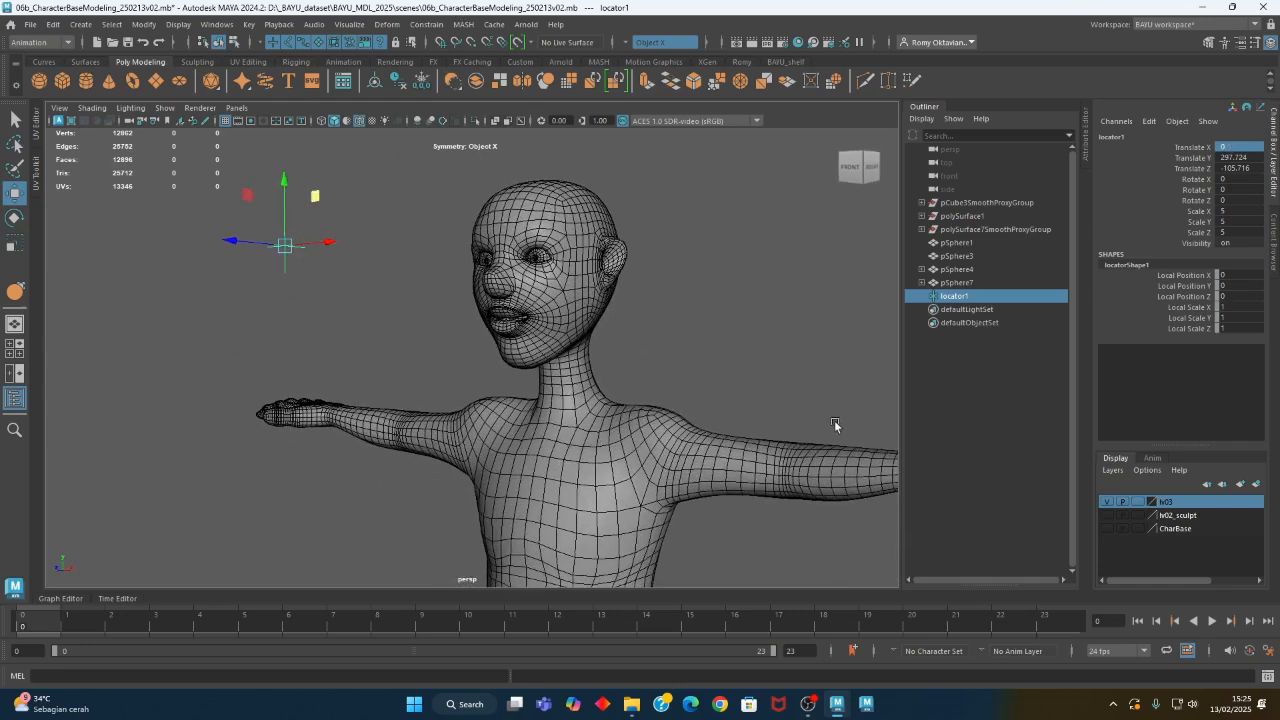